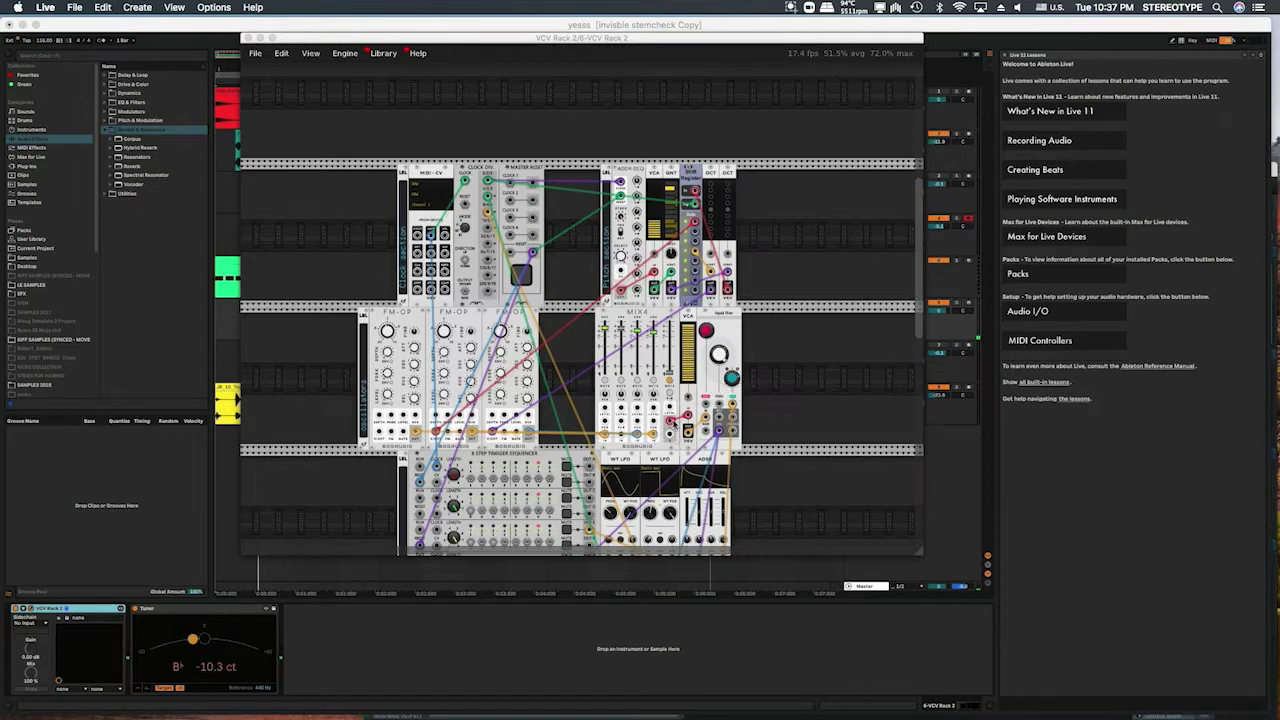
Silence the master output of the MIX4 mixer.
left_click(673, 384)
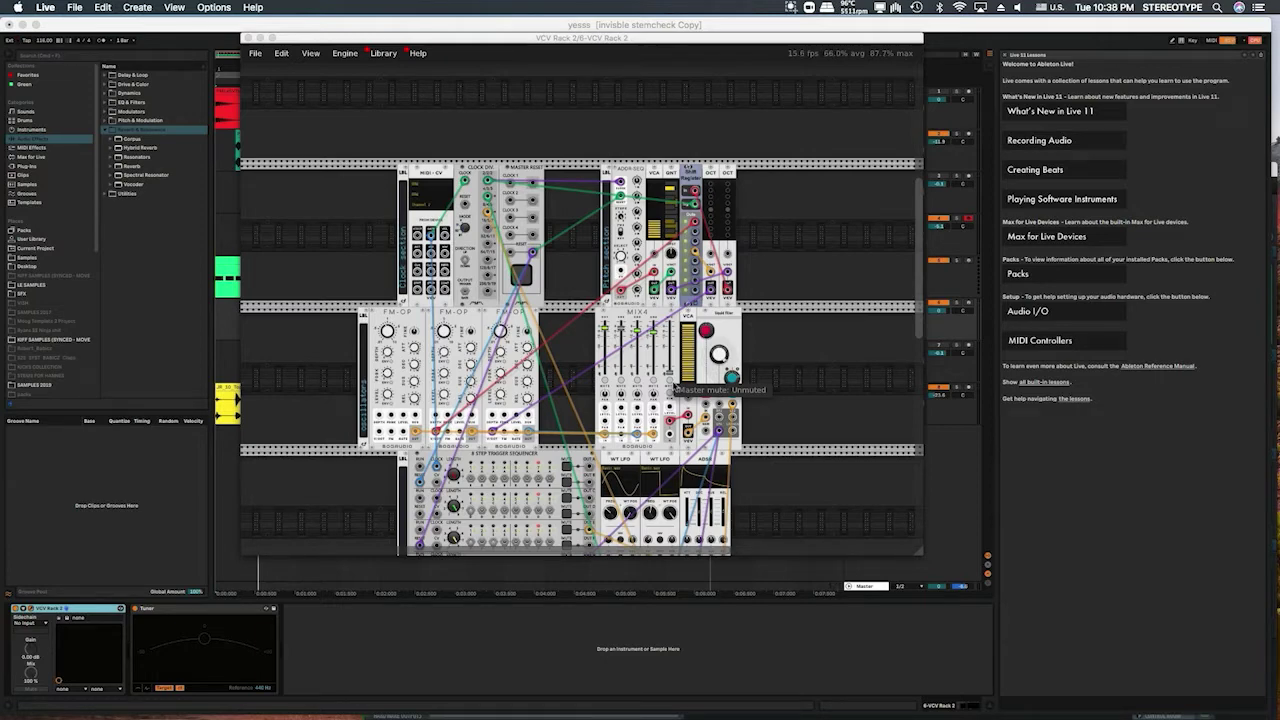
scroll(673, 388, "up", 1)
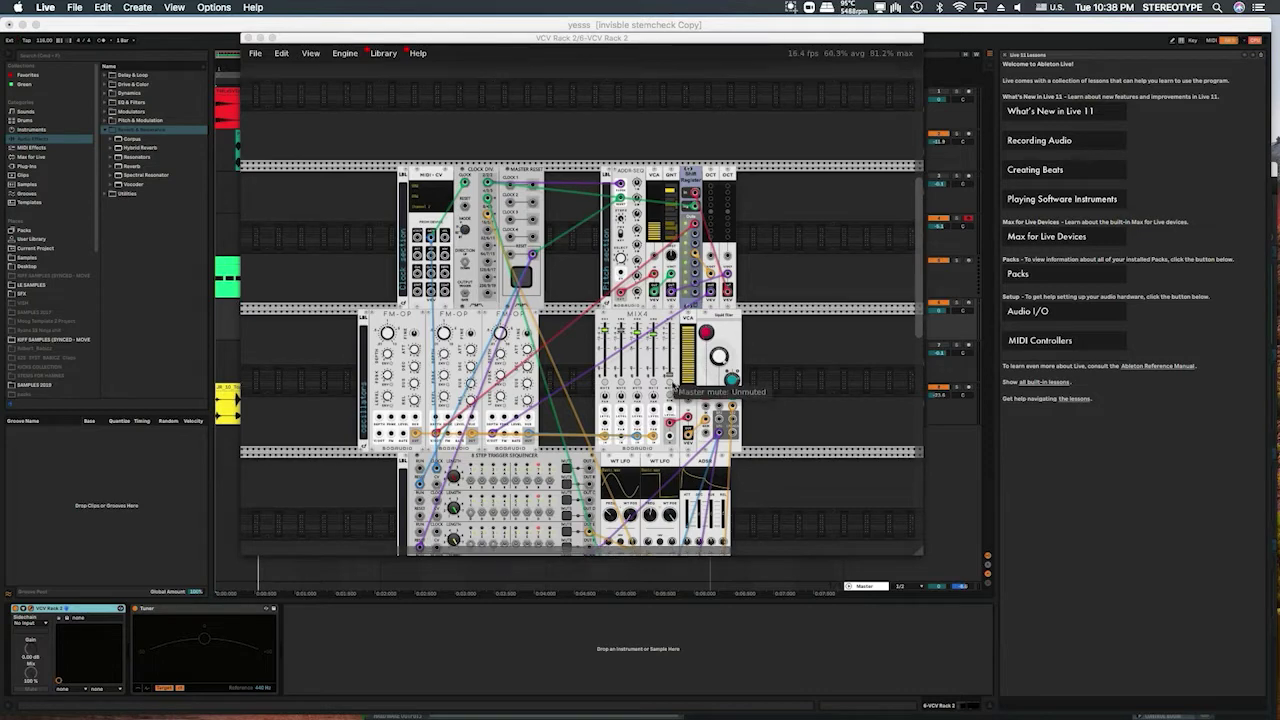
scroll(674, 386, "up", 10)
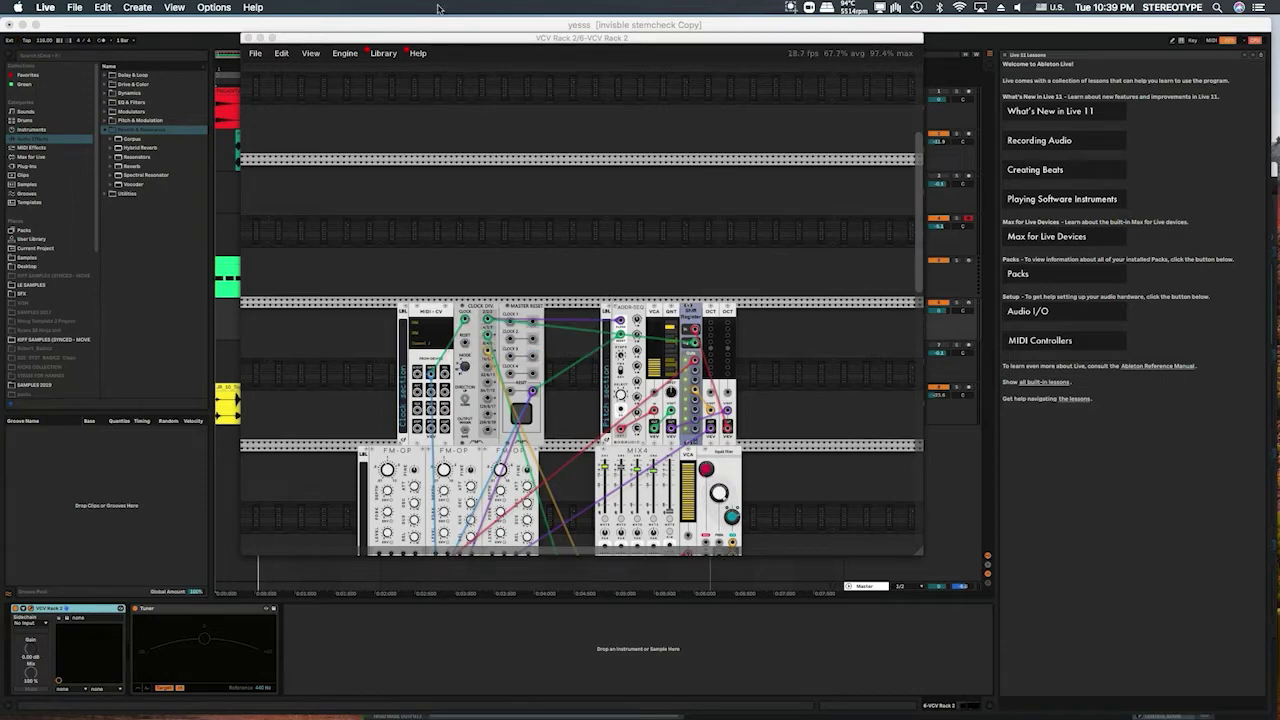
Move the rack window away from the arrangement to inspect the MIDI track's routing into the VCV Rack track, and bring the window back.
left_click_drag(428, 37, 576, 60)
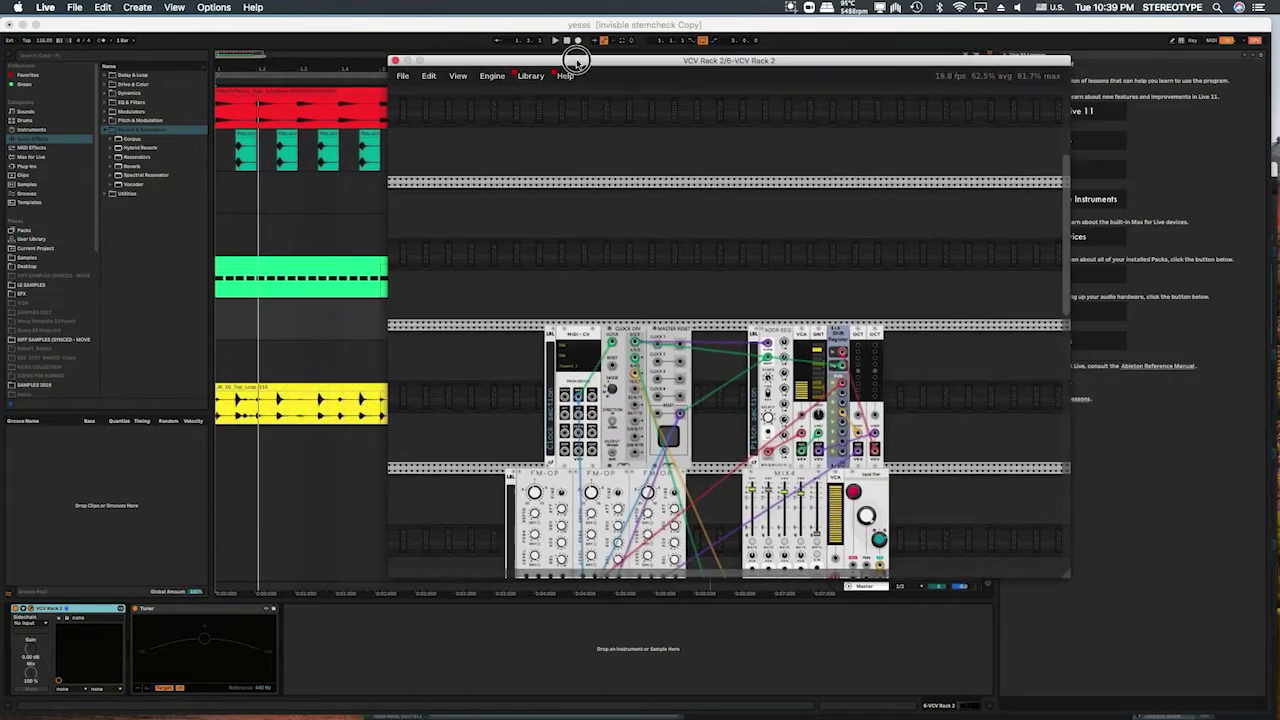
left_click(295, 298)
left_click_drag(474, 65, 454, 353)
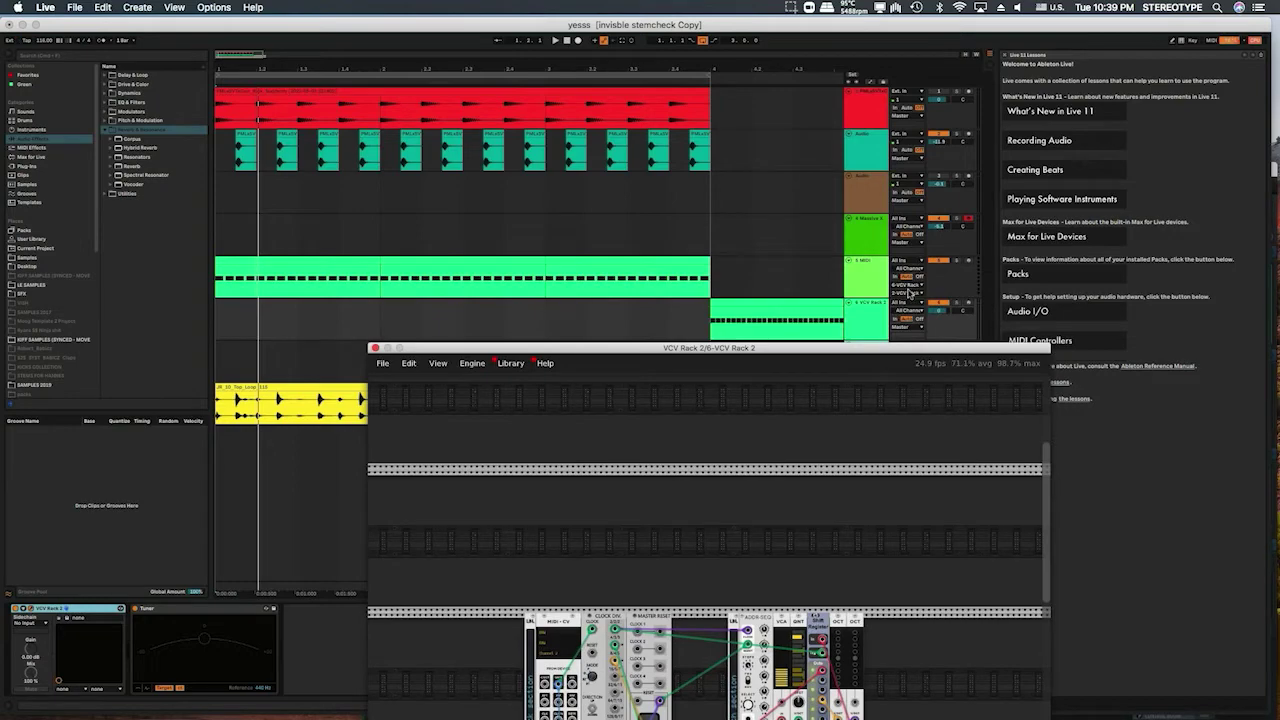
left_click_drag(840, 350, 753, 68)
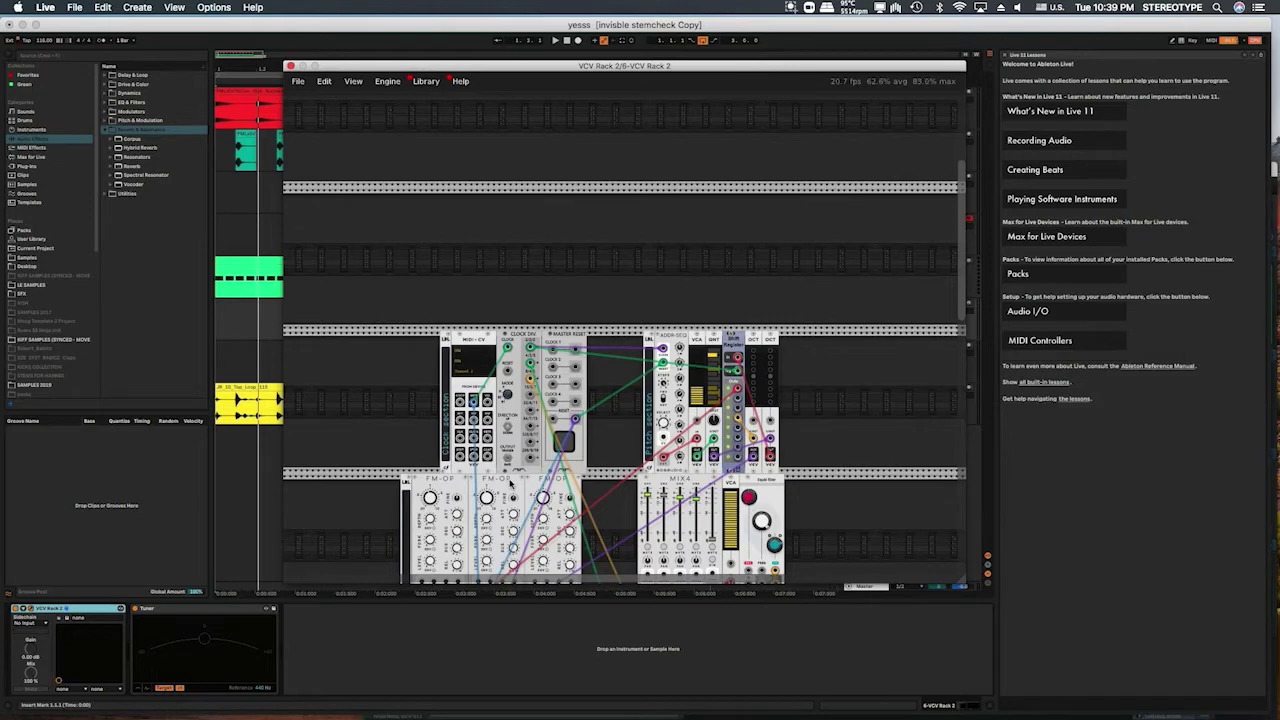
Examine the MIDI-CV gate output, clock divider, ADDR-SEQ steps, pitch-section VCA level and FM-OP frequency ratio.
mouse_move(475, 401)
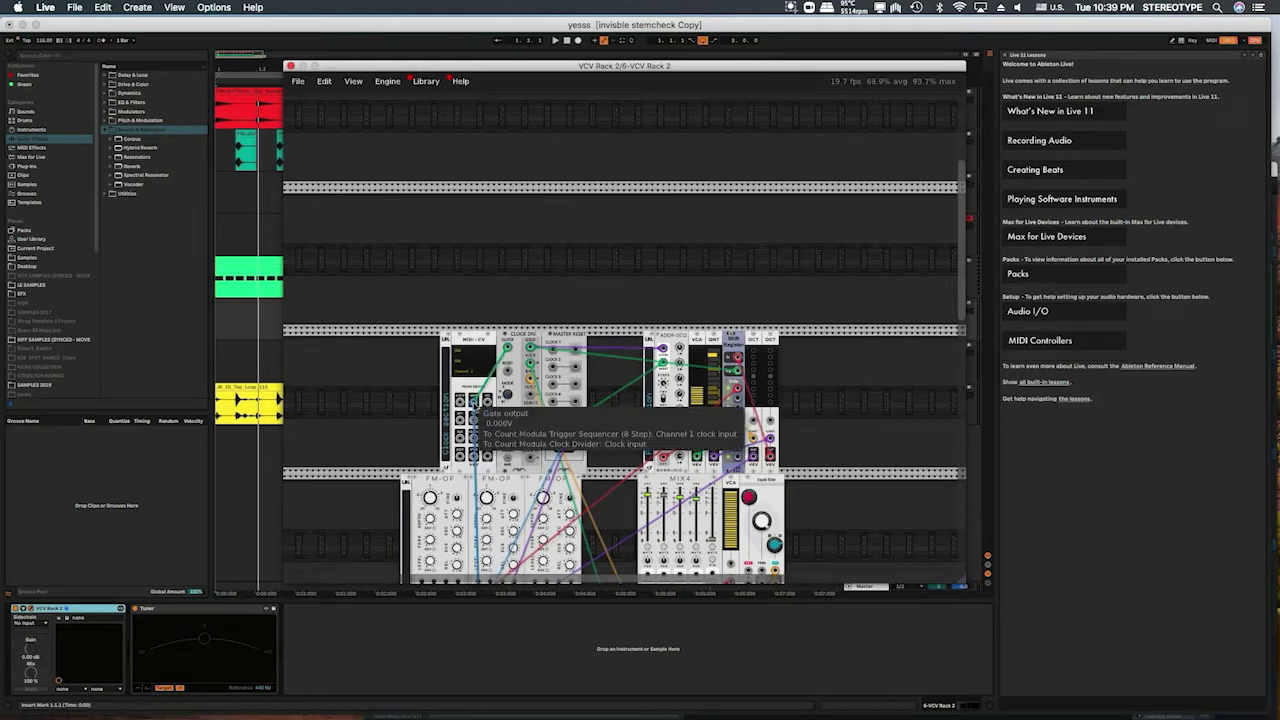
mouse_move(507, 350)
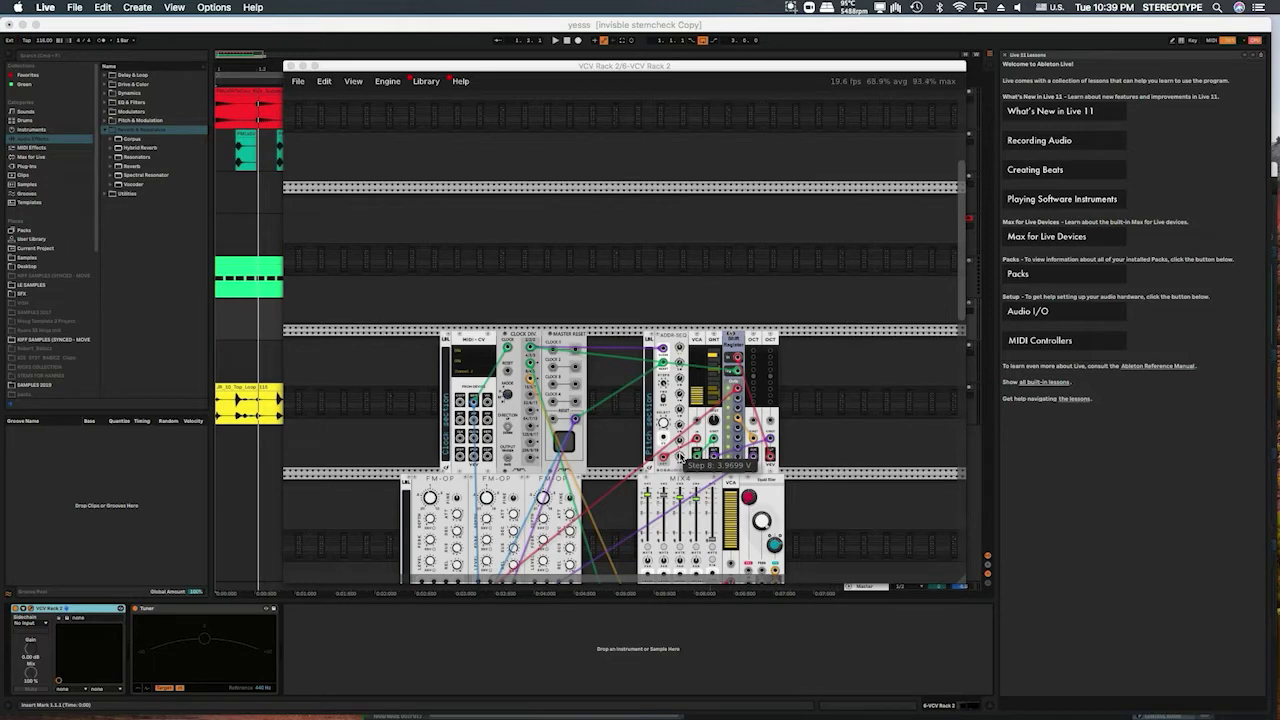
mouse_move(699, 446)
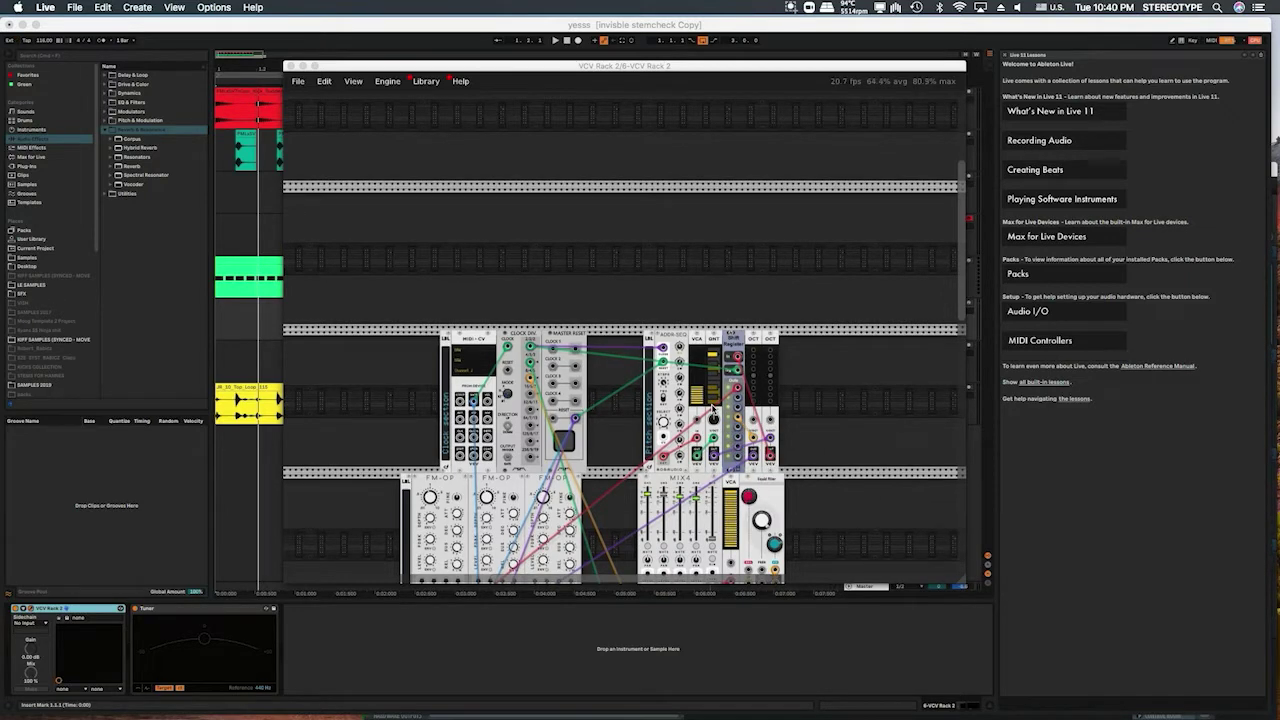
scroll(712, 407, "down", 1)
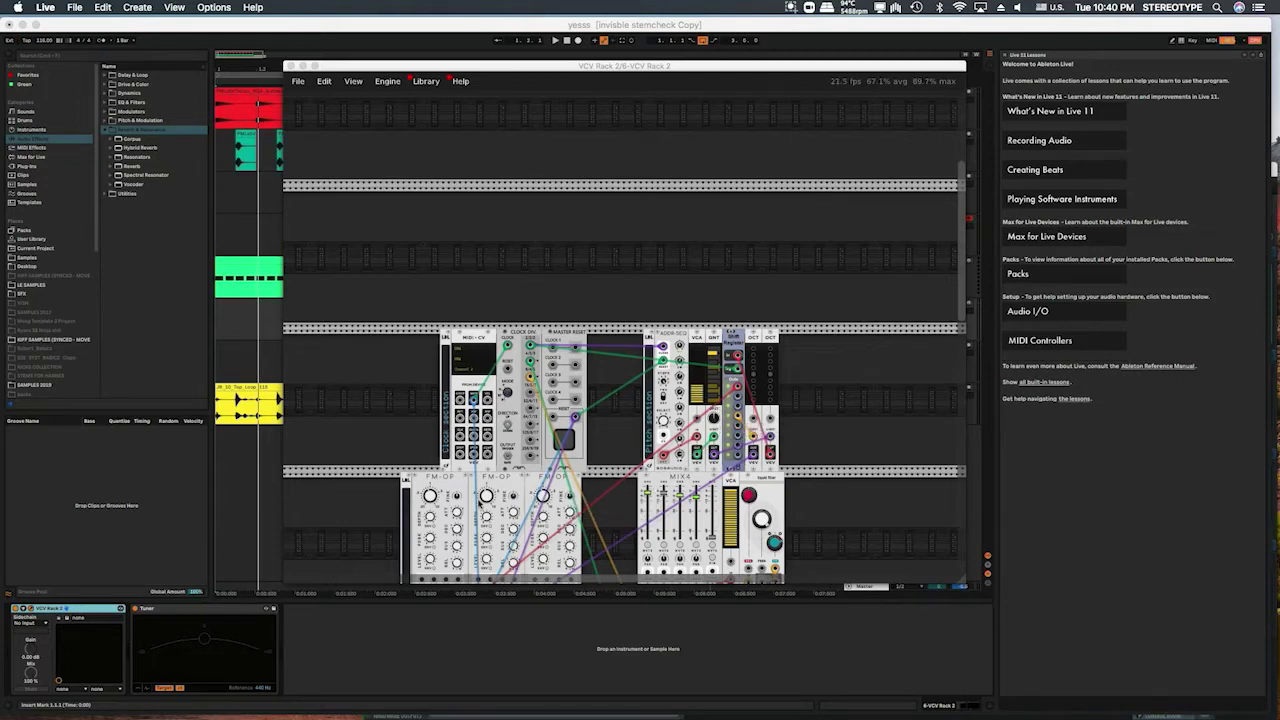
mouse_move(543, 498)
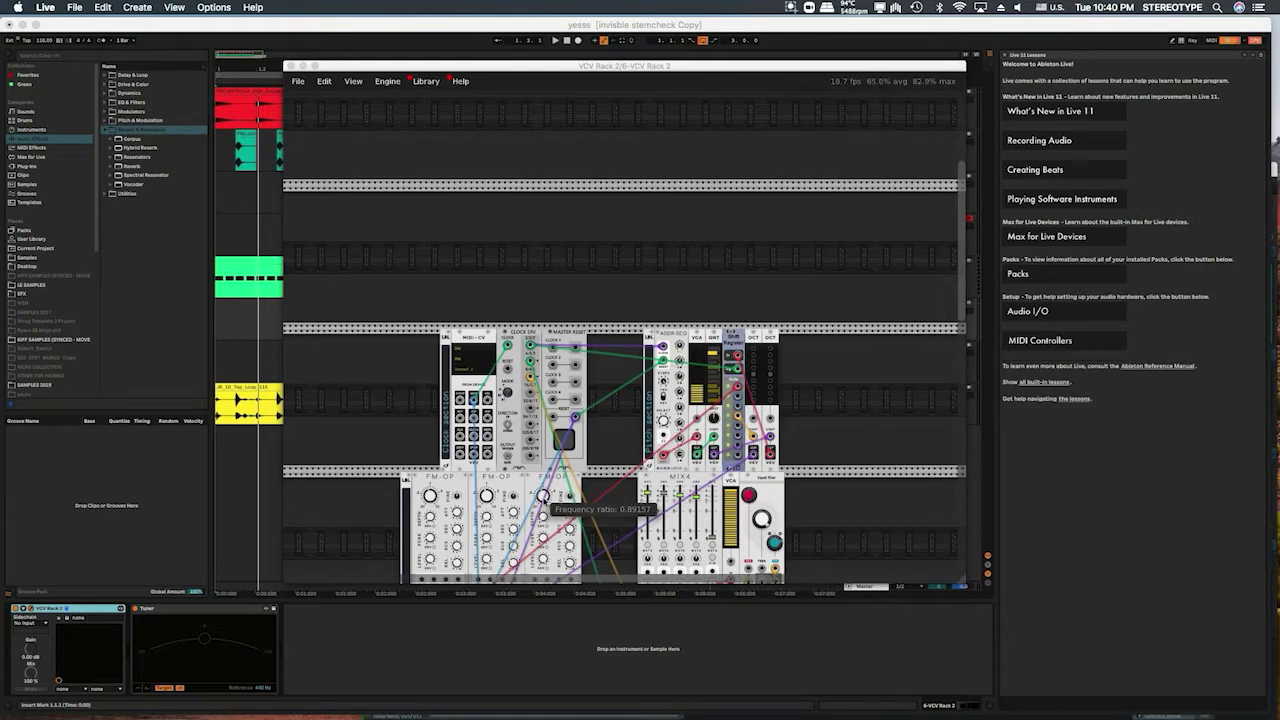
mouse_move(699, 387)
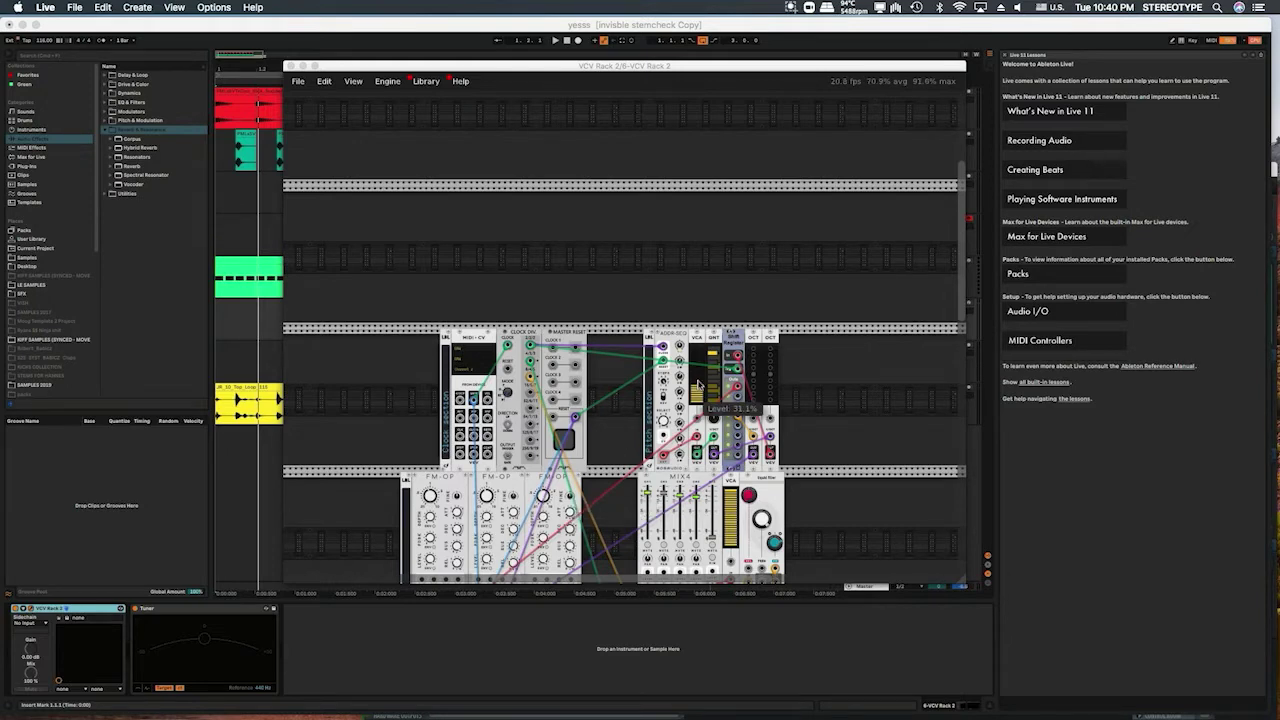
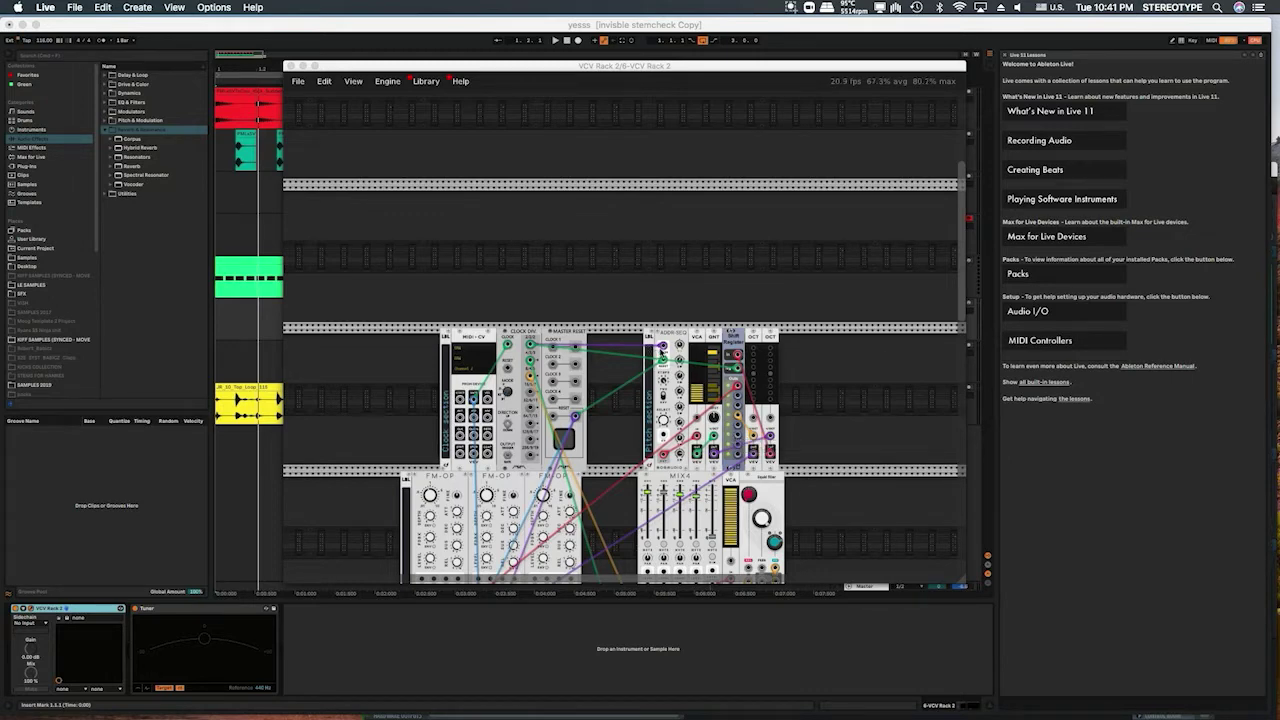
Examine the shift register's trigger input and outputs and follow its cables to the FM-OP oscillators.
mouse_move(706, 421)
mouse_move(740, 368)
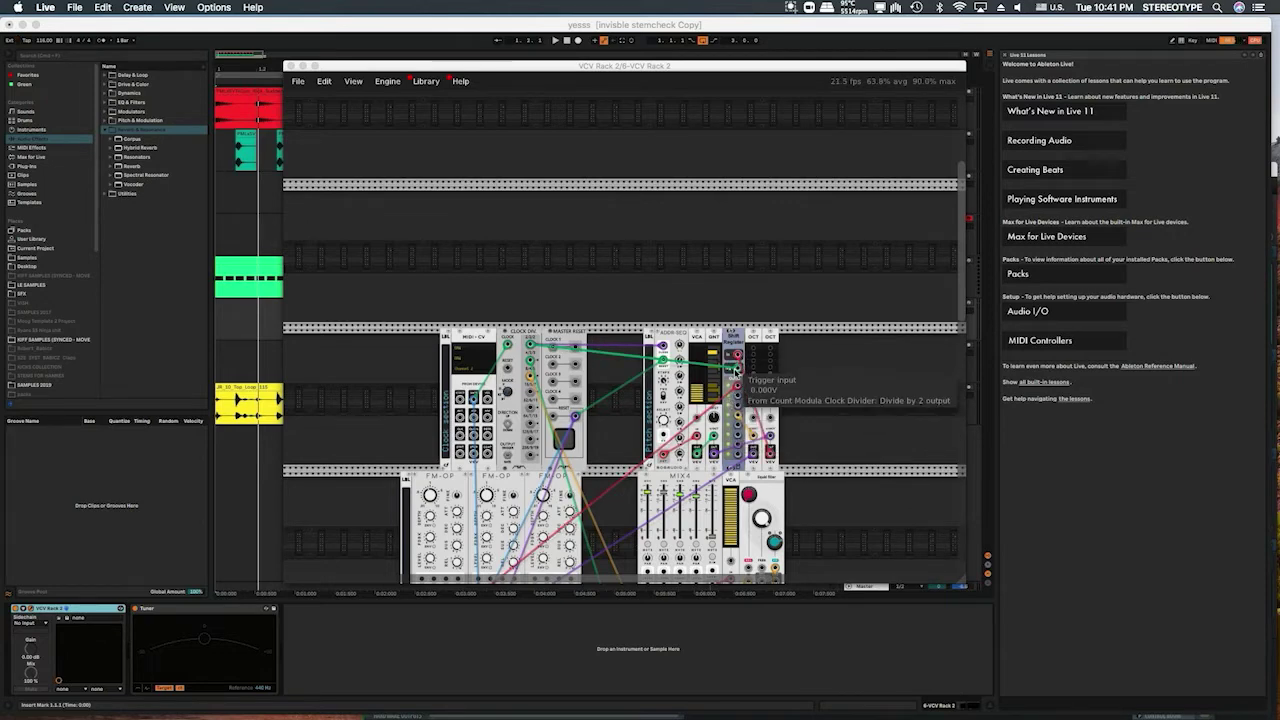
mouse_move(738, 393)
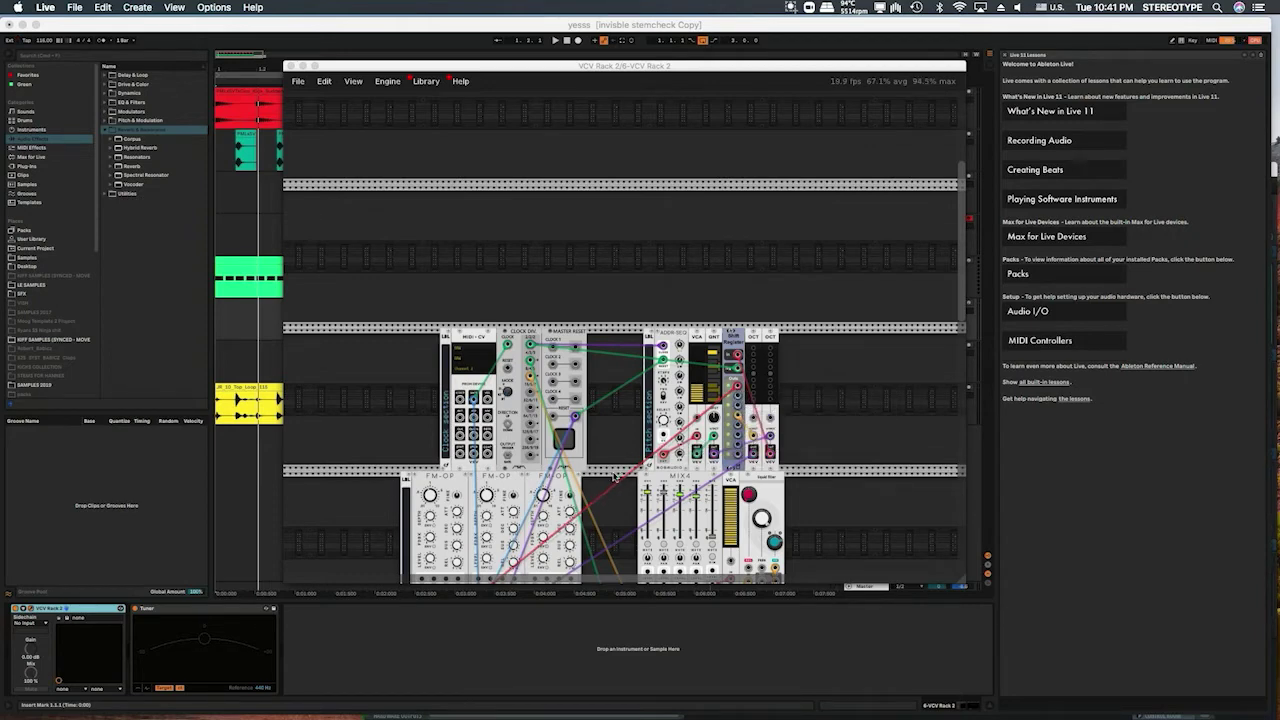
scroll(614, 478, "down", 3)
scroll(569, 491, "down", 2)
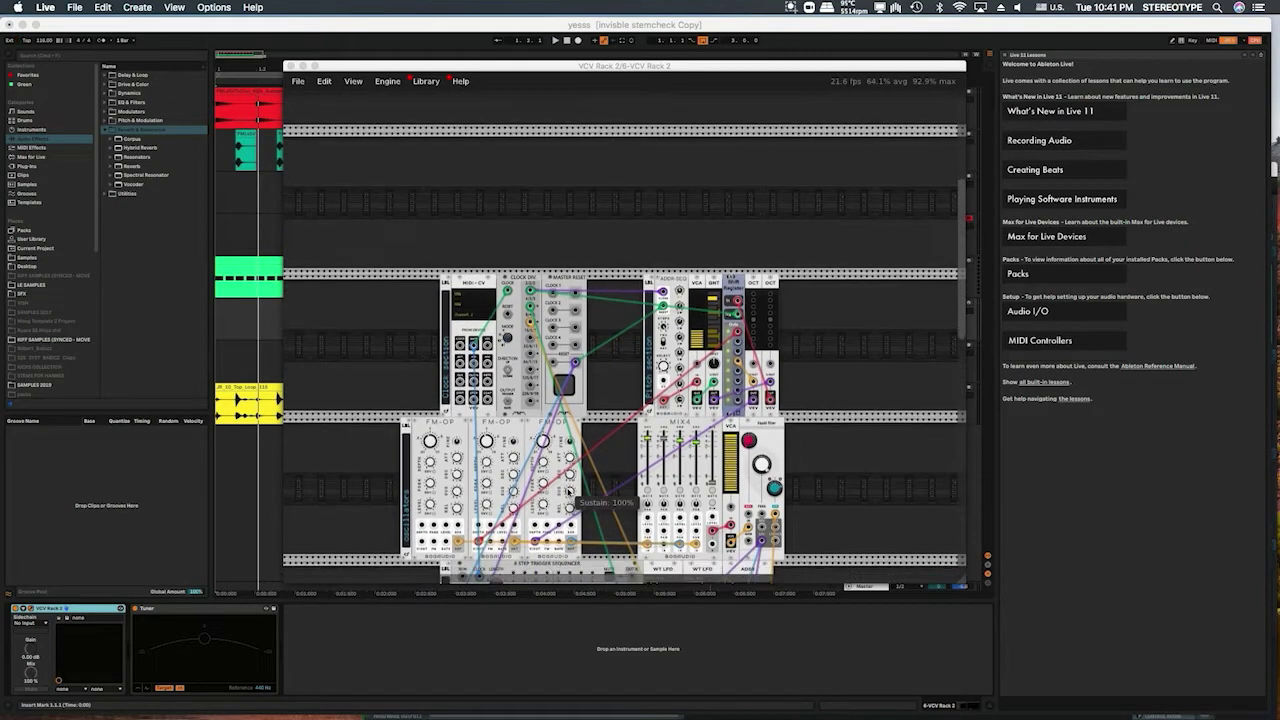
scroll(568, 490, "up", 1)
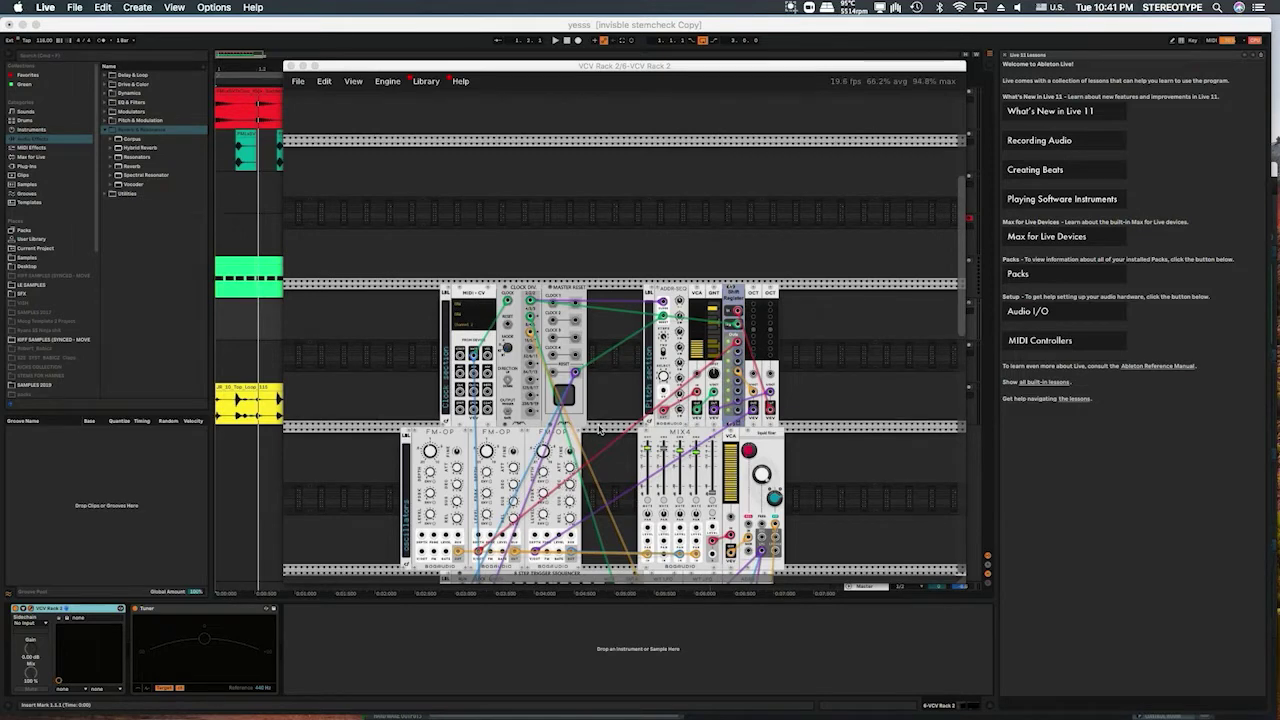
Set the MIX4 master level to about -14.79 dB and play the arrangement with the rack window moved lower.
left_click_drag(711, 495, 714, 462)
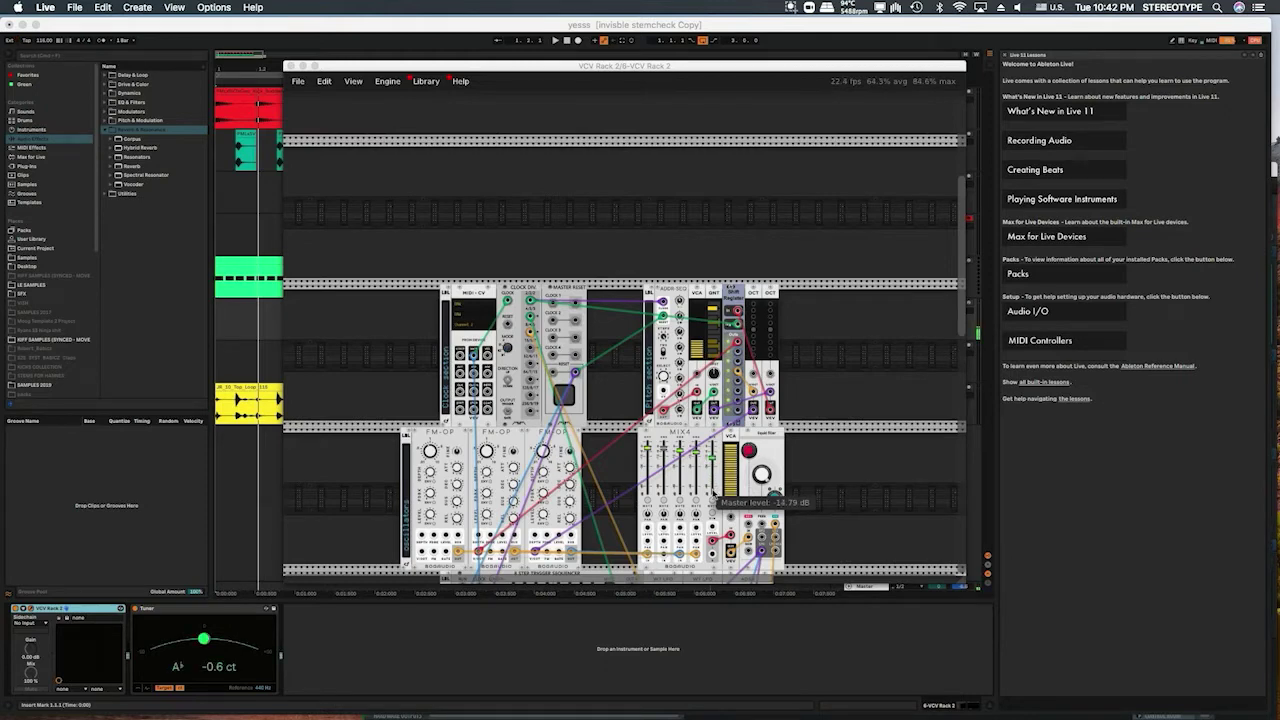
left_click(260, 242)
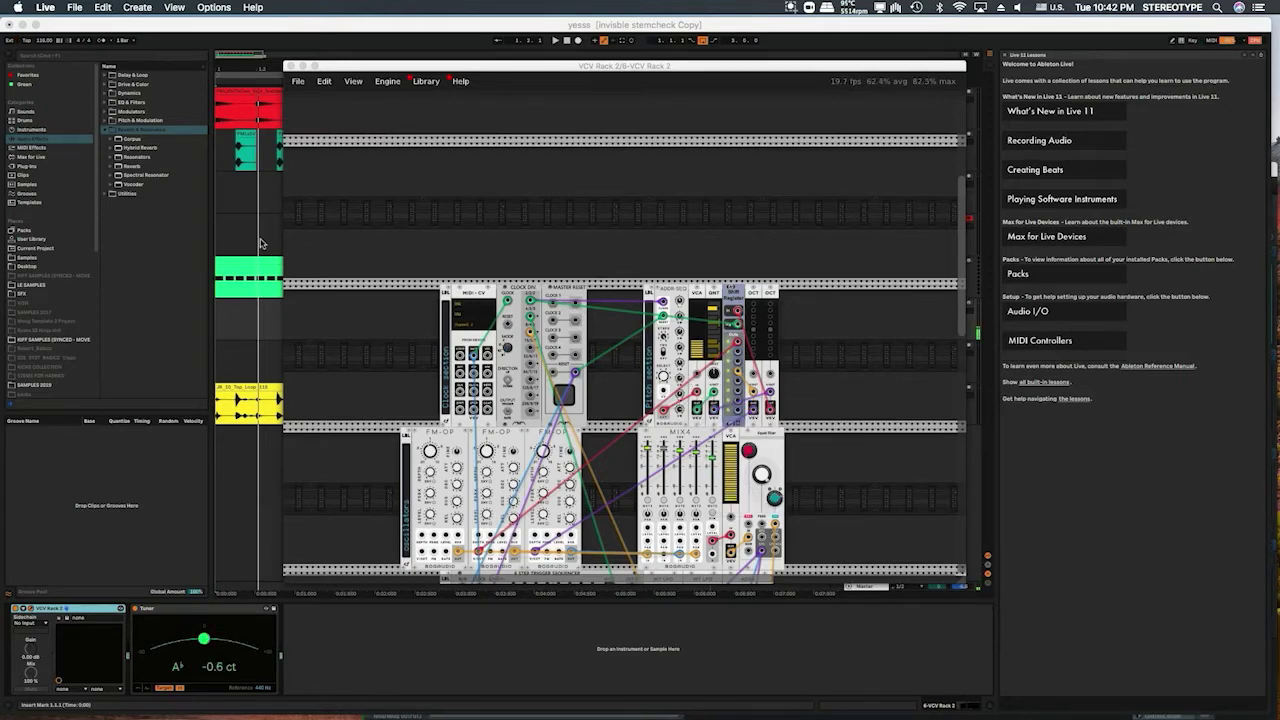
key("space")
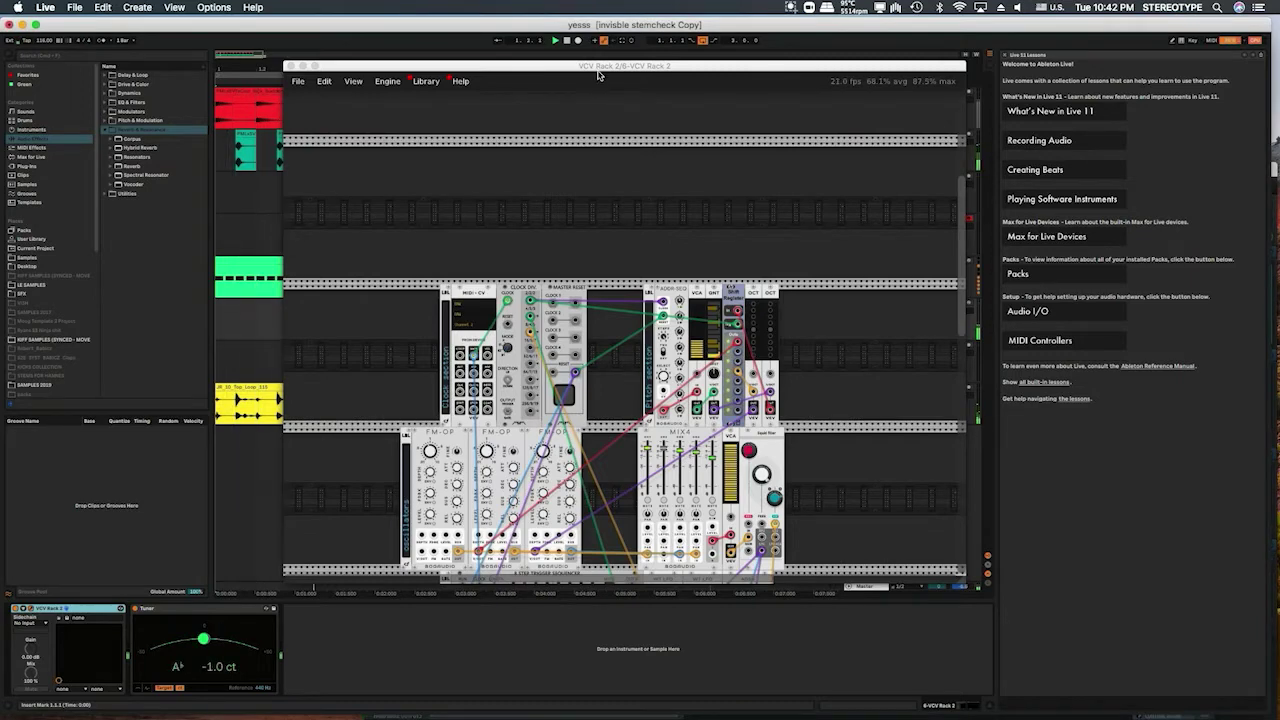
left_click_drag(598, 66, 586, 142)
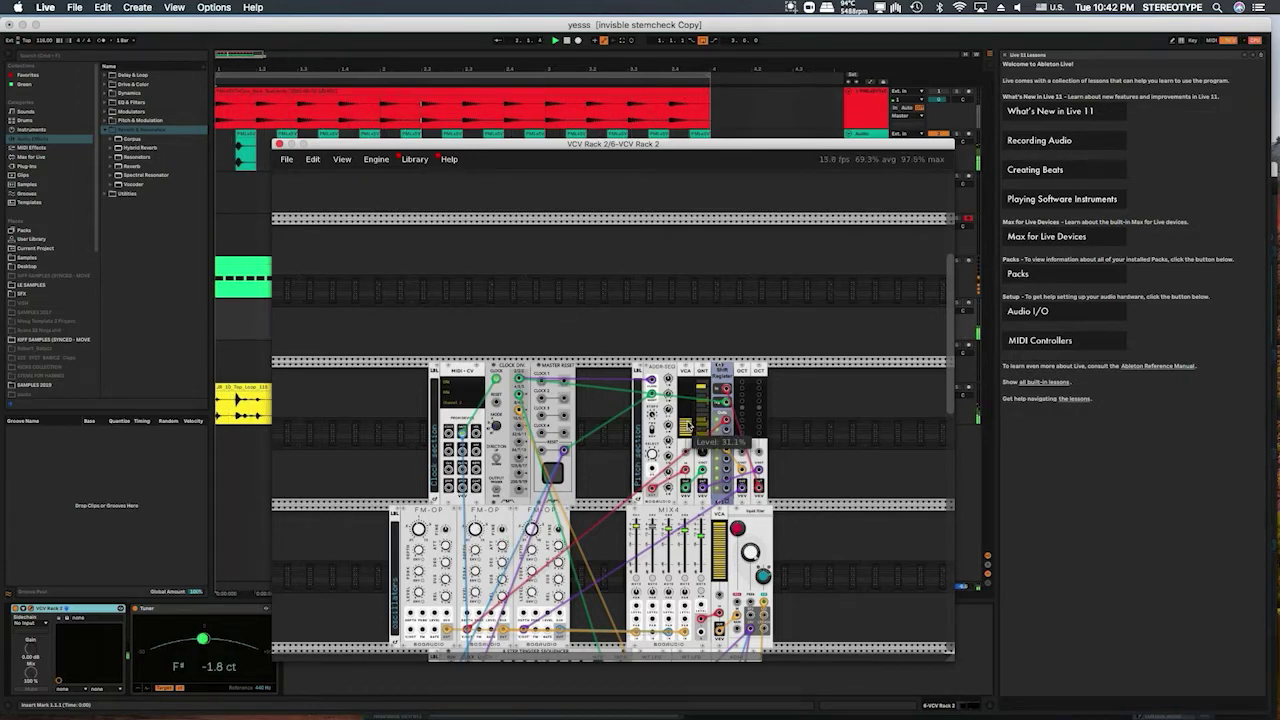
Raise the level of the VCA in the pitch section while the arrangement plays.
mouse_move(727, 443)
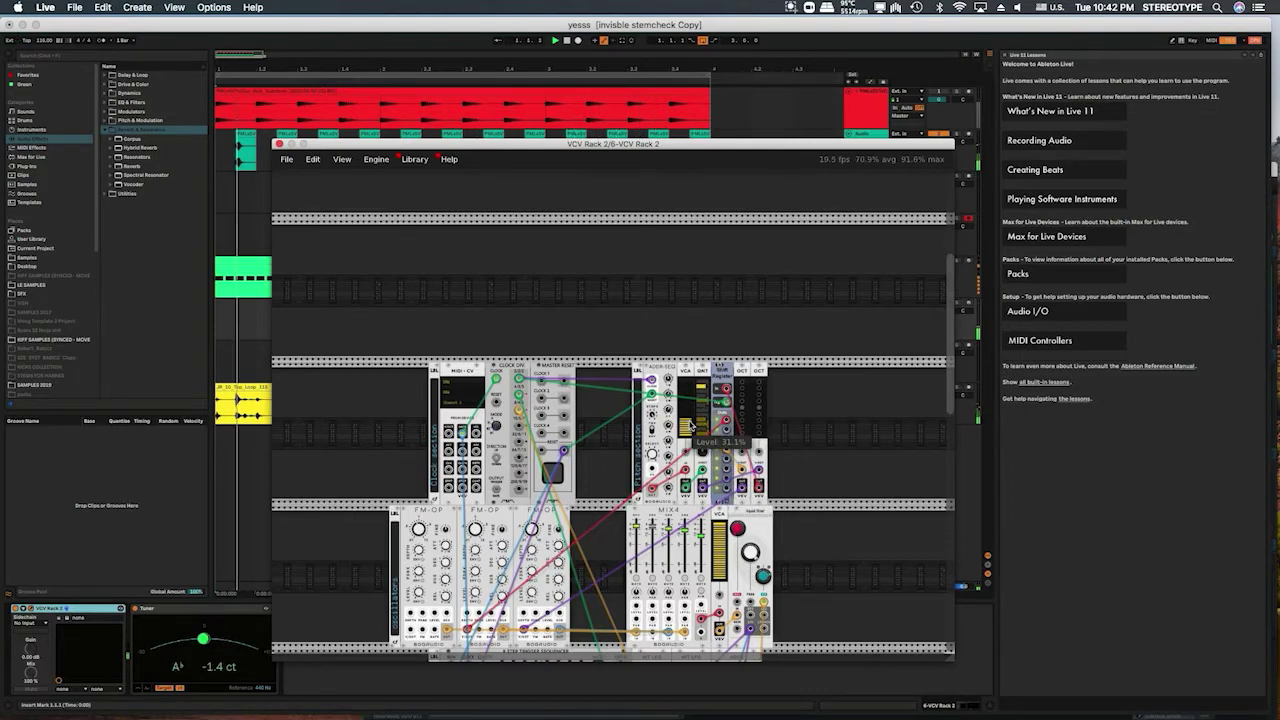
left_click_drag(688, 422, 688, 402)
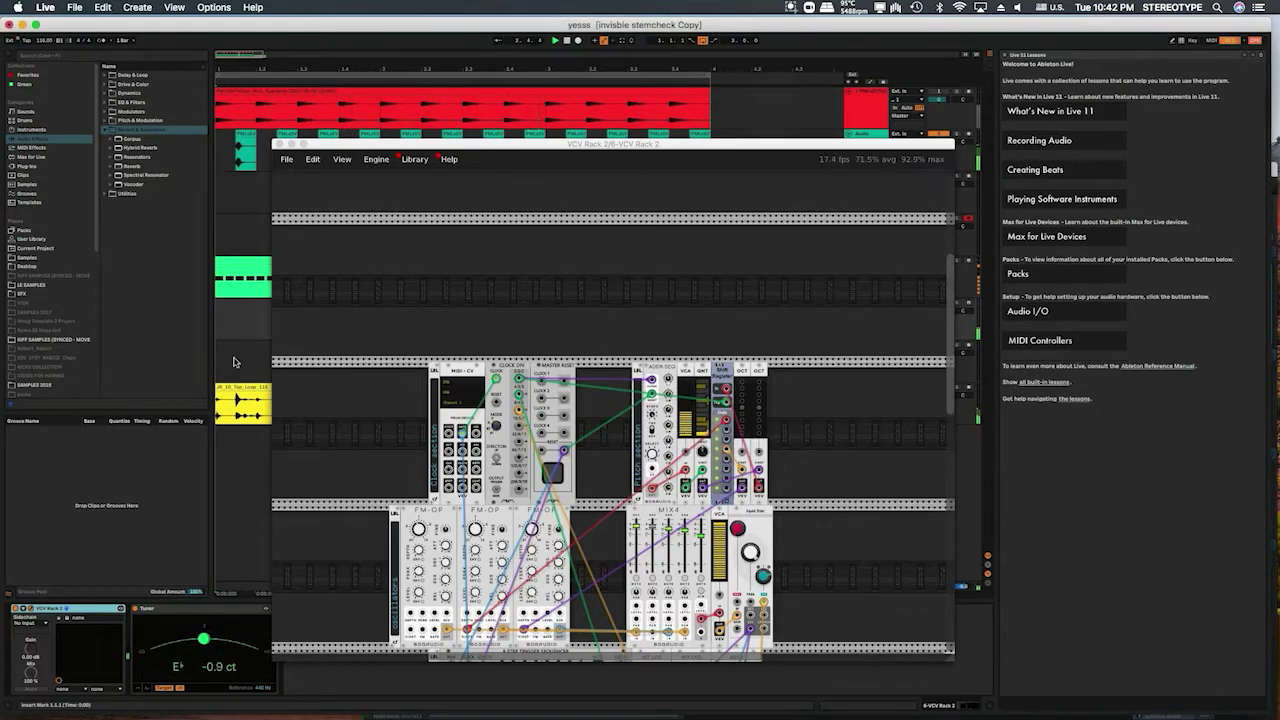
Stop playback and lower the MIX4 master level to -60 dB.
mouse_move(697, 540)
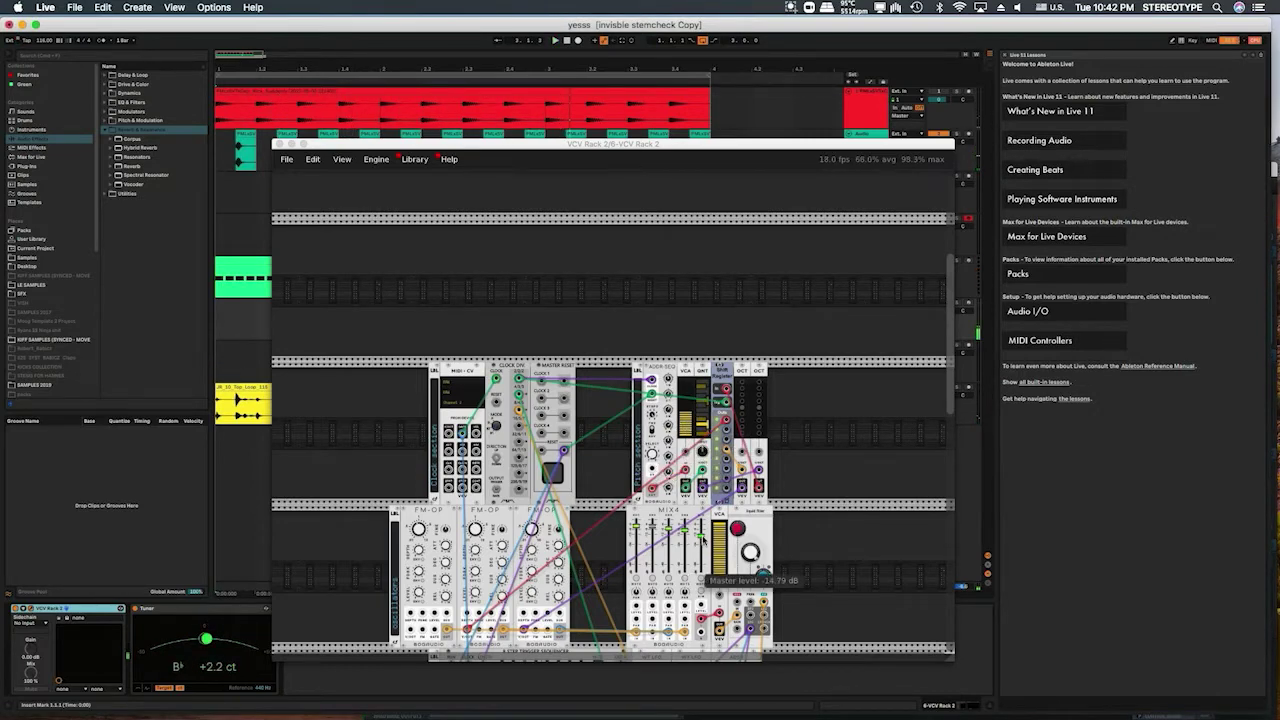
left_click_drag(700, 545, 700, 571)
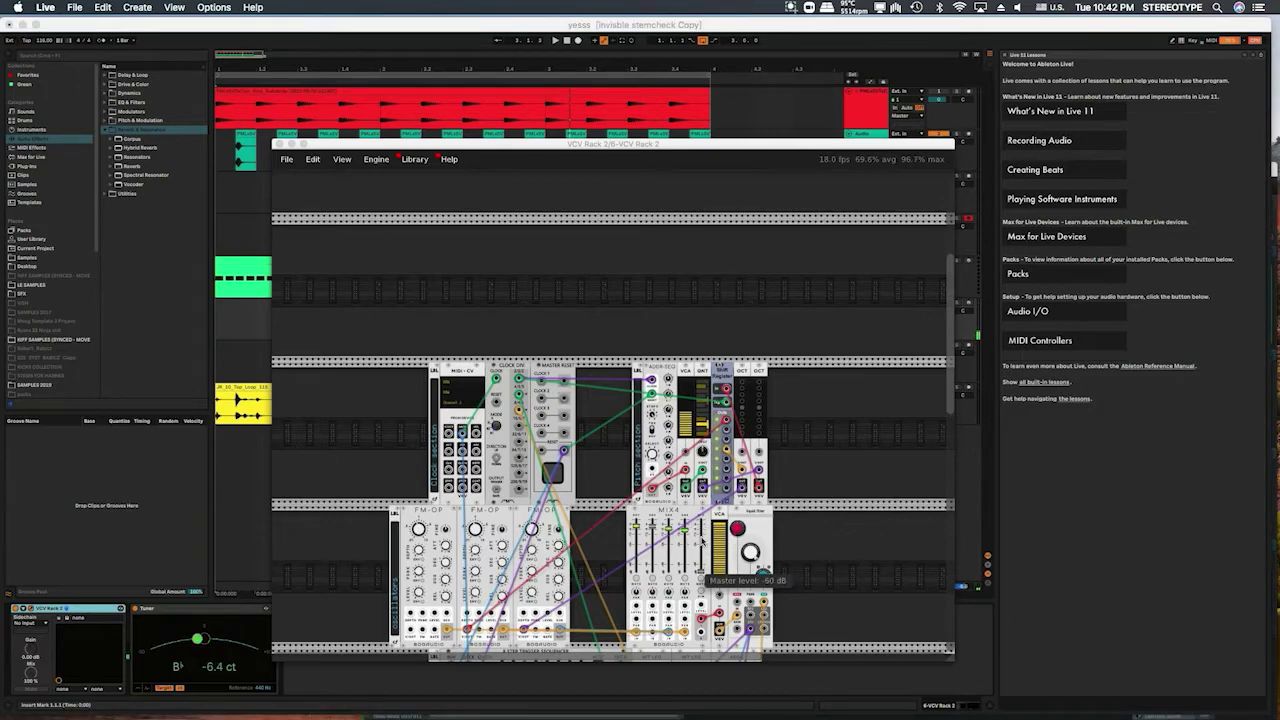
mouse_move(689, 398)
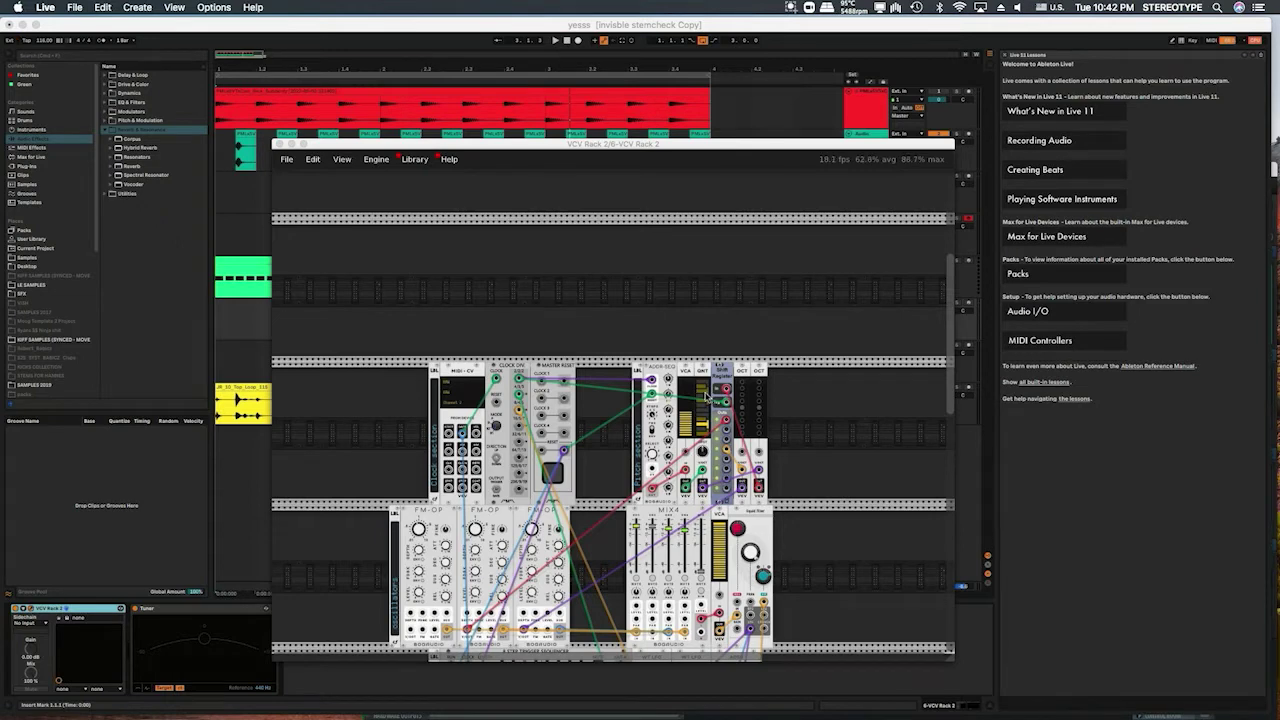
mouse_move(670, 422)
Resume playback with the MIX4 master level raised again, and increase the pitch-section VCA level further.
left_click(240, 223)
key("space")
mouse_move(700, 571)
left_mouse_down()
mouse_move(700, 533)
mouse_move(706, 549)
left_mouse_up()
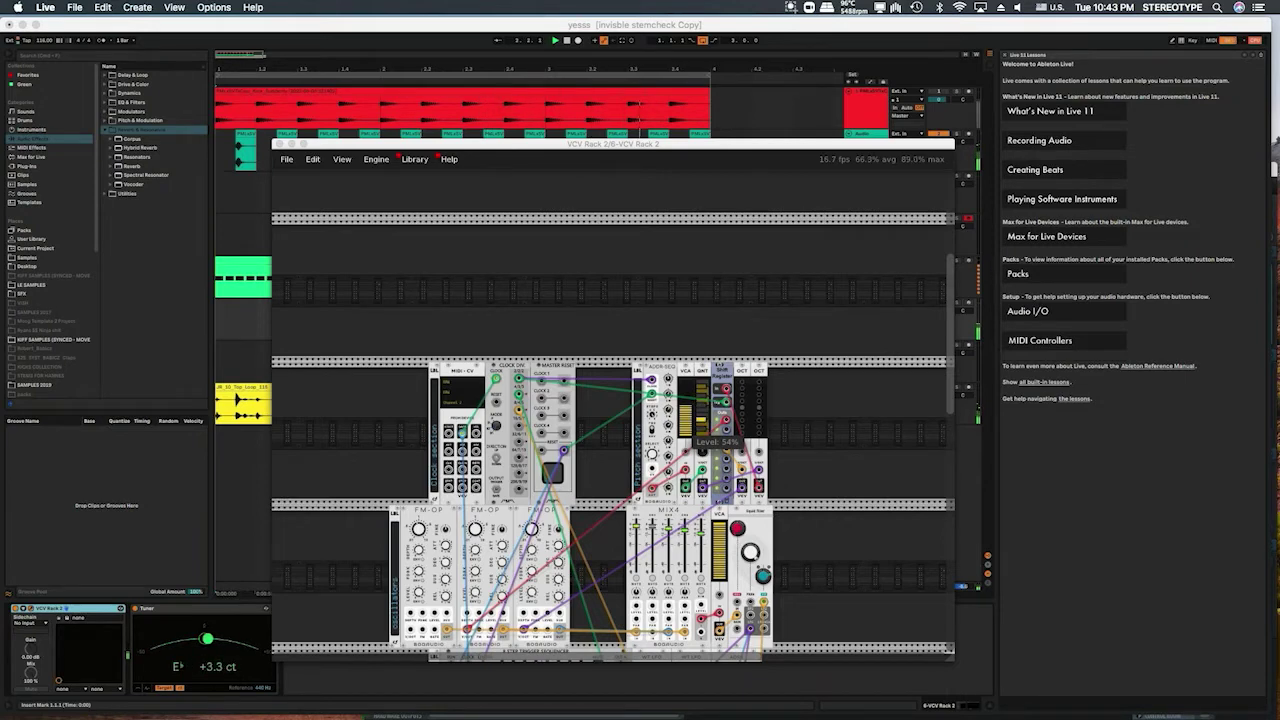
left_click_drag(686, 425, 703, 394)
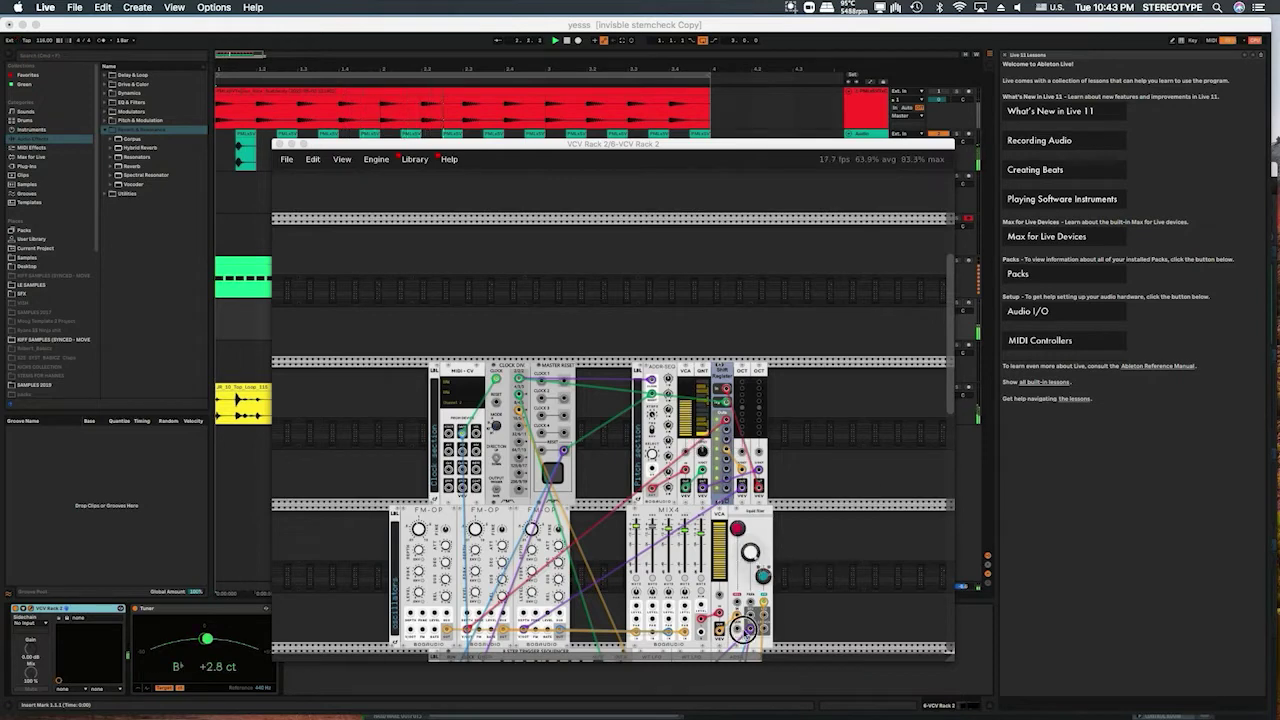
Examine the rack's signal flow from the pitch section through the oscillators and MIX4 to the trigger sequencer, LFOs, ADSR and output effects.
scroll(742, 628, "down", 2)
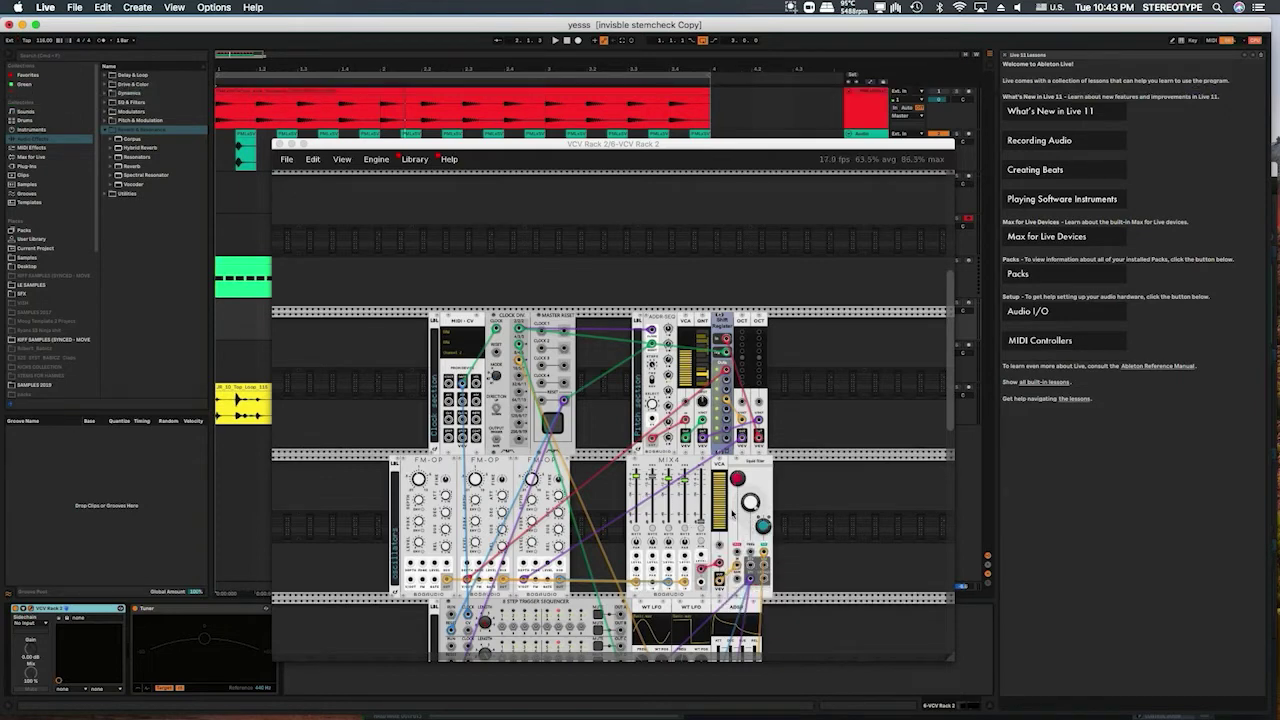
scroll(717, 499, "up", 2)
scroll(717, 499, "up", 5)
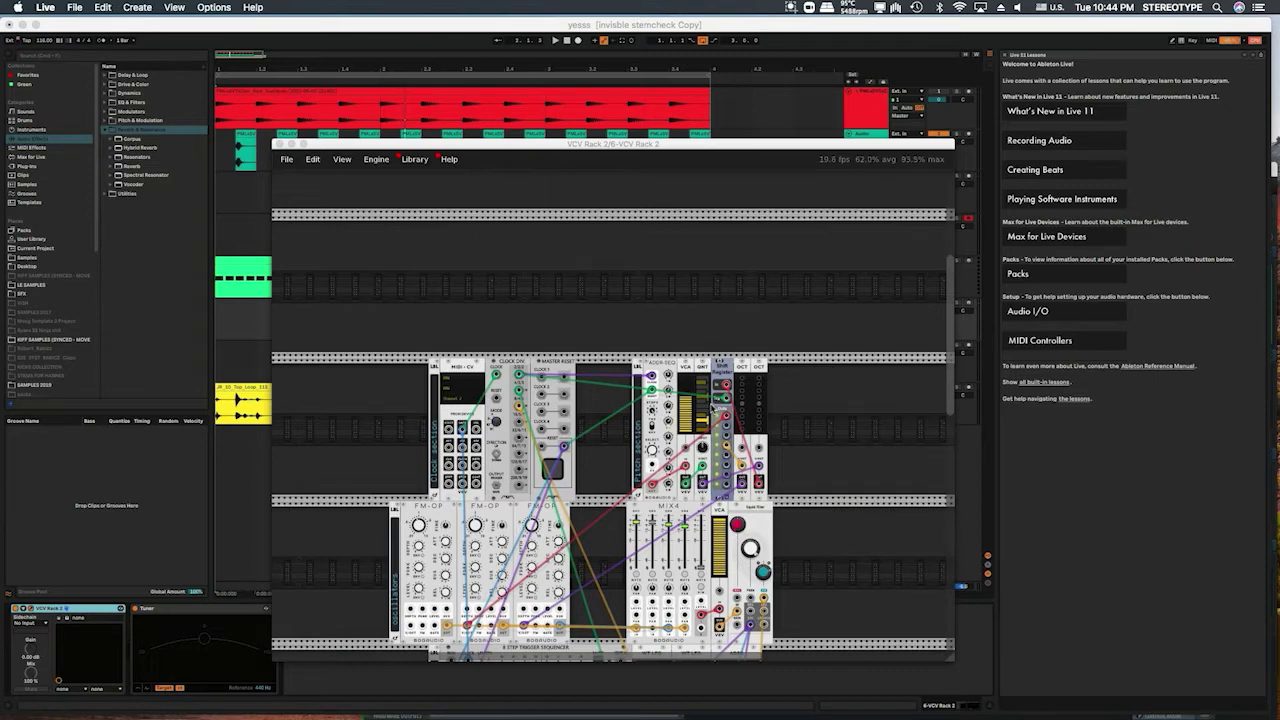
scroll(709, 407, "down", 2)
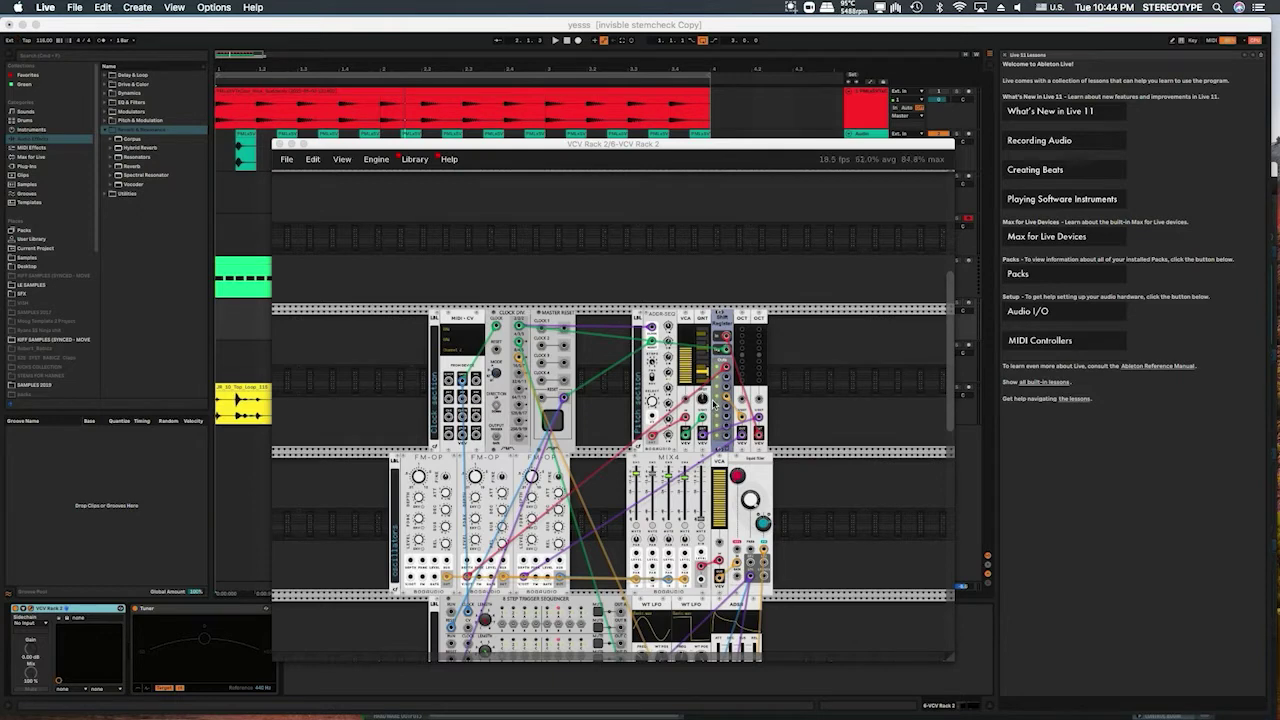
scroll(704, 398, "down", 2)
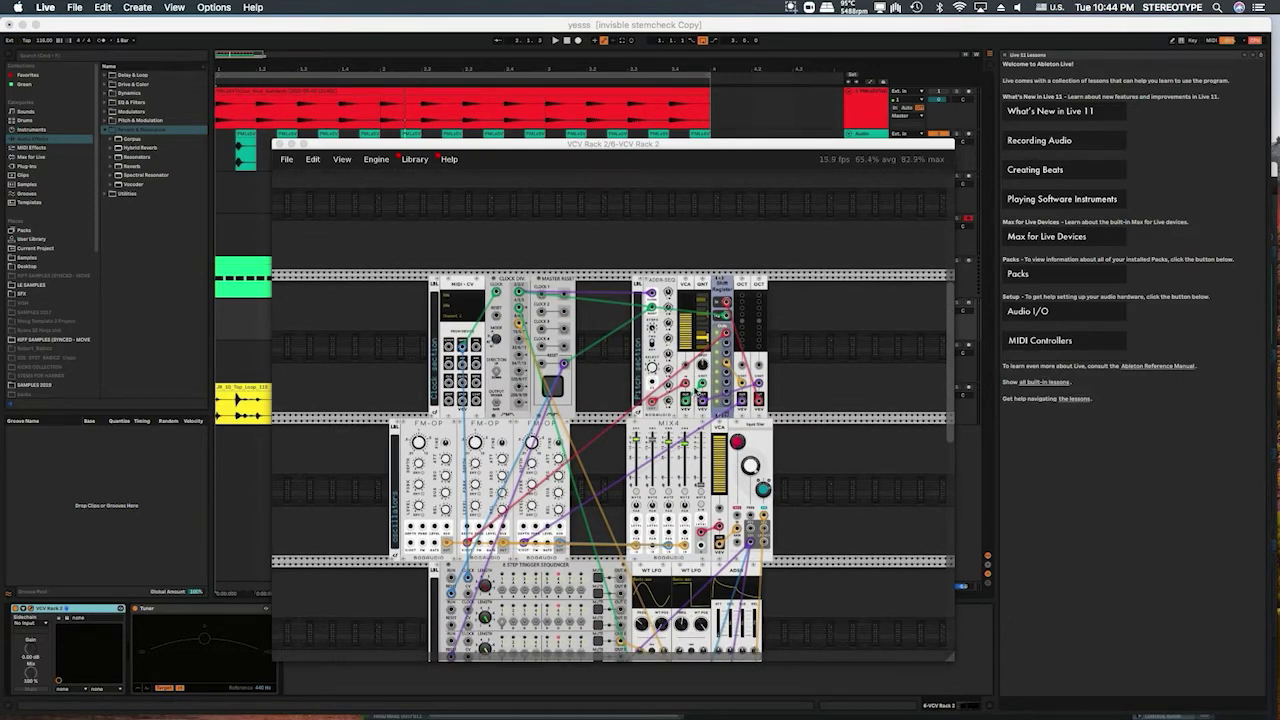
scroll(697, 392, "down", 6)
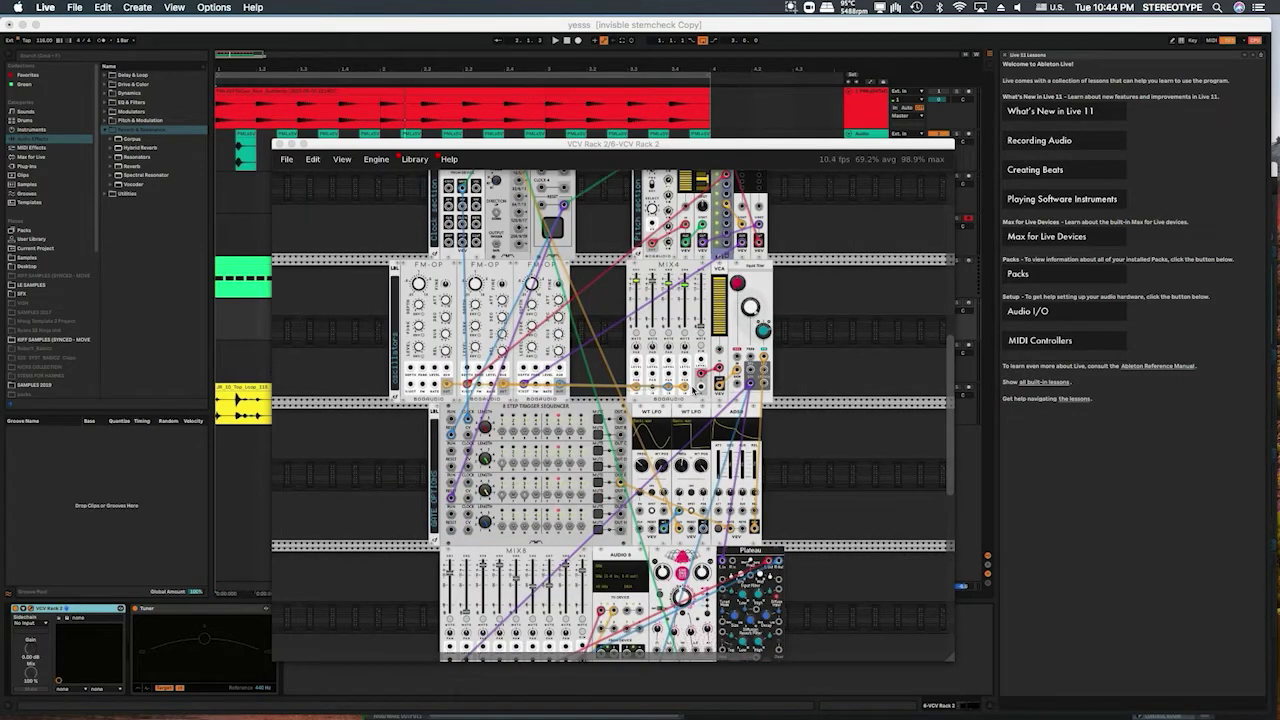
scroll(693, 391, "up", 5)
scroll(692, 389, "down", 5)
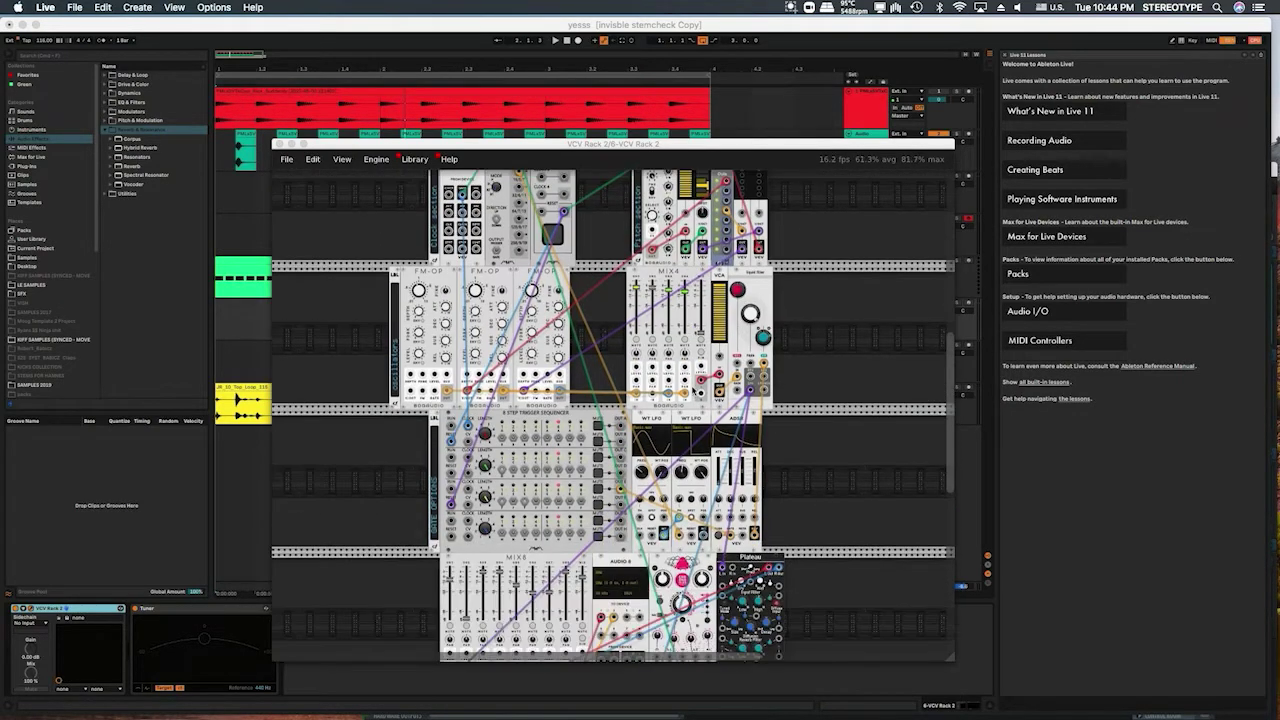
scroll(694, 391, "up", 3)
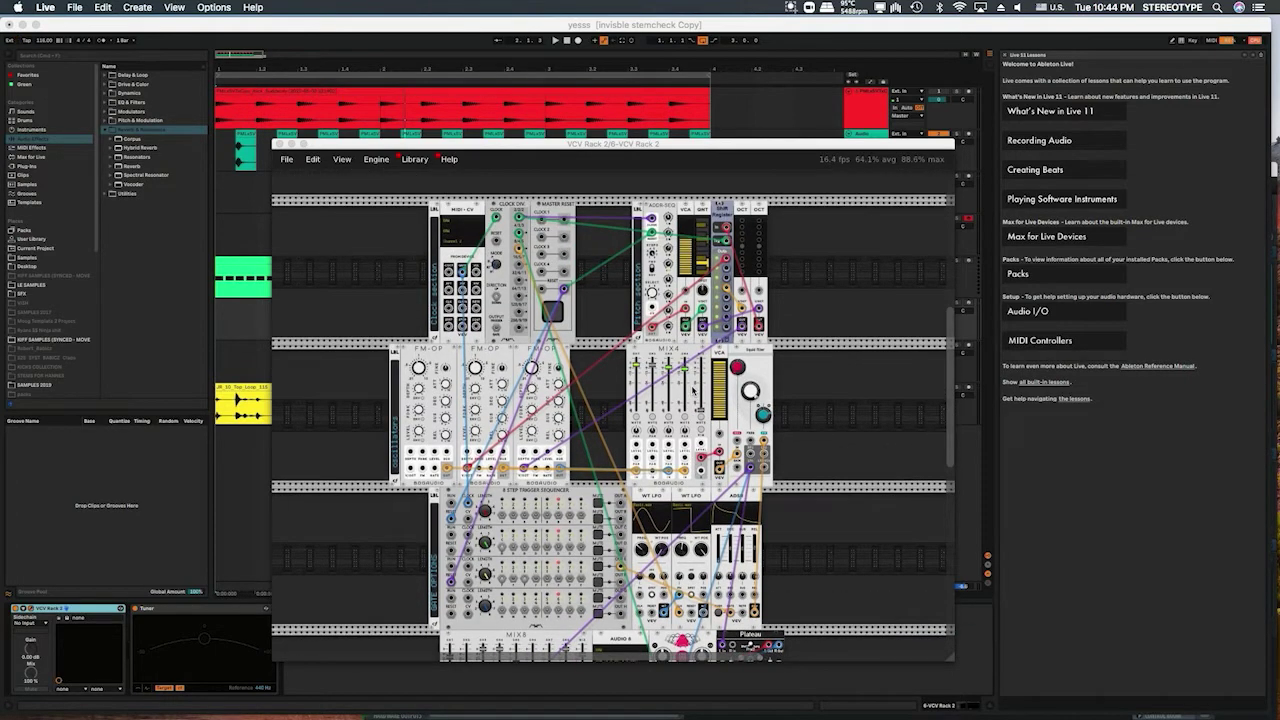
Review the pitch section, oscillators, MIX4, VCA and filter, then the trigger sequencer, LFO and ADSR row and the output modules.
scroll(690, 372, "up", 2)
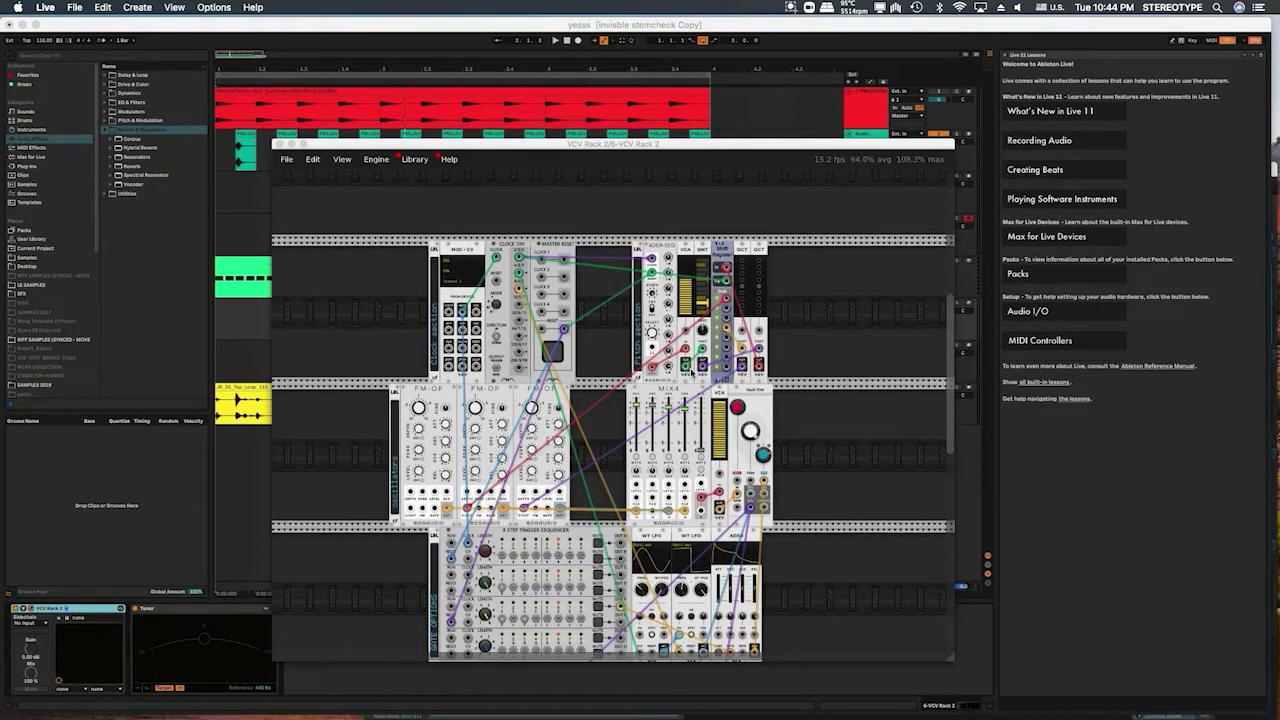
scroll(686, 422, "down", 2)
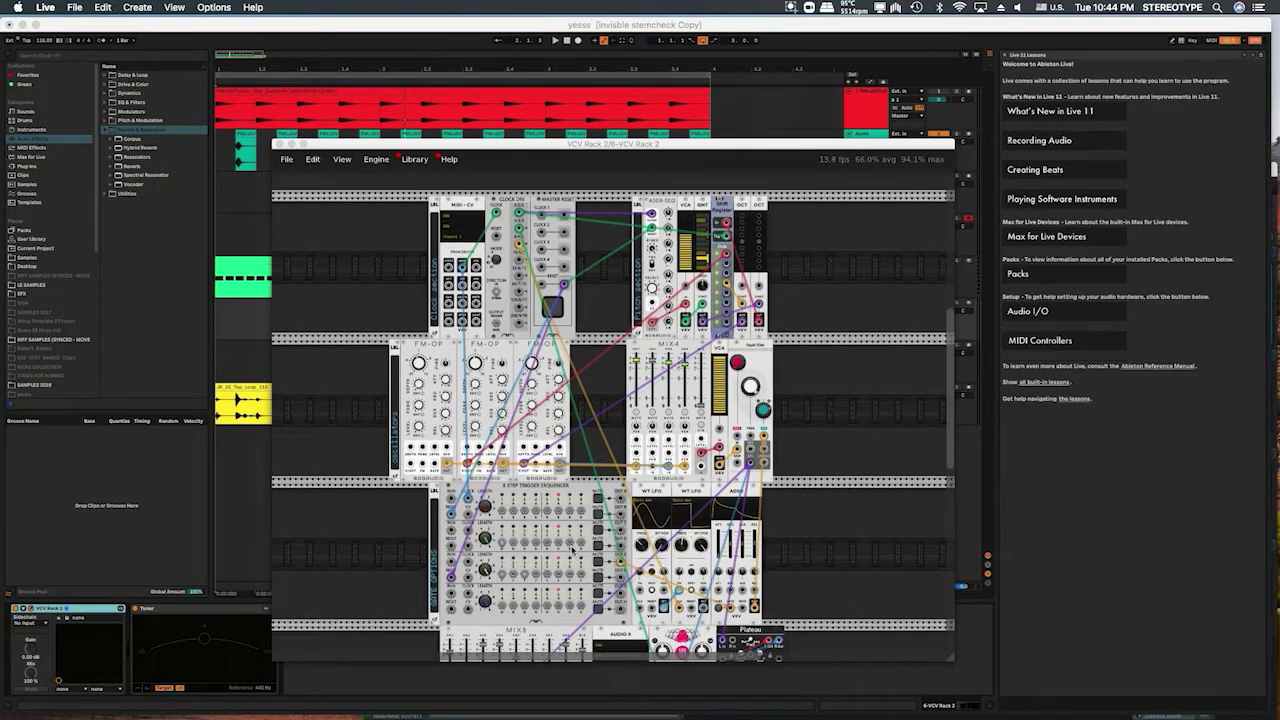
scroll(765, 519, "down", 3)
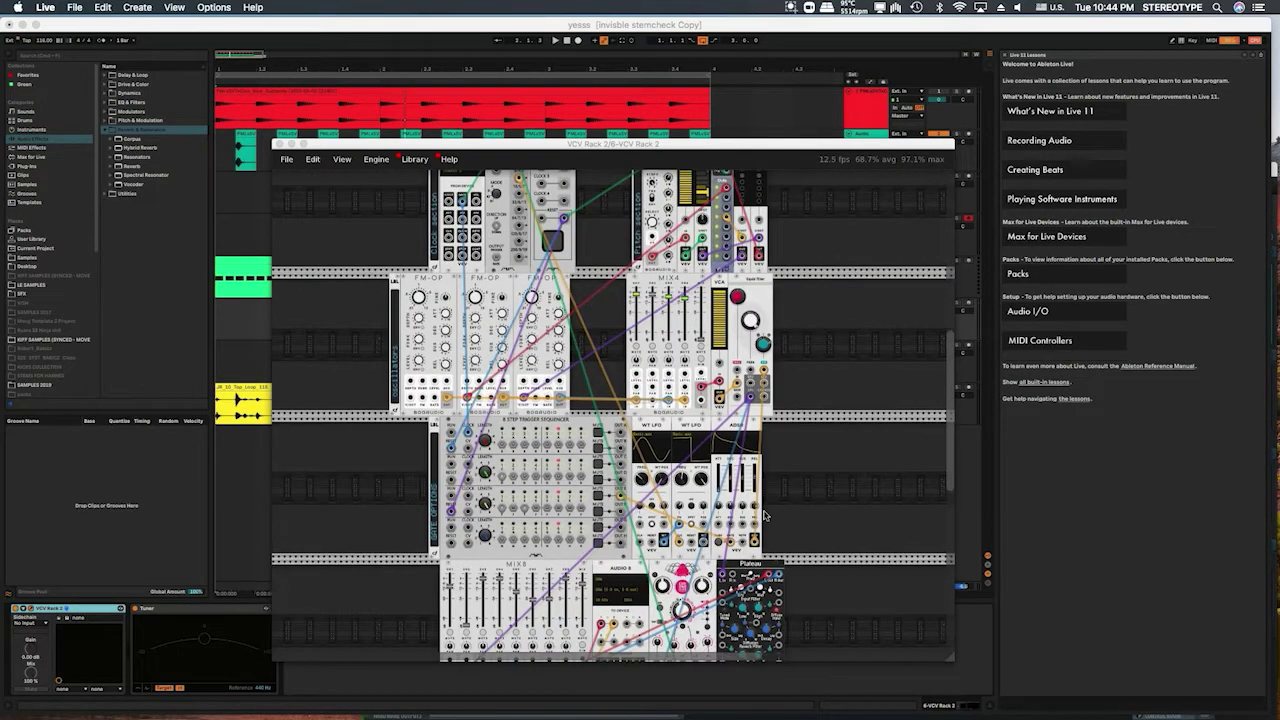
scroll(765, 516, "up", 3)
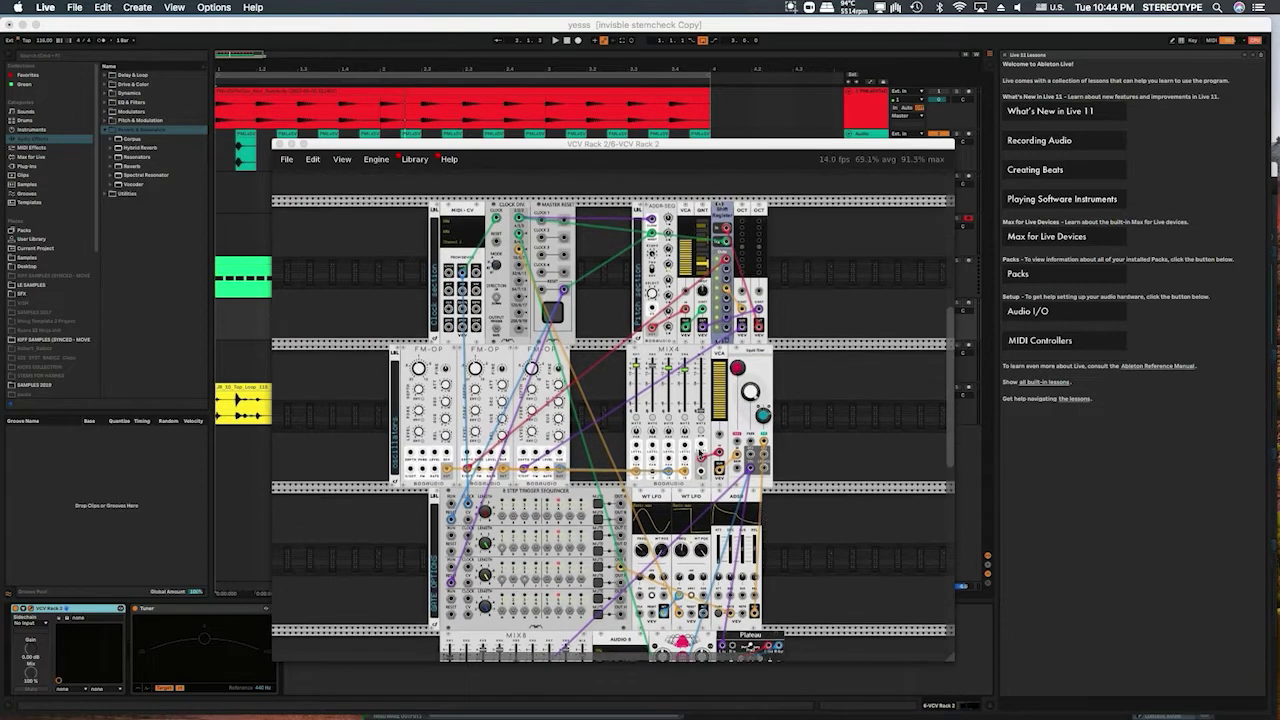
scroll(705, 451, "up", 1)
scroll(609, 423, "down", 1)
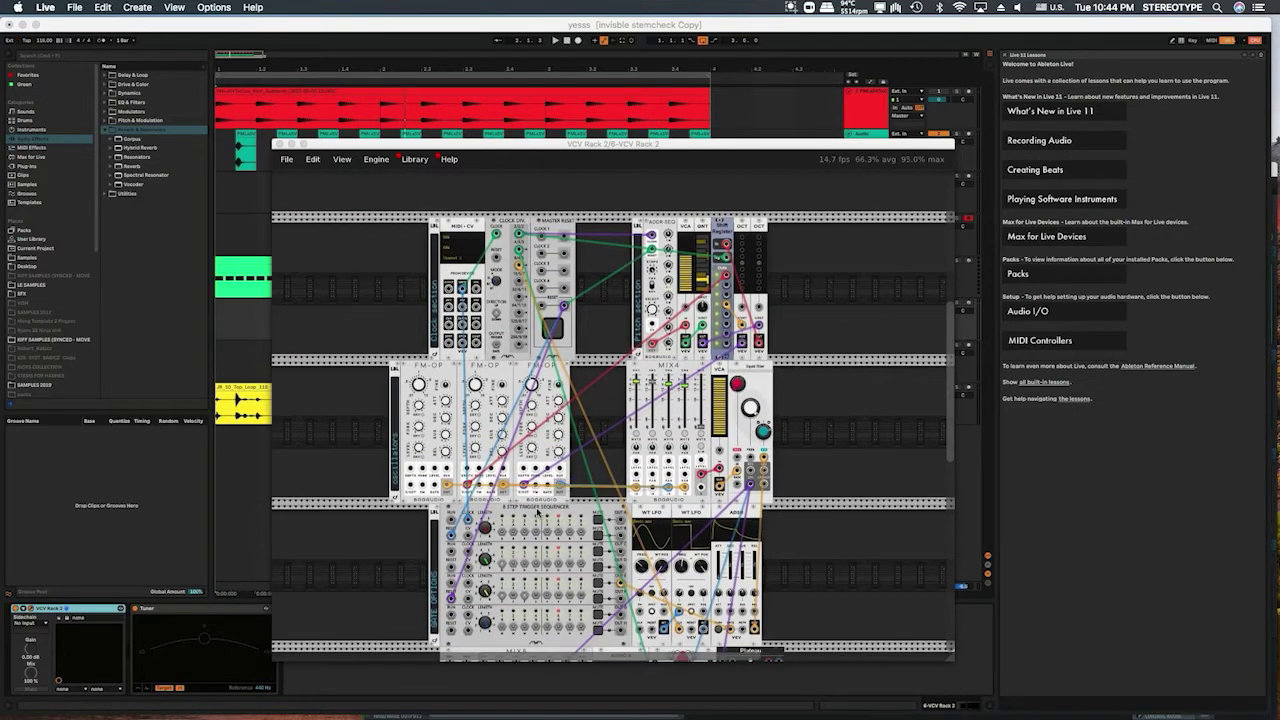
scroll(640, 585, "down", 1)
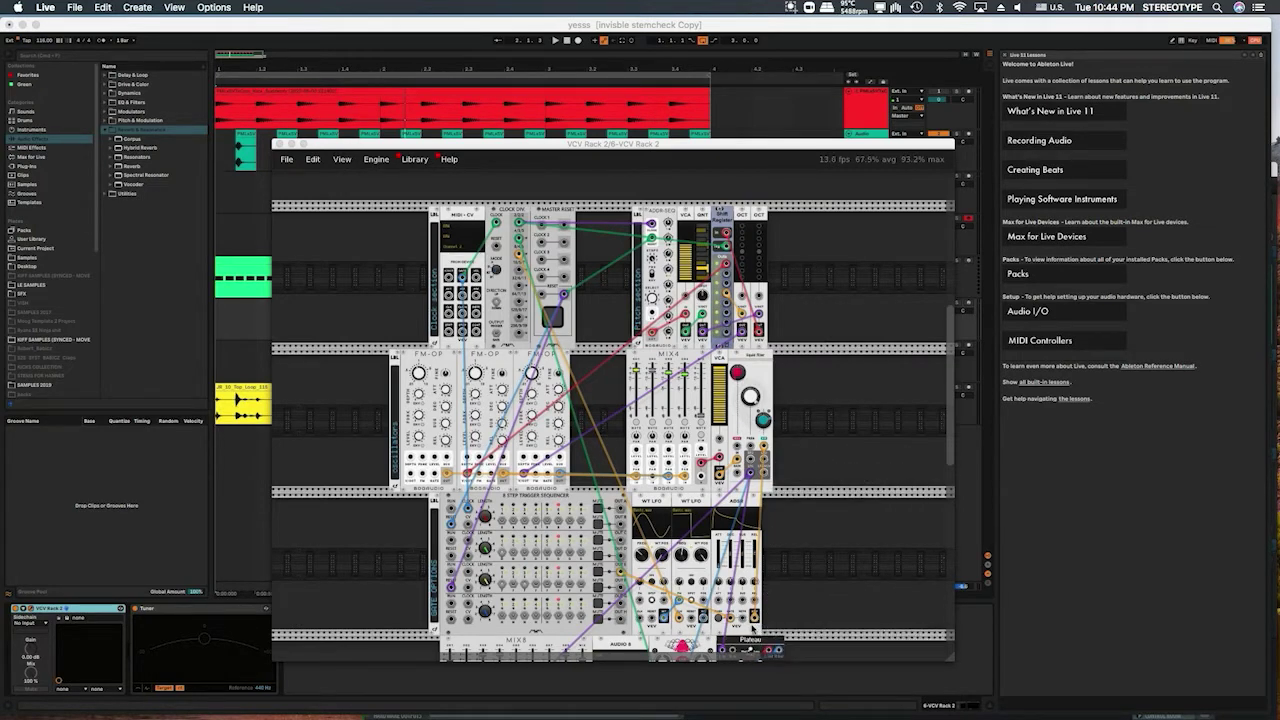
Patch the ADSR's envelope output into the CV input of the VCA between MIX4 and the filter.
left_click_drag(750, 591, 745, 545)
left_click_drag(755, 613, 765, 441)
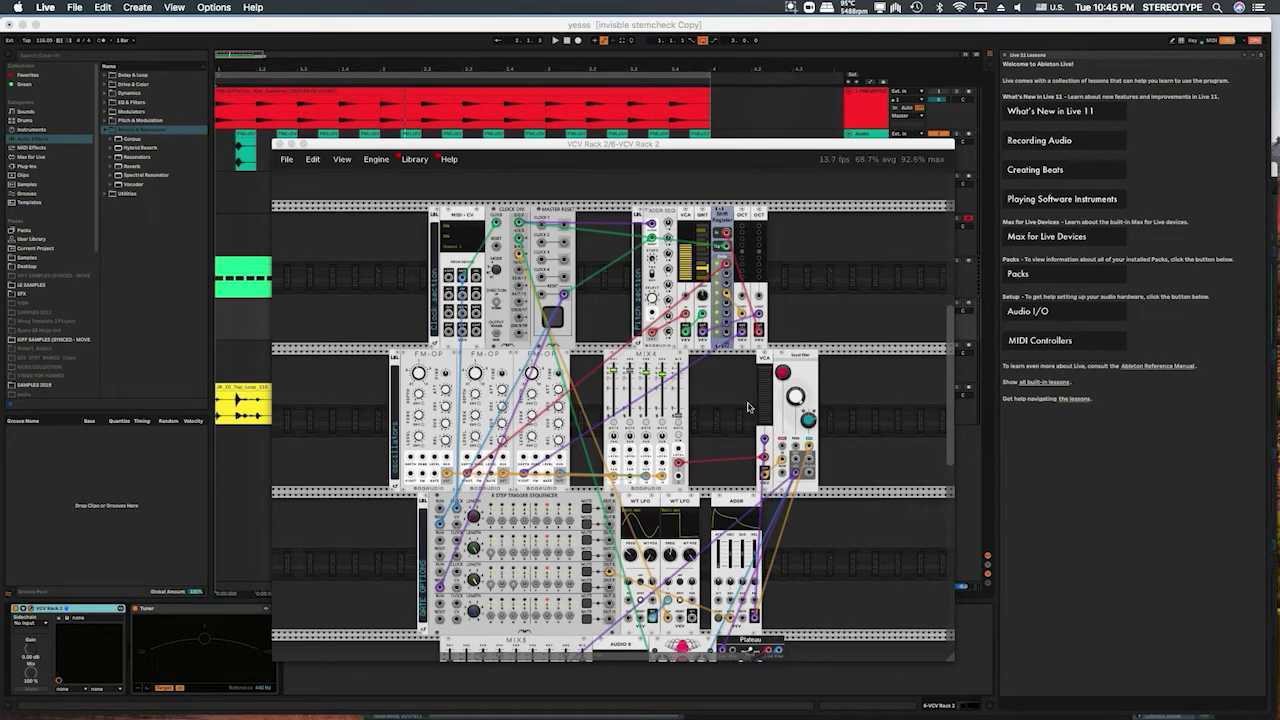
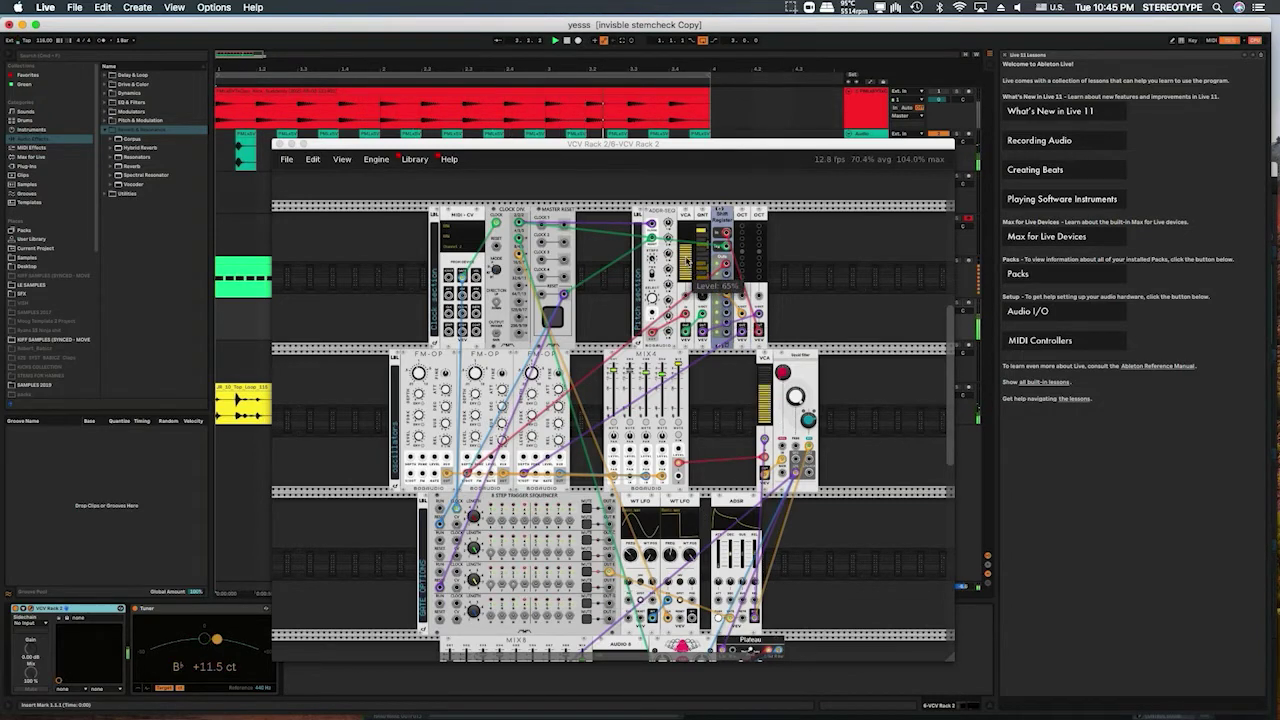
Lower the pitch-section VCA level and mute the red kick track in the arrangement.
left_click(685, 254)
left_click_drag(685, 253, 685, 275)
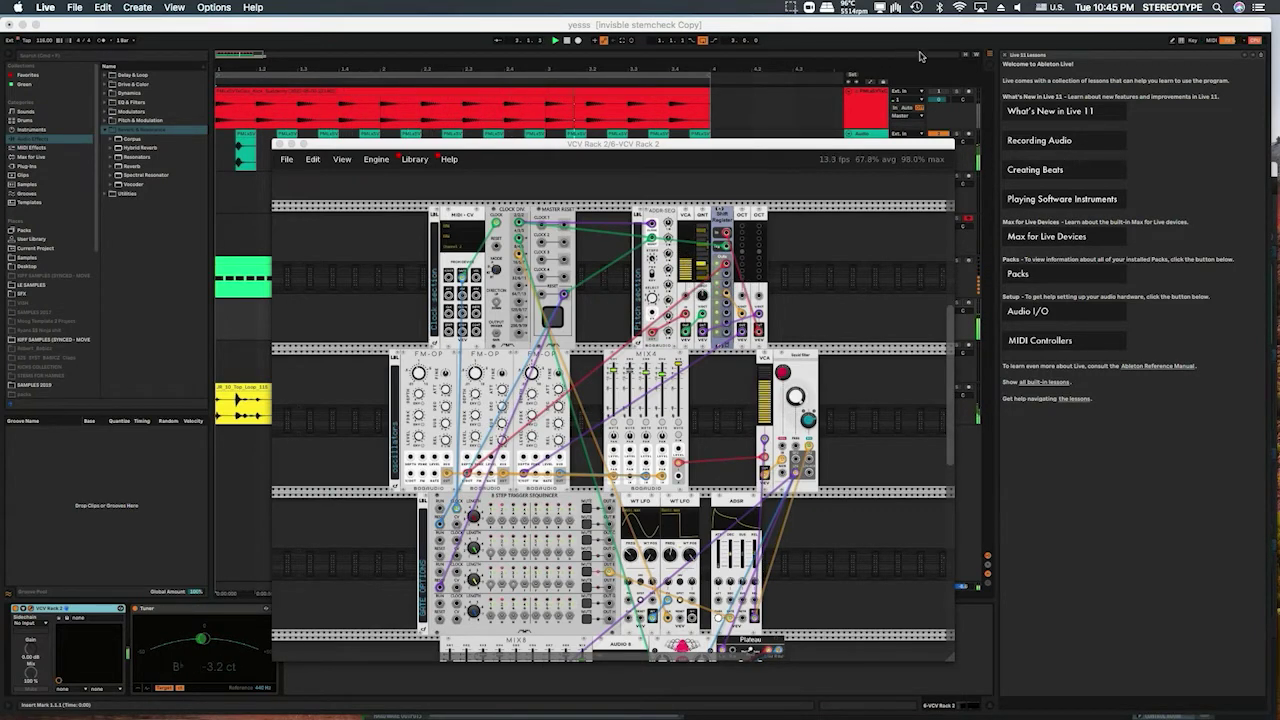
left_click(933, 92)
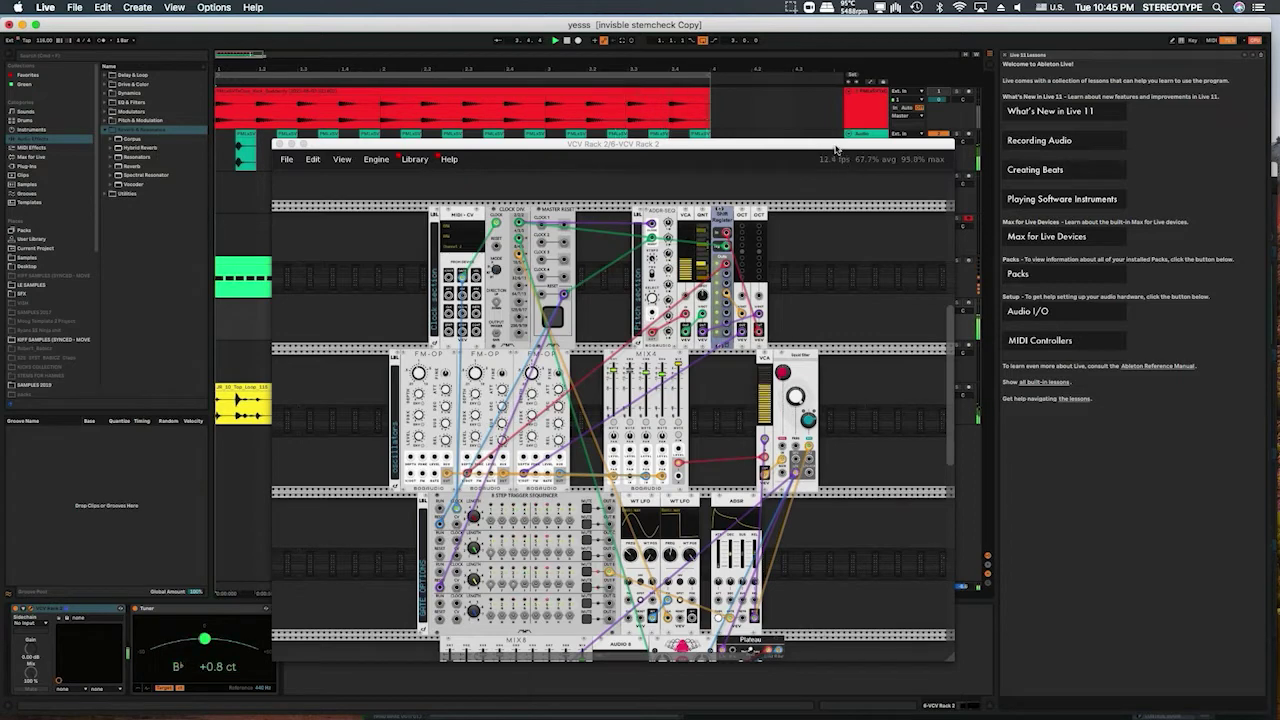
Move the rack window clear of the track mixer and adjust the volume of the VCV Rack 2 track.
left_click_drag(836, 148, 728, 137)
left_click(940, 313)
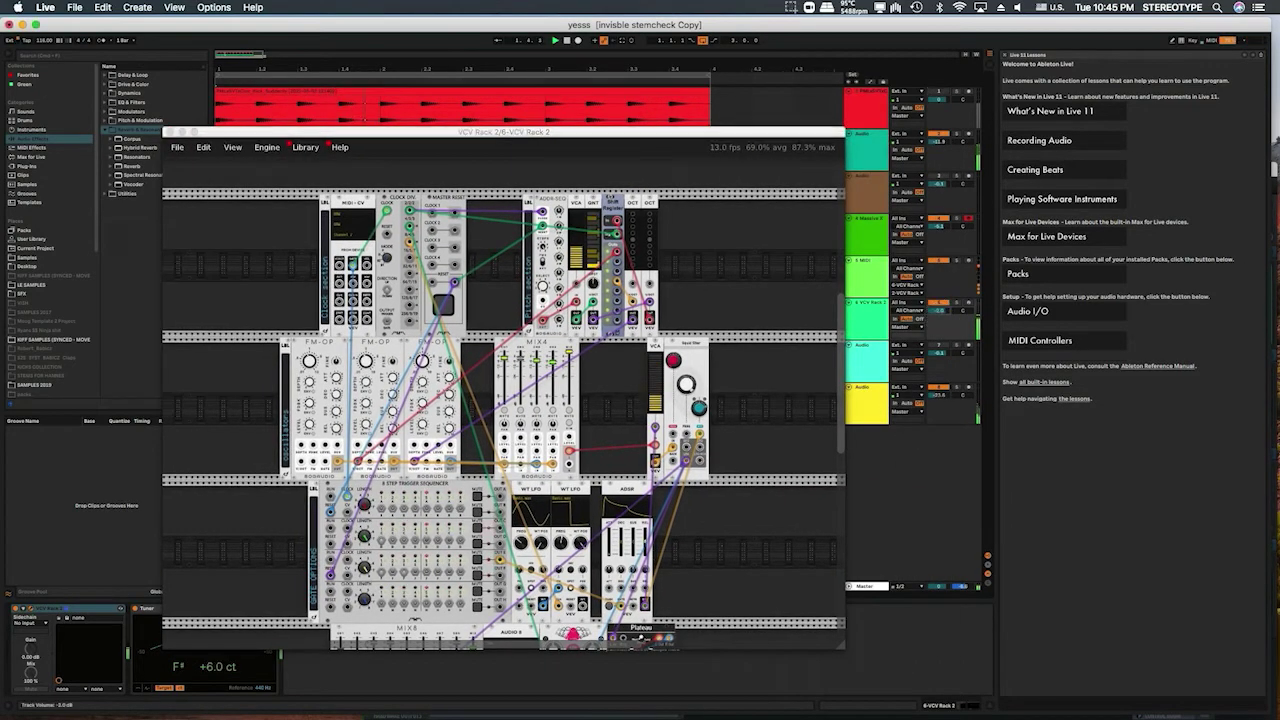
left_click_drag(940, 313, 940, 300)
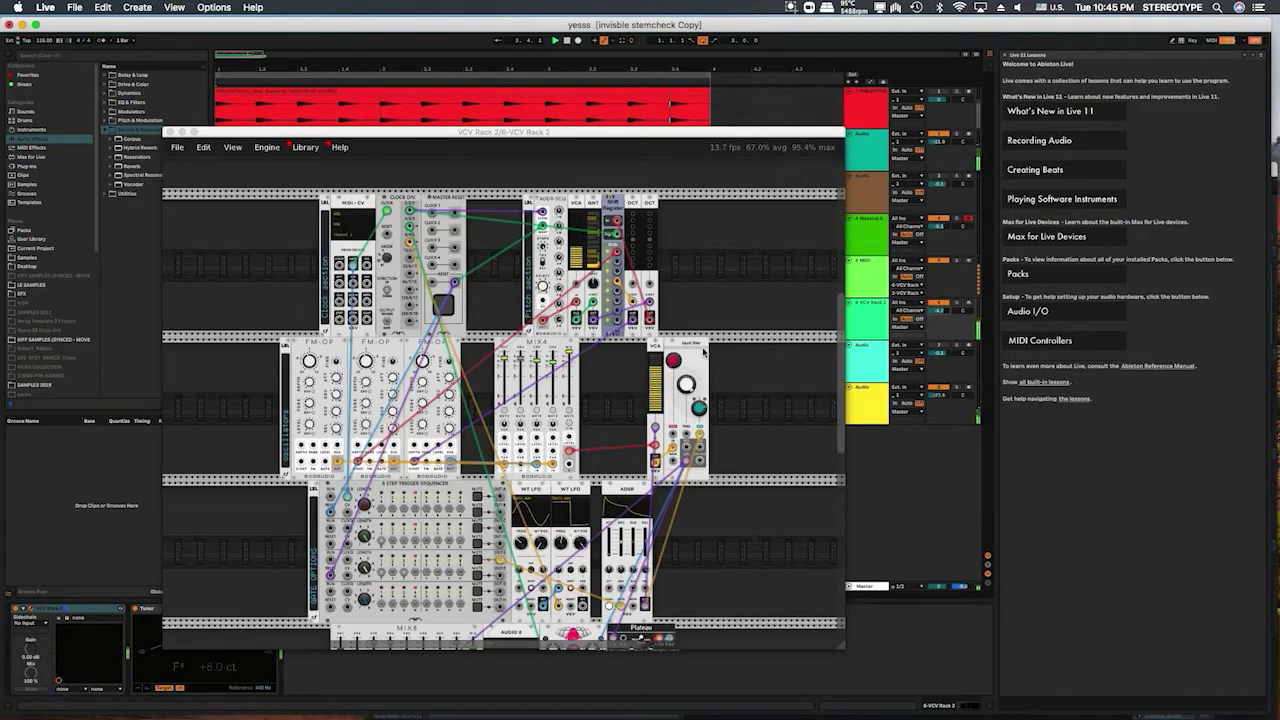
Move the VCA down into the modulation row beside the ADSR and patch the second wavetable LFO's output into its CV input.
mouse_move(685, 382)
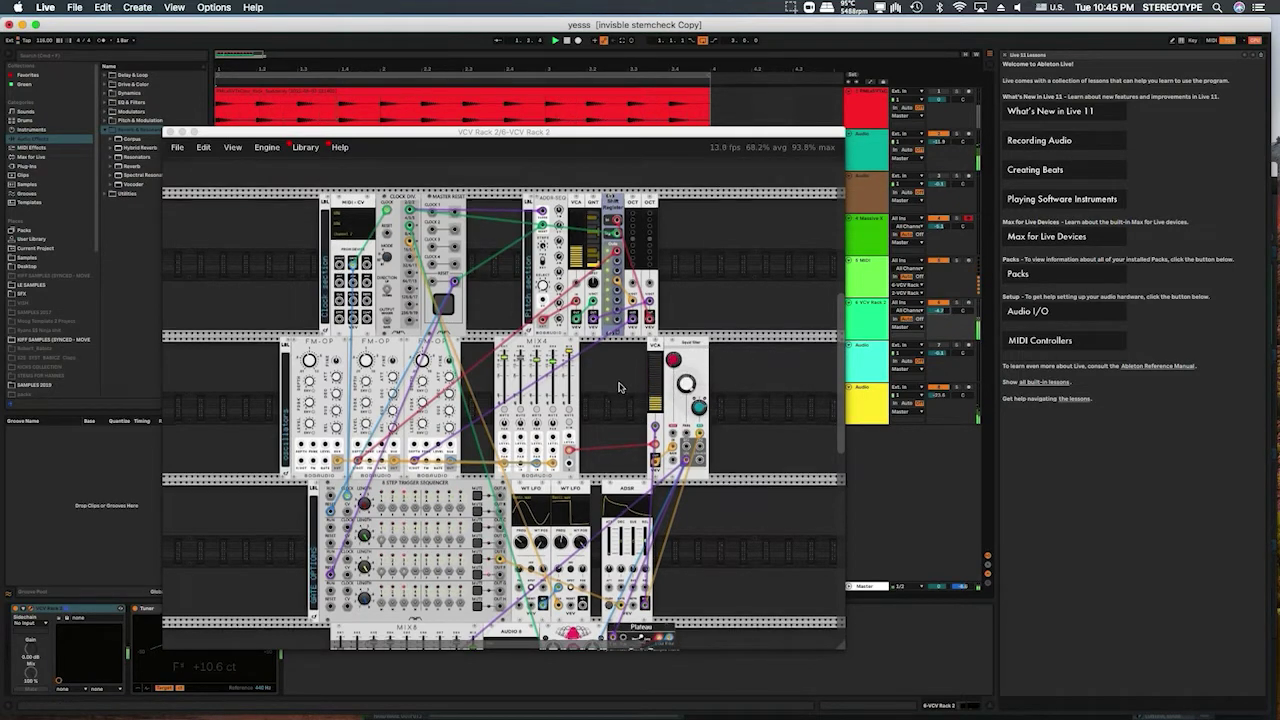
scroll(616, 375, "down", 1)
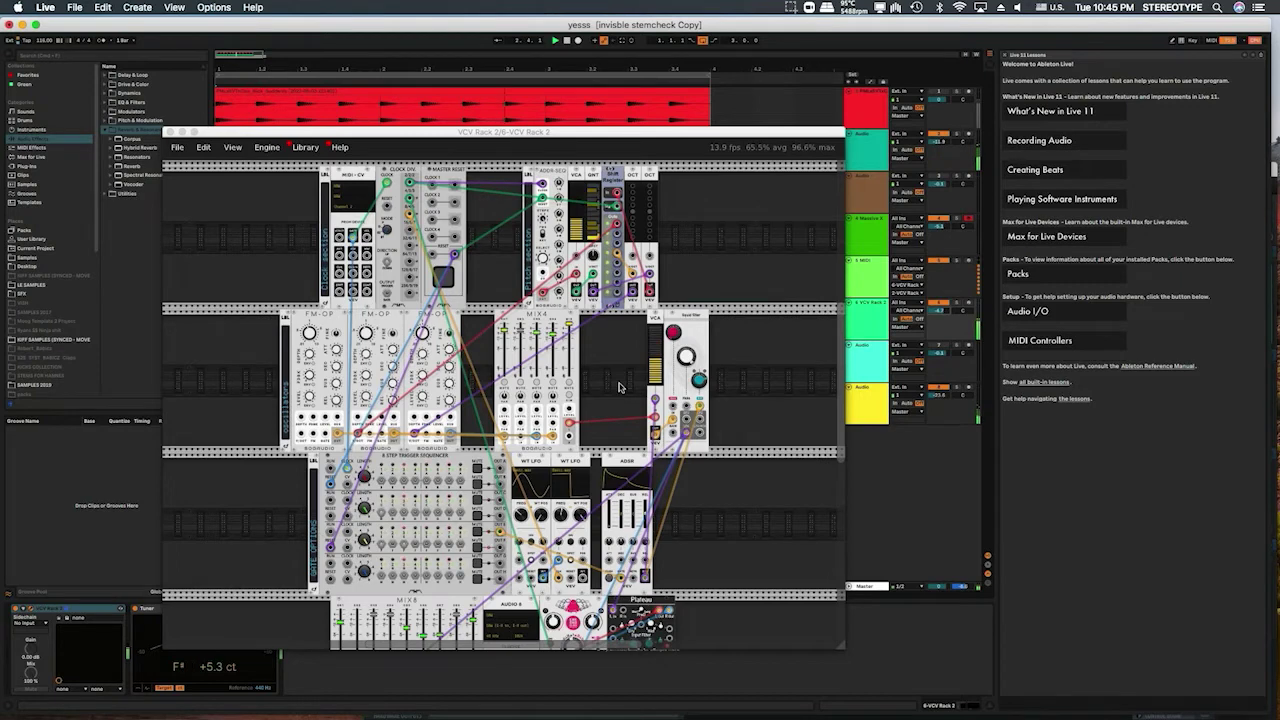
scroll(618, 387, "down", 3)
scroll(620, 387, "down", 2)
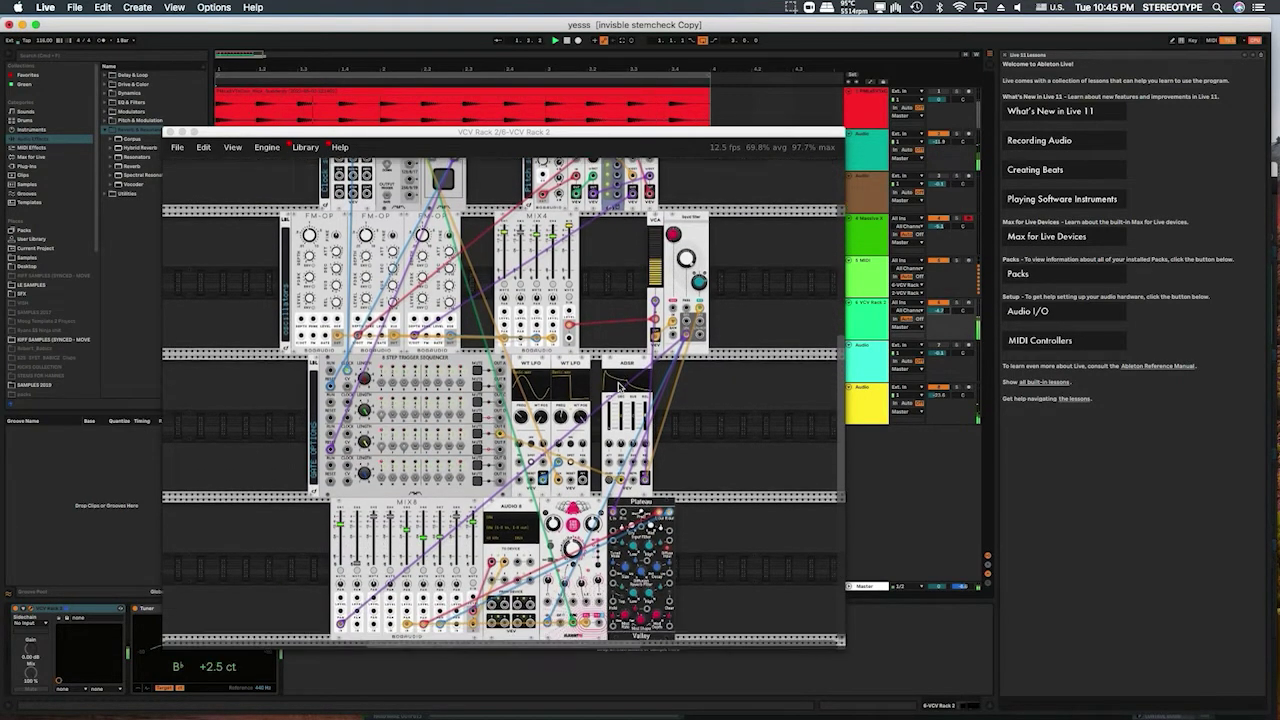
mouse_move(635, 407)
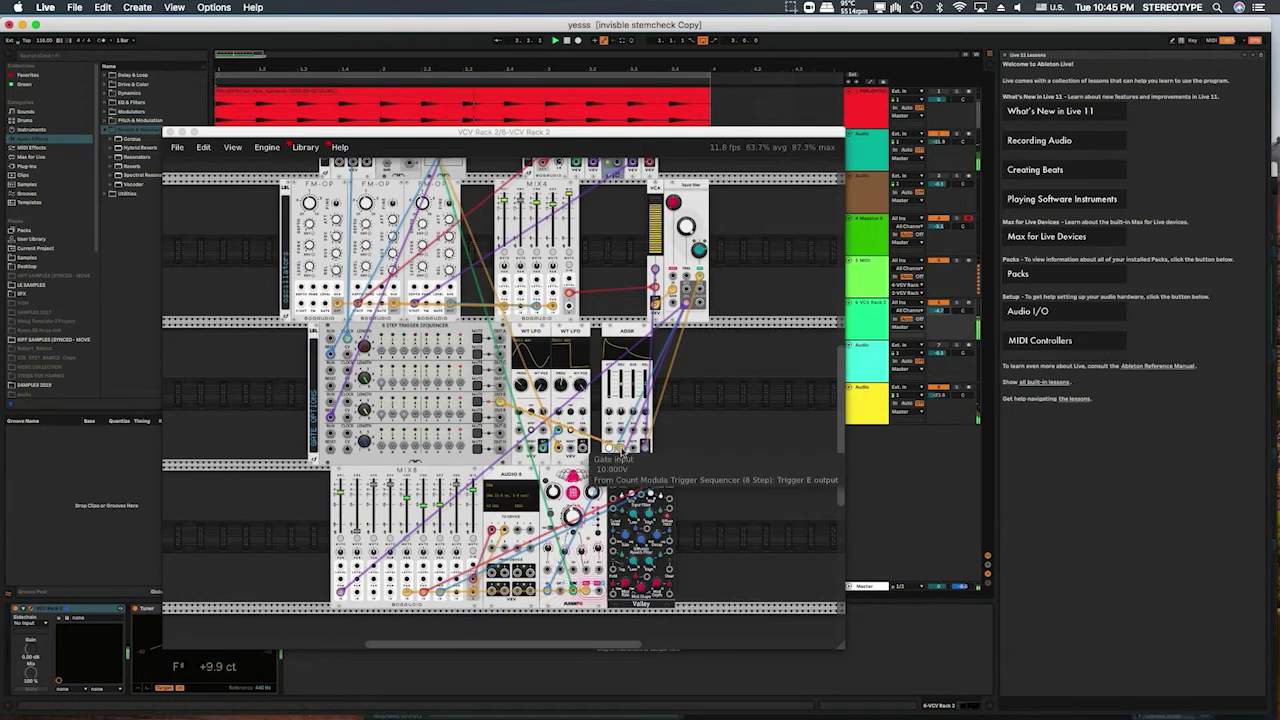
left_click_drag(658, 233, 710, 373)
left_click_drag(699, 288, 730, 290)
left_click_drag(718, 397, 705, 428)
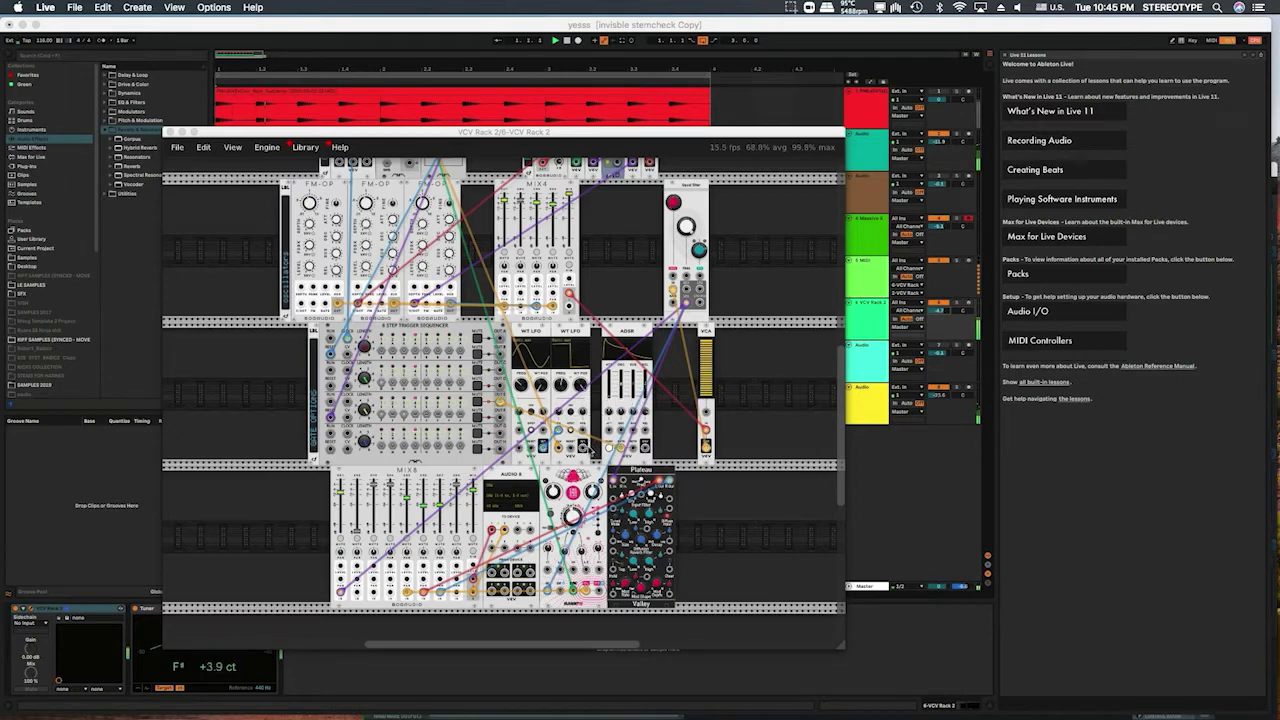
left_click_drag(628, 438, 705, 418)
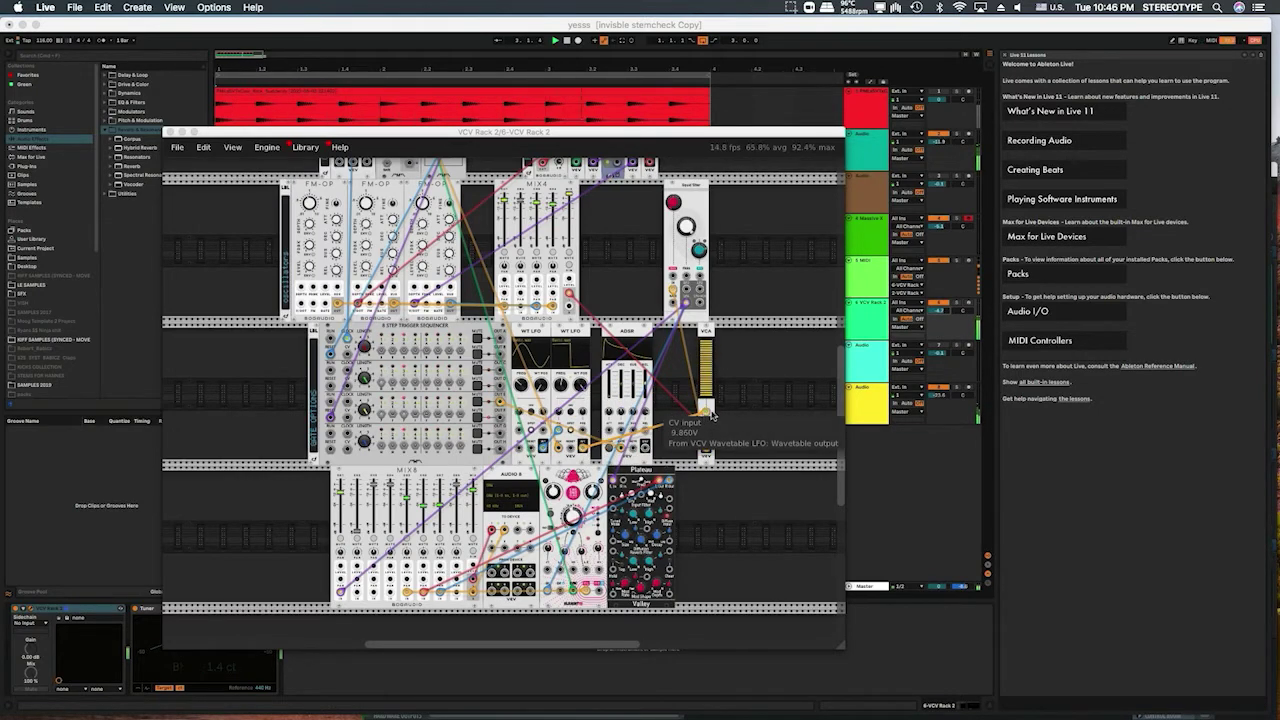
Place the ADSR directly beside the VCA and move the second WT LFO away from the first one.
left_click_drag(551, 647, 572, 647)
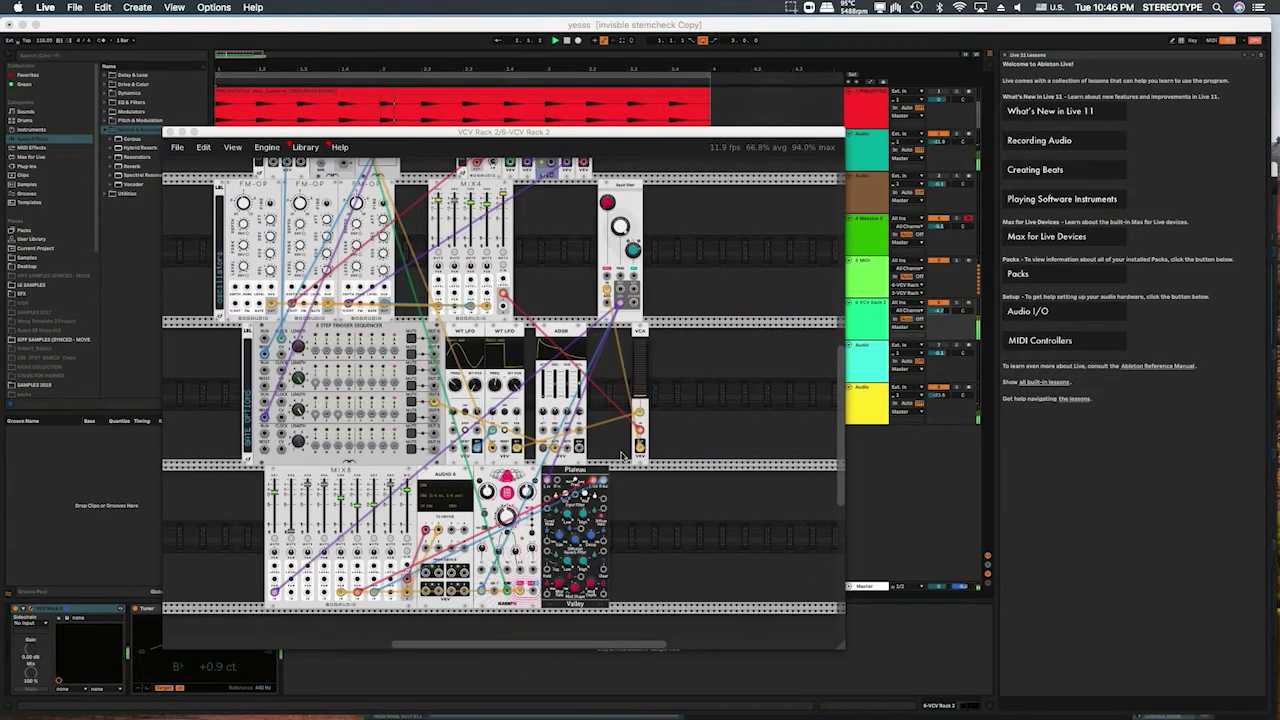
left_click_drag(570, 398, 603, 395)
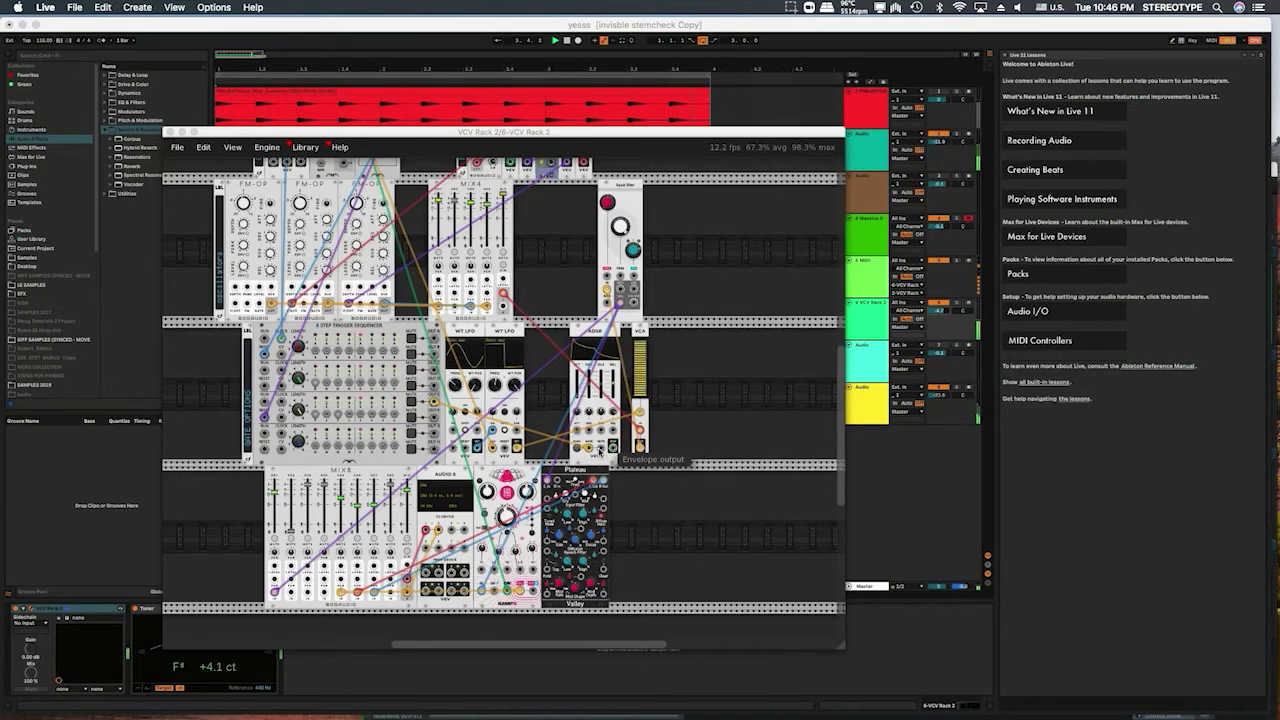
left_click_drag(517, 447, 632, 275)
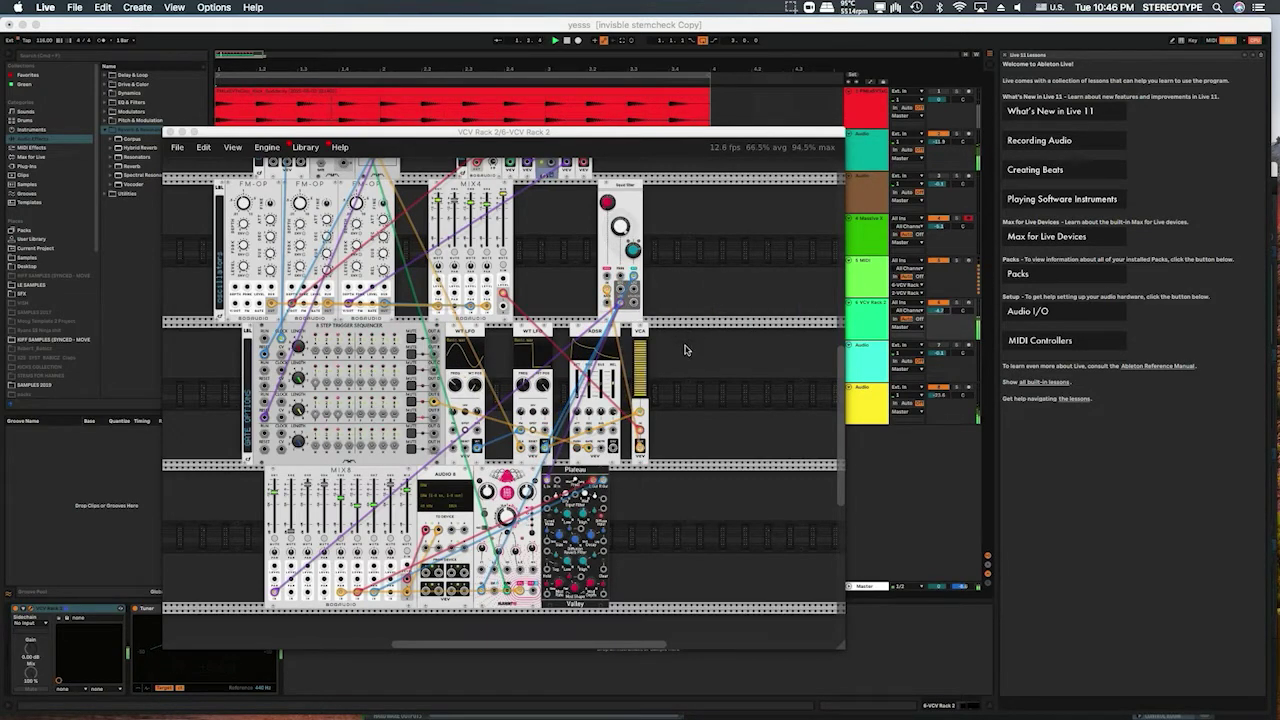
Unmute the red kick track in the arrangement.
scroll(663, 376, "down", 5)
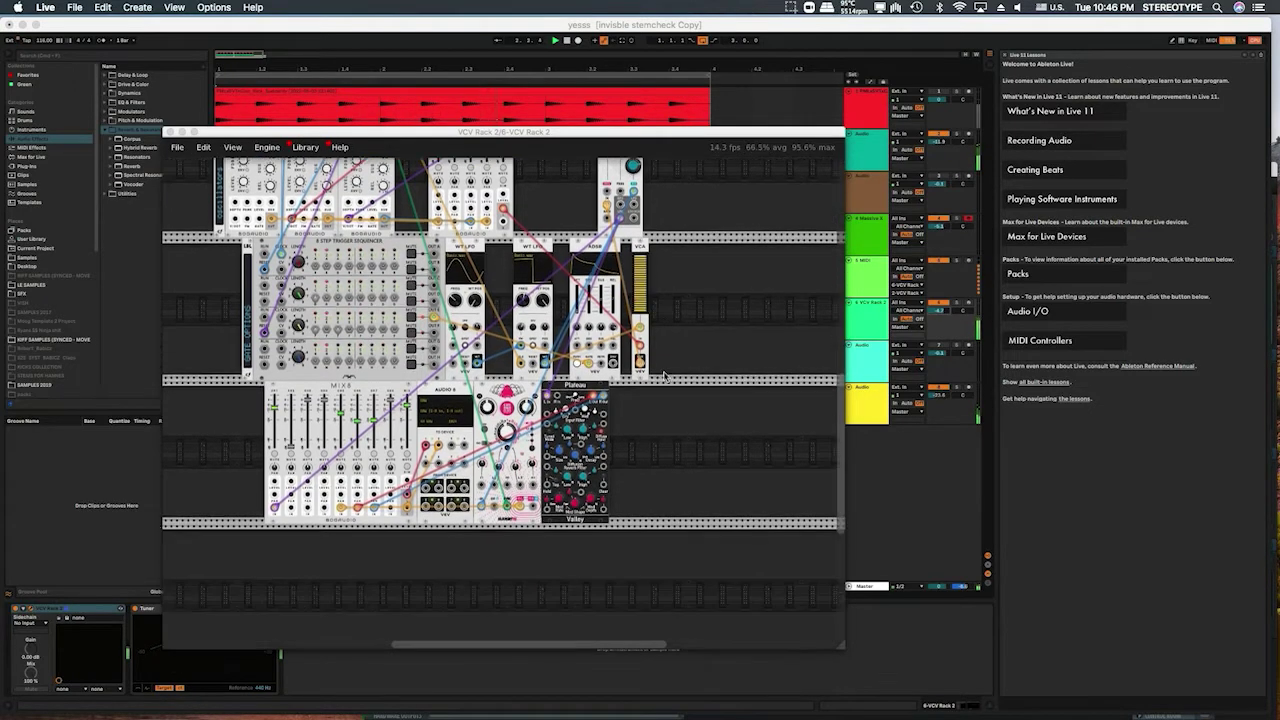
scroll(663, 376, "down", 3)
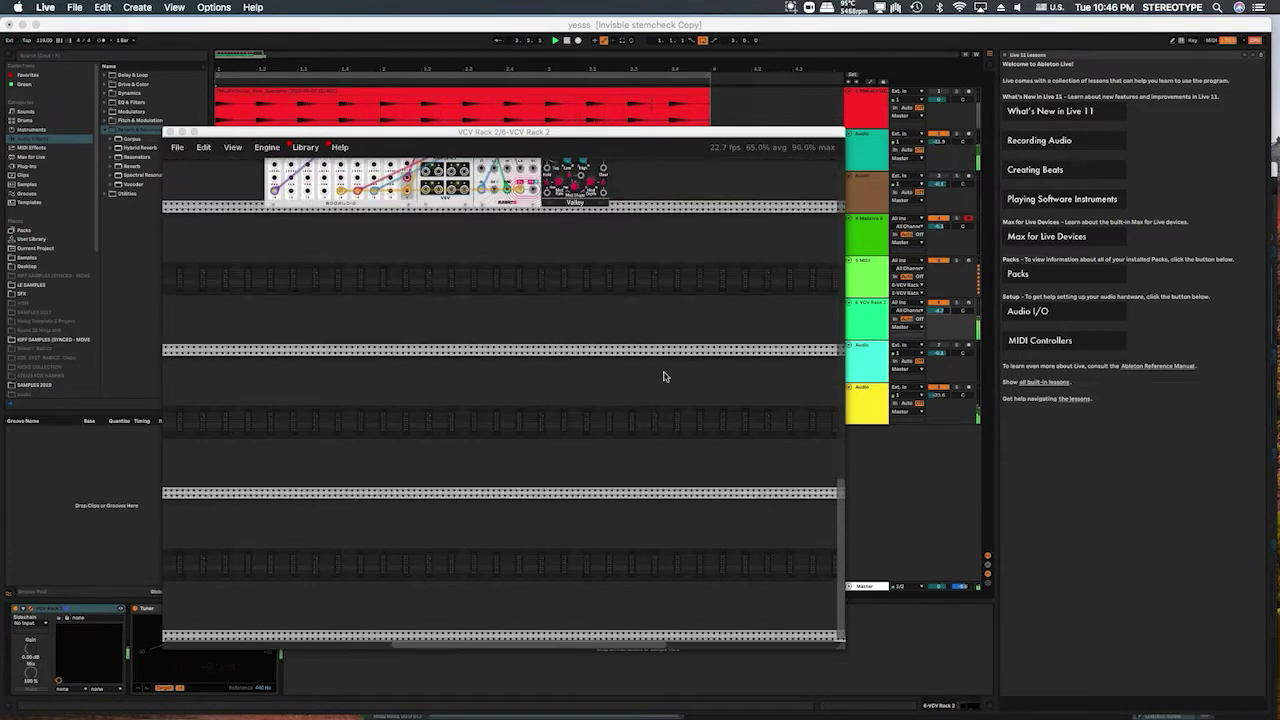
left_click(940, 93)
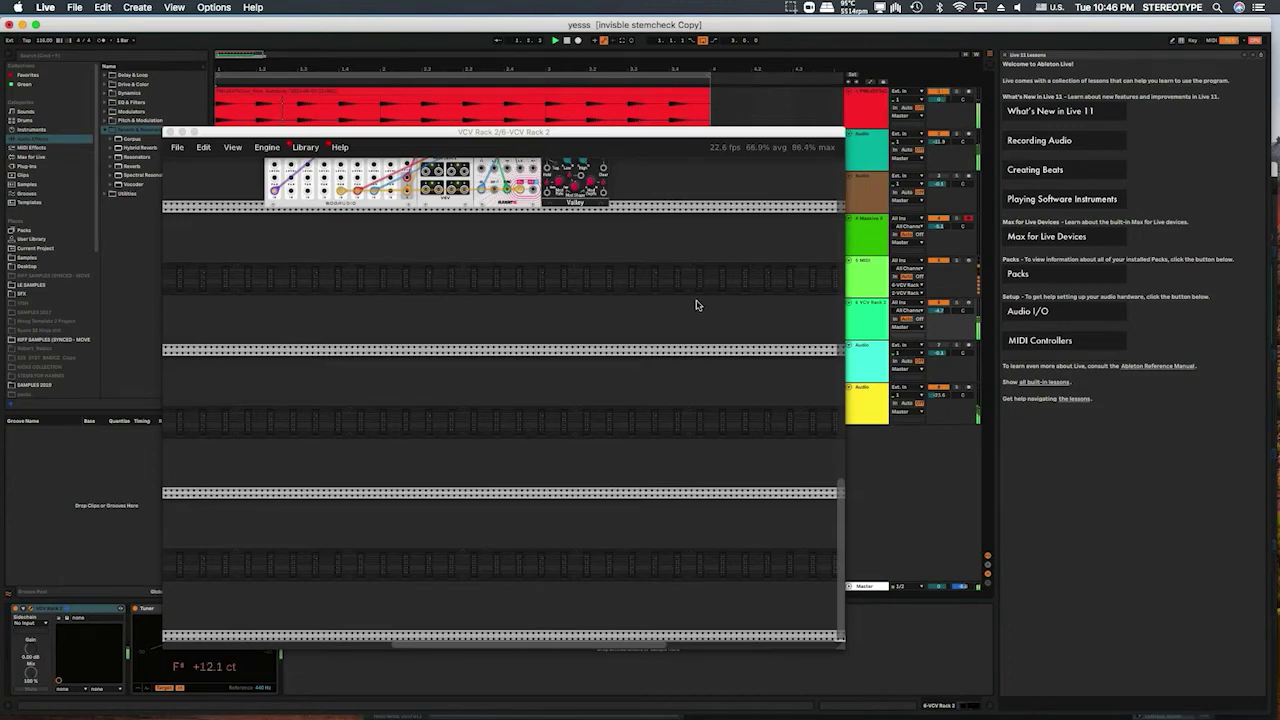
Pull the MIX4 master level down in the oscillator row.
scroll(697, 305, "up", 5)
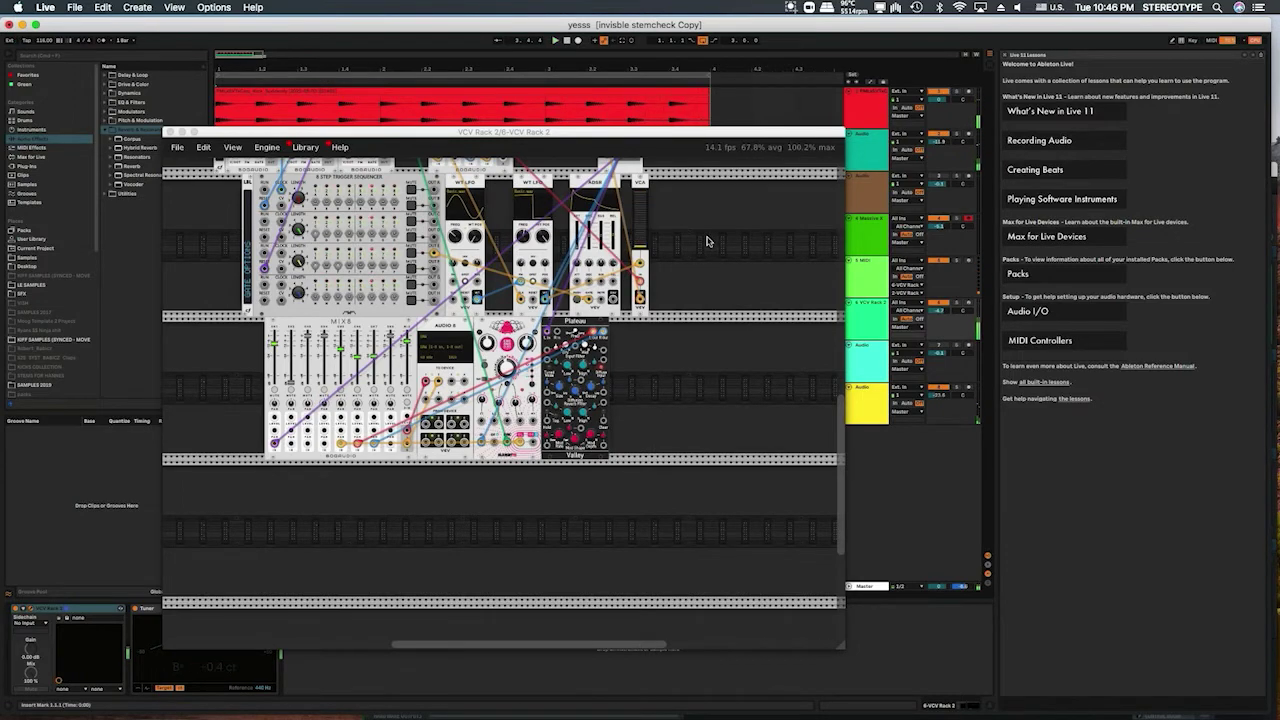
scroll(614, 222, "up", 3)
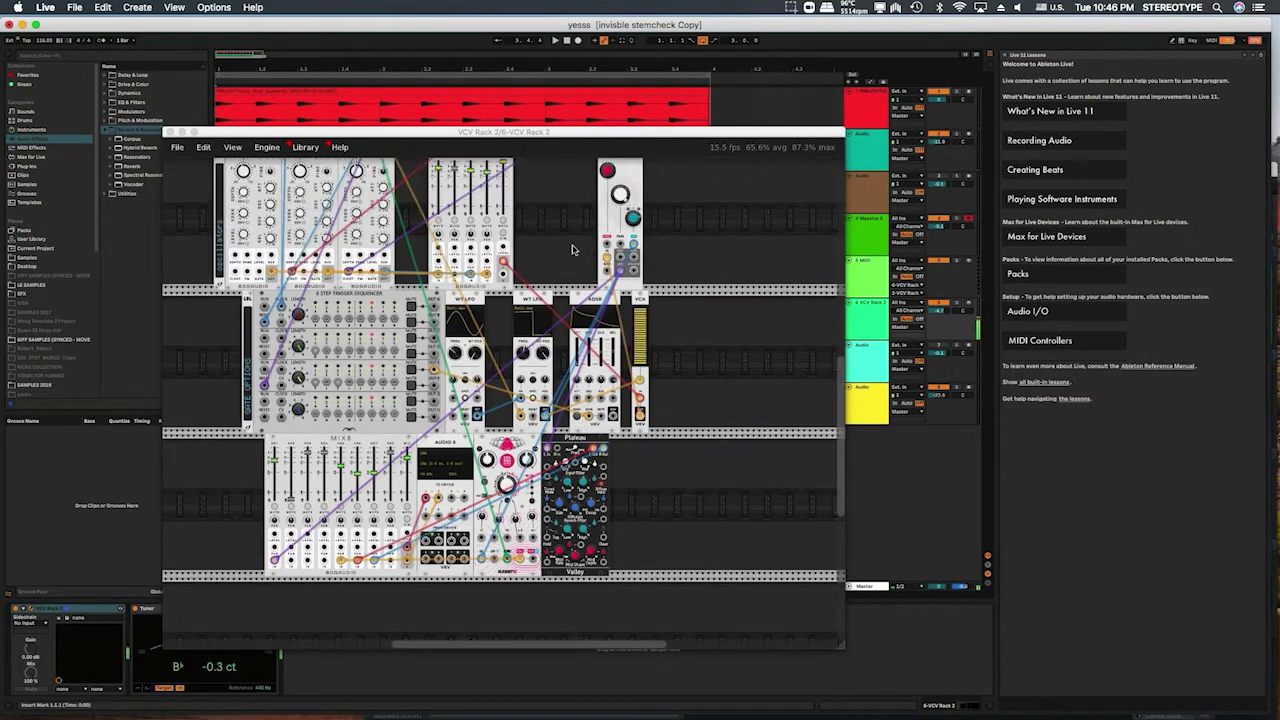
left_click_drag(503, 172, 503, 230)
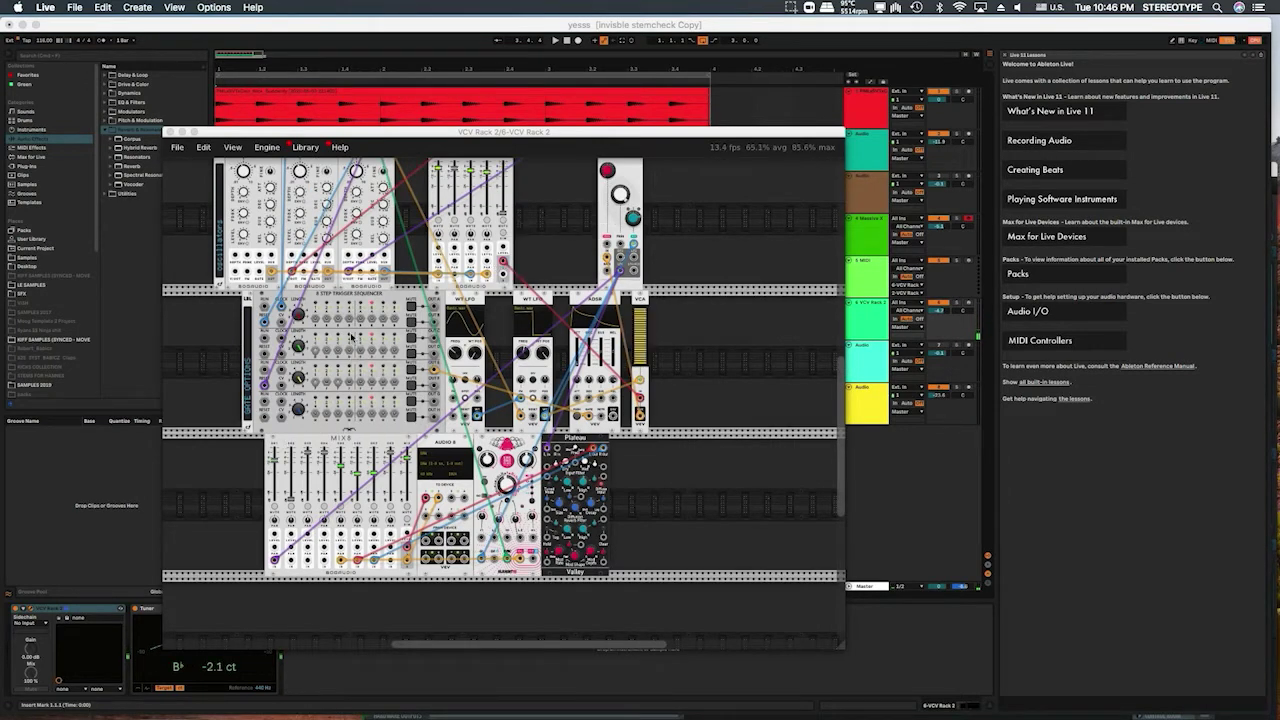
scroll(366, 283, "up", 1)
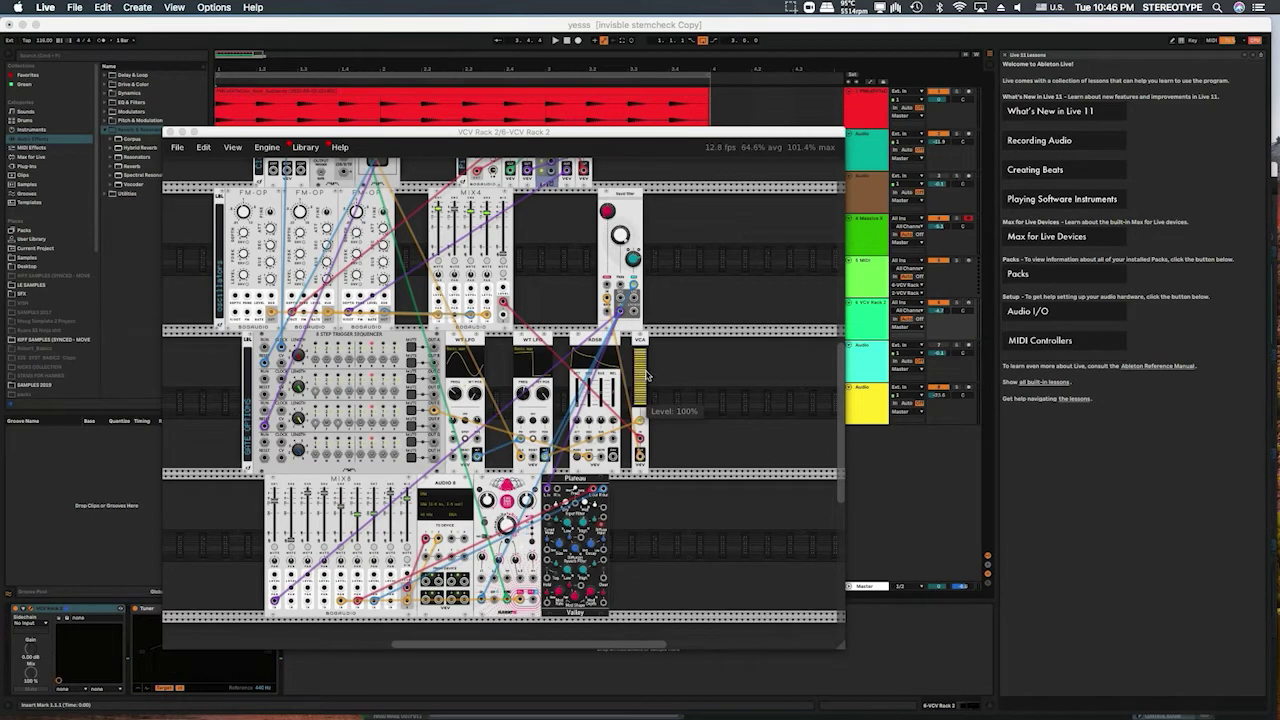
mouse_move(642, 383)
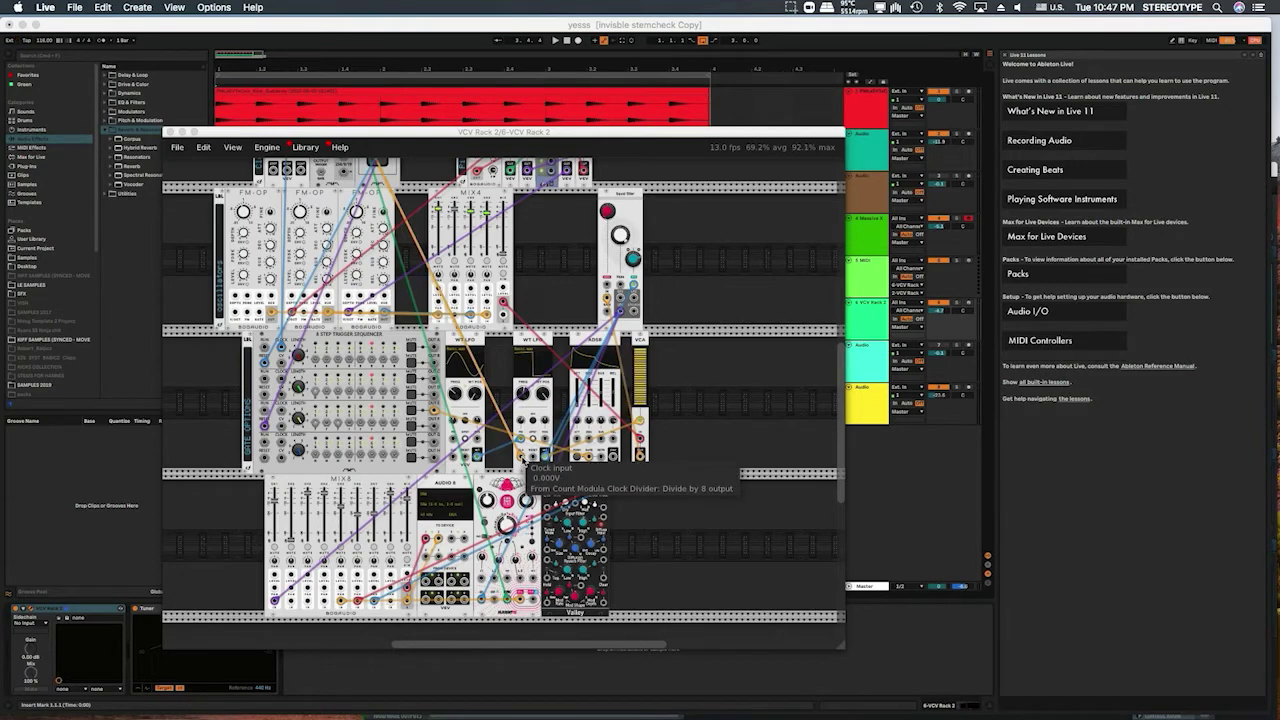
Sweep the first wavetable LFO's frequency up to 15.218 Hz and back down.
scroll(520, 458, "up", 3)
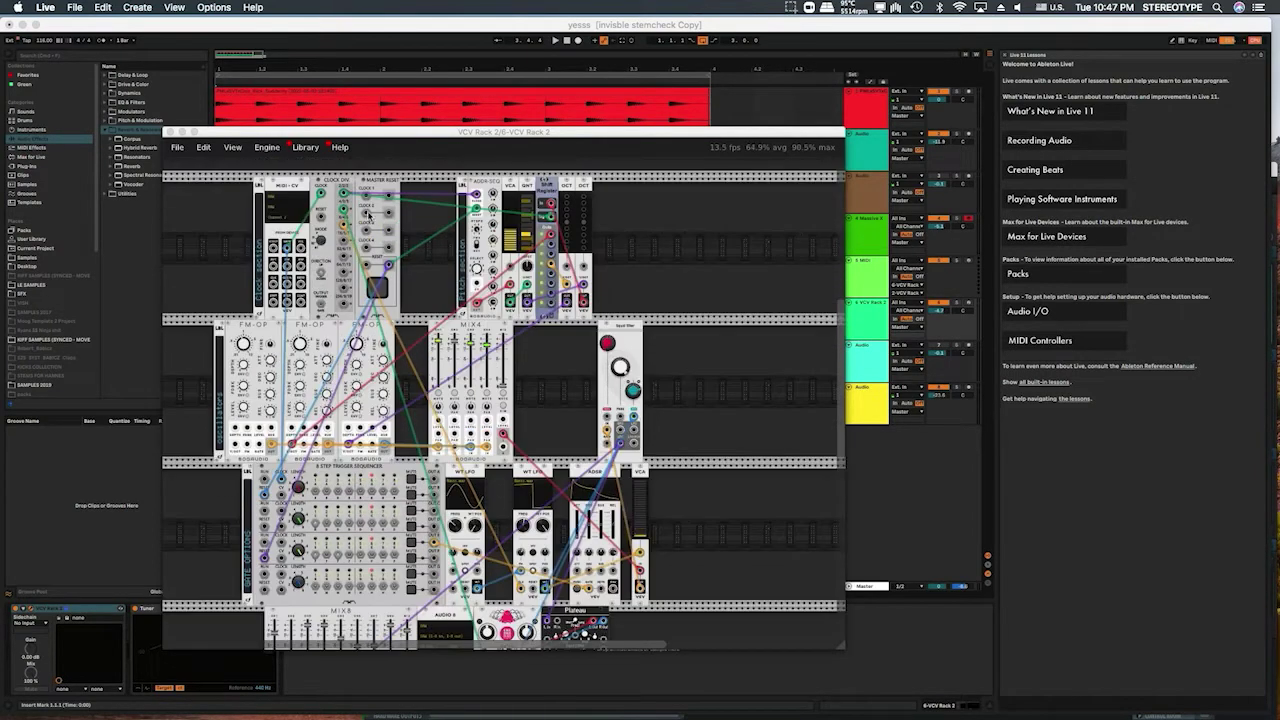
scroll(537, 378, "down", 1)
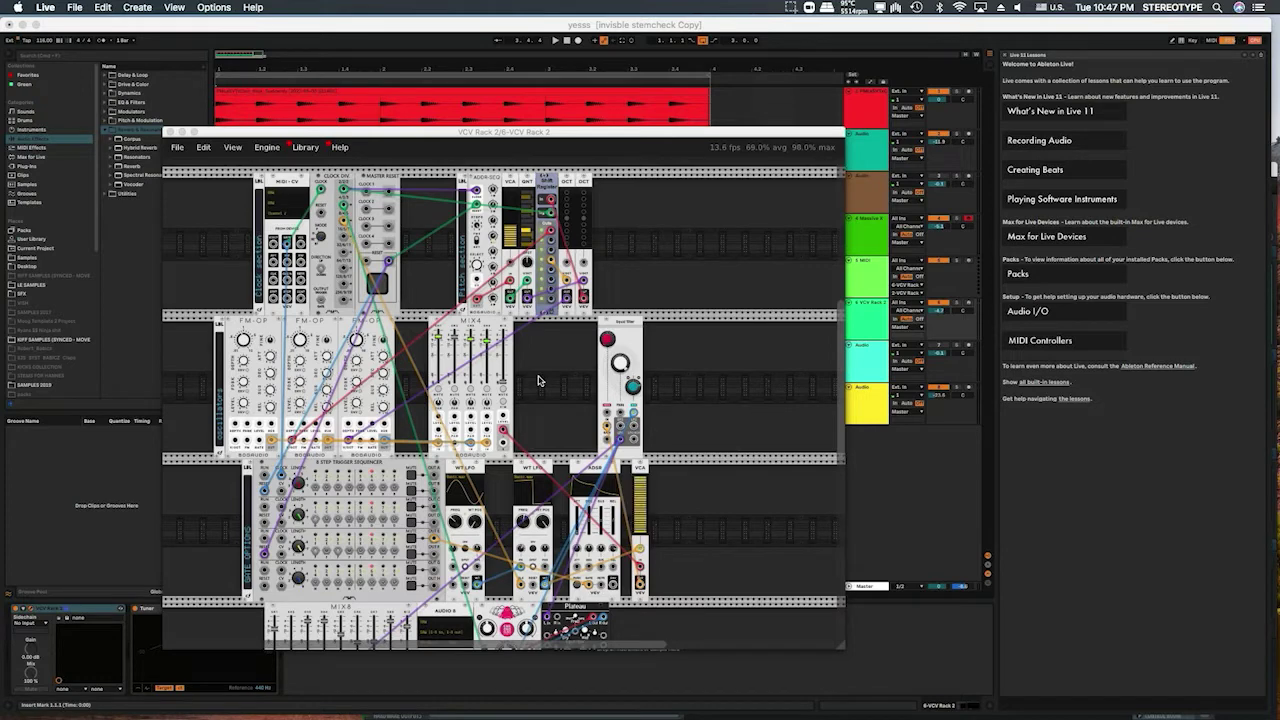
scroll(537, 380, "down", 2)
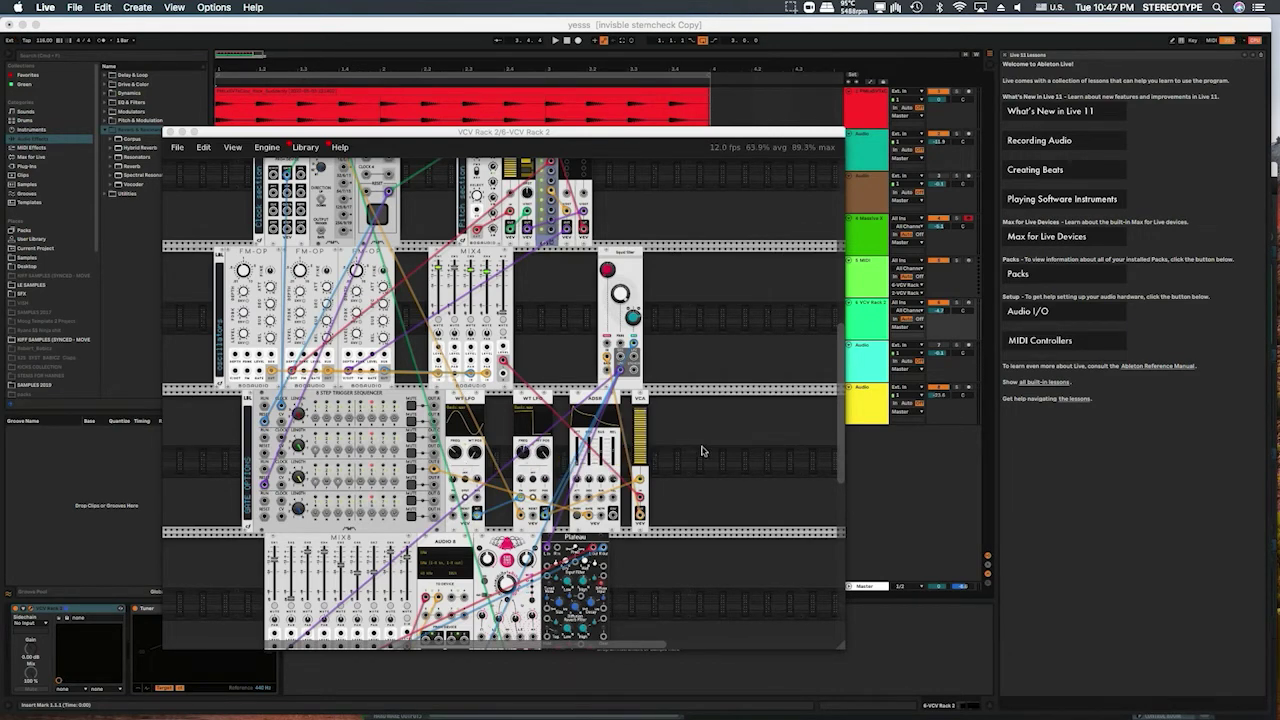
left_click_drag(455, 451, 455, 446)
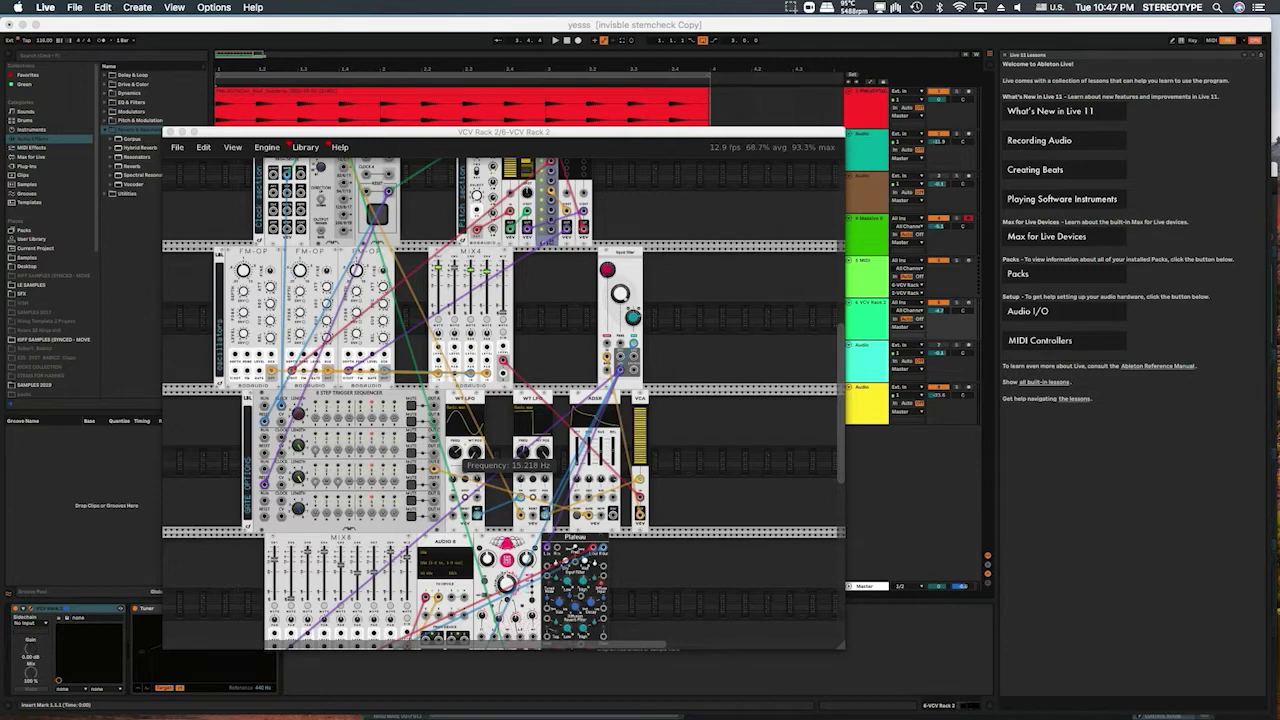
left_click_drag(455, 451, 455, 560)
left_click_drag(458, 470, 458, 474)
left_click_drag(458, 474, 528, 468)
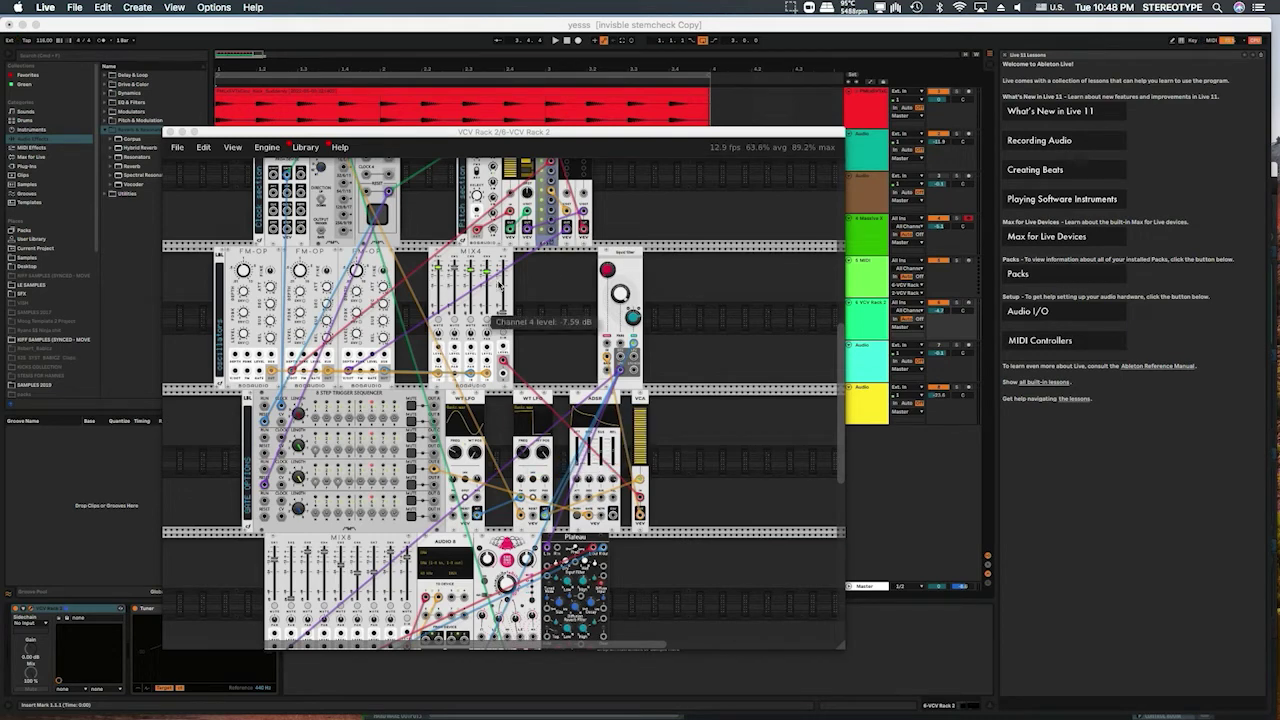
Delete the MIX4 module from the oscillator row.
left_click_drag(497, 300, 497, 298)
key("Delete")
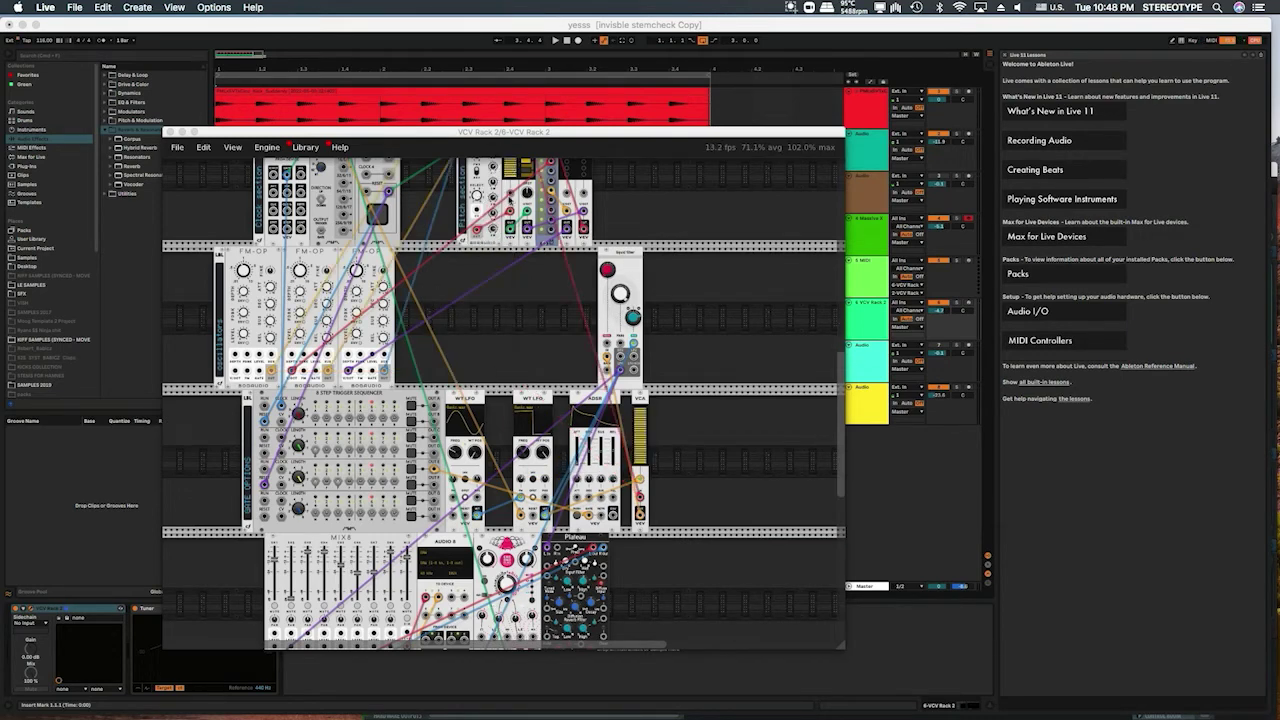
Raise the MIX4 master level back up to about the height of the channel faders.
scroll(515, 290, "up", 1)
scroll(515, 290, "up", 4)
mouse_move(515, 360)
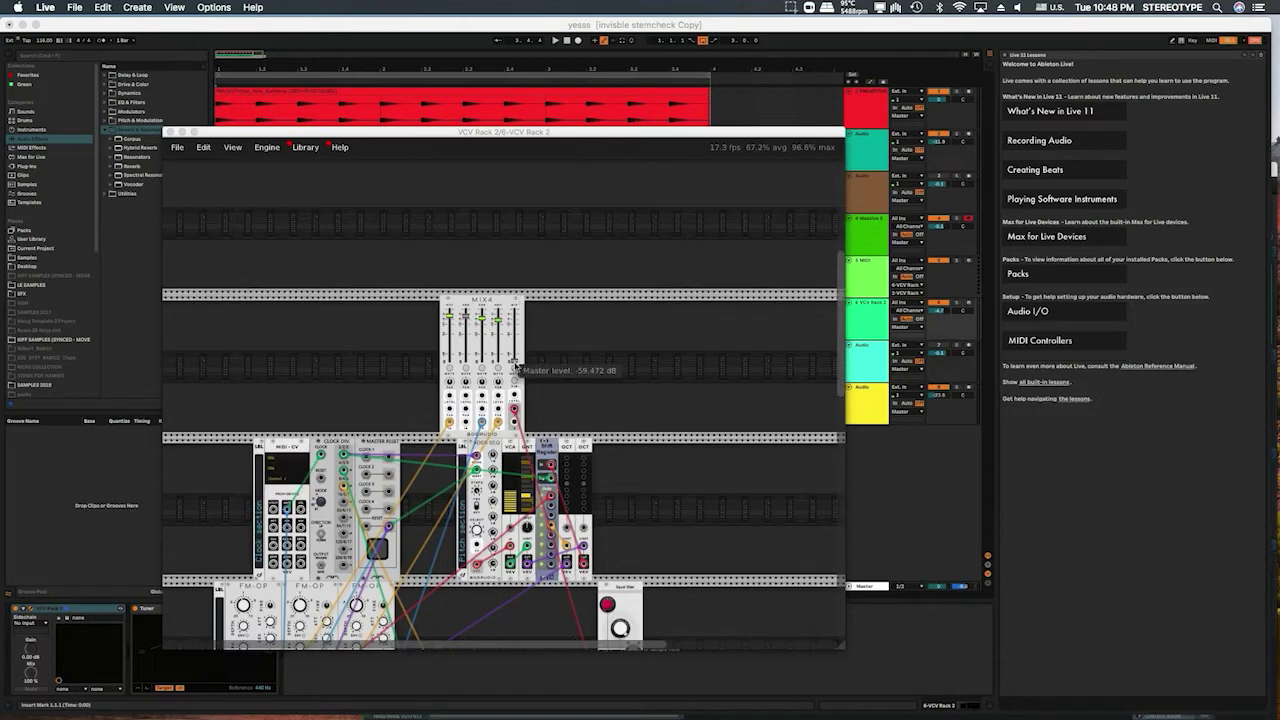
left_click_drag(514, 357, 514, 320)
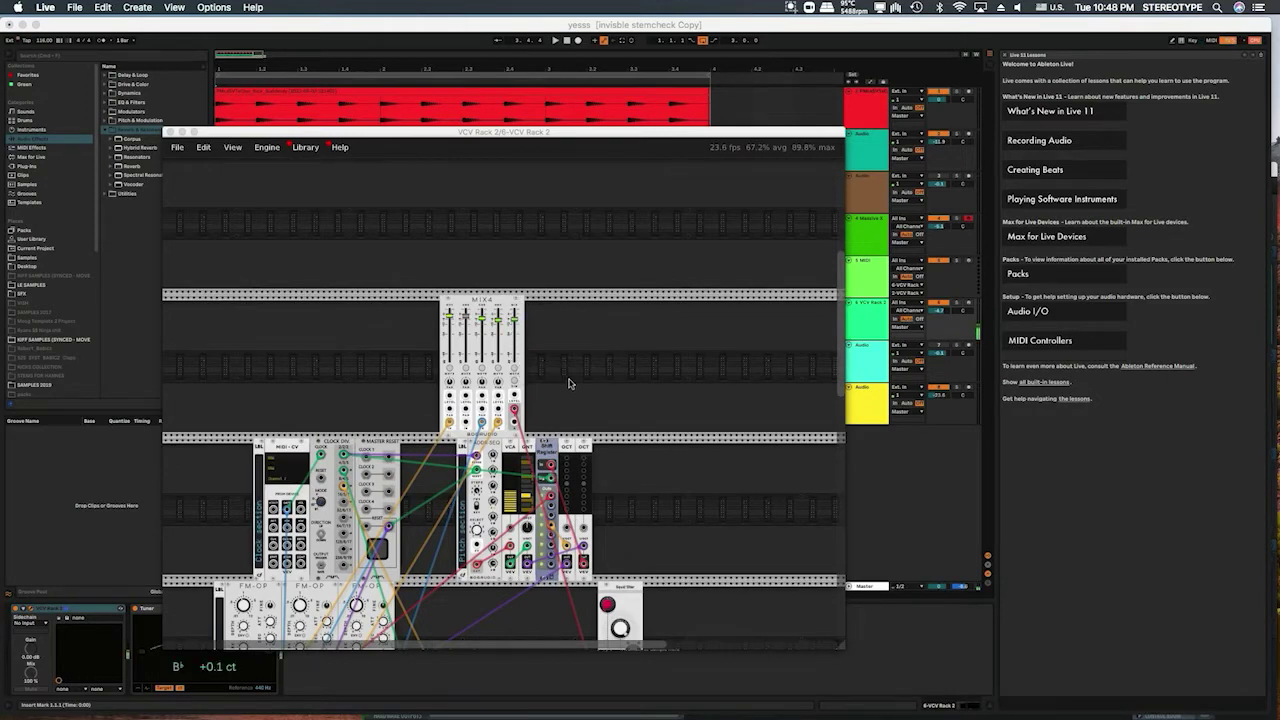
Raise the first wavetable LFO's frequency and fine-tune it slightly.
scroll(570, 388, "up", 4)
scroll(571, 390, "down", 5)
scroll(571, 389, "down", 8)
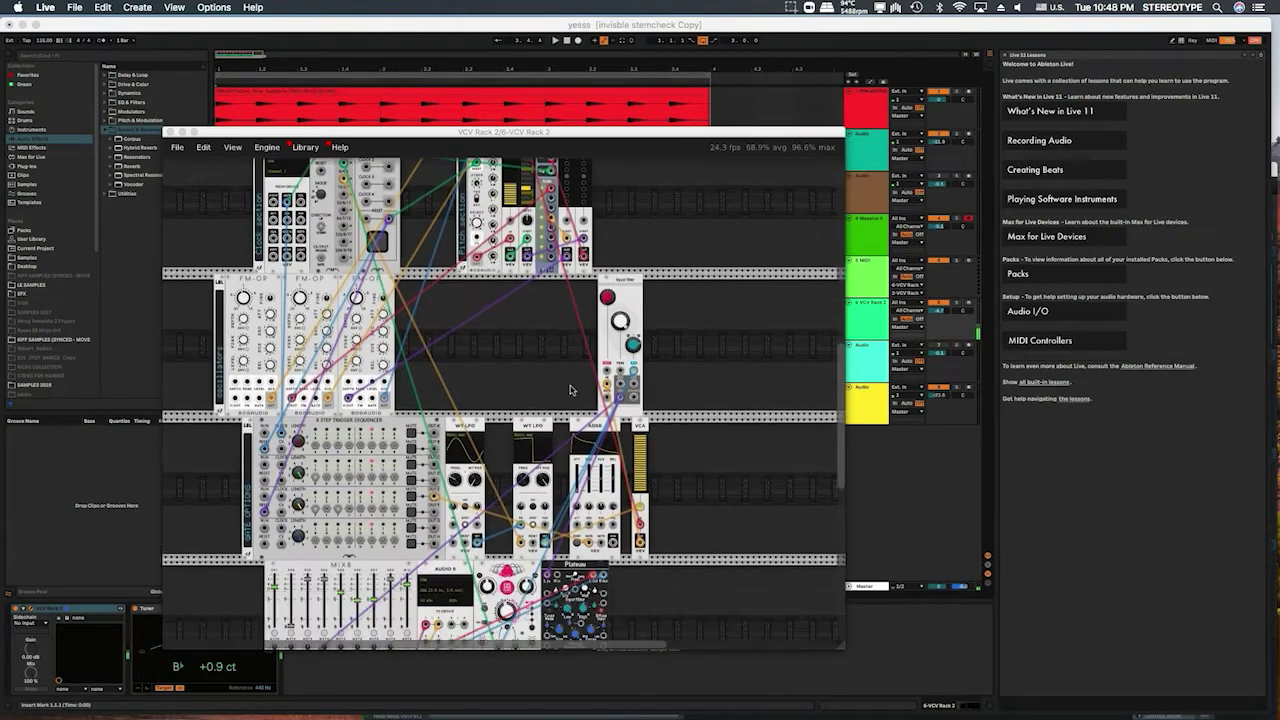
scroll(572, 388, "down", 2)
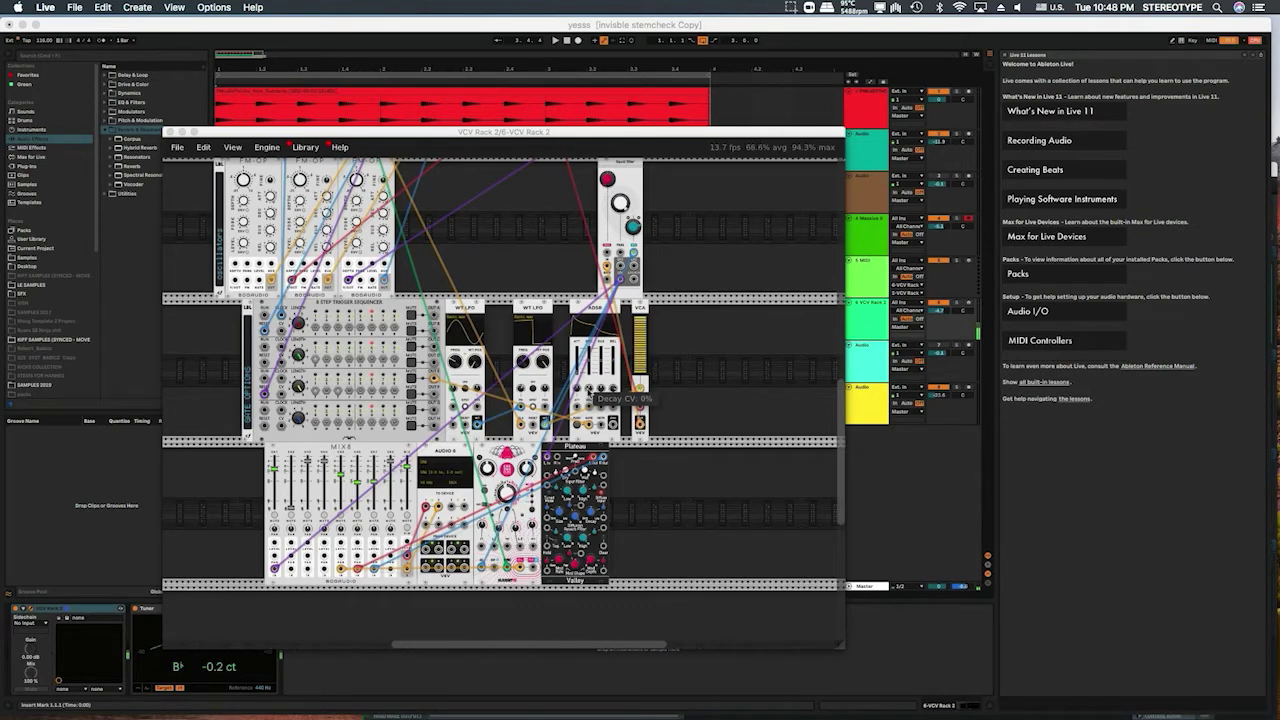
left_click_drag(455, 360, 455, 340)
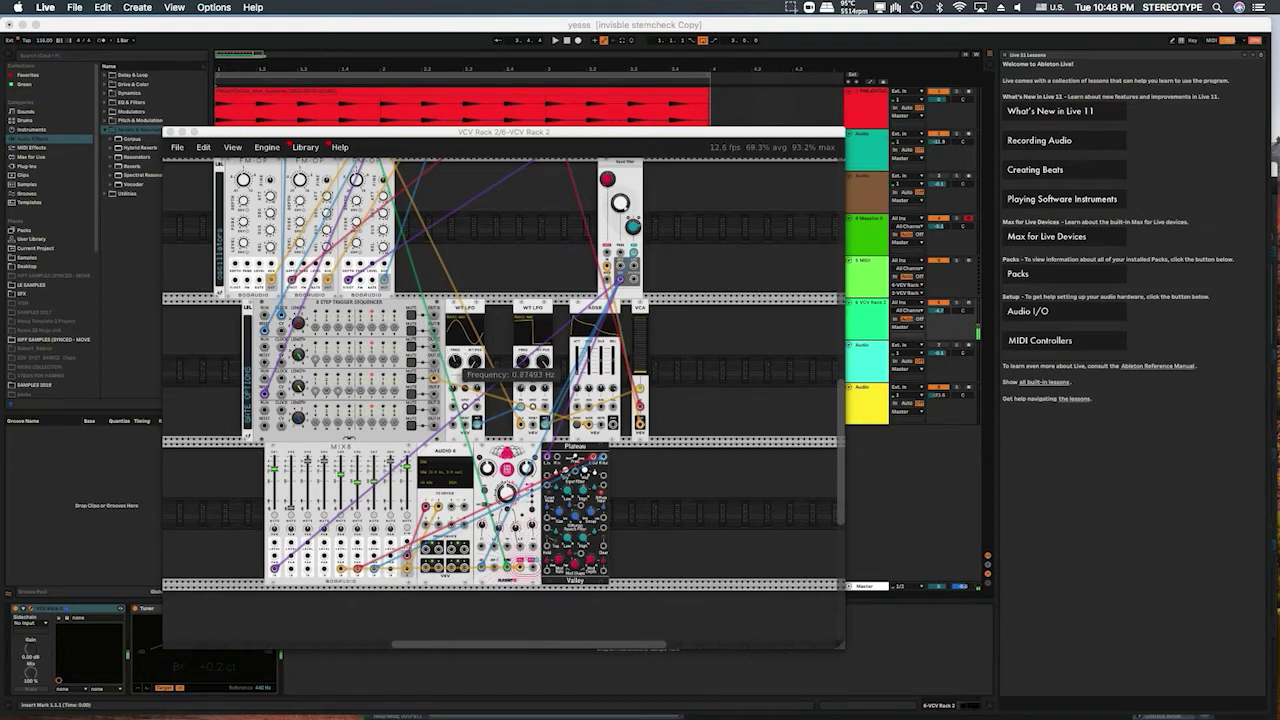
left_click_drag(455, 345, 455, 347)
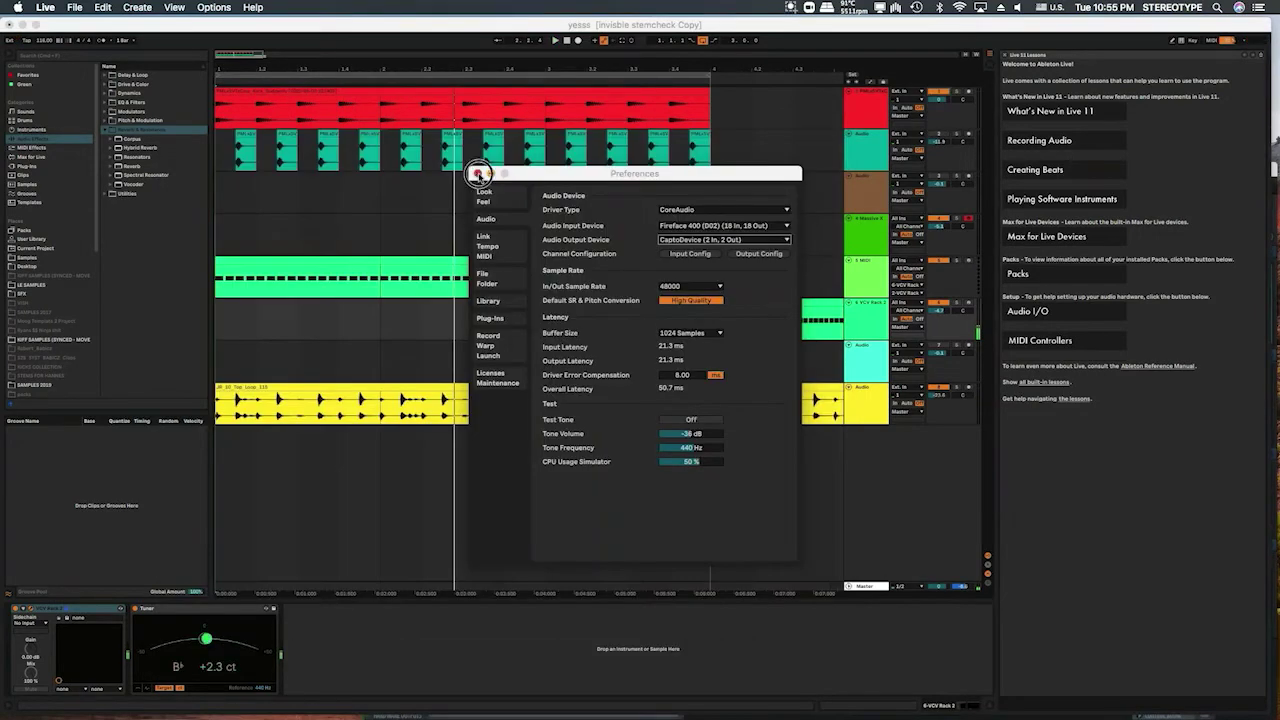
Close the audio preferences and start playback with the VCV Rack window placed over the arrangement.
key("Escape")
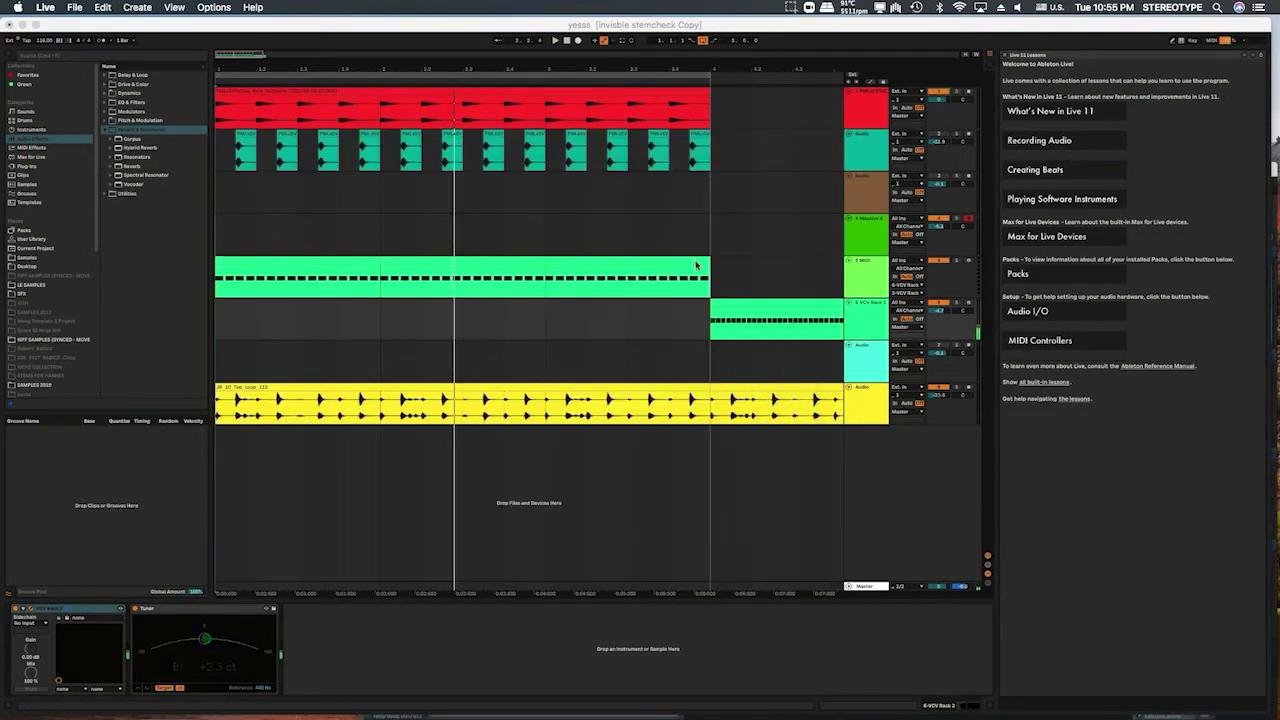
left_click(480, 252)
key("space")
left_click_drag(603, 478, 569, 125)
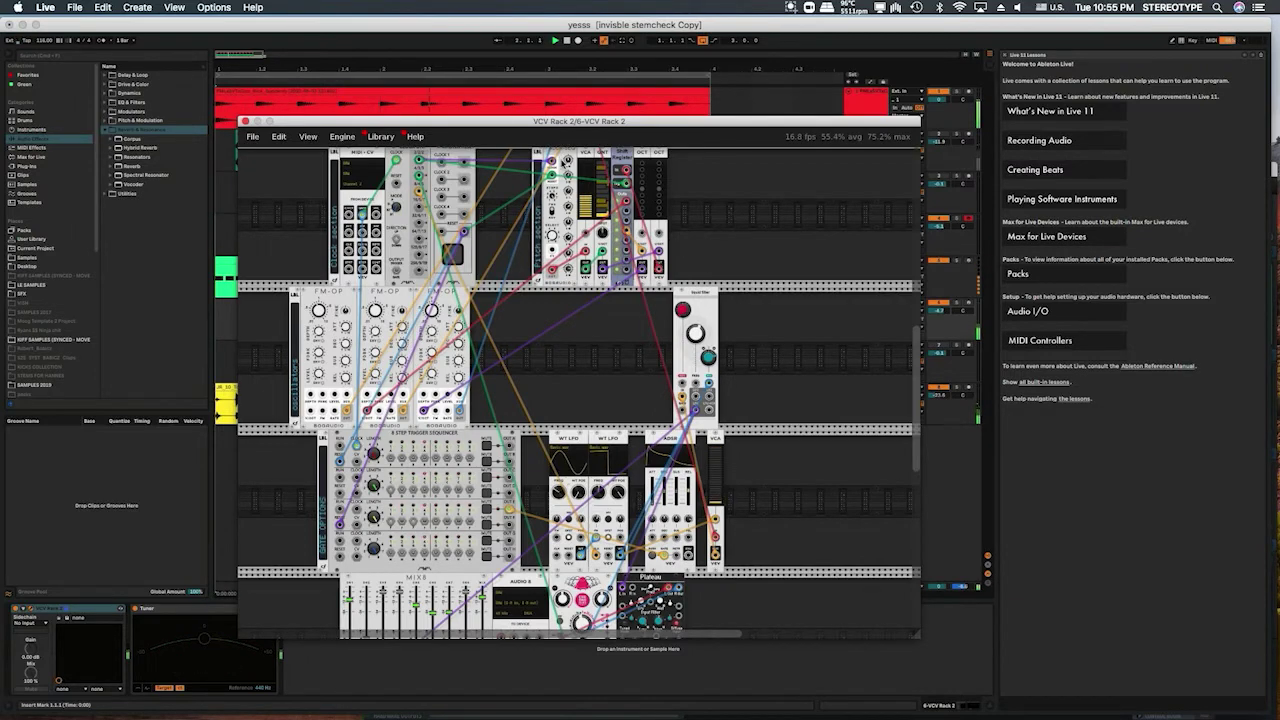
Set the VCA level in the pitch section to 30% and shift the rack window slightly lower.
mouse_move(586, 192)
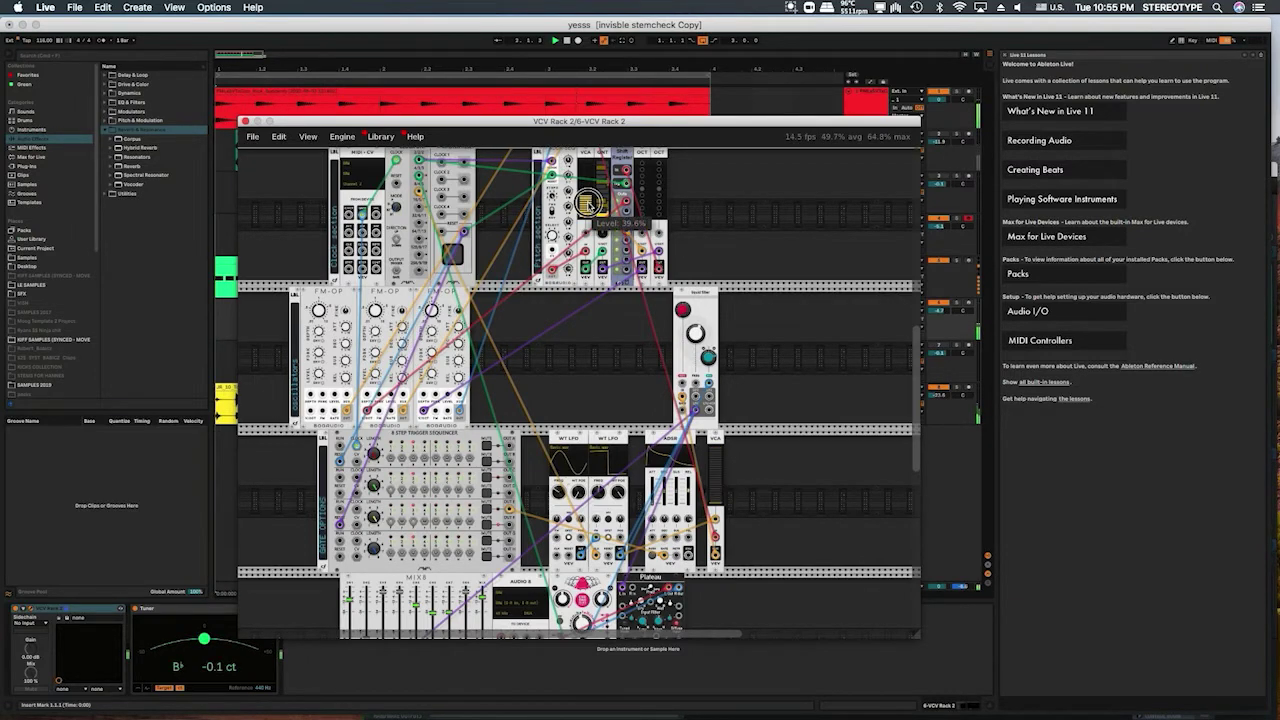
left_click_drag(586, 198, 586, 201)
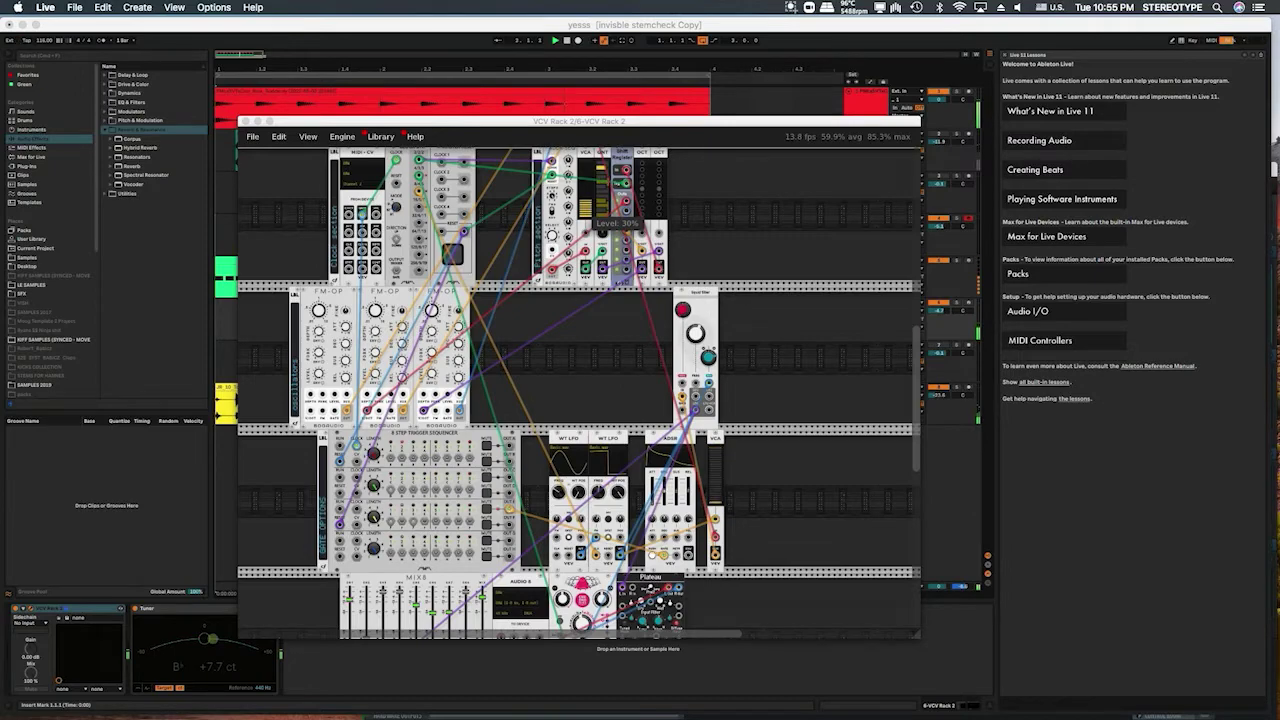
left_click_drag(736, 129, 758, 157)
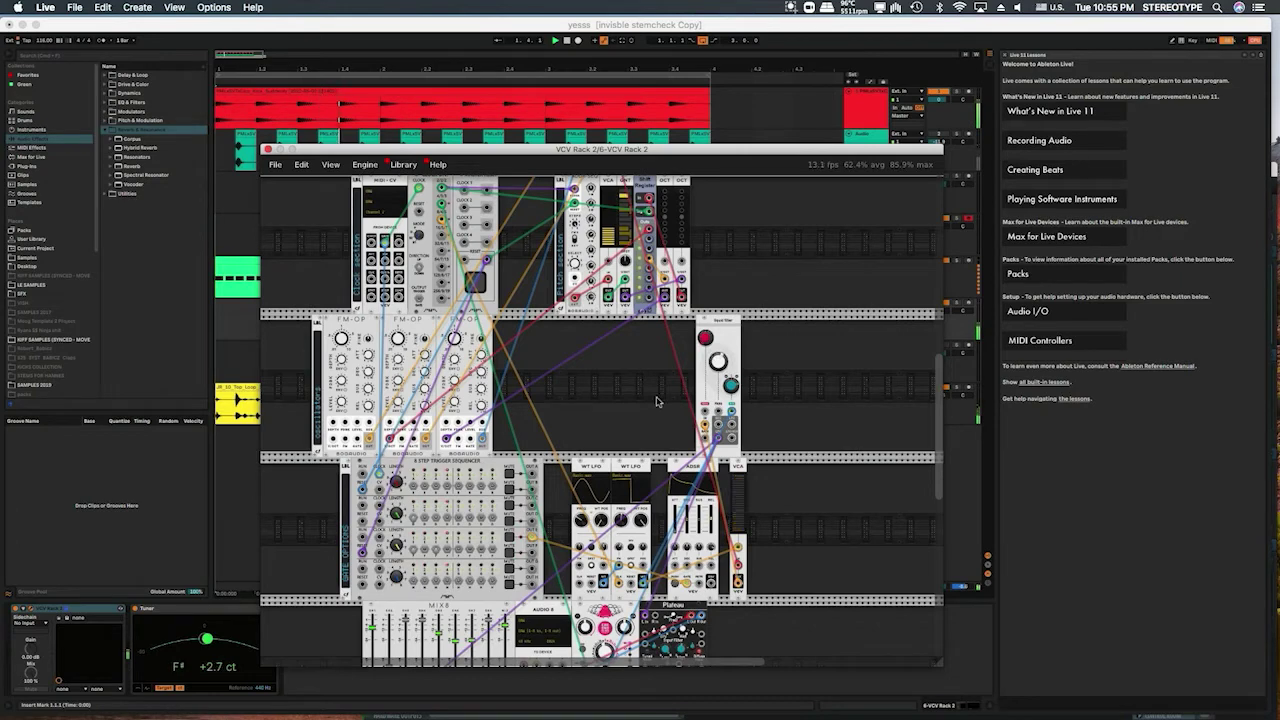
Sweep the pitch-section VCA level up to 46%, back to 28%, and fine-tune it.
mouse_move(581, 521)
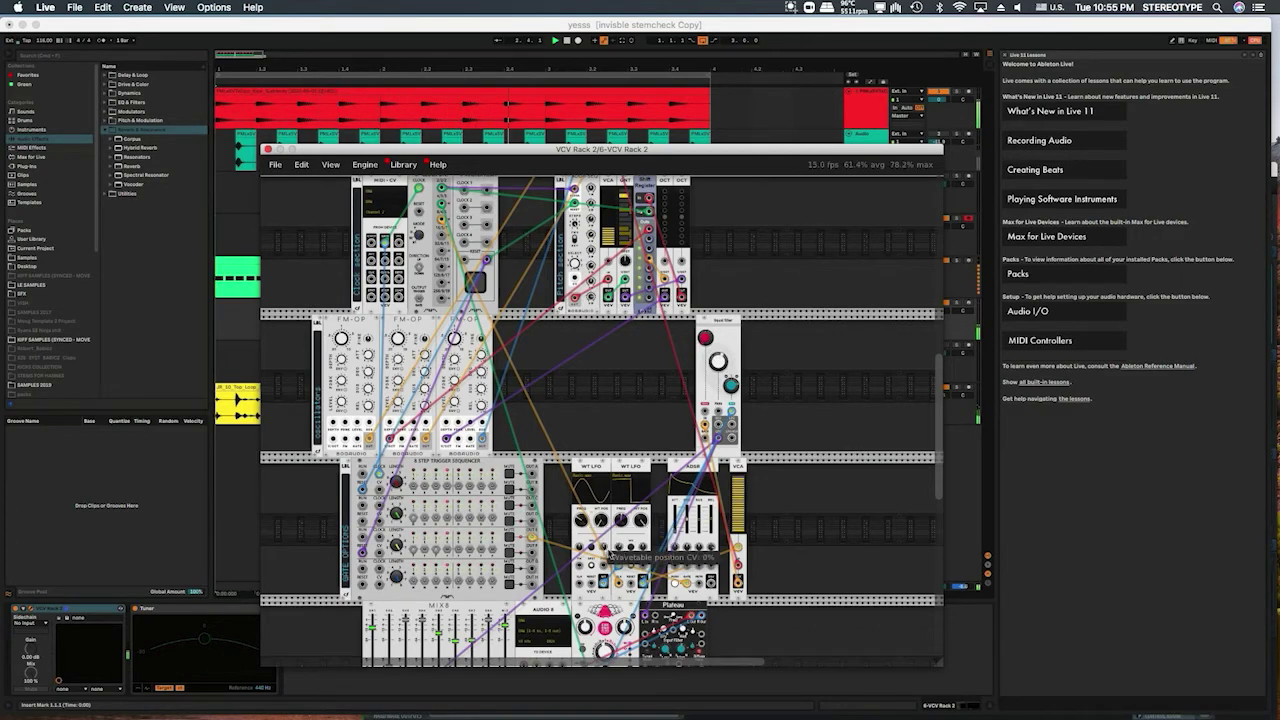
mouse_move(622, 525)
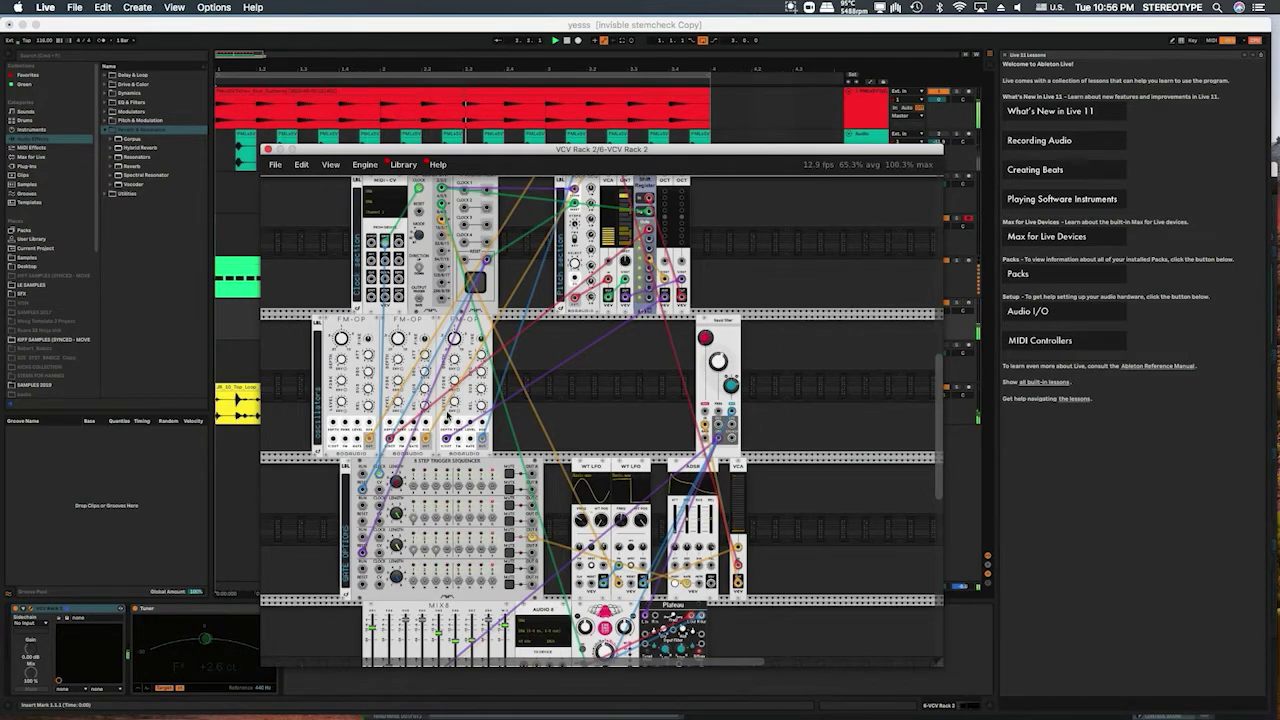
mouse_move(724, 369)
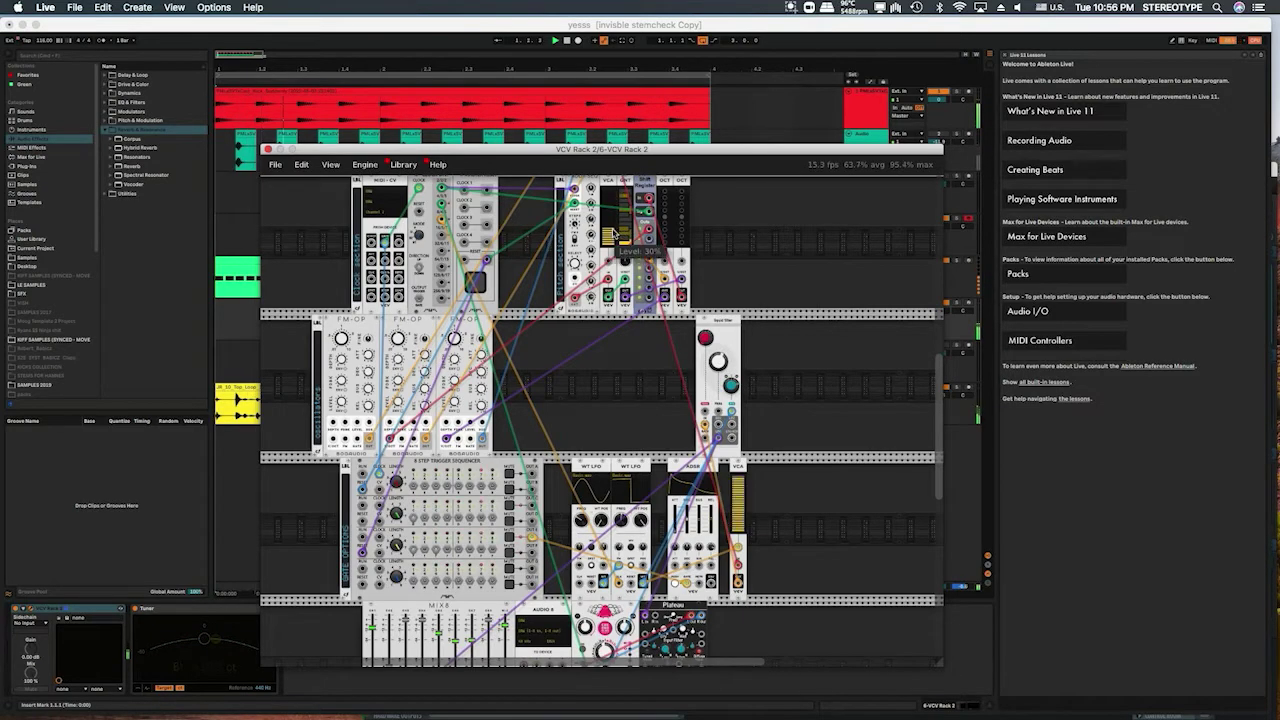
left_click_drag(604, 232, 604, 219)
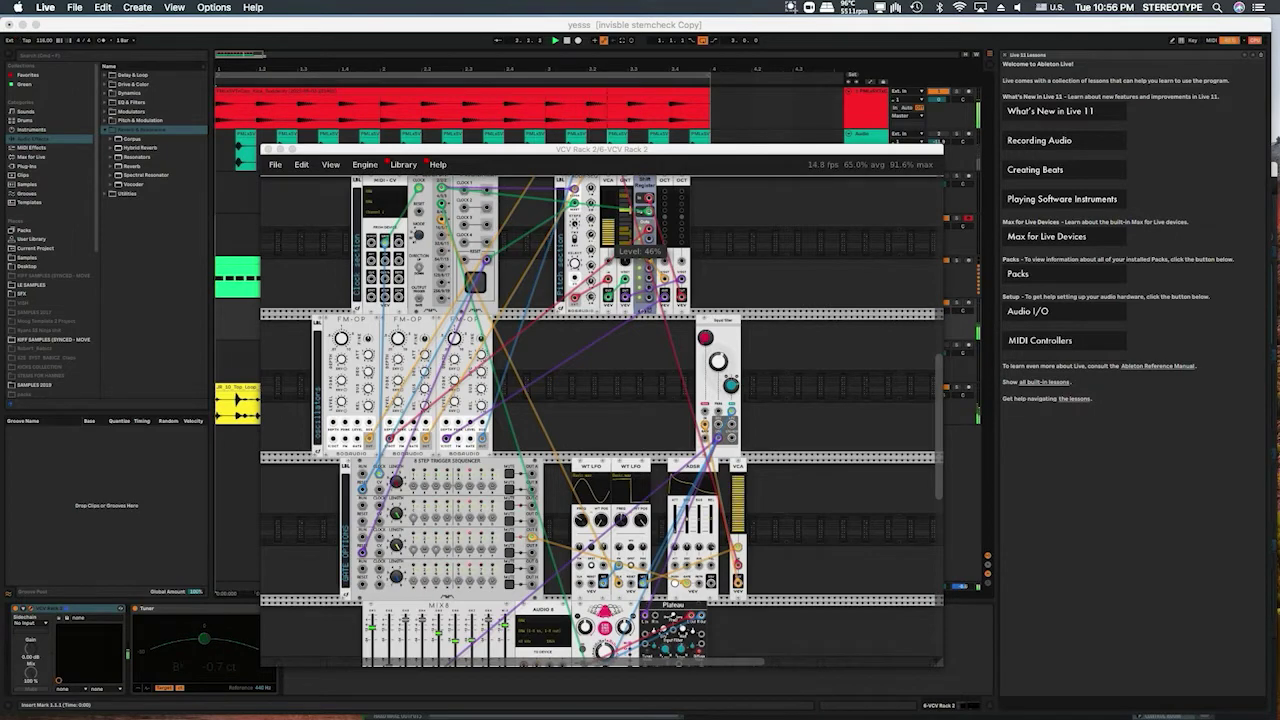
left_click_drag(604, 219, 604, 229)
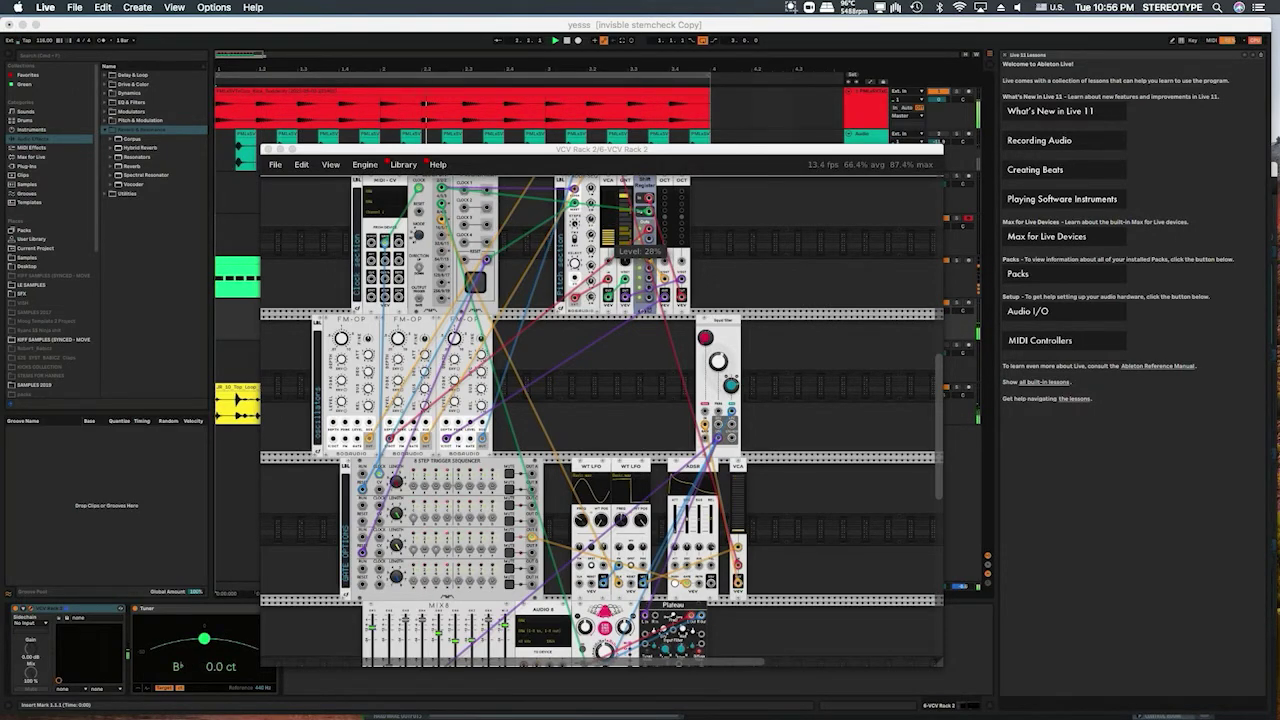
left_click_drag(607, 229, 607, 231)
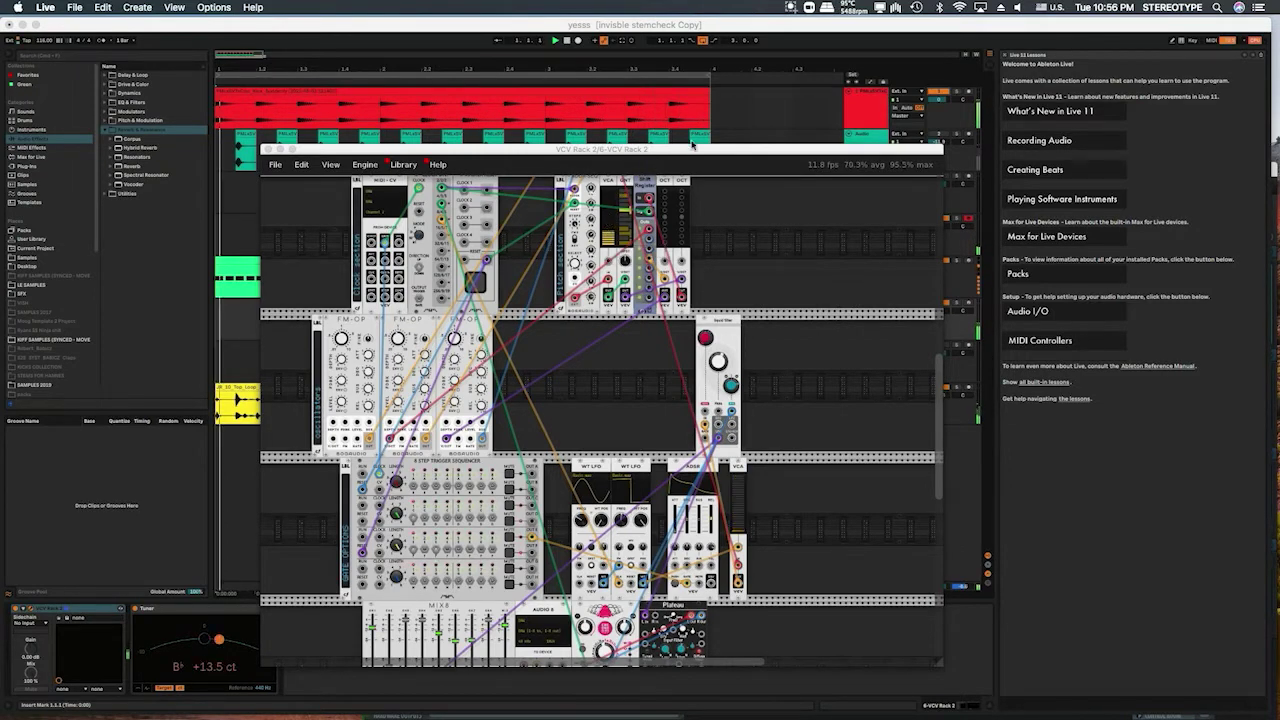
Stop playback and pull the MIX4 master level down to -59.076 dB.
left_click(754, 121)
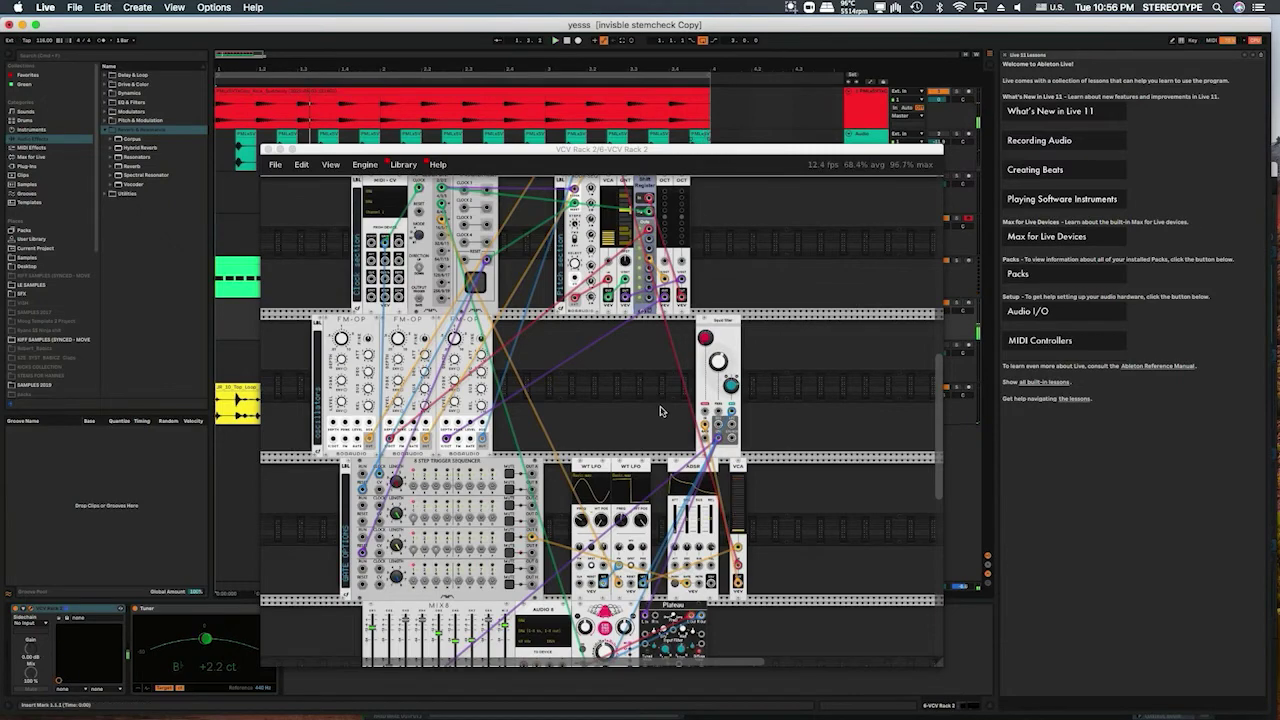
scroll(627, 483, "up", 3)
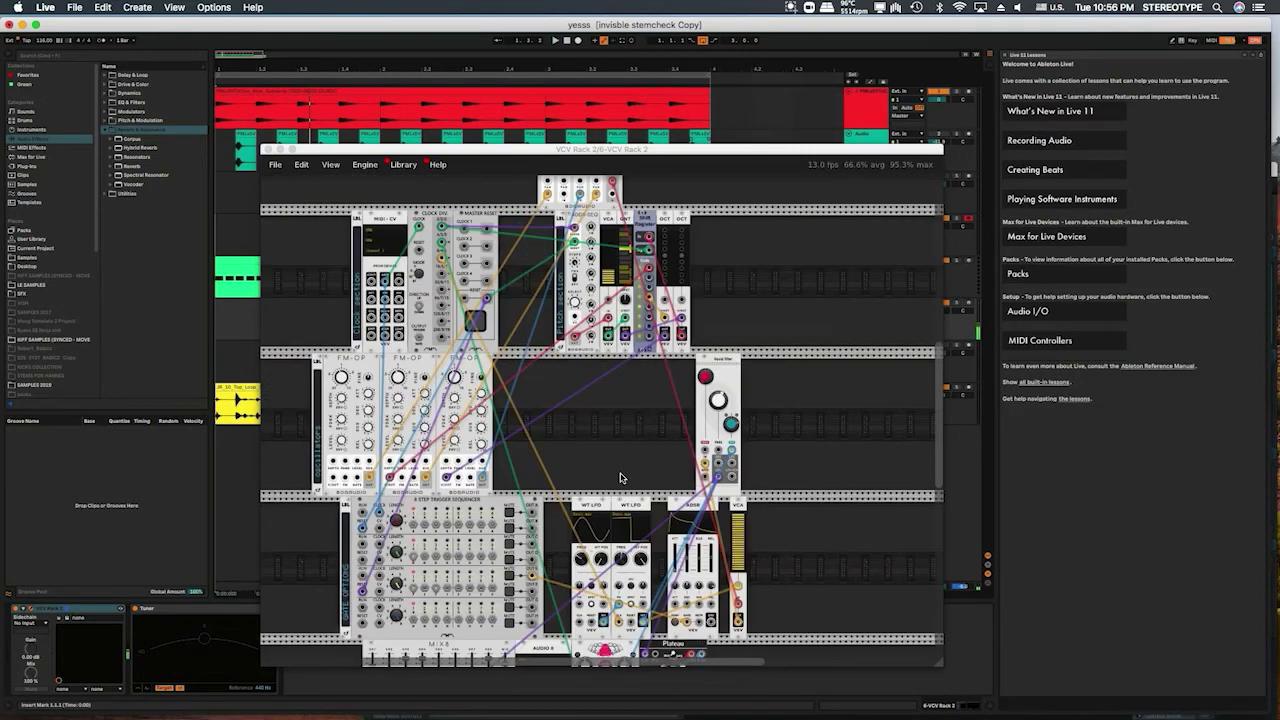
scroll(578, 370, "up", 6)
mouse_move(613, 488)
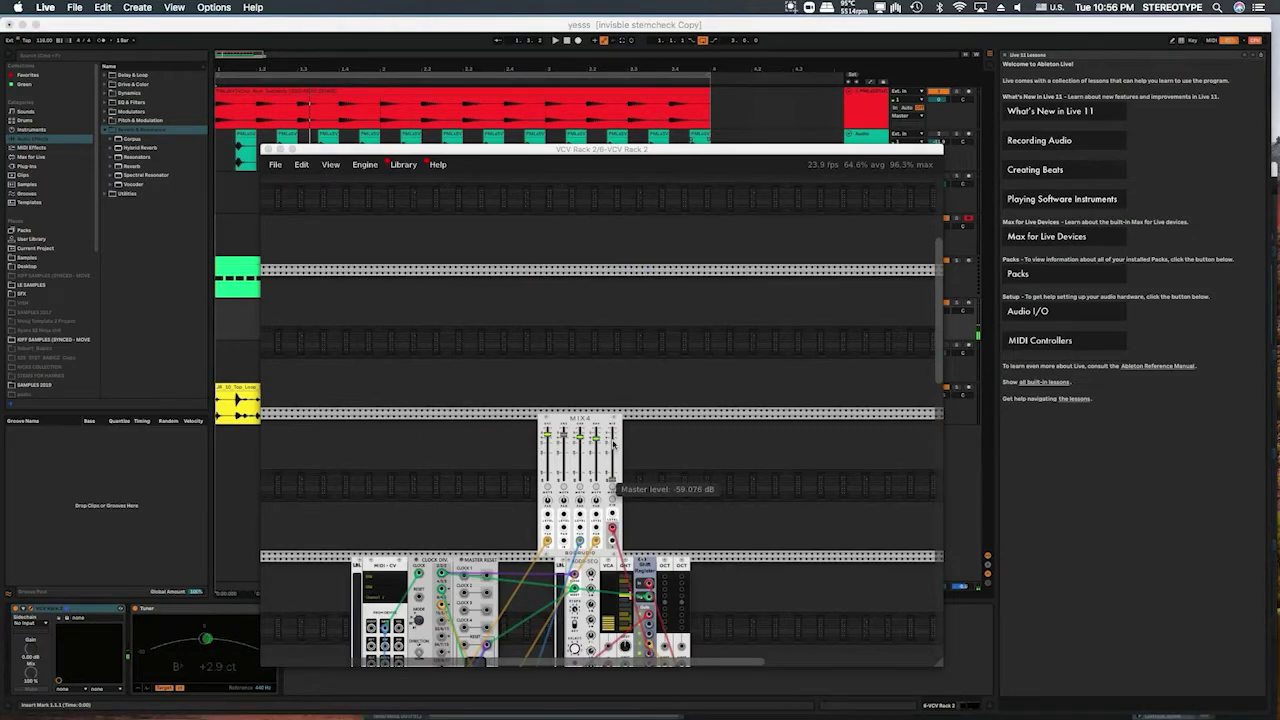
Look over the patch from the MIX4 and pitch section down to the filter, modulators, MIX8 and effects.
scroll(652, 425, "down", 4)
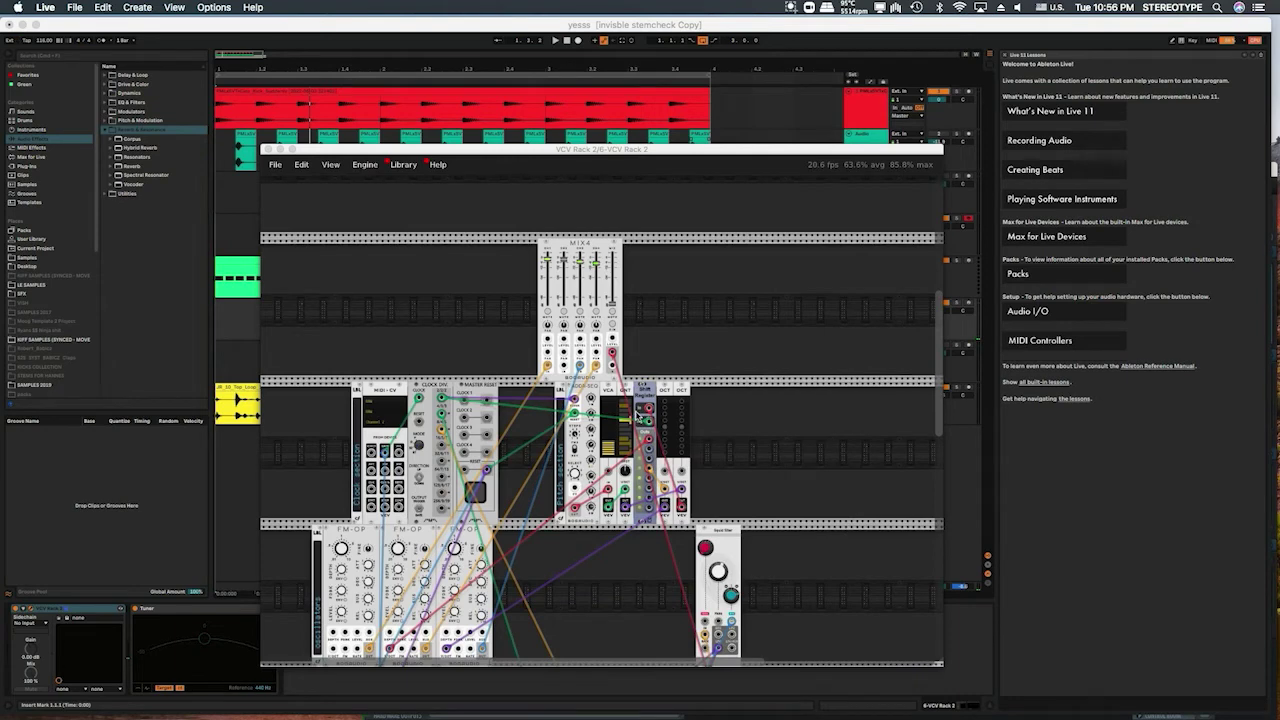
scroll(640, 415, "down", 2)
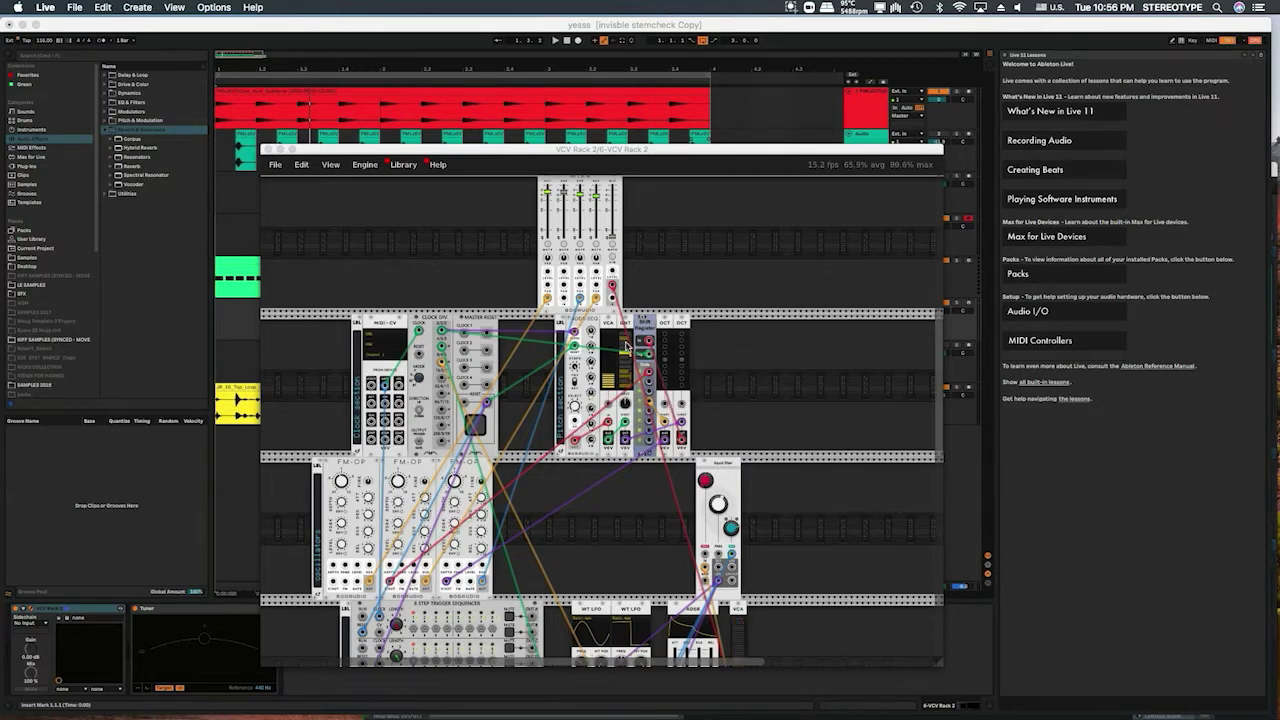
mouse_move(648, 404)
scroll(628, 385, "down", 3)
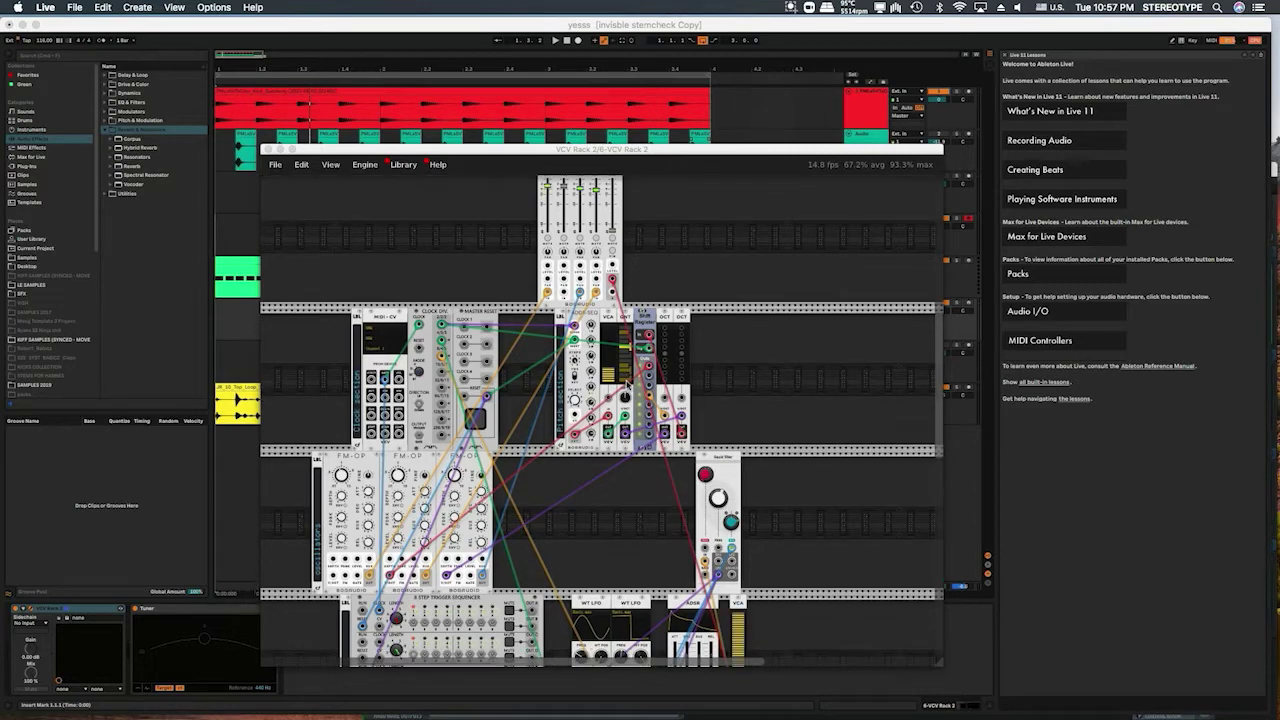
scroll(624, 375, "down", 4)
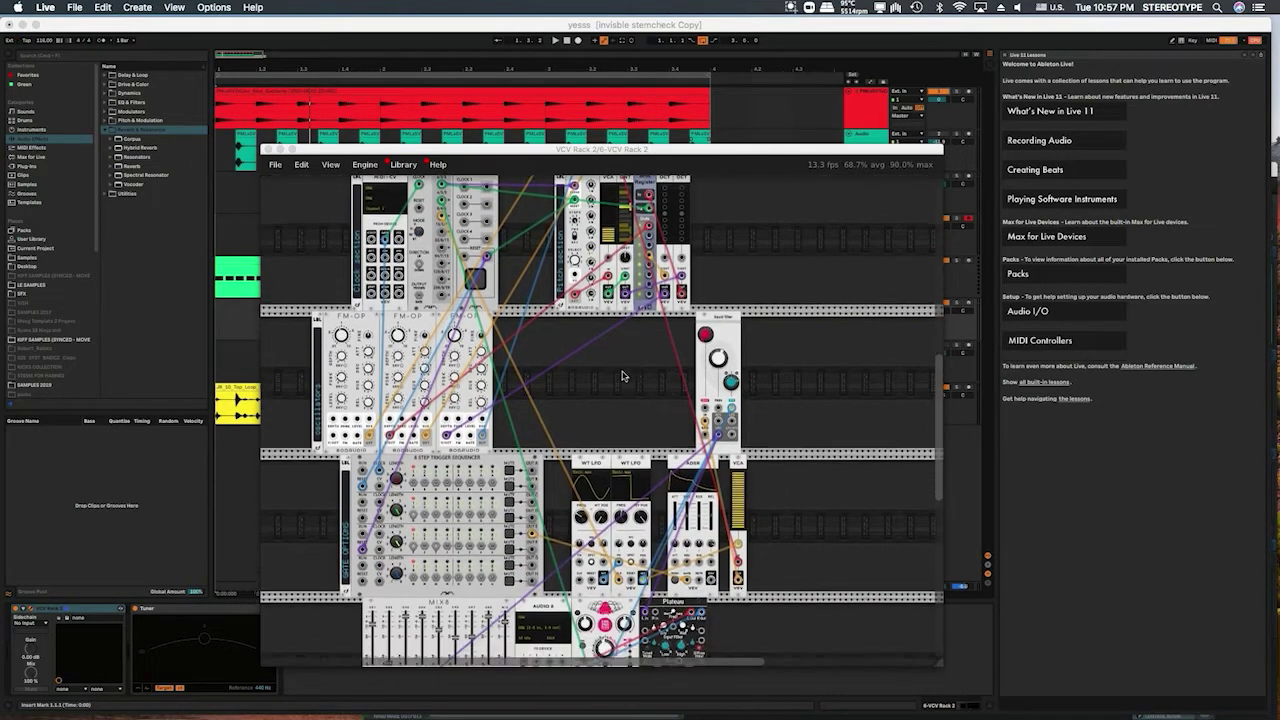
scroll(622, 376, "down", 2)
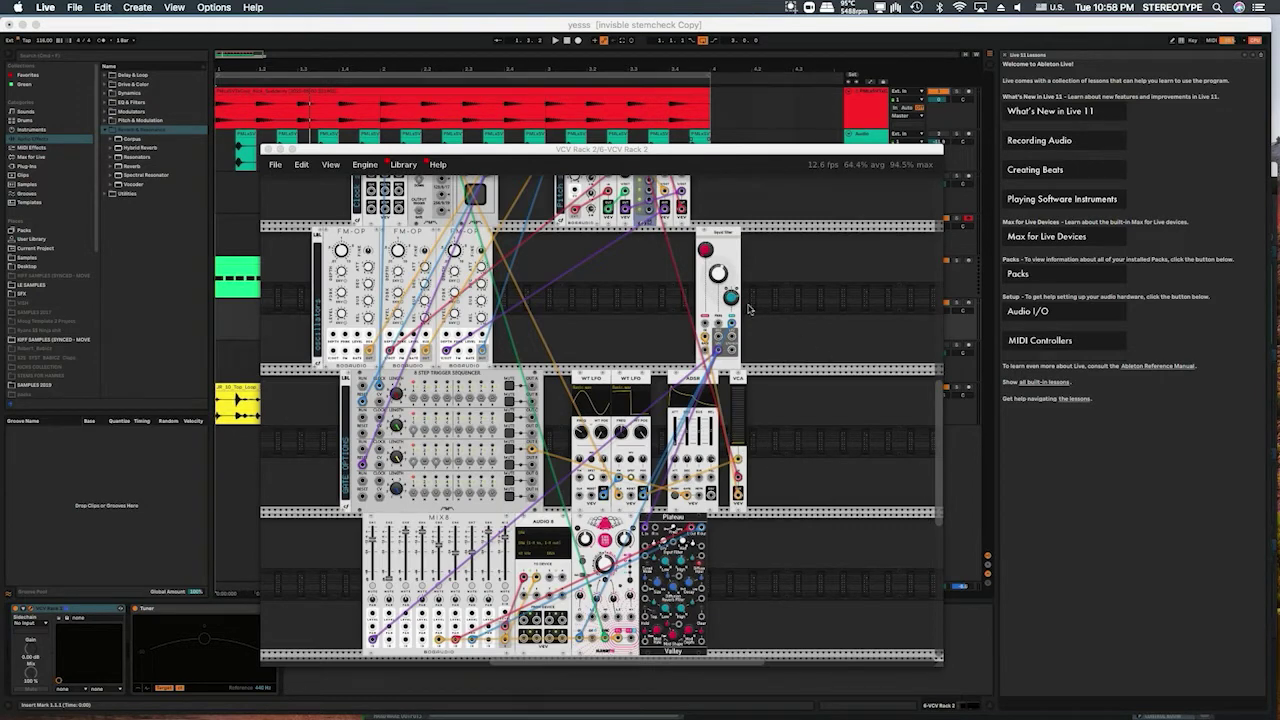
left_click(793, 9)
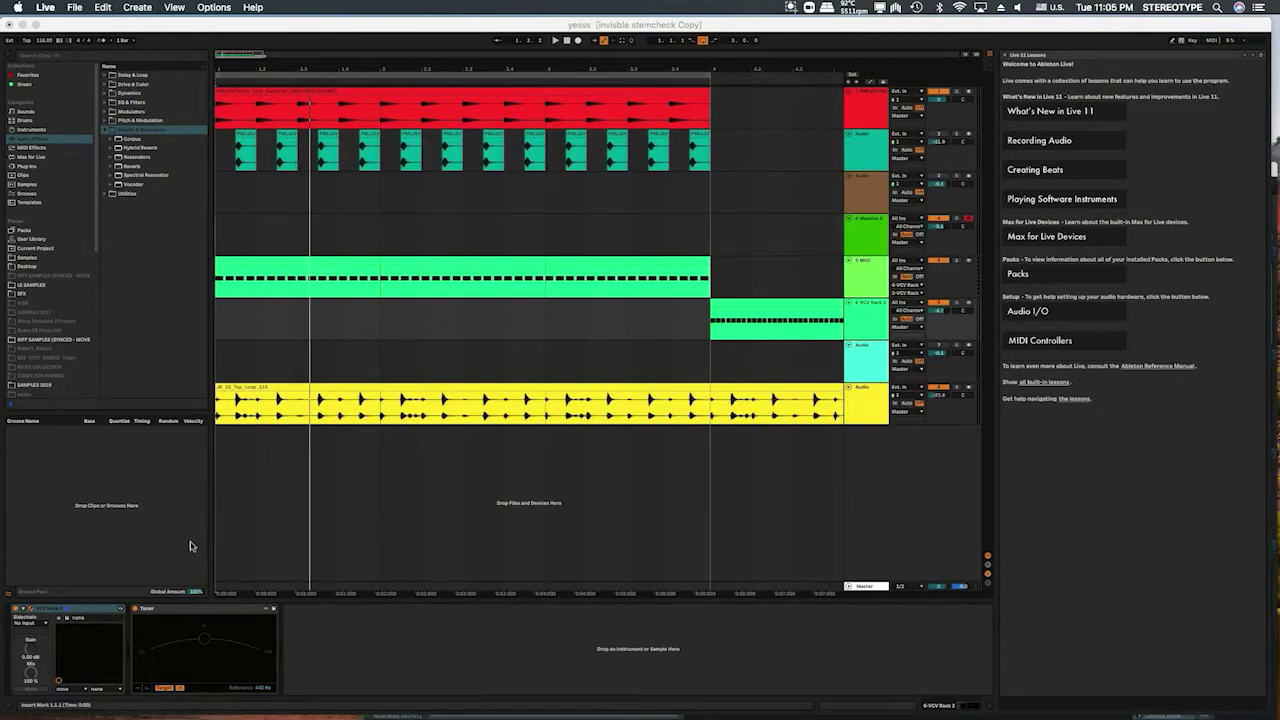
Open the VCV Rack 2 plug-in window and move it fully into view over the arrangement.
left_click(31, 611)
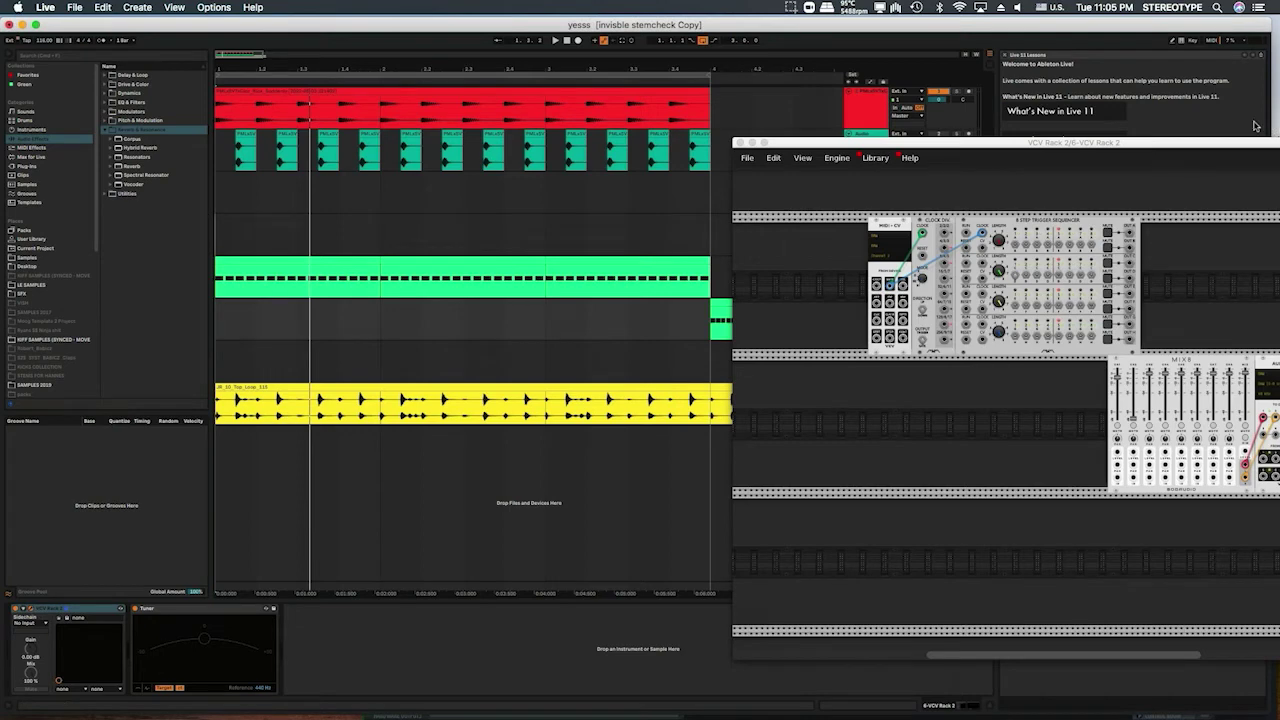
left_click_drag(1116, 145, 738, 135)
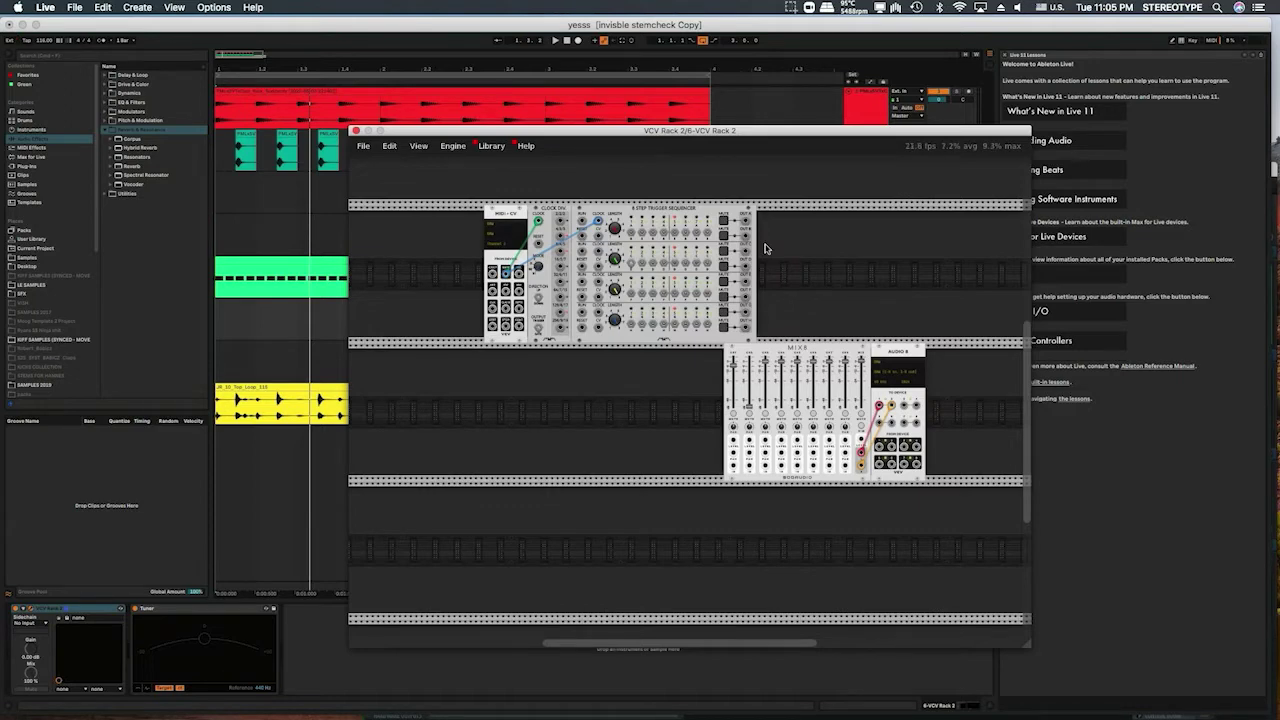
Shift the AUDIO 8 module farther right in its row and place MIX8 directly beside it.
left_click_drag(918, 354, 830, 355)
left_click_drag(870, 218, 957, 419)
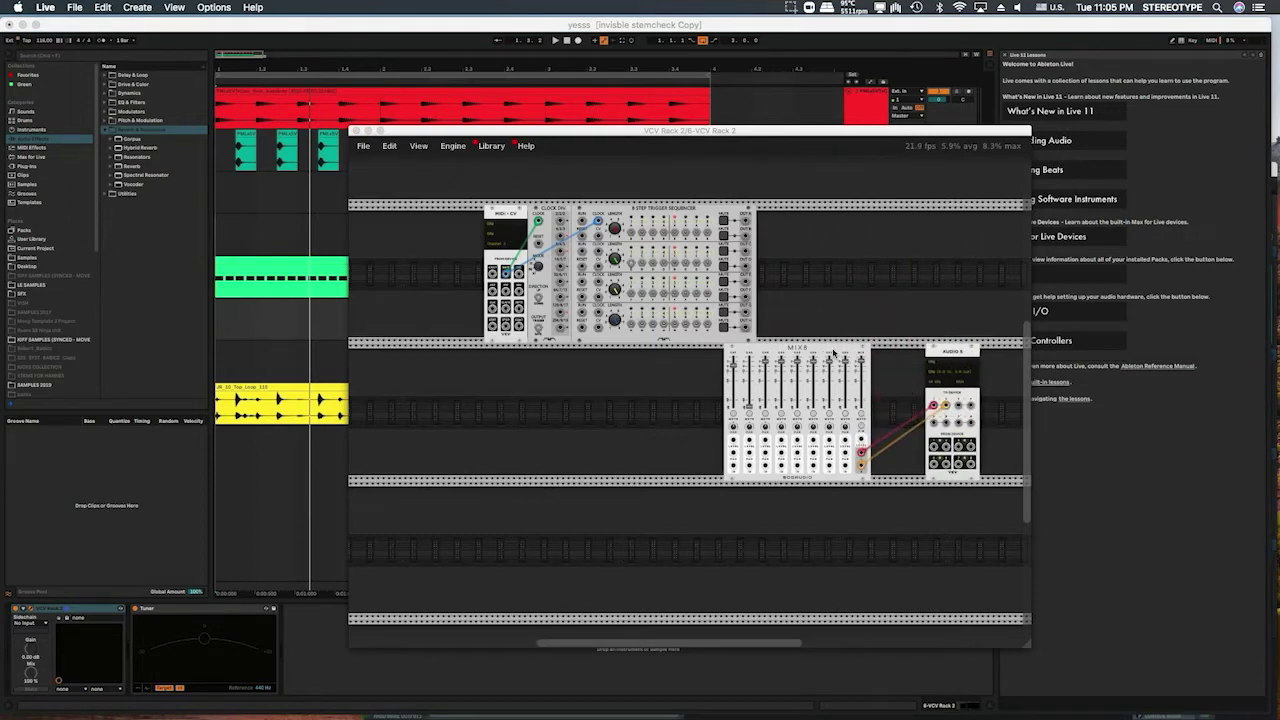
left_click_drag(833, 353, 918, 355)
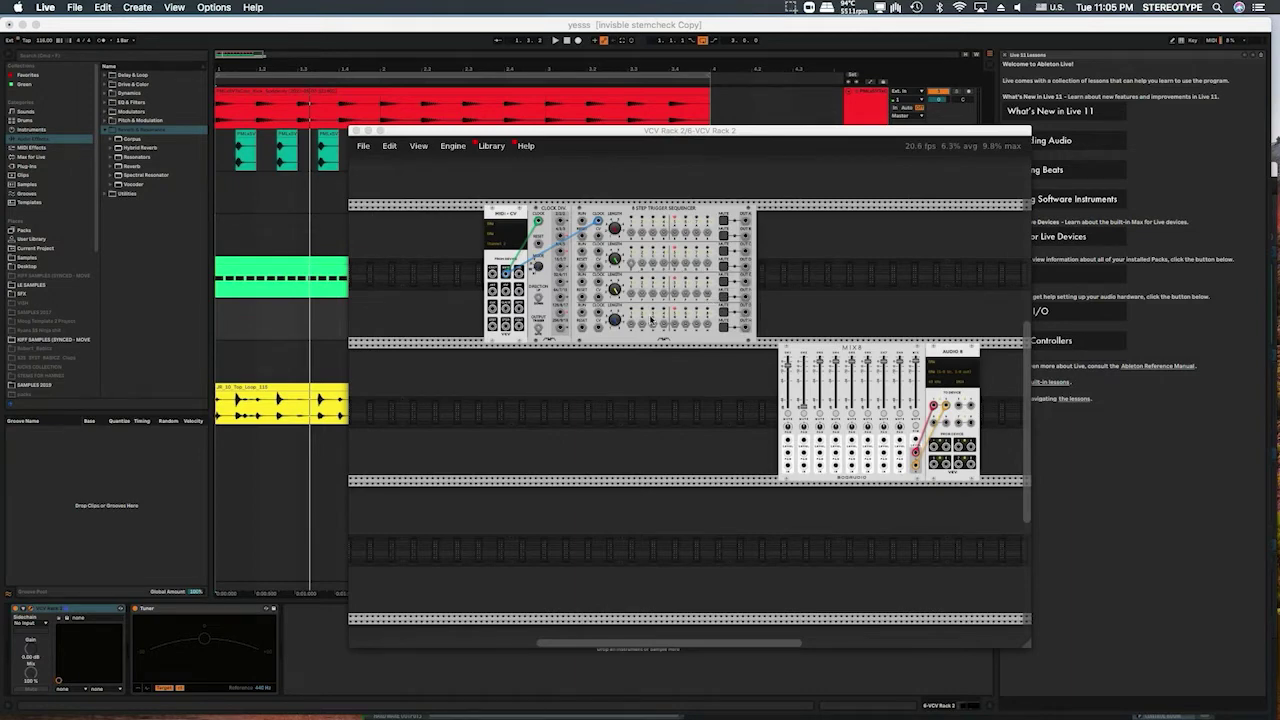
Search the module browser for "fm", add a Bogaudio FM-OP, and position it below the trigger sequencer, before MIX8.
right_click(641, 350)
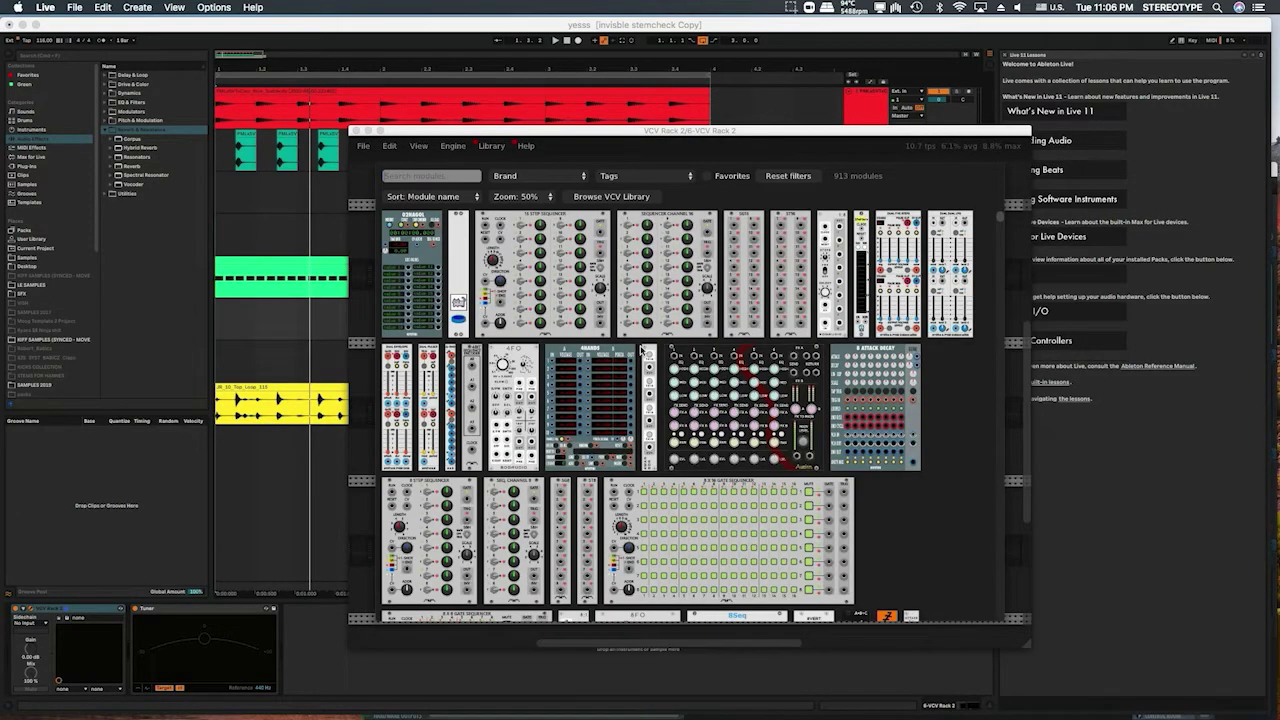
type("fm")
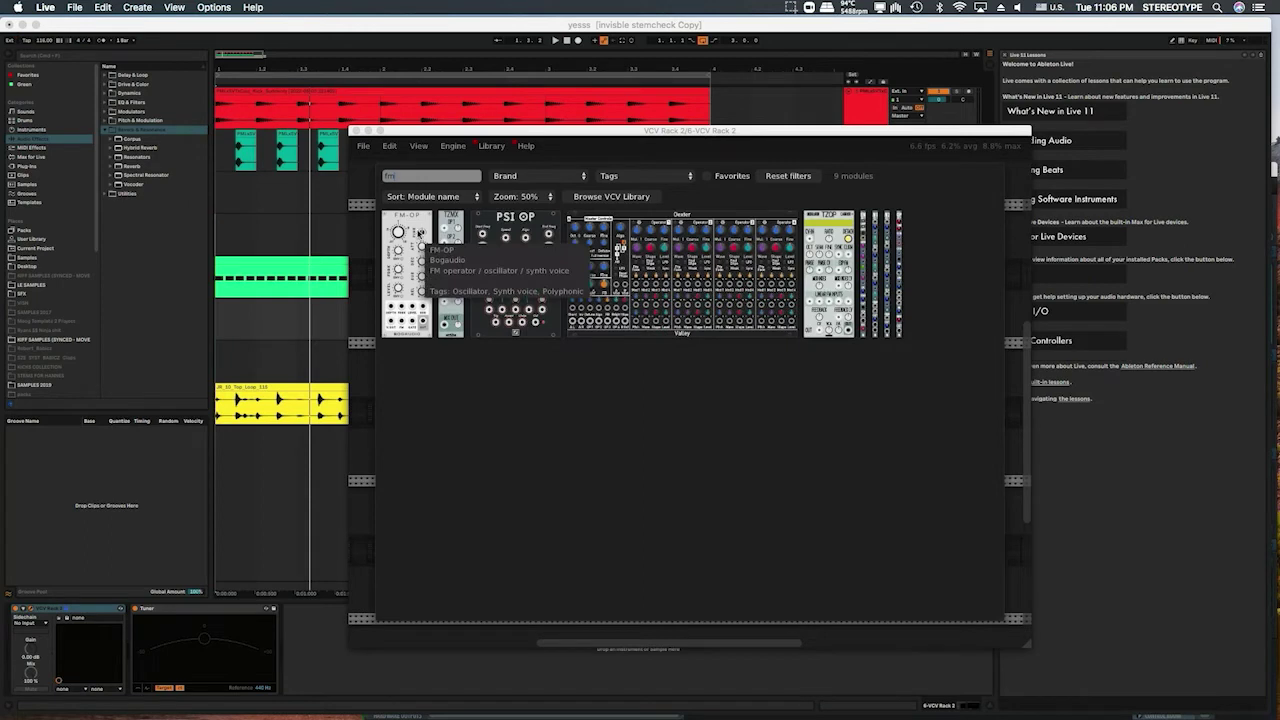
left_click(417, 236)
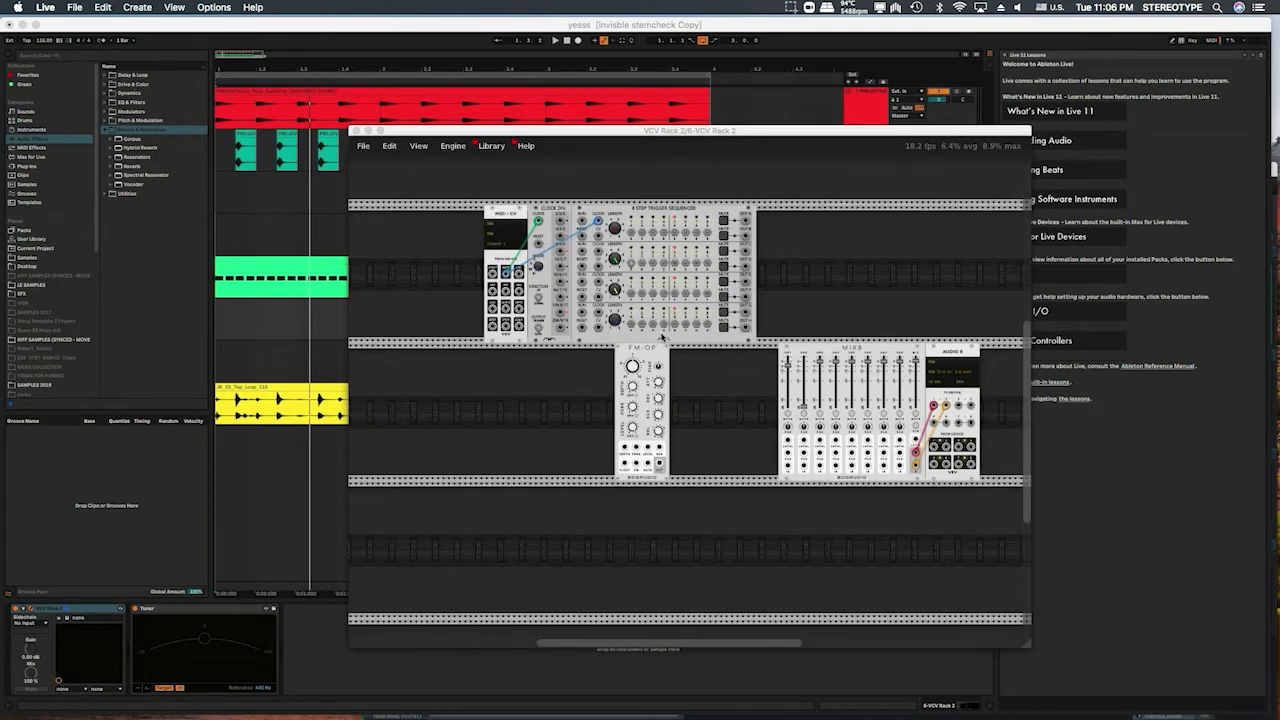
left_click_drag(660, 351, 673, 355)
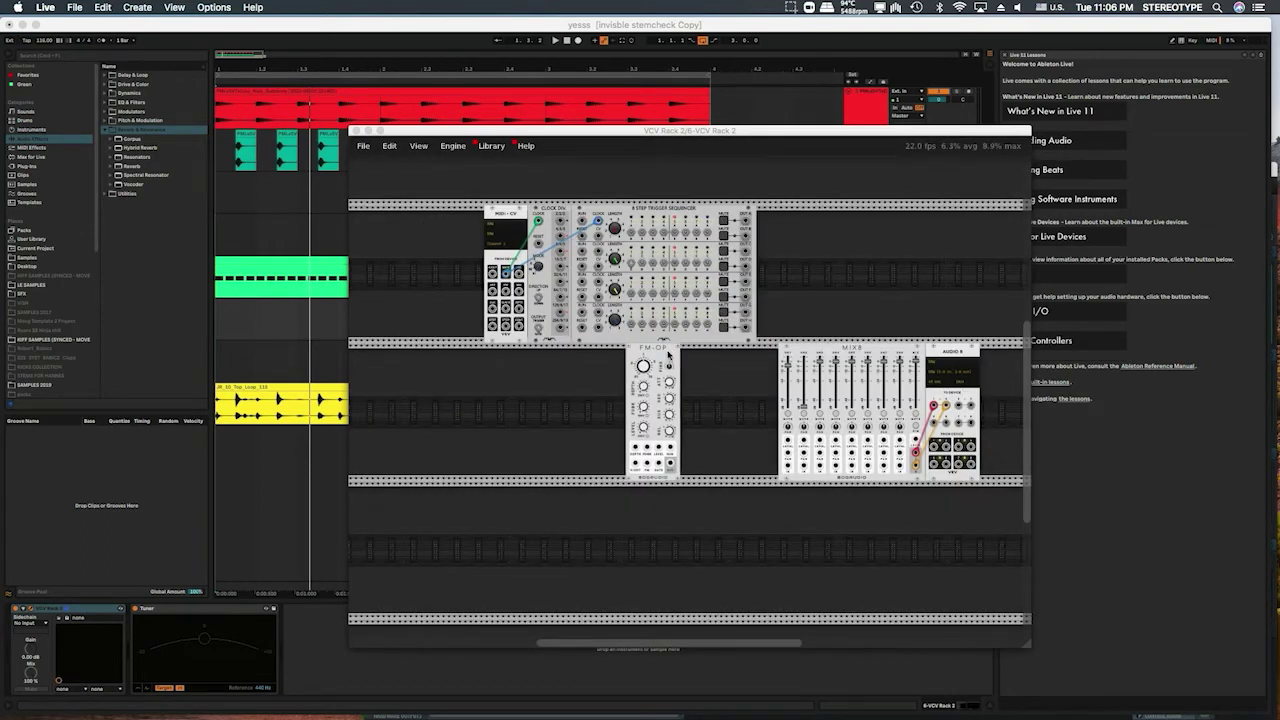
left_click_drag(647, 352, 692, 346)
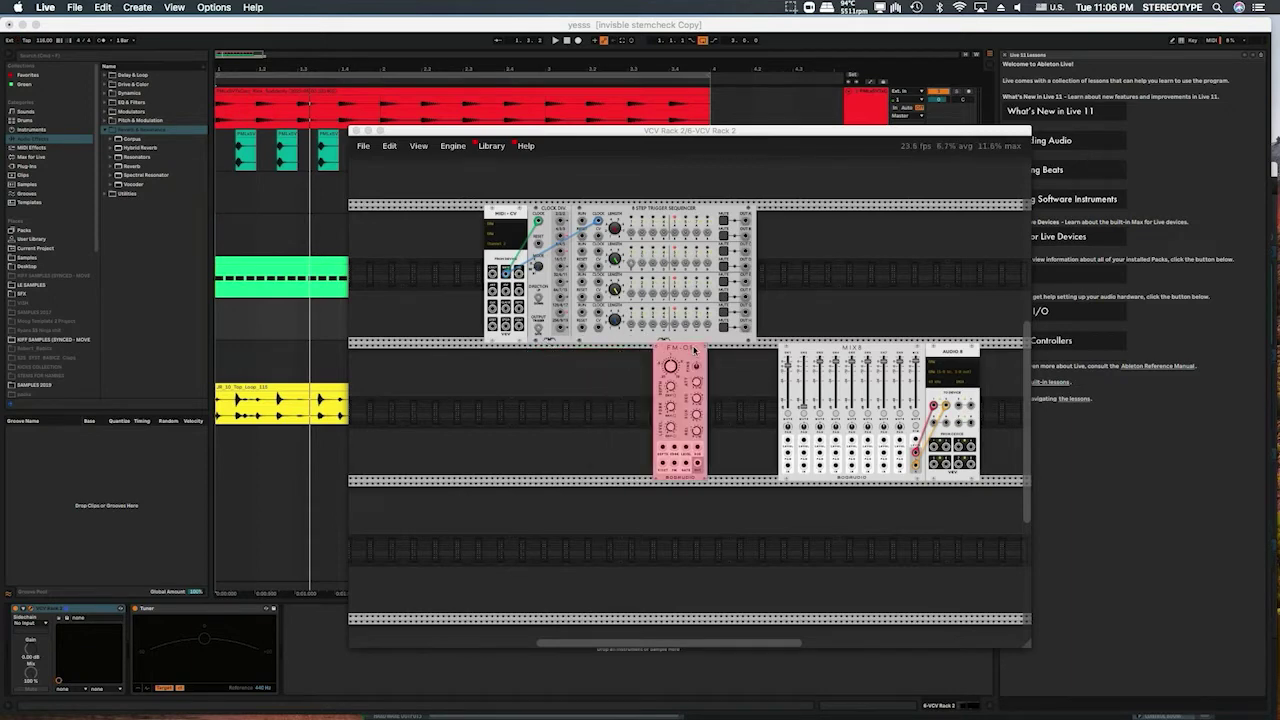
Add a VCV VCA and an Audible Instruments Liquid Filter in the gap between the FM-OP and MIX8.
left_click(722, 352)
right_click(722, 352)
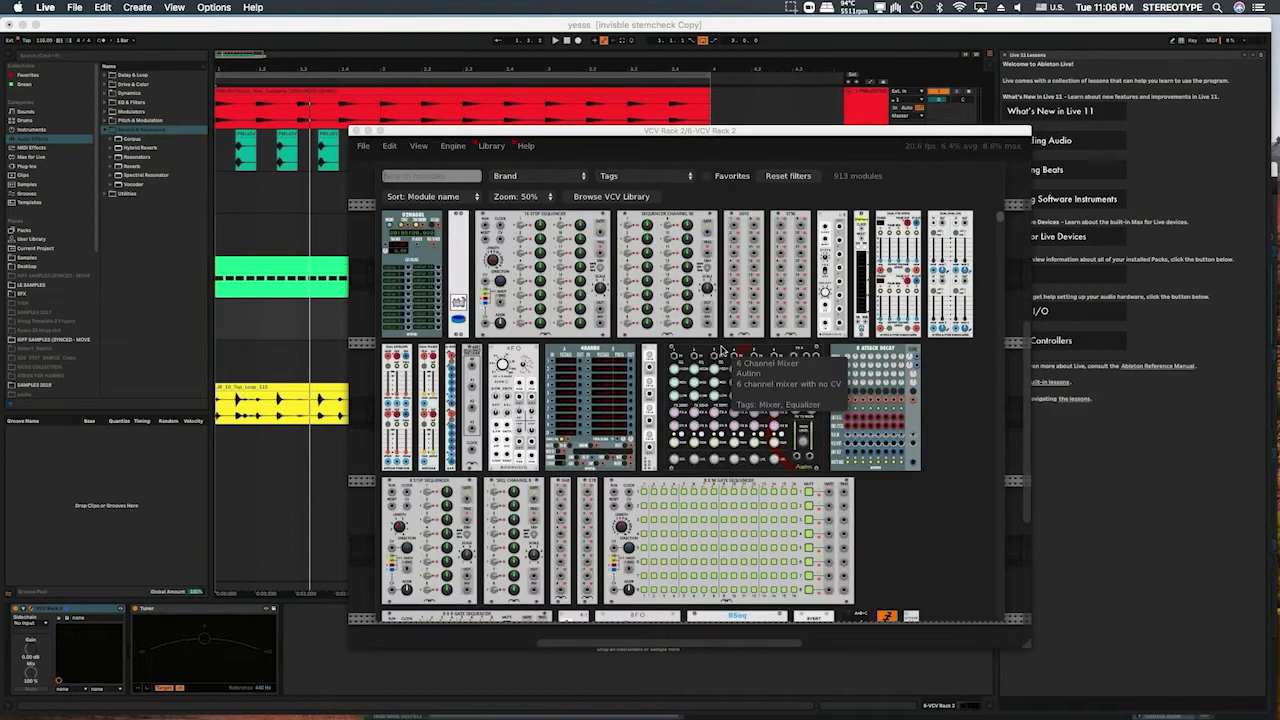
type("vca")
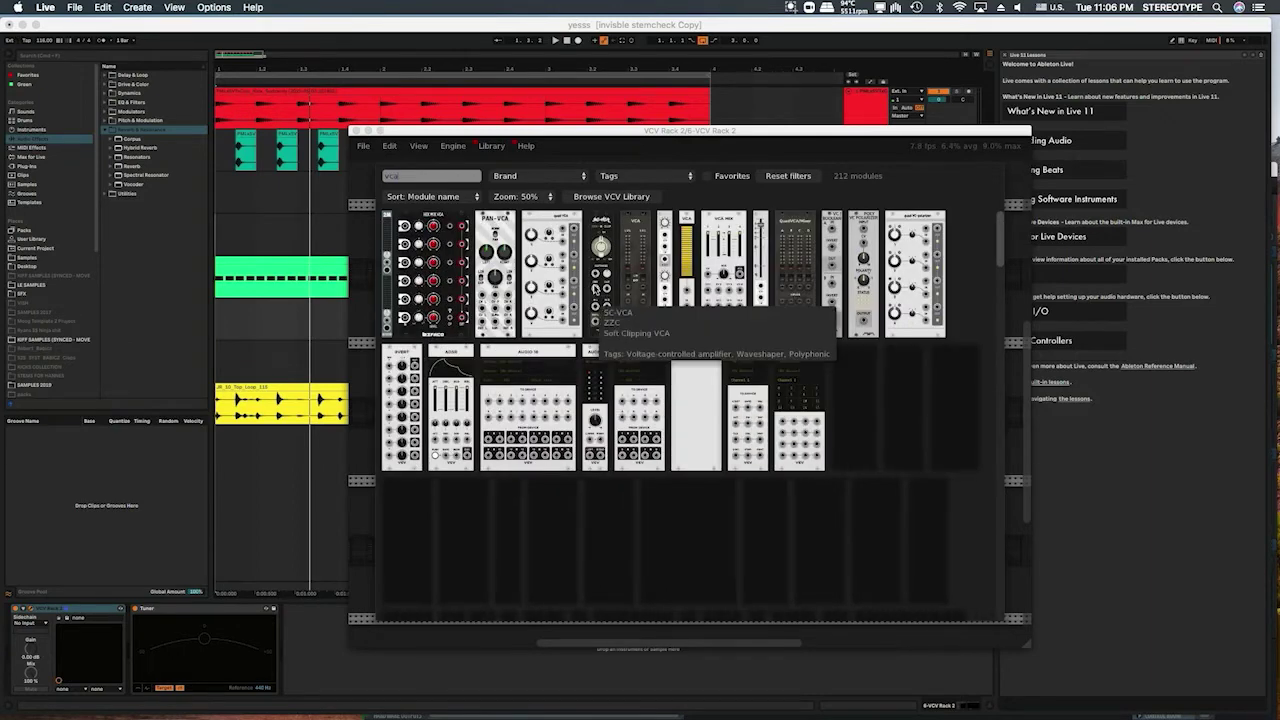
left_click(695, 233)
left_click(750, 347)
right_click(750, 347)
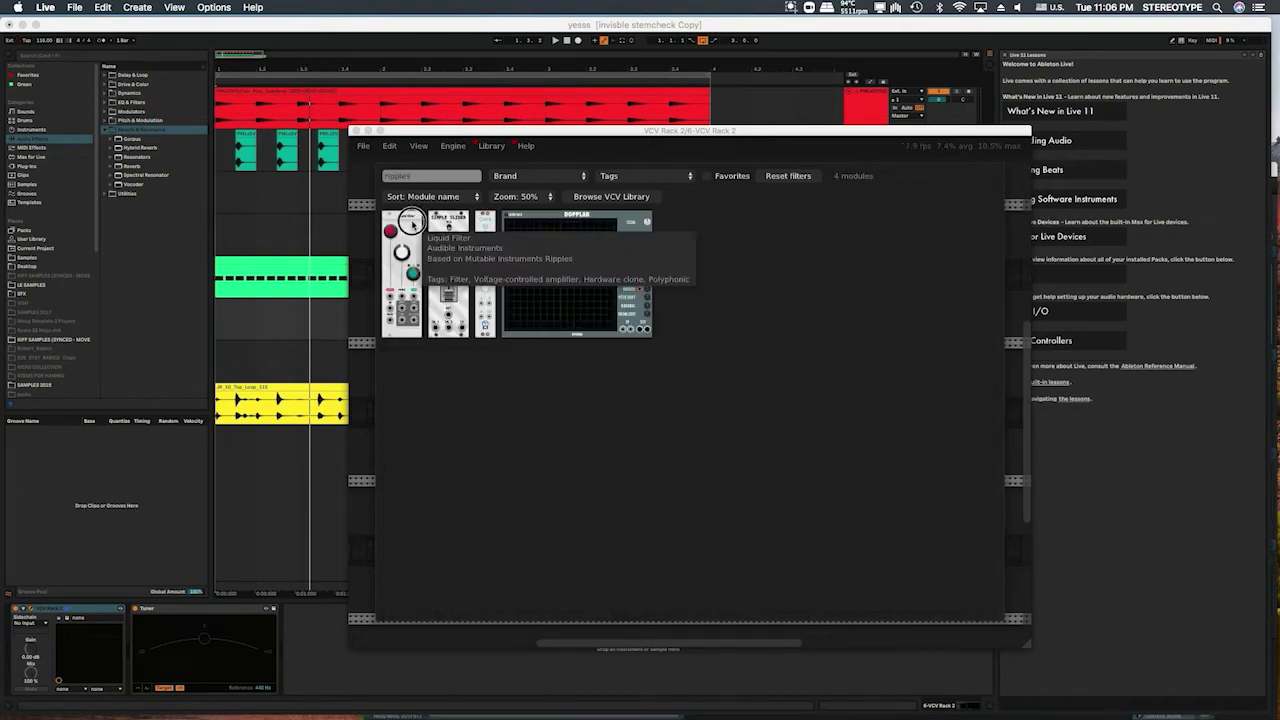
left_click(415, 228)
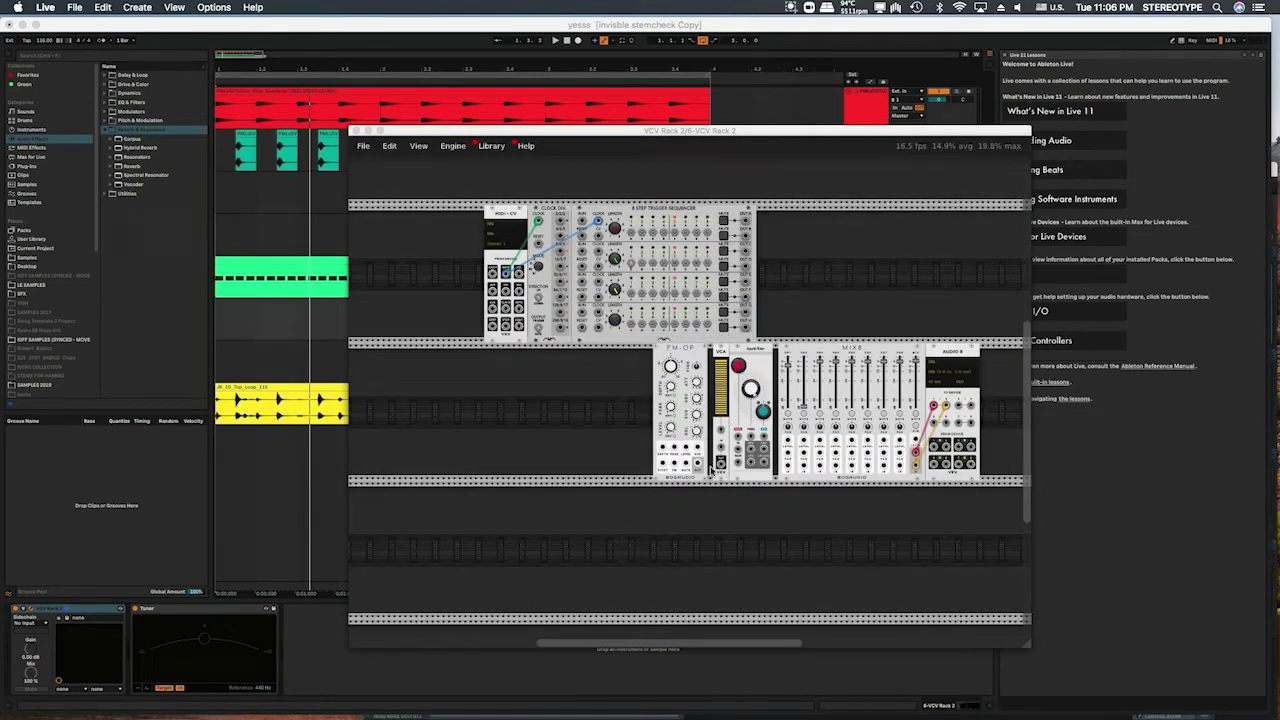
Patch the FM-OP output through the VCA and Liquid Filter into MIX8 channel 1, with its level at about -7.1 dB.
left_click_drag(697, 463, 739, 449)
left_click_drag(756, 462, 789, 466)
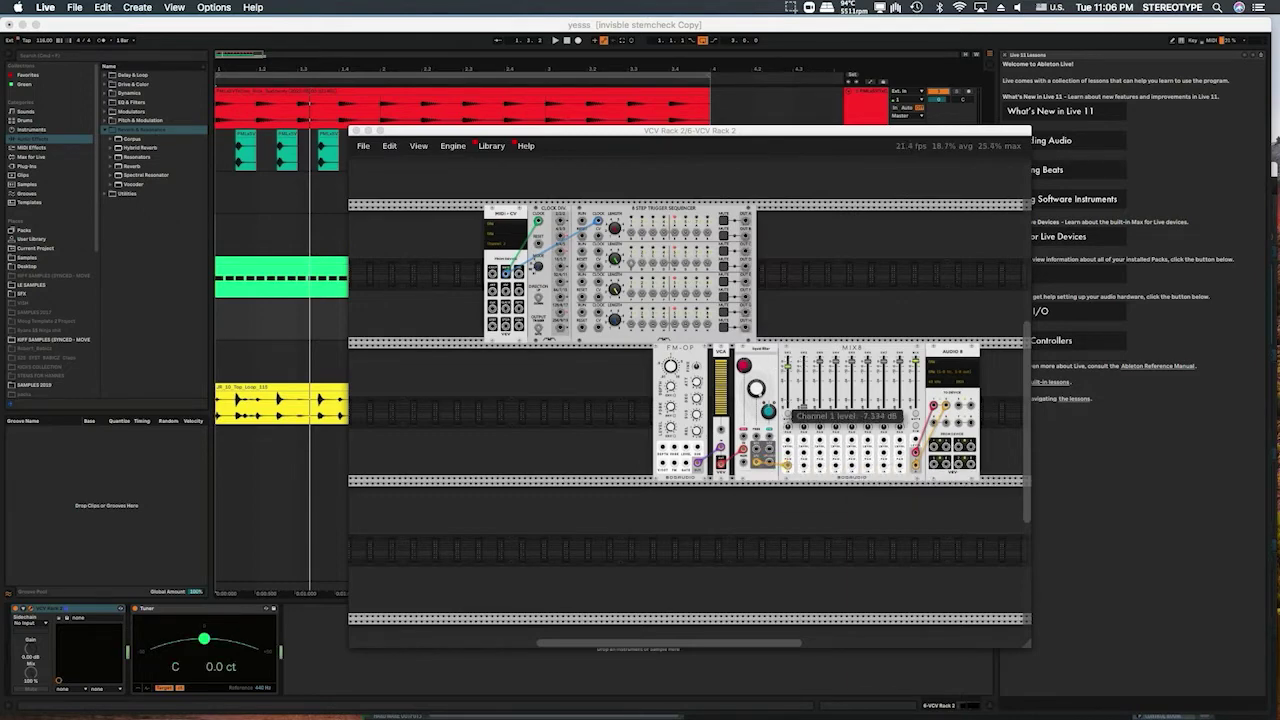
Bring the Tuner into view and tune the FM-OP to A, with frequency ratio about 0.846 and fine tune about -10 cents.
left_click_drag(543, 134, 972, 393)
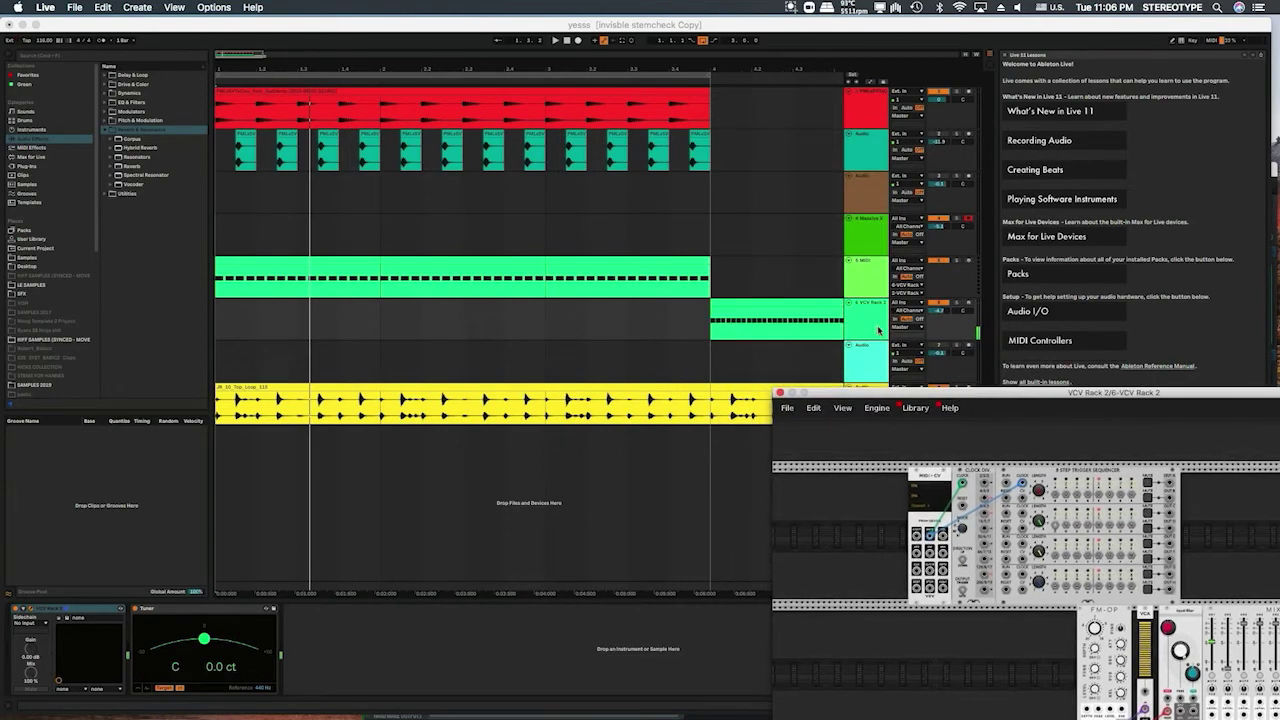
left_click(878, 328)
left_click(873, 318)
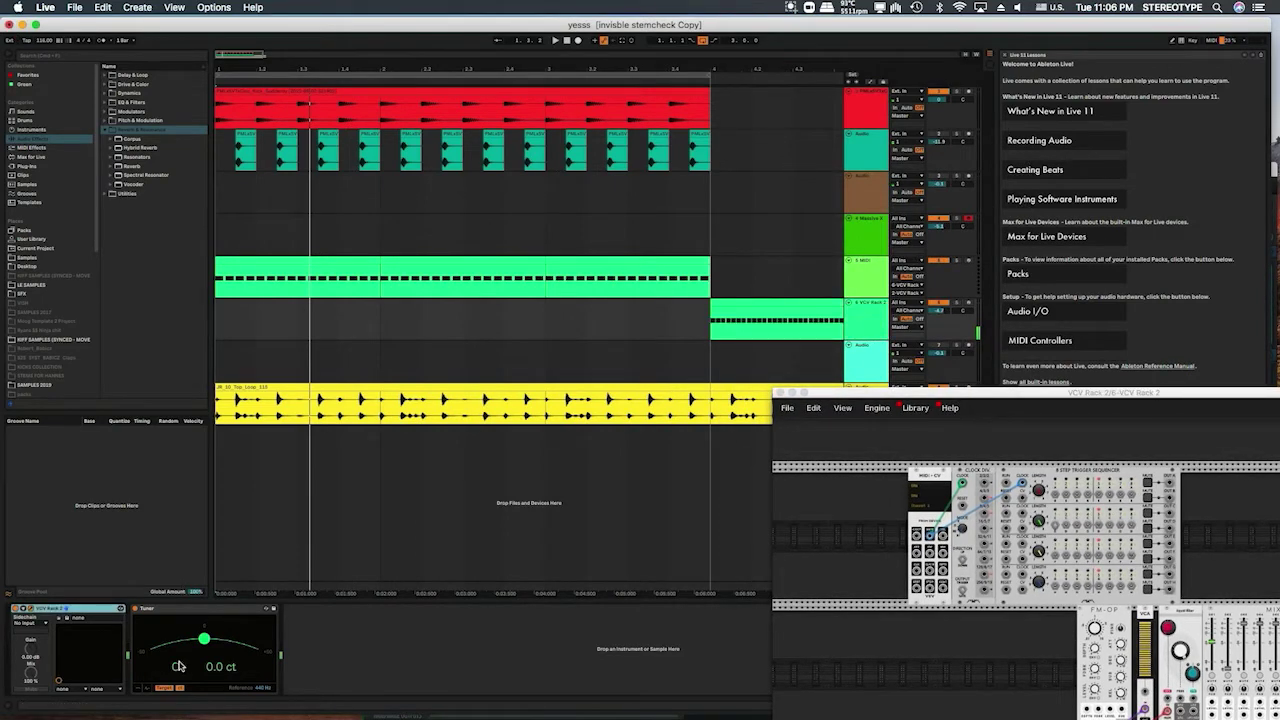
left_click_drag(846, 394, 722, 140)
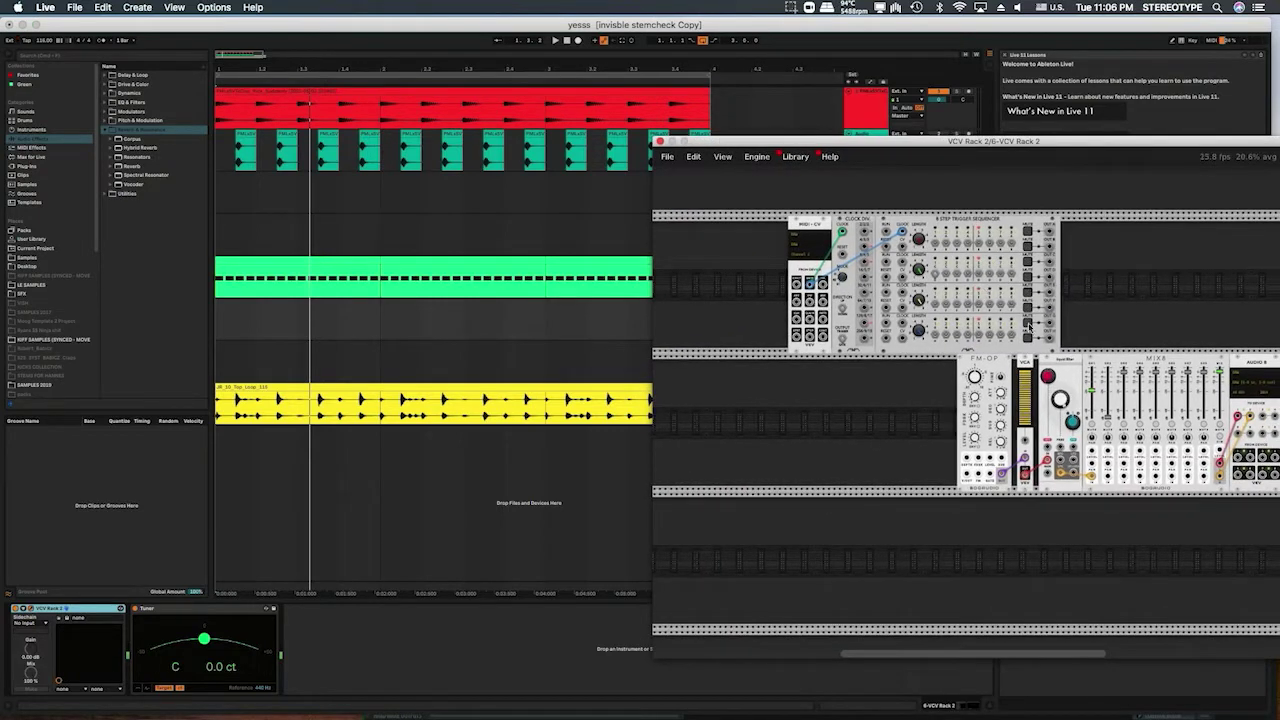
left_click_drag(975, 378, 975, 385)
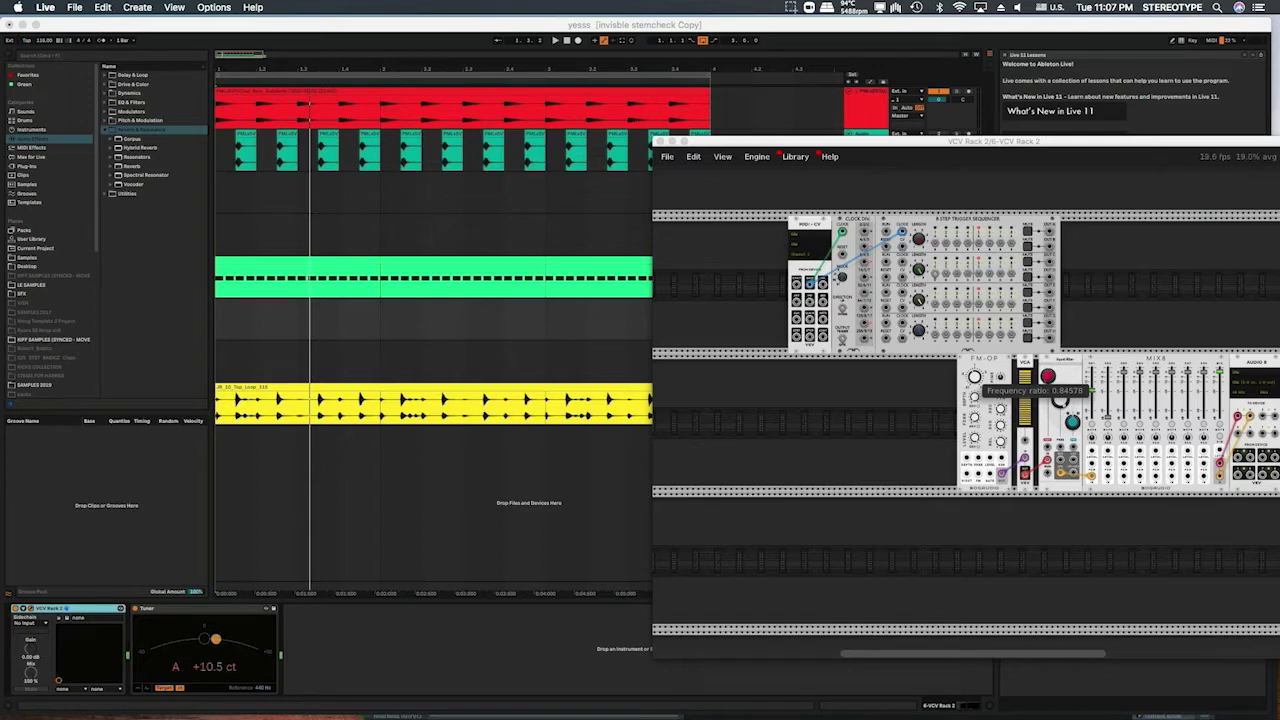
left_click_drag(1000, 377, 1000, 382)
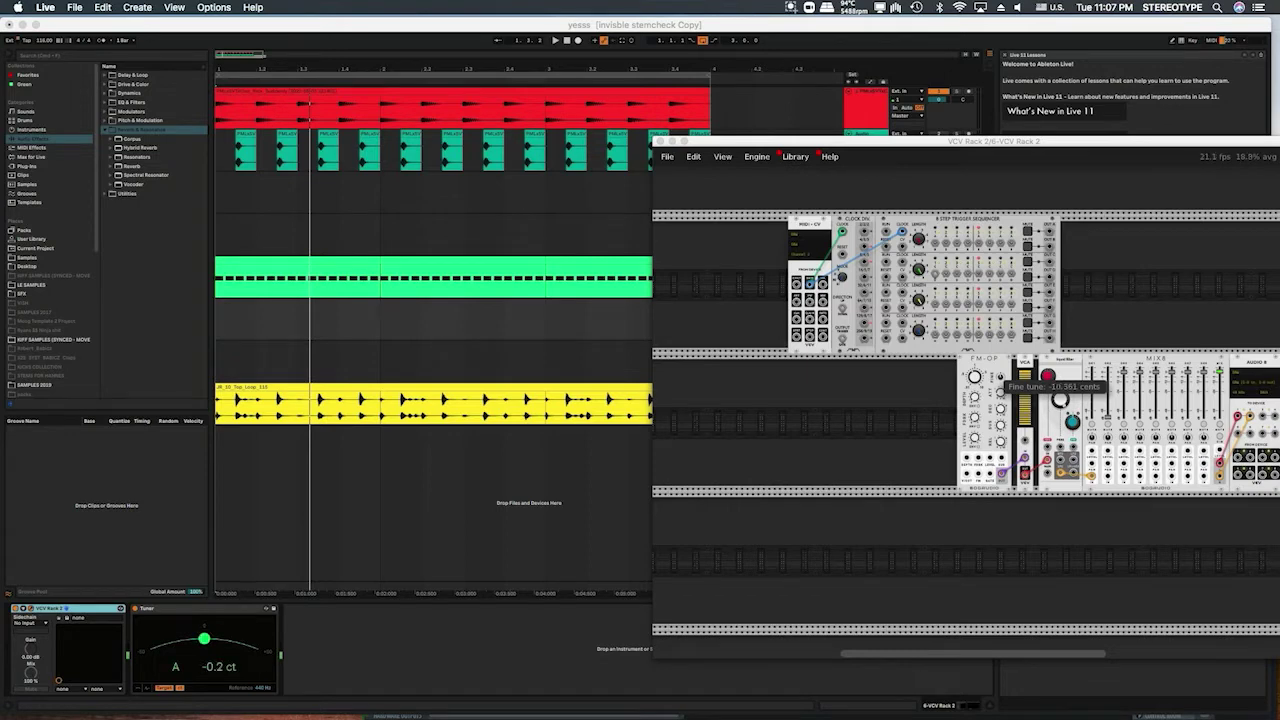
left_click_drag(1000, 378, 1000, 377)
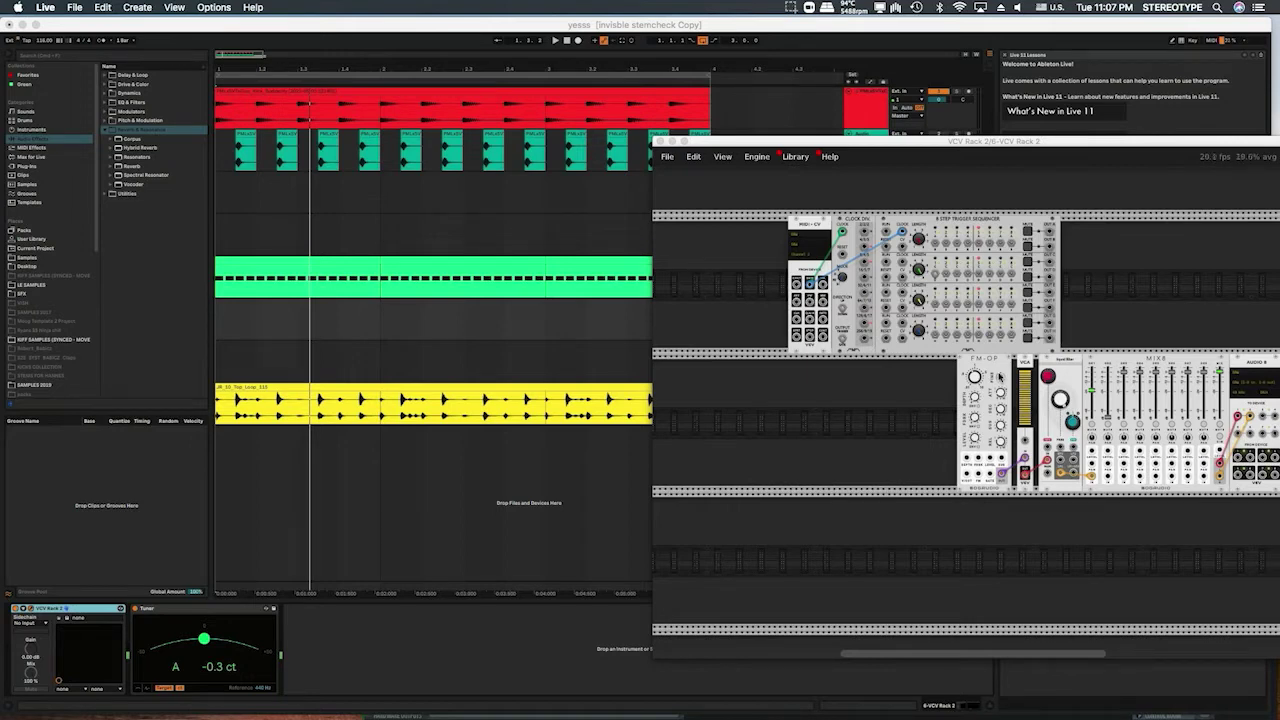
Close the gap between the FM-OP, VCA and filter, and add a Stellare Modular Turing Machine directly below the MIDI-CV module.
mouse_move(999, 365)
left_mouse_down()
mouse_move(1050, 363)
mouse_move(1014, 361)
left_mouse_up()
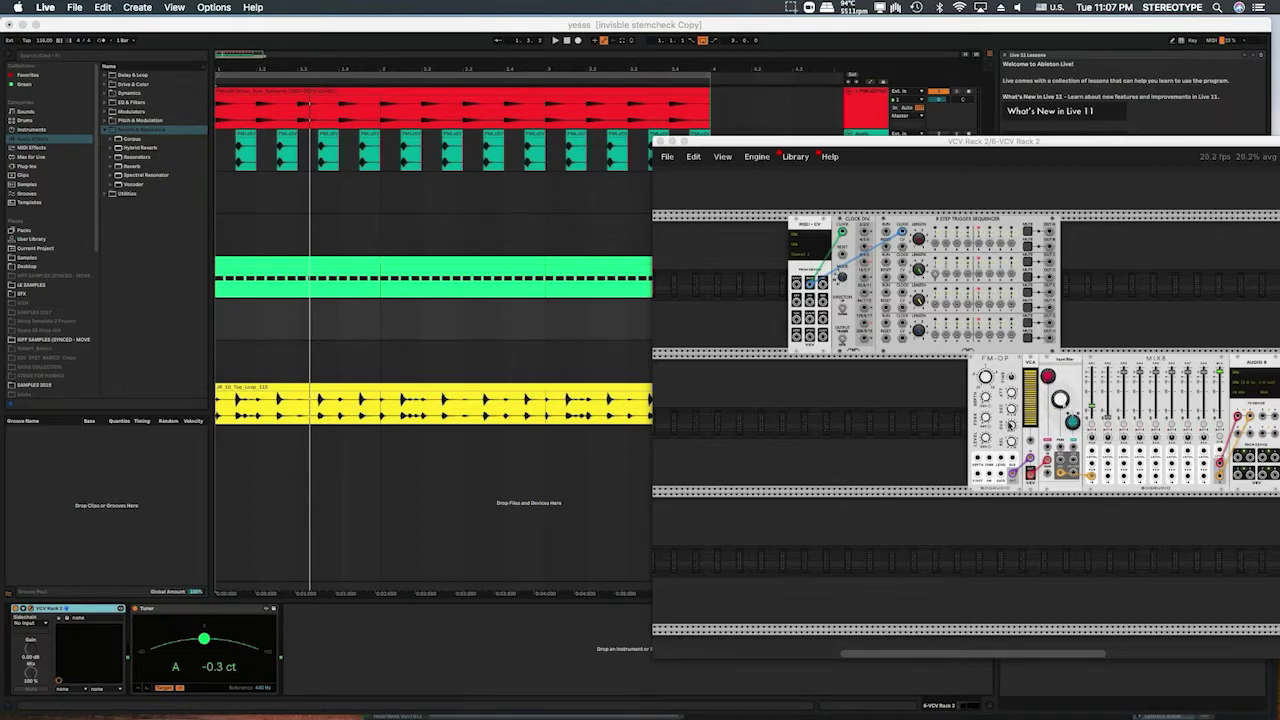
right_click(818, 361)
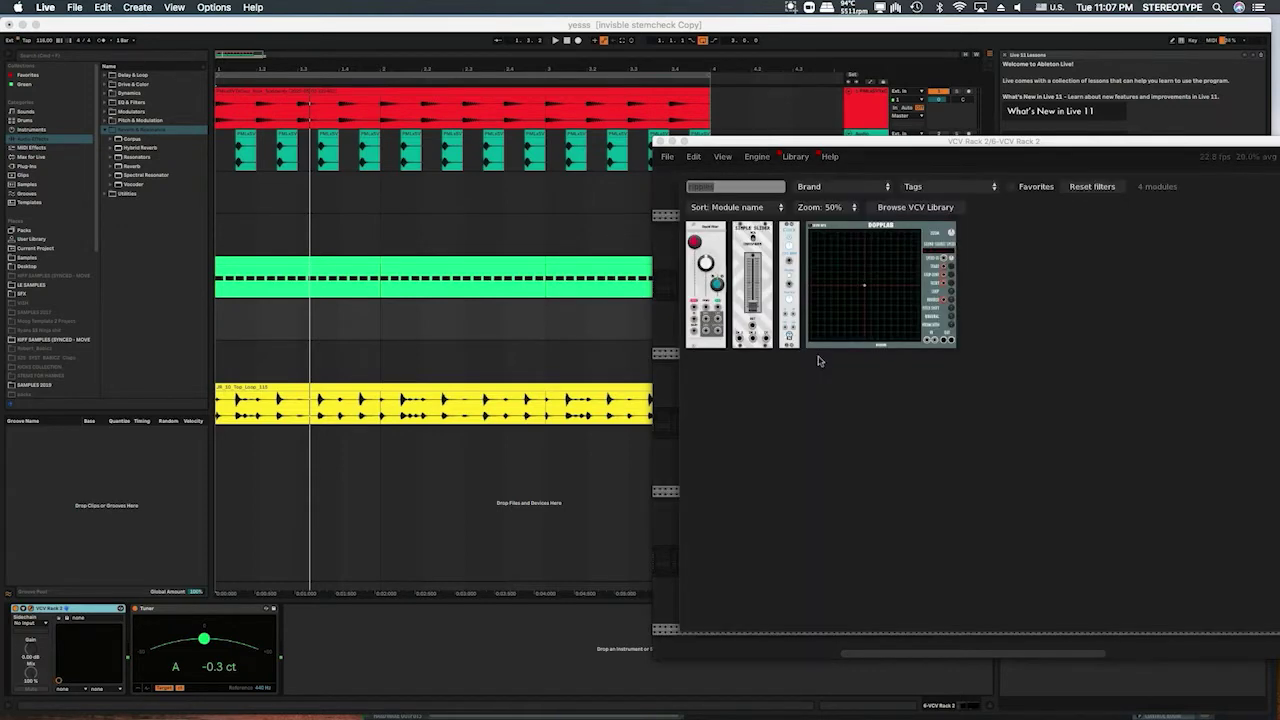
type("turing")
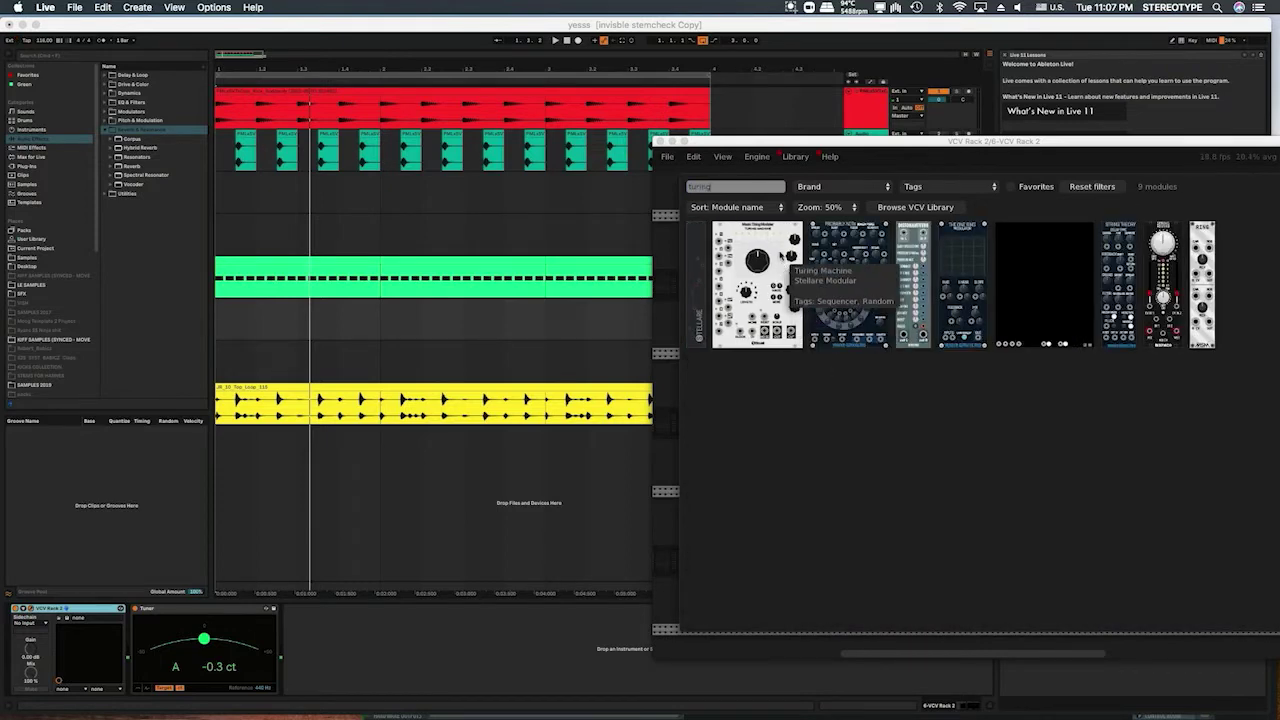
left_click(779, 255)
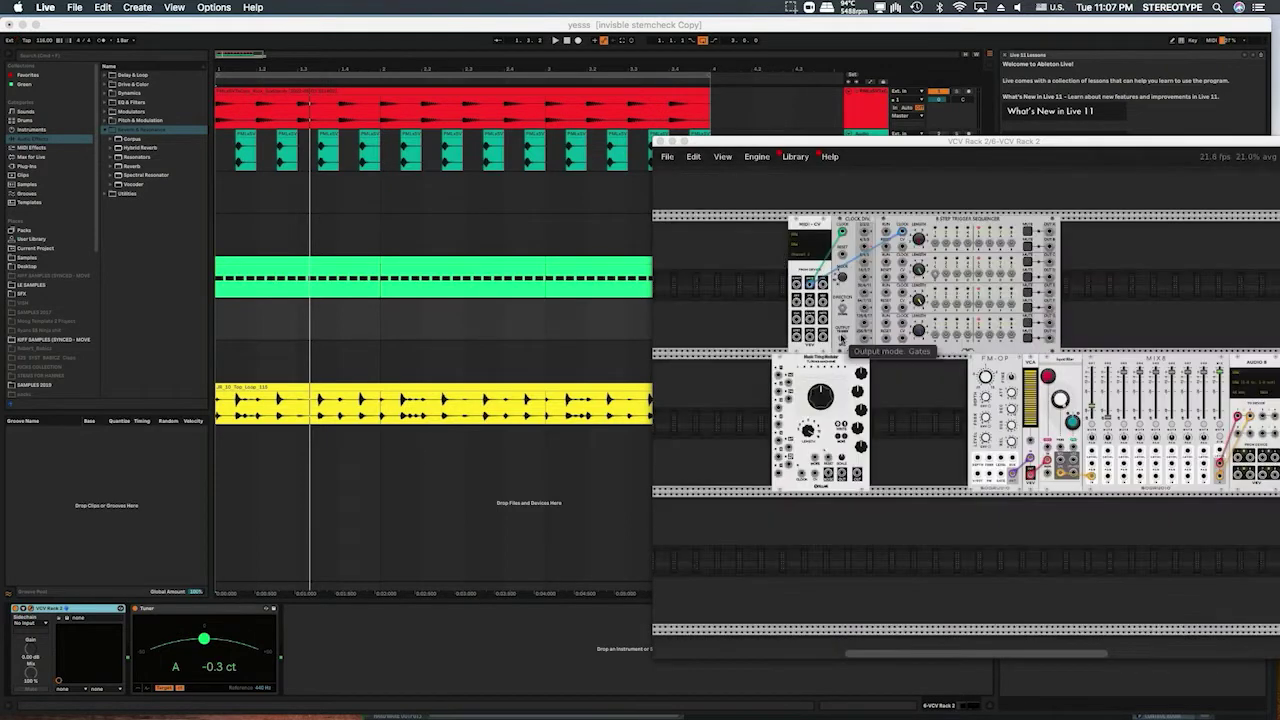
left_click_drag(833, 365, 850, 365)
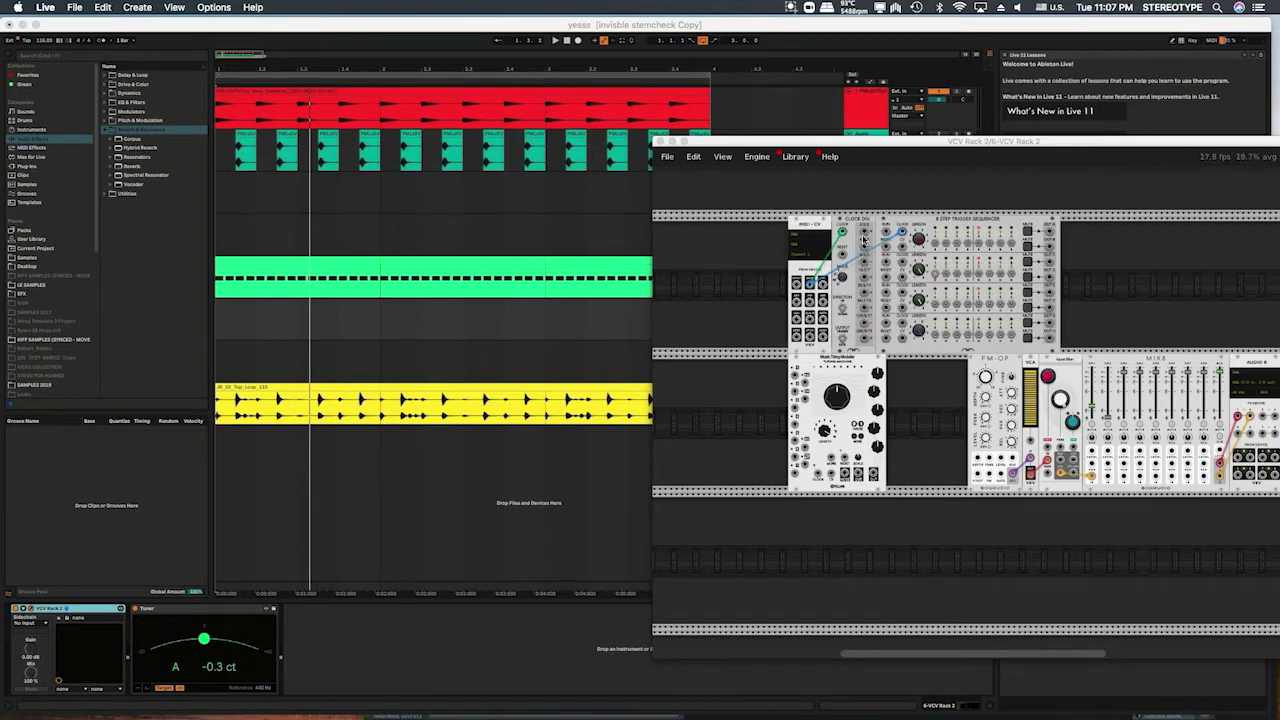
Clock the Turing Machine from the MIDI-CV gate output, and play the set with the red and teal audio tracks deactivated.
left_click_drag(862, 236, 819, 470)
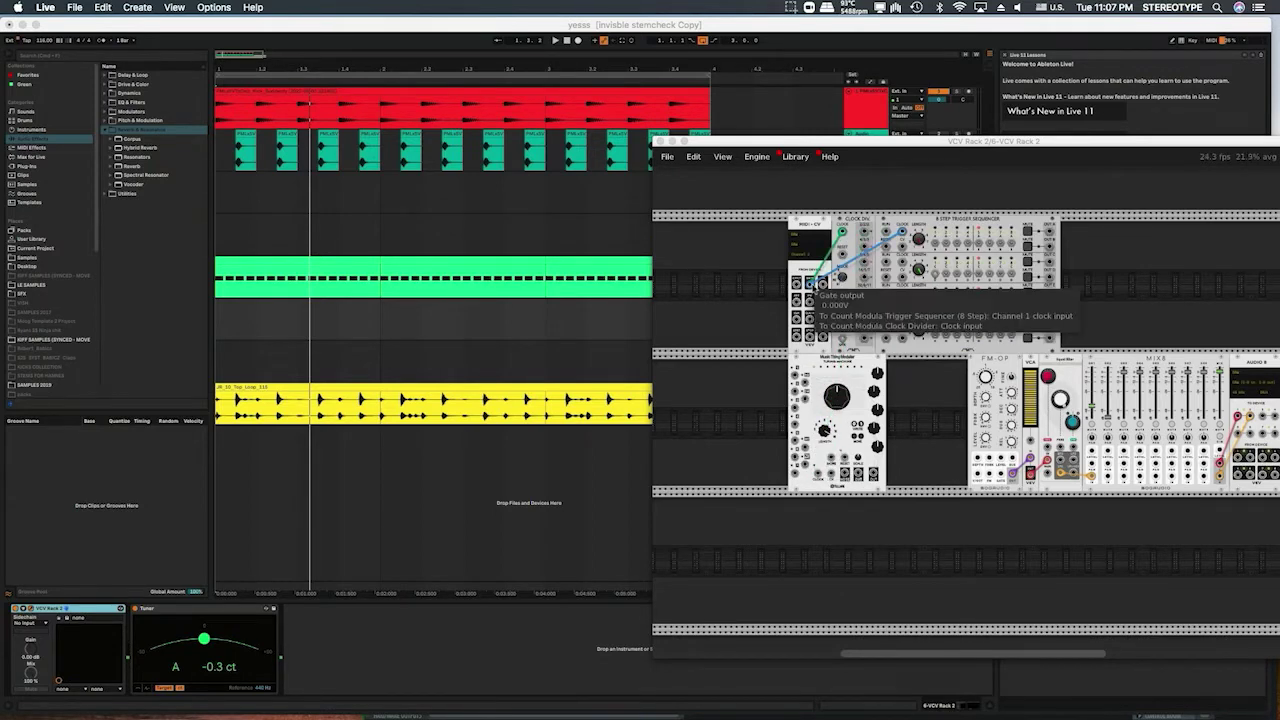
left_click_drag(808, 287, 820, 473)
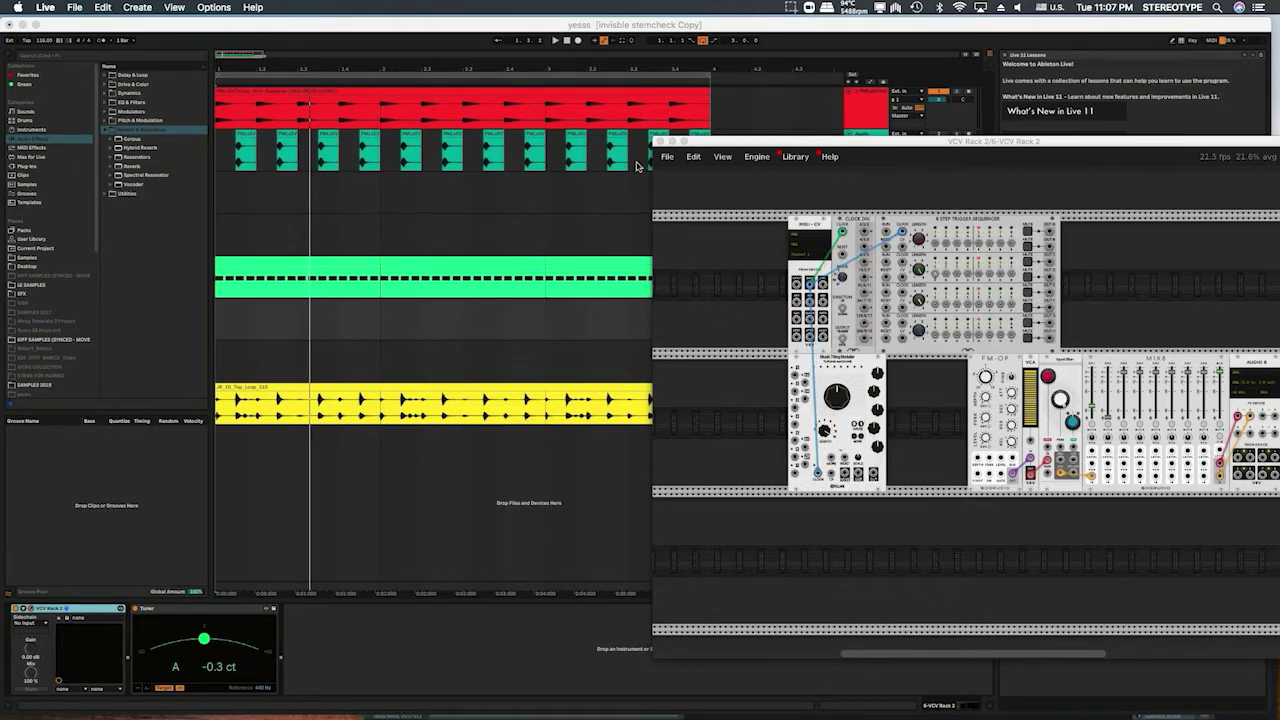
left_click(930, 96)
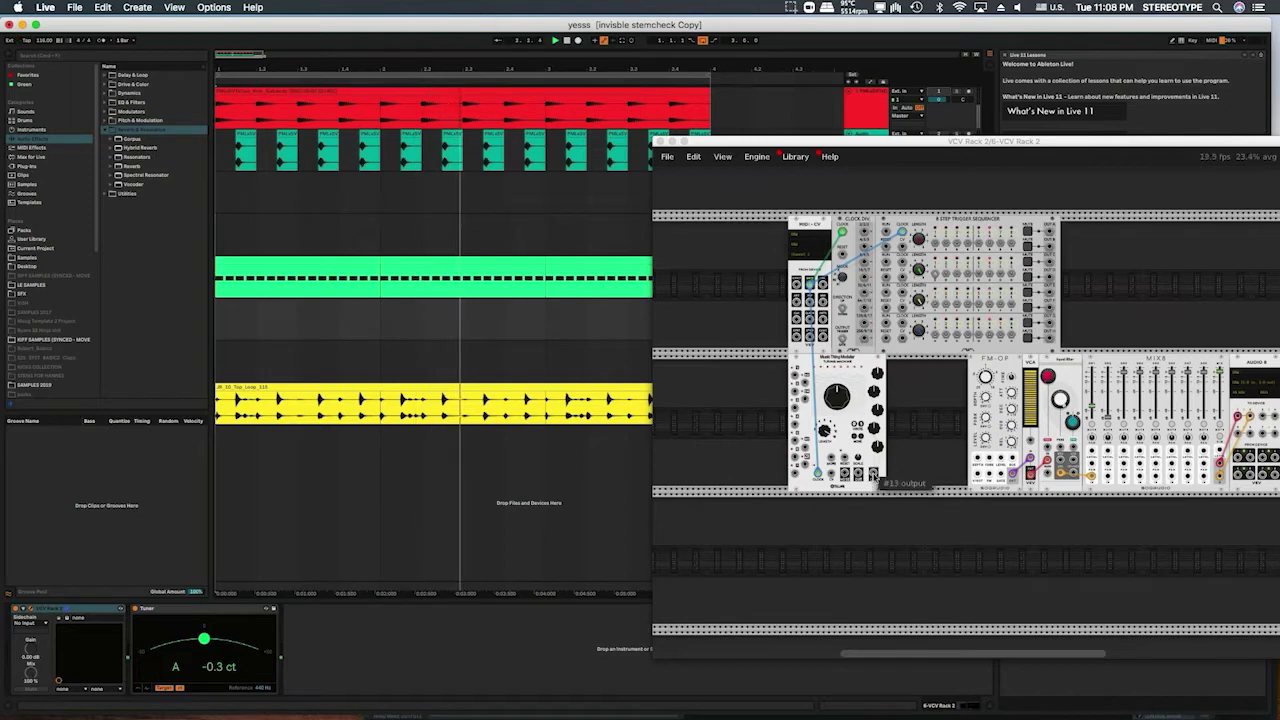
Try driving the FM-OP pitch input directly from the Turing Machine's #13 output, and raise the MIX8 channel 1 level.
left_click_drag(877, 478, 974, 473)
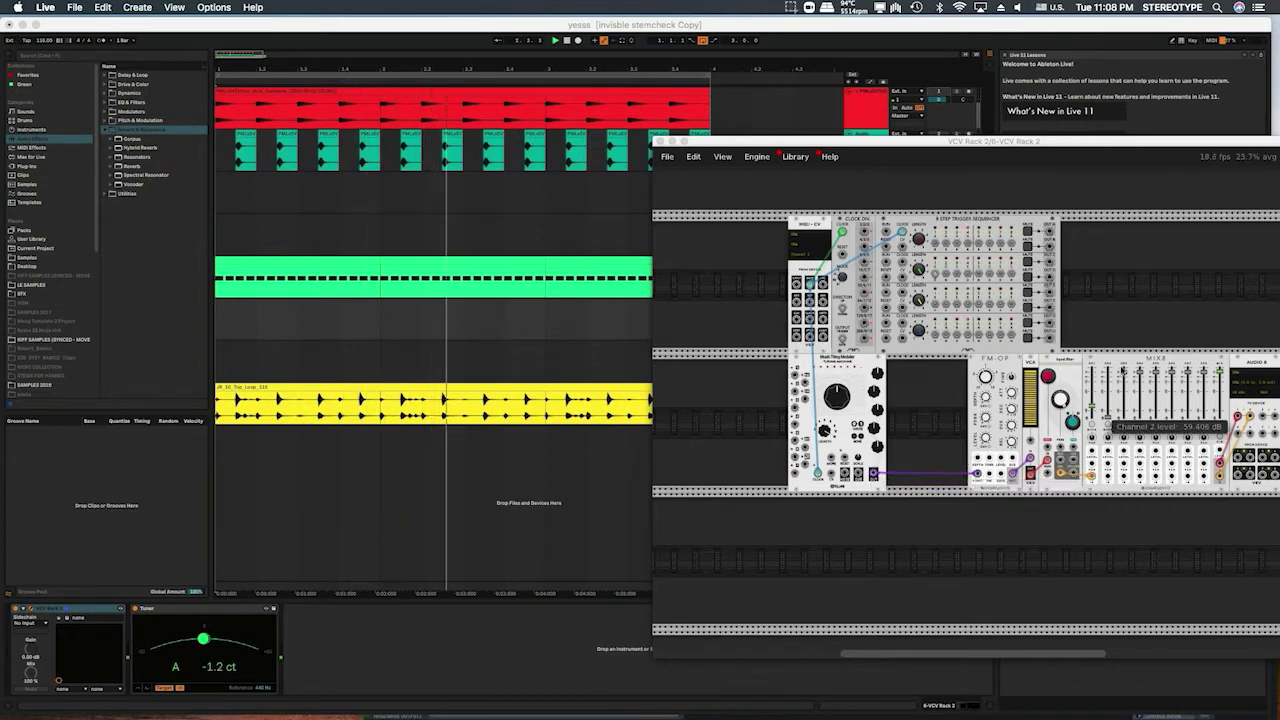
left_click_drag(1091, 406, 1091, 395)
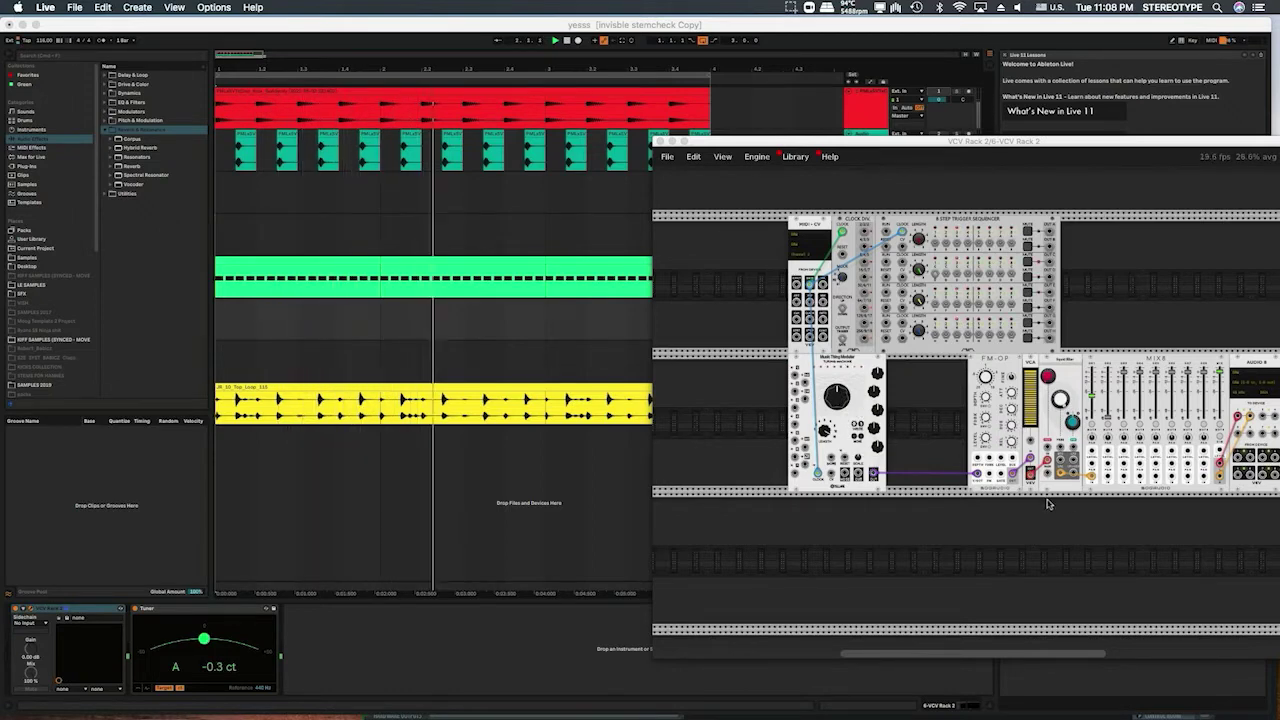
mouse_move(1012, 394)
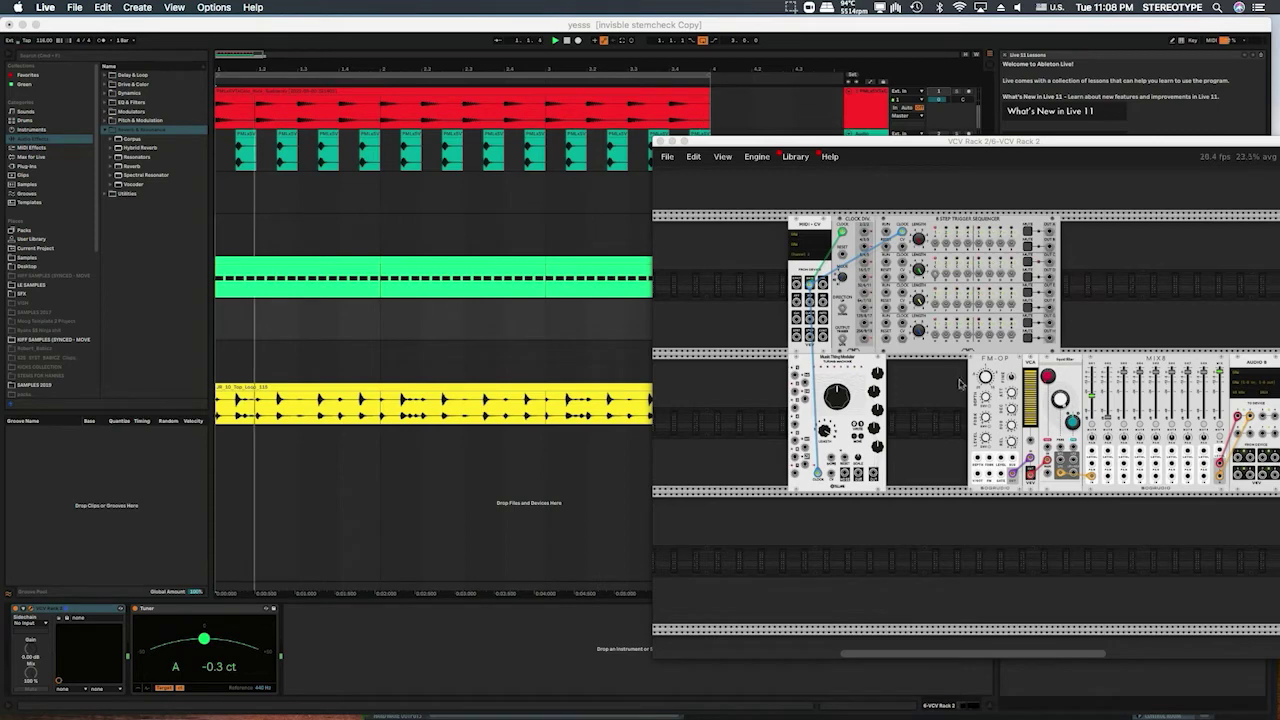
Shift the Turing Machine farther from the FM-OP and place a second VCV VCA directly beside it.
left_click_drag(850, 366, 821, 366)
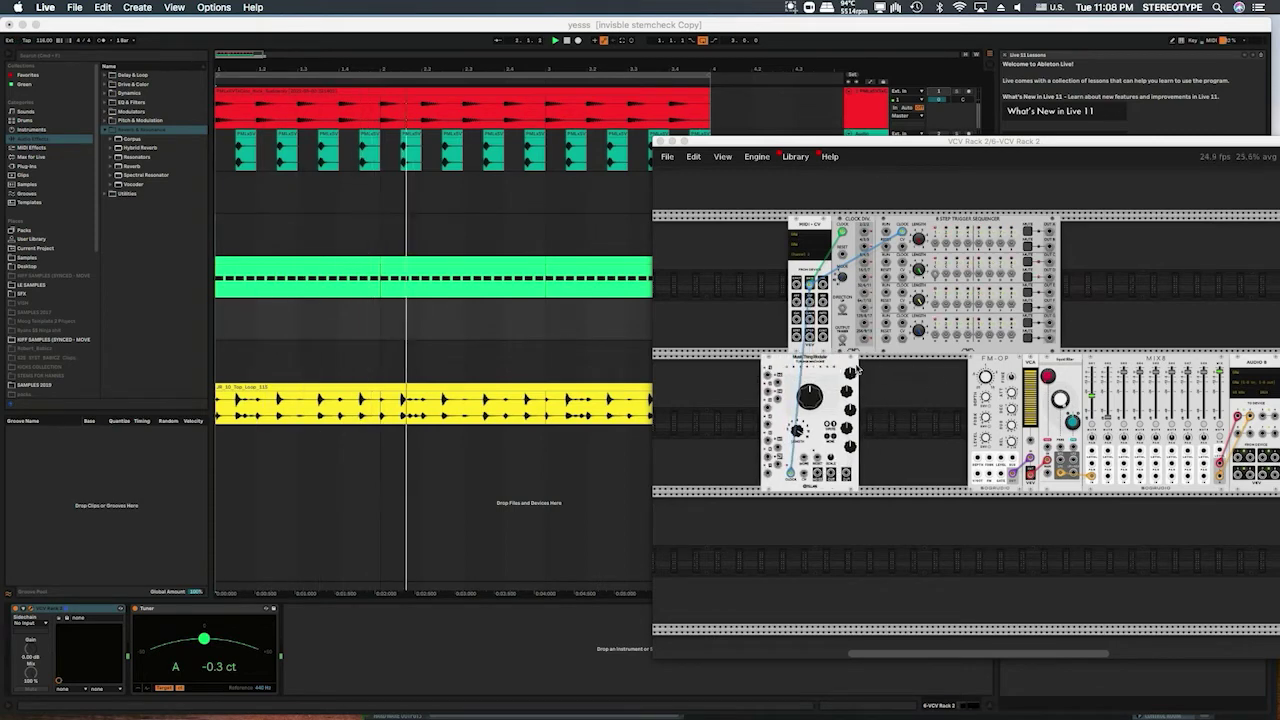
right_click(884, 362)
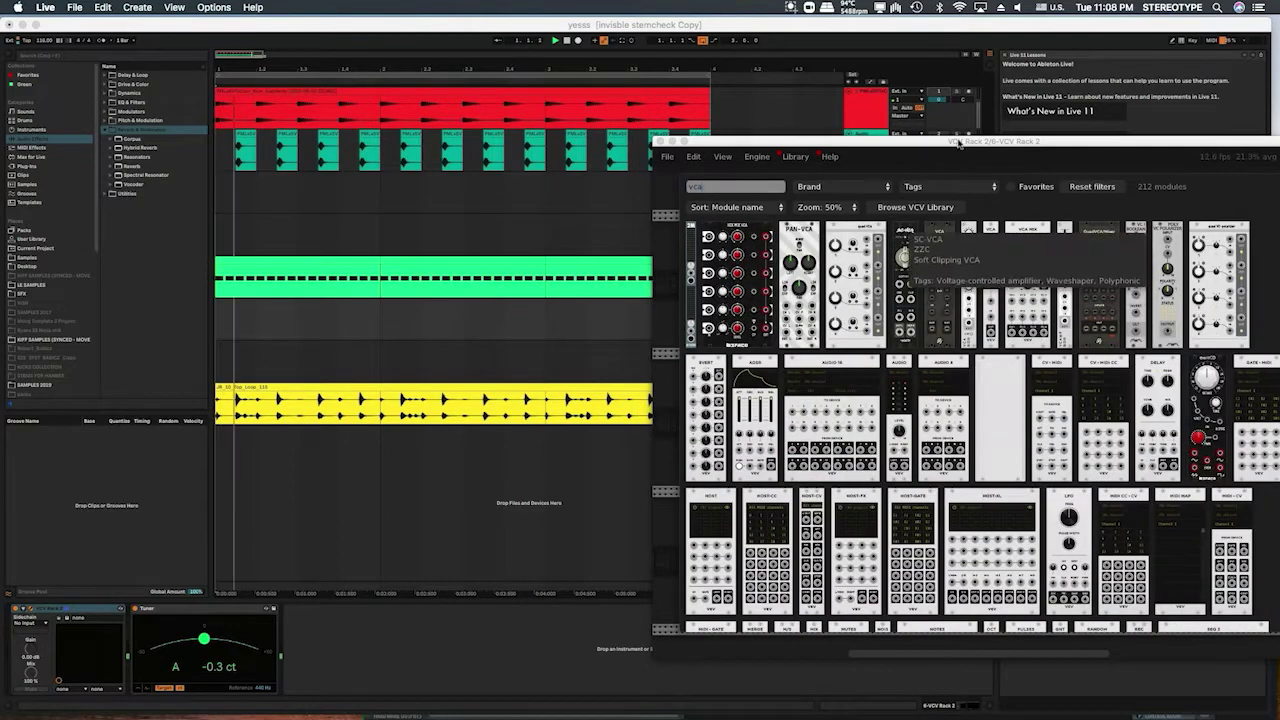
left_click_drag(986, 230, 984, 265)
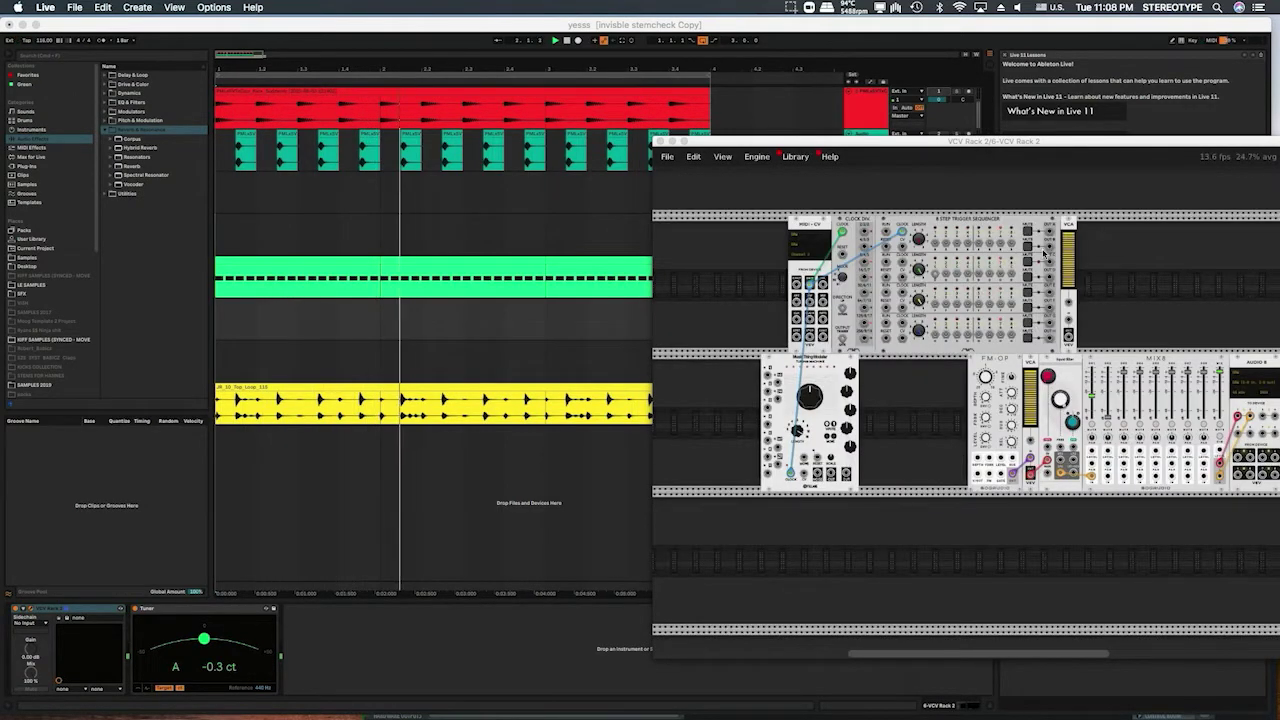
left_click_drag(1068, 232, 884, 362)
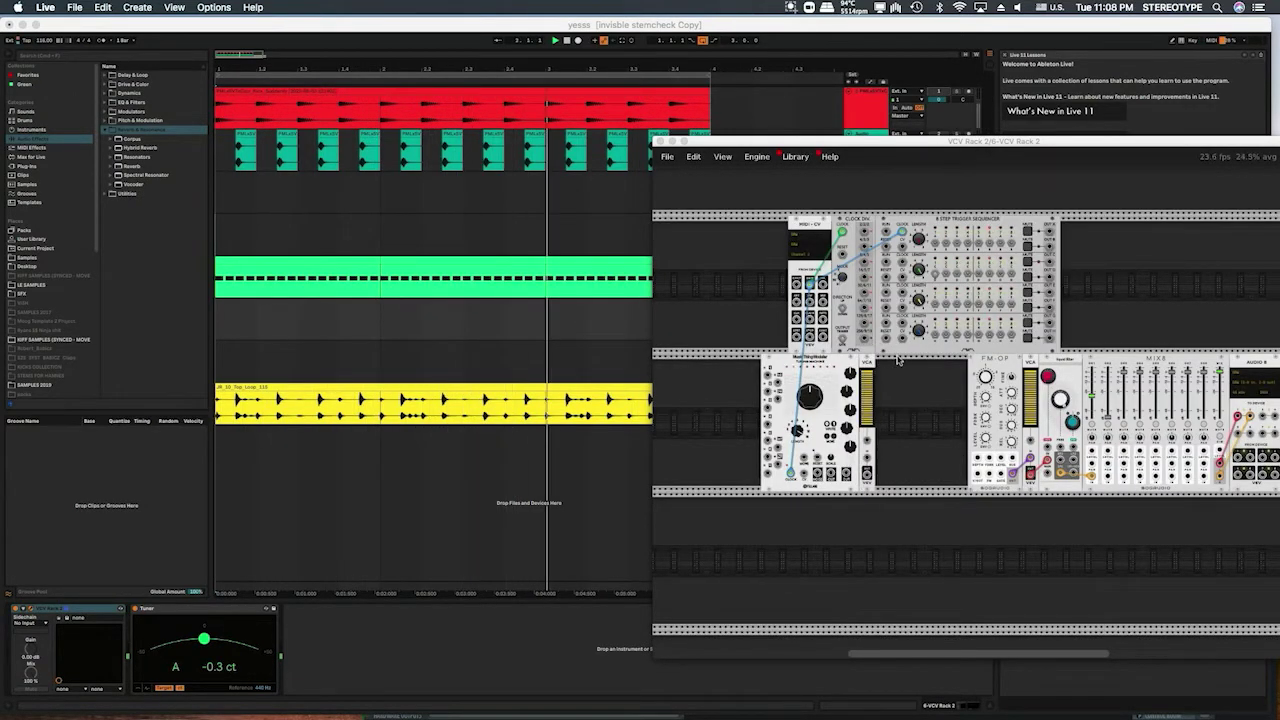
Add a VCV Quantizer after the new VCA and patch the Turing Machine's #13 output through both into the FM-OP pitch input.
right_click(884, 362)
type("quan")
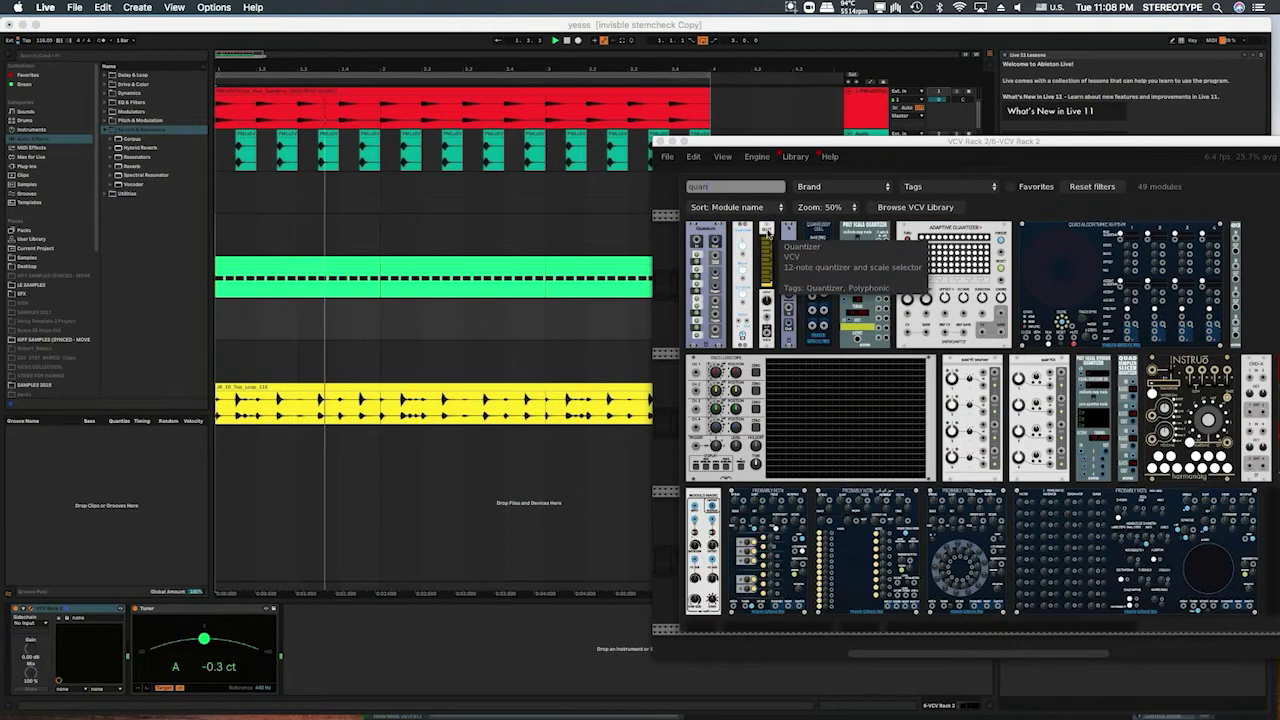
left_click(767, 232)
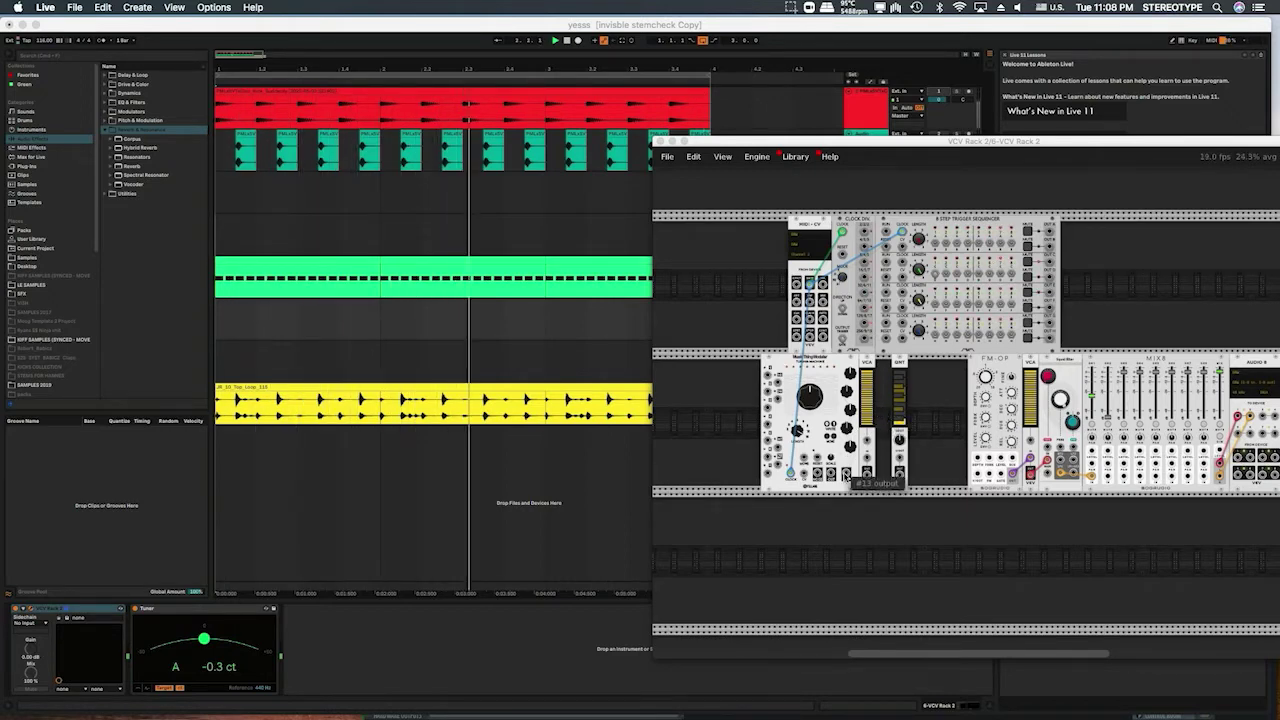
left_click_drag(846, 473, 977, 473)
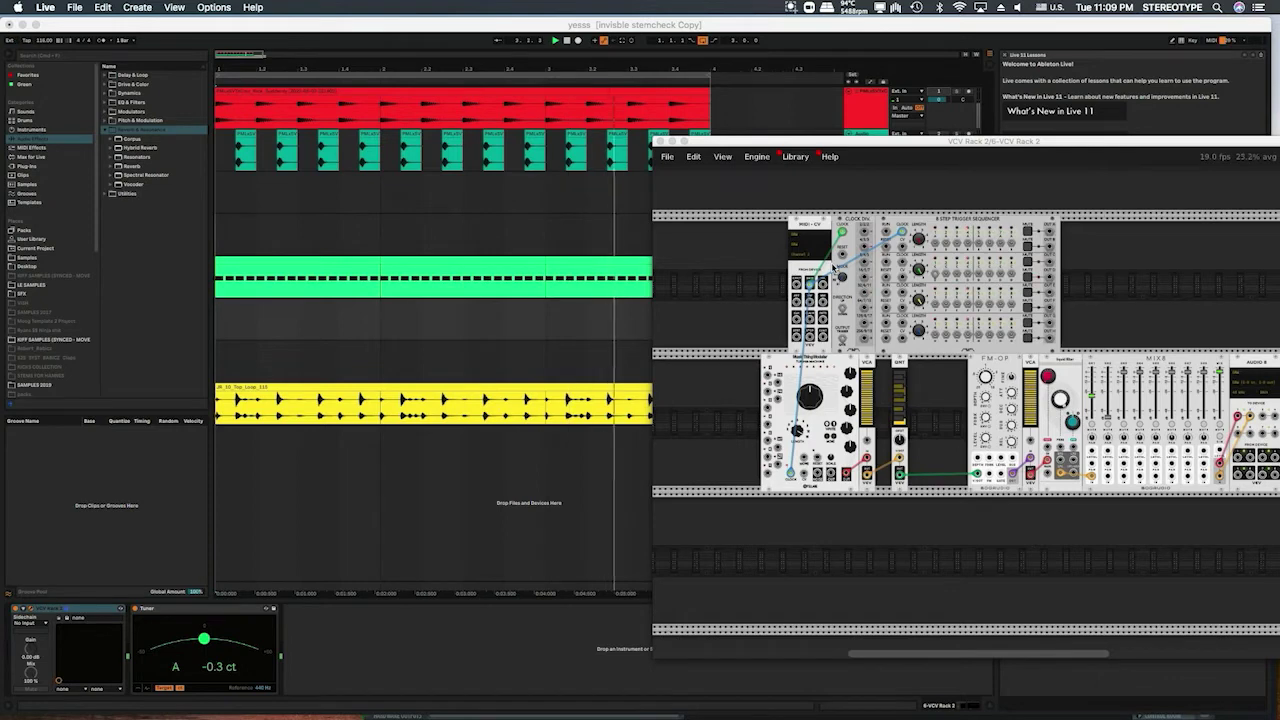
Search Live's plug-ins for "raum" and add the VST version of Raum after the Tuner on the VCV Rack 2 track.
left_click_drag(778, 146, 826, 339)
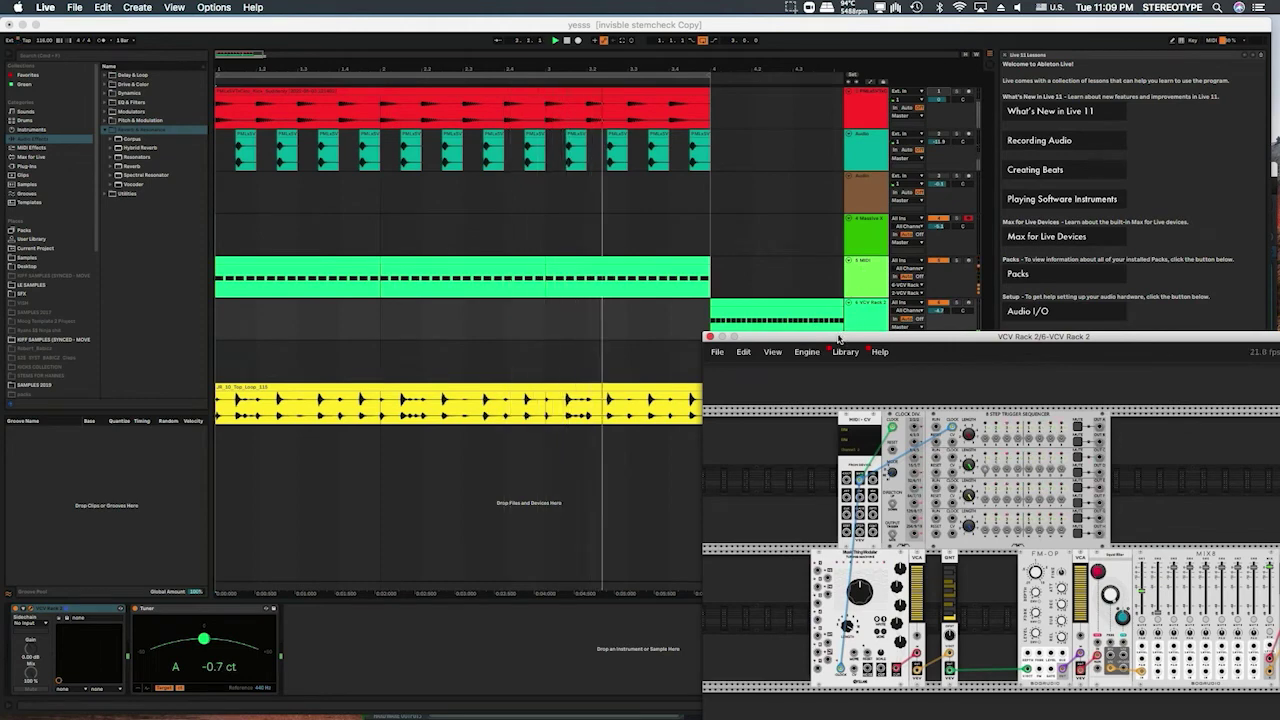
left_click(858, 316)
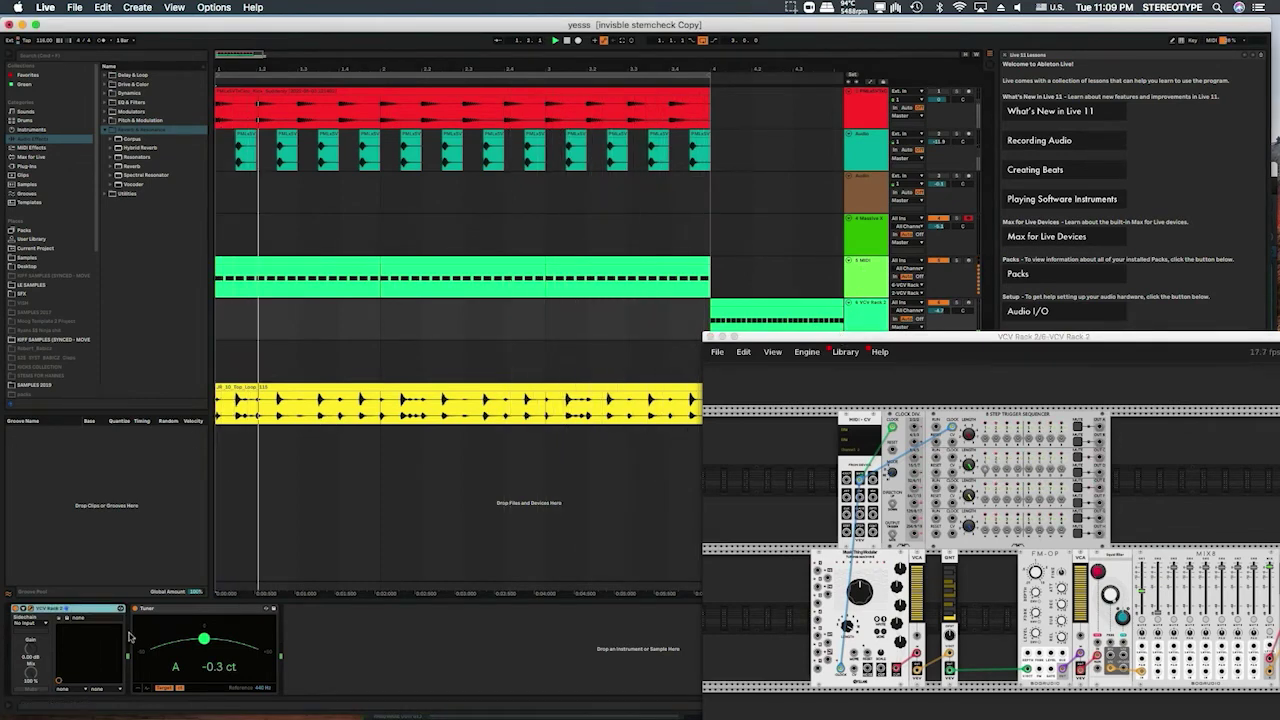
left_click(98, 56)
type("raum")
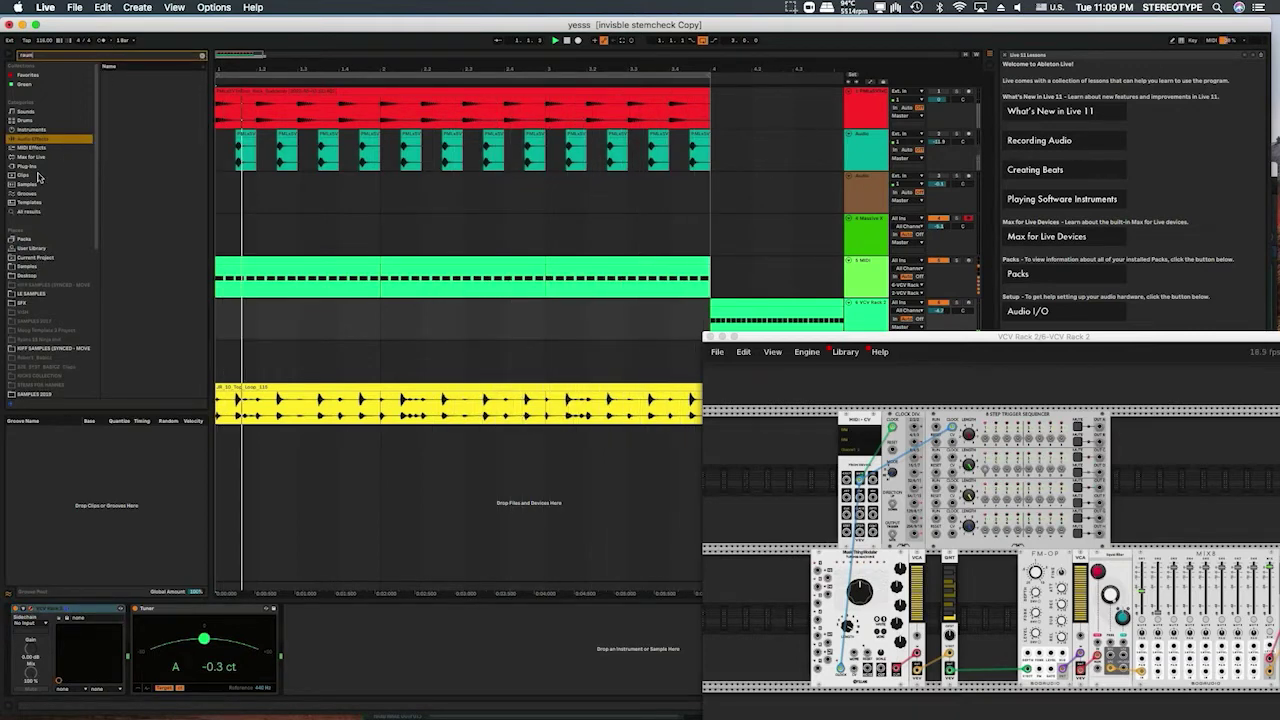
left_click(36, 167)
left_click(110, 84)
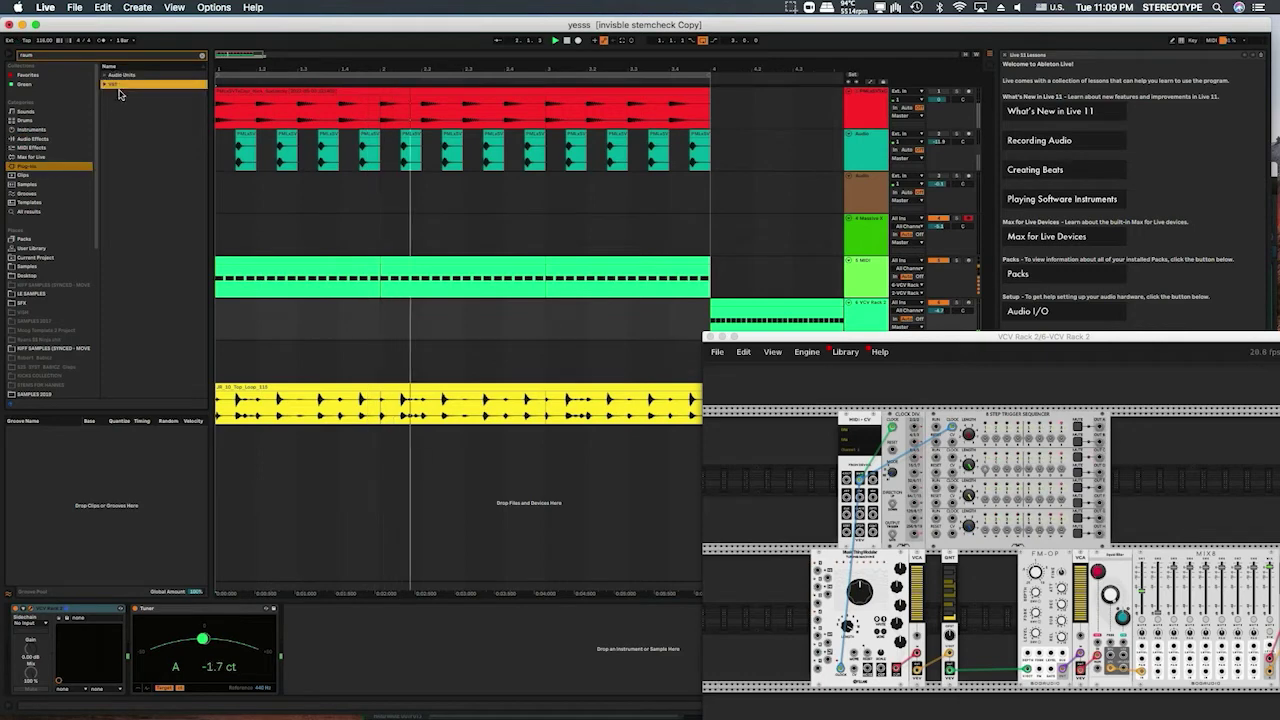
left_click(118, 102)
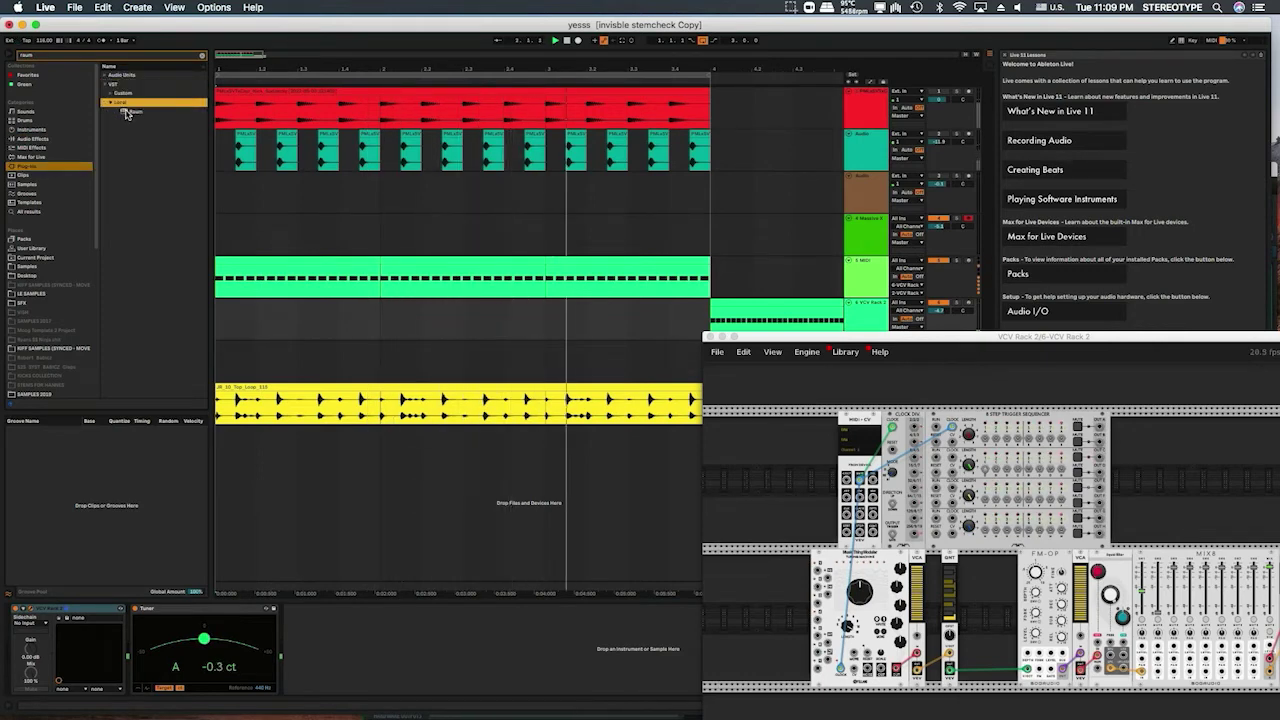
left_click_drag(127, 112, 332, 270)
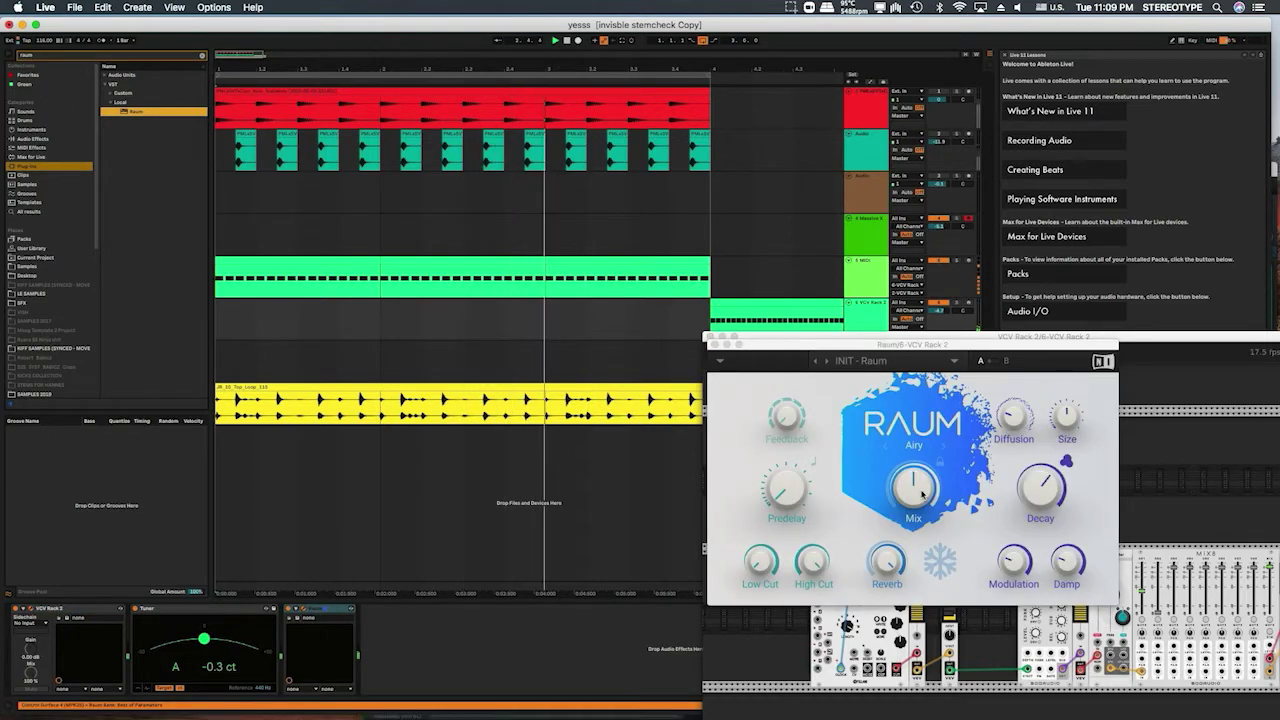
Set Raum's mix to 19.5%, close its window, and move the VCV Rack window so the whole patch is in view.
left_click(921, 494)
left_click_drag(911, 480, 927, 543)
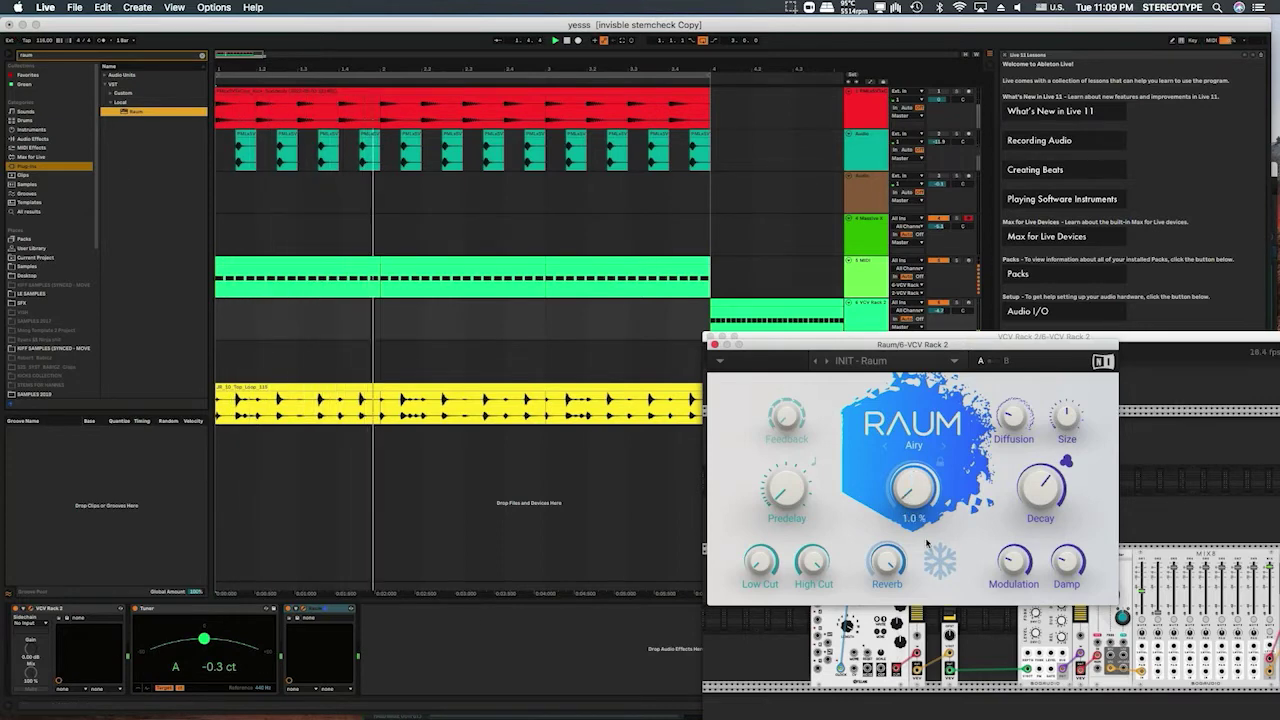
mouse_move(914, 488)
left_mouse_down()
mouse_move(914, 420)
mouse_move(914, 471)
left_mouse_up()
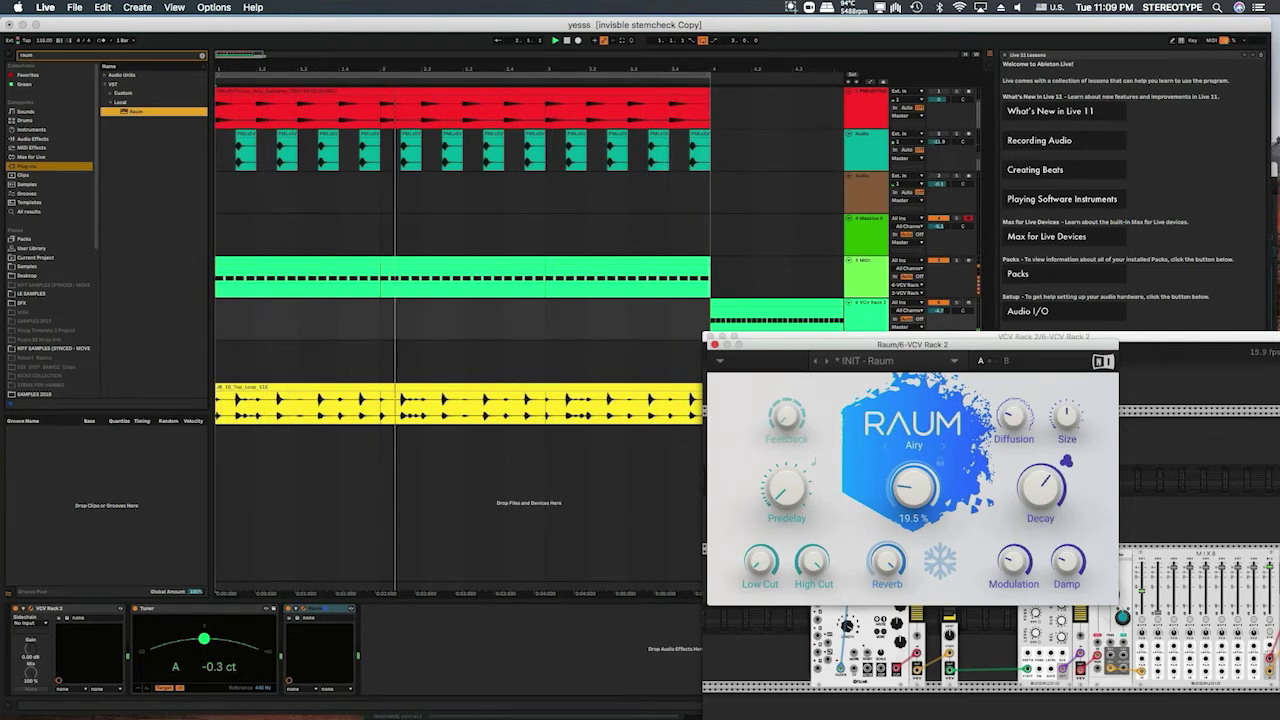
left_click(715, 345)
left_click_drag(765, 337, 462, 243)
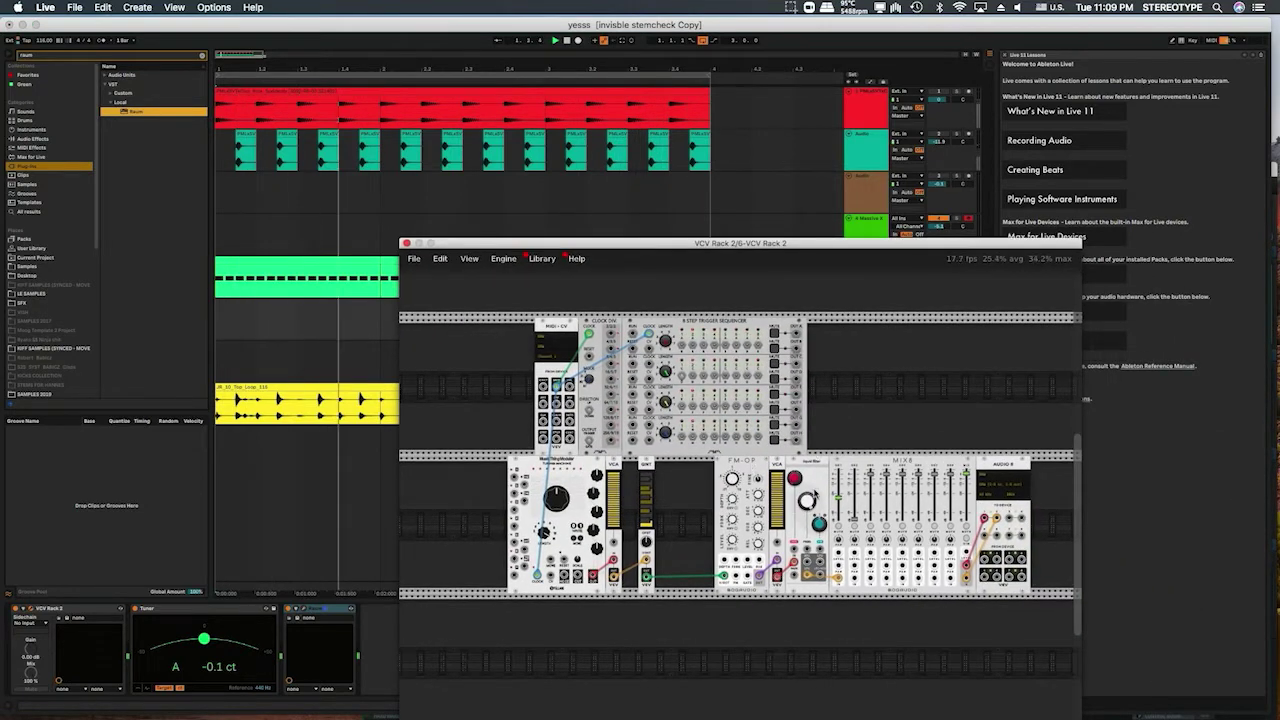
Search the modules for "adsr", add a VCV ADSR below the Quantizer, and patch the Turing Machine's #9 output into its gate input.
mouse_move(557, 505)
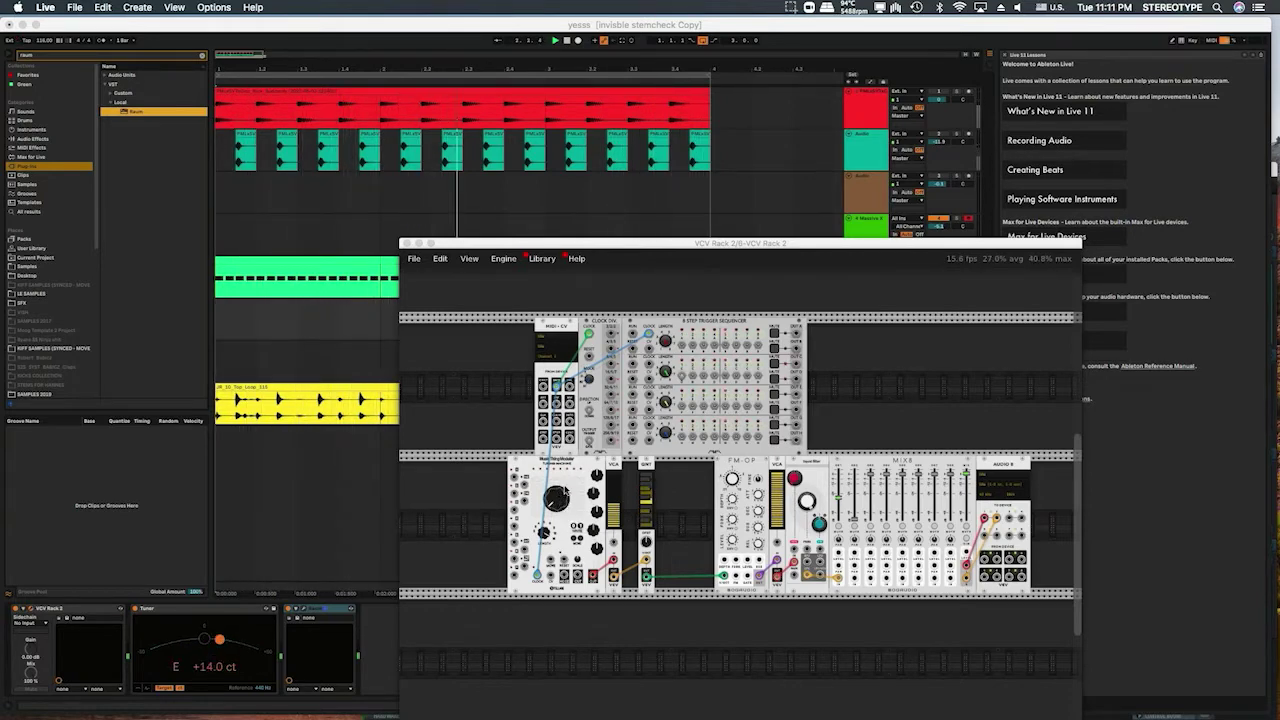
scroll(605, 490, "down", 2)
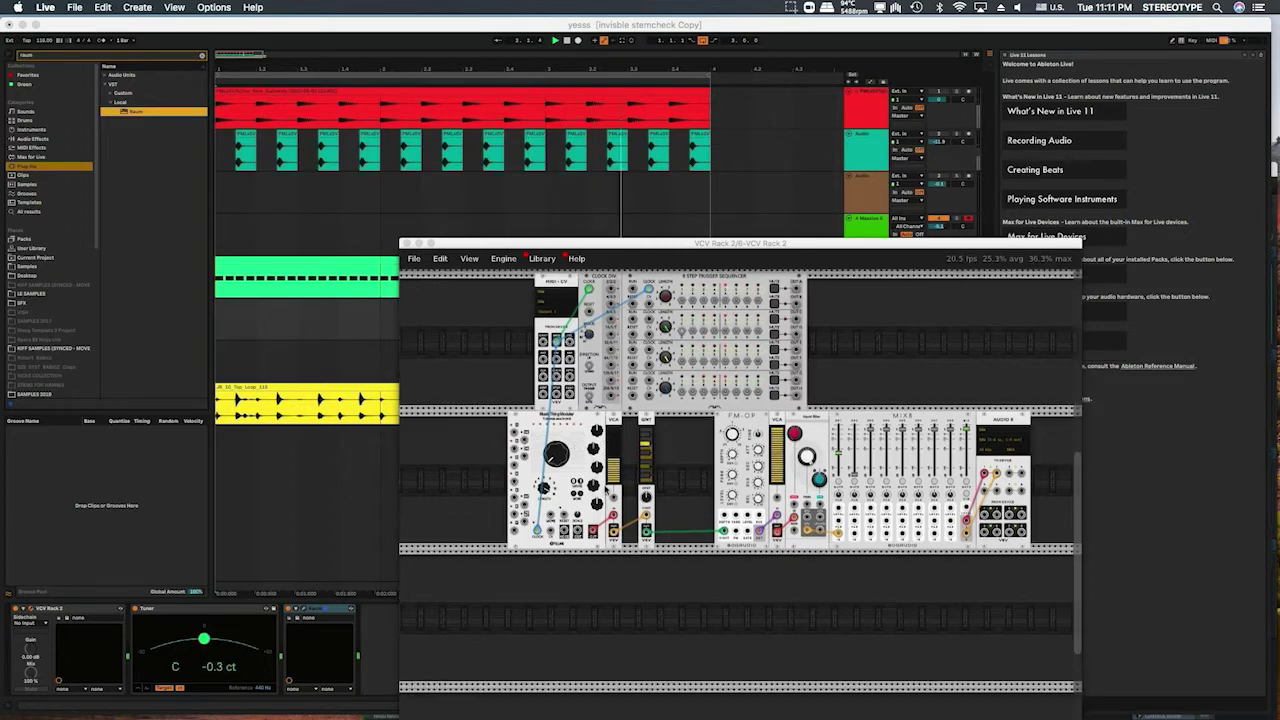
right_click(649, 556)
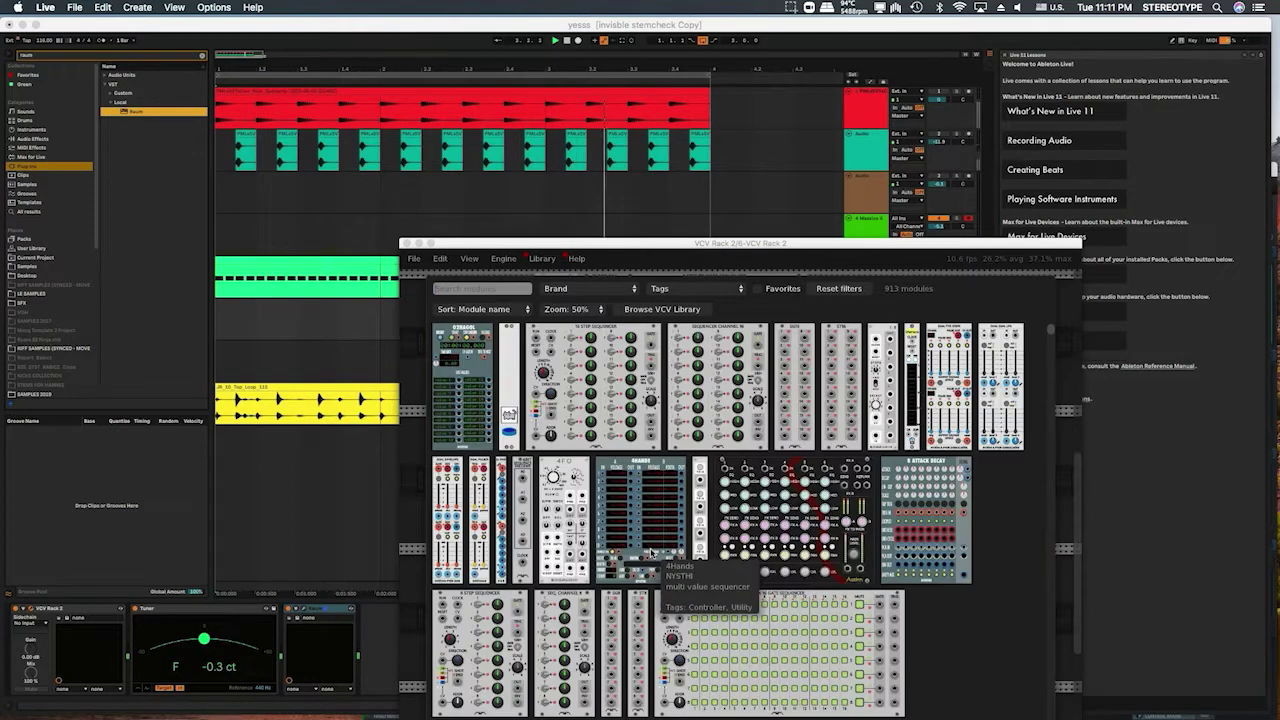
type("adsr")
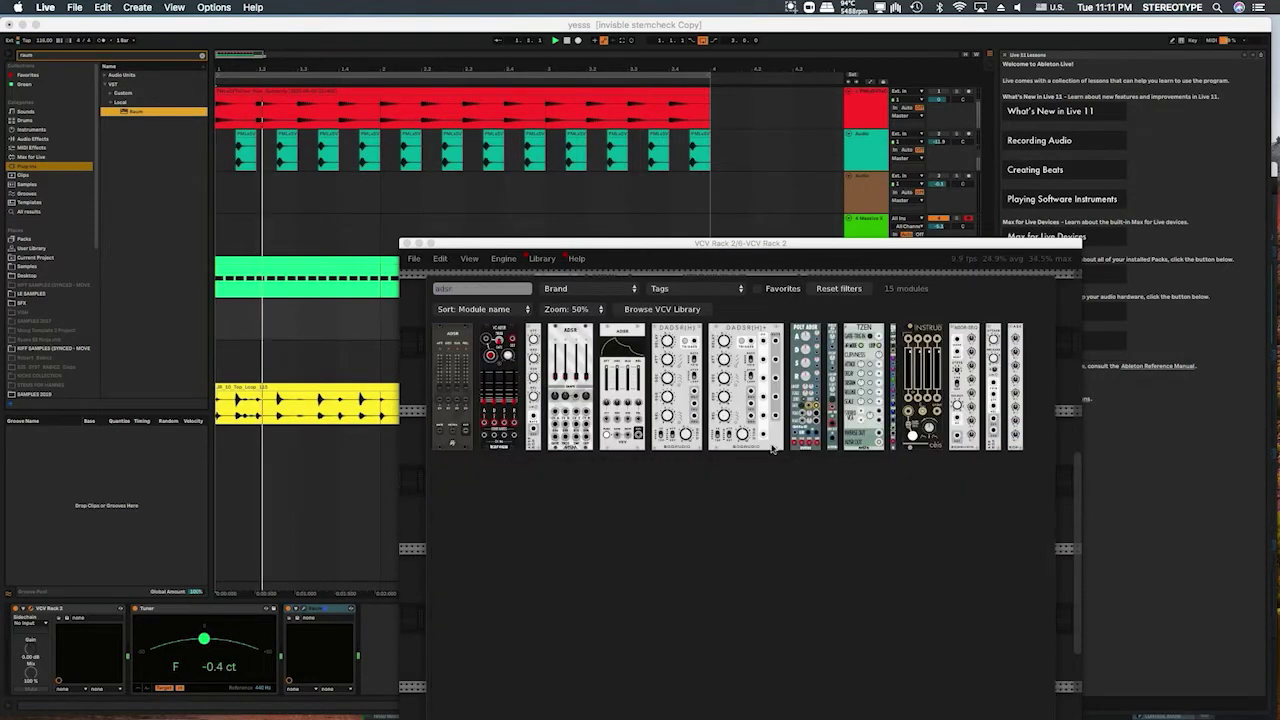
left_click(618, 345)
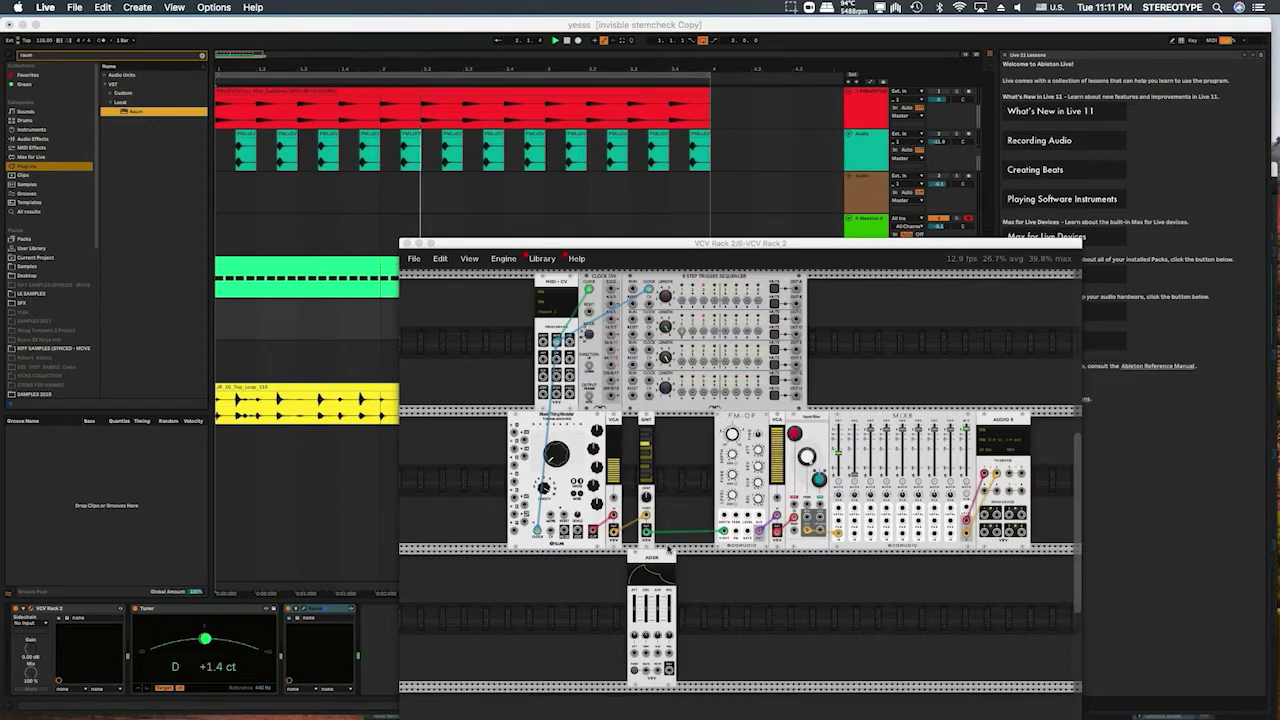
left_click_drag(663, 562, 679, 560)
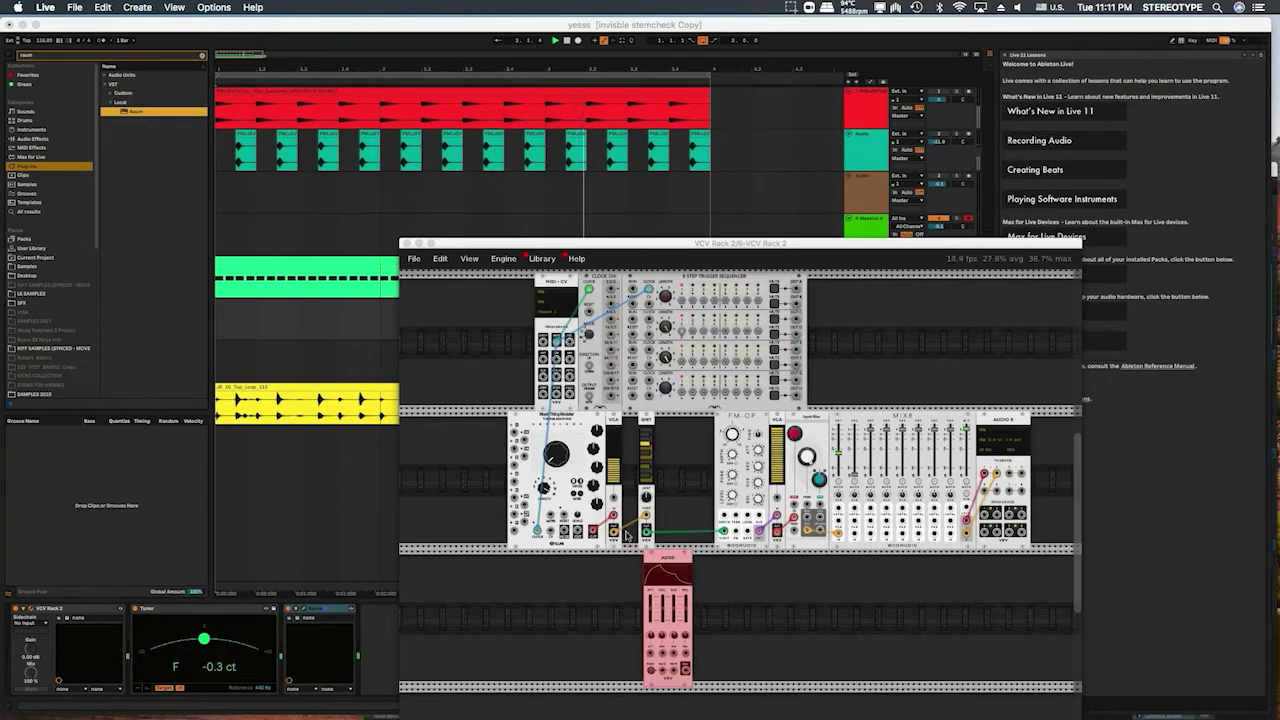
left_click(560, 591)
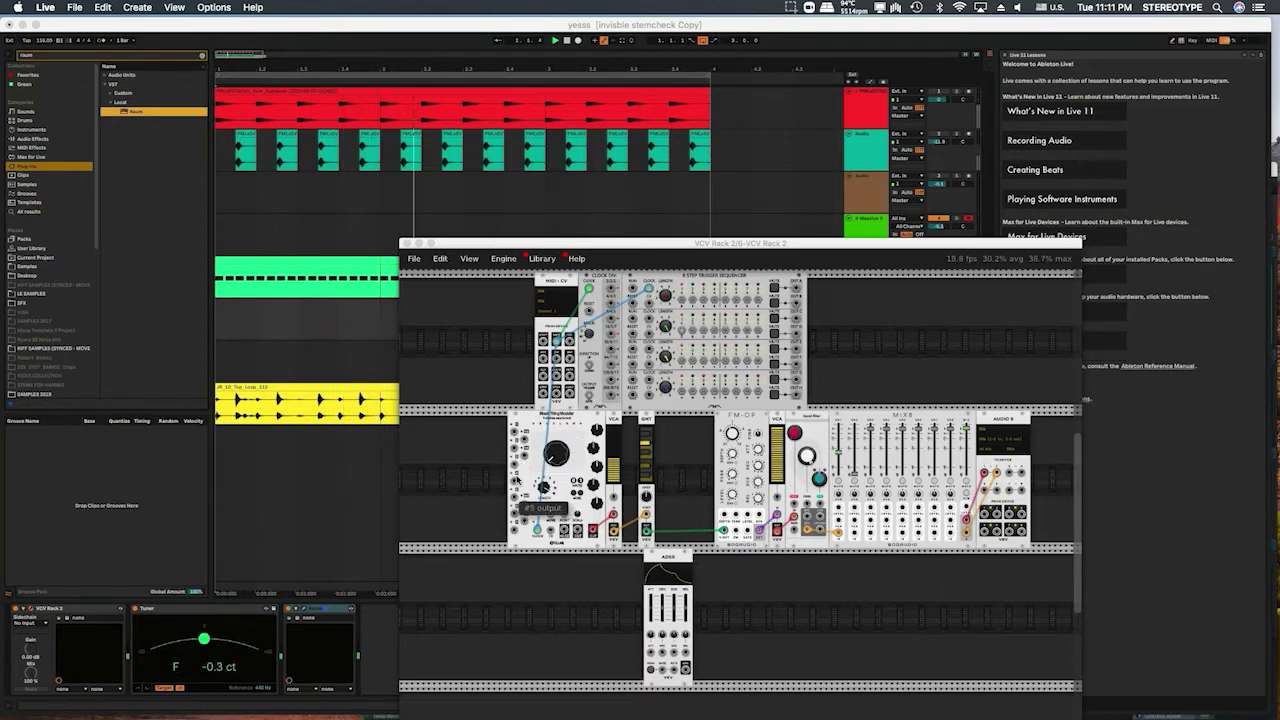
left_click_drag(527, 460, 657, 665)
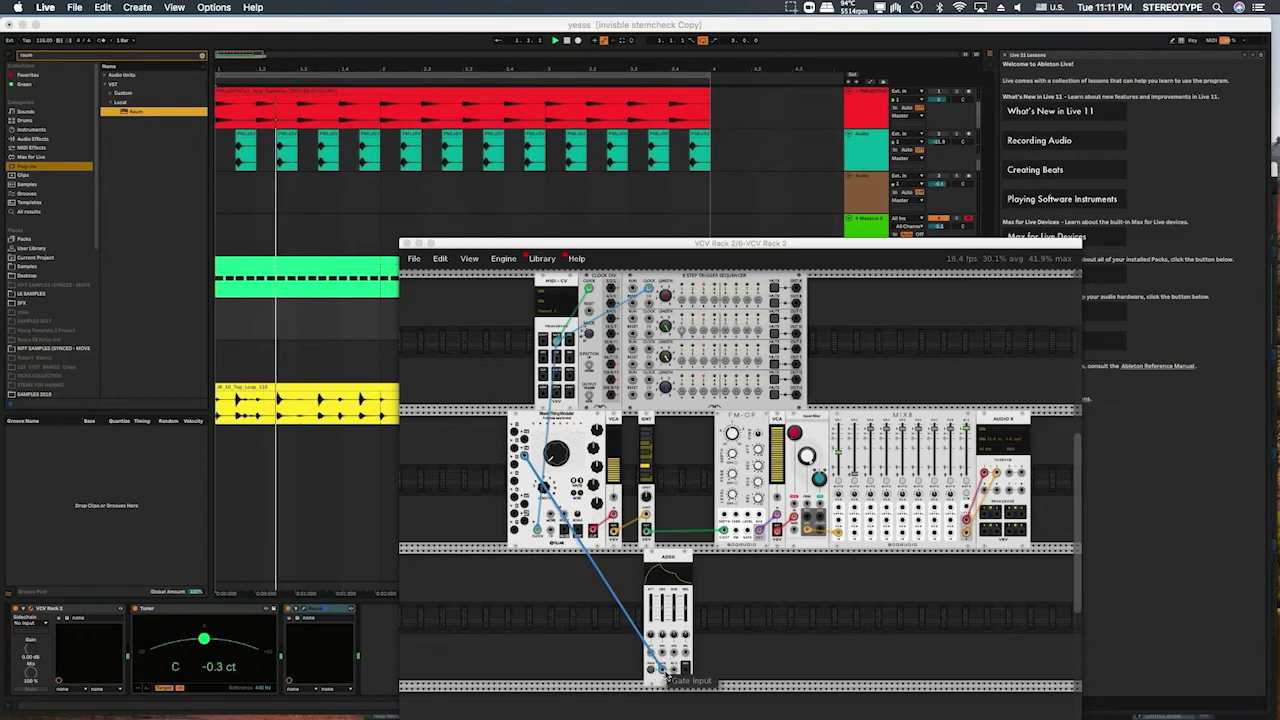
Shorten the ADSR's attack to its minimum and patch its envelope output into the CV input of the VCA after the FM-OP.
left_click(471, 259)
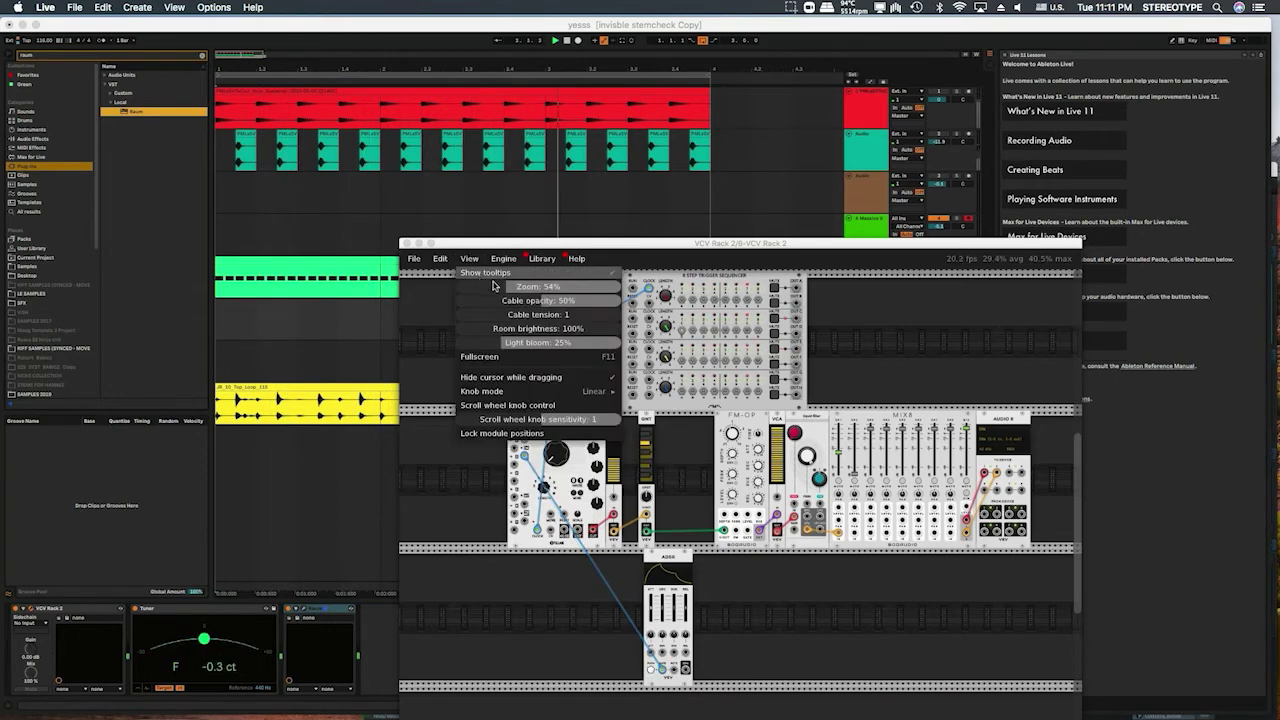
left_click_drag(521, 287, 595, 288)
left_click(636, 438)
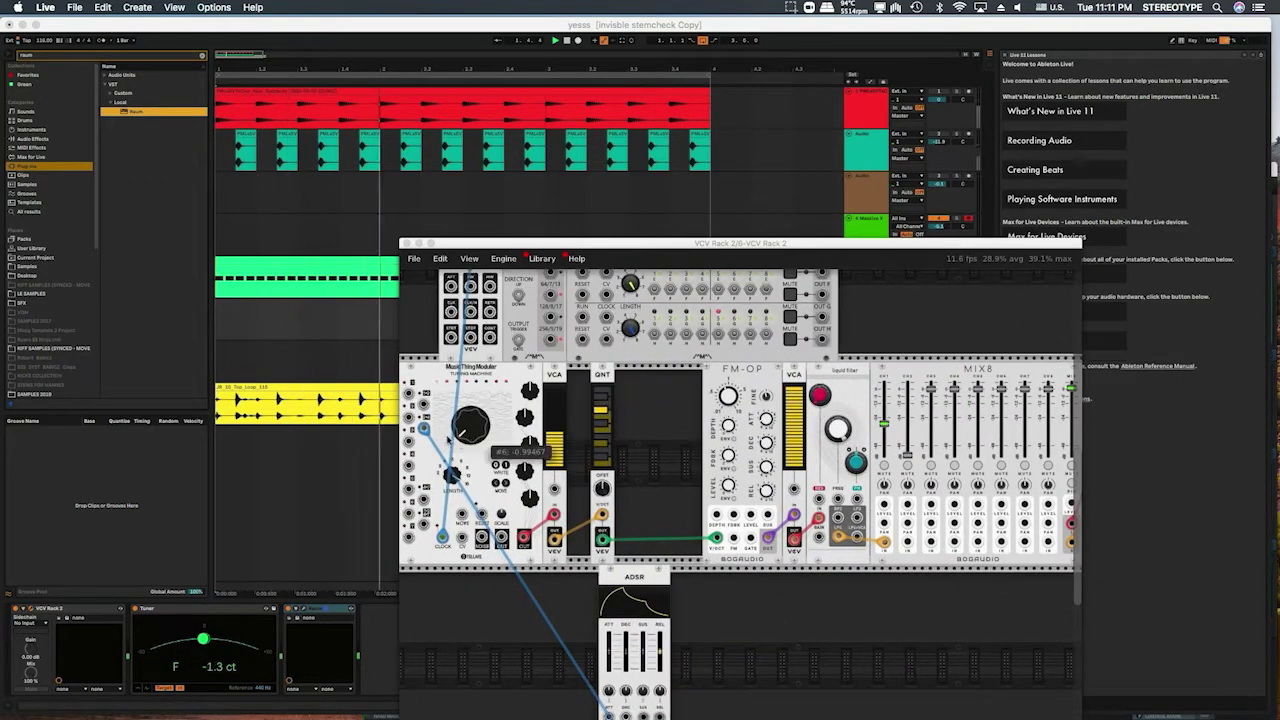
scroll(594, 492, "down", 3)
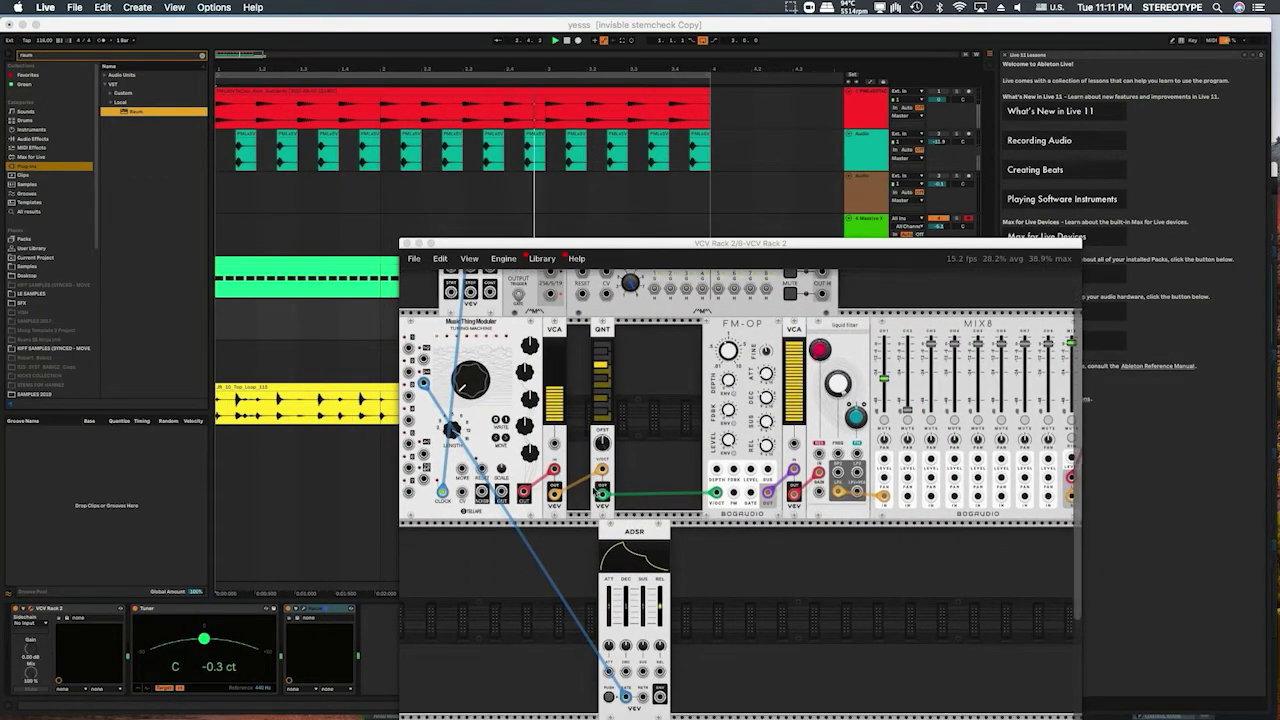
scroll(636, 492, "down", 4)
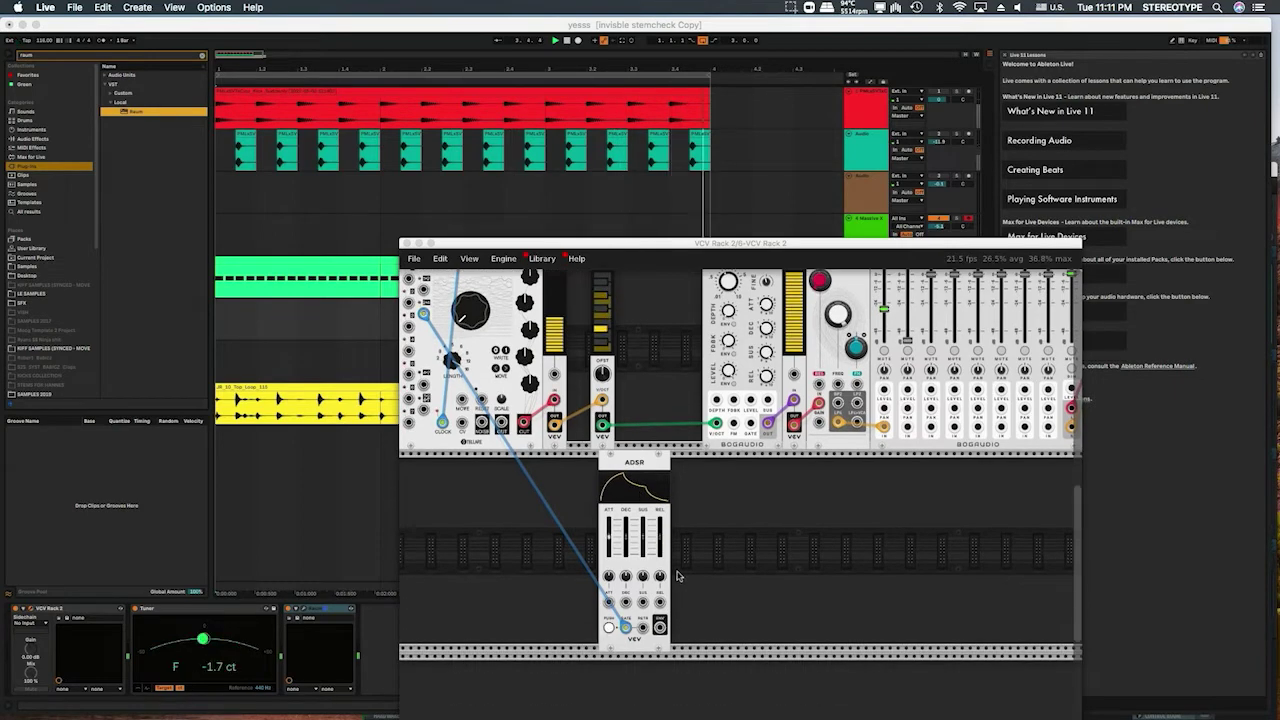
left_click_drag(608, 536, 608, 552)
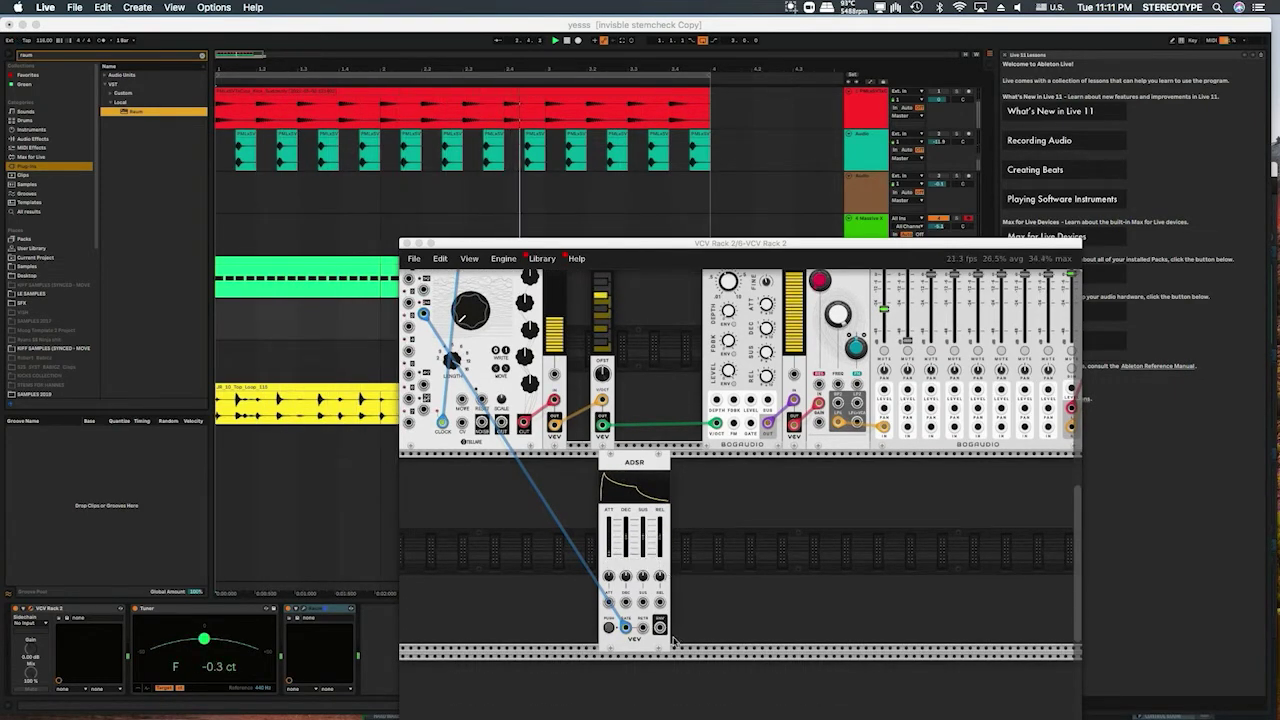
left_click_drag(660, 610, 793, 420)
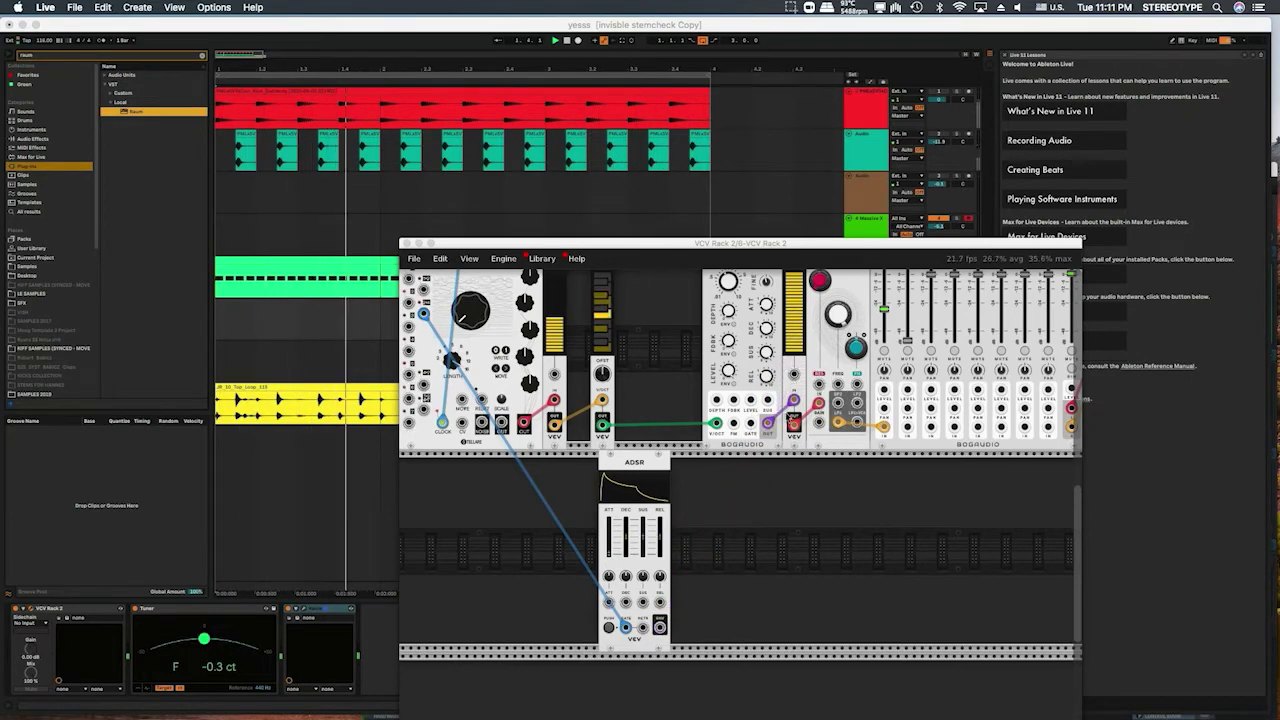
left_click_drag(660, 628, 793, 378)
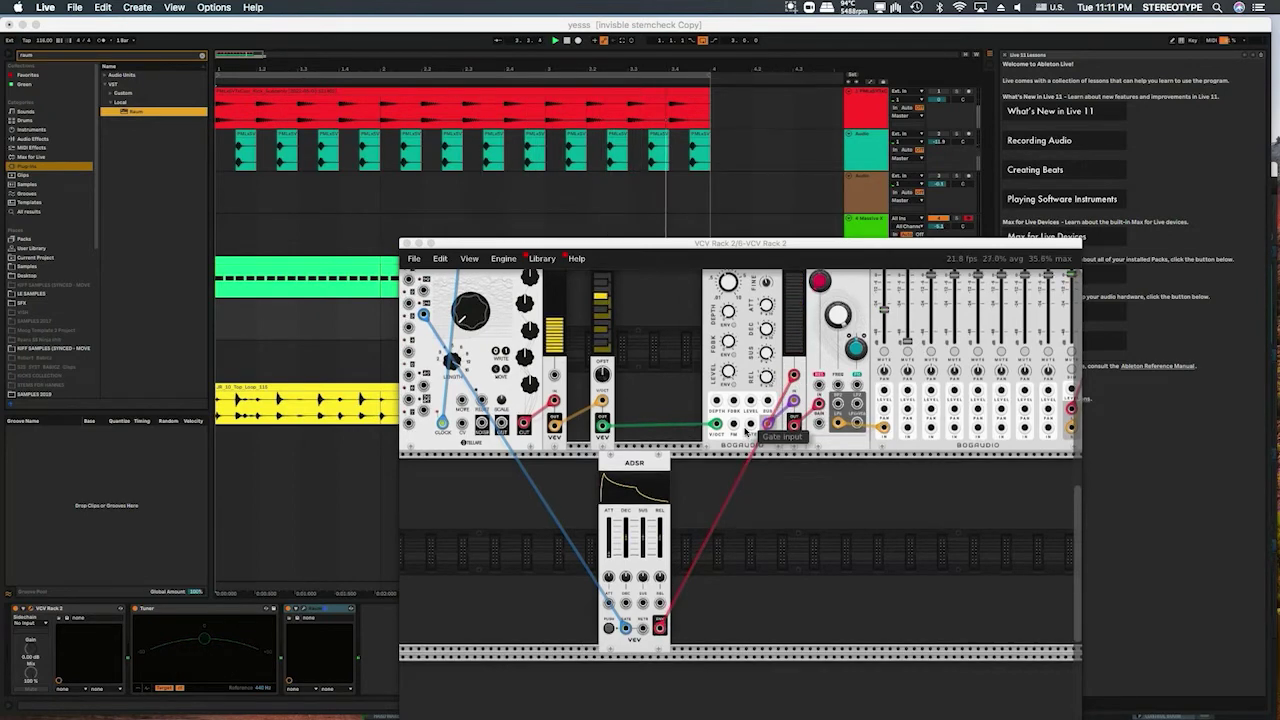
Place the Quantizer directly against the VCA beside the Turing Machine, and move the ADSR up into the same row next to it.
scroll(743, 430, "up", 3)
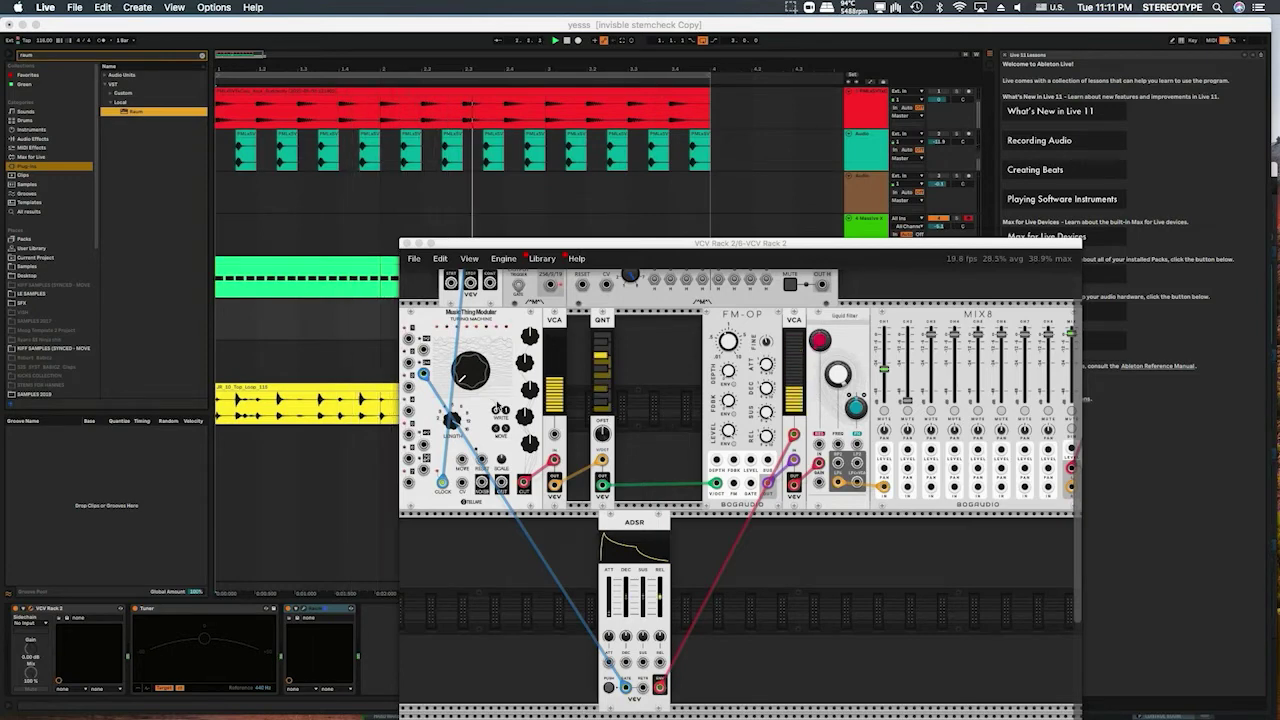
mouse_move(424, 374)
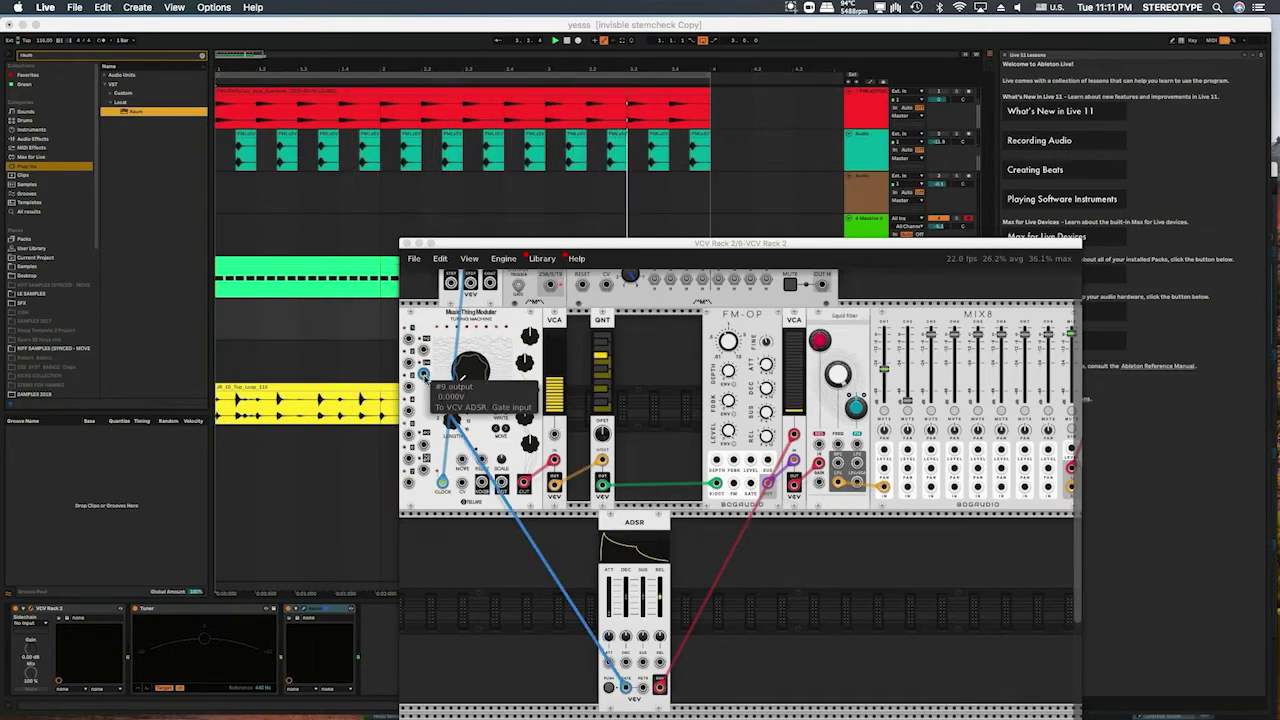
scroll(600, 420, "down", 1)
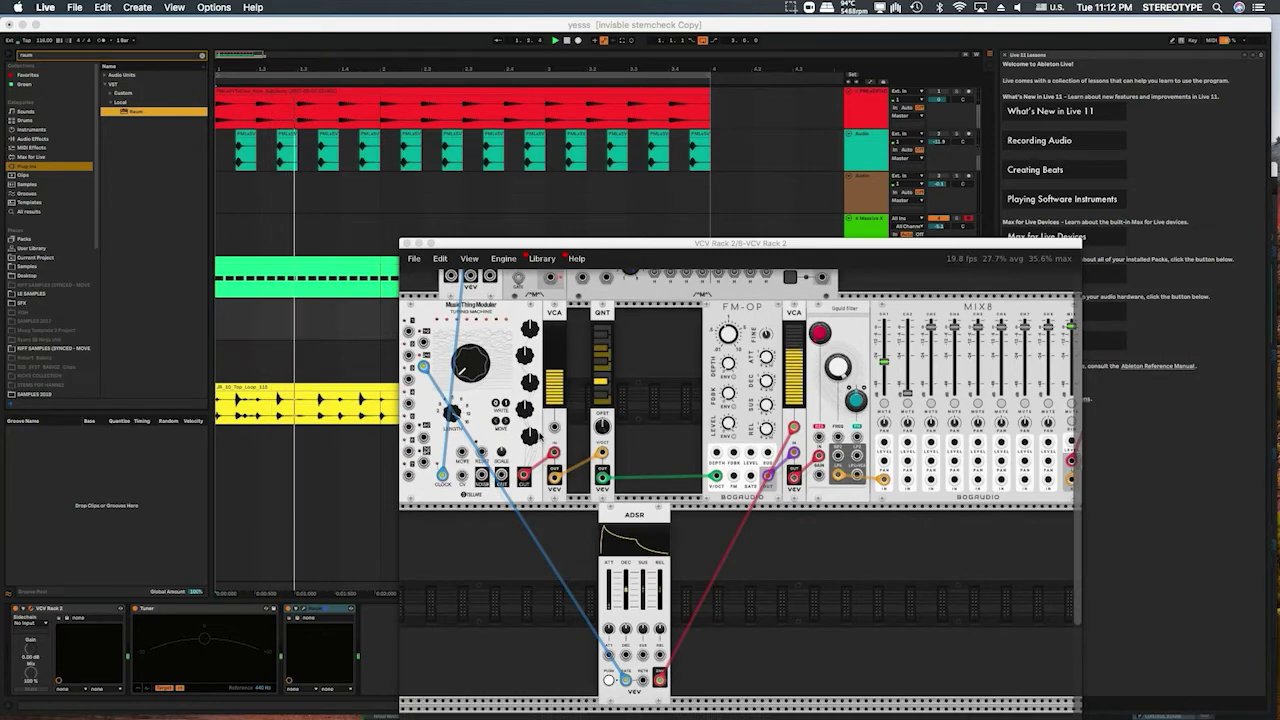
mouse_move(766, 436)
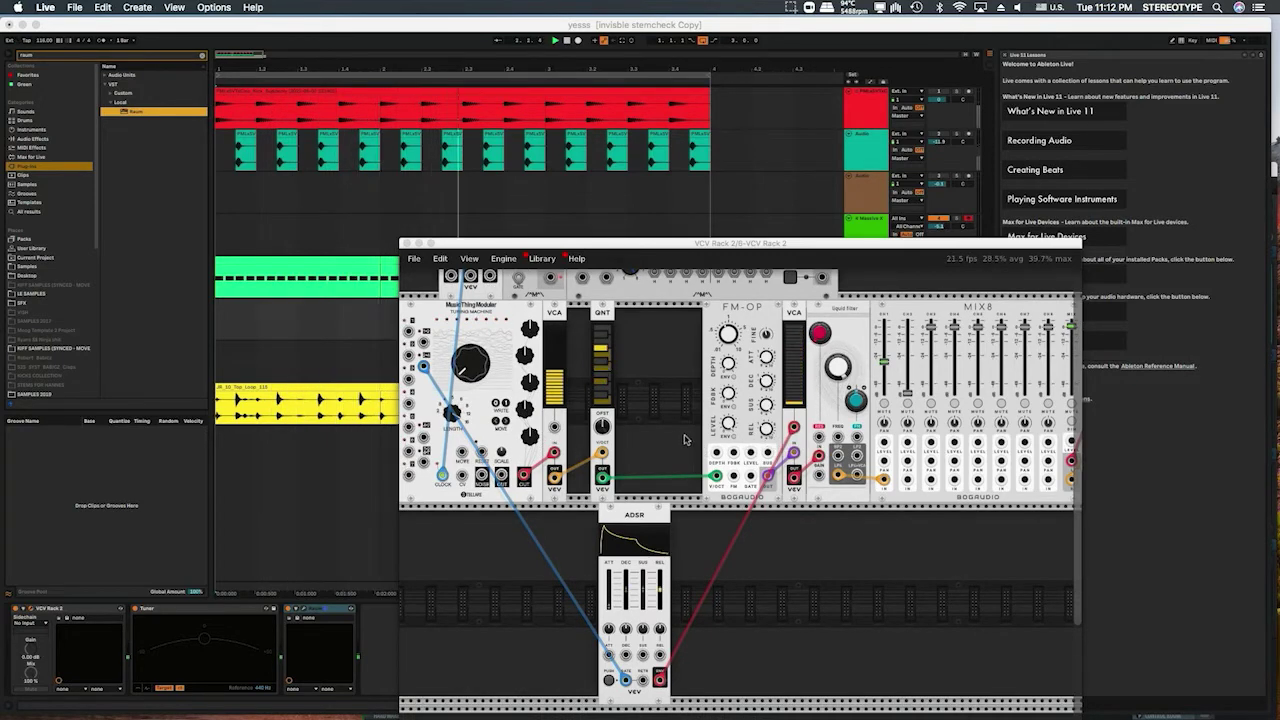
scroll(678, 434, "down", 1)
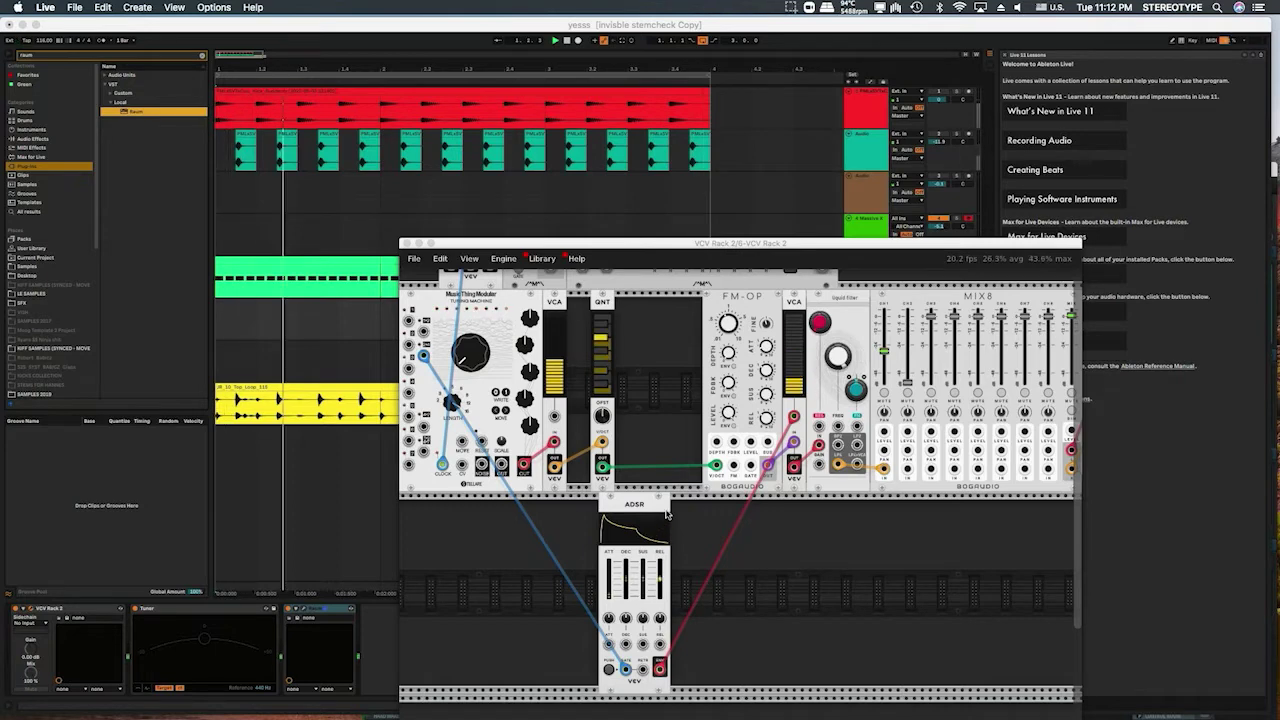
scroll(660, 505, "down", 2)
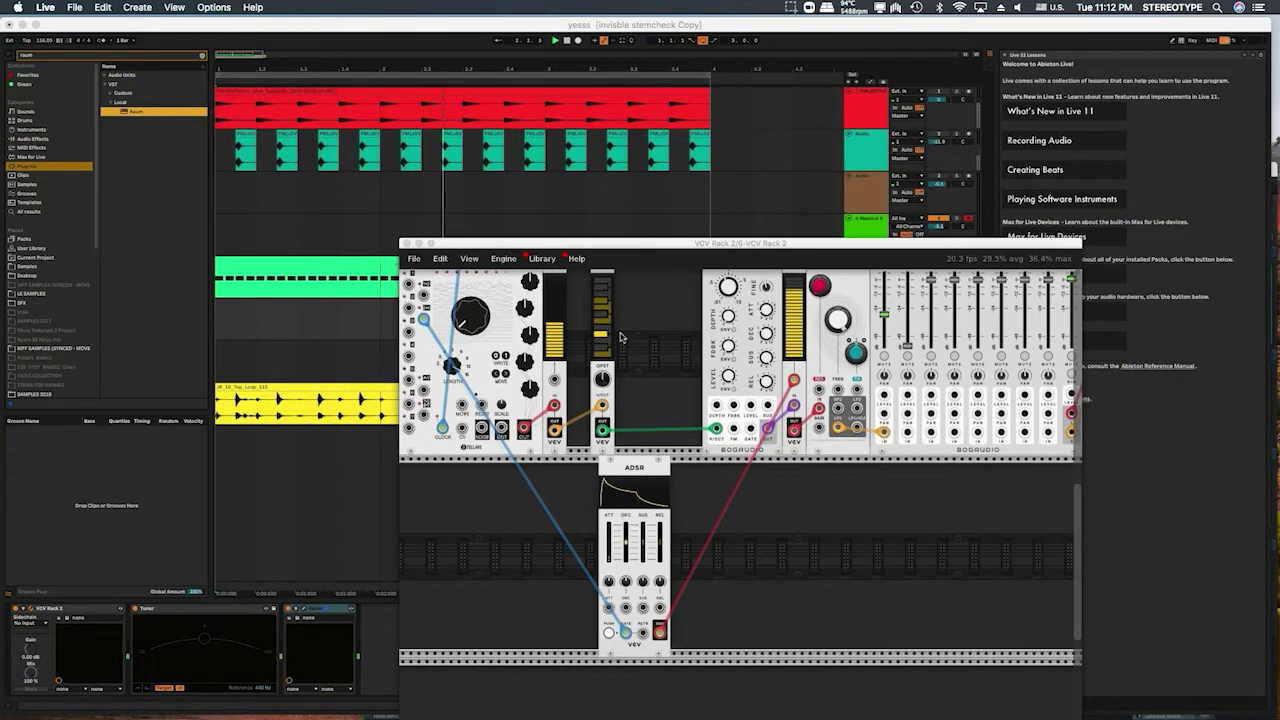
scroll(617, 328, "up", 3)
left_click_drag(598, 321, 577, 320)
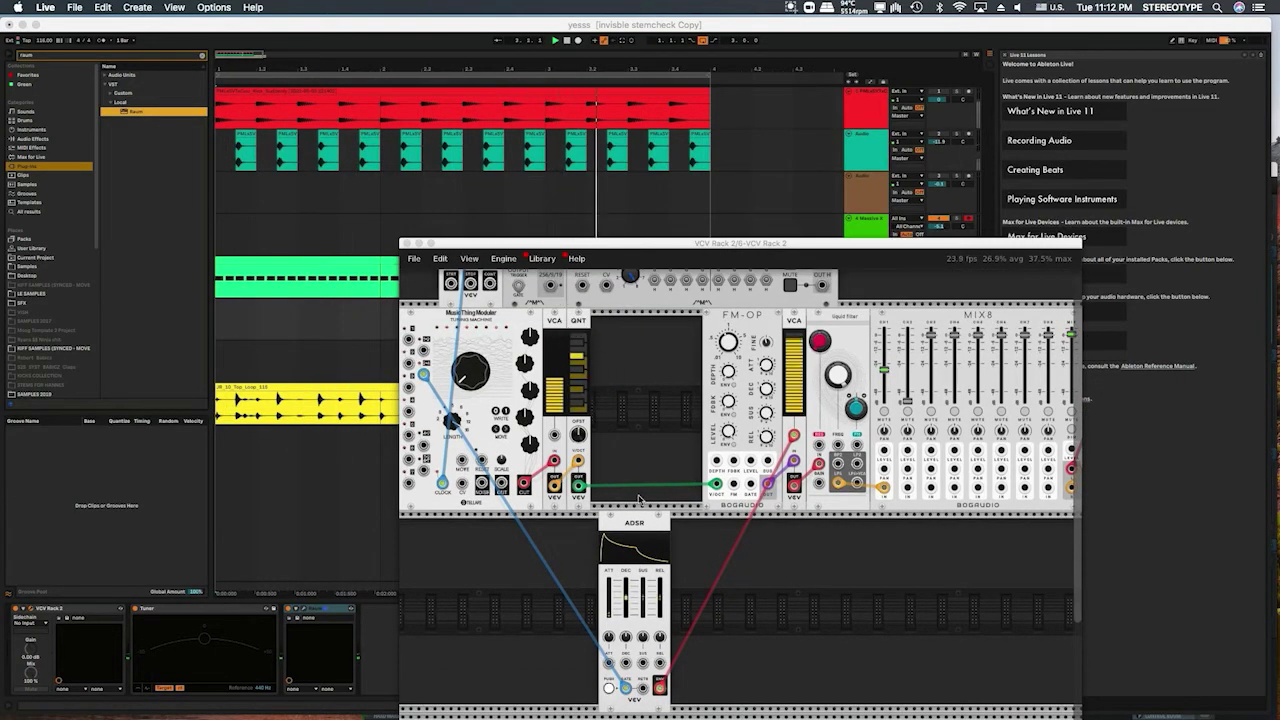
left_click_drag(634, 697, 634, 497)
left_click_drag(625, 442, 616, 442)
scroll(617, 437, "up", 5)
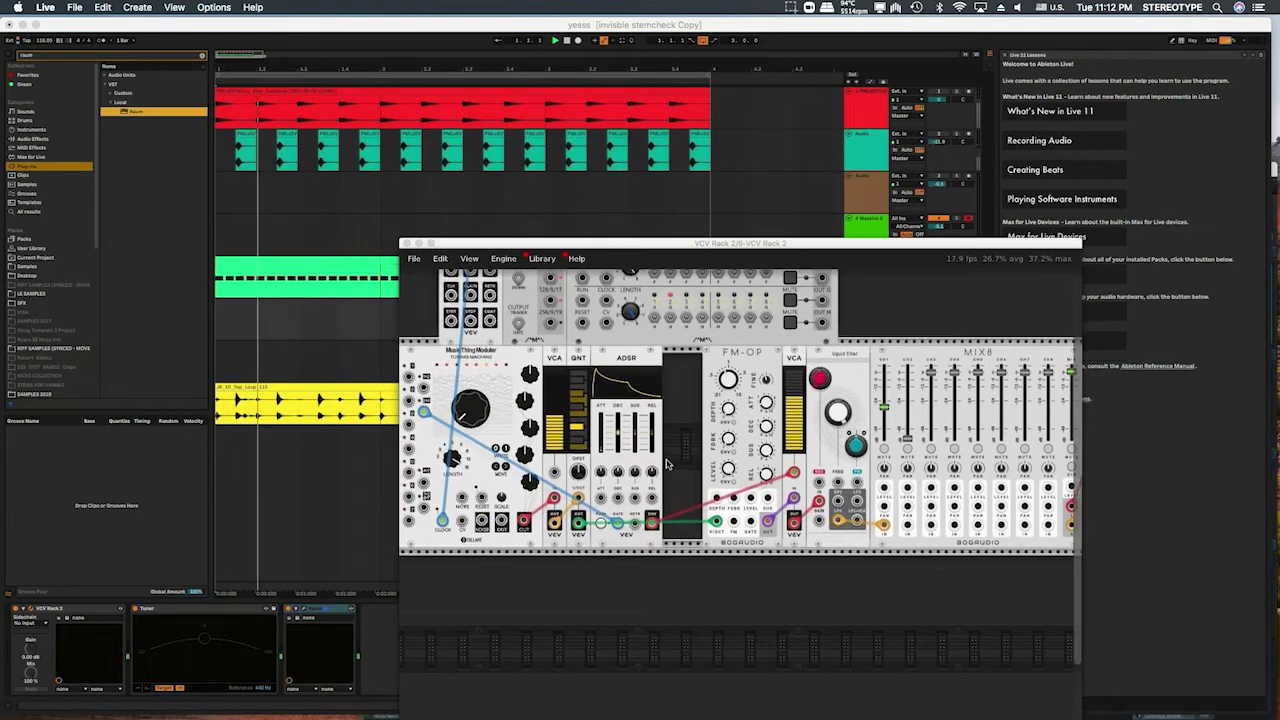
Raise the FM-OP's feedback to about 23%, and bring it back down slightly.
scroll(660, 458, "down", 1)
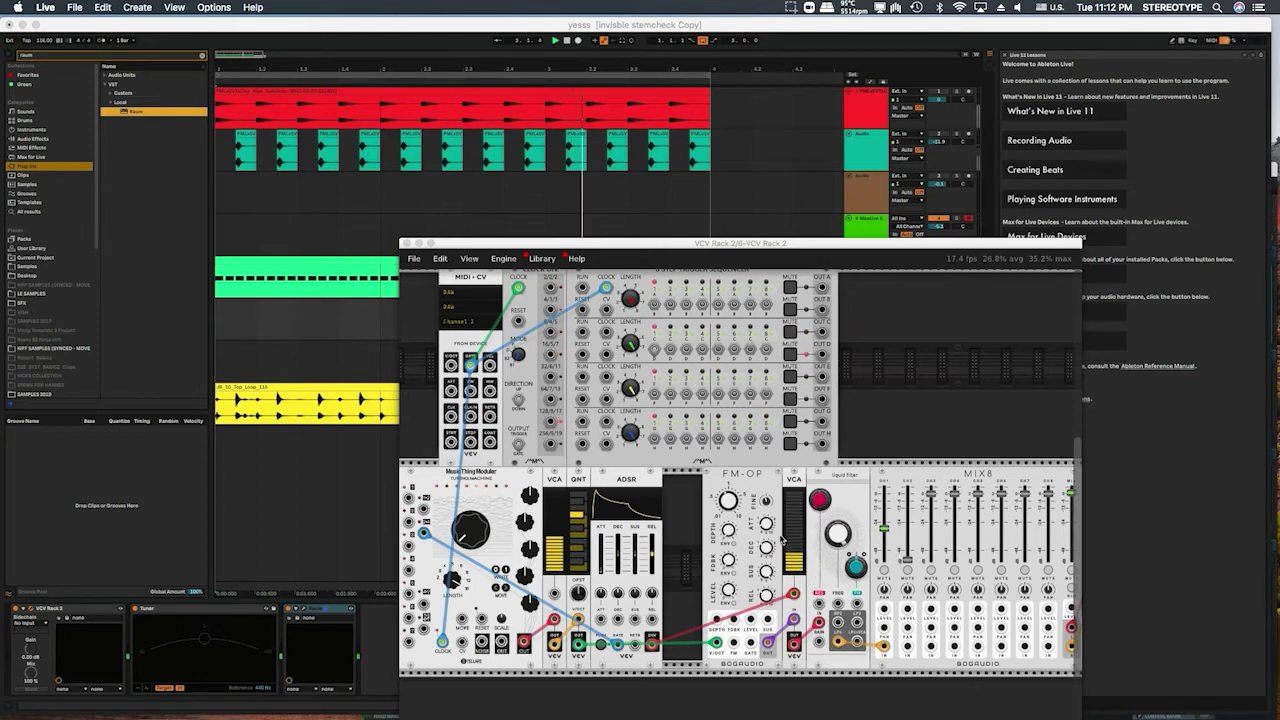
left_click_drag(728, 560, 728, 544)
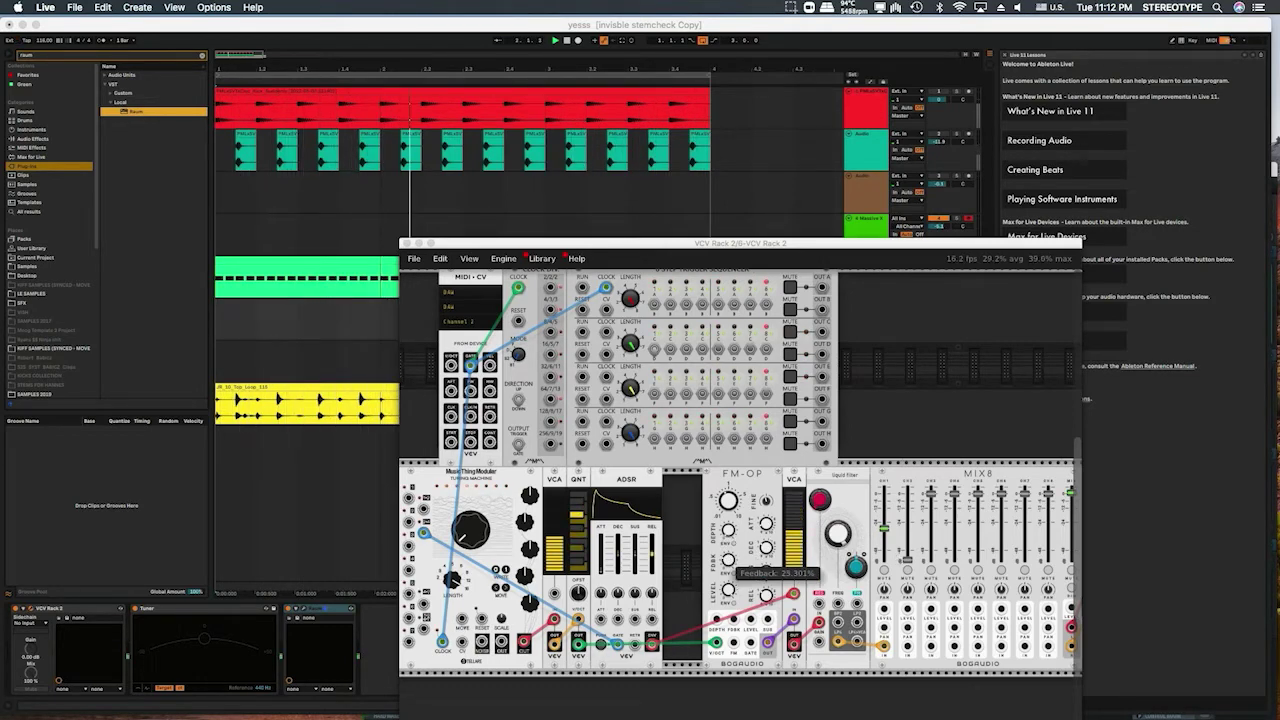
left_click_drag(728, 544, 728, 548)
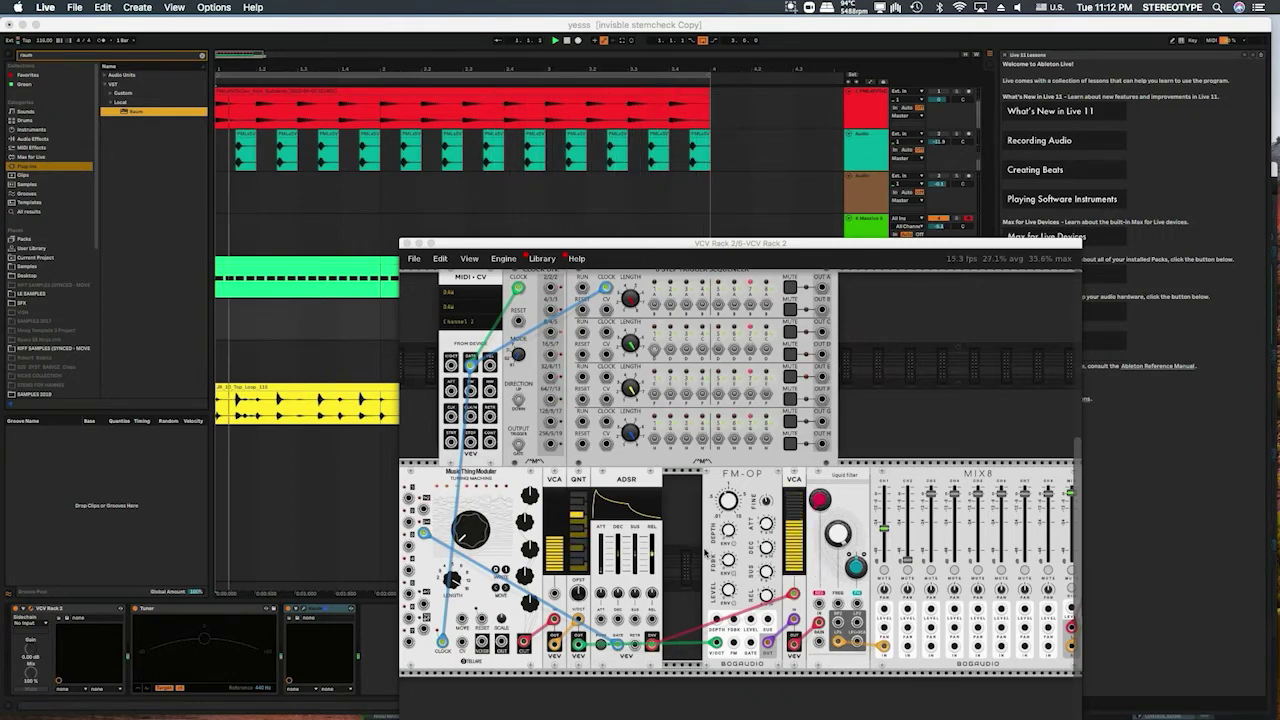
Set the ADSR's release to about 337 ms.
scroll(738, 533, "down", 3)
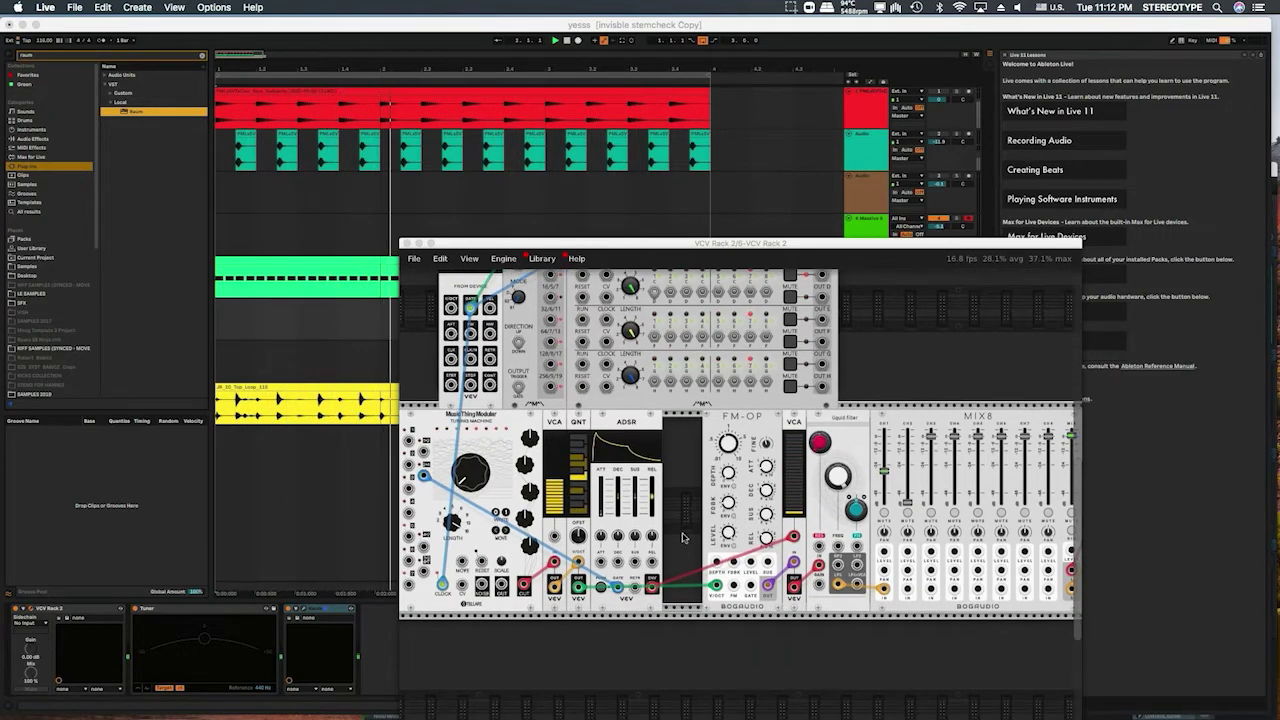
scroll(700, 530, "down", 1)
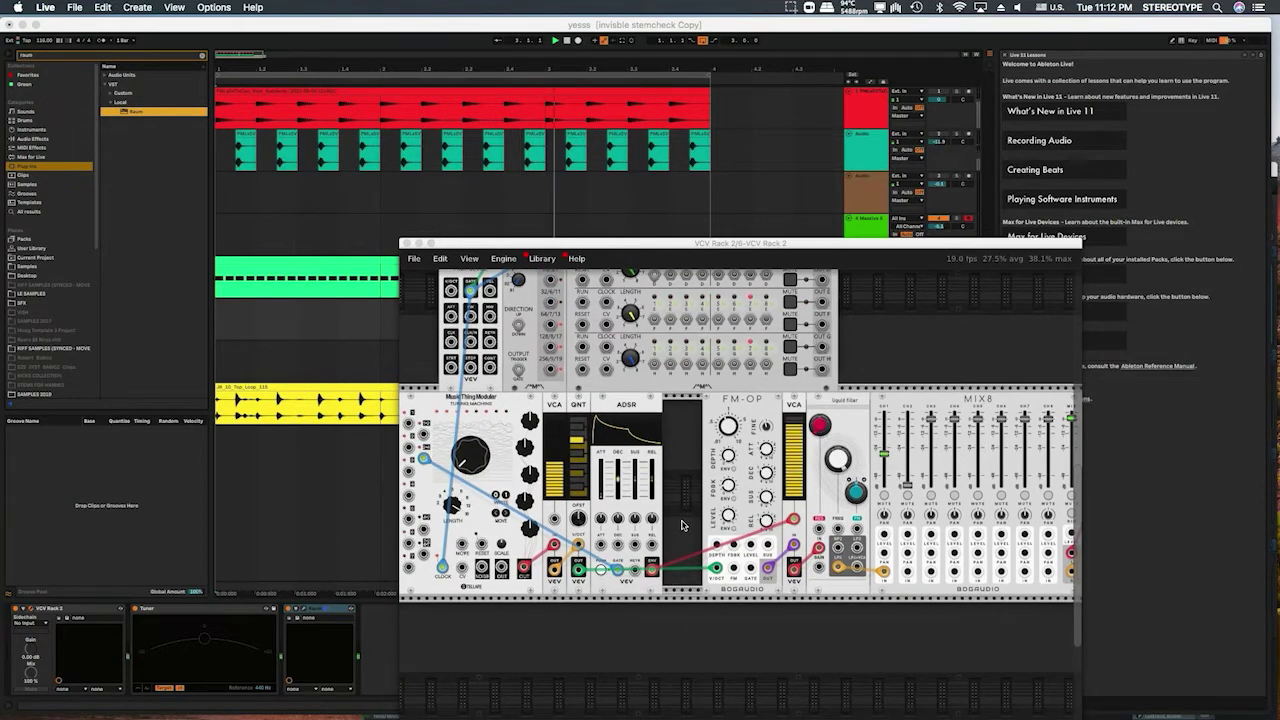
mouse_move(650, 487)
left_click_drag(650, 487, 650, 470)
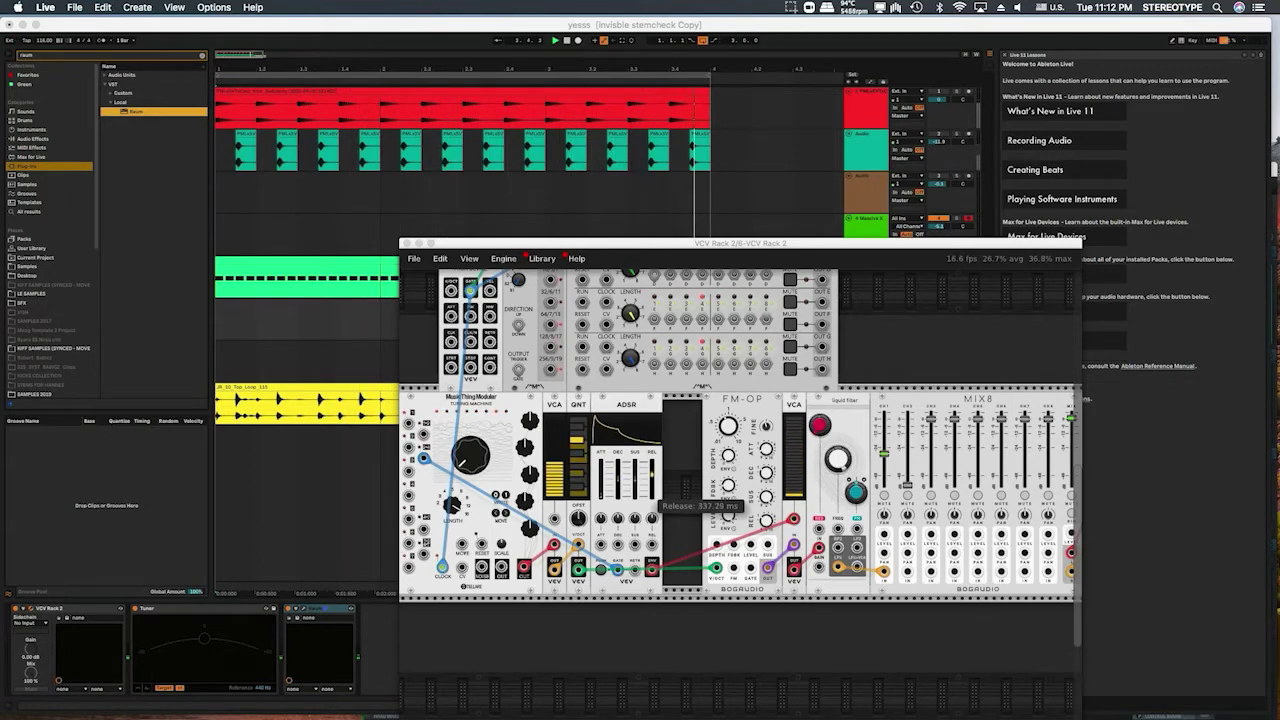
scroll(673, 488, "up", 1)
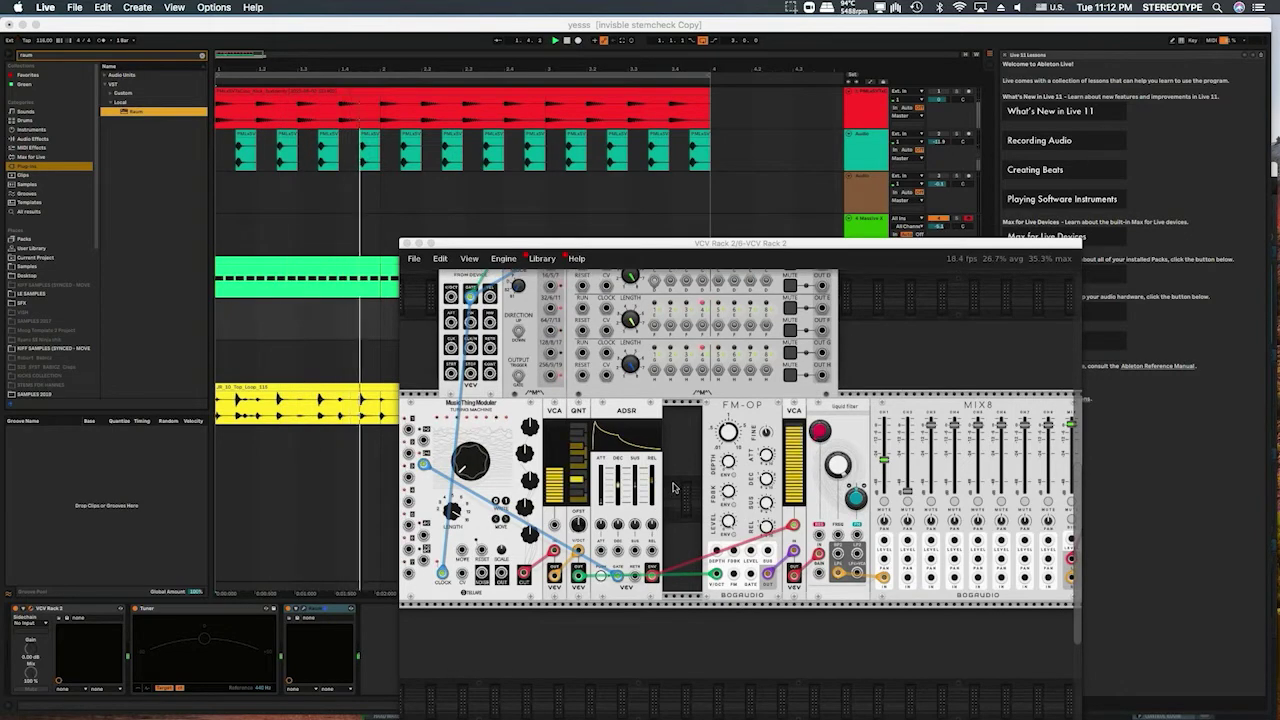
scroll(673, 488, "up", 3)
scroll(673, 488, "down", 4)
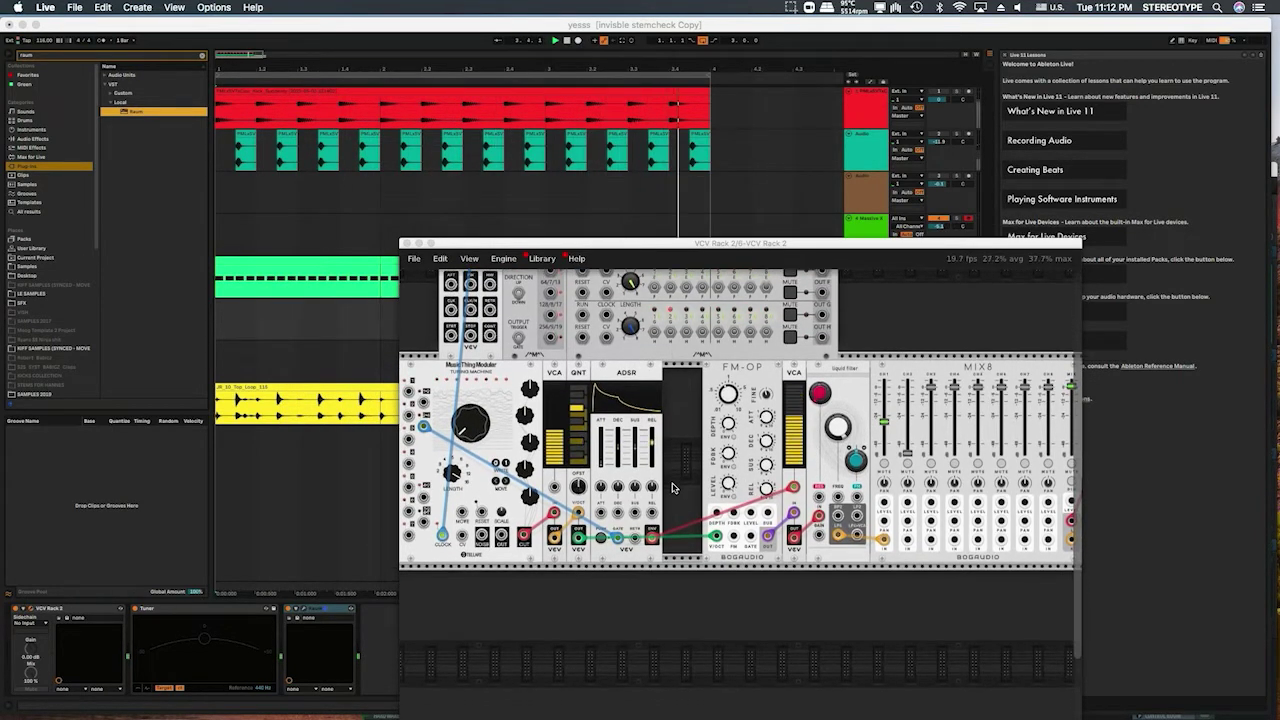
scroll(673, 488, "down", 1)
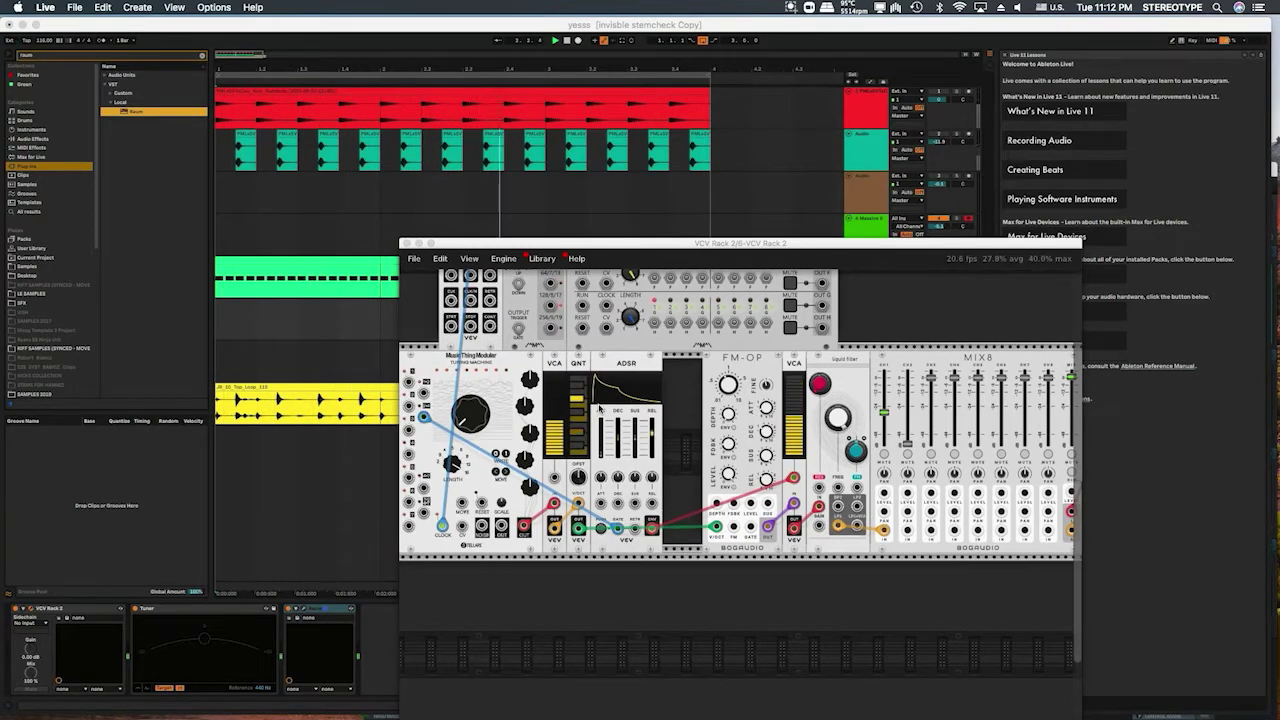
Turn the Turing Machine's main knob to about the centre to randomise the sequence, and bring it back to its minimum to lock it.
mouse_move(483, 421)
left_mouse_down()
mouse_move(483, 455)
mouse_move(483, 425)
mouse_move(483, 437)
left_mouse_up()
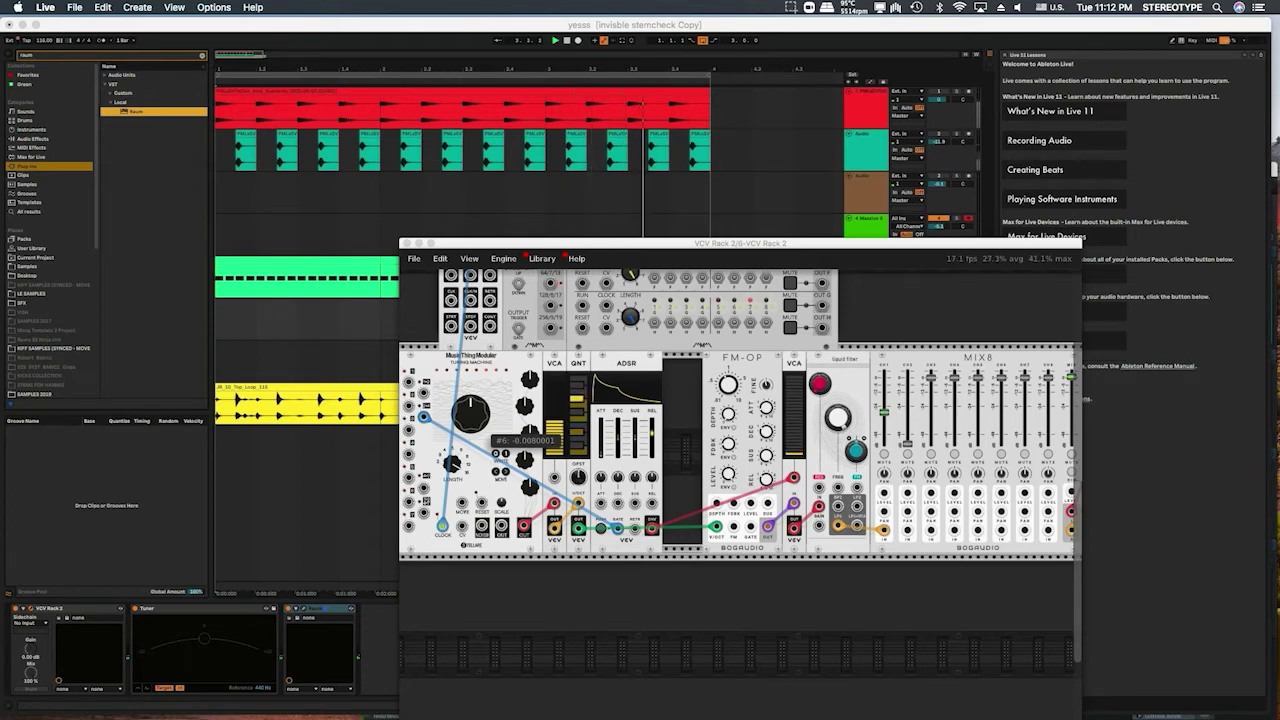
left_click_drag(483, 412, 483, 412)
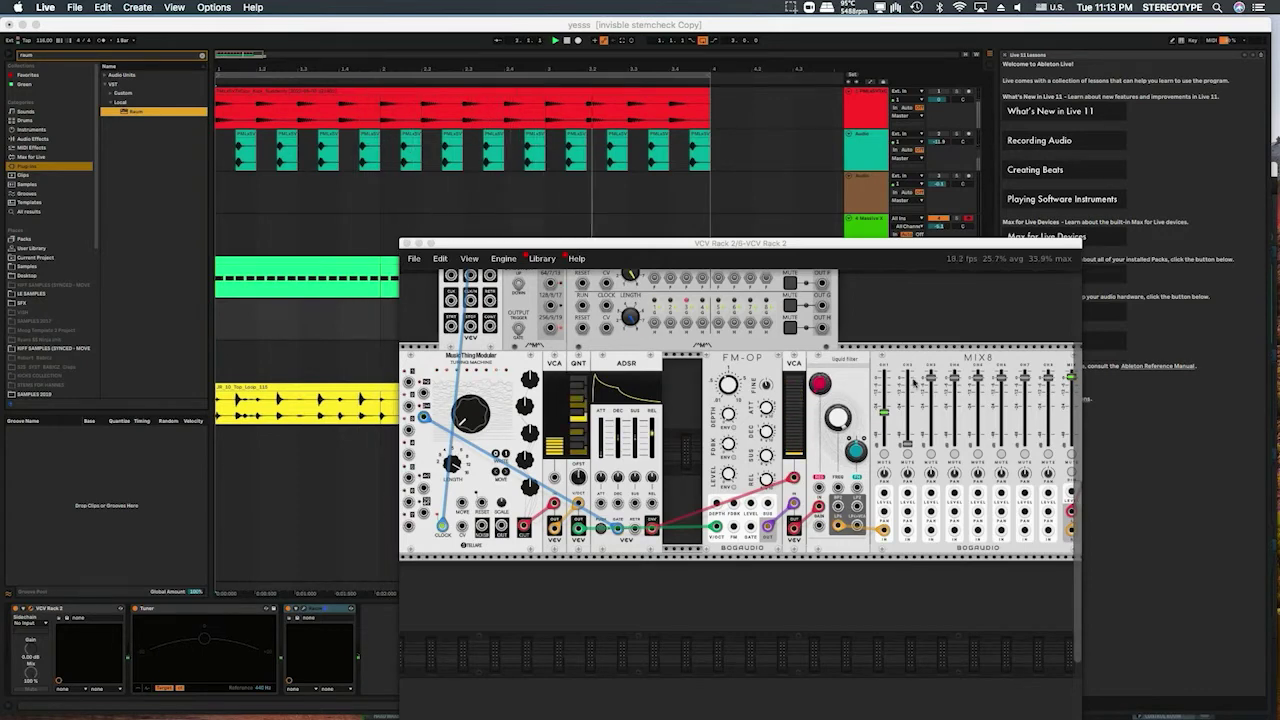
scroll(700, 440, "up", 3)
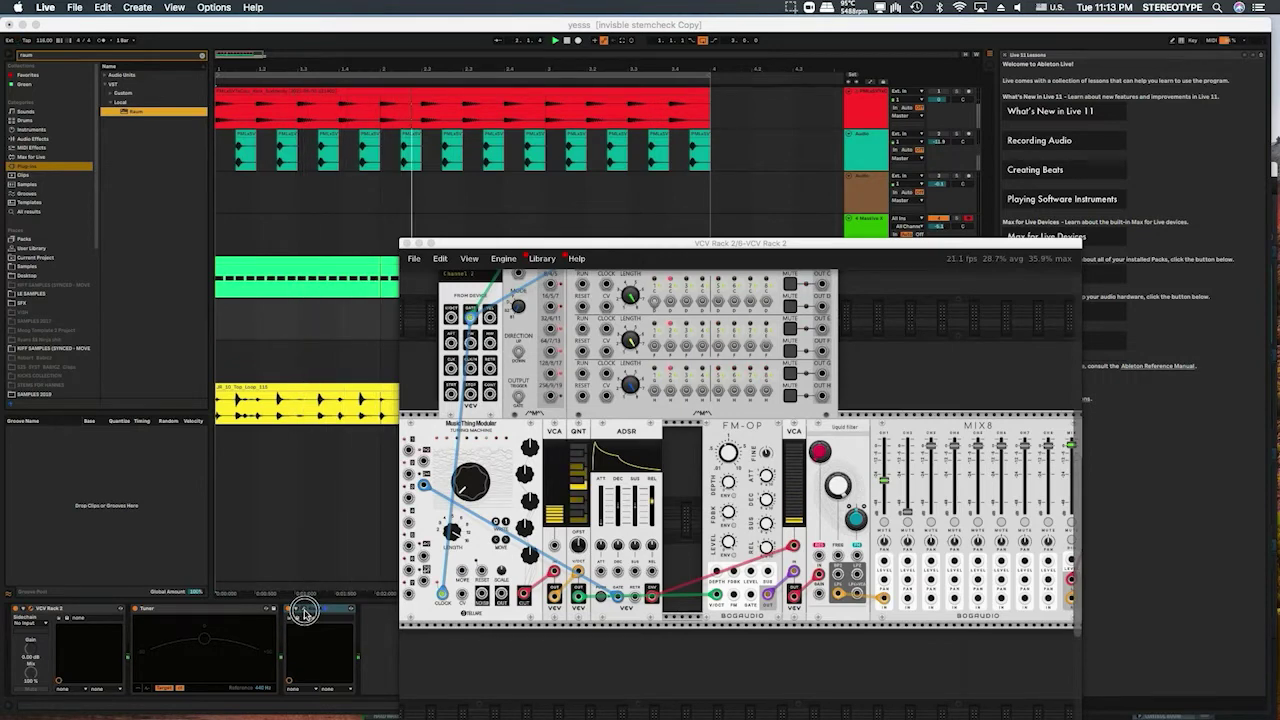
Open the Raum reverb's window, raise its Mix slightly, and close the window.
left_click(304, 611)
left_click(305, 612)
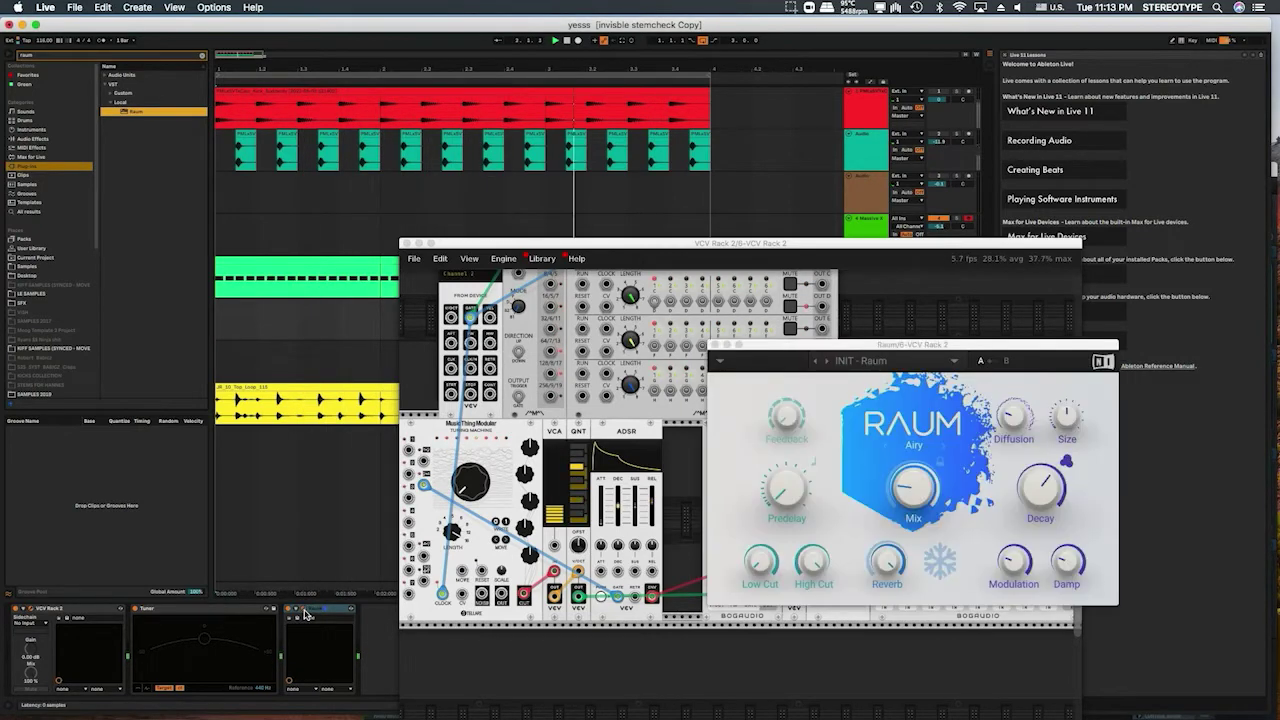
left_click(915, 483)
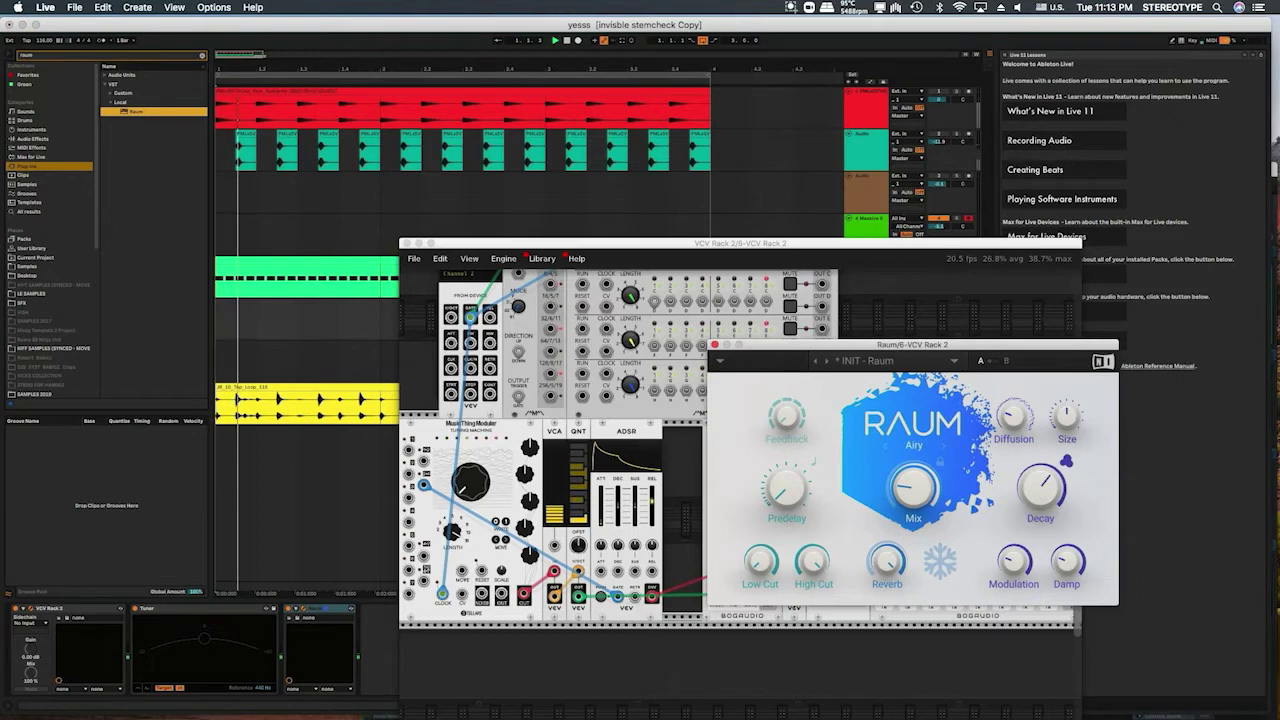
left_click_drag(915, 483, 915, 420)
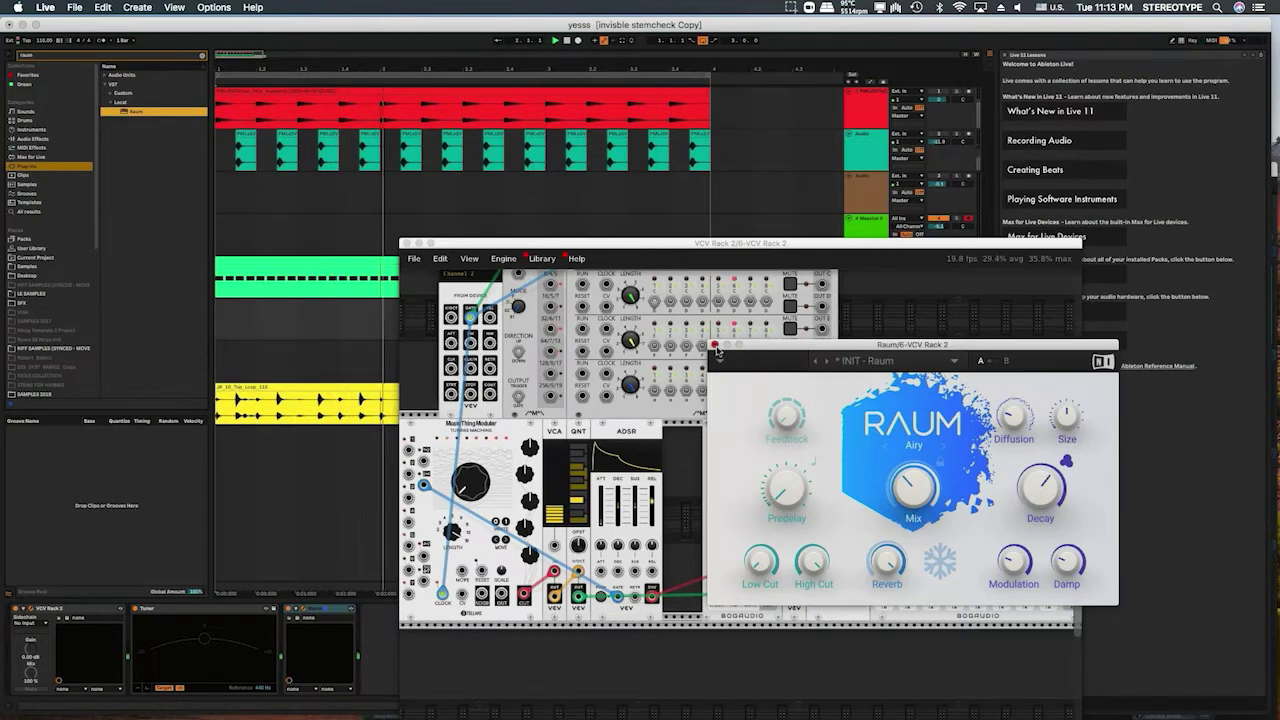
left_click(714, 346)
Sweep the frequency of the liquid filter before the mixer downward.
scroll(707, 471, "down", 2)
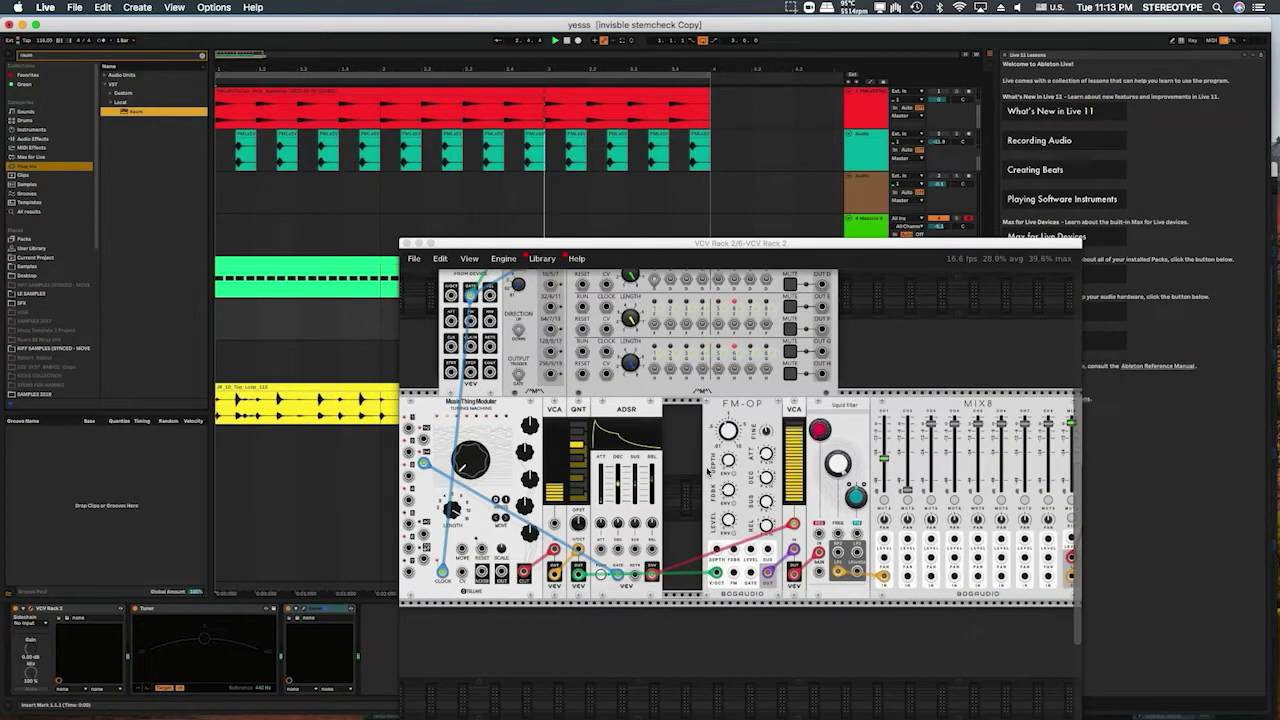
mouse_move(855, 494)
left_click_drag(838, 462, 838, 582)
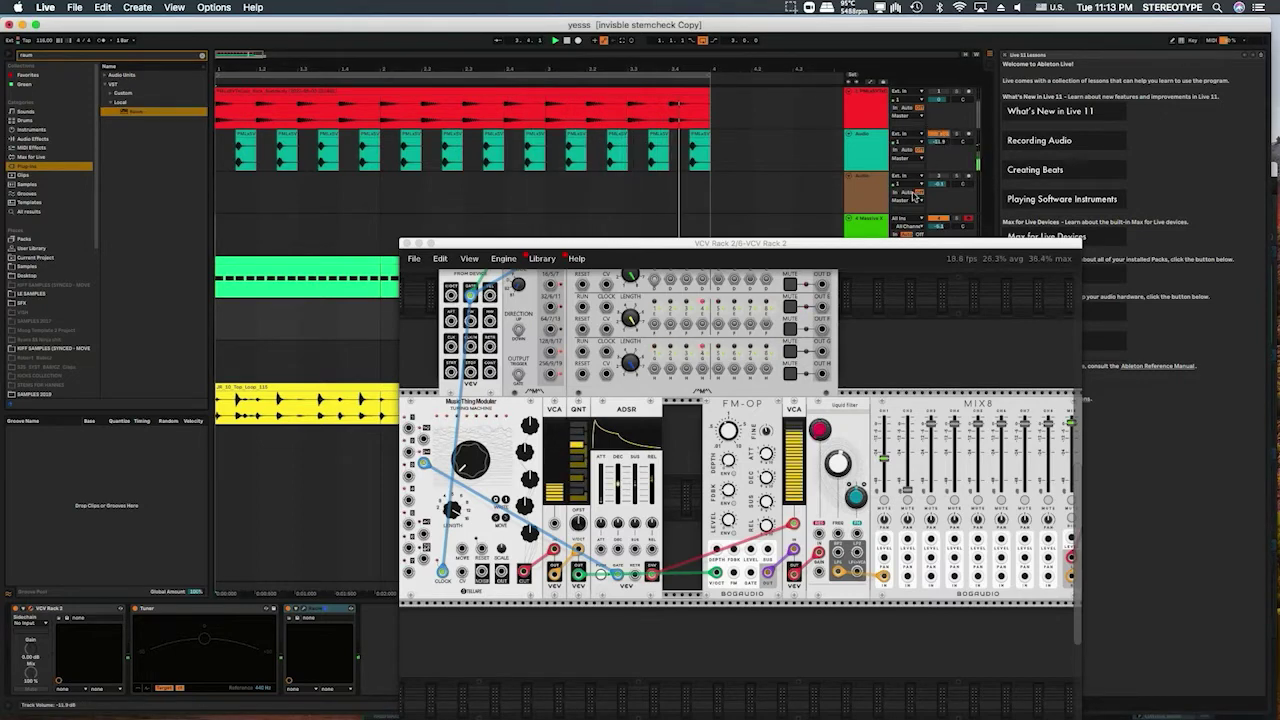
Select the Massive X track and lower its volume, and raise the first channel fader of the MIX8 slightly.
left_click(879, 226)
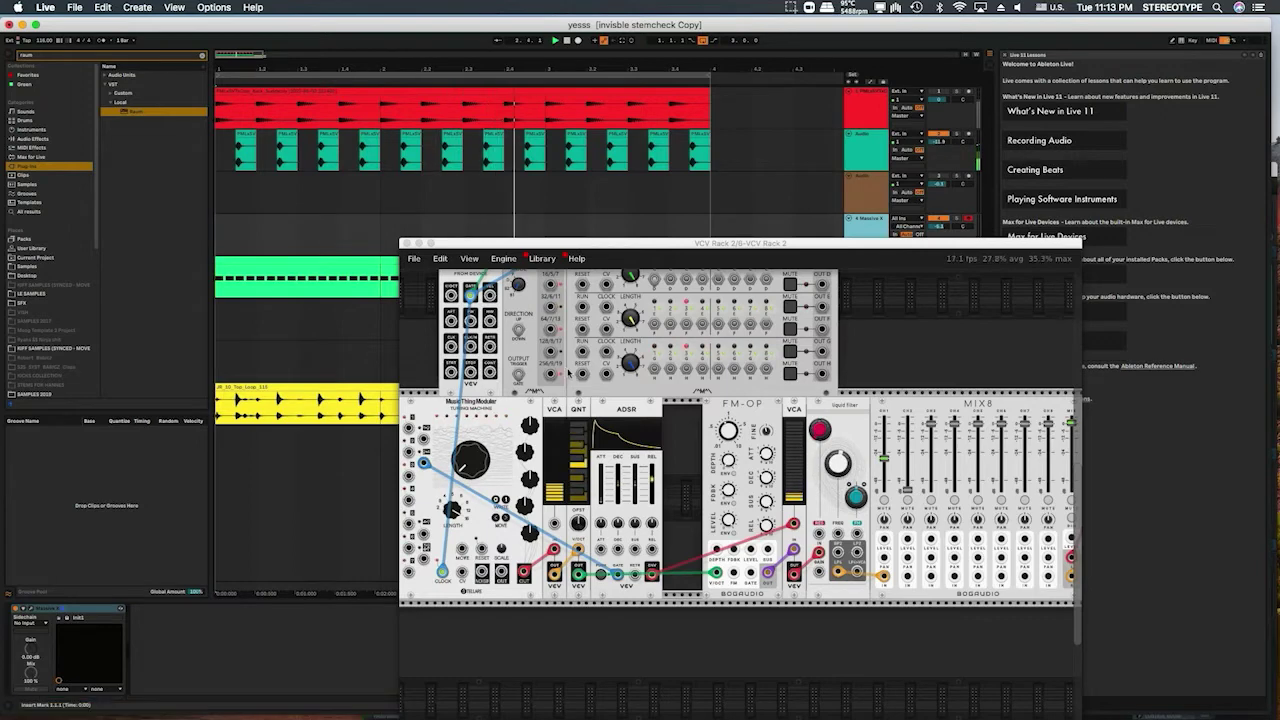
scroll(642, 459, "up", 5)
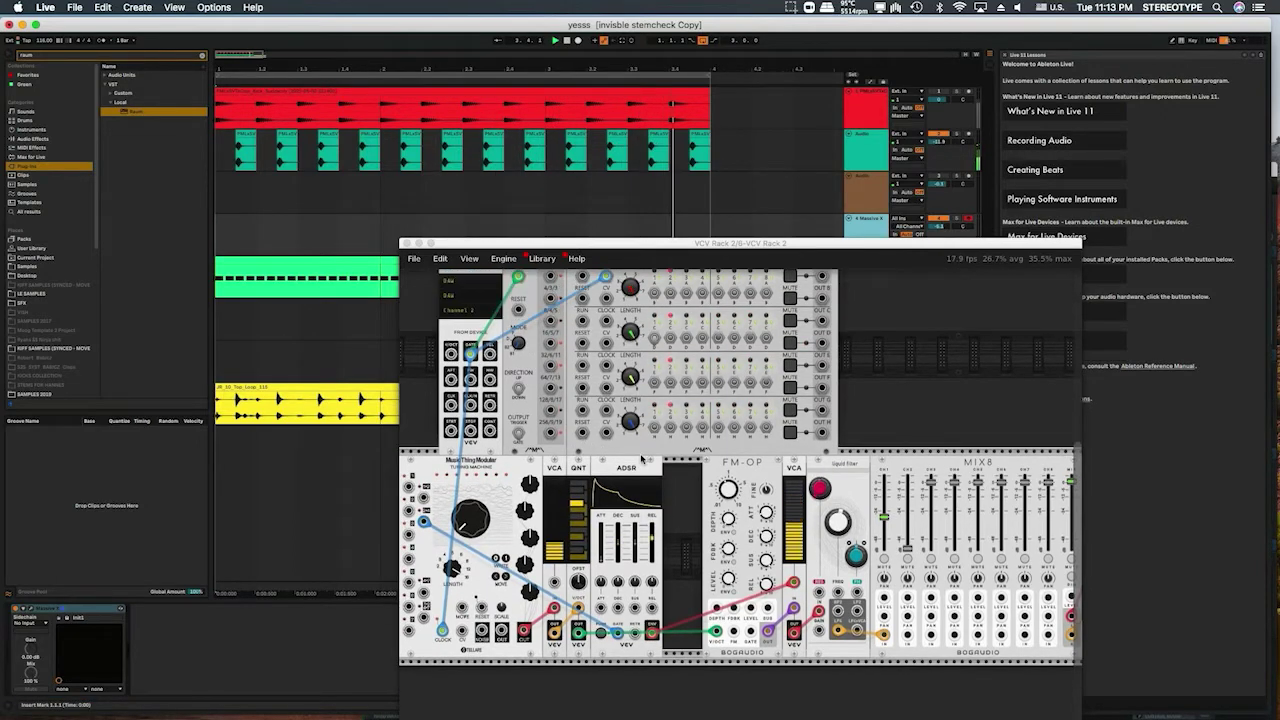
scroll(642, 459, "down", 3)
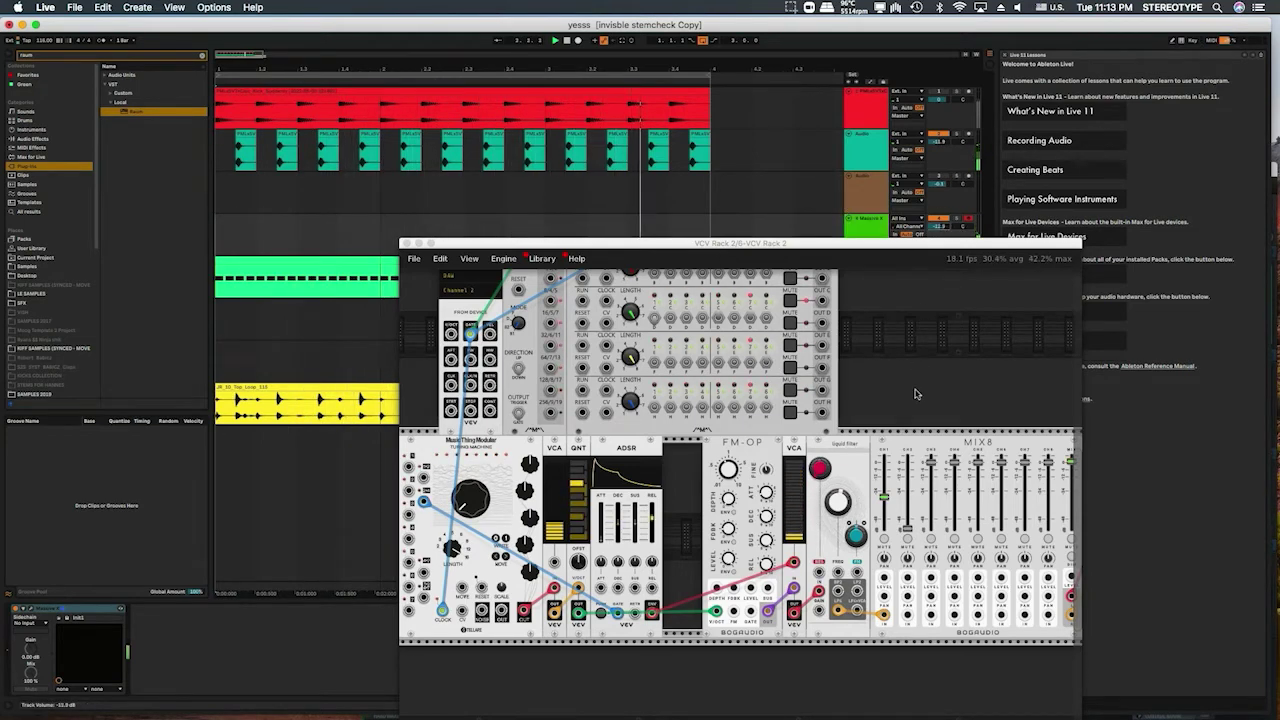
mouse_move(885, 528)
left_click_drag(884, 482, 884, 474)
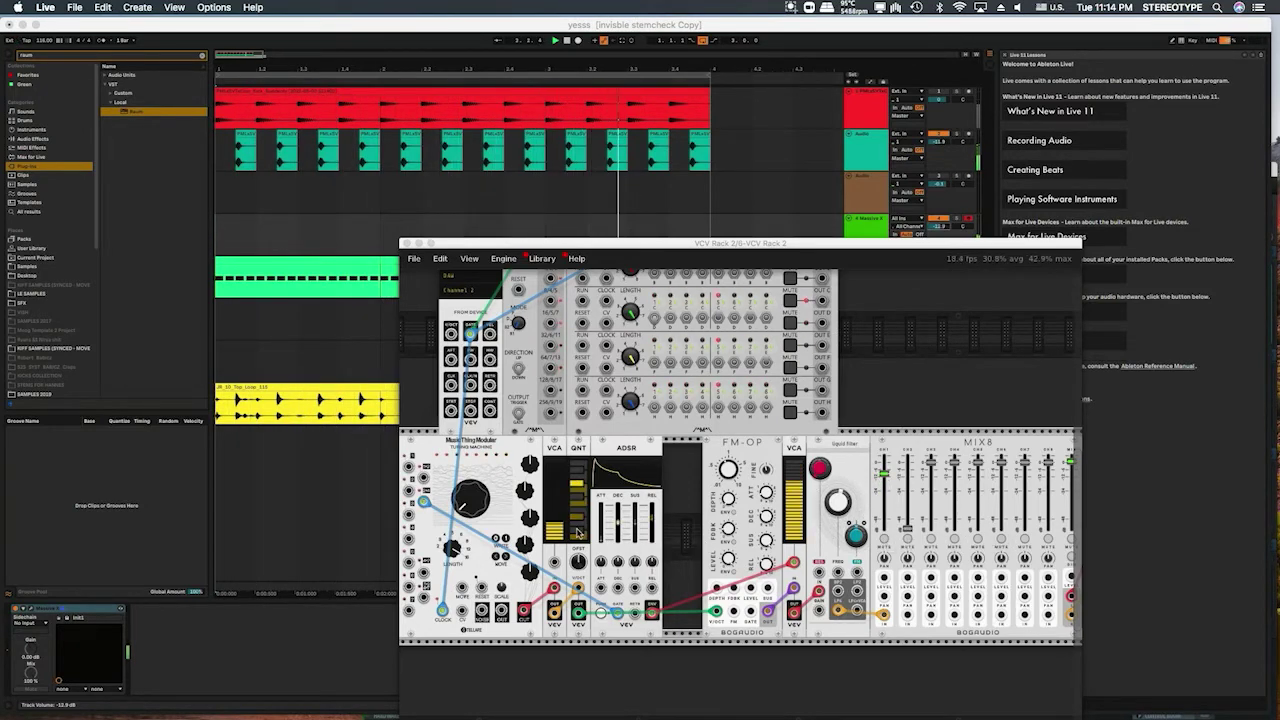
Lower the level of the VCA before the Quantizer to about 23% or slightly less, and open the liquid filter's frequency to about 7.8 kHz.
mouse_move(566, 527)
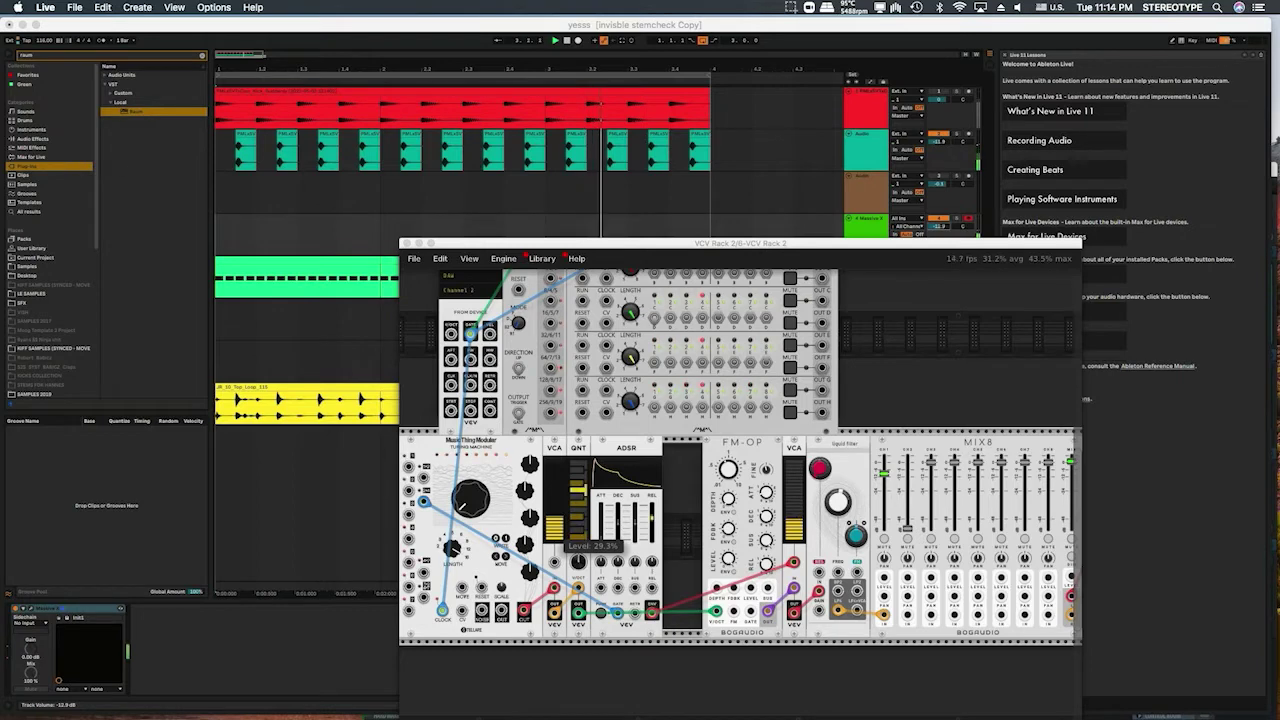
left_click_drag(555, 516, 566, 529)
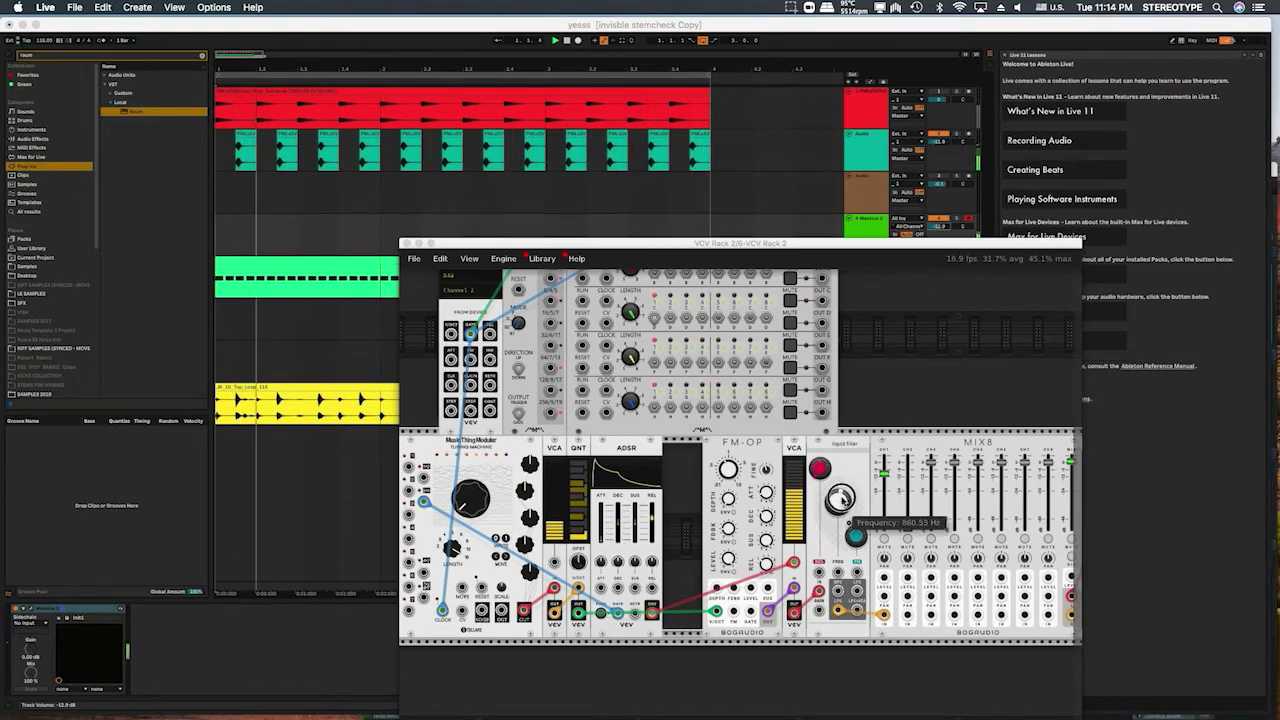
mouse_move(856, 535)
left_click_drag(856, 535, 856, 528)
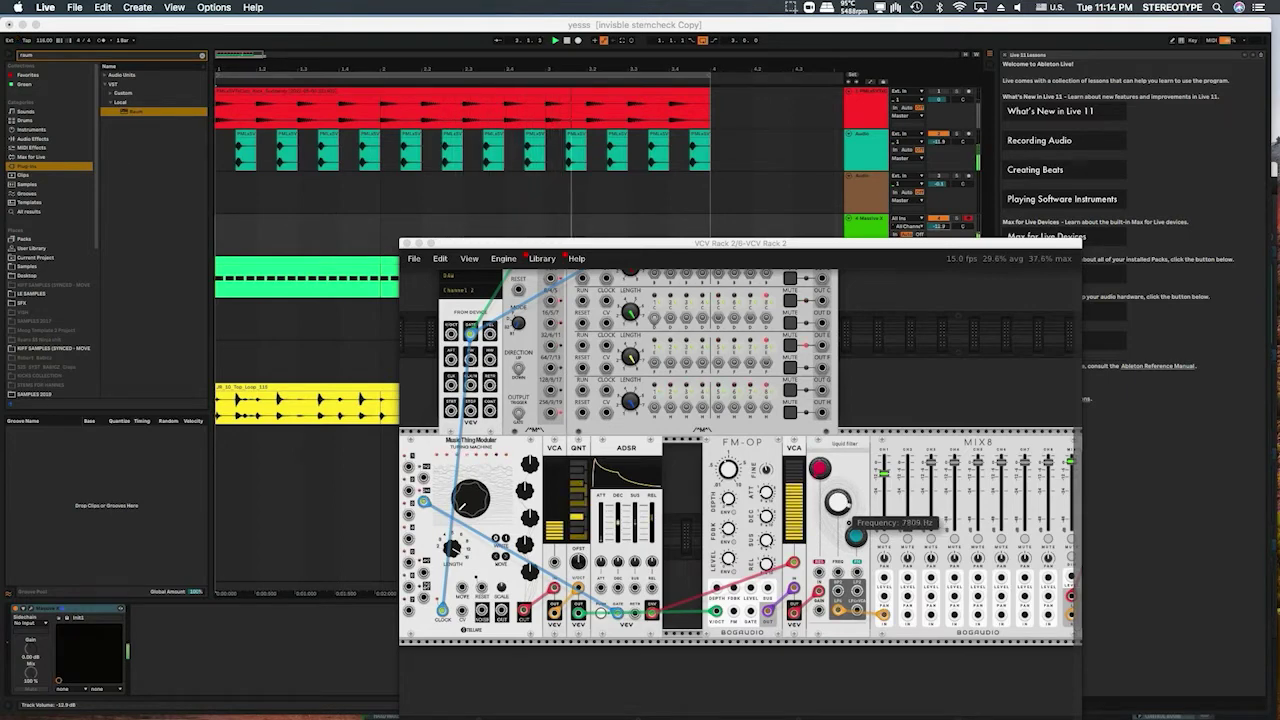
mouse_move(796, 522)
mouse_move(563, 535)
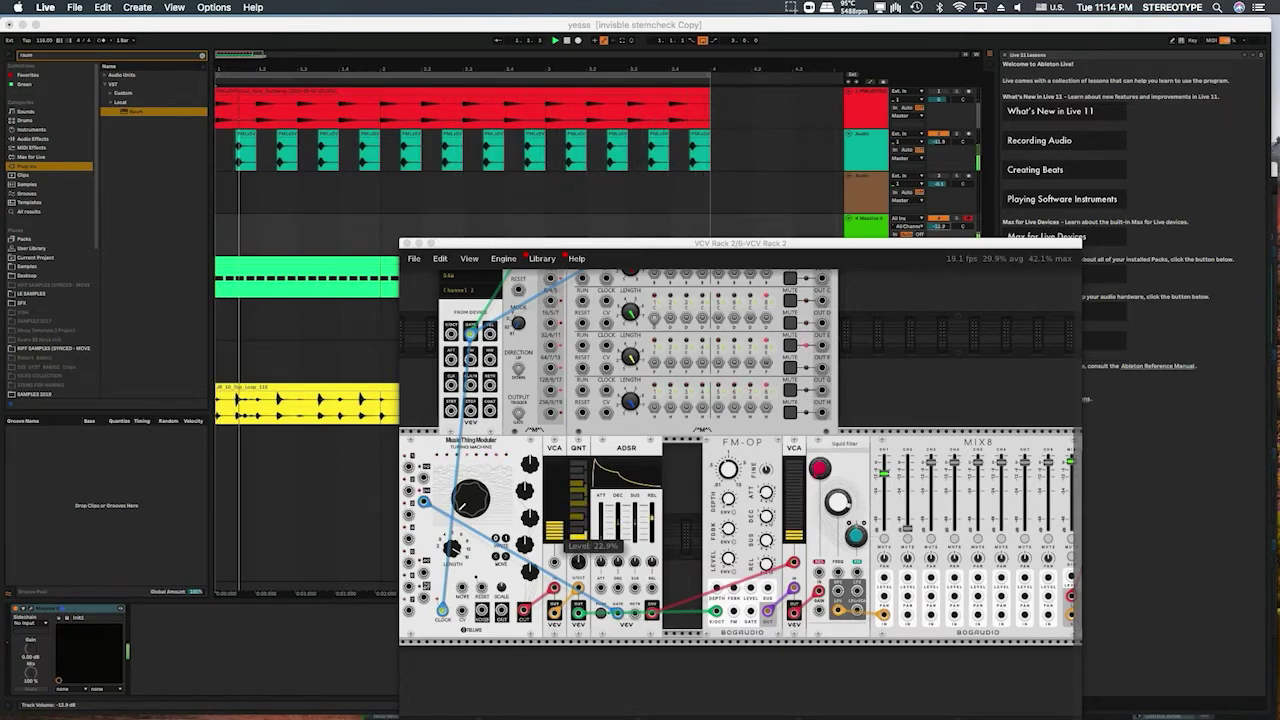
left_click_drag(555, 526, 555, 528)
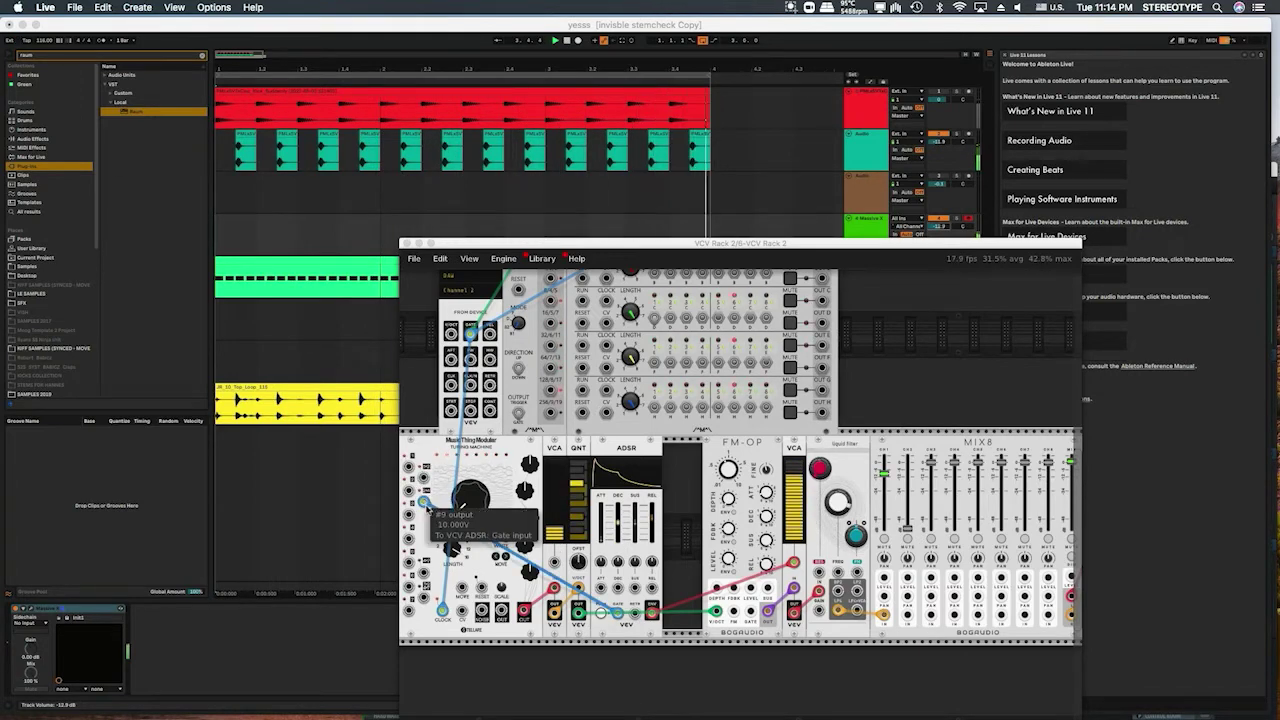
Move the ADSR gate cable from the Turing Machine's #9 output to a higher output jack, and sweep the liquid filter's frequency down to about 113 Hz and back up.
left_click_drag(428, 495, 424, 479)
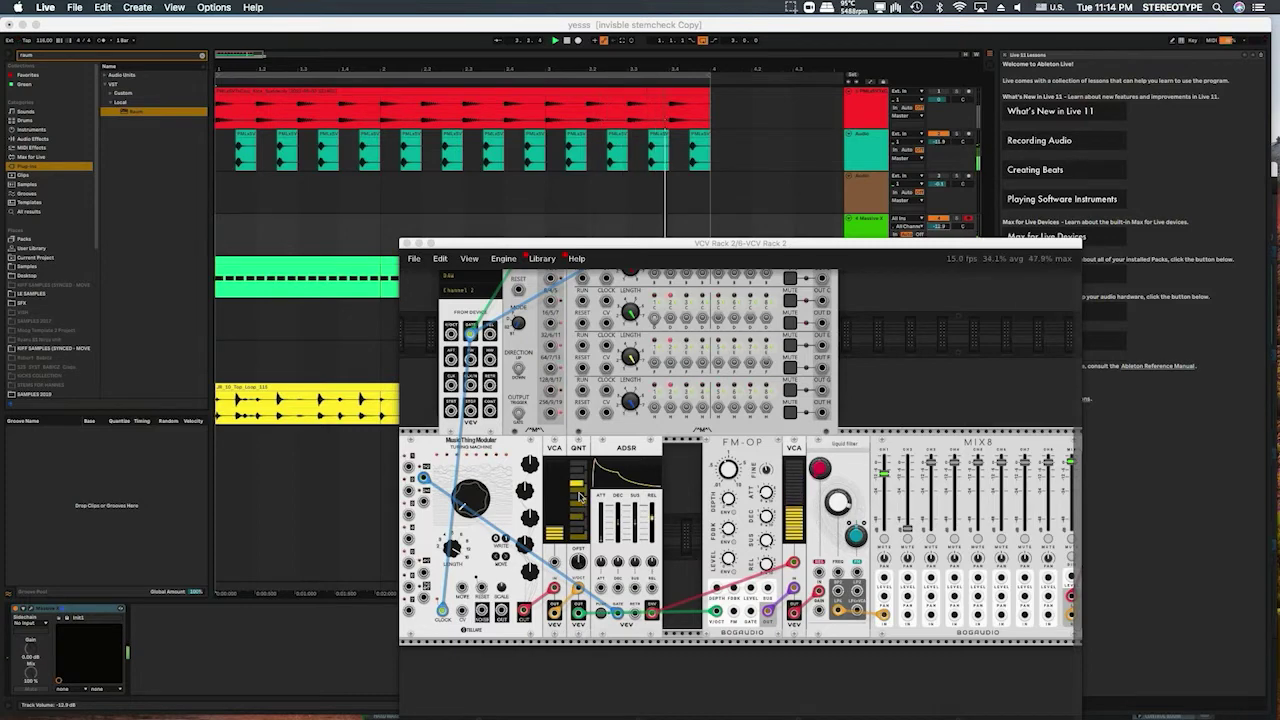
mouse_move(852, 530)
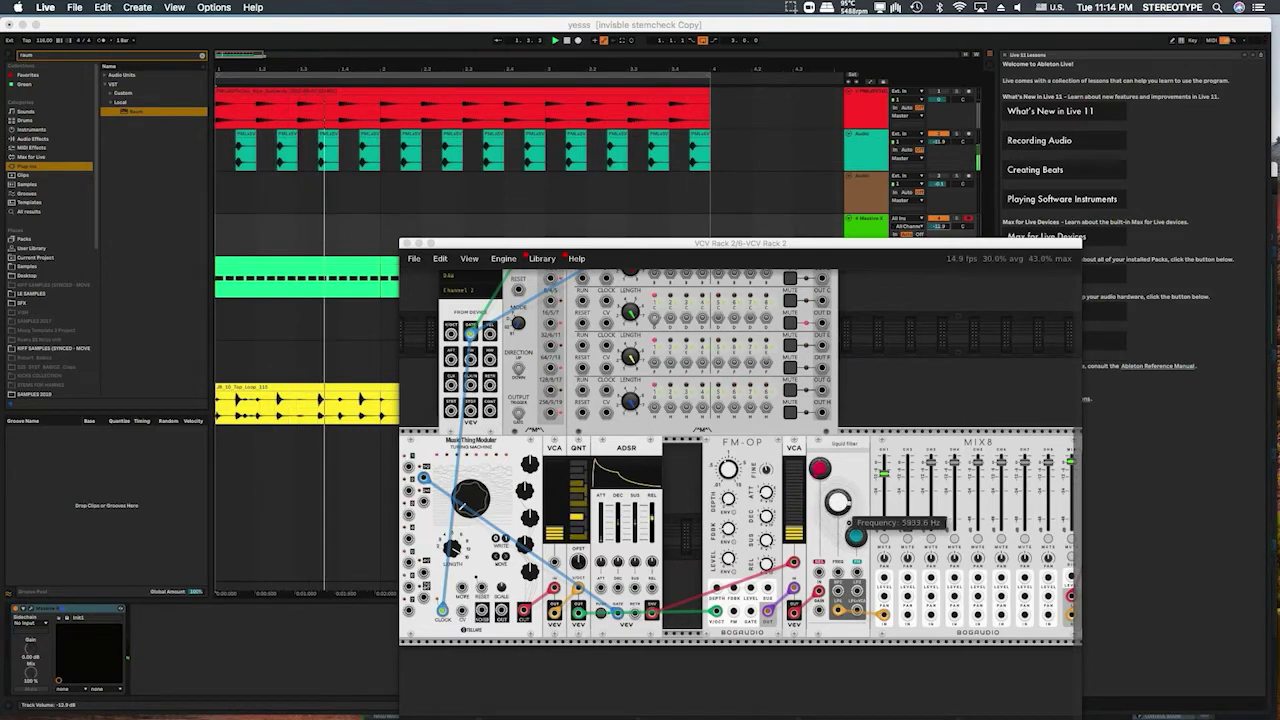
left_click_drag(852, 530, 852, 545)
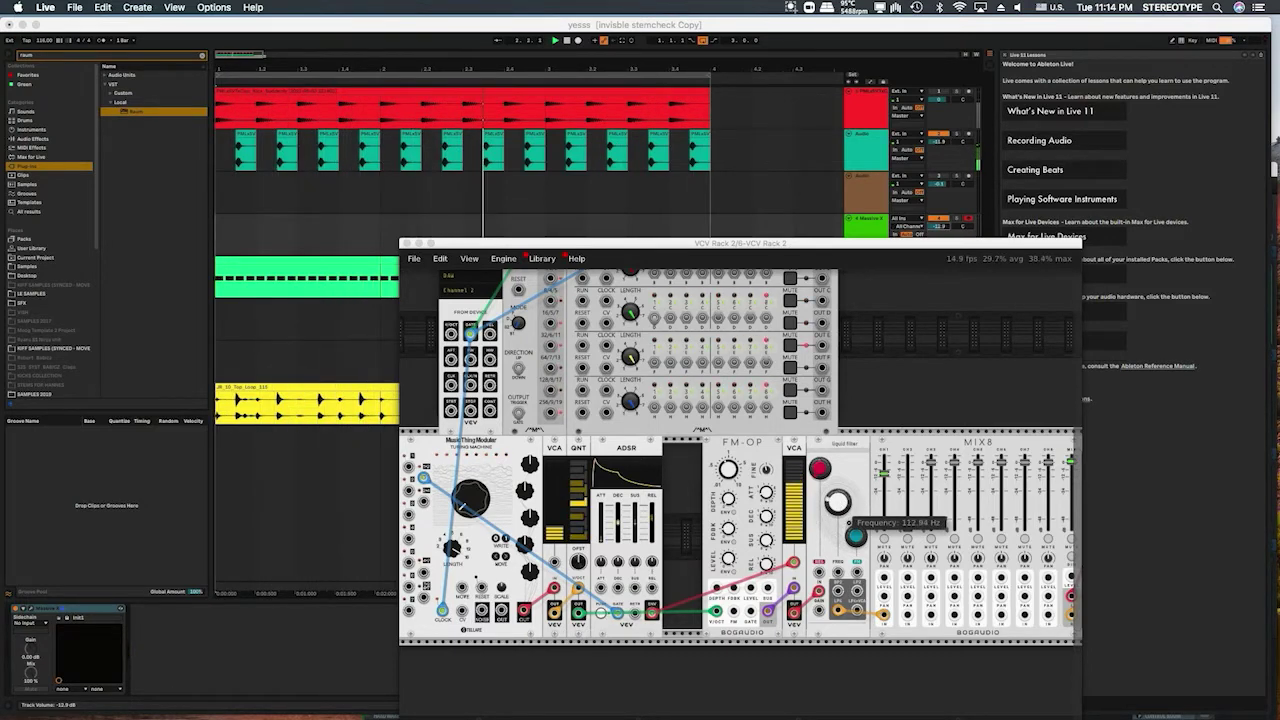
mouse_move(884, 478)
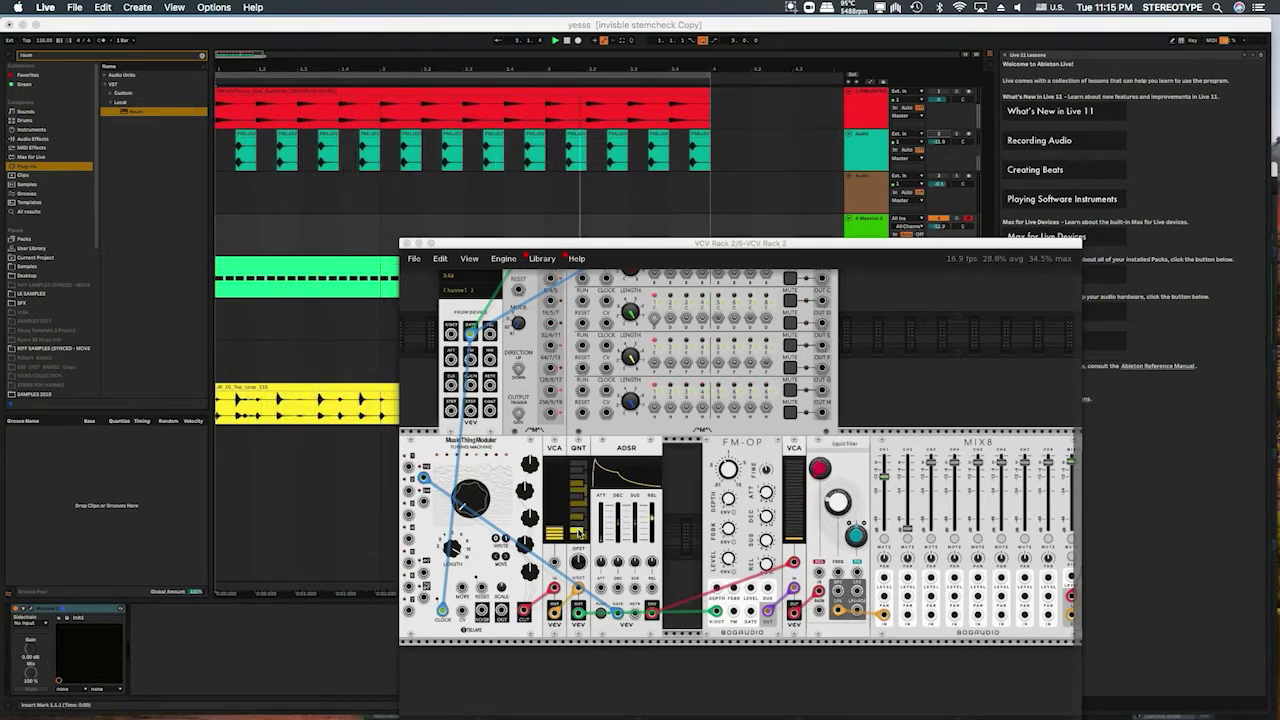
mouse_move(843, 512)
mouse_move(838, 503)
left_mouse_down()
mouse_move(838, 403)
mouse_move(848, 522)
left_mouse_up()
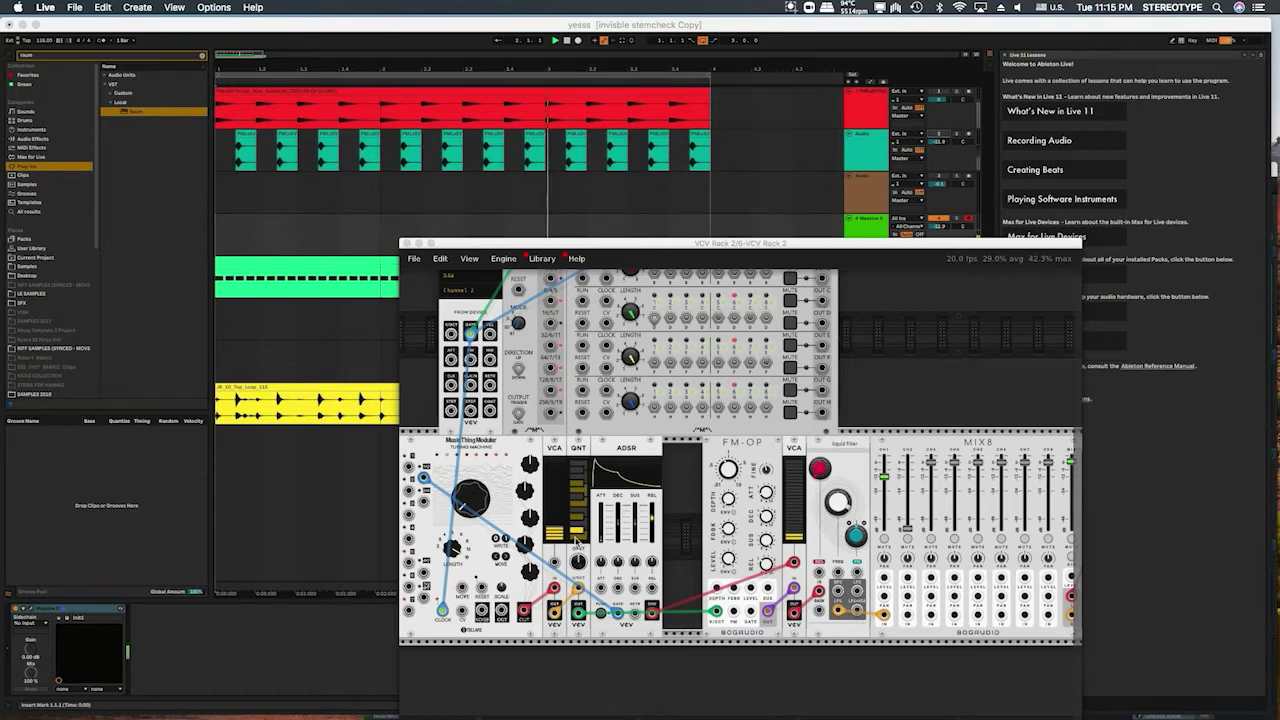
Raise the level of the VCA before the Quantizer to about 57%, bring it partly back down, and lower the liquid filter's frequency to about 1231 Hz.
left_click_drag(553, 527, 553, 514)
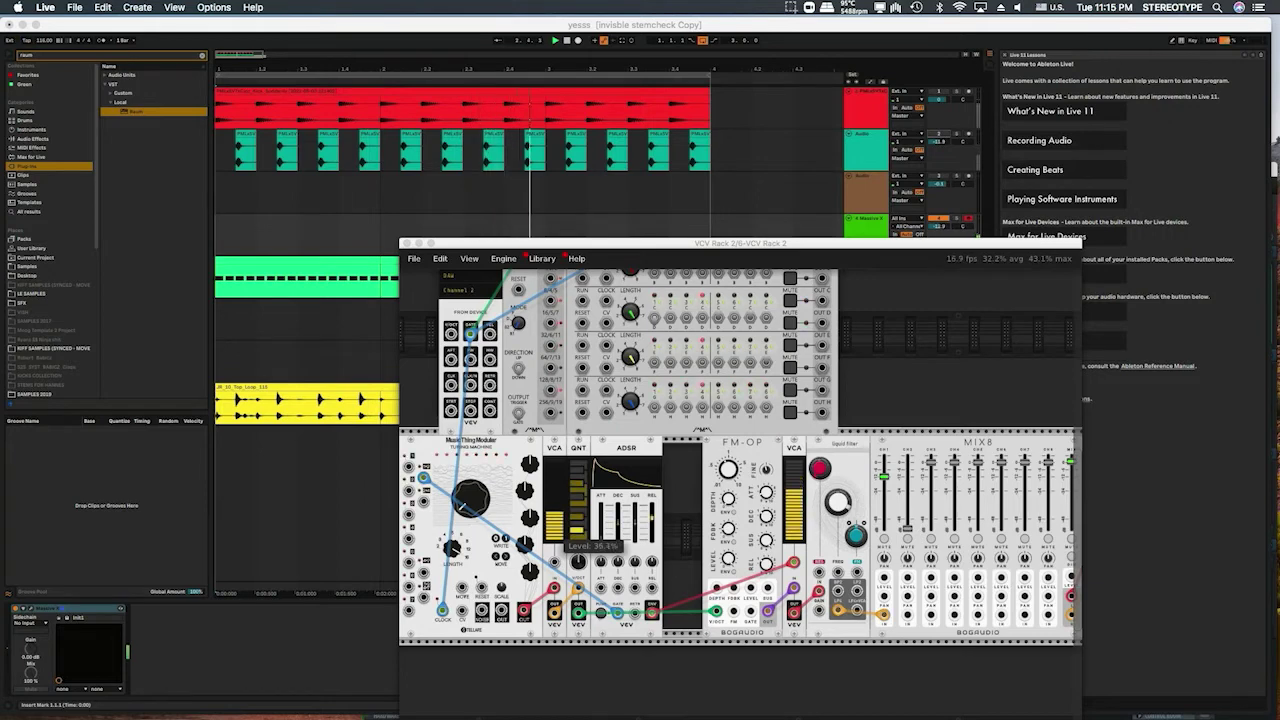
mouse_move(553, 508)
left_mouse_down()
mouse_move(553, 497)
mouse_move(556, 508)
left_mouse_up()
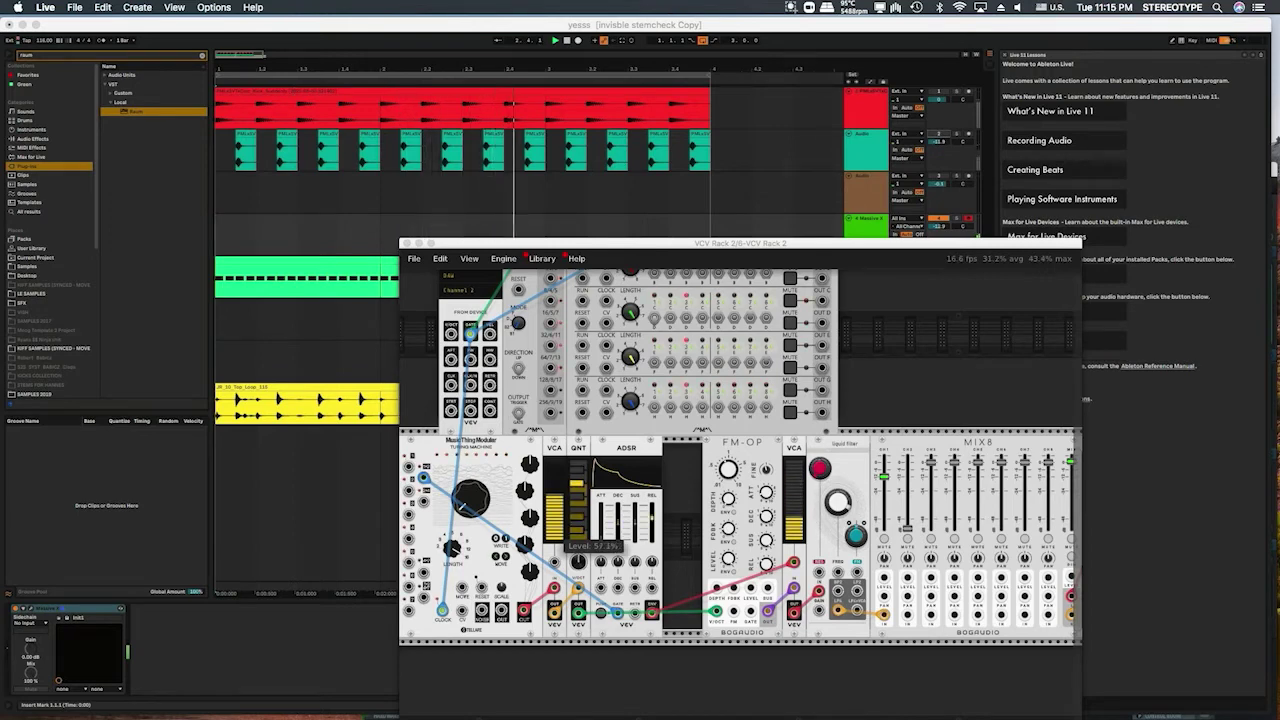
left_click_drag(556, 513, 556, 524)
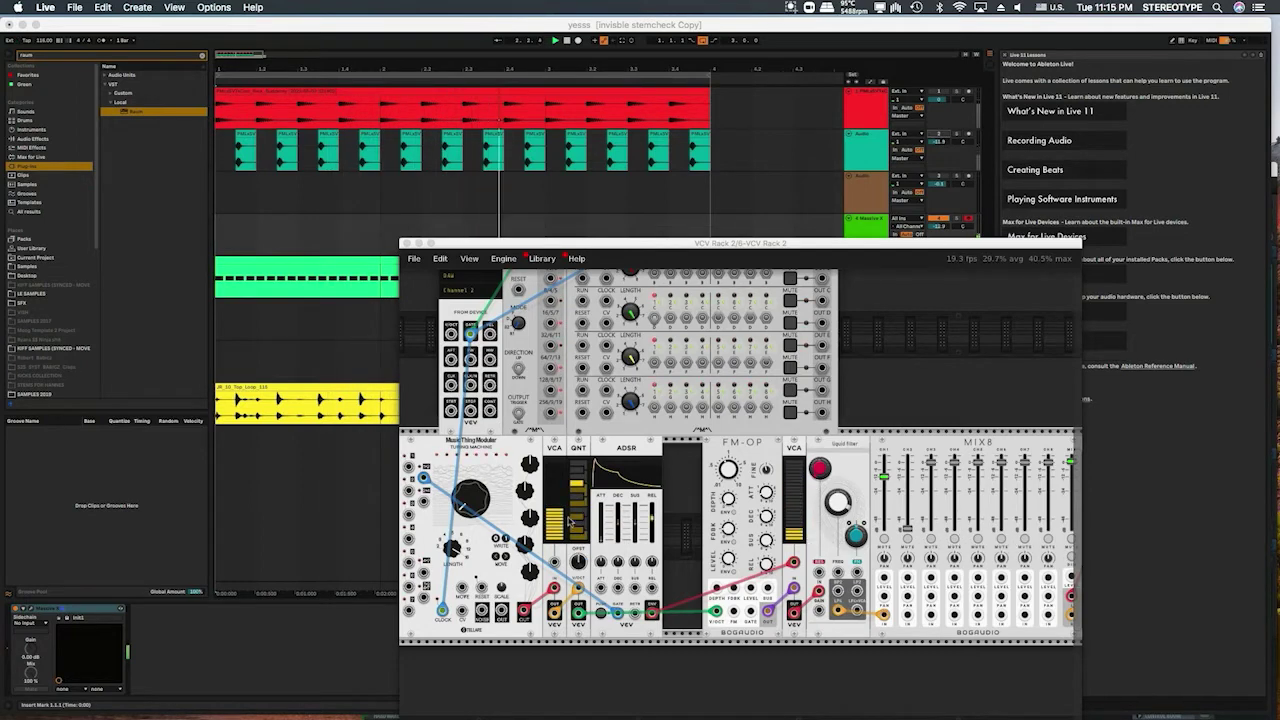
mouse_move(559, 521)
scroll(556, 521, "down", 1)
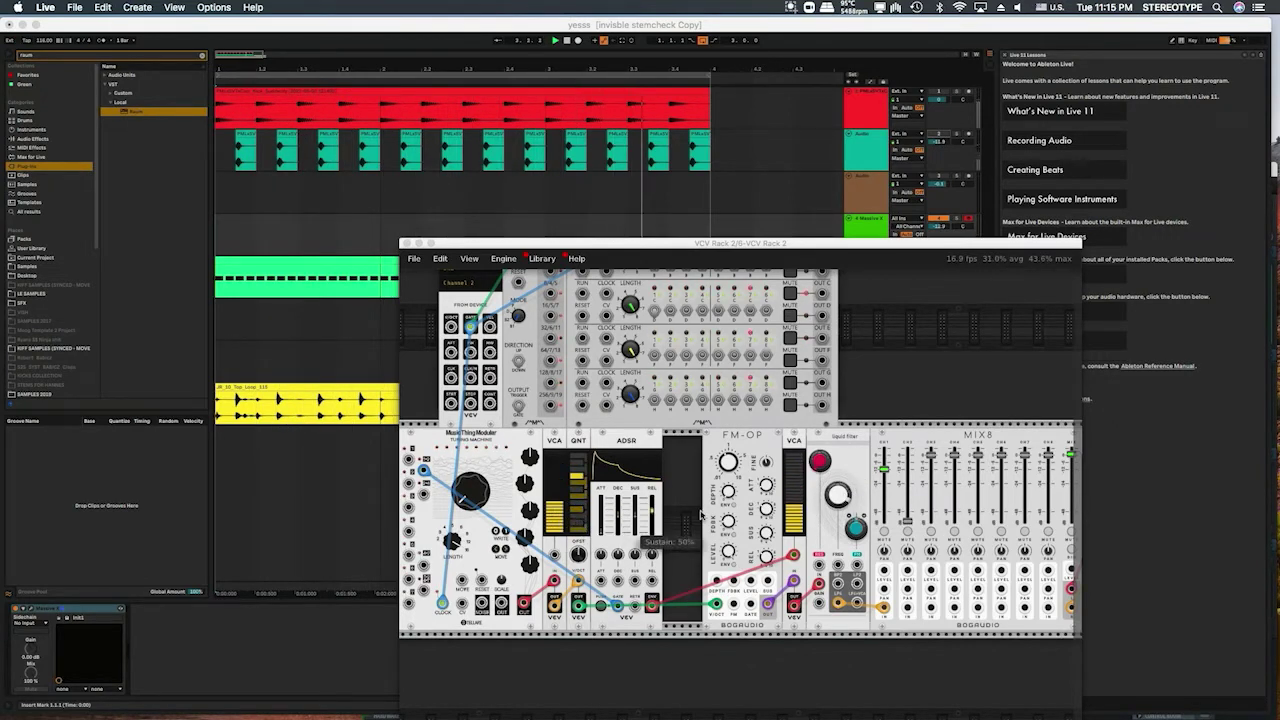
mouse_move(854, 526)
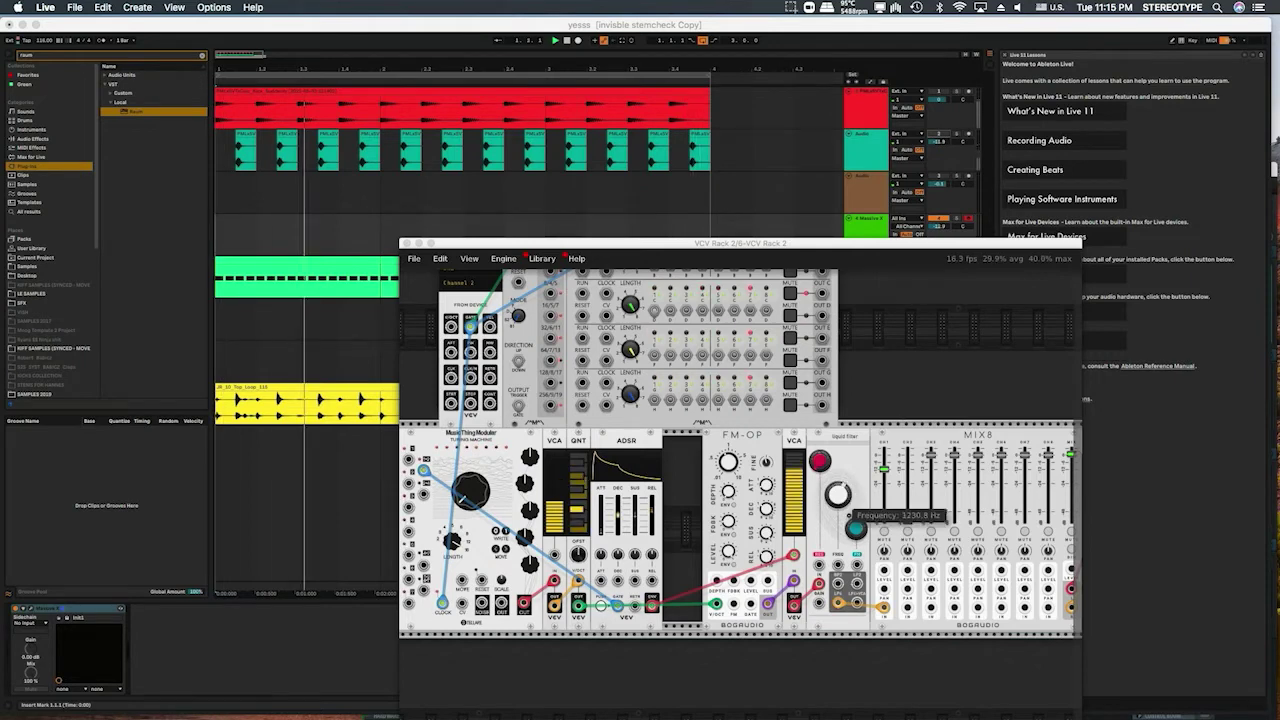
Add the VCV Octave module between the ADSR and the FM-OP, and patch the Quantizer's output through it into the FM-OP's V/Oct input.
right_click(684, 433)
type("oct")
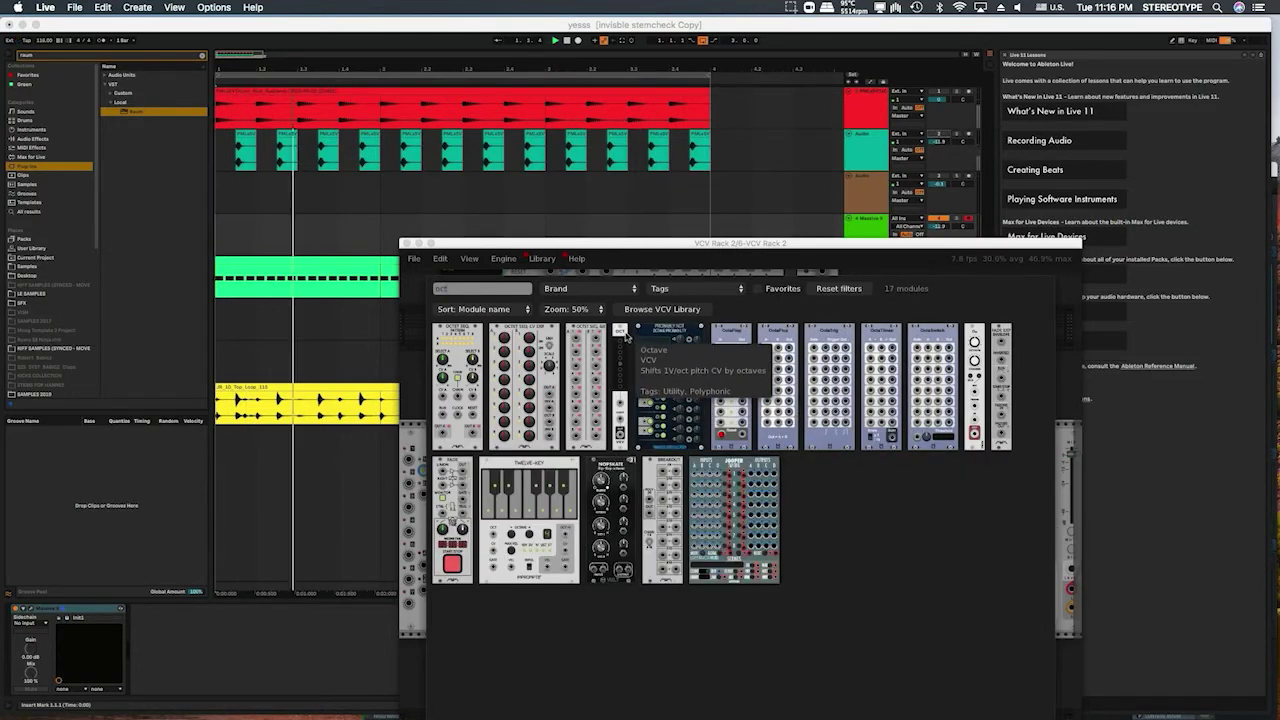
left_click(627, 337)
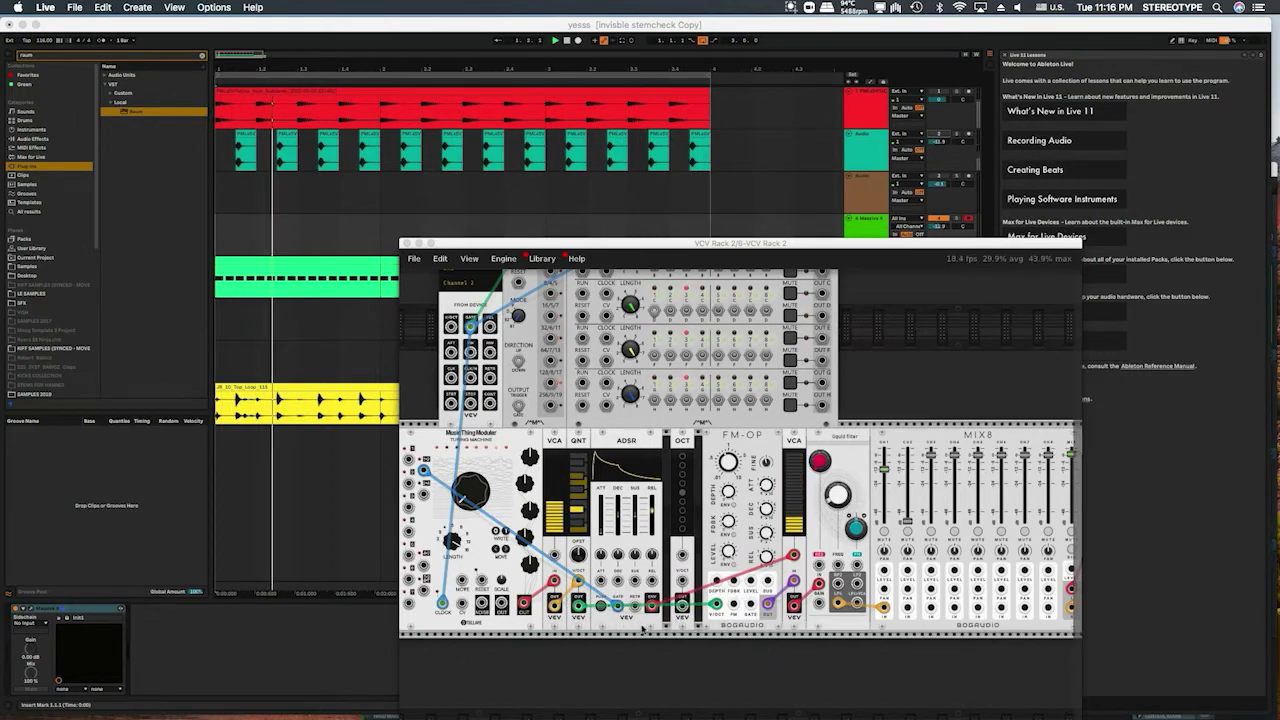
mouse_move(716, 604)
left_mouse_down()
mouse_move(680, 578)
mouse_move(690, 606)
mouse_move(716, 604)
left_mouse_up()
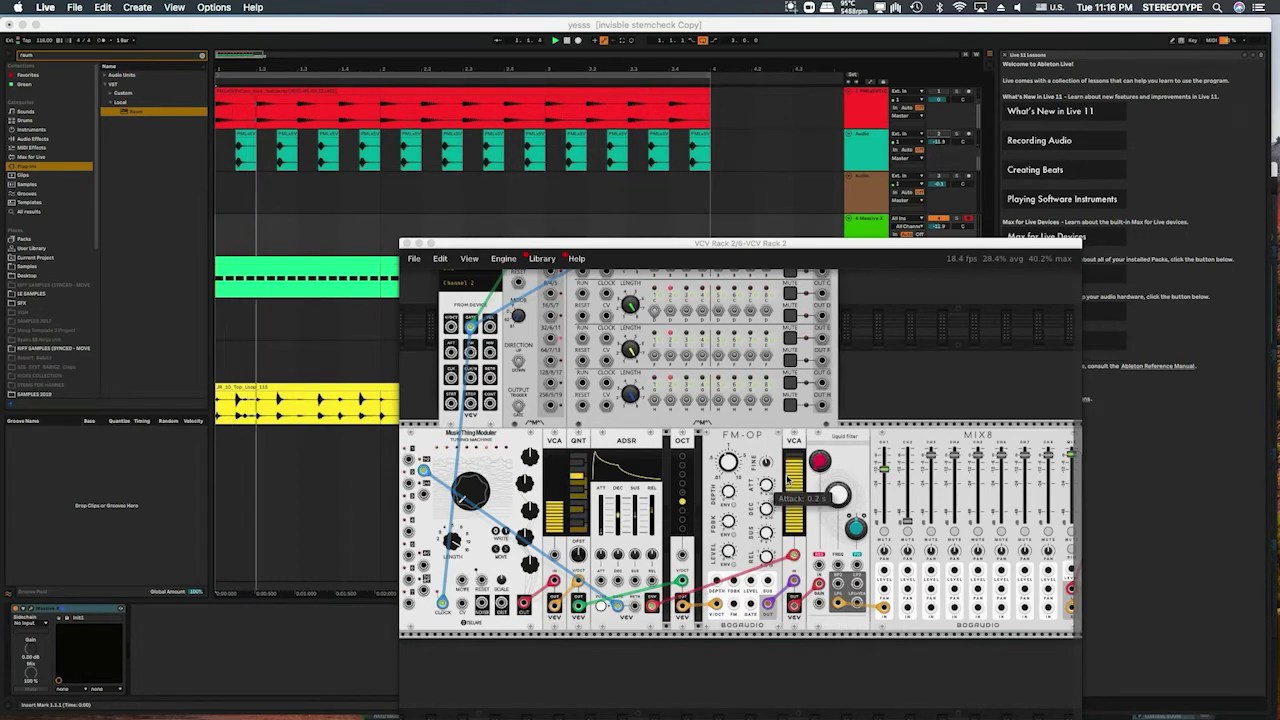
Fine-tune the liquid filter's frequency, ending with a slight raise.
left_click_drag(819, 541, 839, 456)
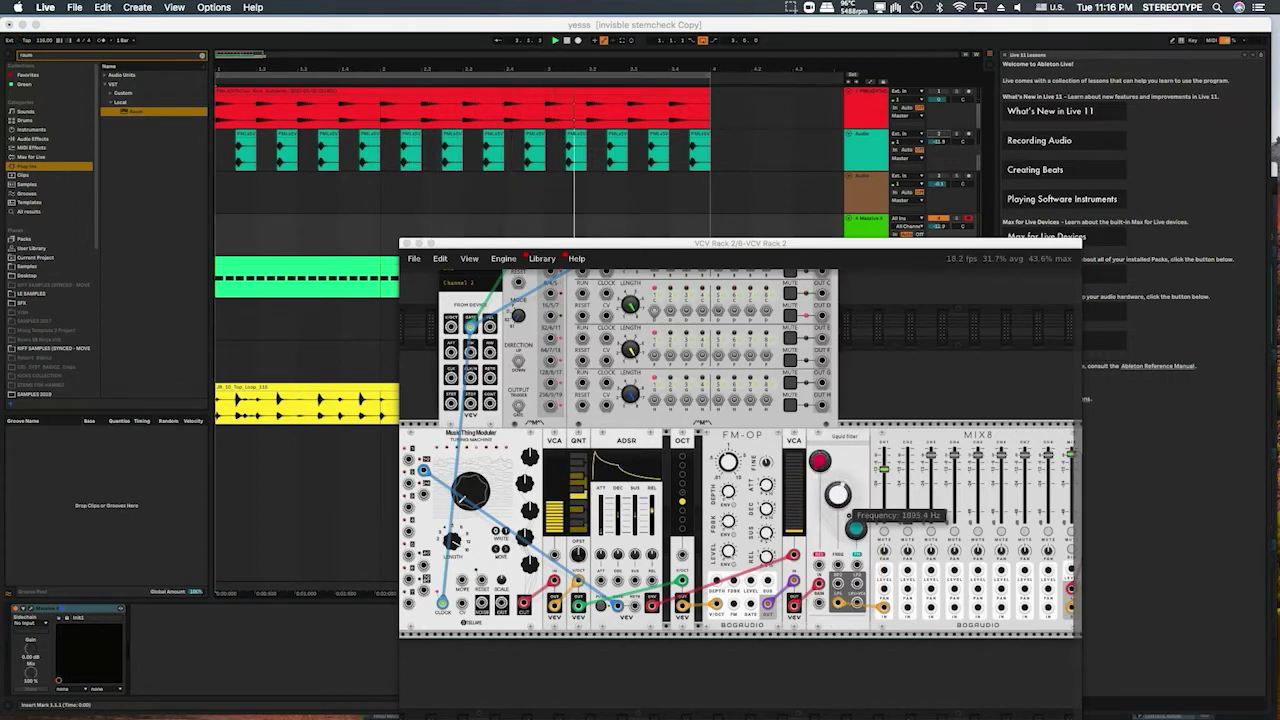
left_click_drag(838, 496, 838, 483)
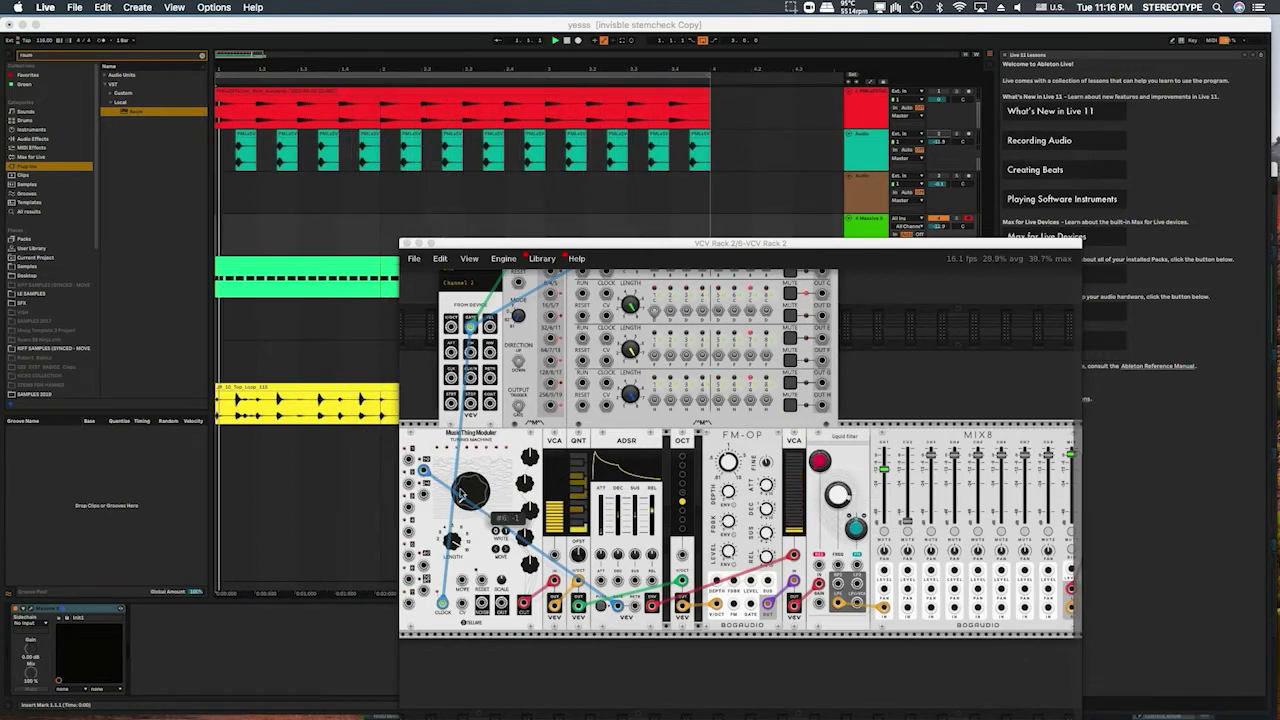
Unlock the Turing Machine's sequence by turning its main knob from the minimum to about 0.03.
mouse_move(459, 494)
left_mouse_down()
mouse_move(459, 456)
mouse_move(460, 470)
left_mouse_up()
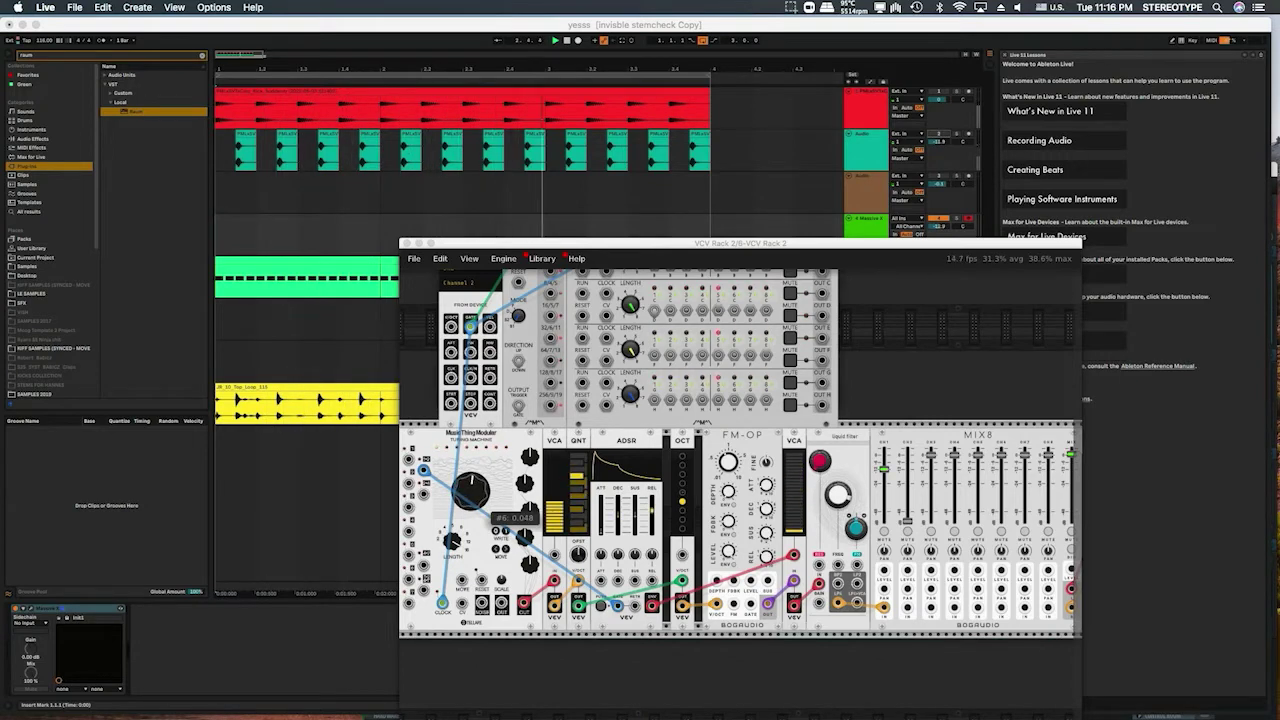
left_click_drag(460, 470, 460, 471)
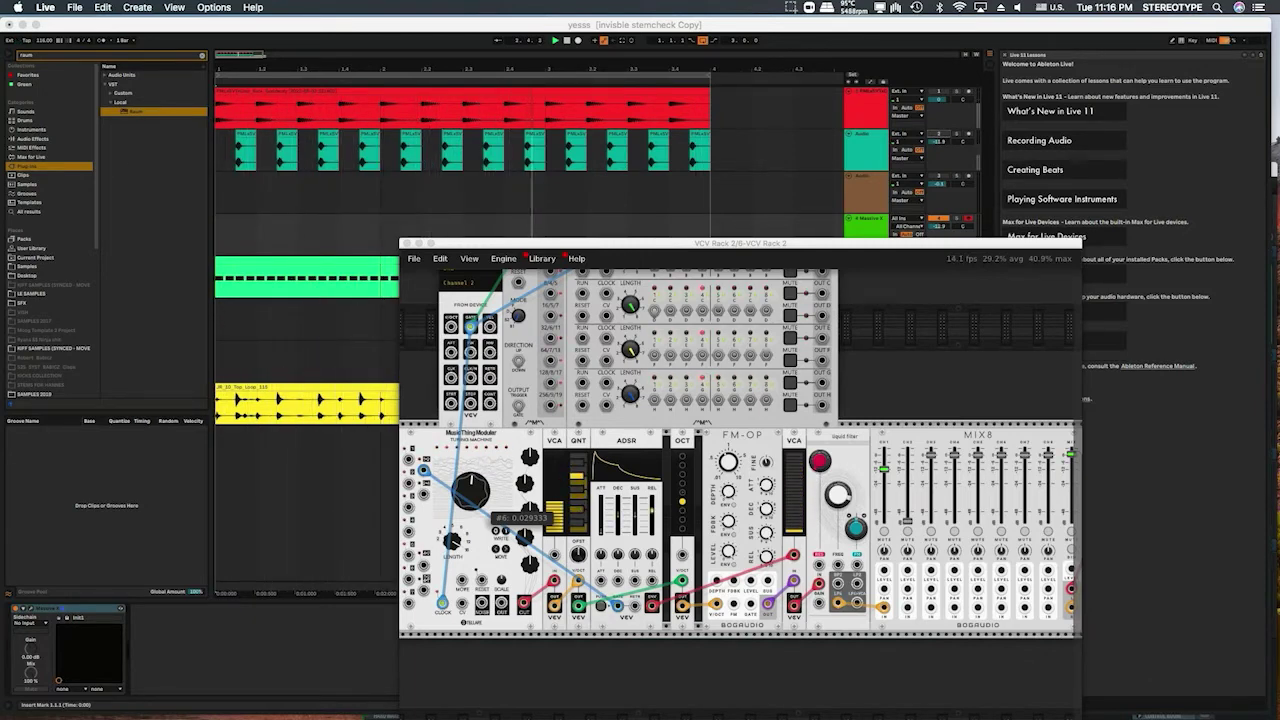
left_click_drag(460, 470, 460, 469)
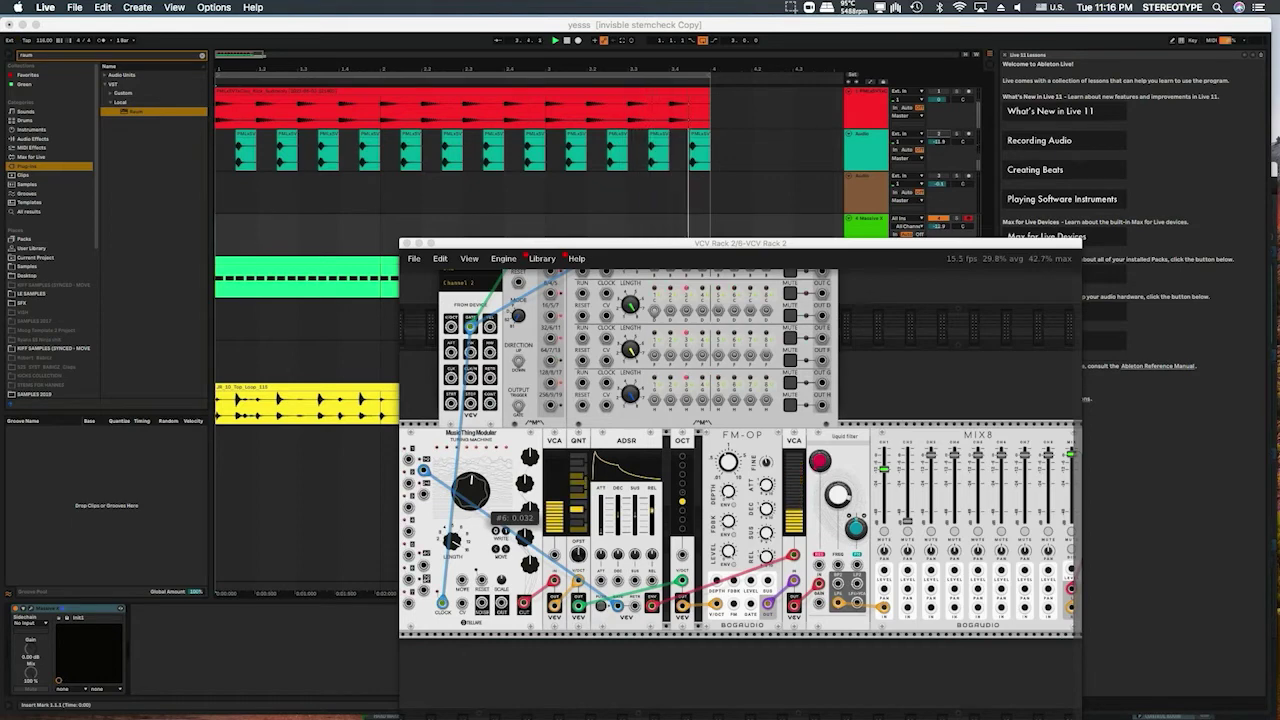
Raise the liquid filter's frequency to about 6034 Hz and switch the red audio track back on.
left_click_drag(562, 508, 562, 505)
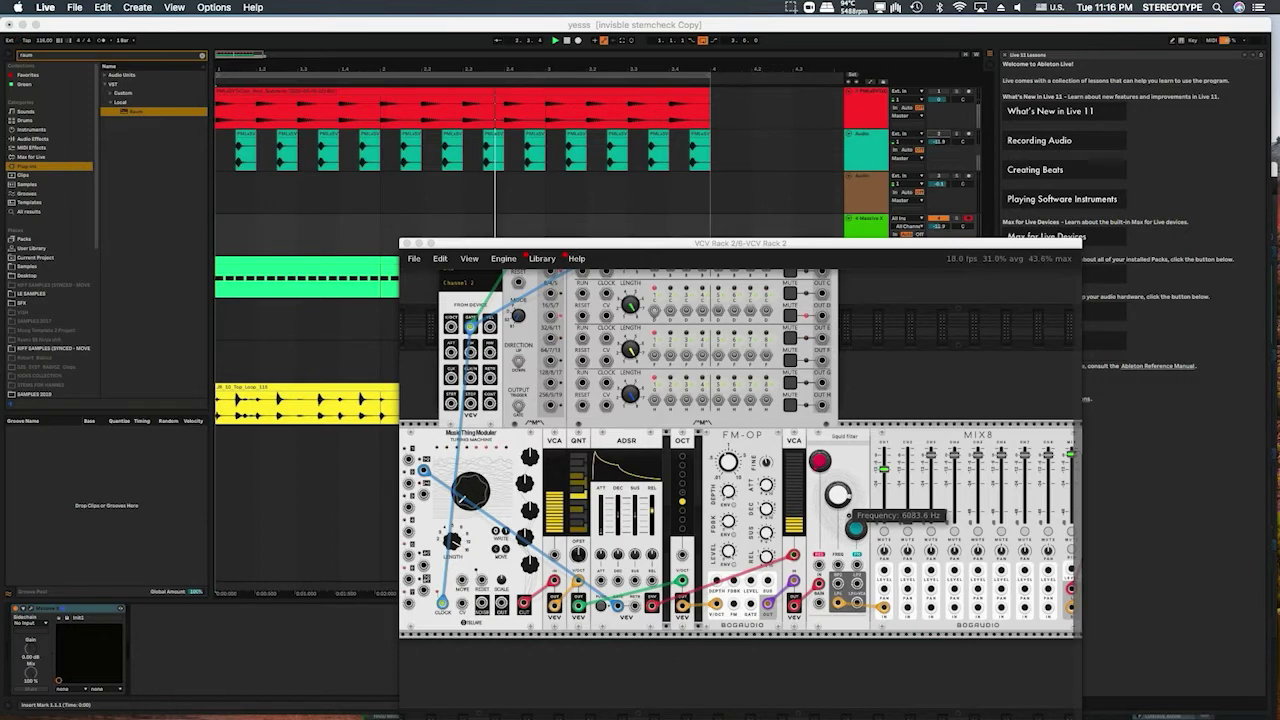
left_click(936, 94)
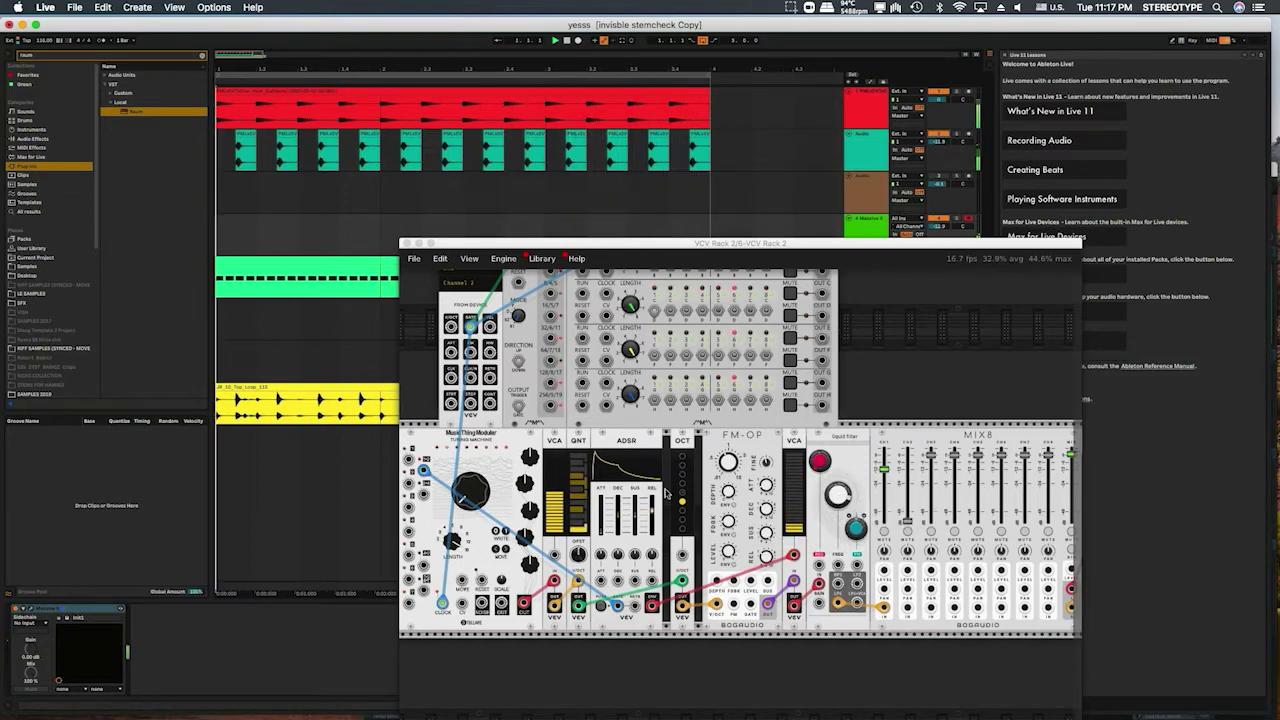
Lower the level of the VCA before the Quantizer to about 32%, and bring it back up well above that.
left_click(556, 524)
left_click_drag(556, 524, 556, 536)
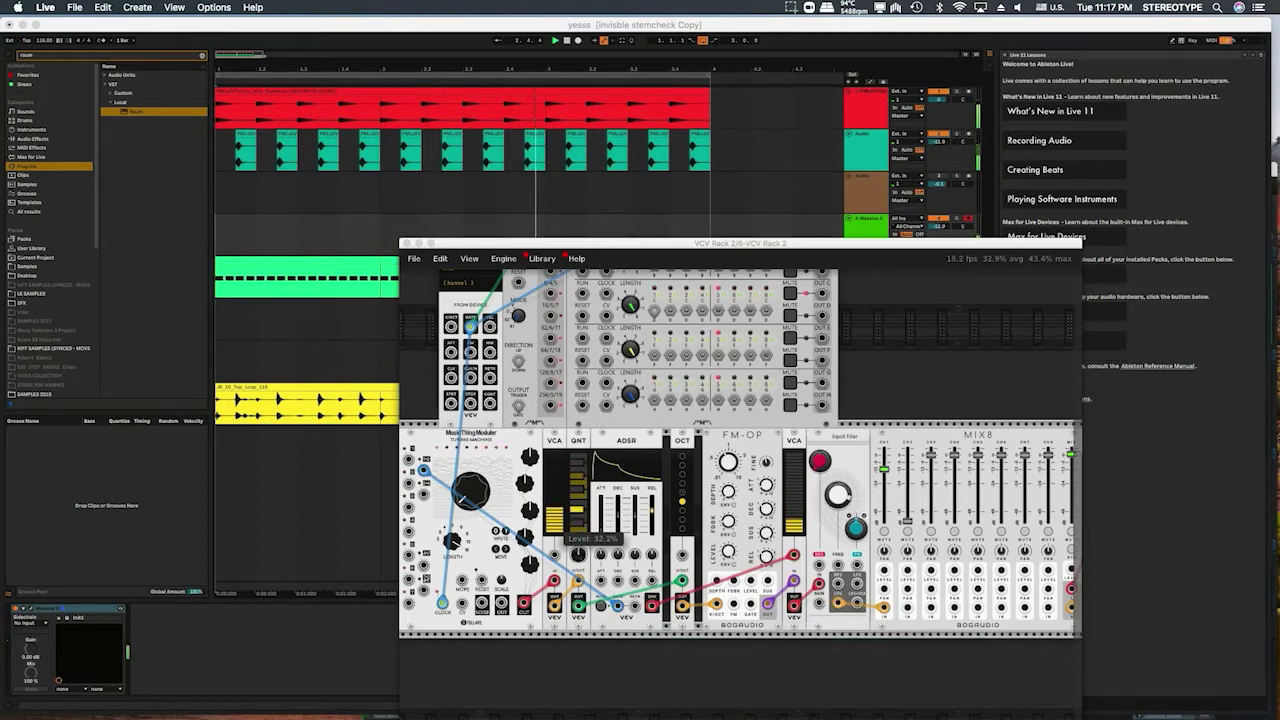
left_click_drag(556, 536, 578, 566)
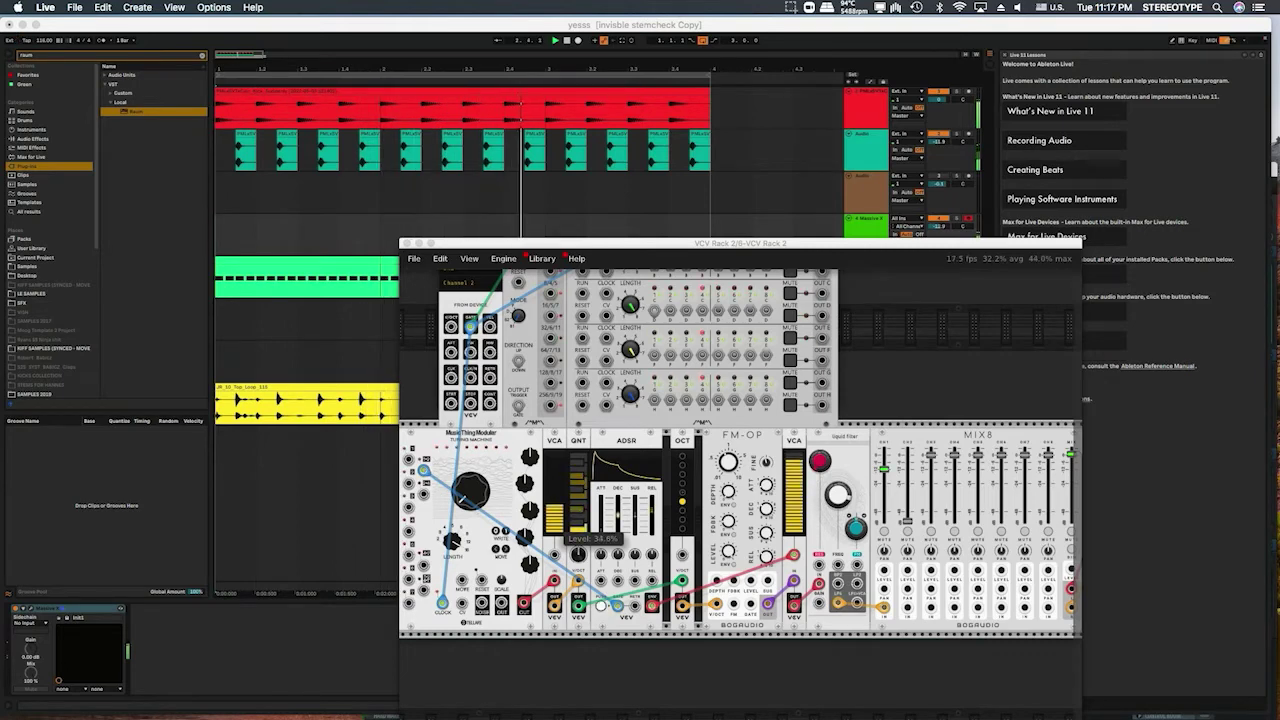
left_click_drag(578, 566, 578, 532)
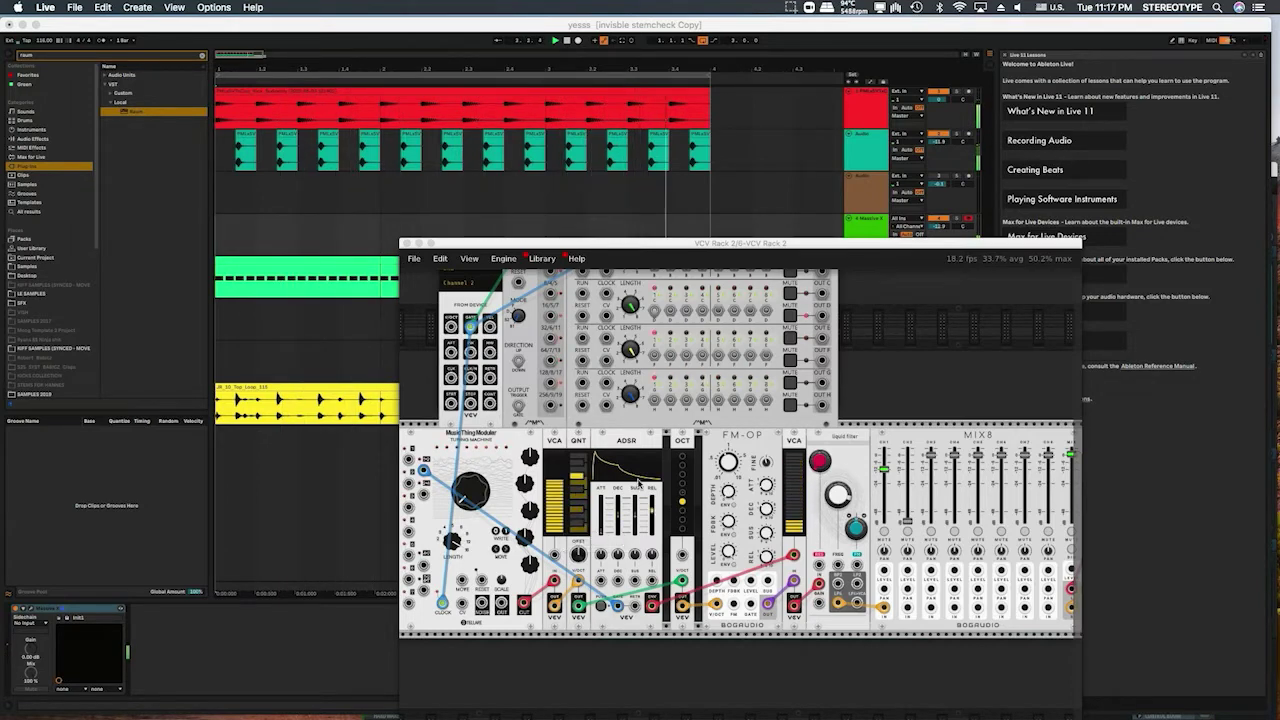
Sweep the ADSR's release between about 4875 ms and 48 ms, settle it at about 406 ms, and fine-tune the liquid filter's frequency.
scroll(578, 532, "down", 3)
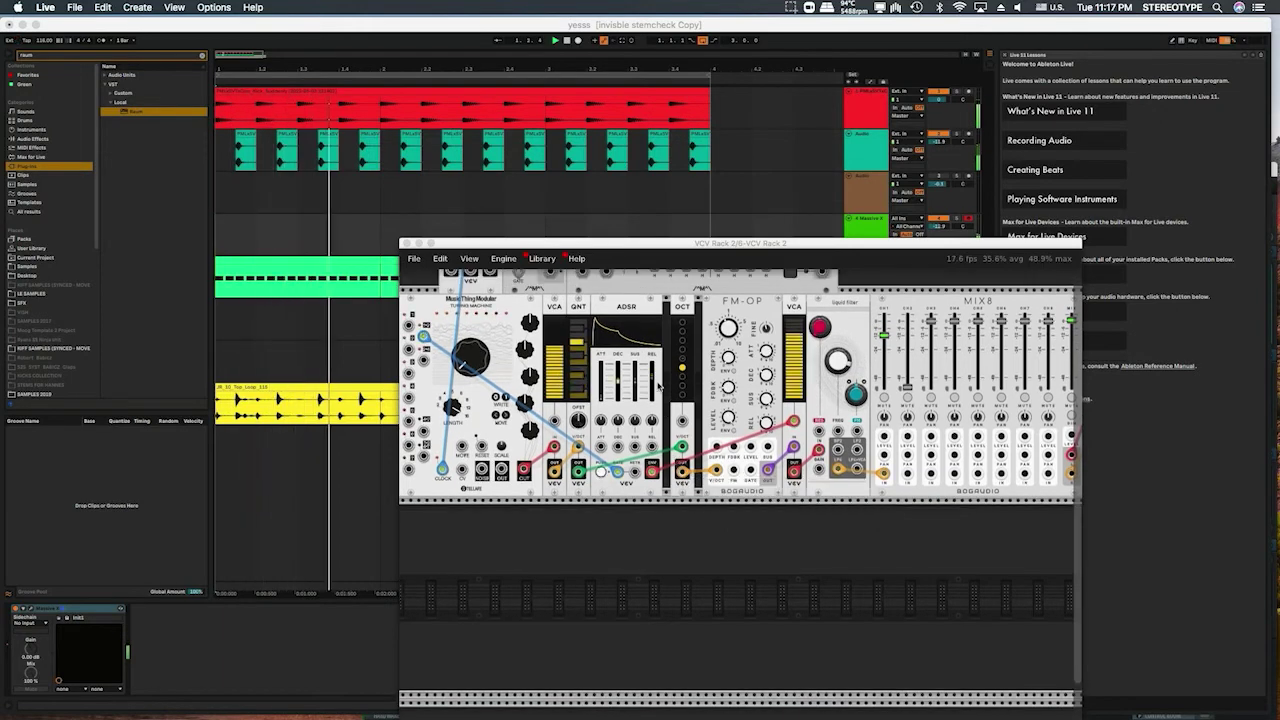
mouse_move(652, 382)
left_click_drag(655, 398, 655, 380)
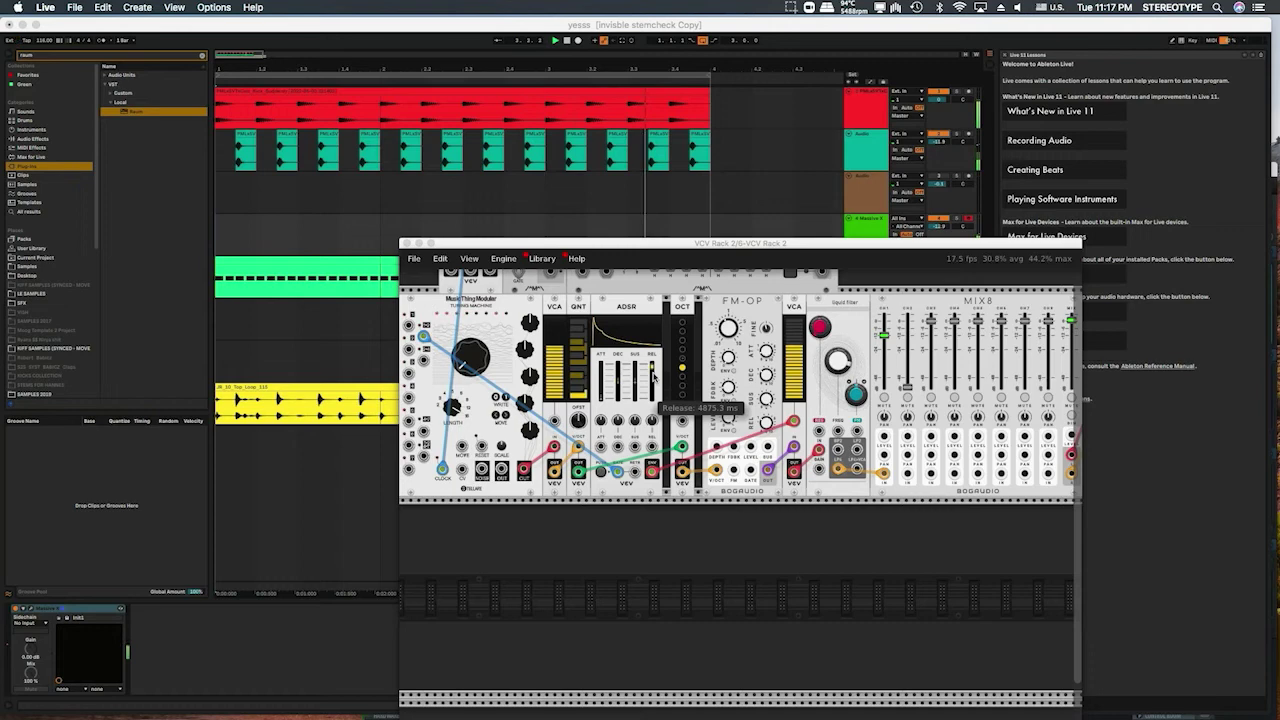
left_click_drag(655, 373, 655, 403)
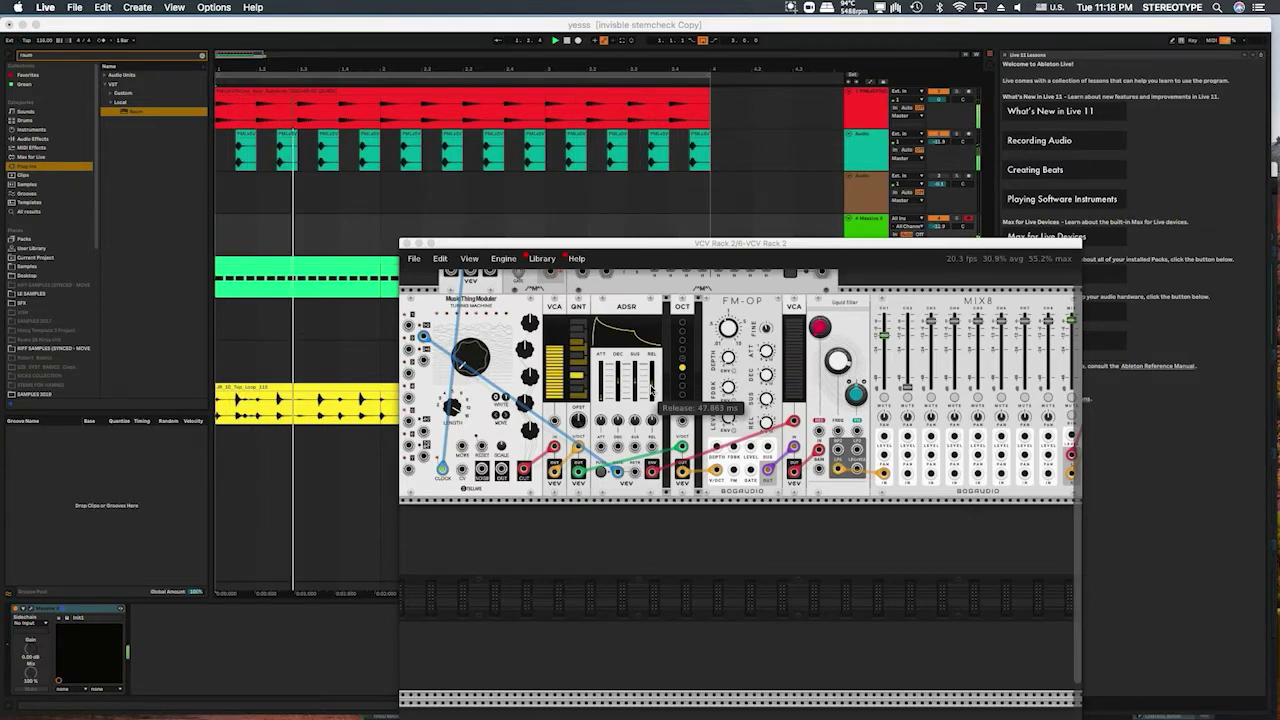
mouse_move(652, 384)
left_mouse_down()
mouse_move(652, 373)
mouse_move(655, 392)
left_mouse_up()
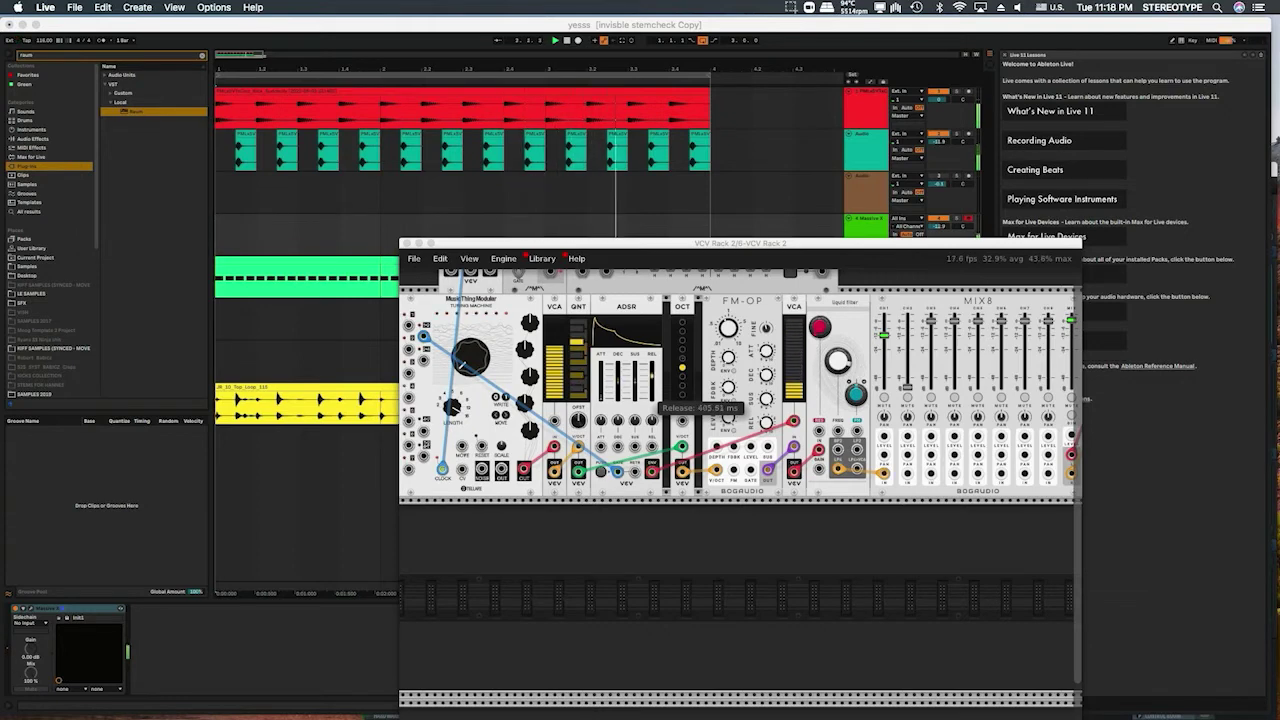
left_click_drag(845, 378, 845, 379)
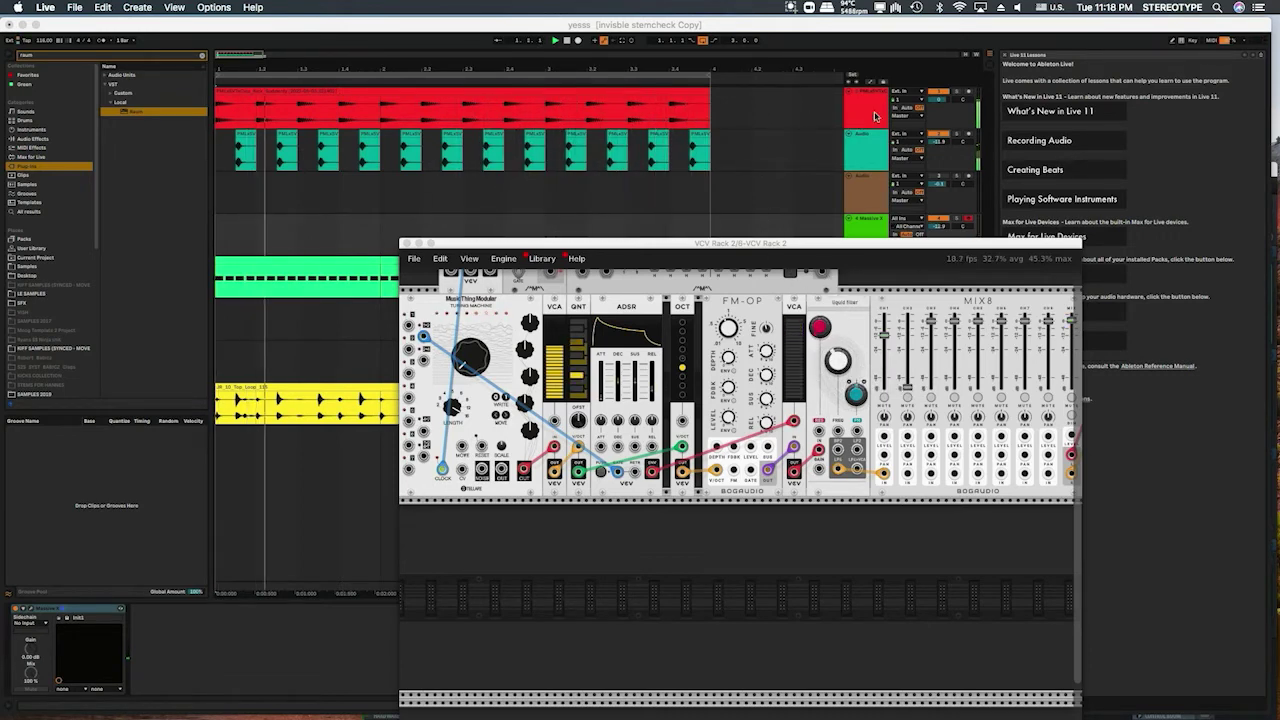
Mute the red audio track and stop playback.
left_click(936, 93)
key("space")
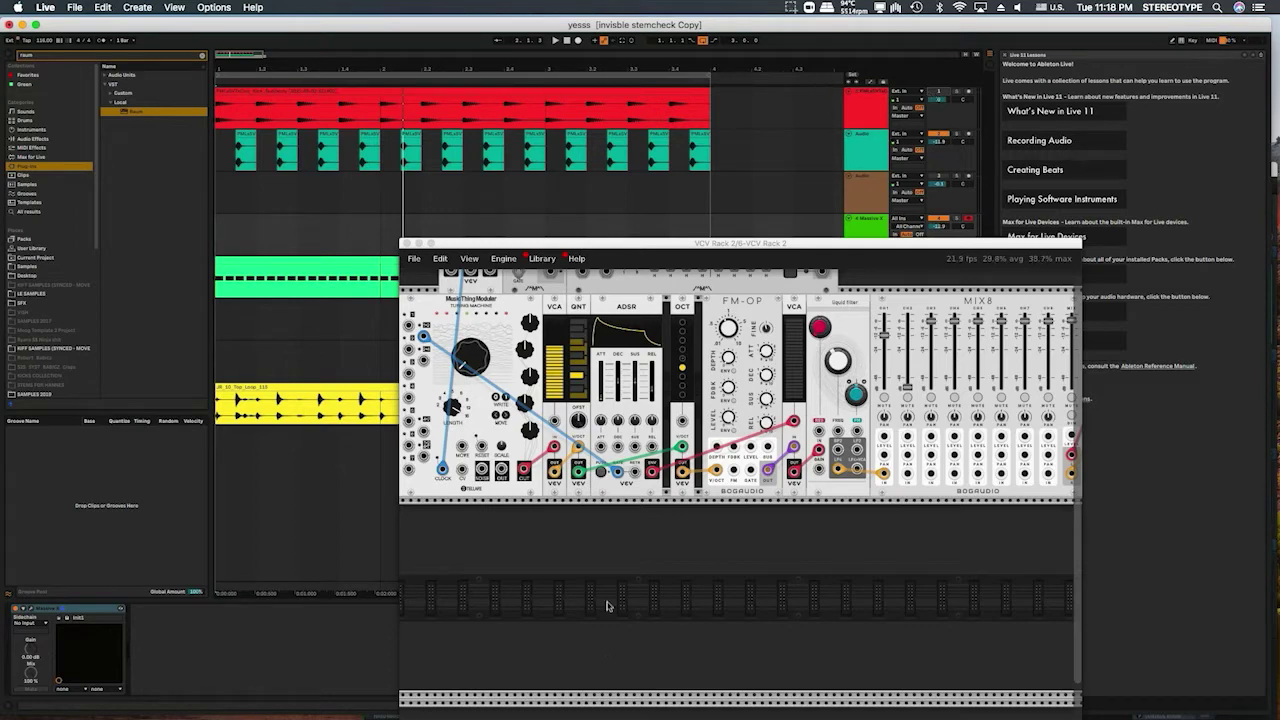
Search the module library for "dual", add the NYSTHI 208 envelope, and place it in the empty row beneath the FM-OP.
scroll(610, 590, "up", 3)
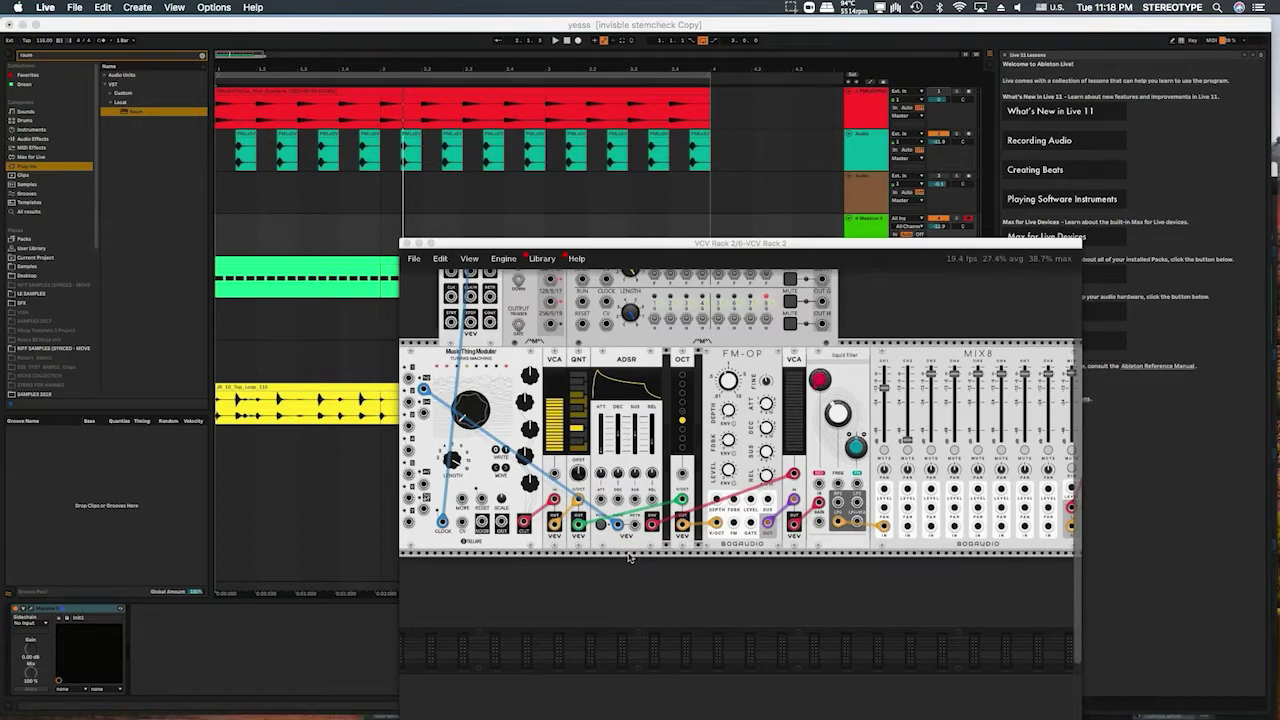
right_click(627, 560)
type("dual")
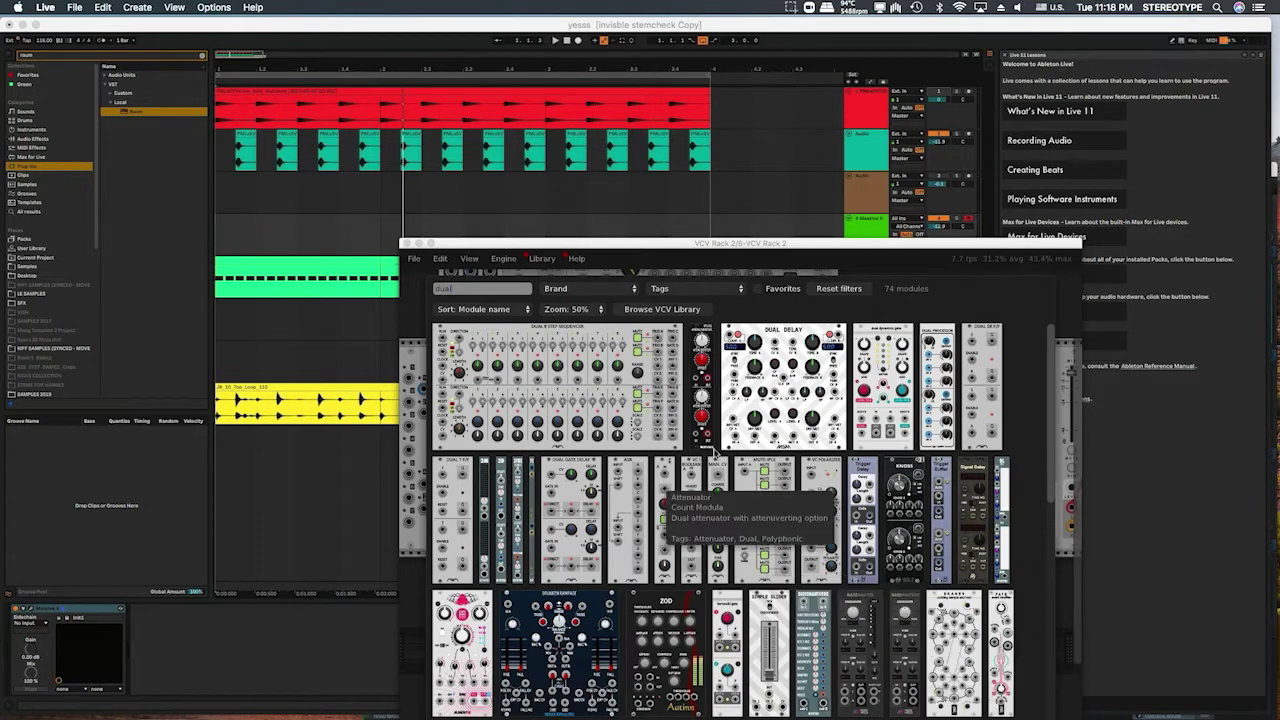
scroll(763, 441, "down", 2)
scroll(763, 441, "down", 3)
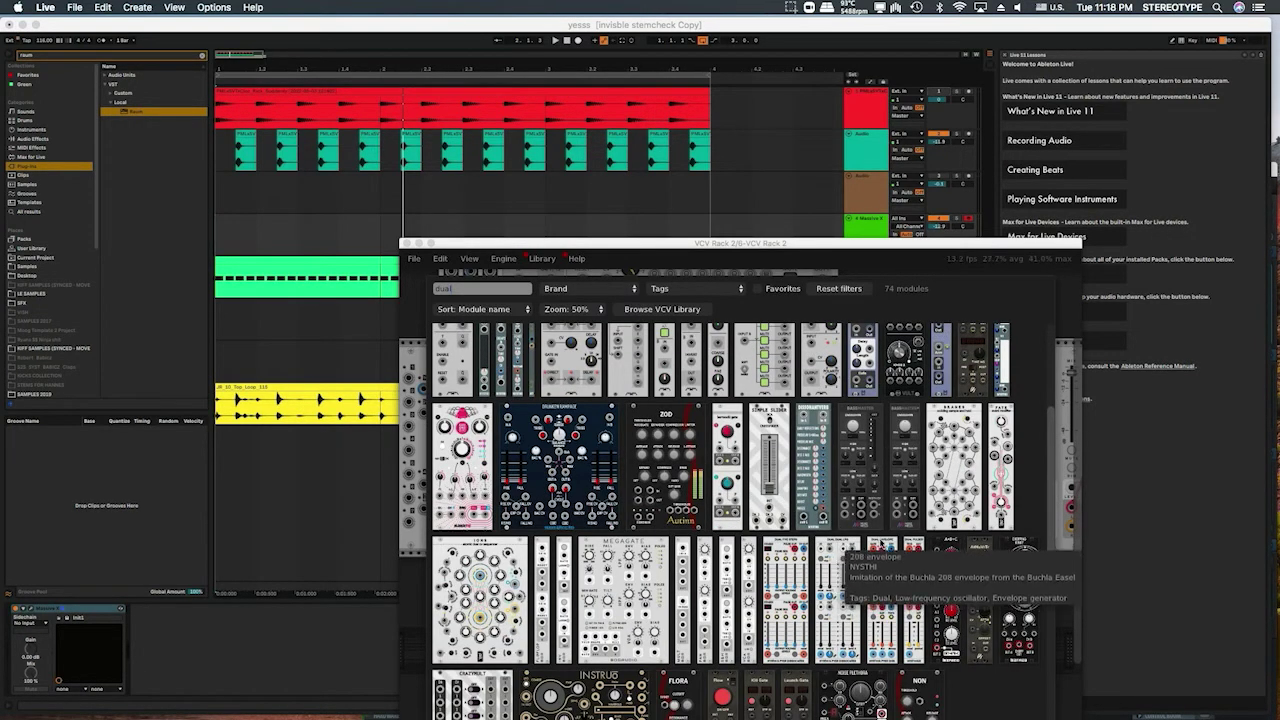
left_click(848, 548)
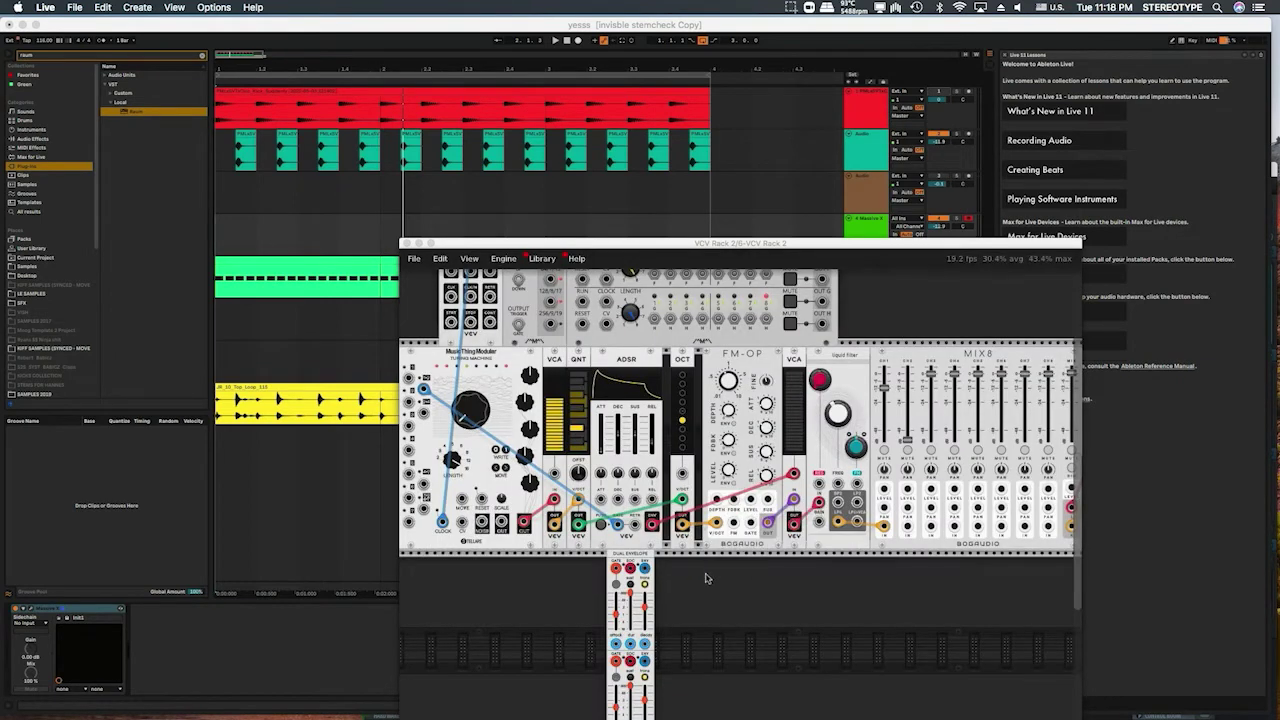
scroll(706, 578, "down", 1)
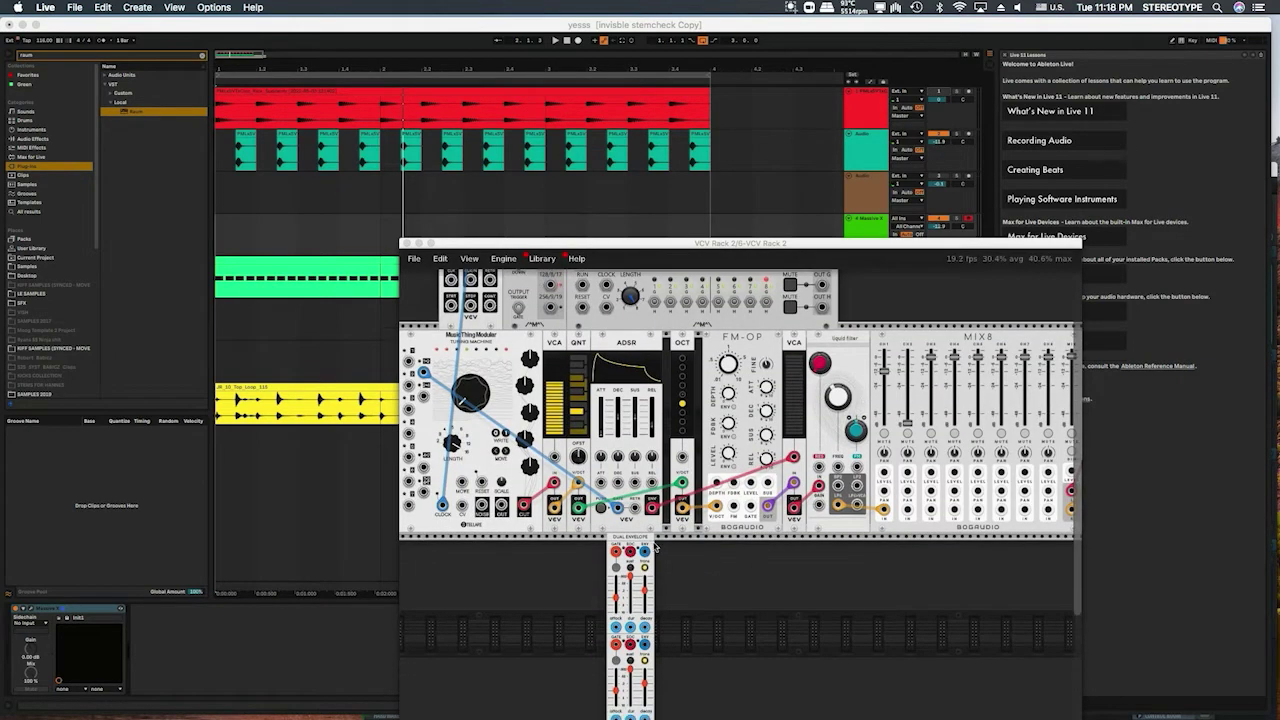
left_click_drag(651, 542, 735, 548)
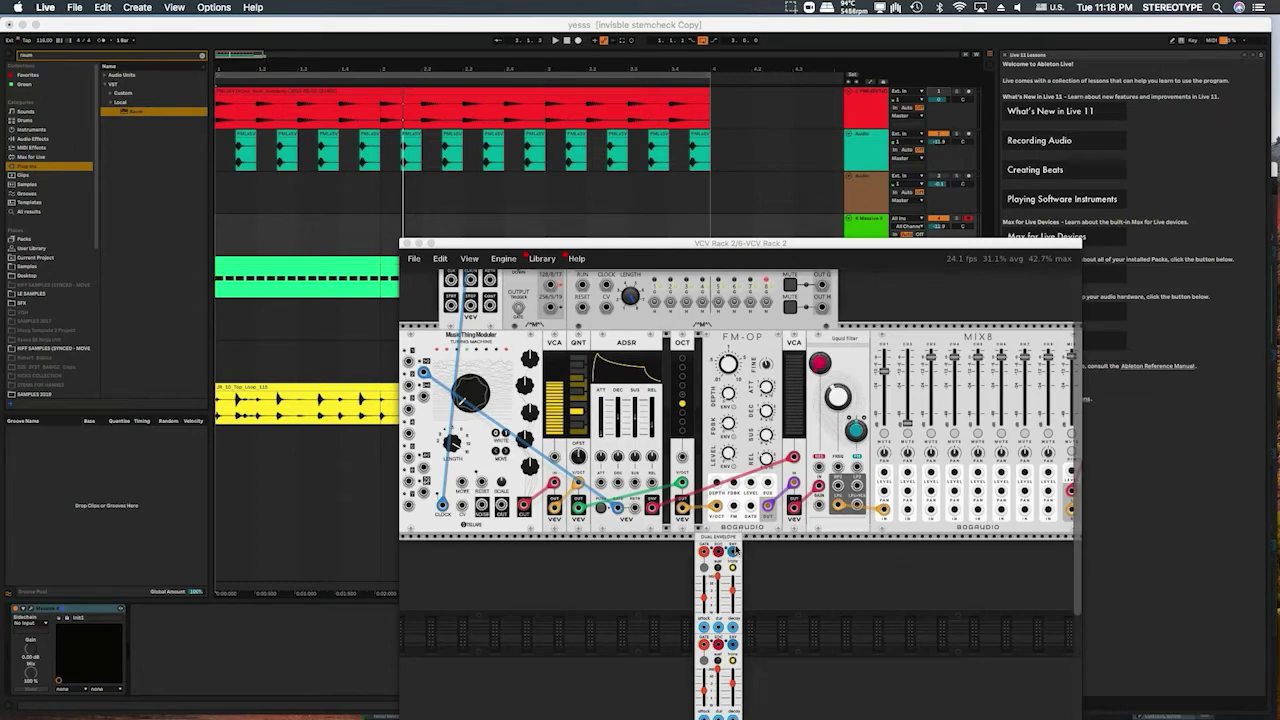
Reopen the module library and look through the "dual" modules for another NYSTHI 208 module to add.
right_click(643, 543)
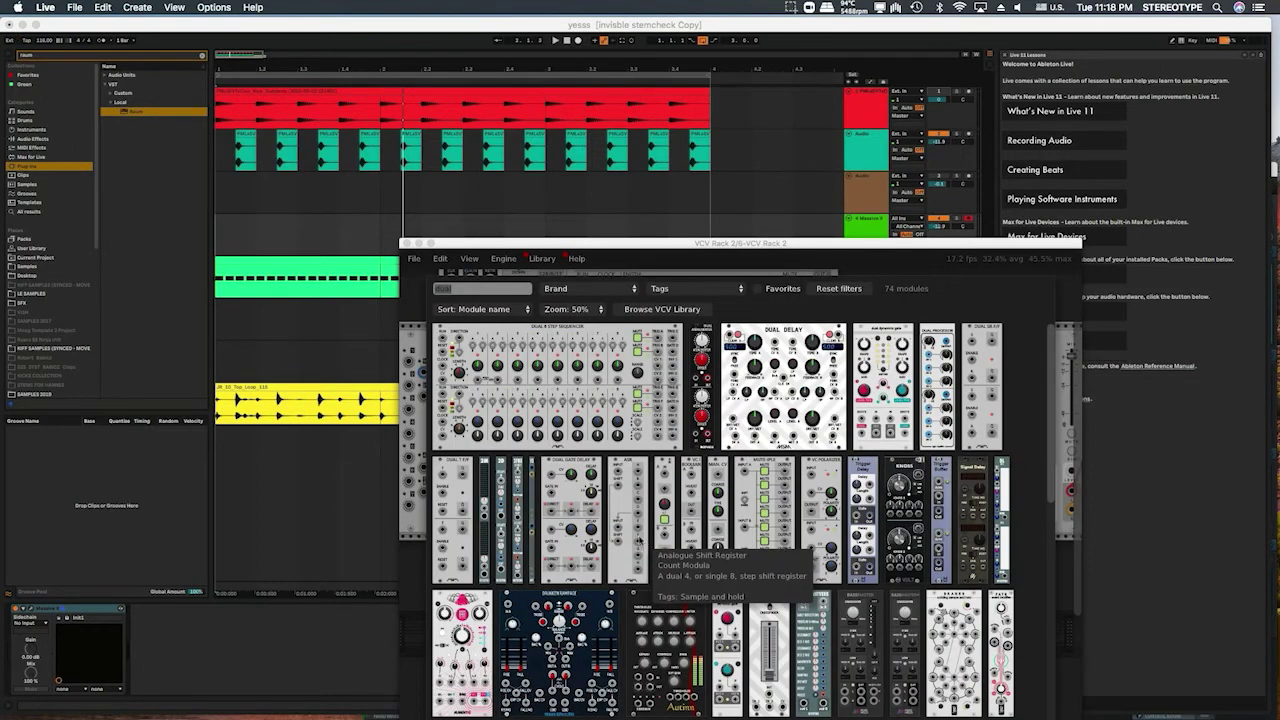
scroll(820, 550, "down", 5)
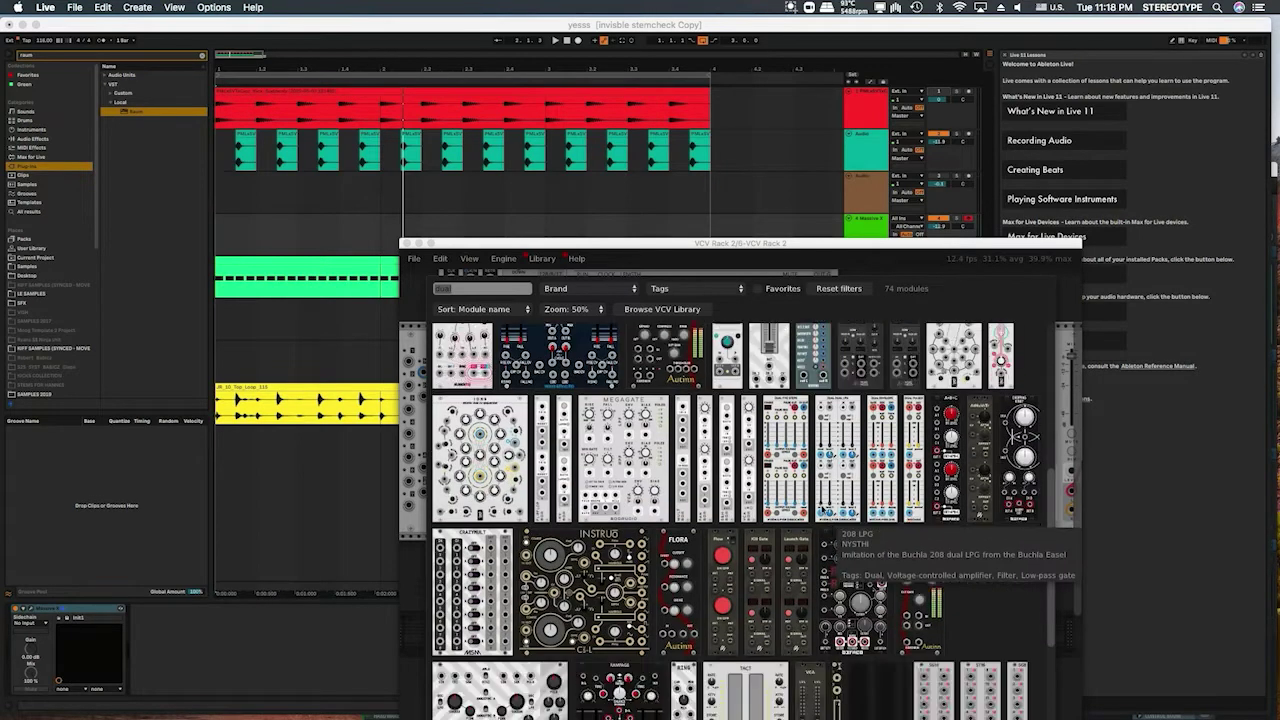
scroll(822, 510, "down", 2)
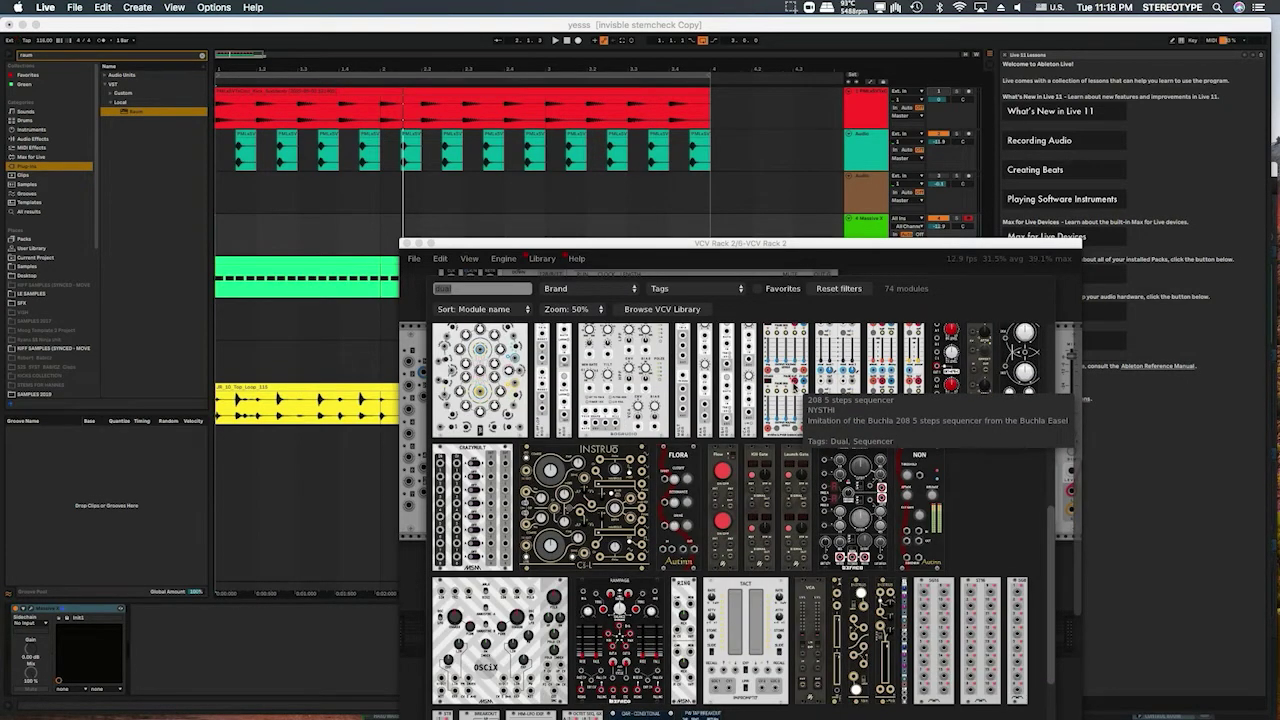
Add the NYSTHI 208 5 steps sequencer below the rack row and patch the MIDI-CV output into its upper trigger input.
left_click(795, 390)
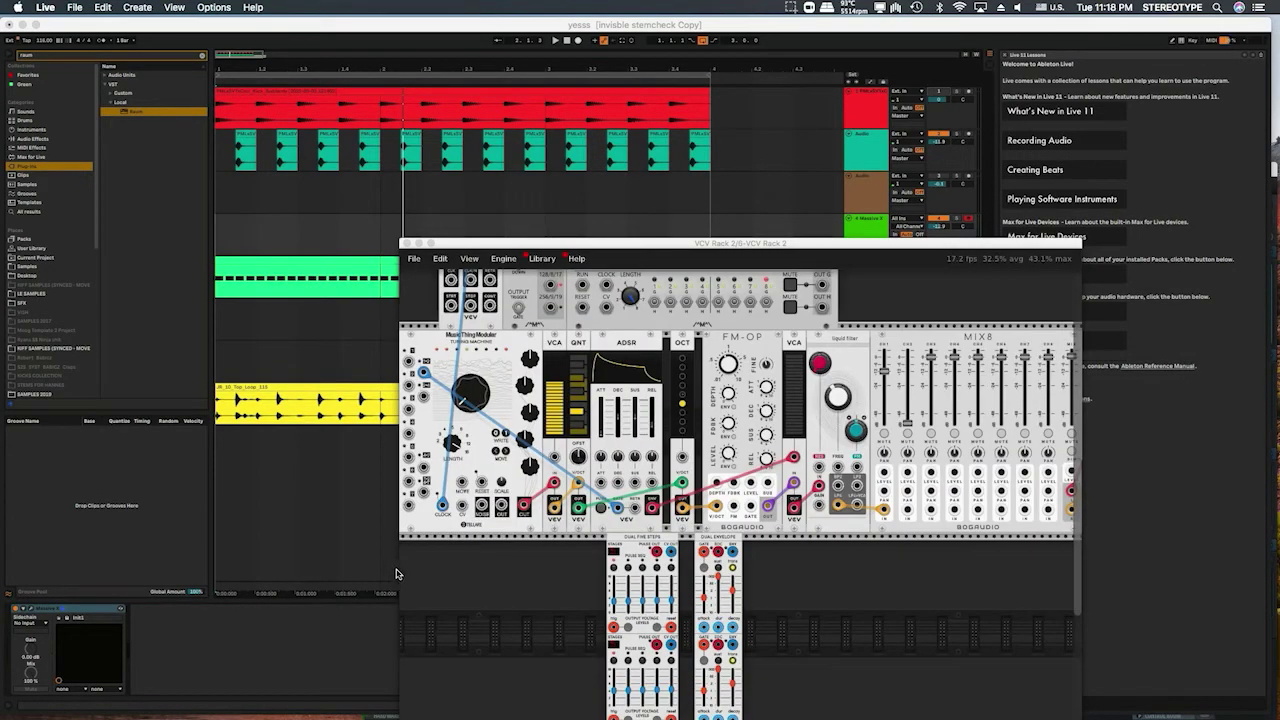
scroll(532, 490, "up", 5)
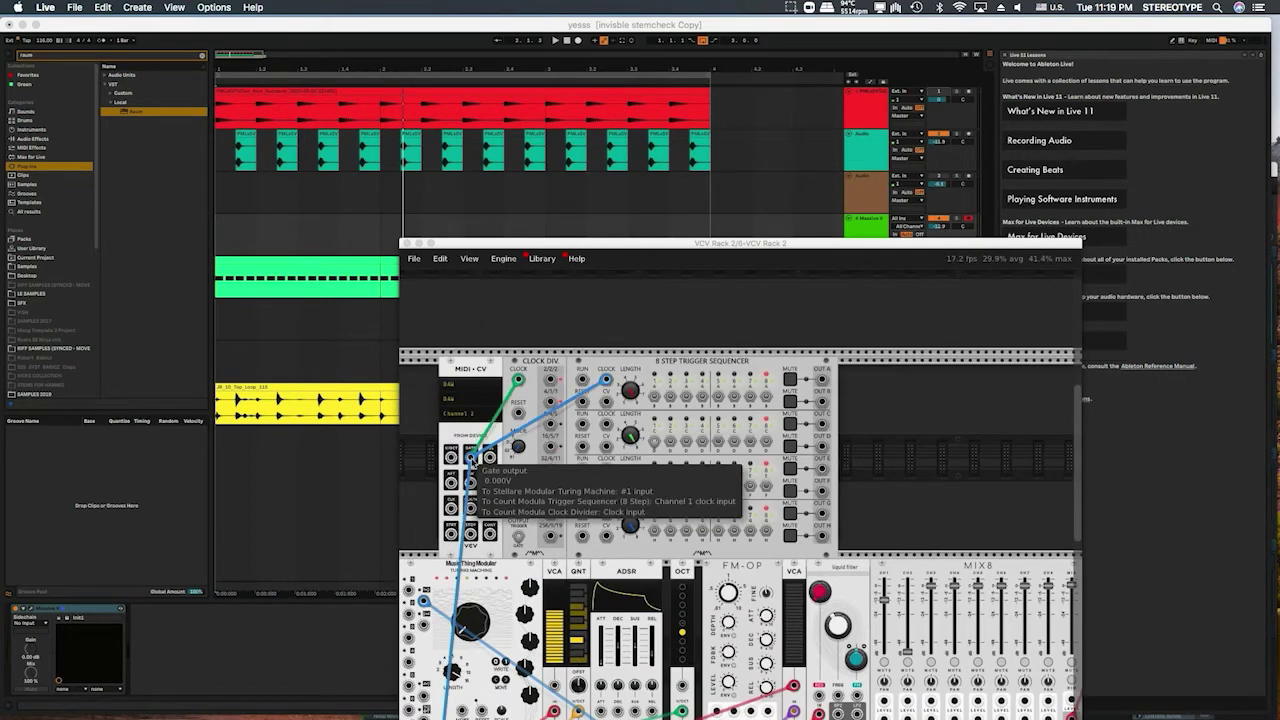
left_click_drag(472, 458, 870, 452)
left_click_drag(790, 246, 706, 49)
scroll(640, 259, "down", 3)
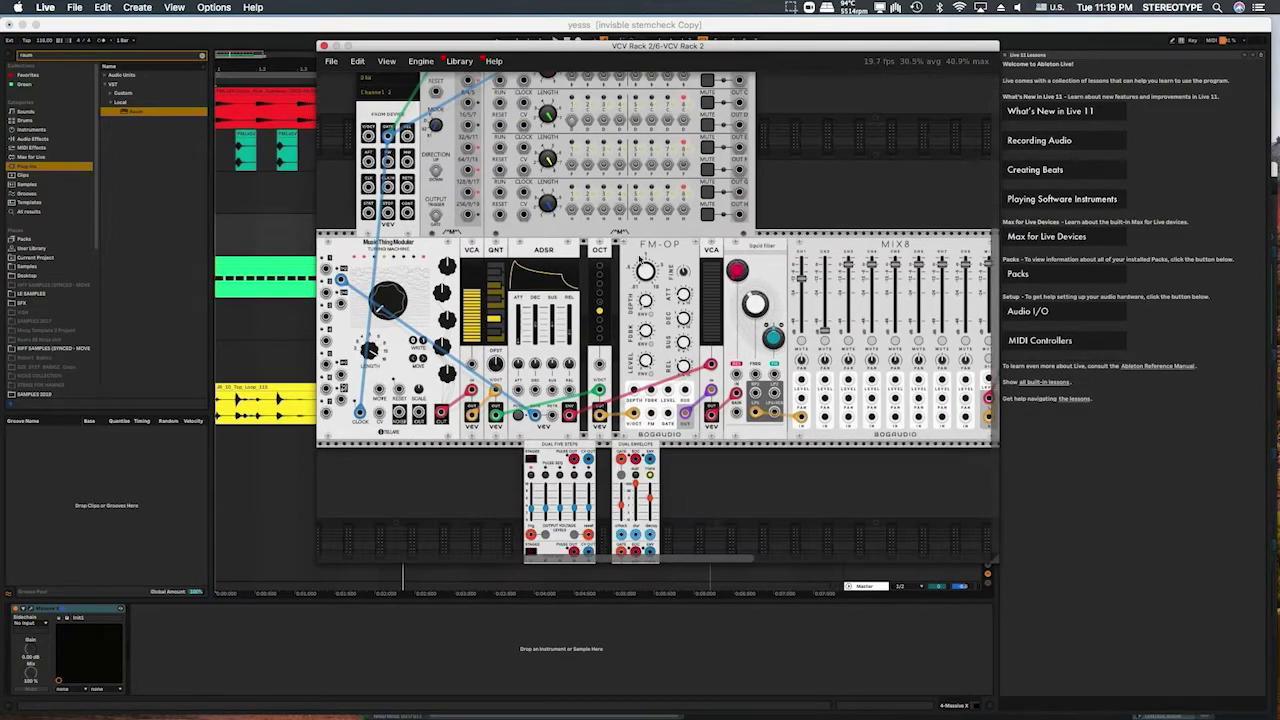
left_click_drag(389, 136, 404, 173)
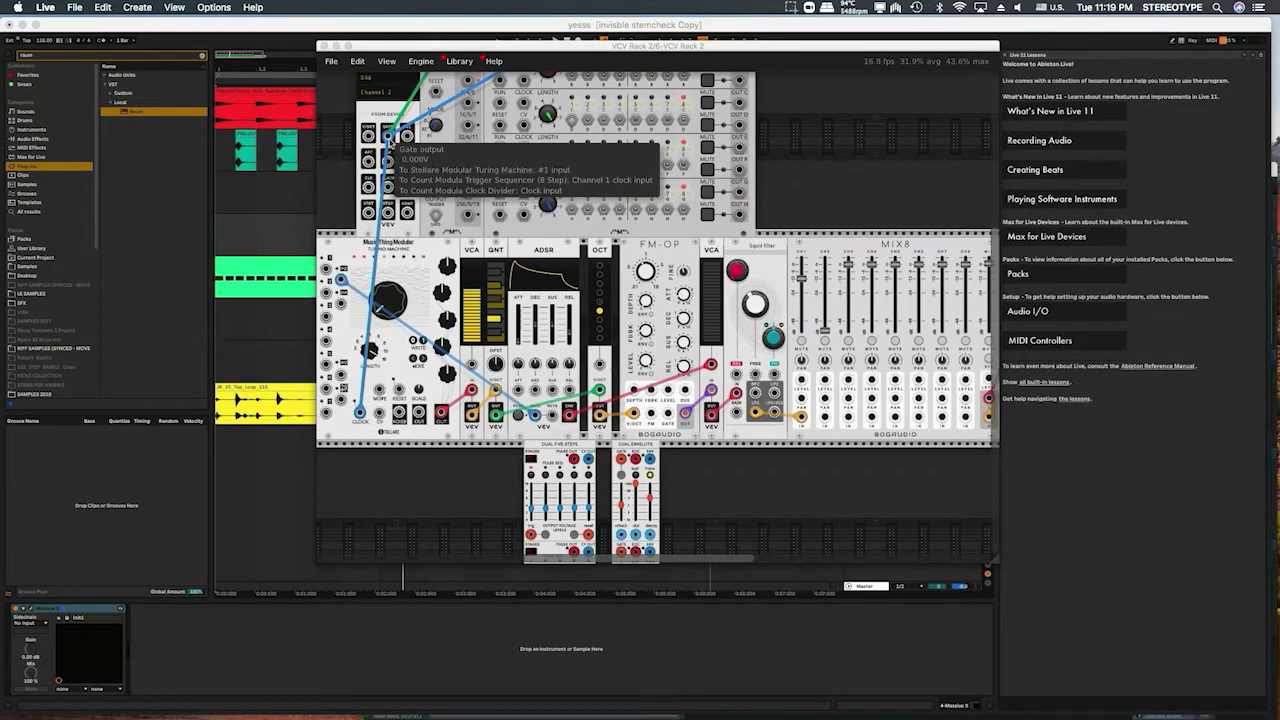
left_click_drag(398, 138, 531, 535)
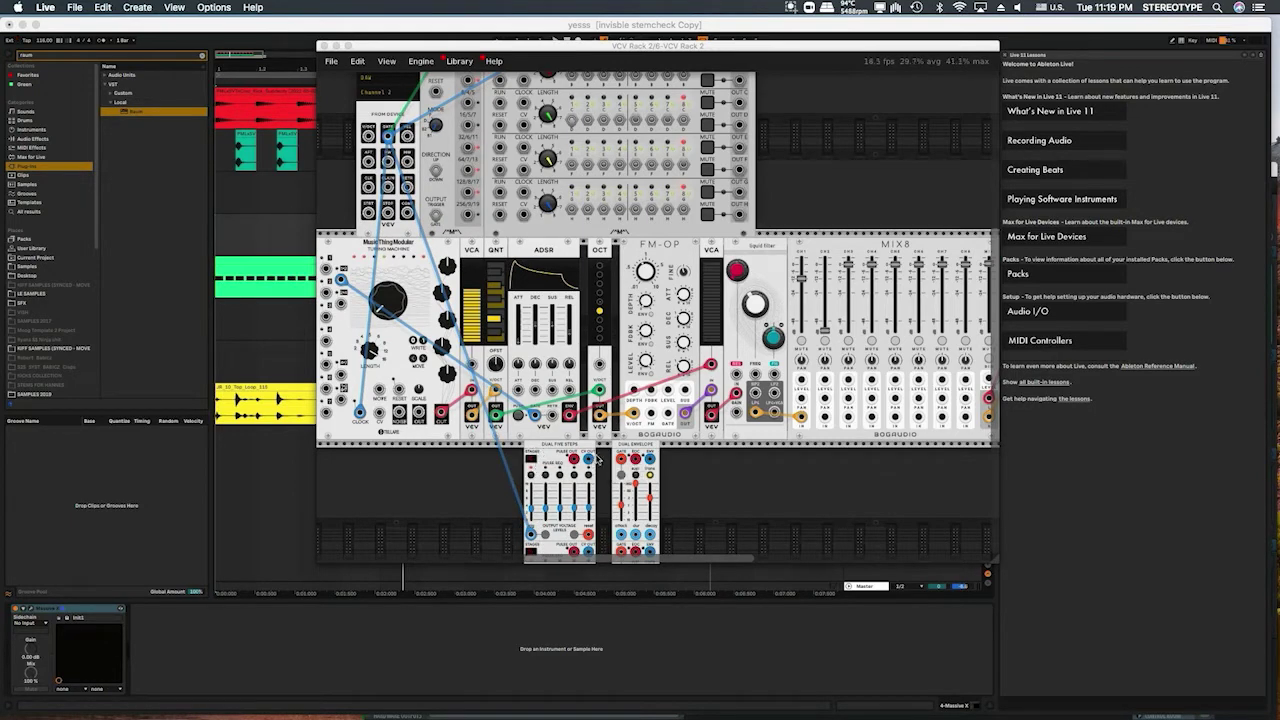
Vary the voltage levels of the steps in the upper half of the Dual Five Steps sequencer.
scroll(598, 458, "down", 3)
scroll(598, 458, "up", 1)
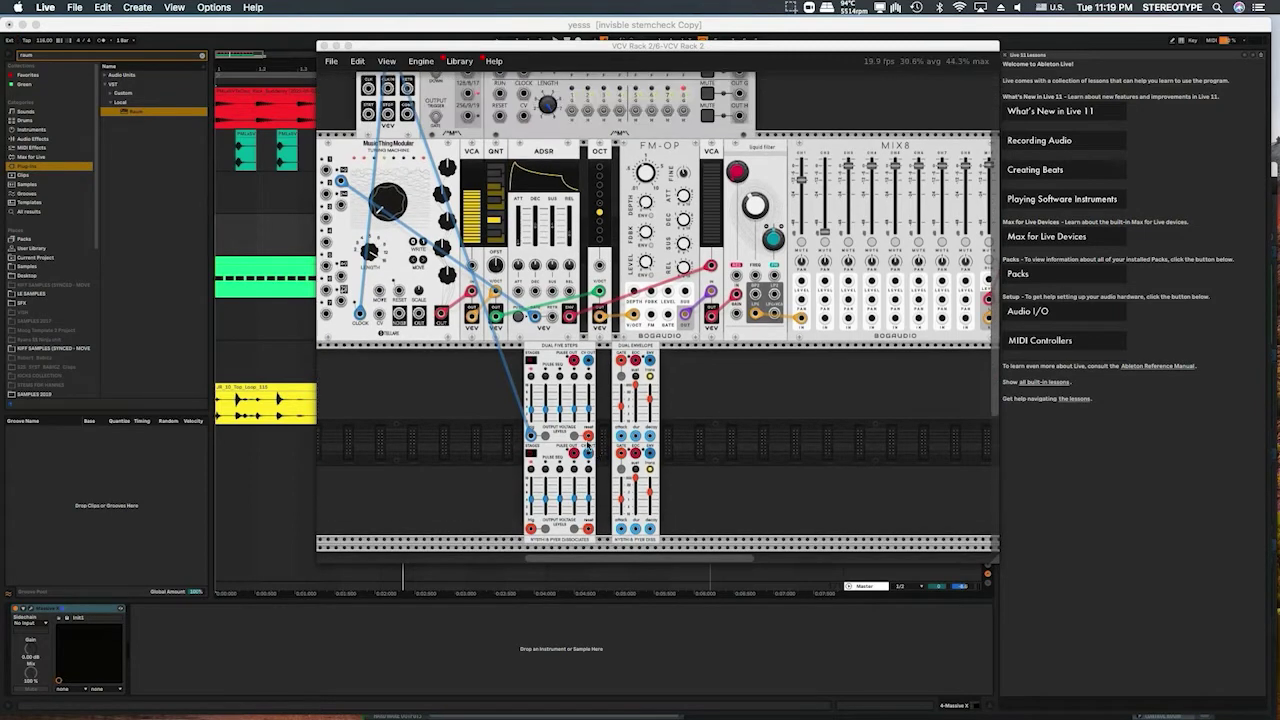
left_click_drag(530, 409, 562, 402)
Patch the five-step sequencer's upper outputs into the ADSR's release and decay inputs and raise the ADSR's release CV amount.
scroll(620, 384, "up", 2)
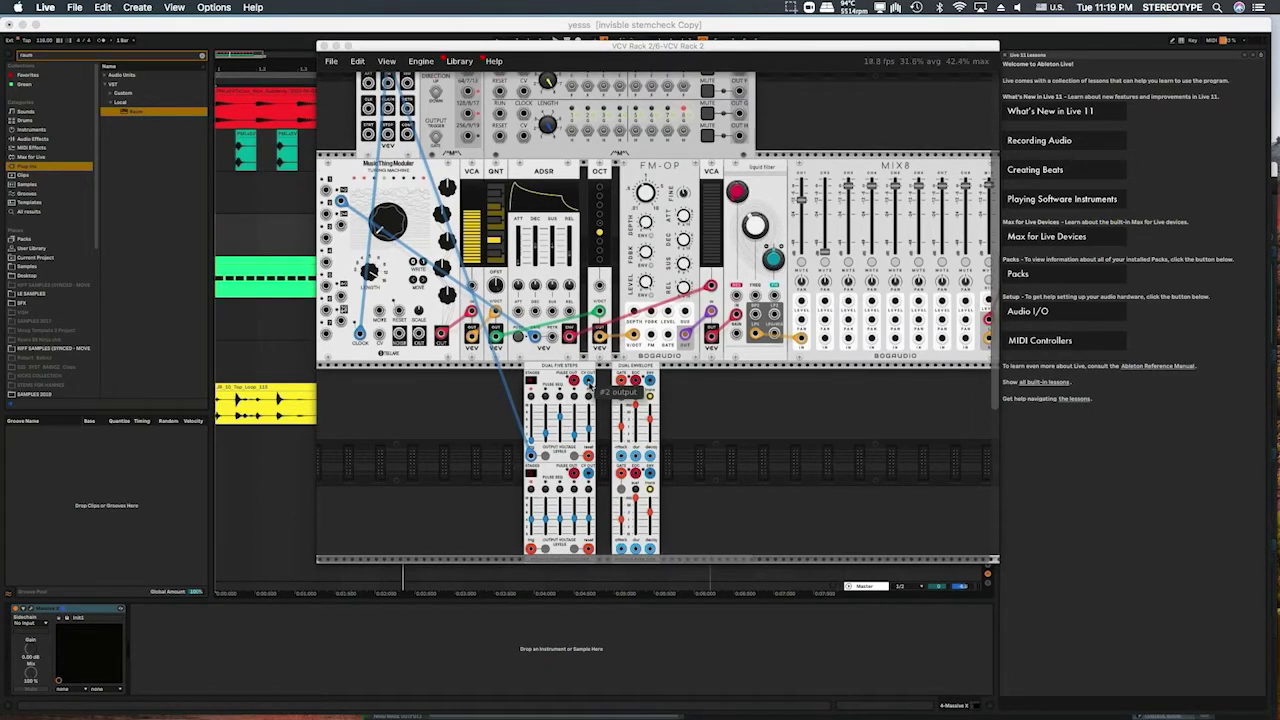
left_click_drag(588, 382, 568, 316)
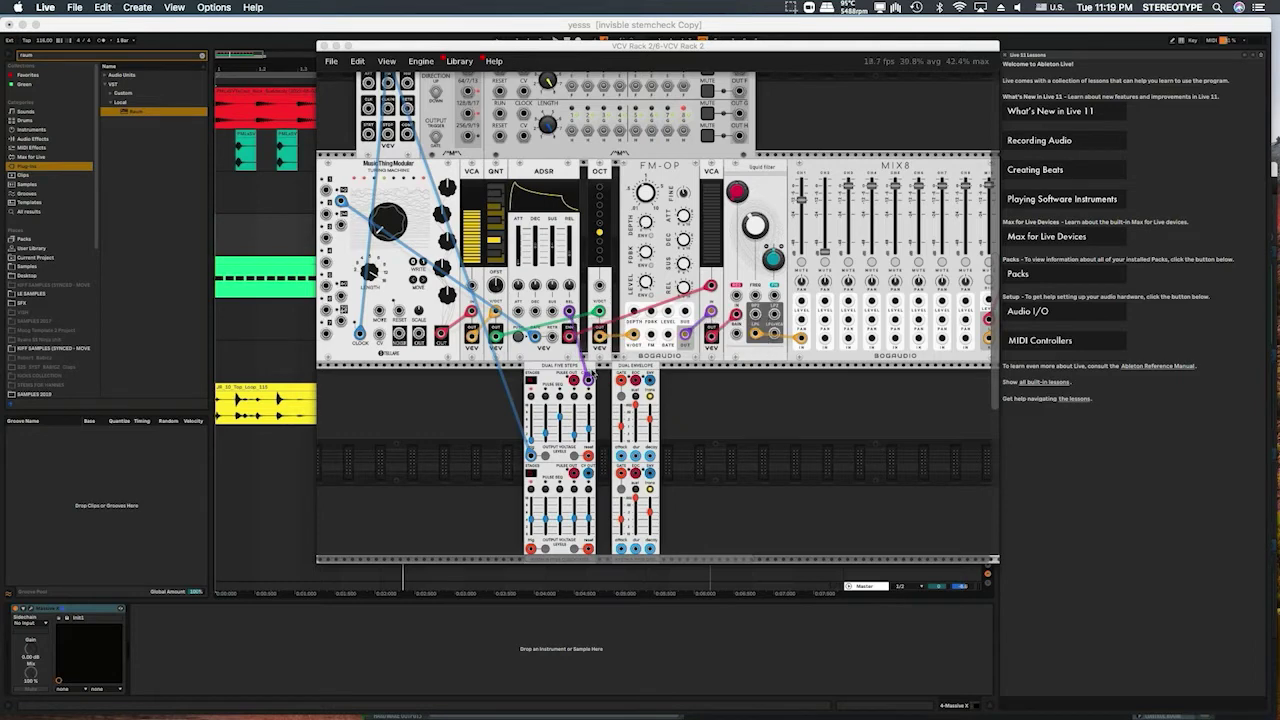
left_click_drag(574, 380, 533, 310)
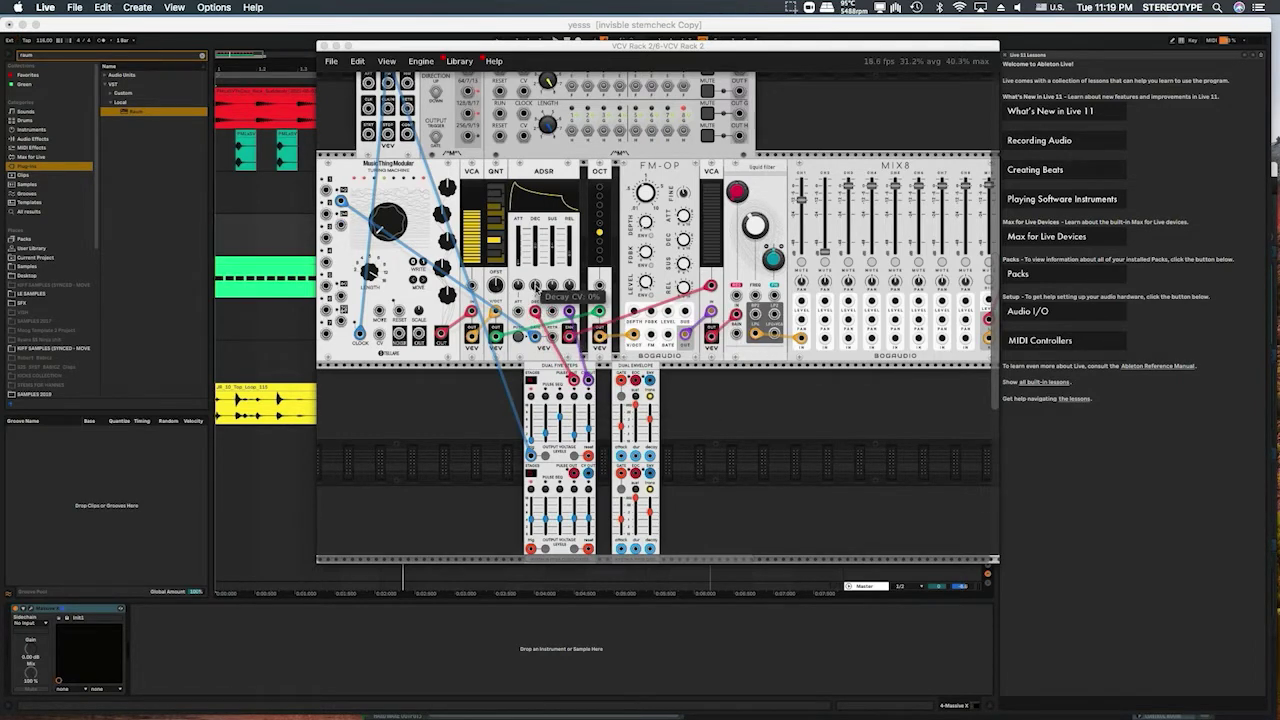
left_click_drag(570, 271, 577, 282)
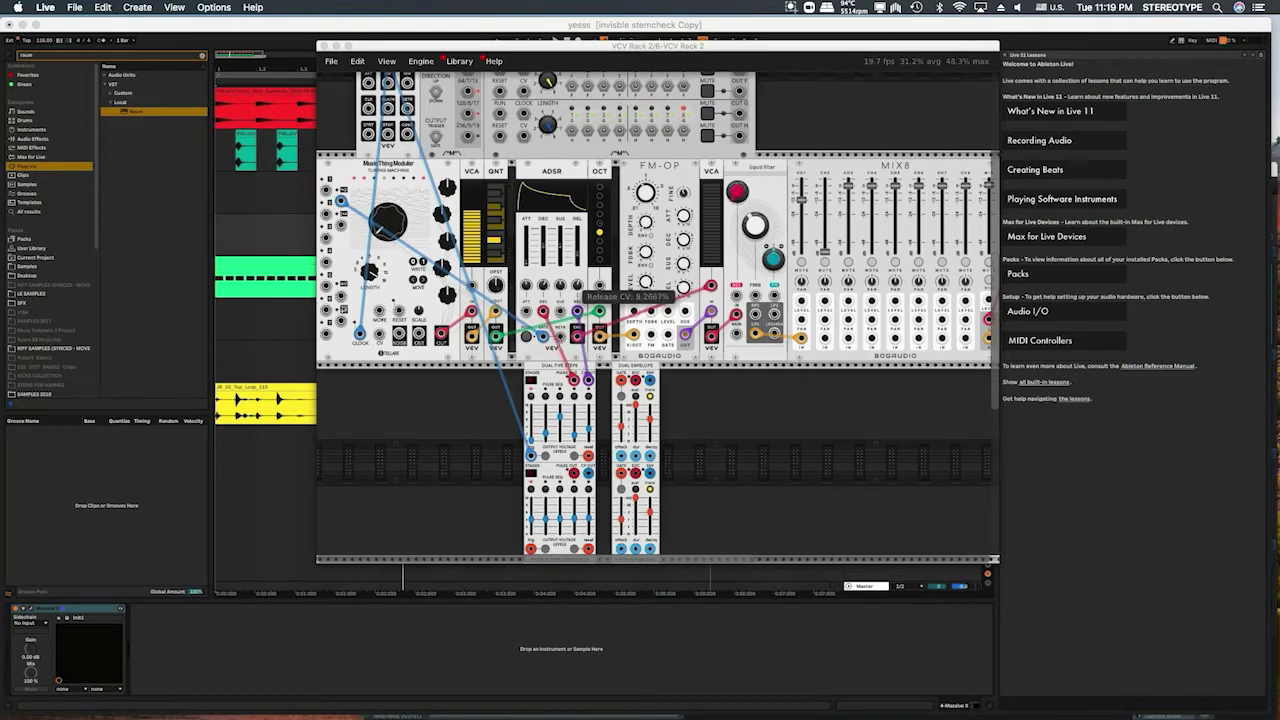
Add a second VCV ADSR beside the Dual Envelope by searching for "adsr", and shorten its envelope stages.
right_click(713, 369)
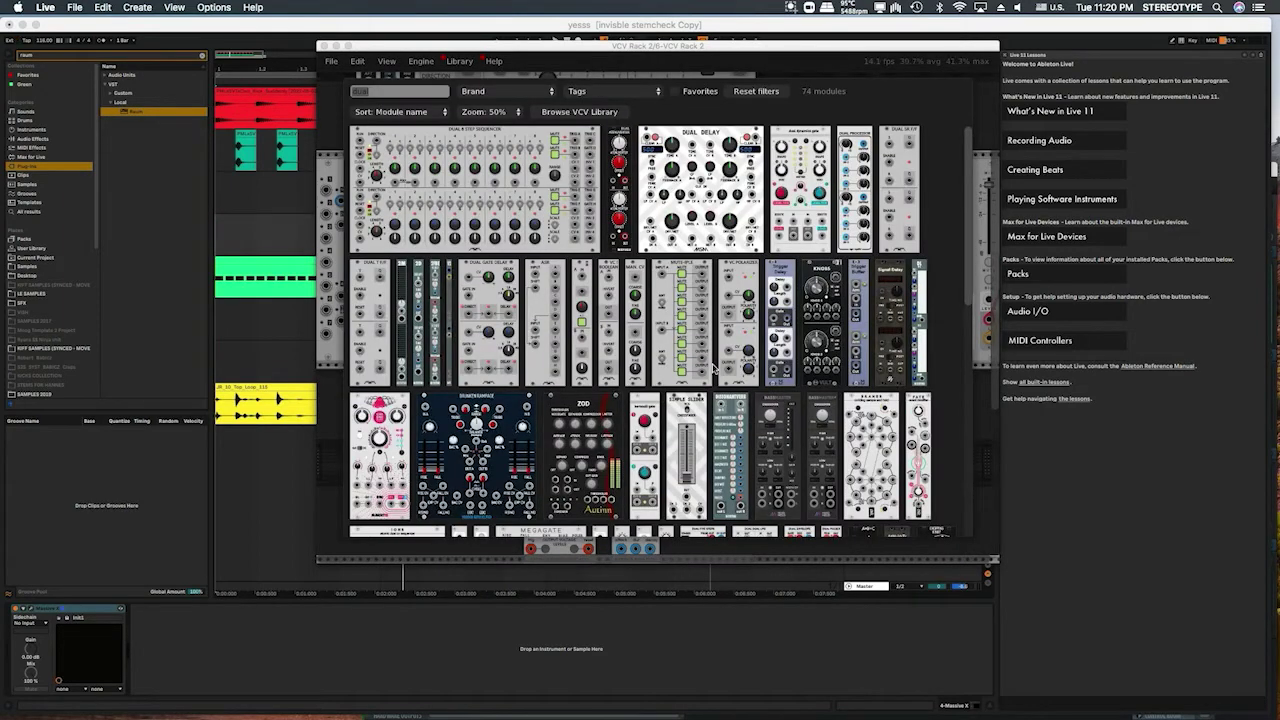
type("adsr")
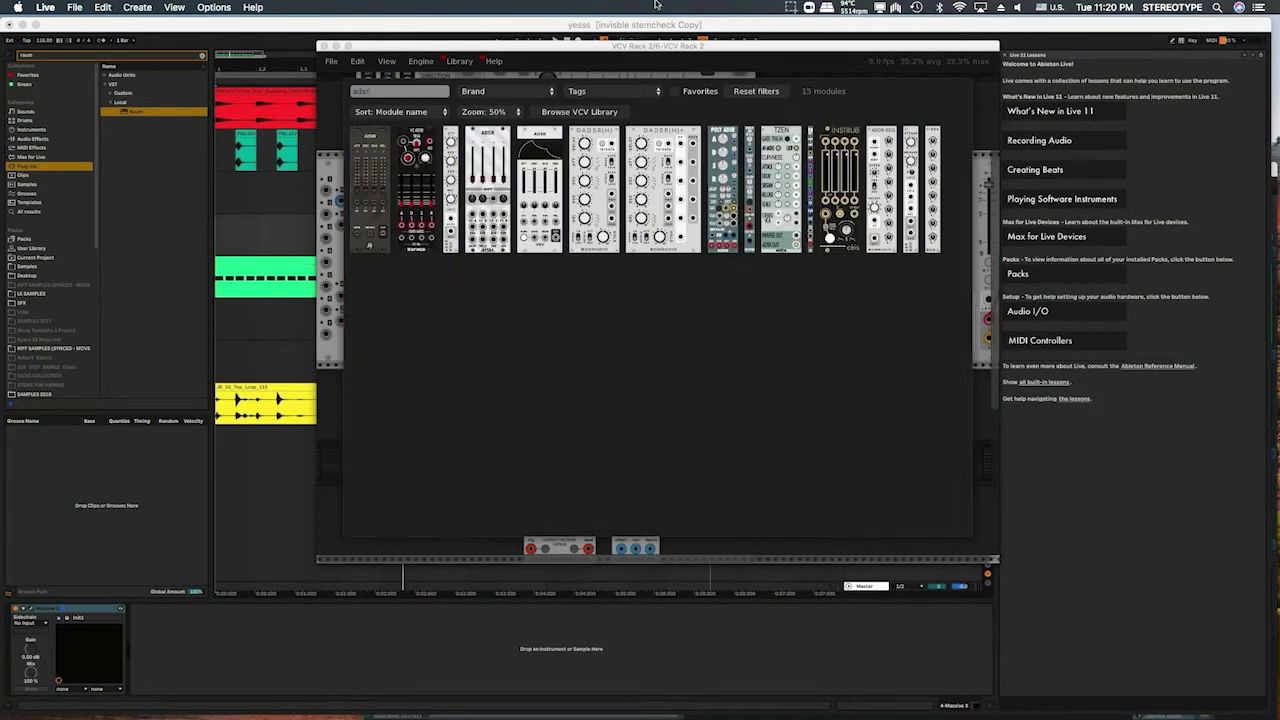
left_click_drag(540, 150, 737, 539)
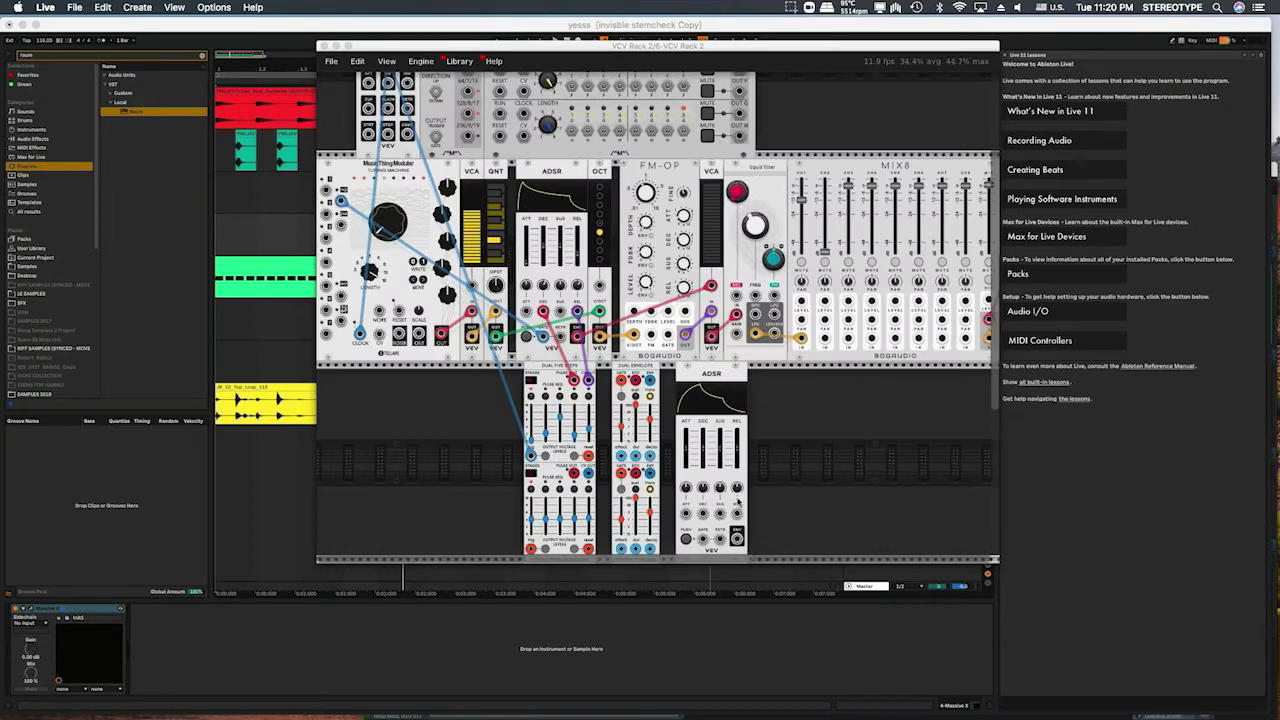
left_click(686, 450)
left_click_drag(686, 455, 686, 466)
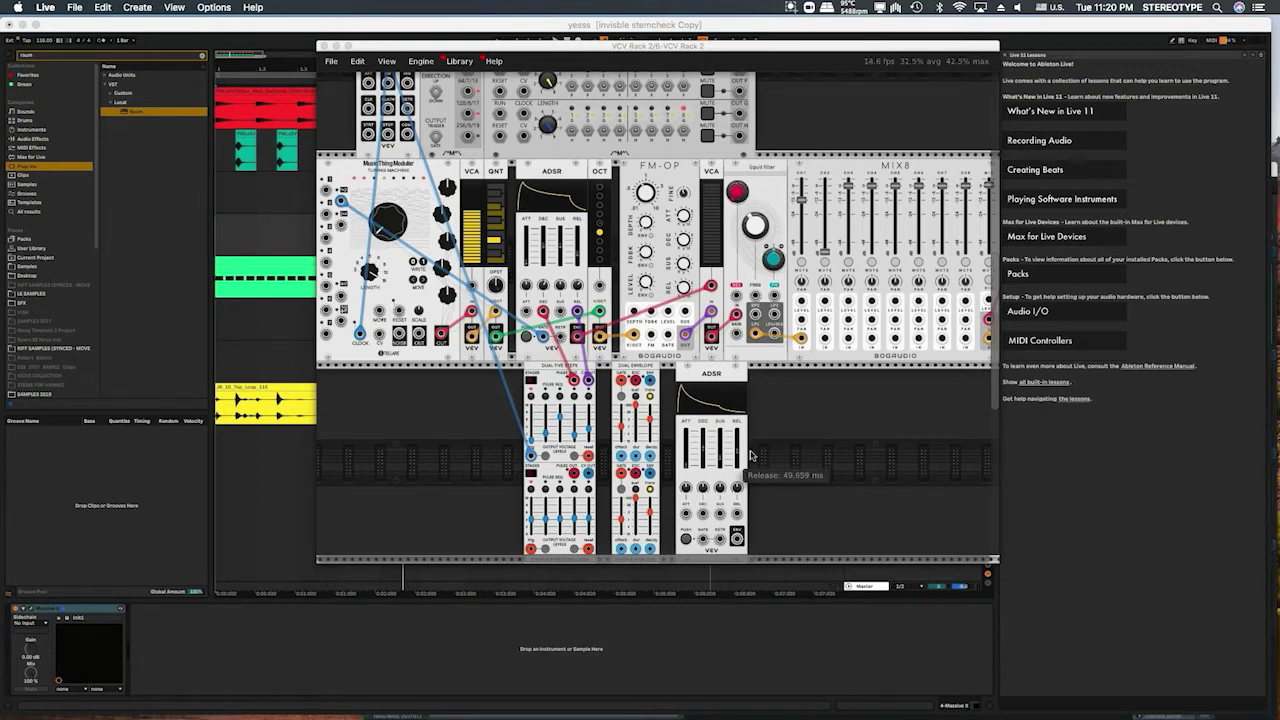
Patch the new ADSR's envelope output into the liquid filter's FM input, and the sequencer's output into its decay and release inputs.
left_click_drag(737, 537, 774, 295)
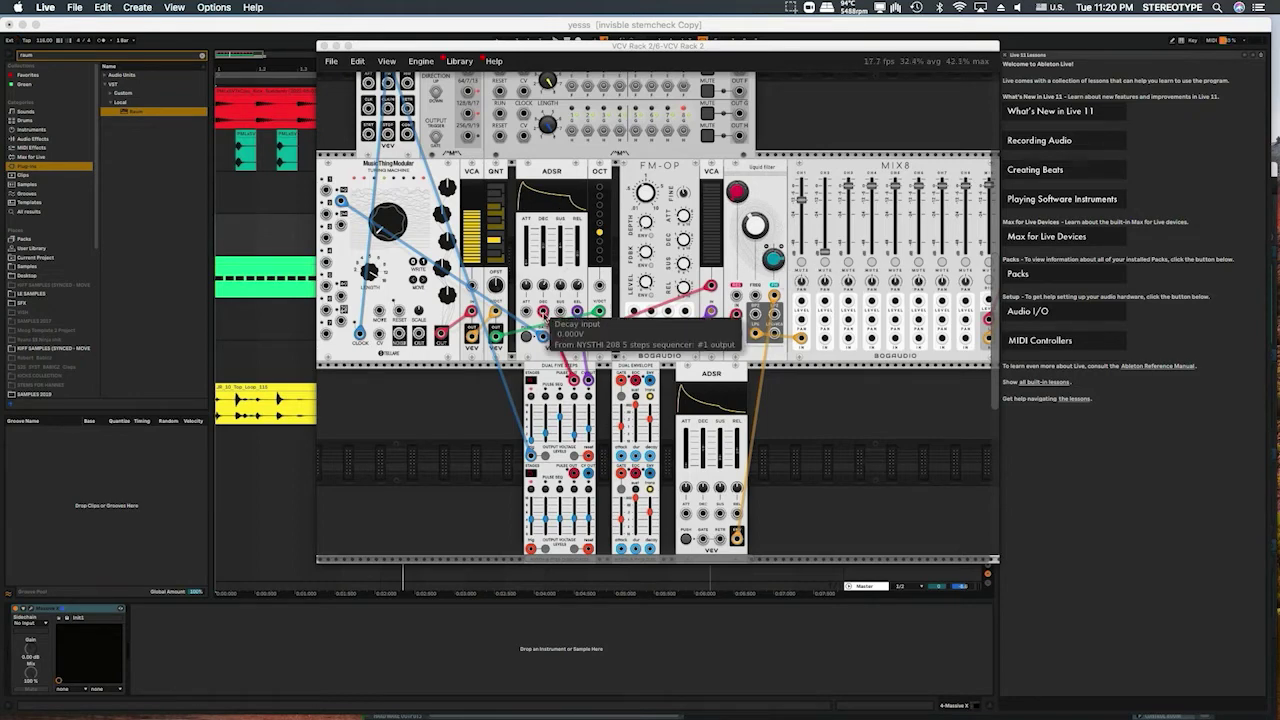
mouse_move(543, 312)
left_mouse_down()
mouse_move(560, 334)
mouse_move(542, 310)
left_mouse_up()
left_click_drag(574, 381, 703, 513)
left_click_drag(574, 381, 737, 511)
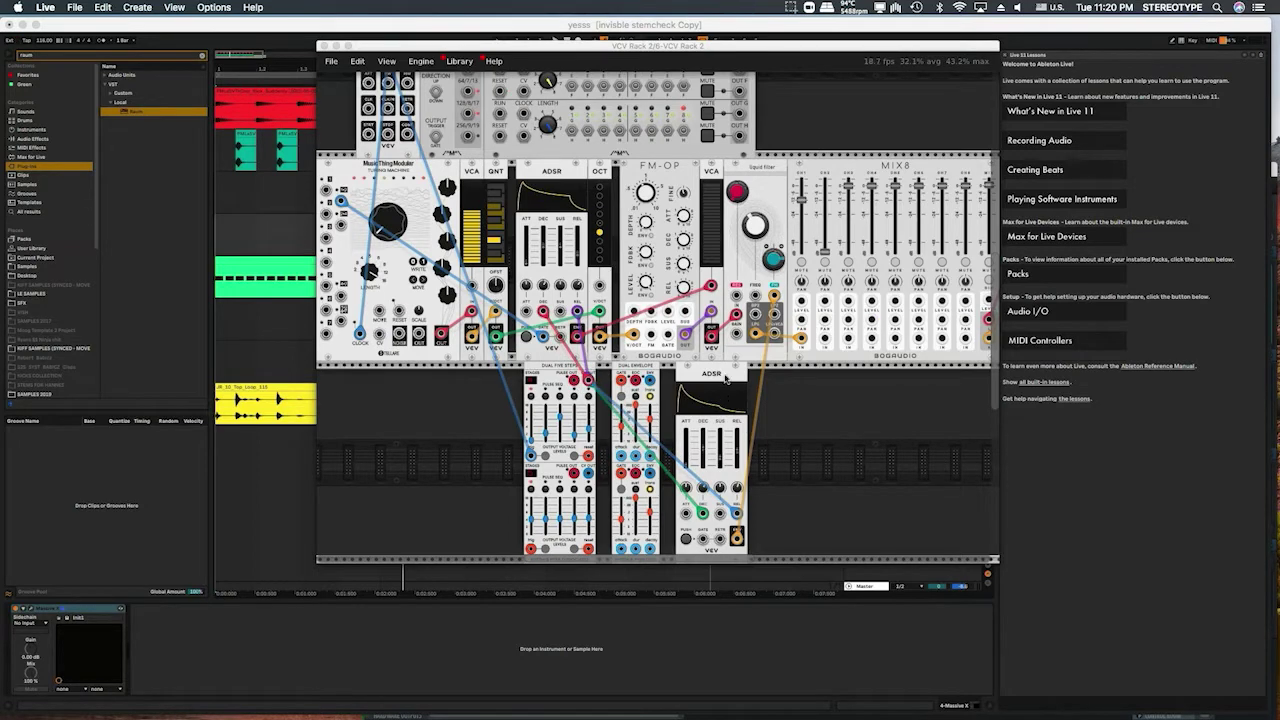
Start playback and trigger the five-step sequencer from the clock divider's second output instead of the MIDI-CV module.
key("space")
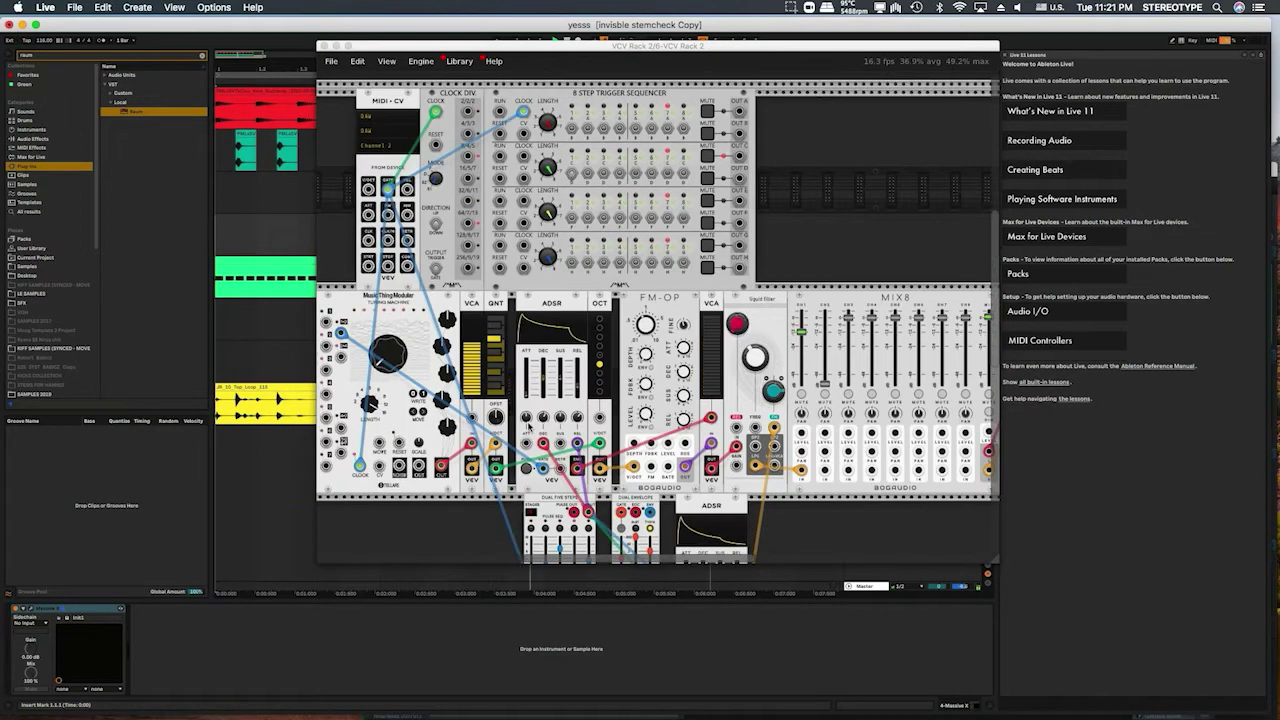
scroll(480, 400, "up", 5)
left_click_drag(388, 341, 468, 285)
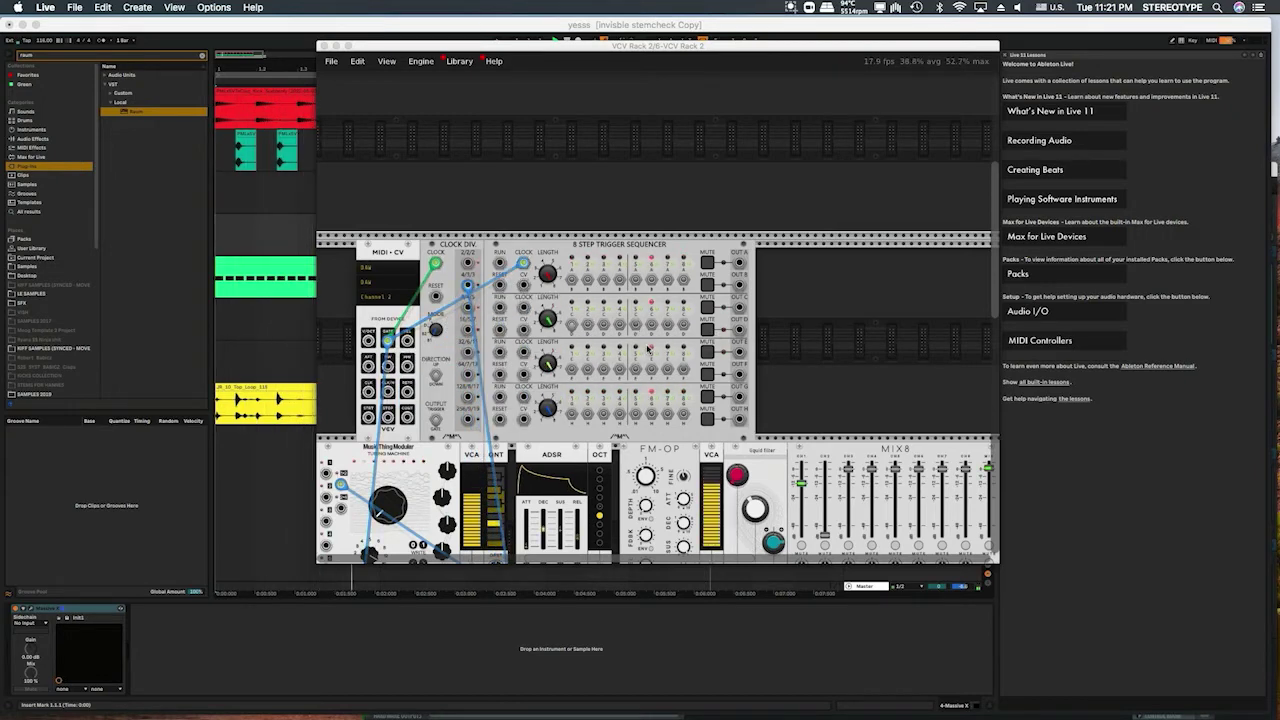
Adjust the channel 1 level on the MIX8 mixer while the patch plays.
scroll(620, 335, "down", 6)
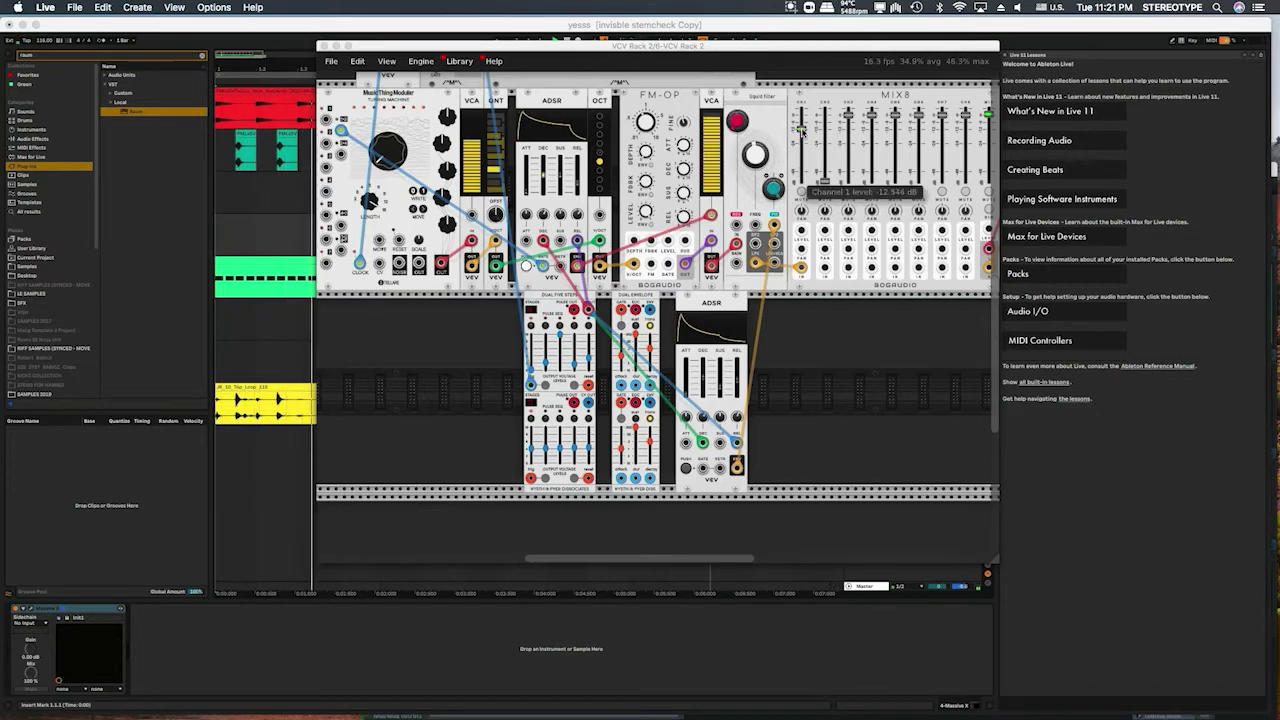
left_click_drag(800, 128, 800, 122)
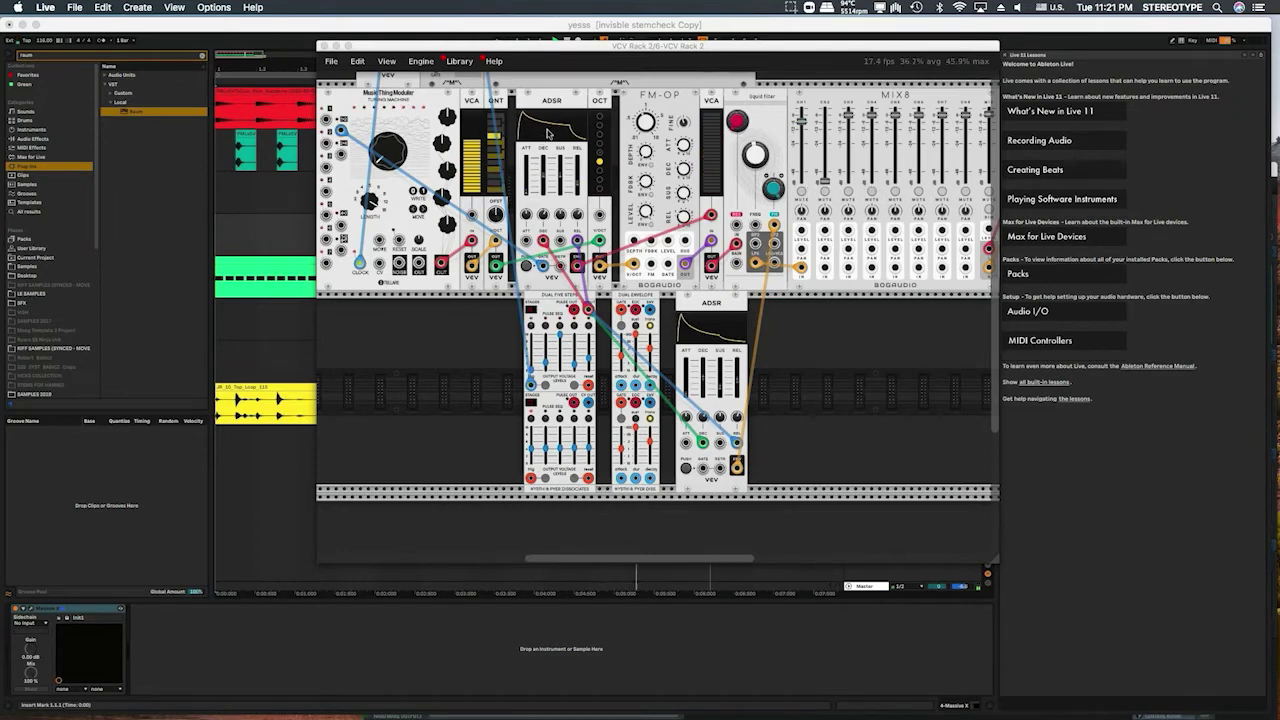
mouse_move(772, 187)
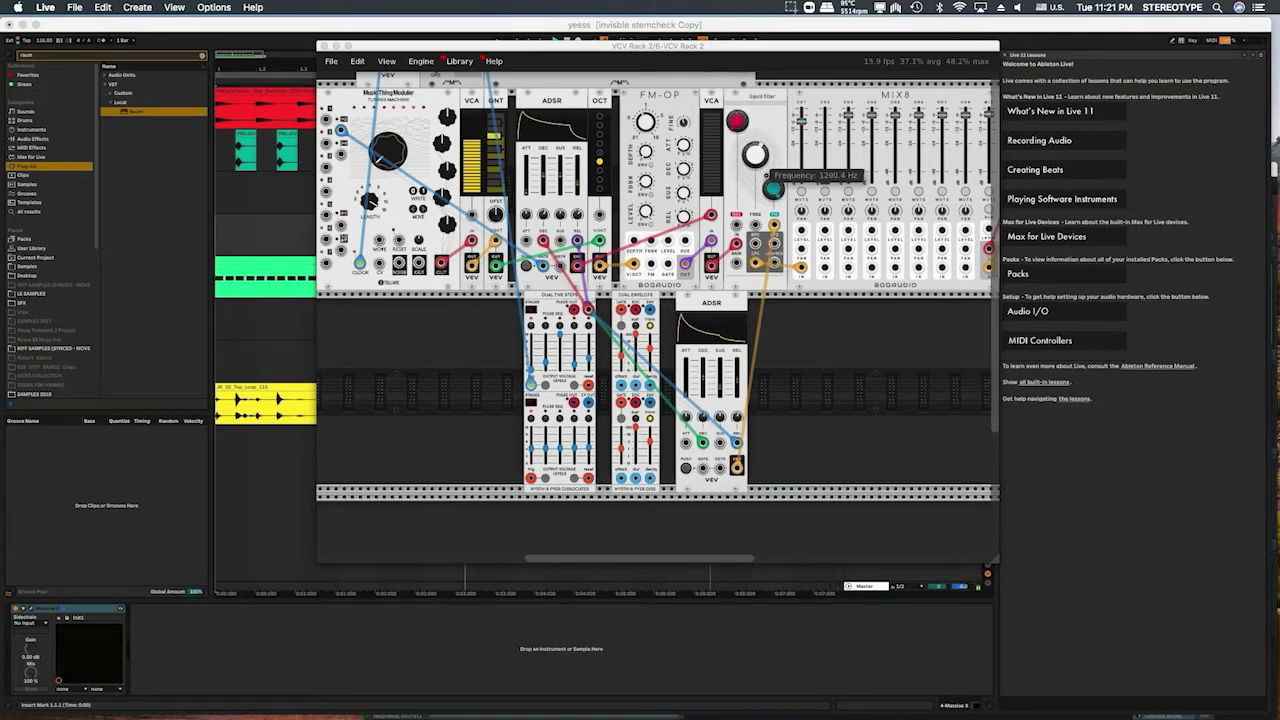
mouse_move(799, 119)
left_click_drag(801, 118, 801, 126)
Lengthen the release of the upper ADSR.
mouse_move(578, 187)
left_click_drag(578, 186, 578, 181)
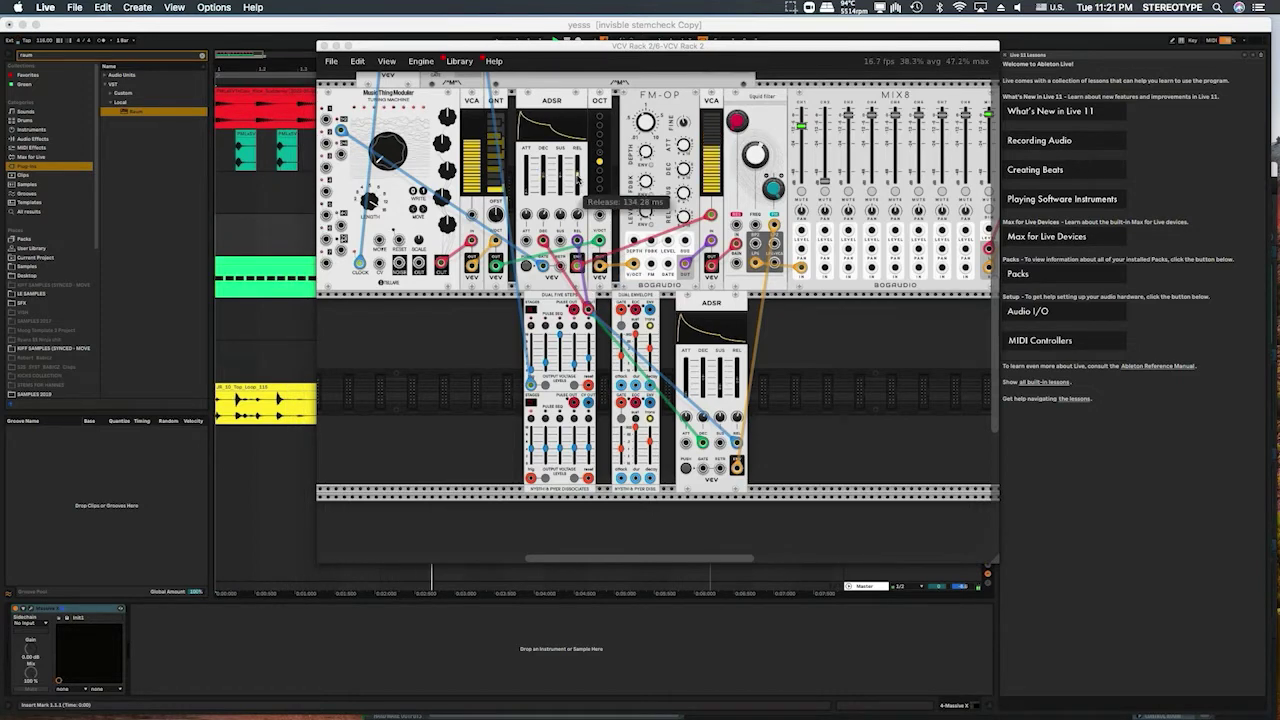
left_click_drag(578, 181, 578, 179)
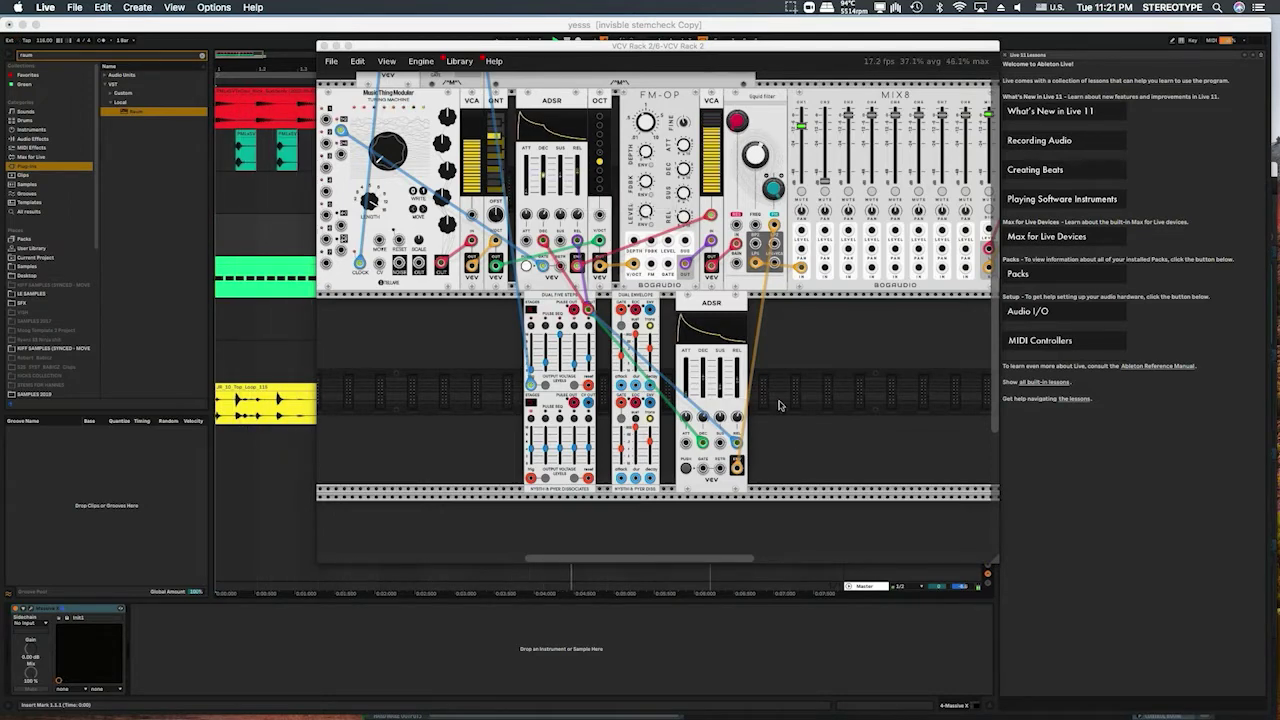
Set the lower ADSR's decay to 14.454 ms and release to 19.77 ms, and adjust the liquid filter's FM amount.
mouse_move(703, 386)
left_click_drag(703, 386, 703, 400)
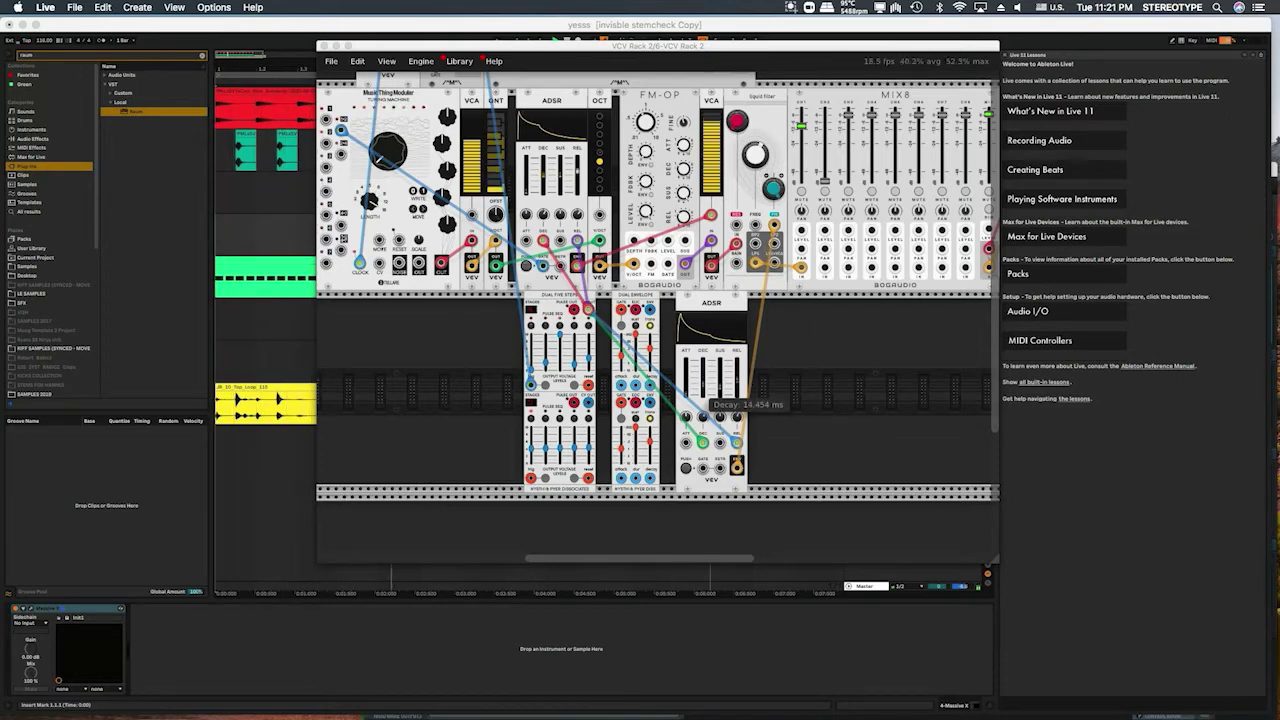
mouse_move(717, 390)
left_click_drag(720, 393, 720, 398)
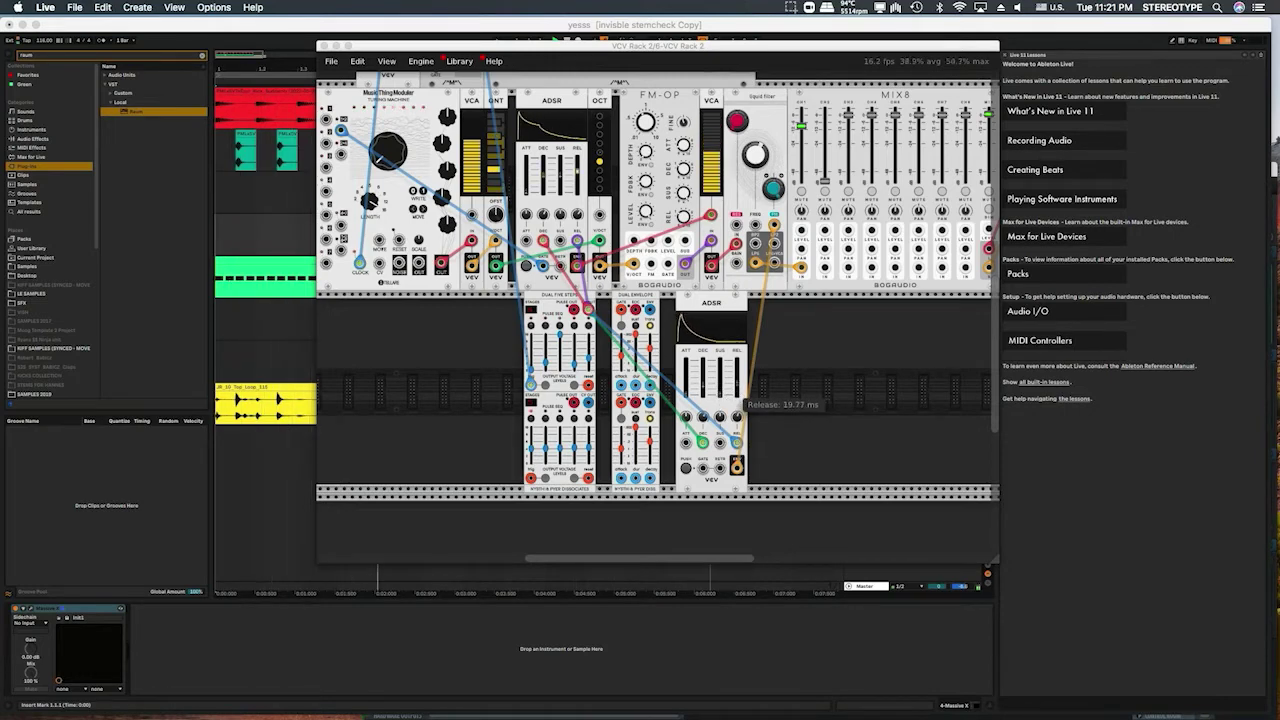
left_click_drag(773, 188, 773, 212)
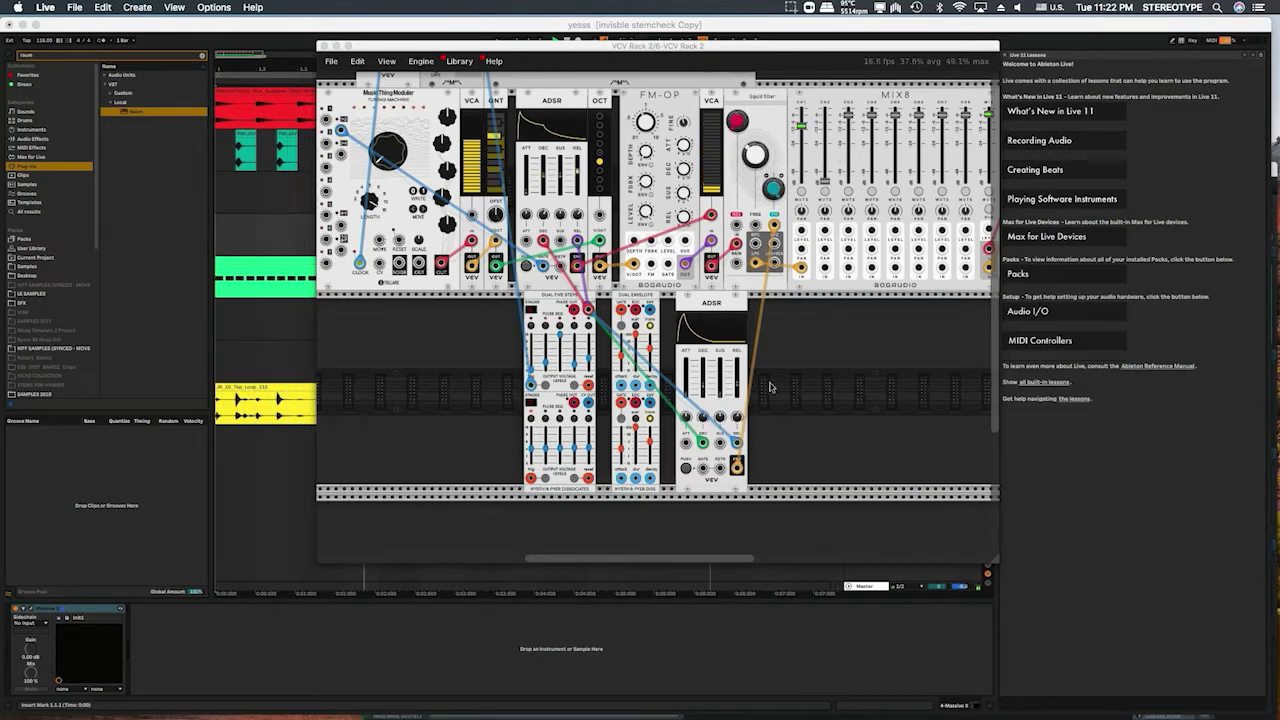
left_click_drag(737, 417, 737, 401)
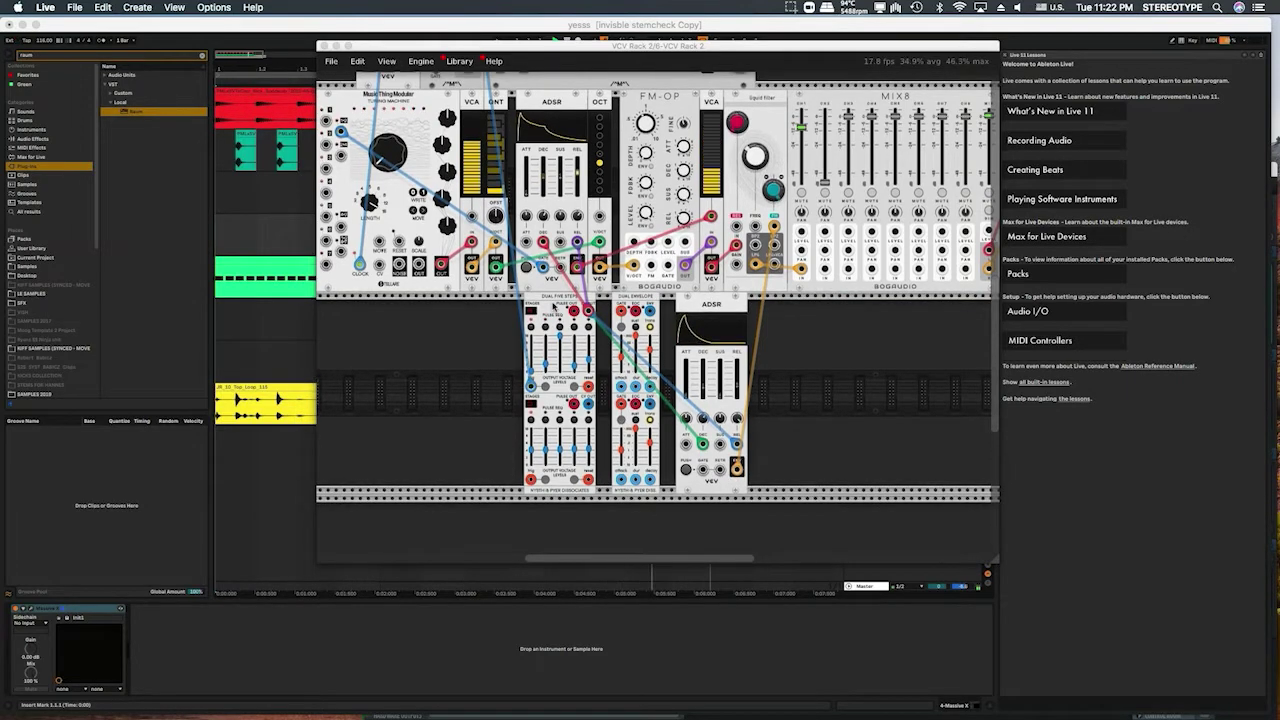
Patch the Turing Machine's #8 output into the lower ADSR's gate input.
scroll(555, 307, "up", 2)
scroll(555, 306, "up", 3)
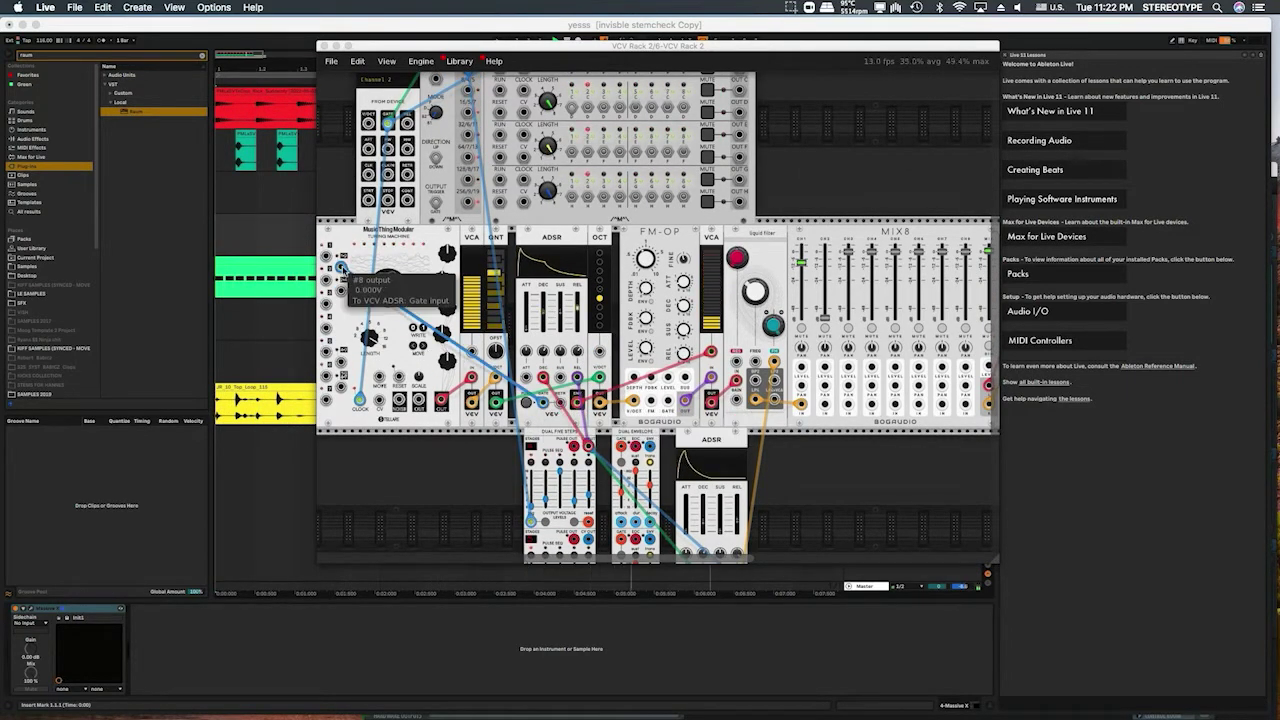
left_click_drag(341, 268, 707, 522)
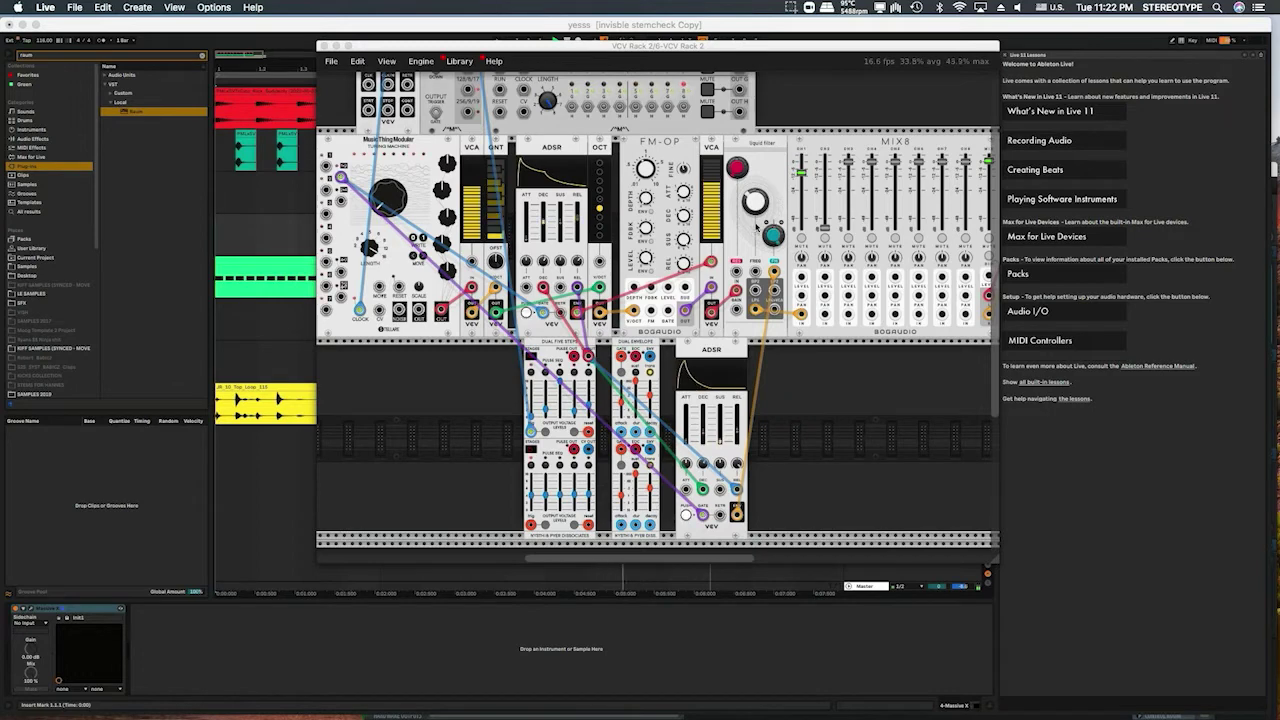
Set the lower ADSR's release to 101.86 ms.
mouse_move(740, 408)
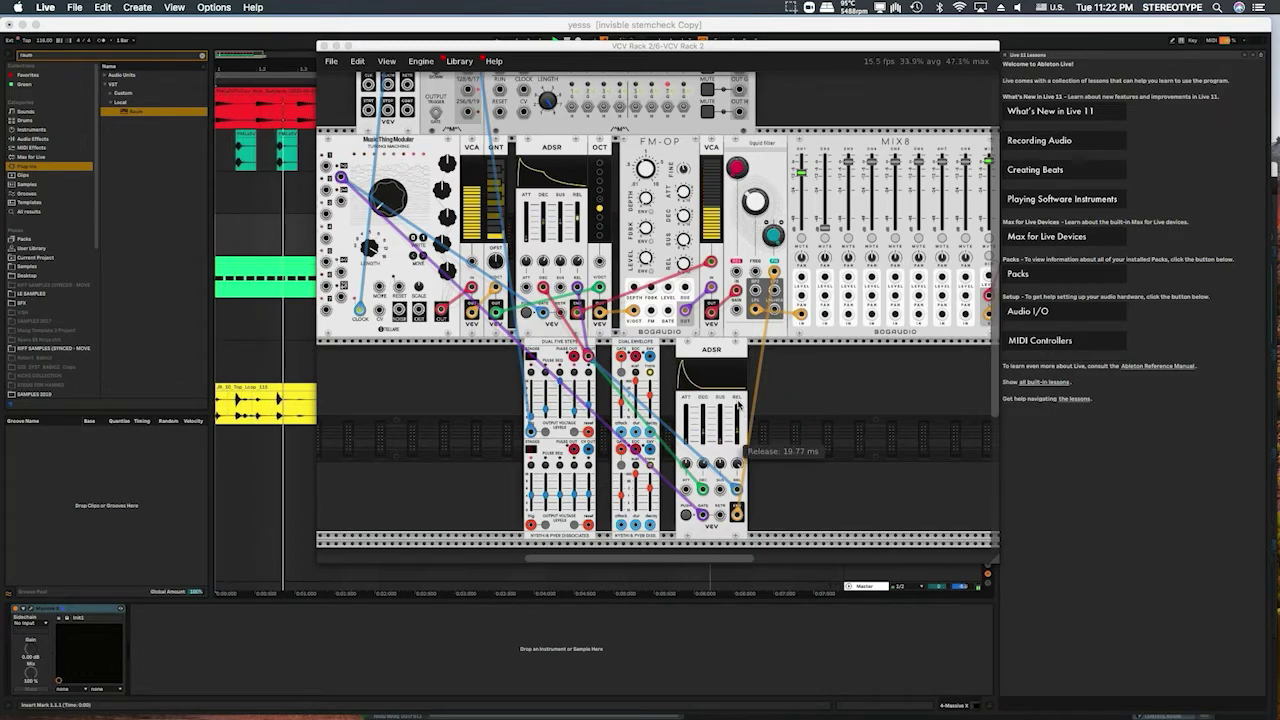
mouse_move(721, 418)
left_mouse_down()
mouse_move(721, 446)
mouse_move(721, 420)
mouse_move(738, 436)
left_mouse_up()
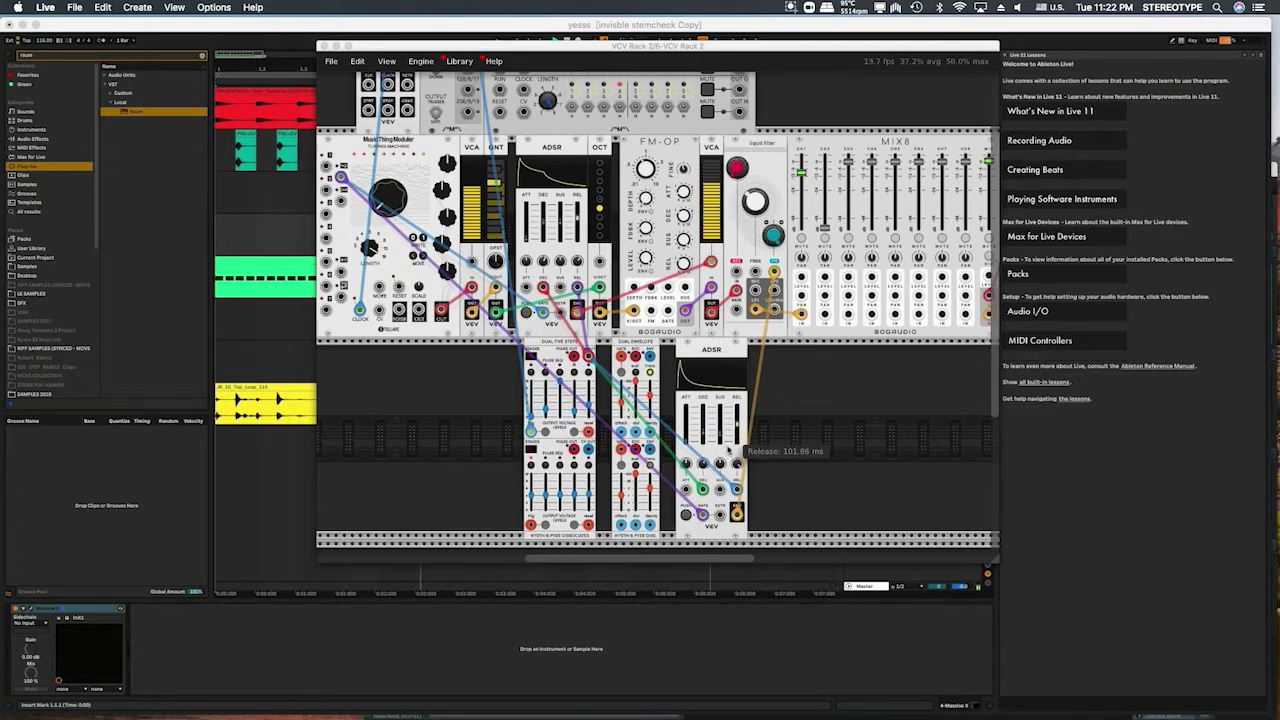
mouse_move(703, 462)
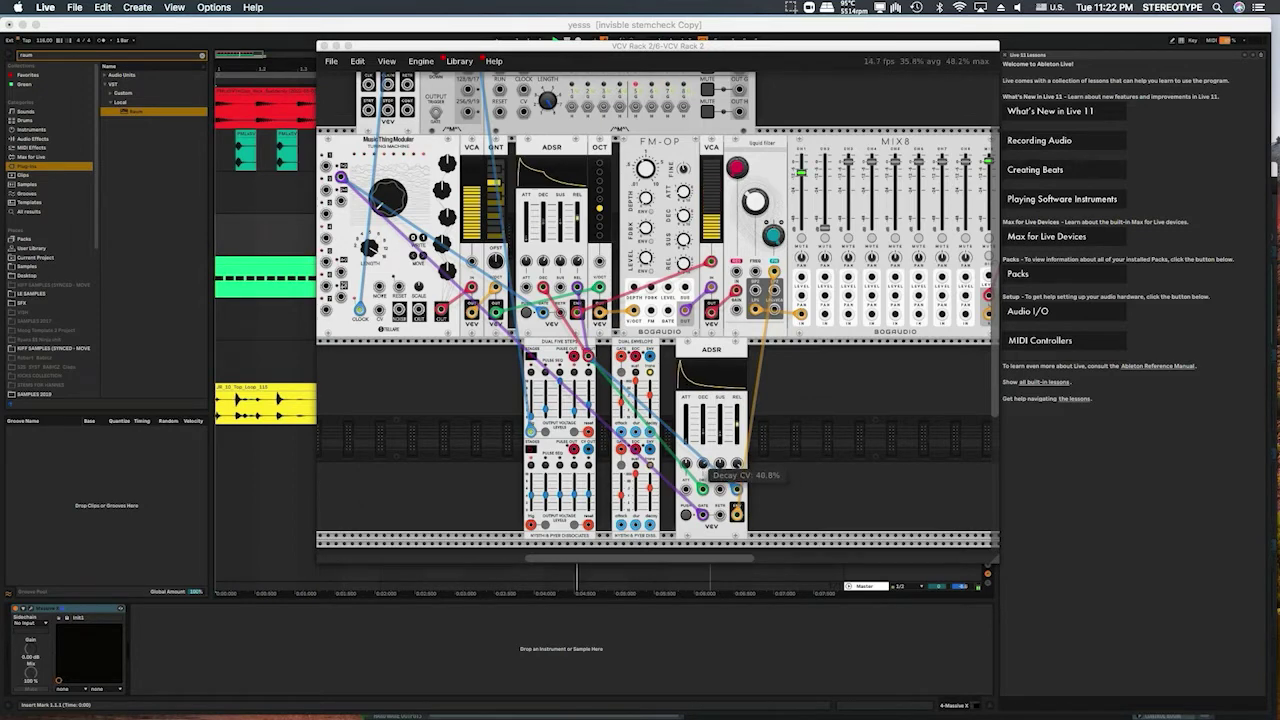
mouse_move(718, 434)
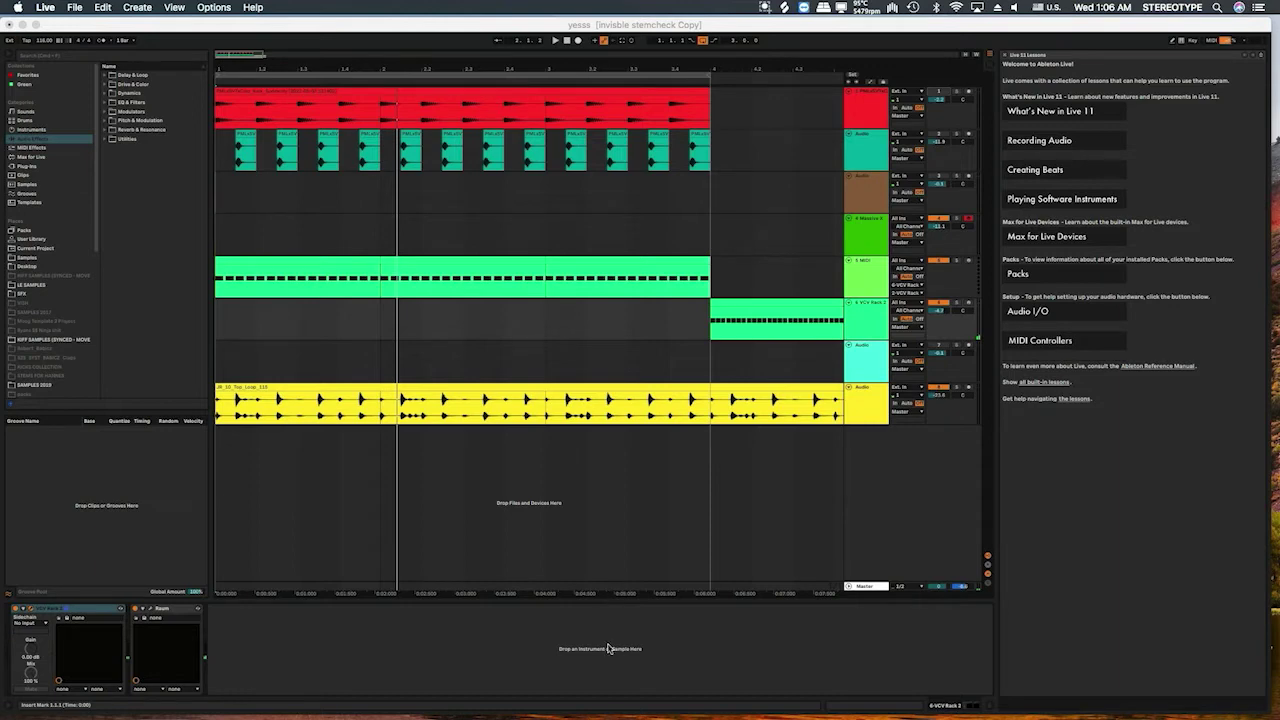
Open the VCV Rack 2 plugin window and inspect the expanded patch around the Turing Machine.
left_click(30, 611)
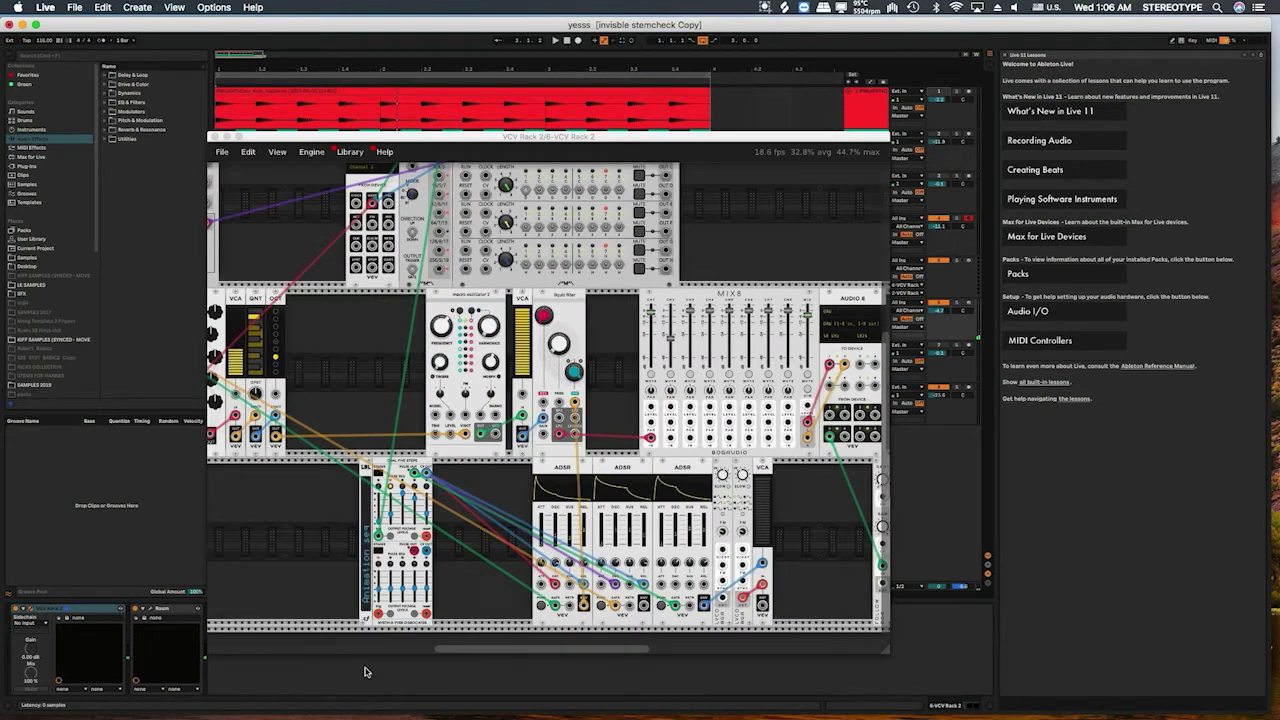
left_click_drag(480, 653, 443, 650)
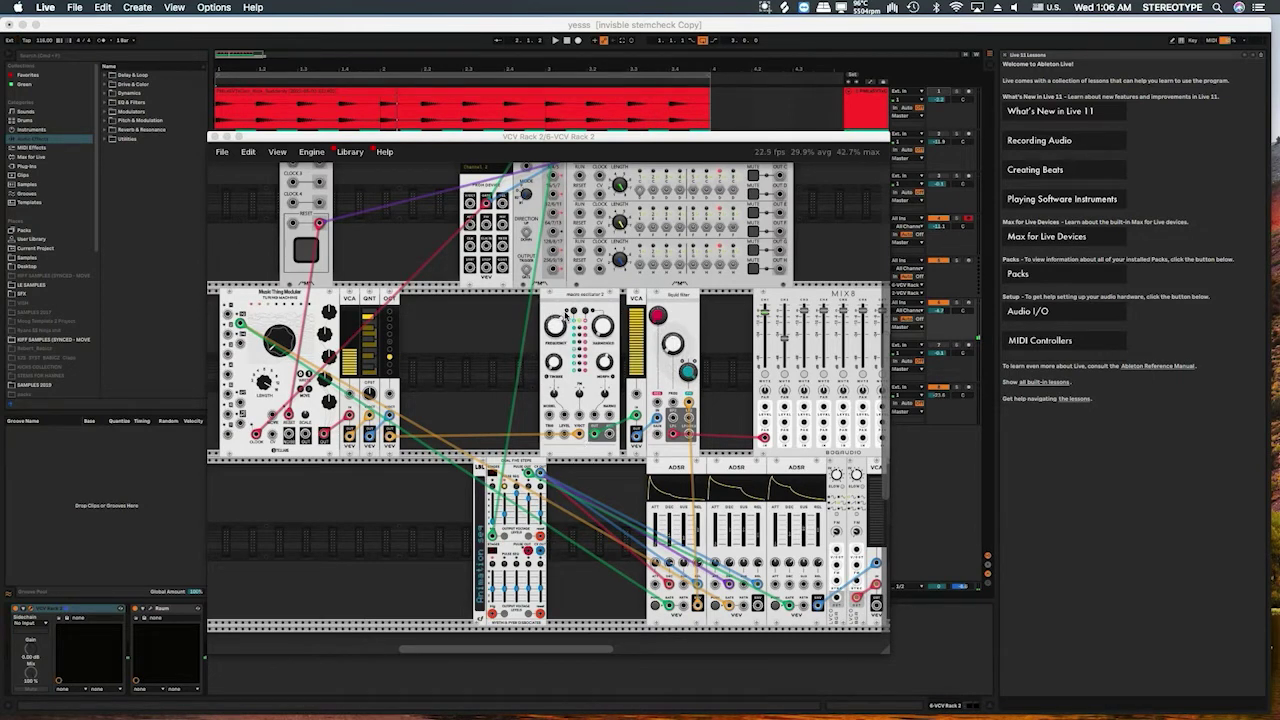
Start the arrangement playback and sweep the liquid filter's frequency up to 5150.8 Hz, bringing it down slightly at the end.
scroll(558, 340, "up", 1)
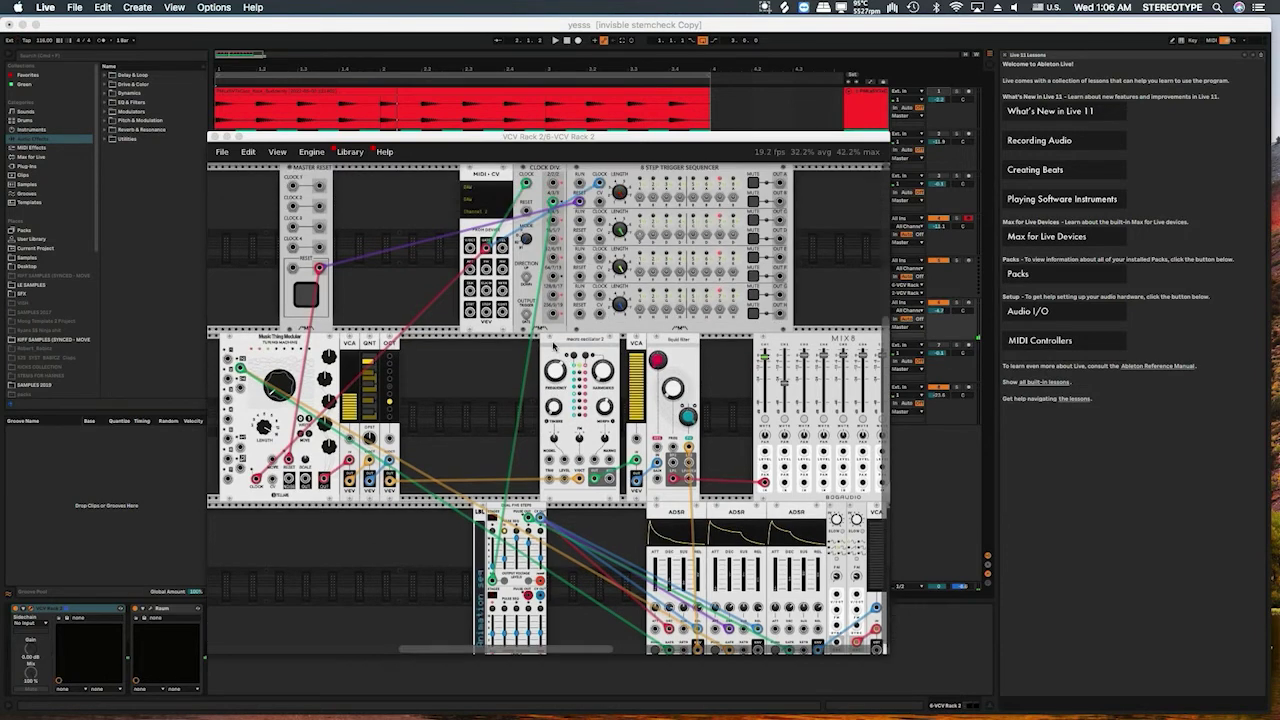
left_click(430, 121)
key("space")
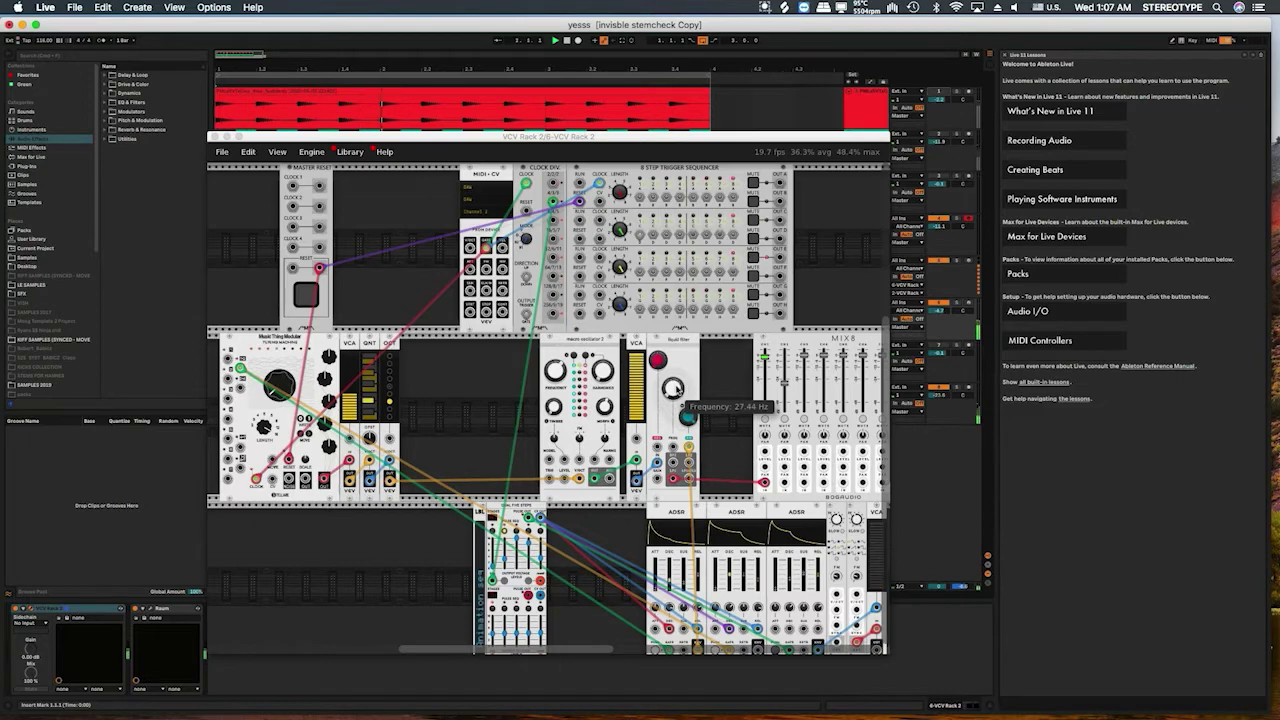
left_click_drag(682, 404, 682, 376)
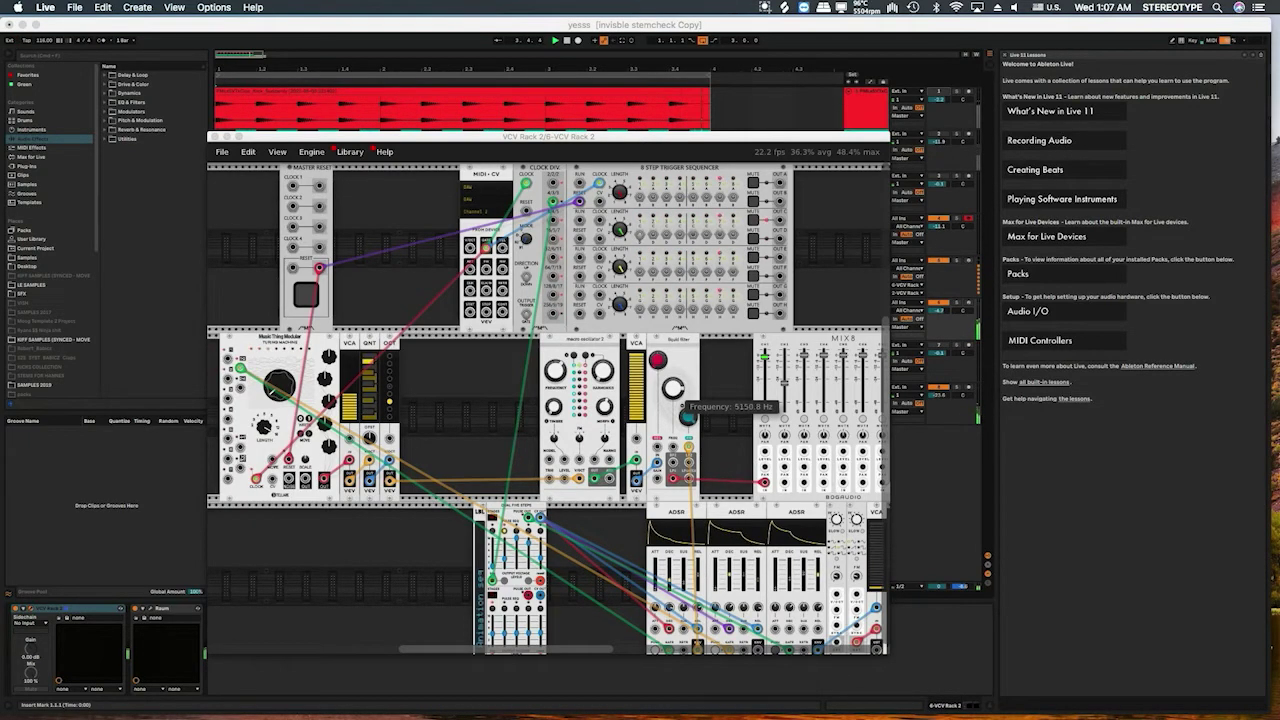
left_click_drag(683, 404, 683, 410)
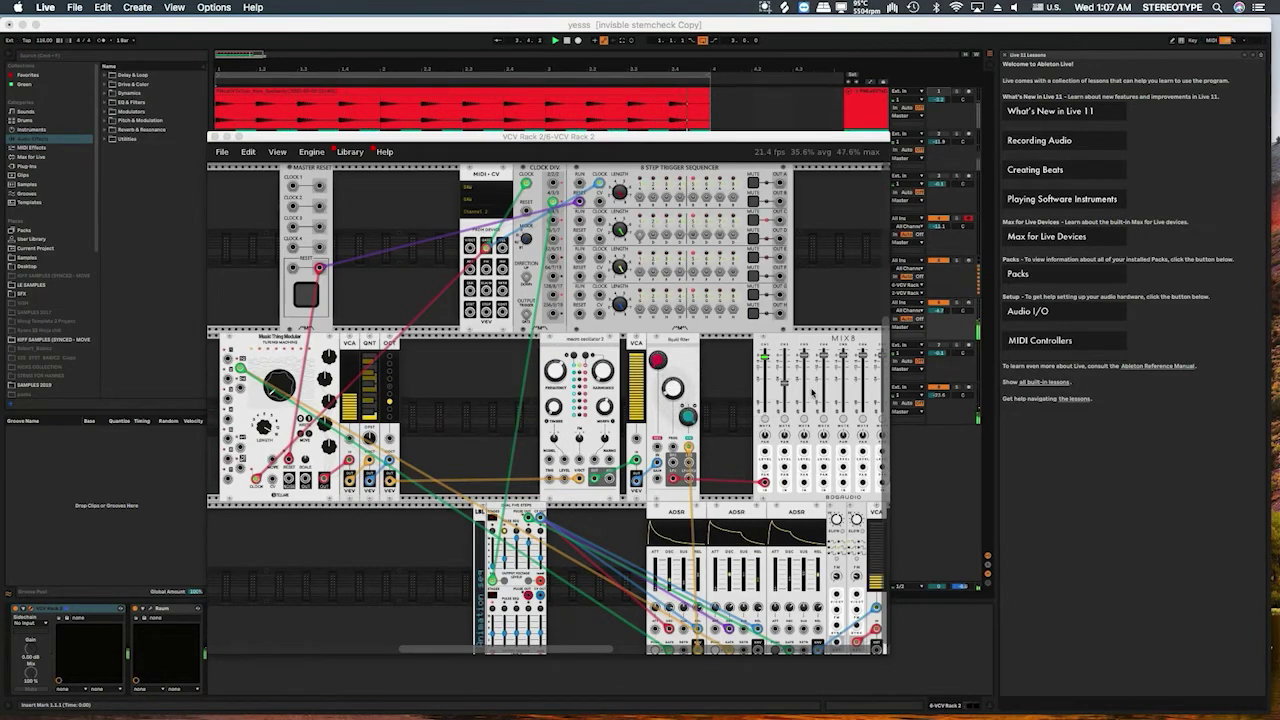
Lower the mixer's channel 1 level to -34.986 dB and readjust the liquid filter's frequency.
left_click_drag(763, 357, 763, 371)
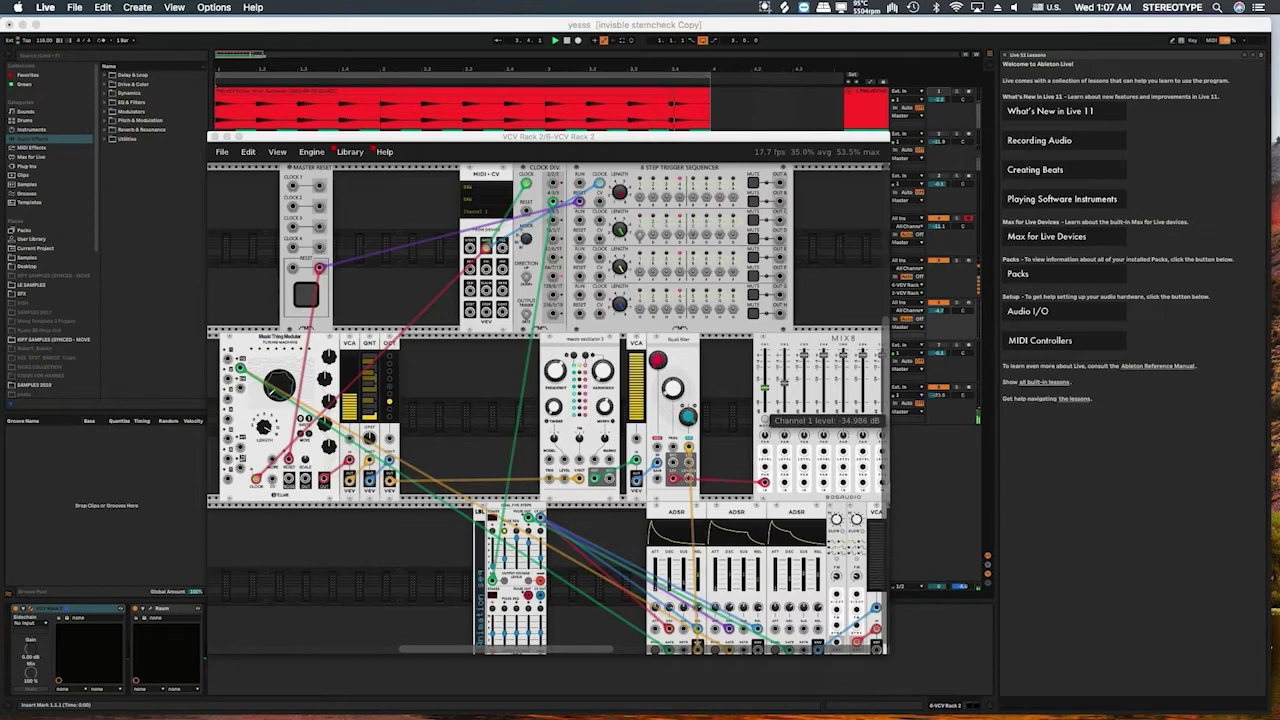
left_click_drag(764, 388, 764, 387)
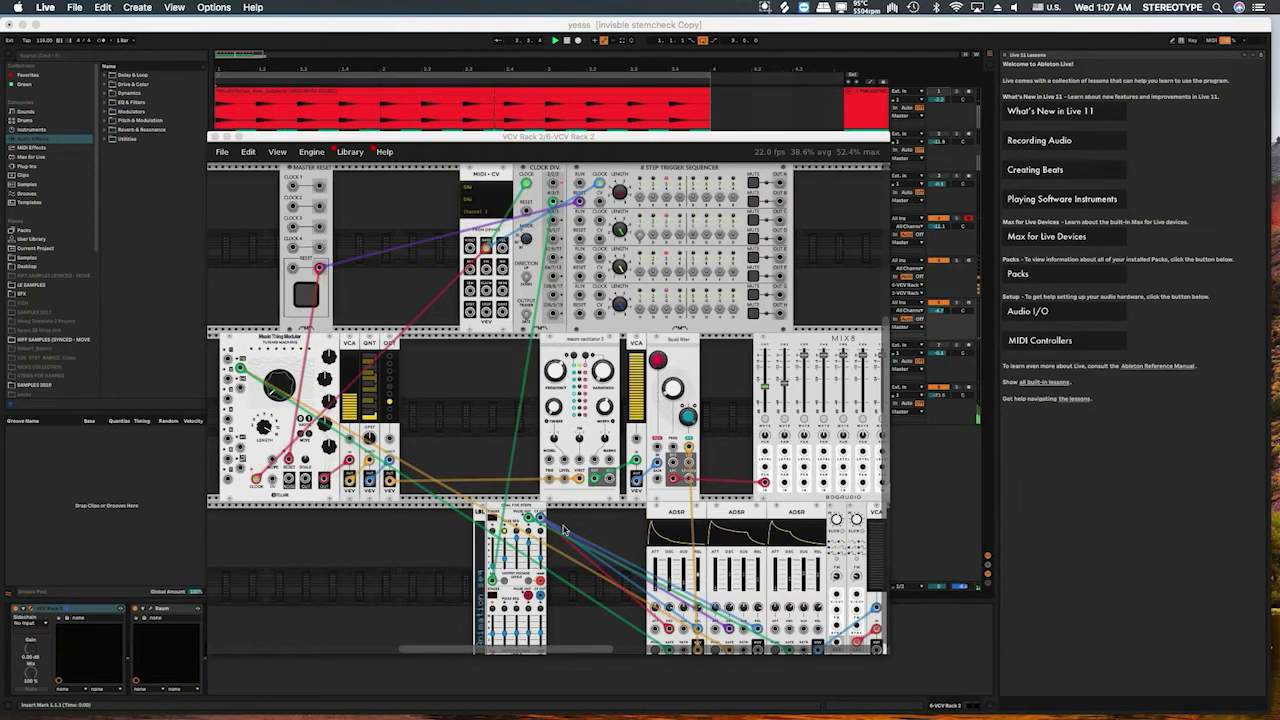
scroll(571, 524, "down", 1)
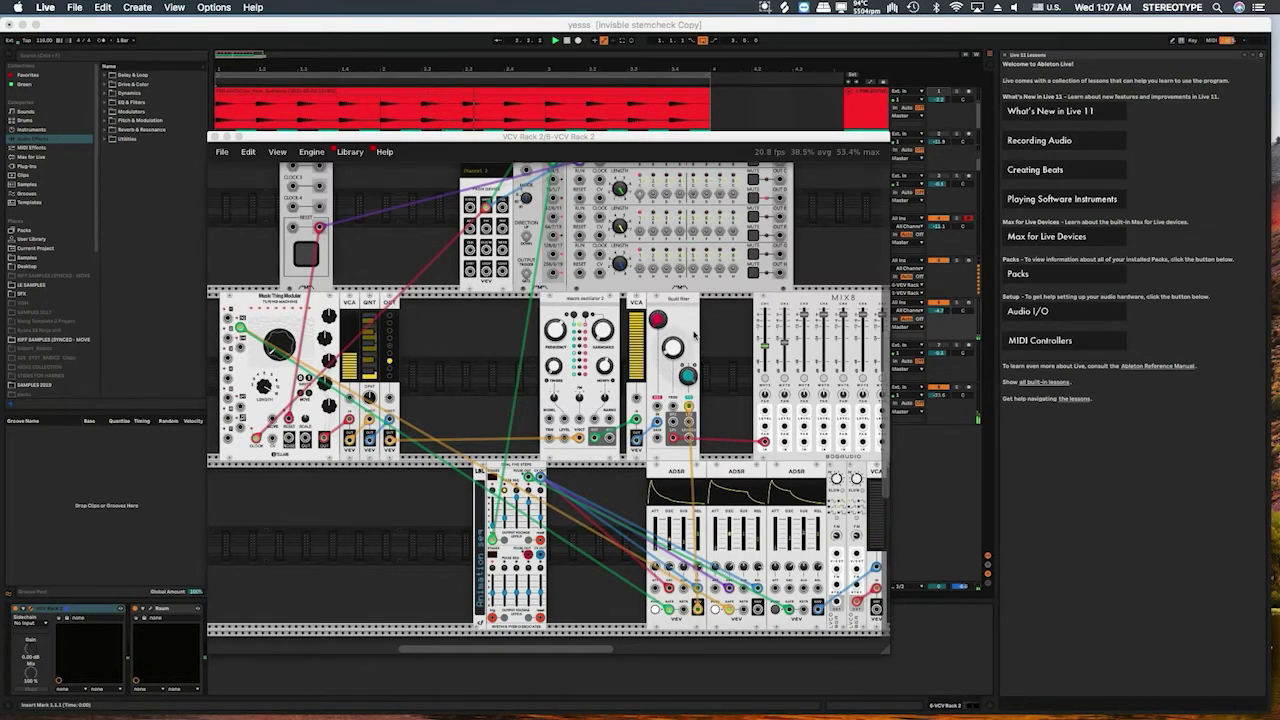
left_click_drag(676, 348, 676, 336)
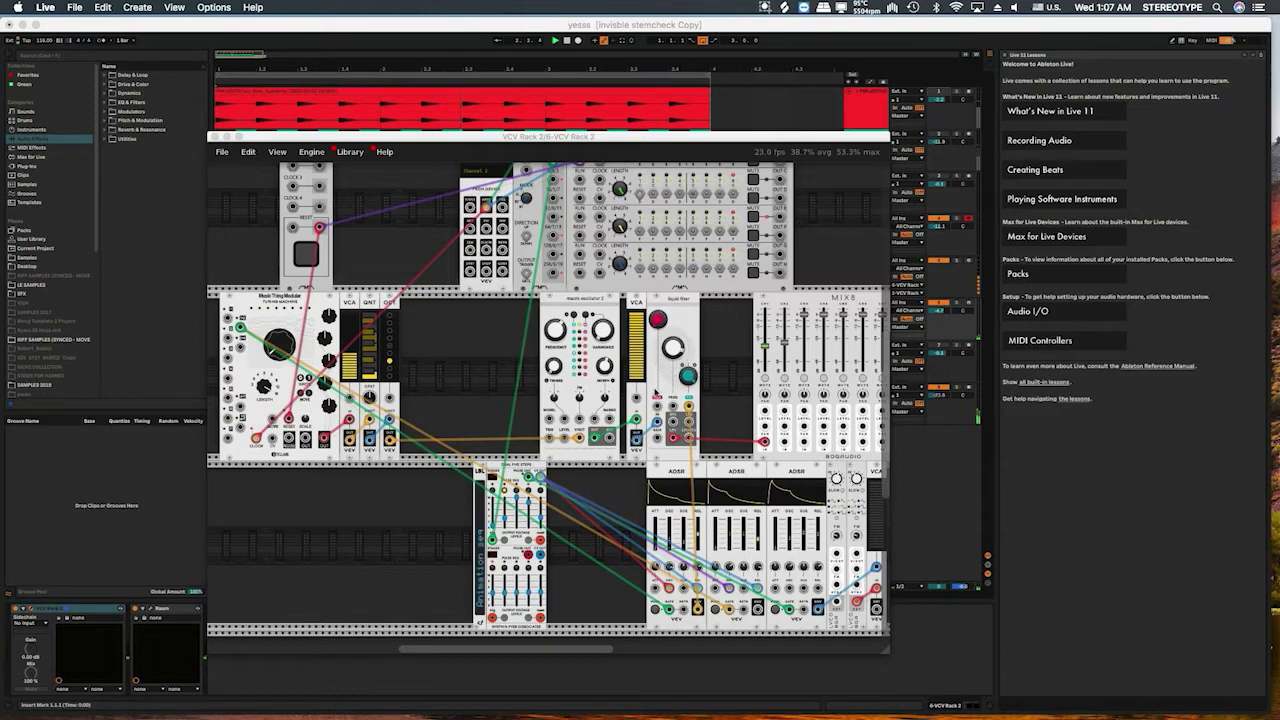
Raise mixer channel 1 and patch the output of the VCA beside the Bogaudio modules into the macro oscillator's middle modulation input.
mouse_move(504, 500)
mouse_move(537, 479)
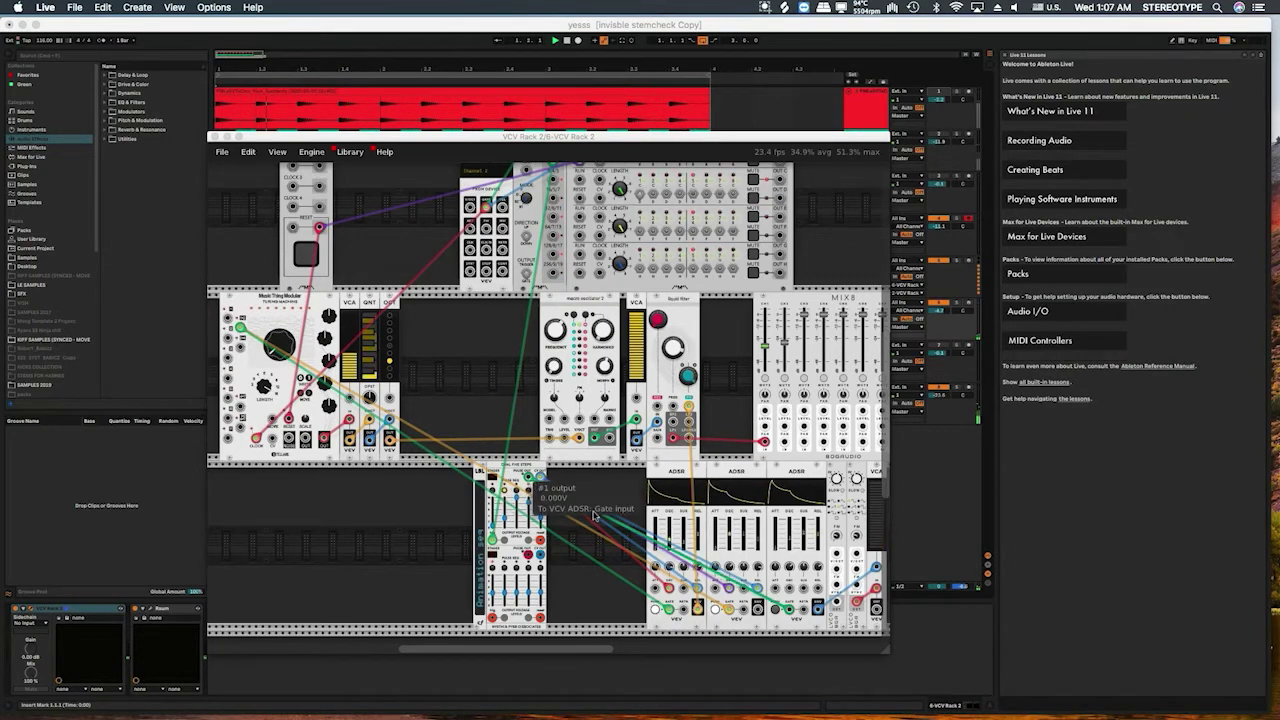
scroll(537, 487, "down", 5)
left_click_drag(568, 650, 605, 650)
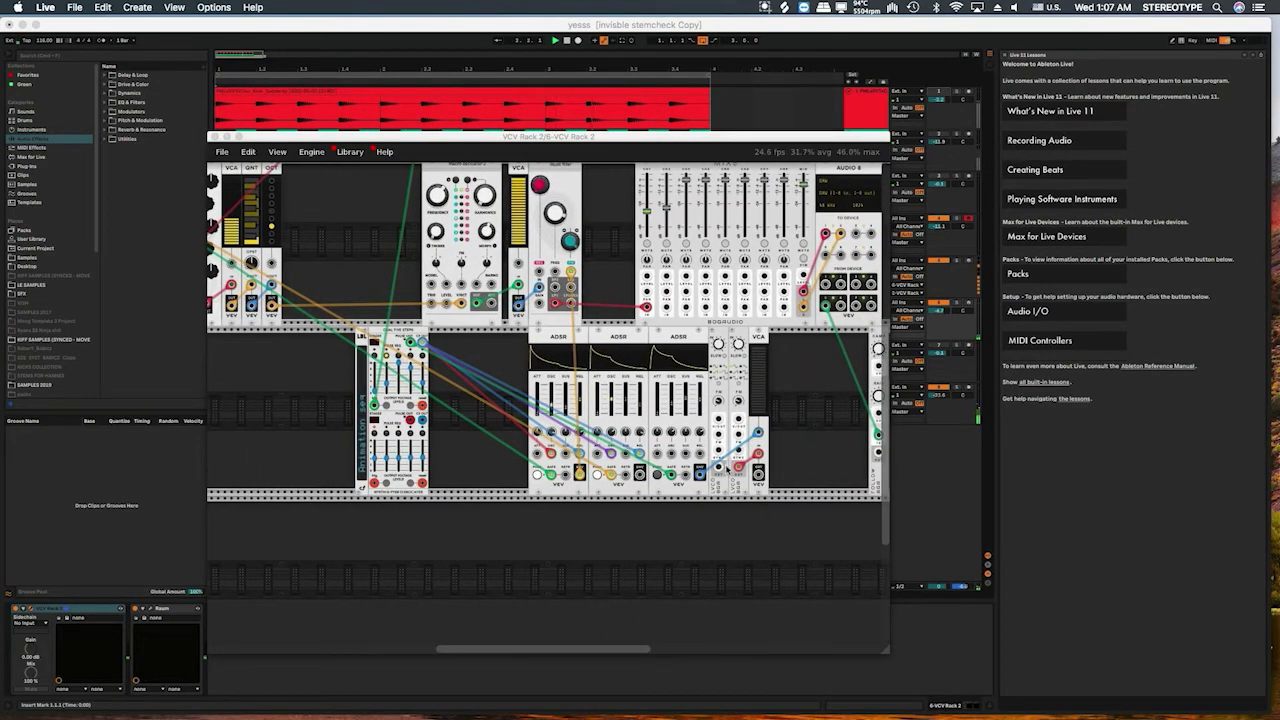
mouse_move(765, 394)
mouse_move(718, 344)
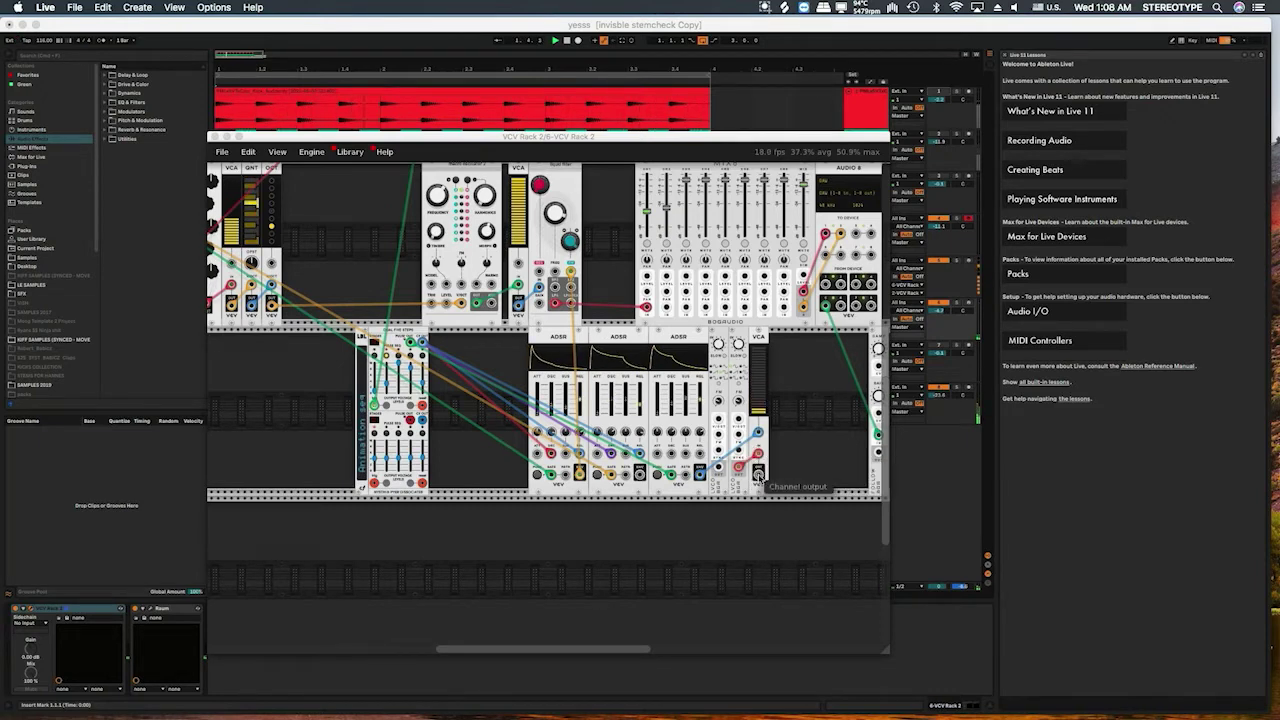
left_click_drag(758, 476, 758, 474)
mouse_move(645, 212)
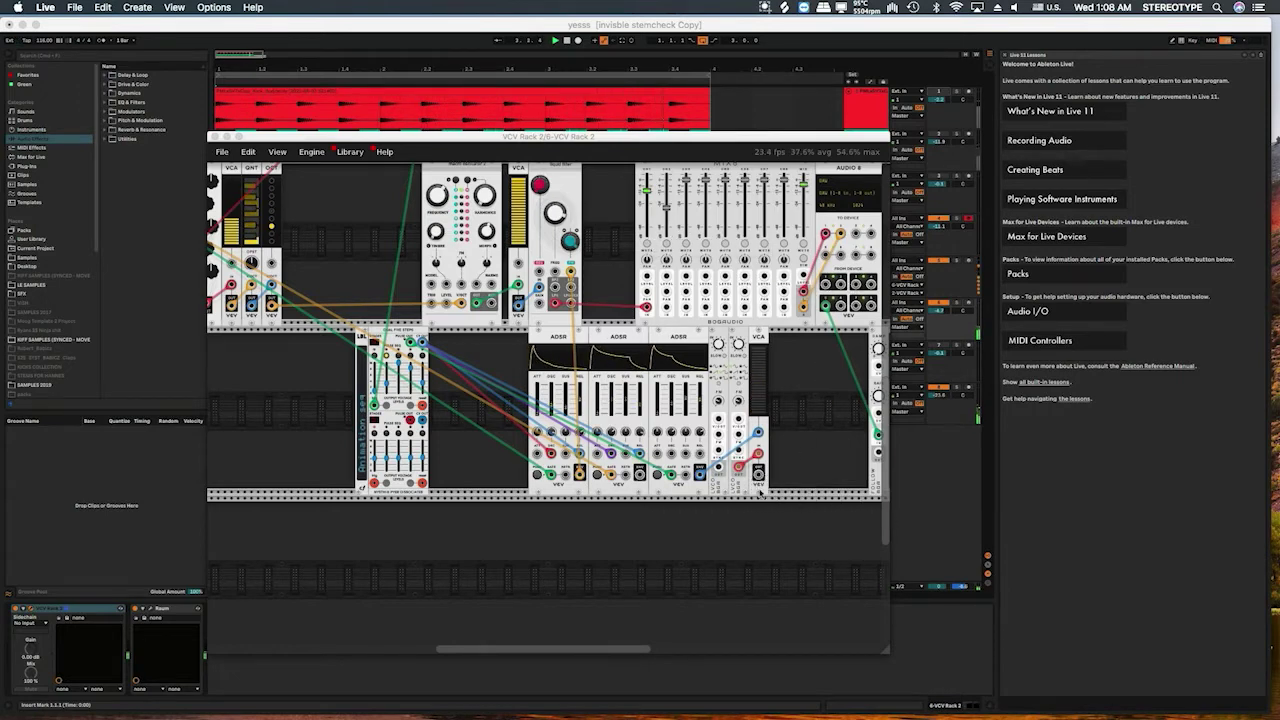
mouse_move(385, 368)
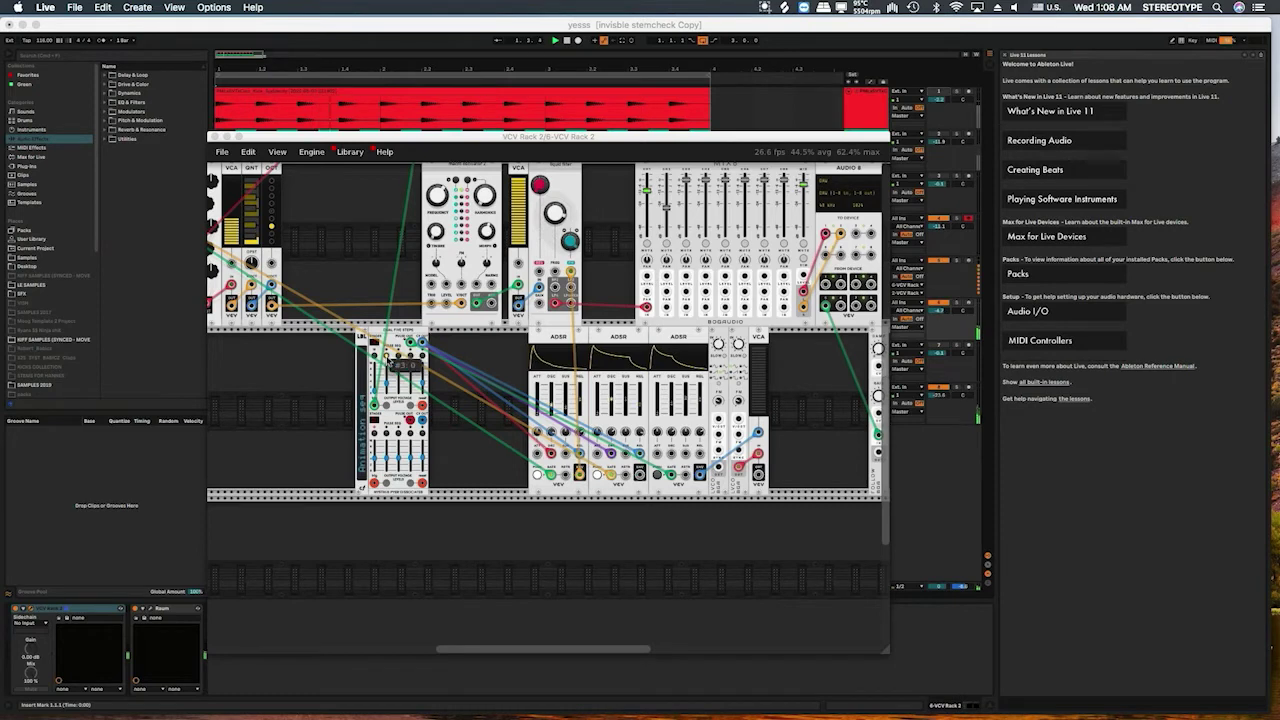
left_click_drag(758, 470, 463, 285)
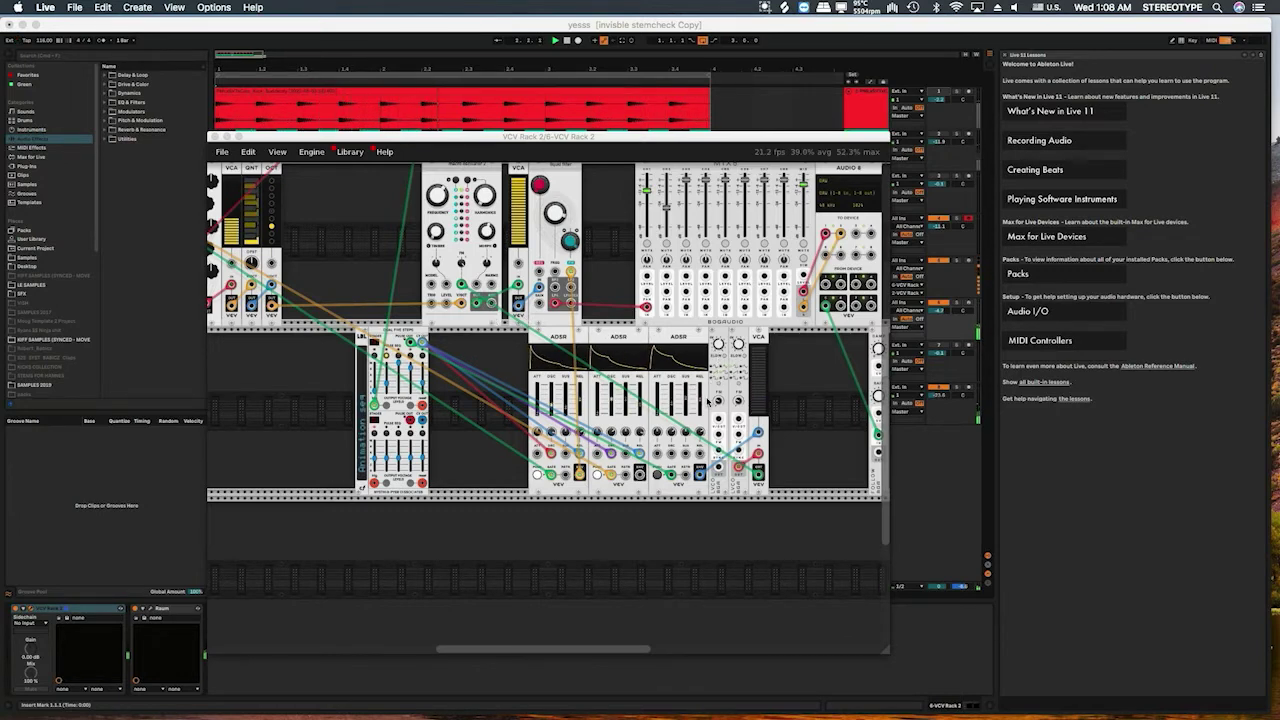
Adjust the third ADSR's release around 313.34 ms.
mouse_move(699, 406)
mouse_move(699, 406)
left_mouse_down()
mouse_move(699, 392)
mouse_move(699, 404)
left_mouse_up()
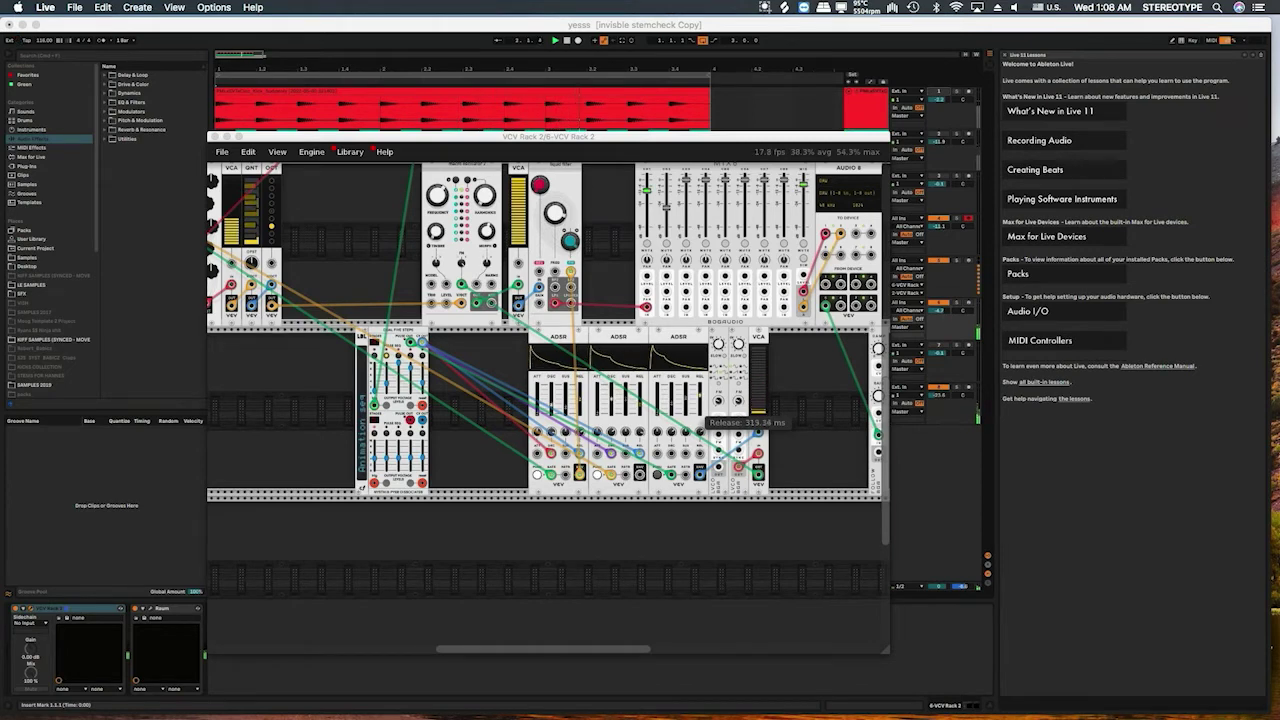
mouse_move(699, 399)
left_mouse_down()
mouse_move(699, 383)
mouse_move(699, 399)
left_mouse_up()
Shift the liquid filter module slightly right along its row and raise the mixer's channel 1 level.
left_click_drag(556, 183, 591, 236)
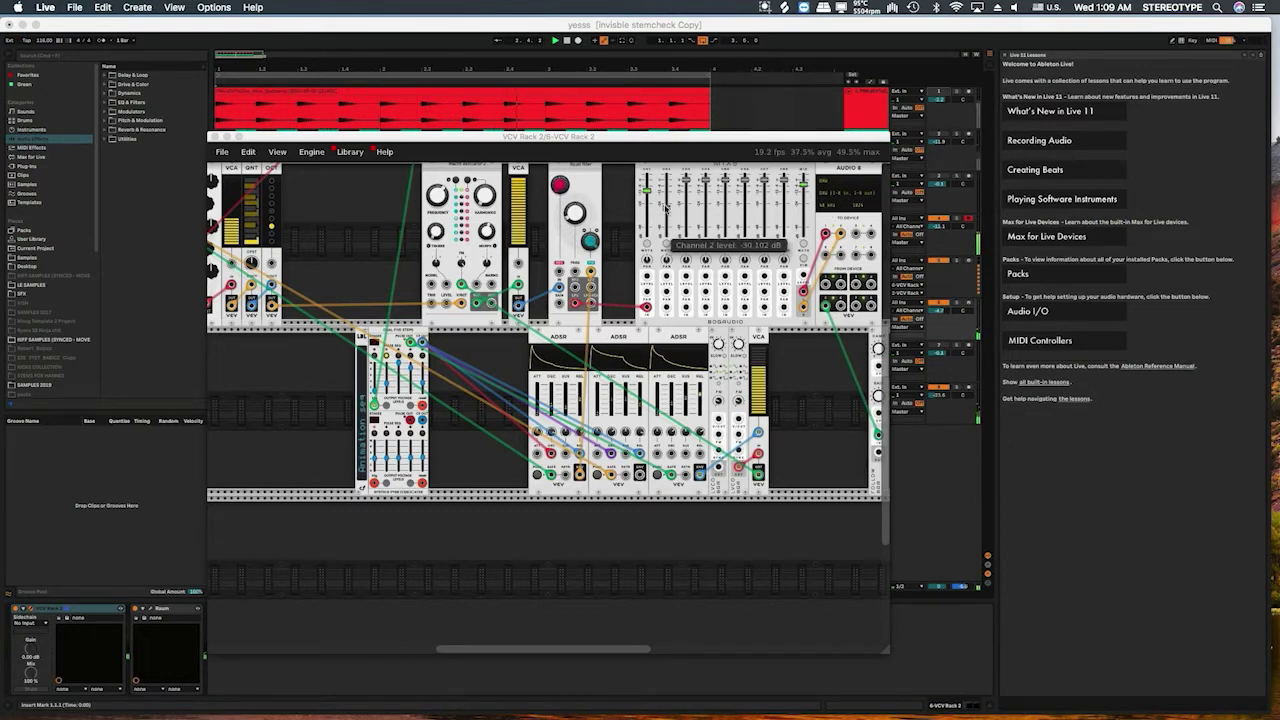
left_click_drag(647, 189, 646, 184)
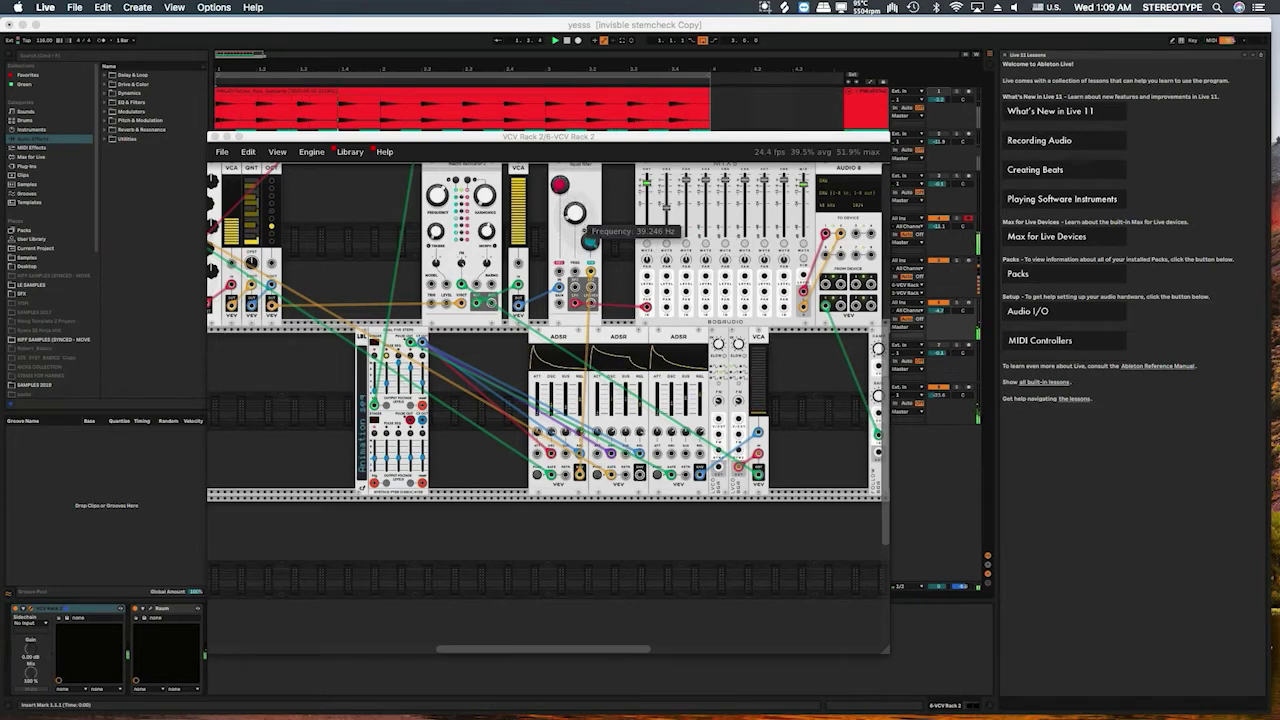
Set the level of the VCA beside the quantizer to 24.1% and raise mixer channel 1 a little more.
mouse_move(253, 228)
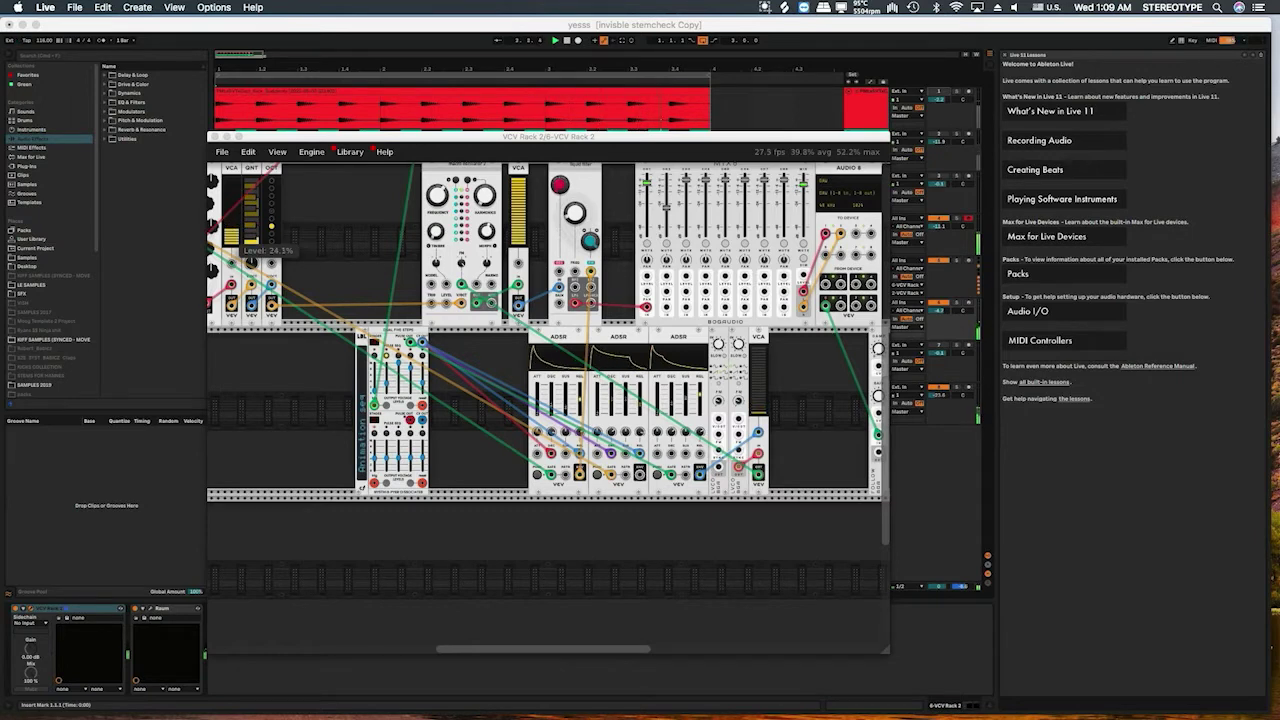
left_click_drag(253, 236, 253, 244)
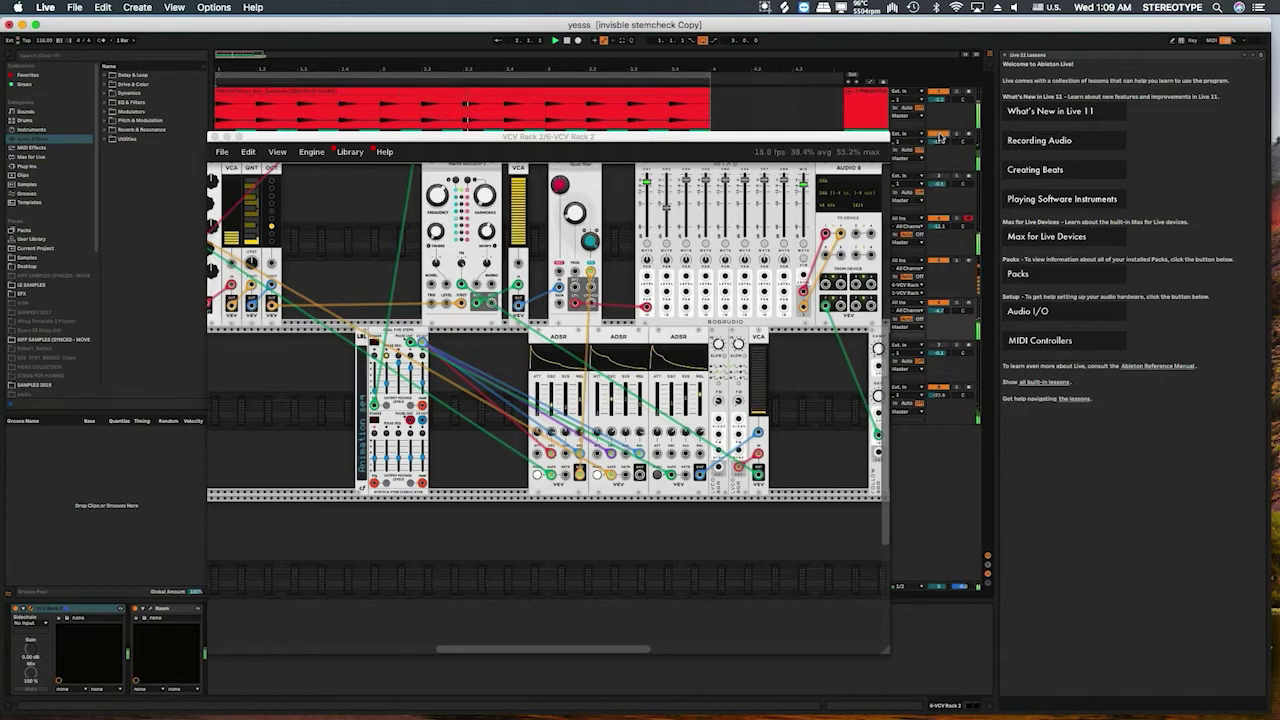
mouse_move(646, 186)
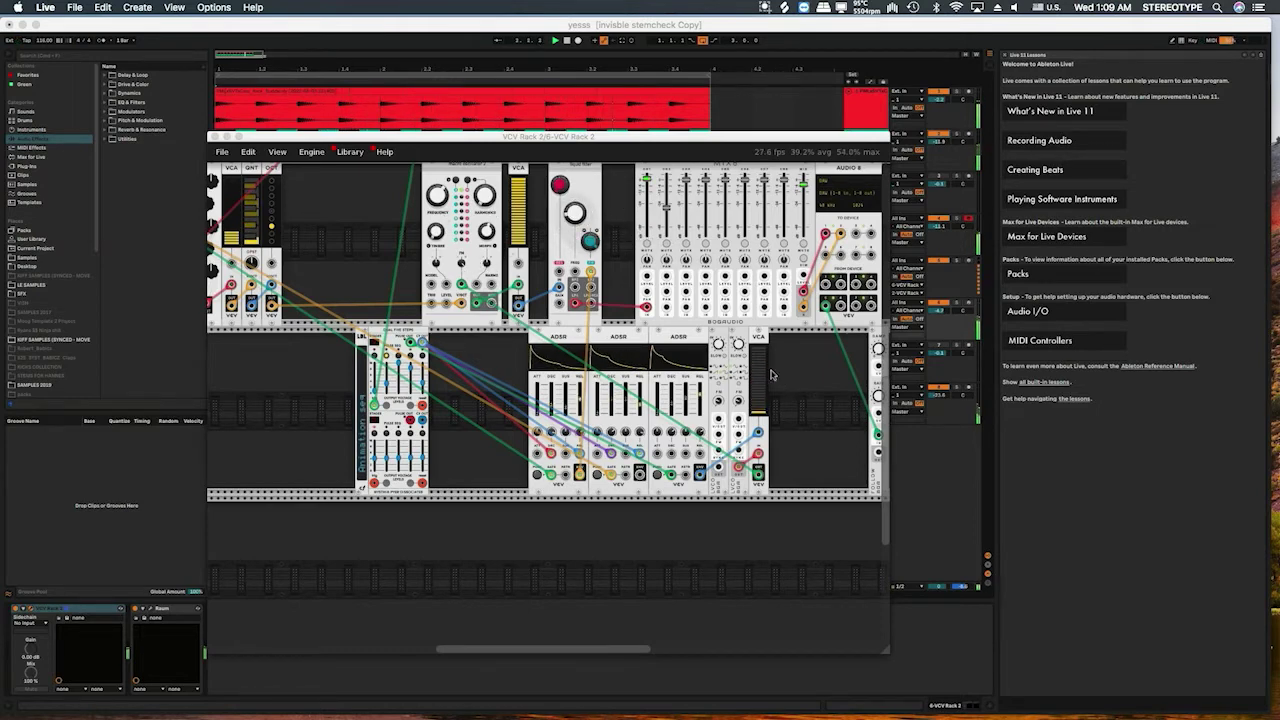
Lengthen the third ADSR's release to 3837.1 ms and reduce it again.
mouse_move(701, 401)
left_click_drag(699, 400, 699, 394)
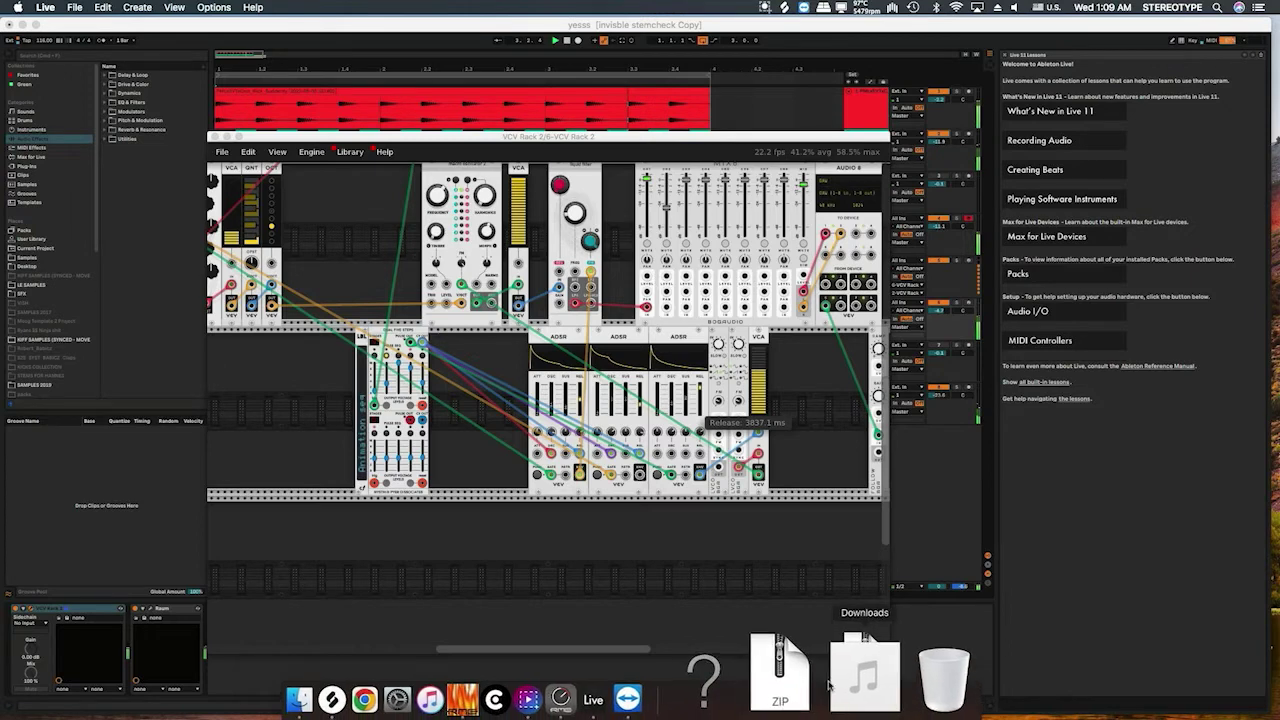
left_click_drag(699, 394, 700, 412)
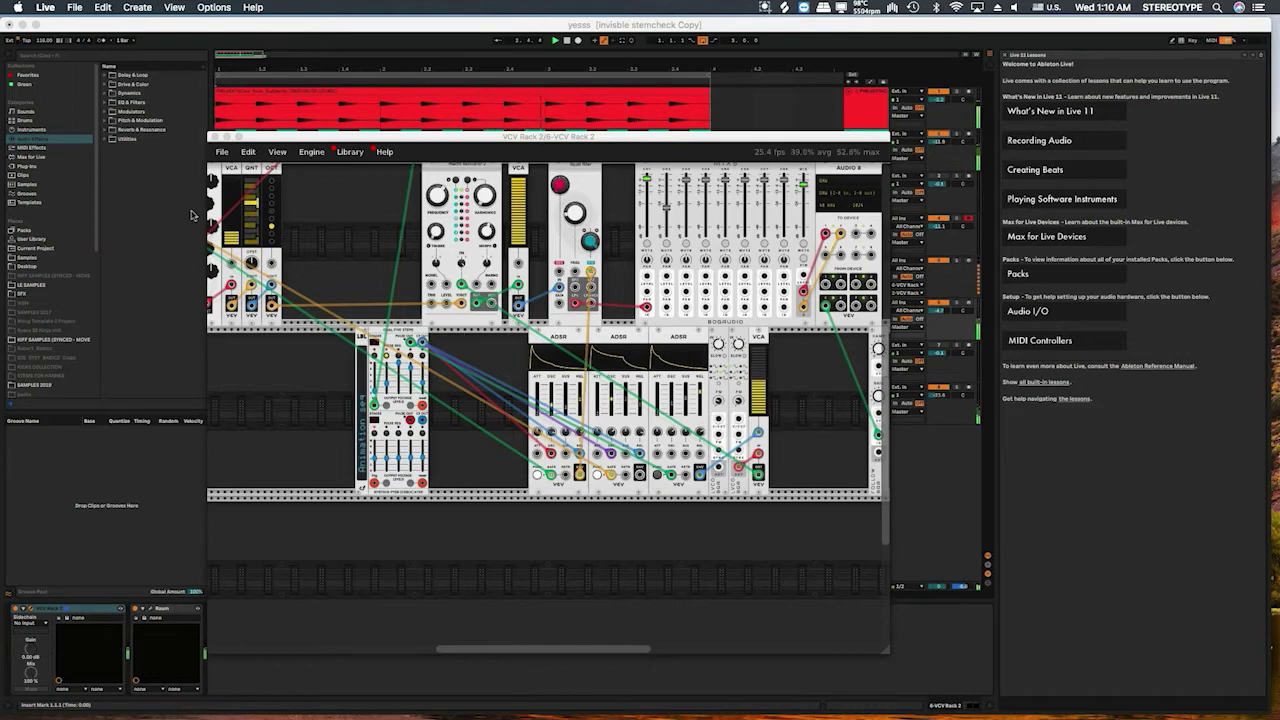
Raise the level of the VCA beside the quantizer and set the second Bogaudio module's frequency to 2668.8 Hz.
left_click_drag(226, 218, 226, 206)
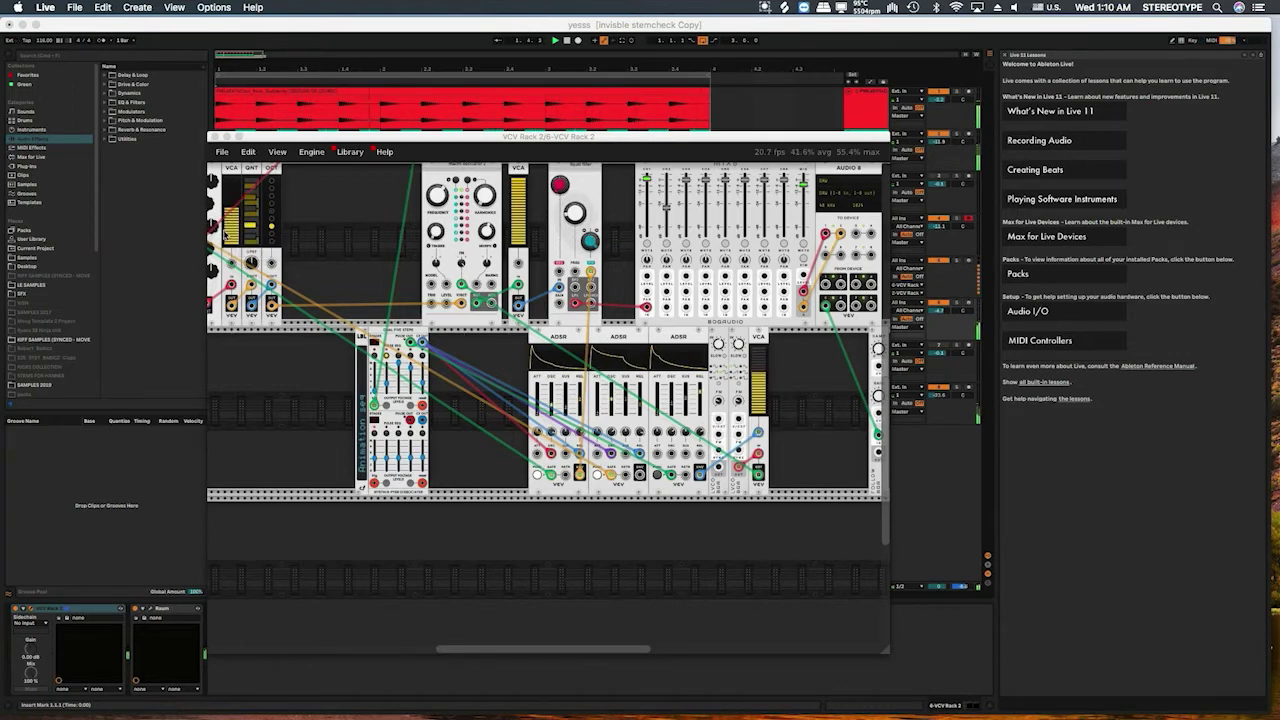
left_click_drag(226, 204, 226, 210)
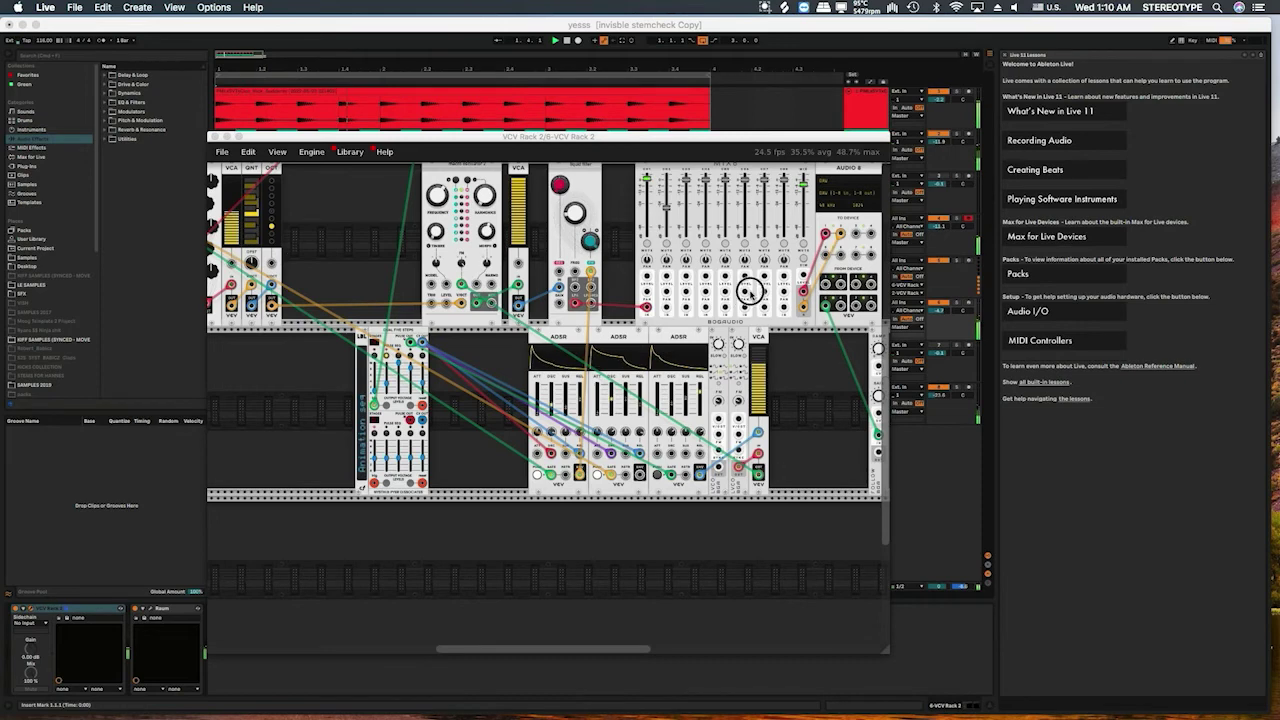
mouse_move(741, 346)
left_click_drag(738, 344, 738, 344)
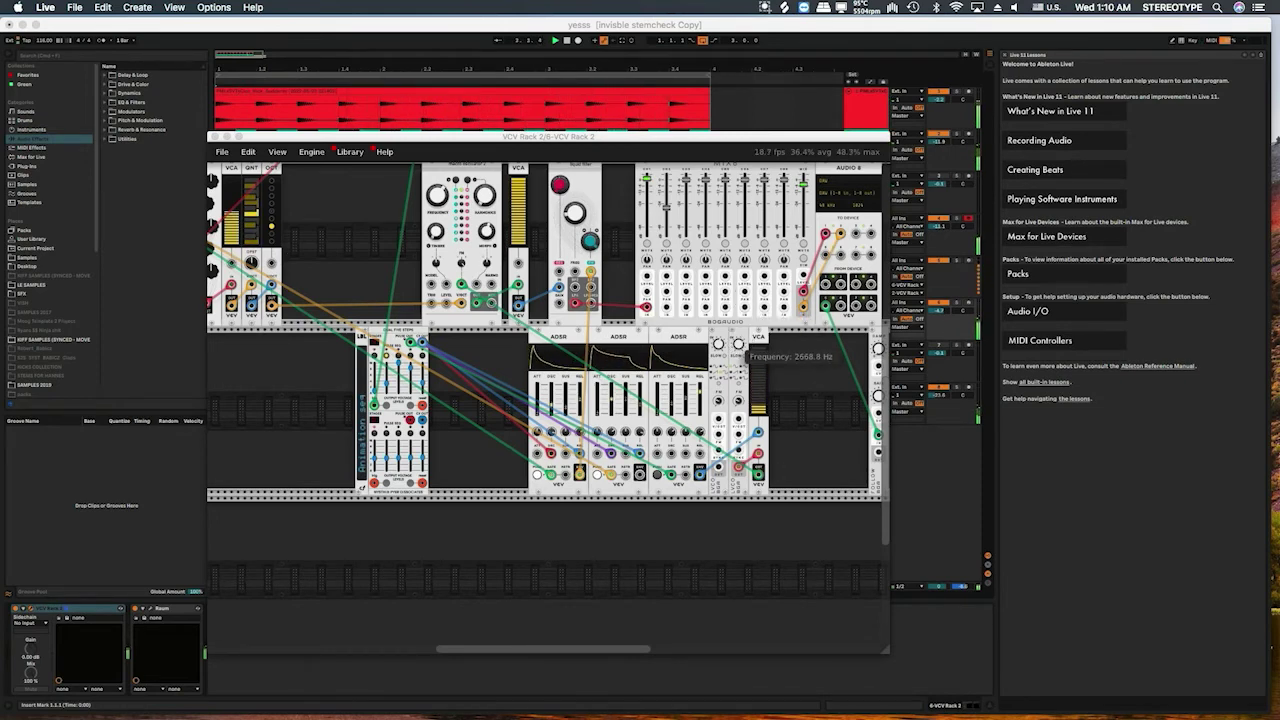
Shorten the third ADSR's release to 120.23 ms and nudge it slightly back up.
mouse_move(700, 393)
left_click_drag(700, 393, 700, 403)
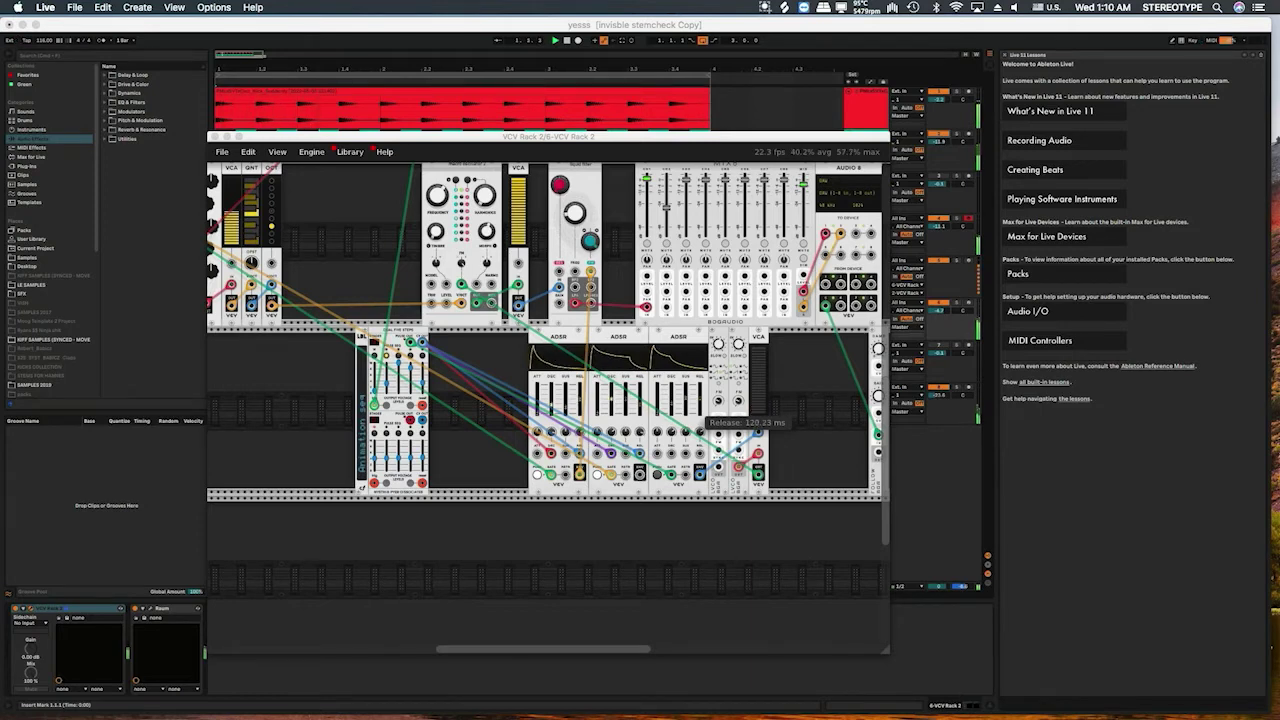
left_click_drag(700, 403, 701, 398)
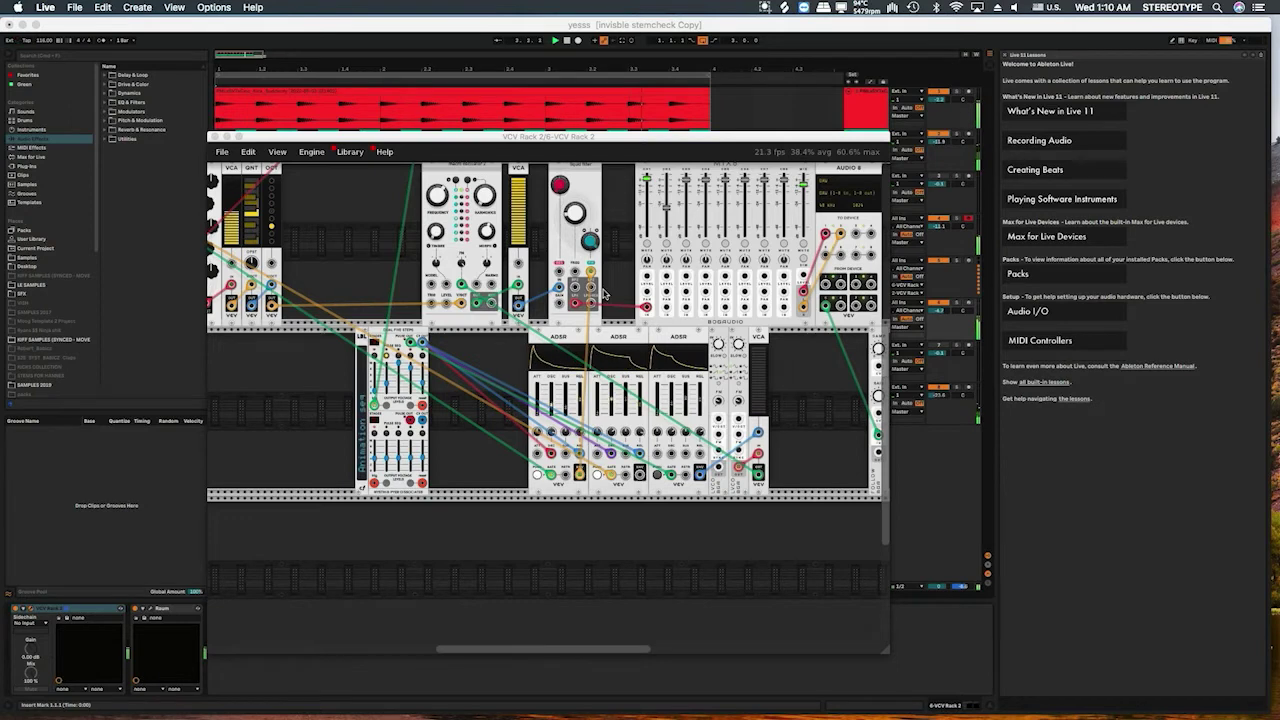
Reduce the level of the VCA beside the quantizer.
mouse_move(236, 226)
left_click_drag(231, 214, 236, 240)
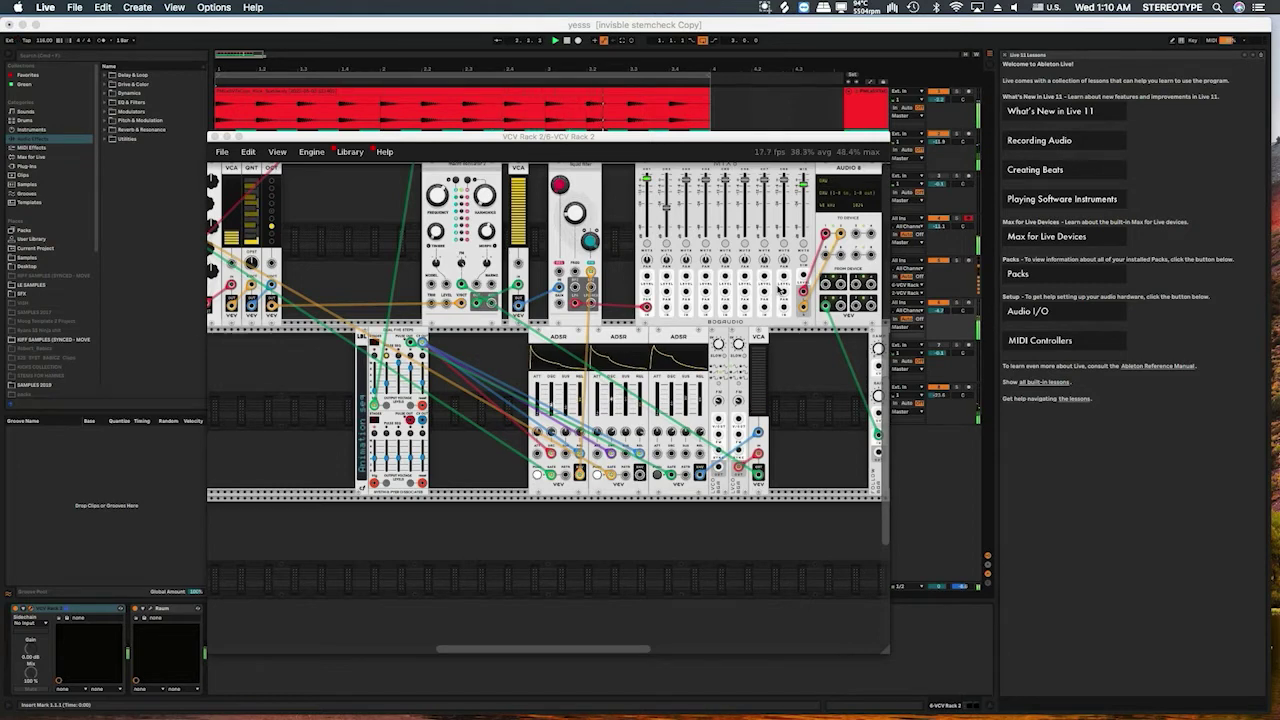
mouse_move(711, 217)
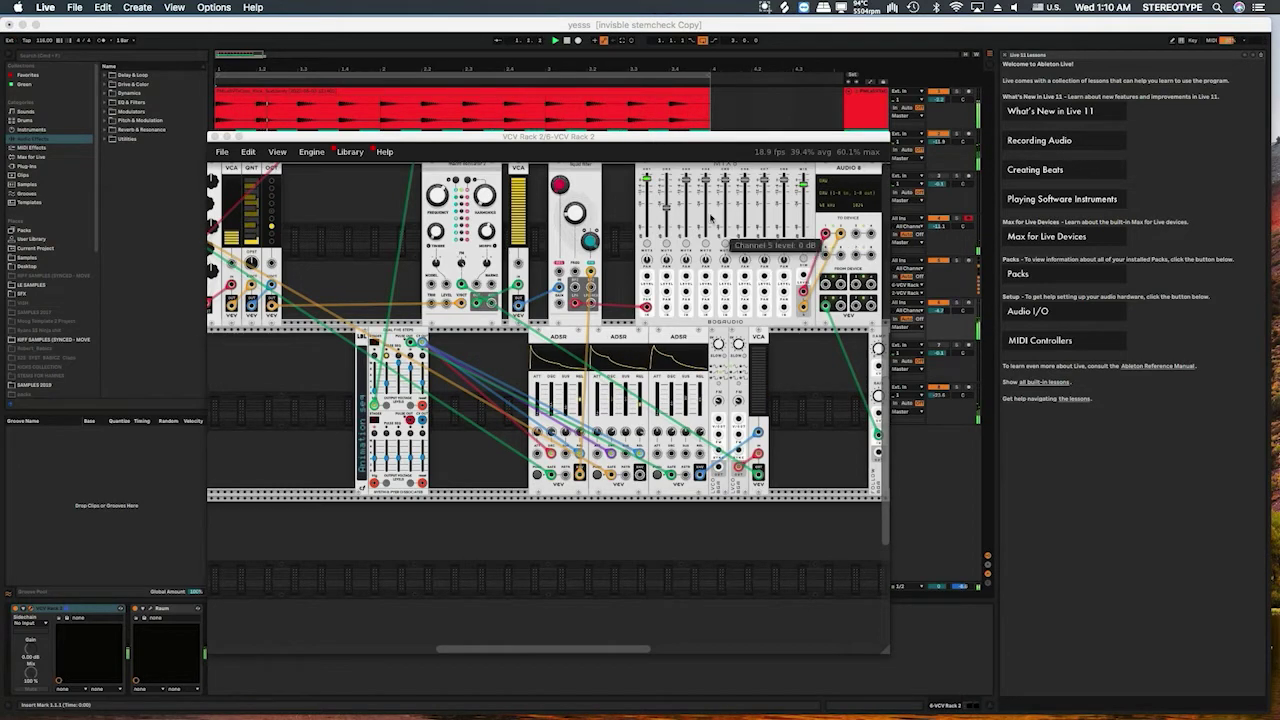
mouse_move(590, 241)
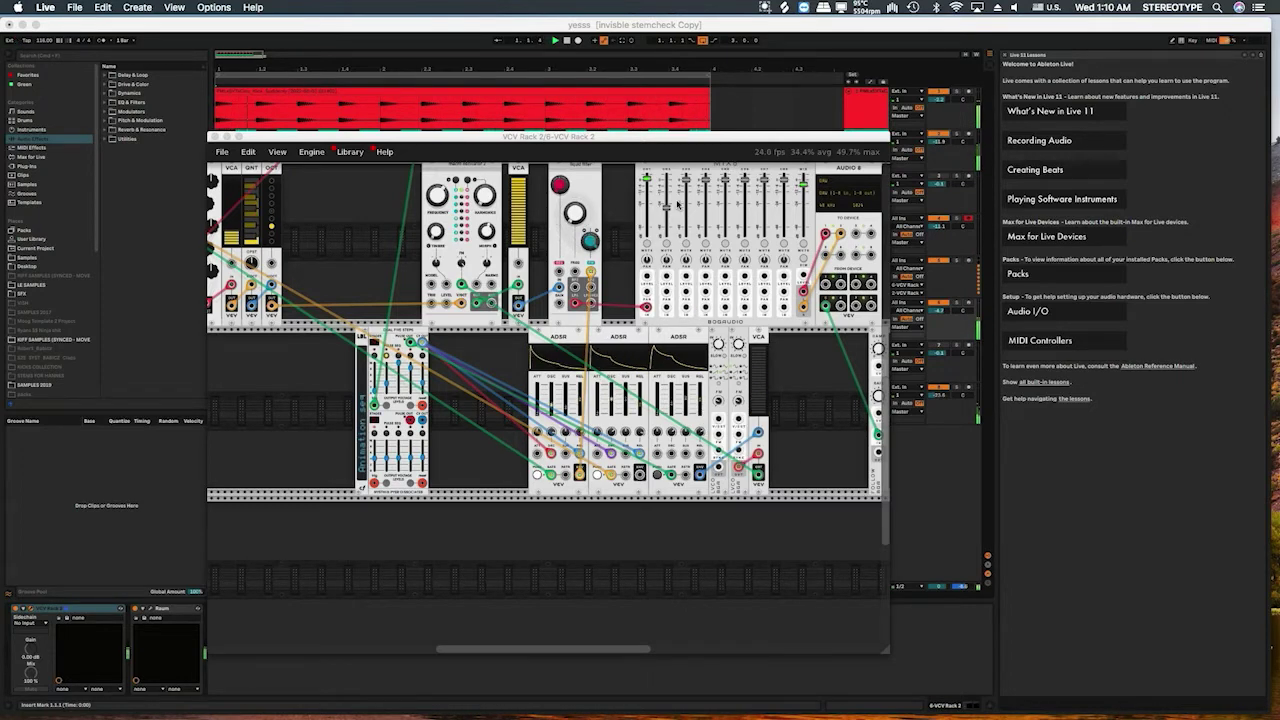
Pull the mixer's channel 1 level far down and deactivate the first two tracks in Live.
mouse_move(650, 180)
left_click_drag(650, 180, 648, 222)
left_click(939, 88)
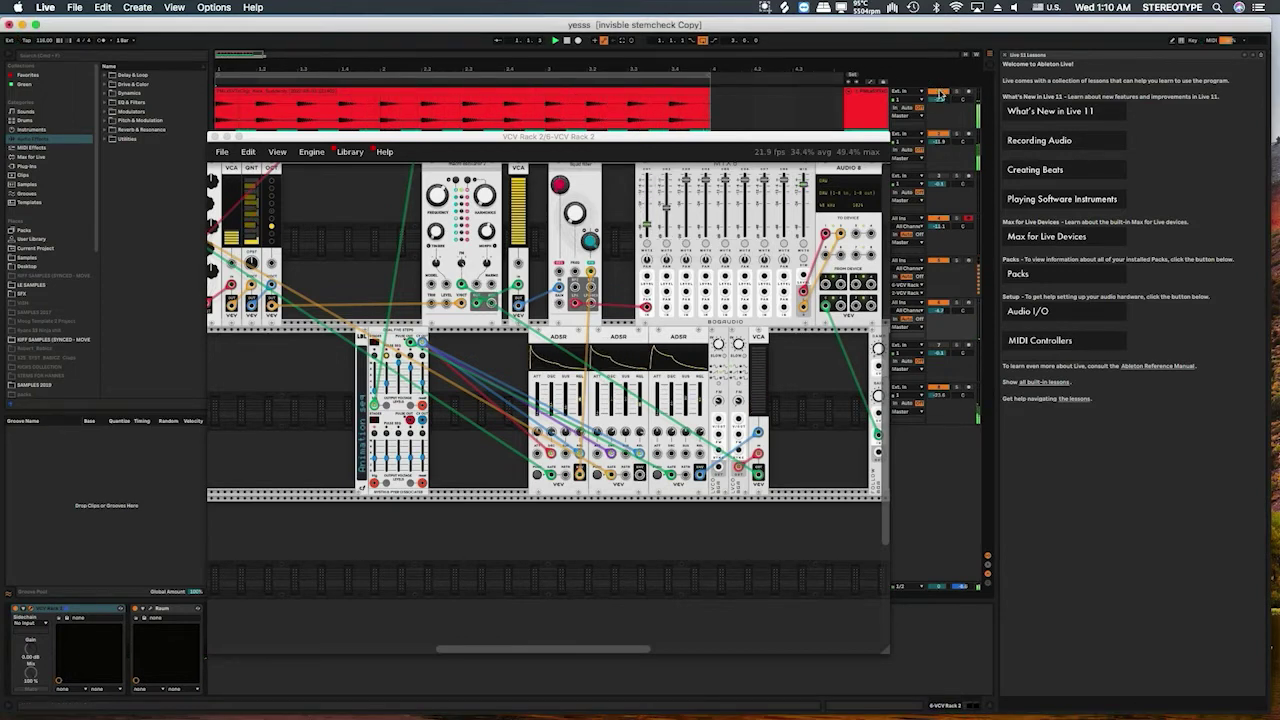
left_click(939, 91)
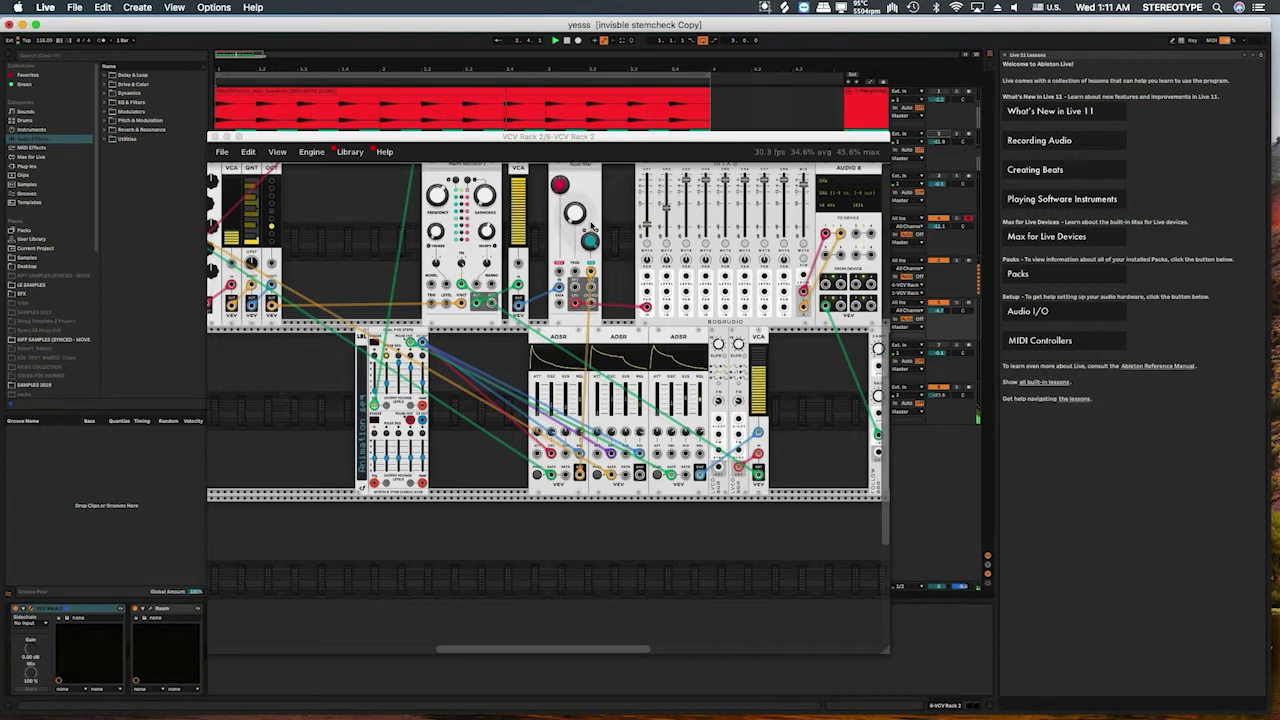
Sweep the liquid filter's frequency up and back down to about 20.7 Hz.
mouse_move(576, 214)
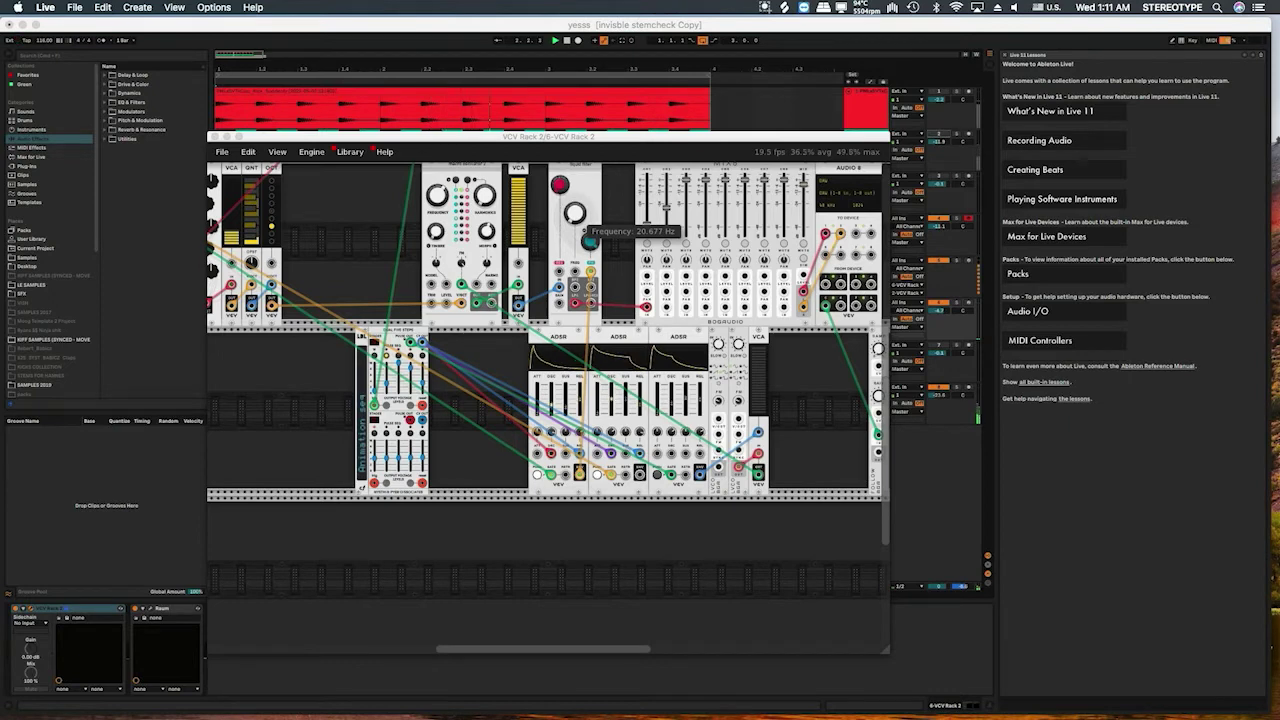
left_click_drag(575, 213, 576, 209)
left_click_drag(576, 209, 584, 233)
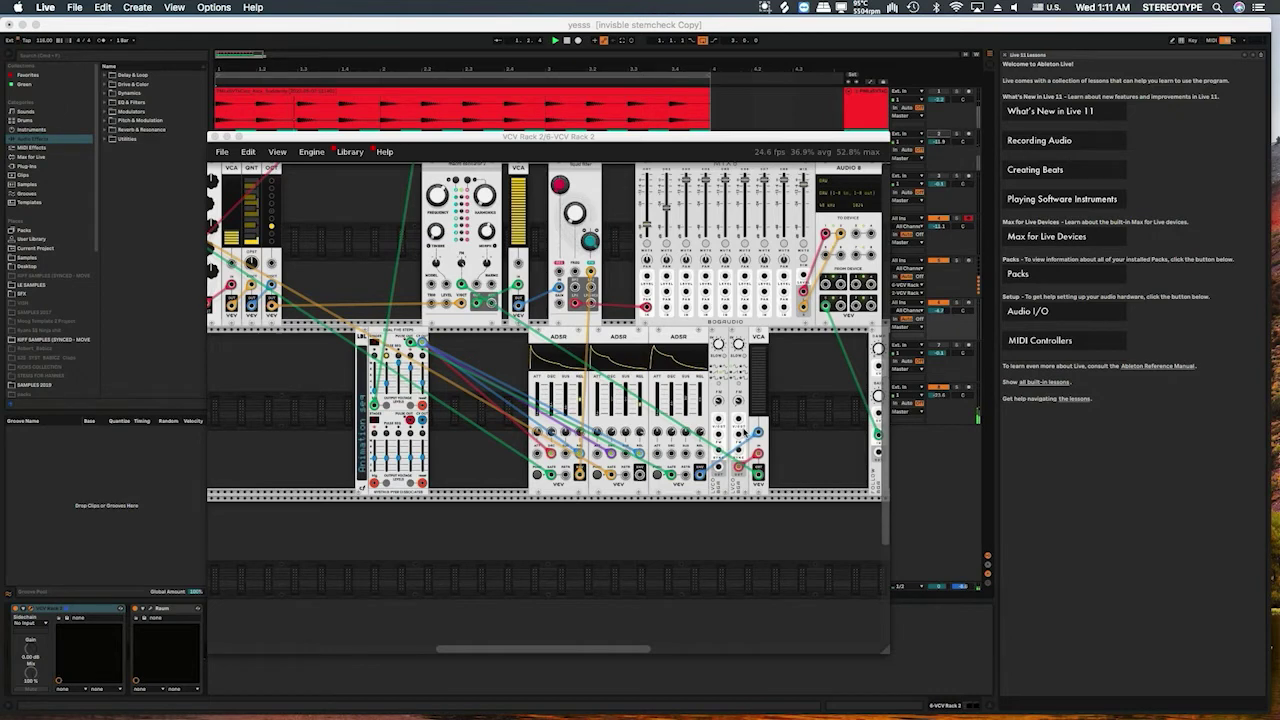
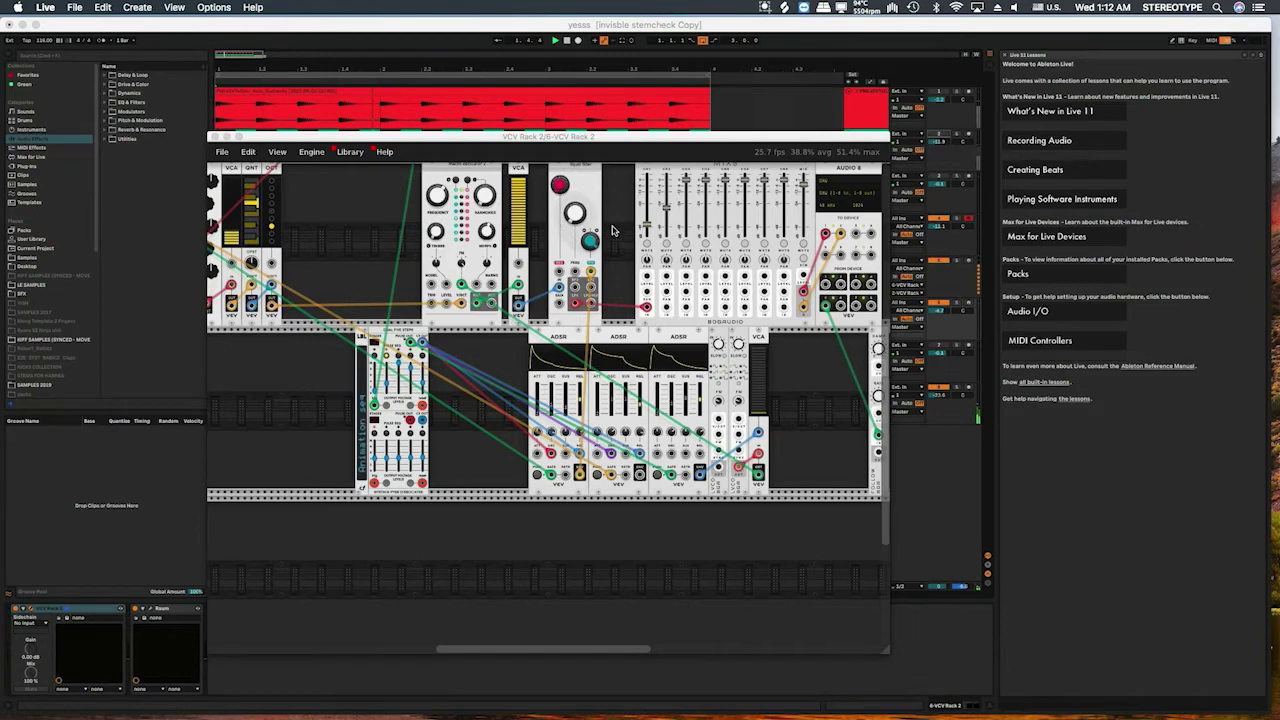
Raise the mixer's channel 1 level to about -10 dB and set the octave module's shift to -1 octave.
mouse_move(646, 228)
left_click_drag(646, 228, 646, 198)
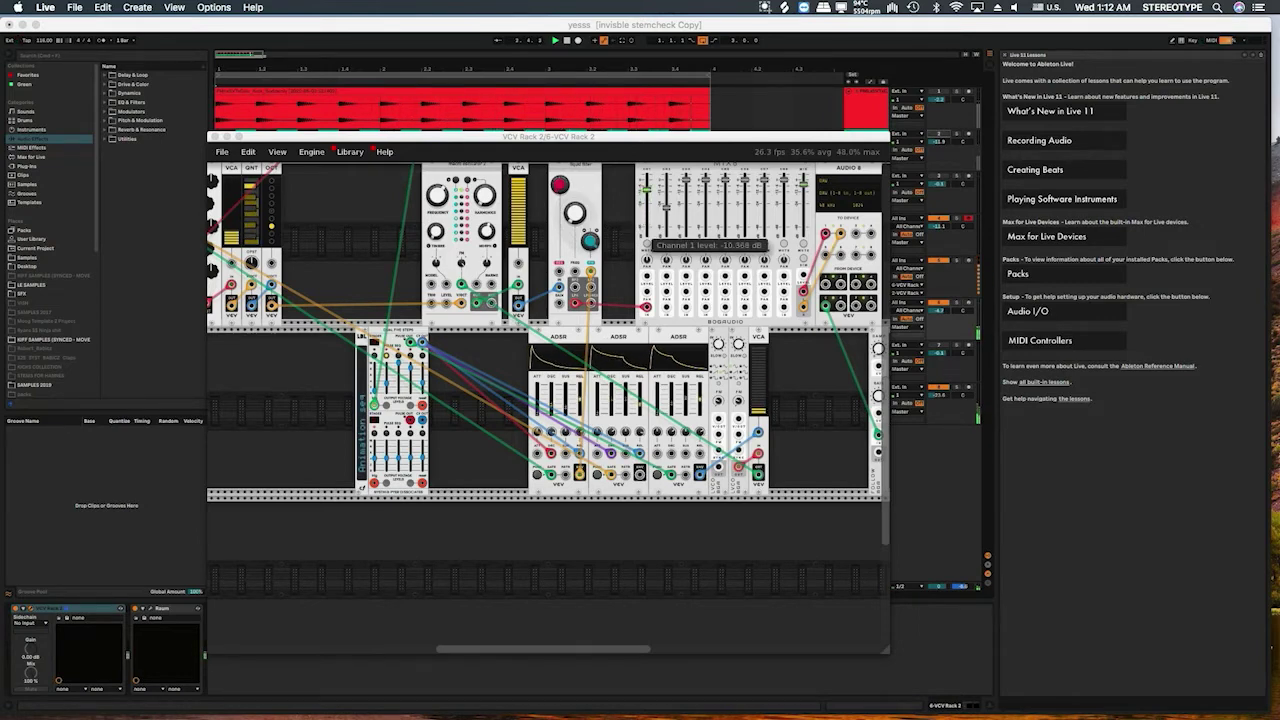
left_click(272, 219)
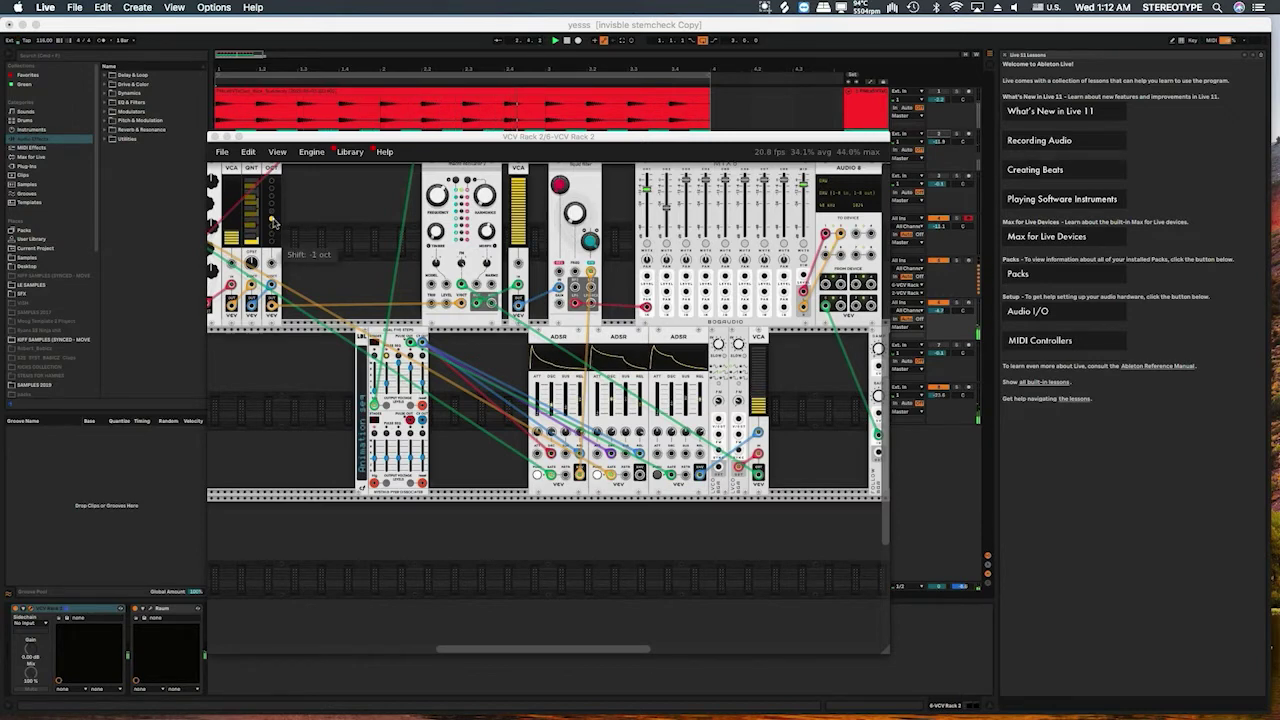
Bring the mixer's channel 1 level up to about -2.4 dB and reactivate the first track in Live.
left_click_drag(649, 189, 649, 185)
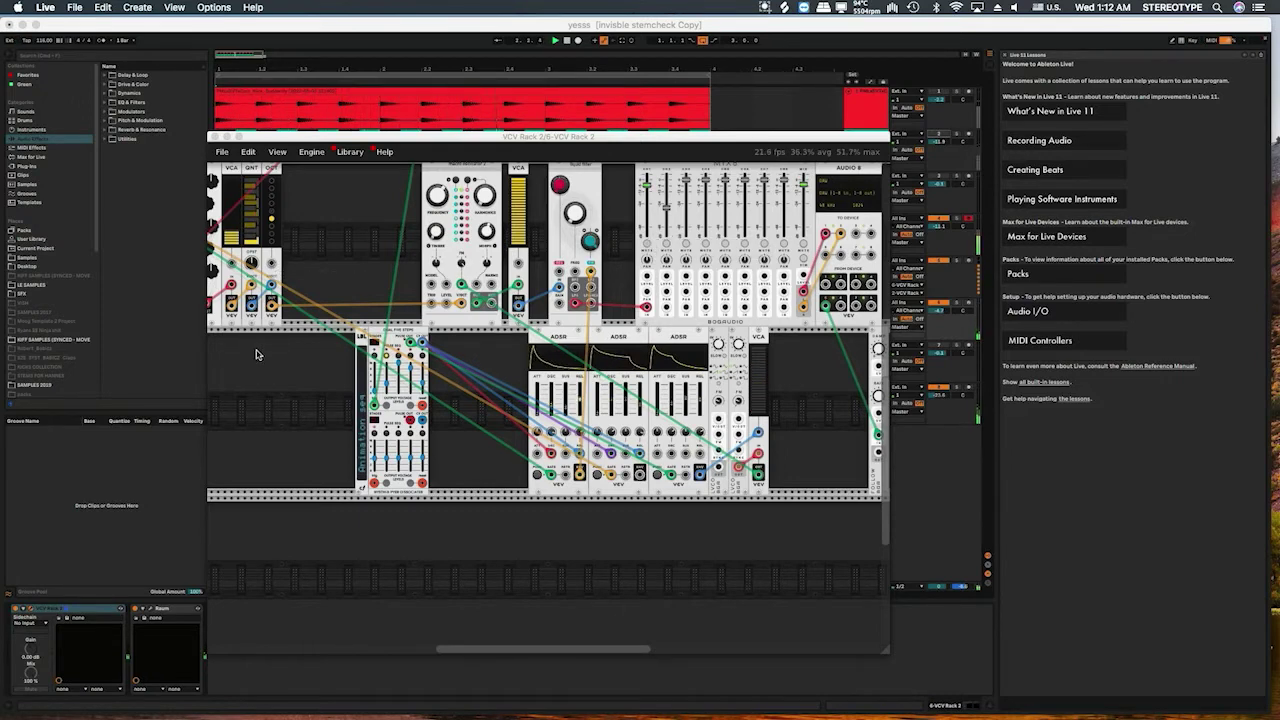
left_click(944, 93)
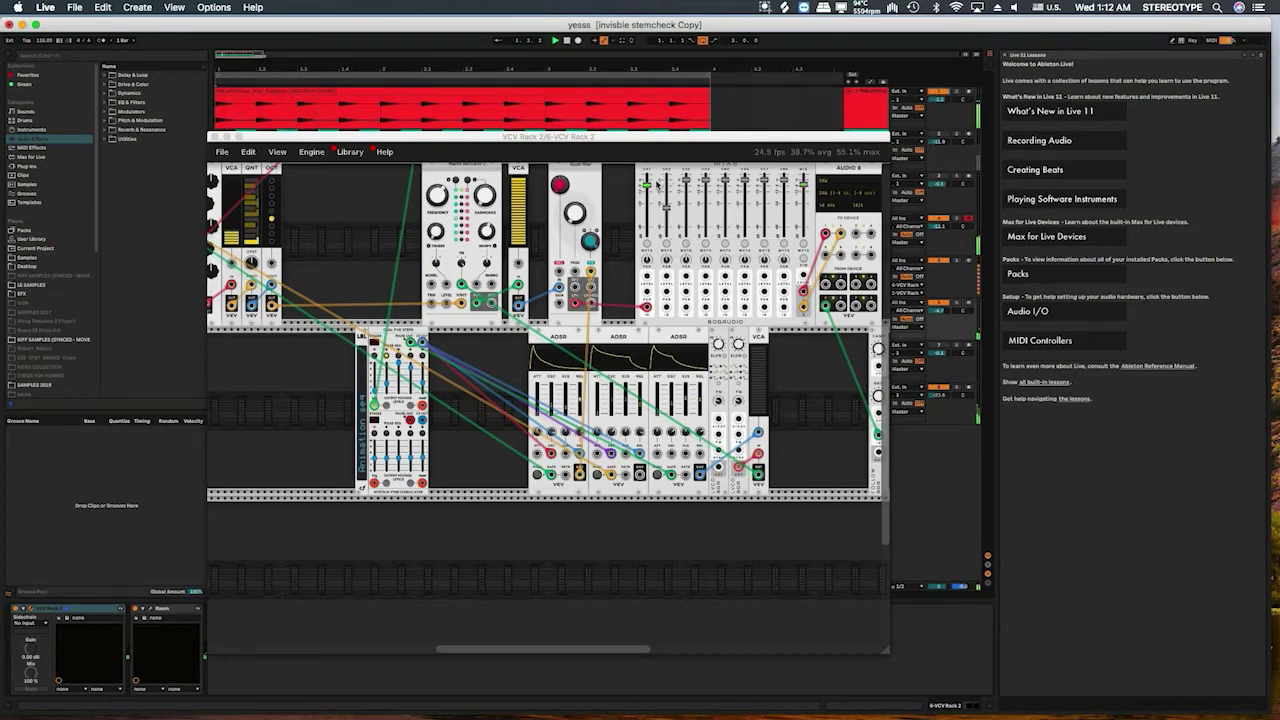
left_click(647, 186)
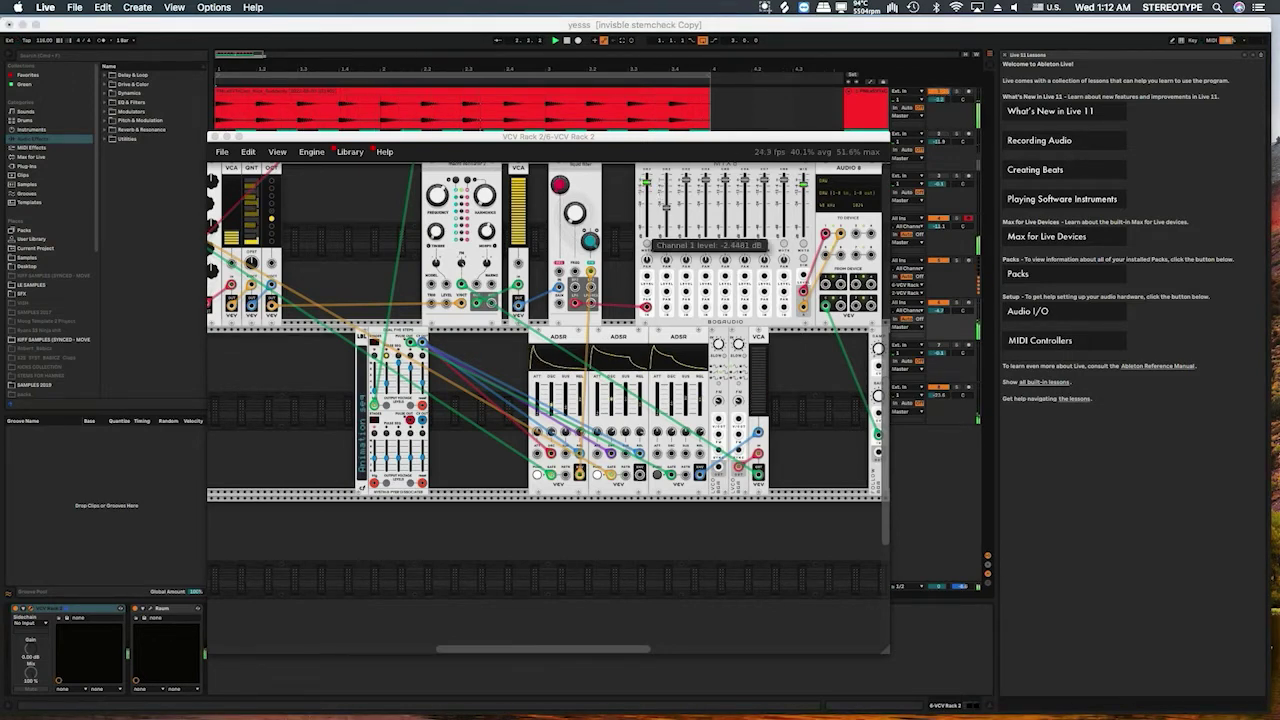
Sweep the liquid filter's frequency up to about 5 kHz and back down during playback.
mouse_move(588, 238)
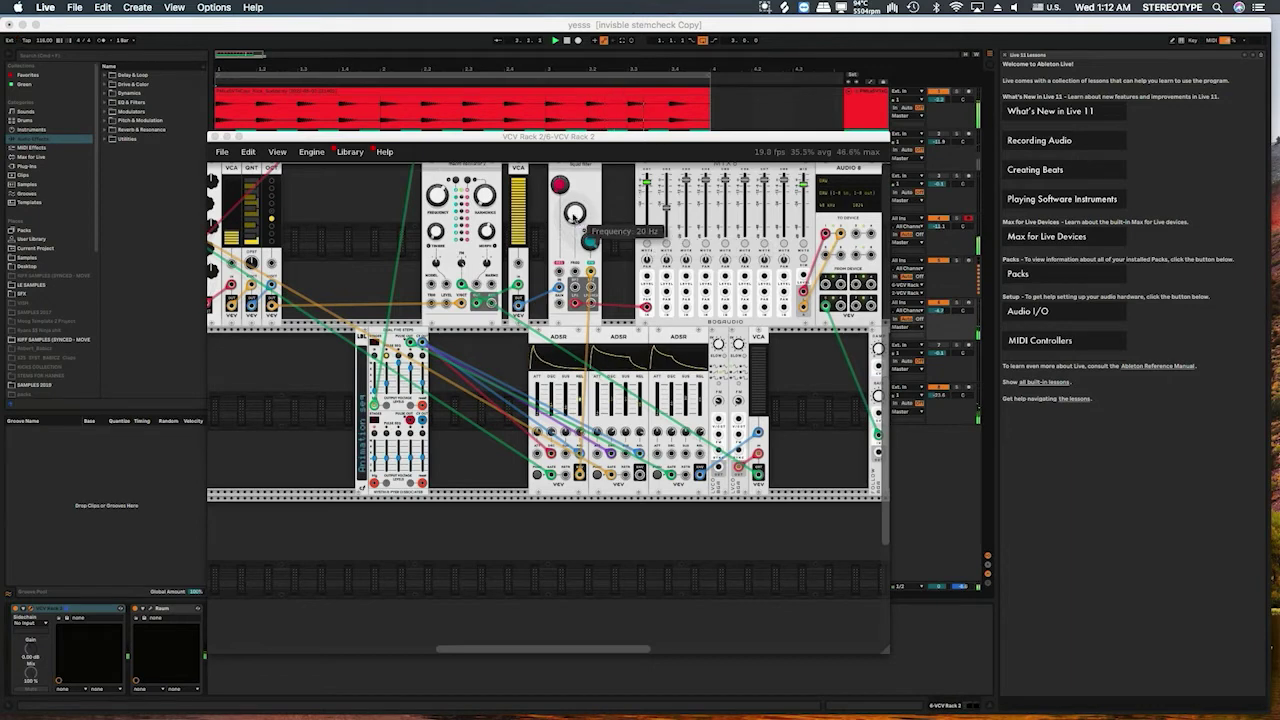
left_click_drag(590, 240, 590, 232)
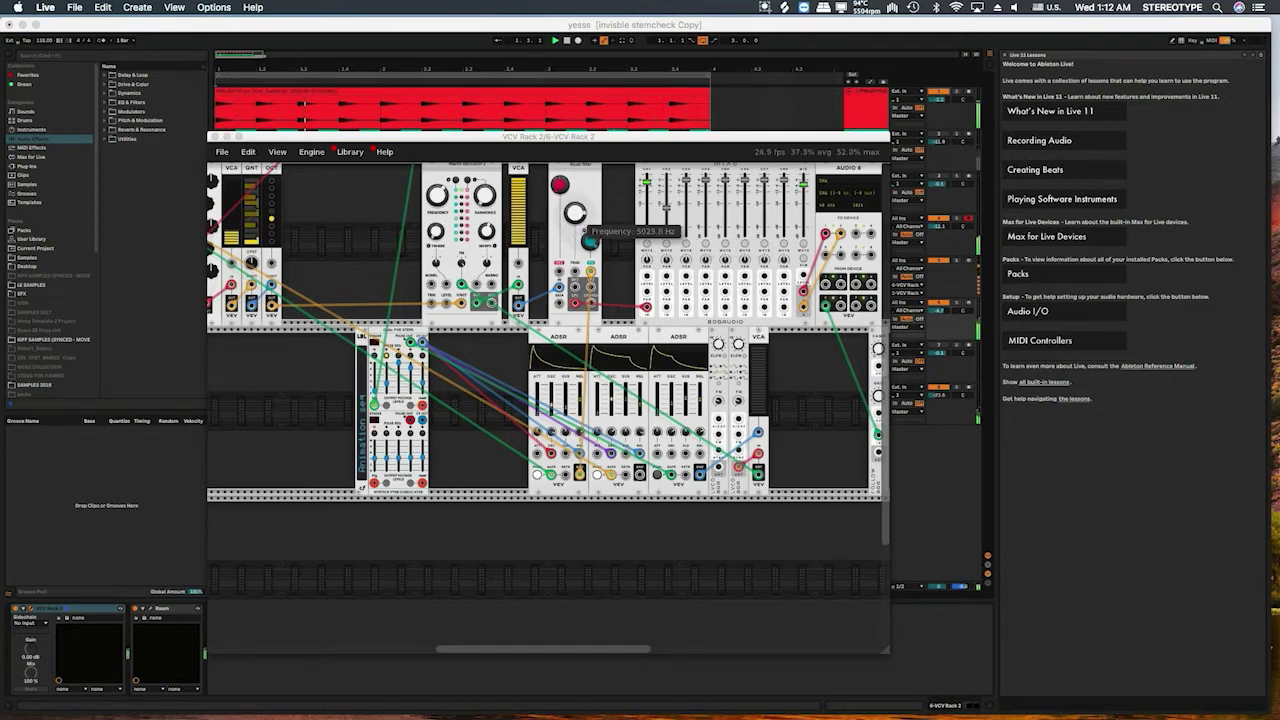
left_click_drag(575, 212, 590, 268)
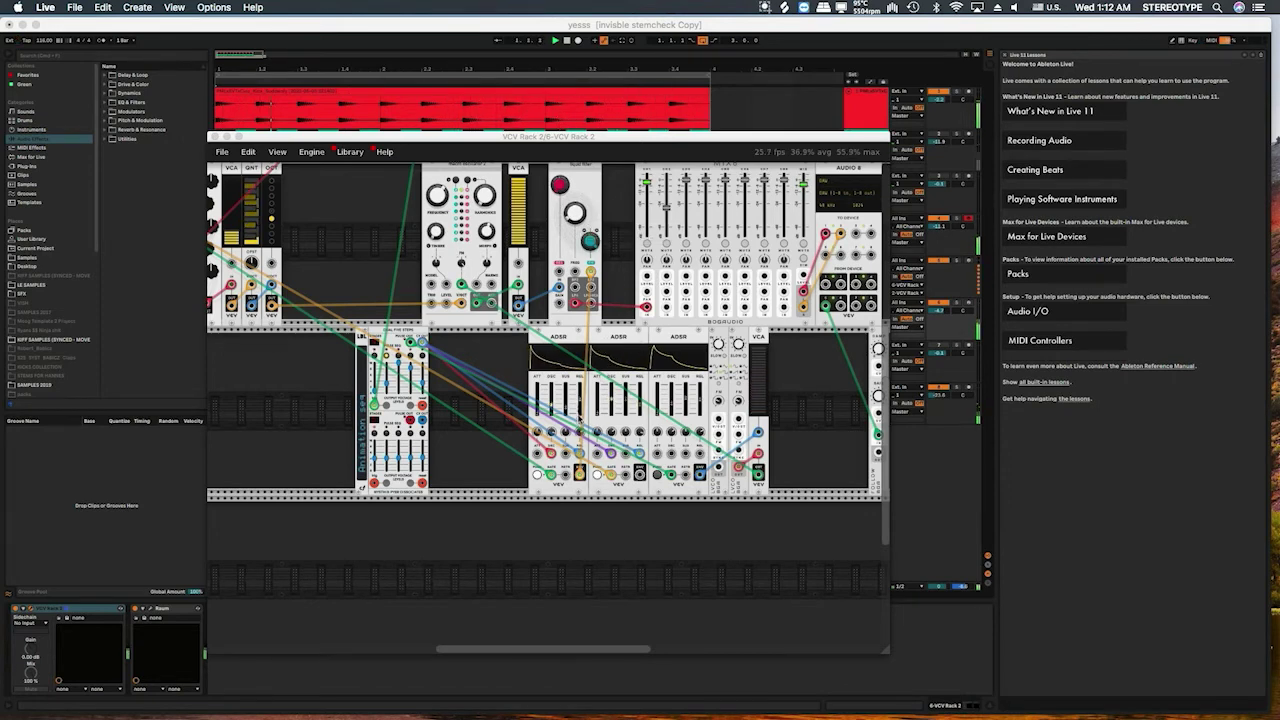
Lengthen the third ADSR's release to 10000 ms, and bring it partway back down.
mouse_move(700, 405)
left_click_drag(700, 405, 700, 412)
left_click(759, 366)
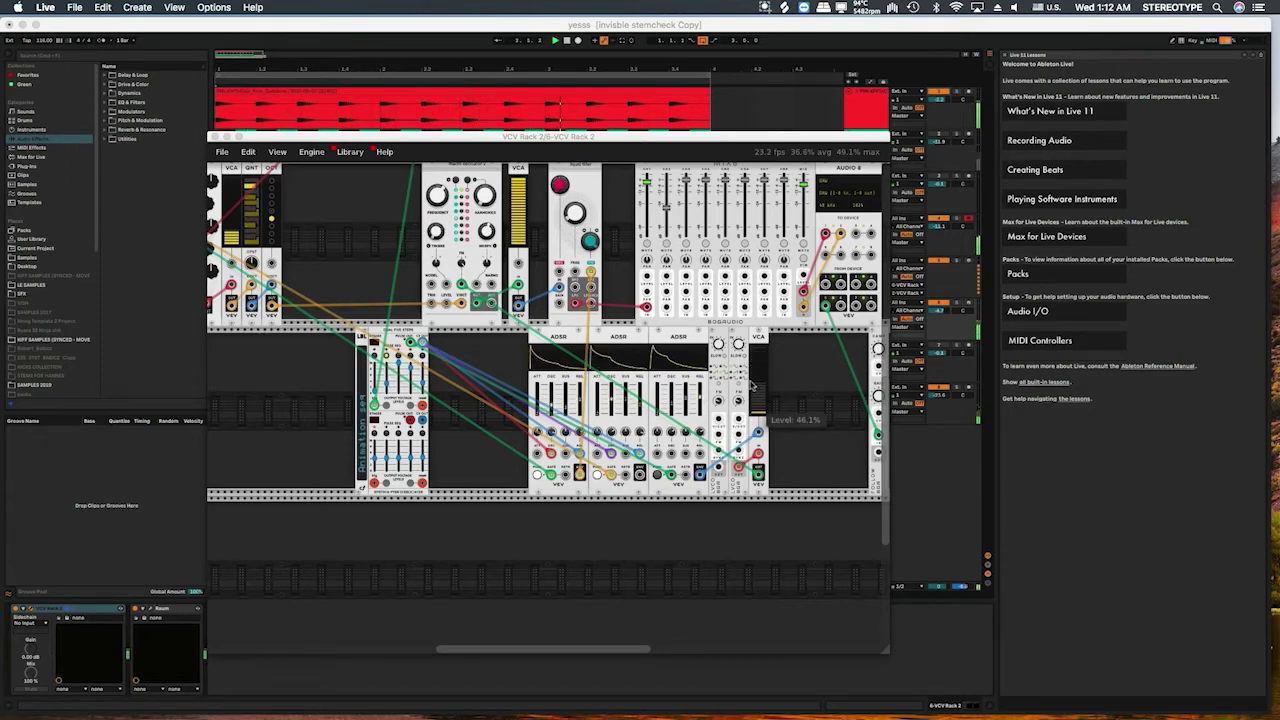
left_click_drag(700, 410, 700, 382)
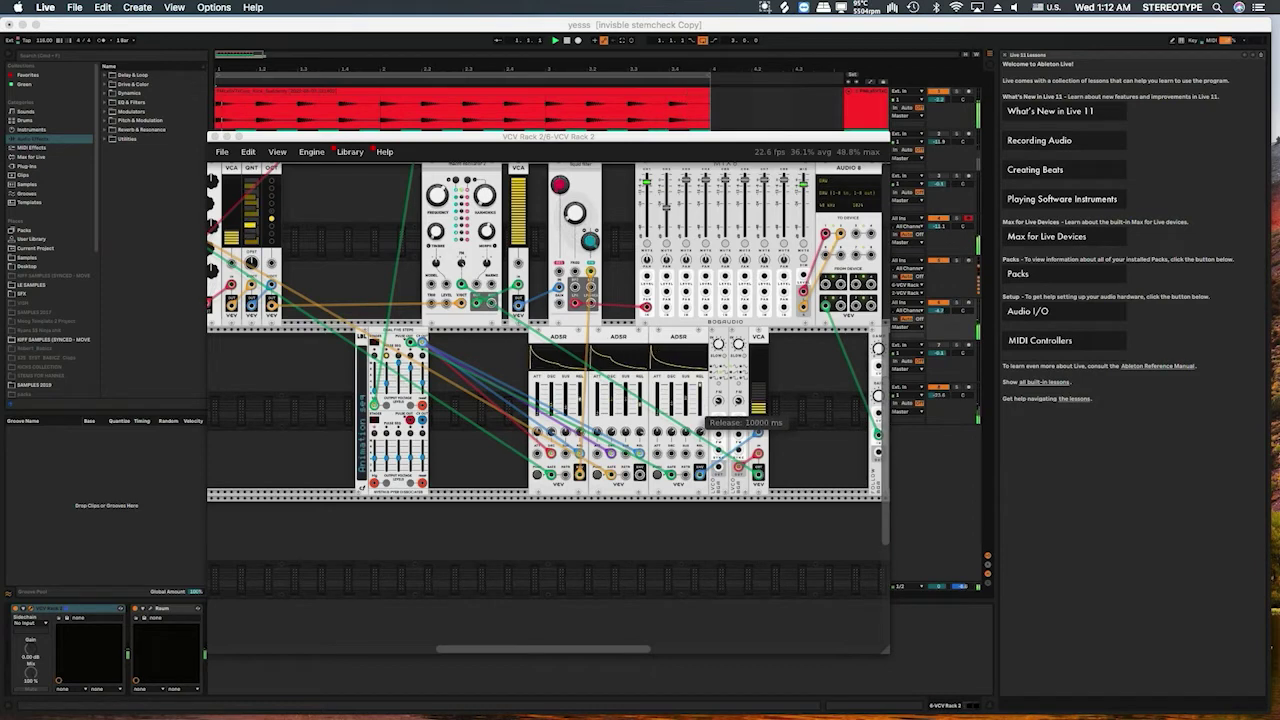
mouse_move(700, 382)
left_mouse_down()
mouse_move(758, 401)
mouse_move(700, 391)
left_mouse_up()
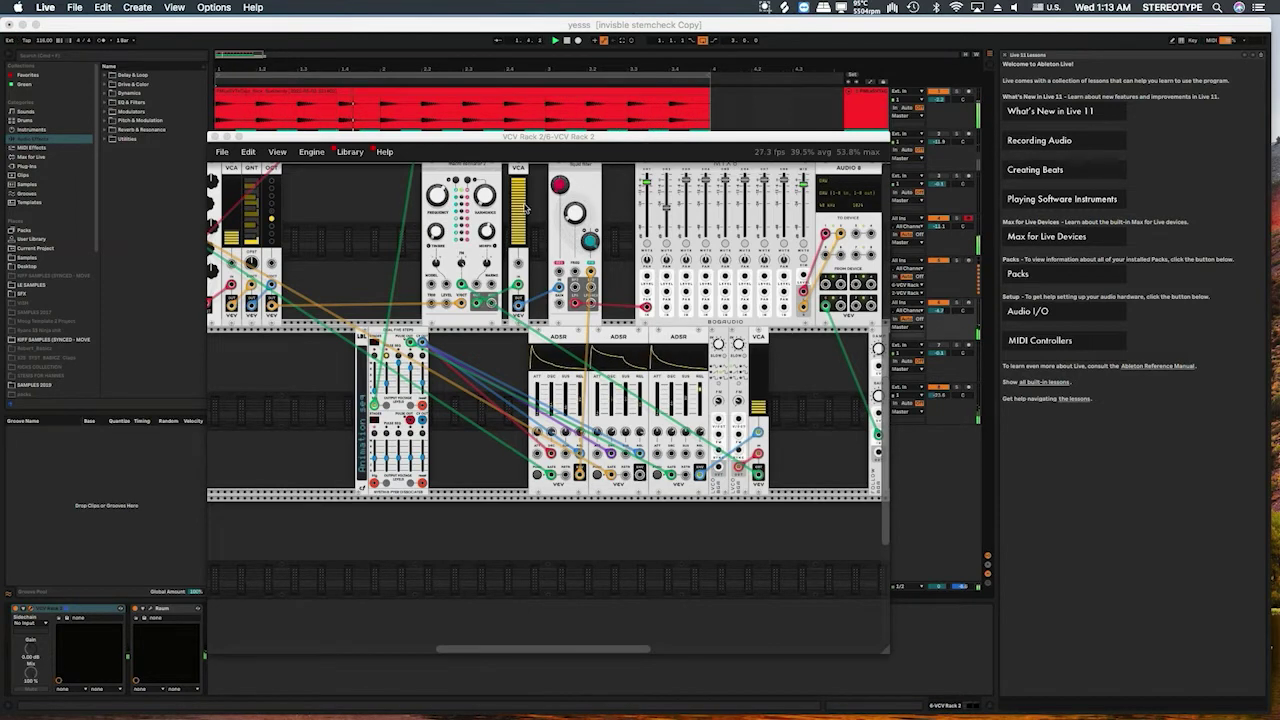
Nudge the liquid filter's frequency and set the level of the VCA beside the quantizer to about 25.3%.
left_click_drag(571, 214, 575, 217)
mouse_move(229, 234)
left_mouse_down()
mouse_move(229, 223)
mouse_move(232, 233)
left_mouse_up()
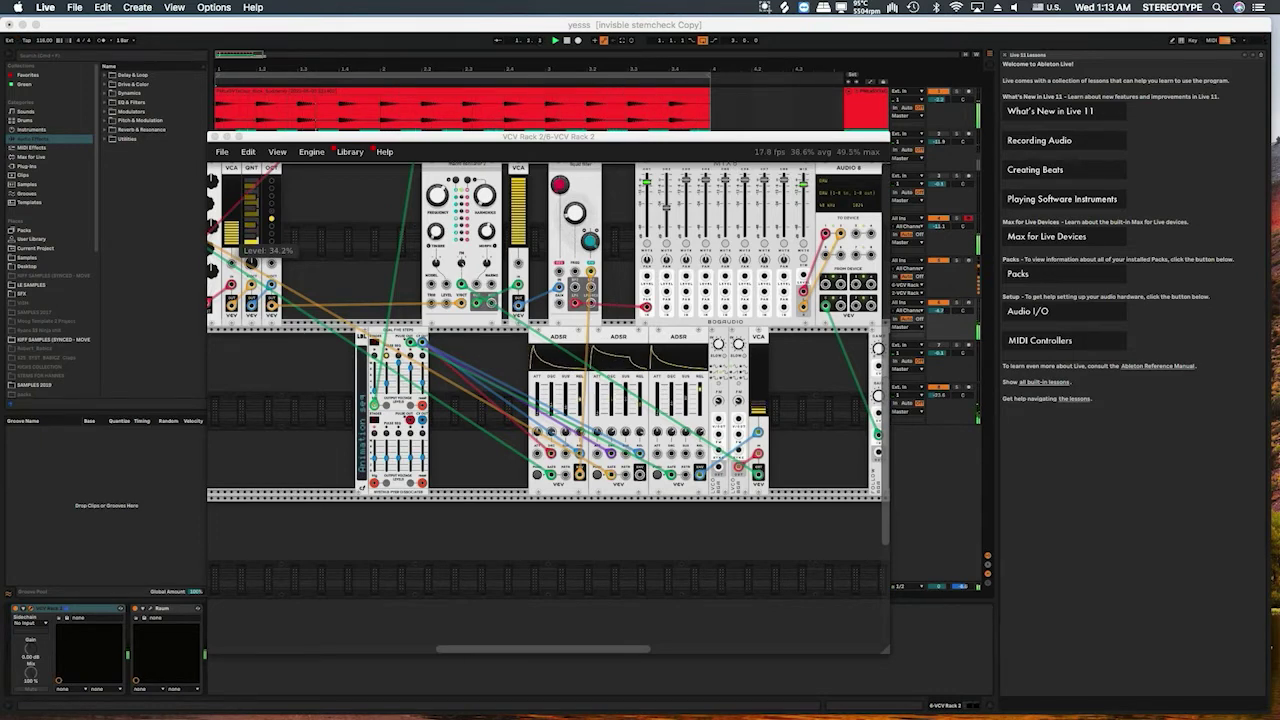
left_click_drag(232, 233, 232, 241)
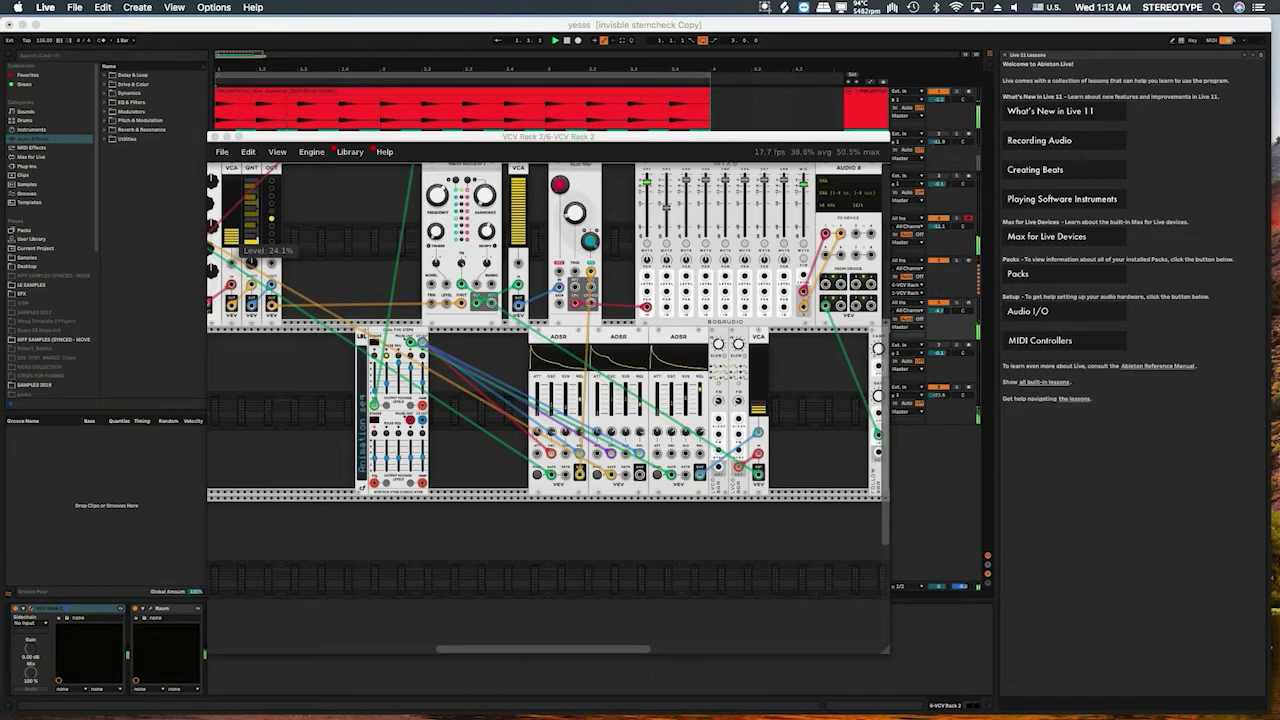
left_click_drag(232, 241, 232, 241)
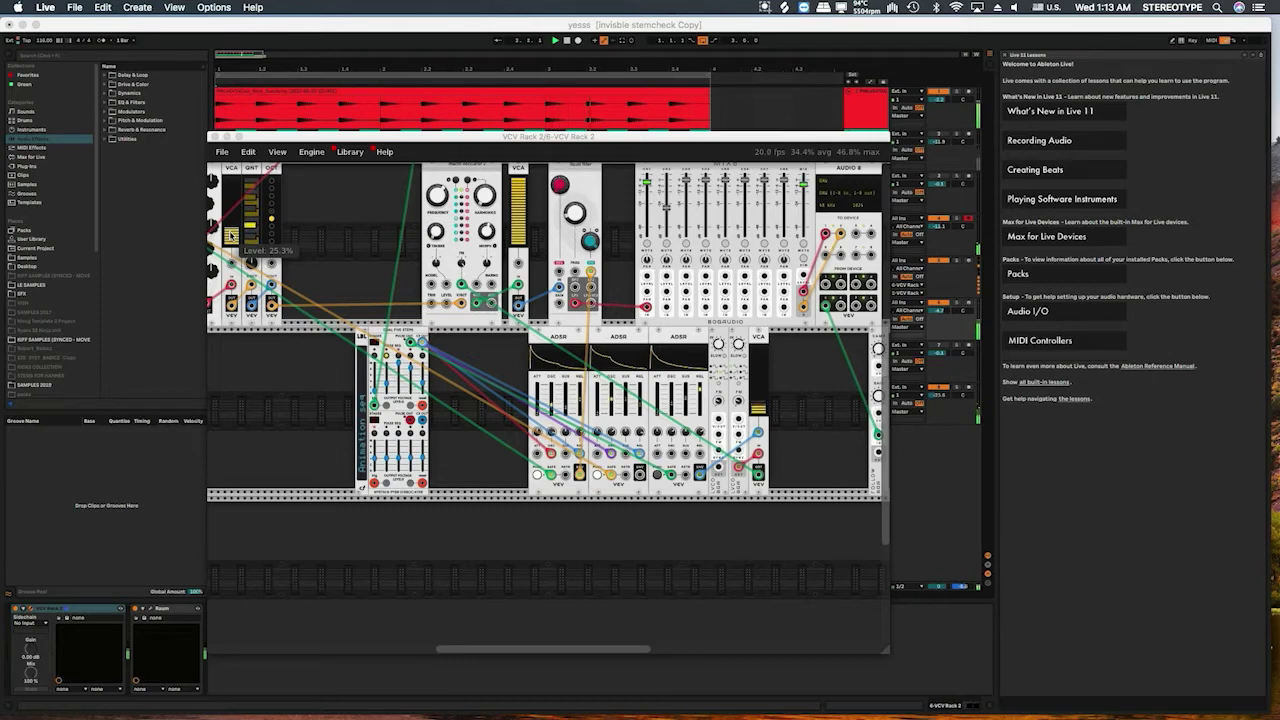
Deactivate the first track in Live and pull the mixer's channel 1 level down to about -41.8 dB.
mouse_move(650, 213)
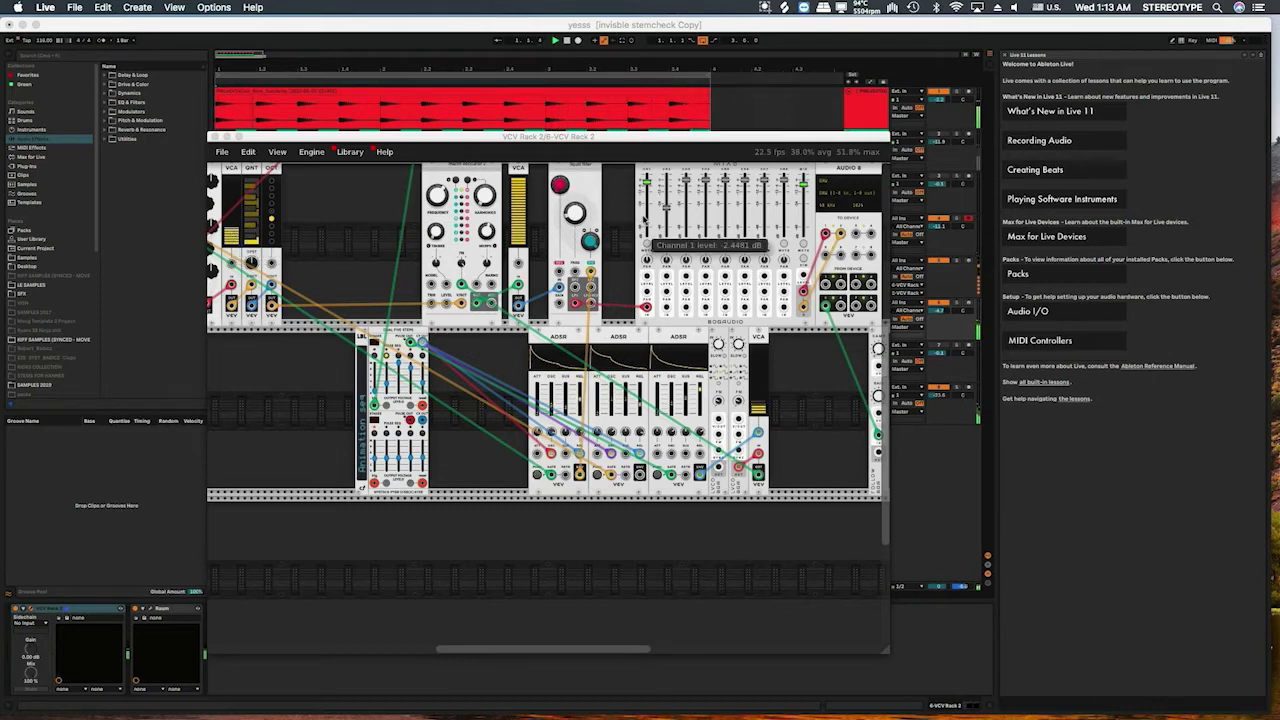
left_click_drag(650, 213, 650, 183)
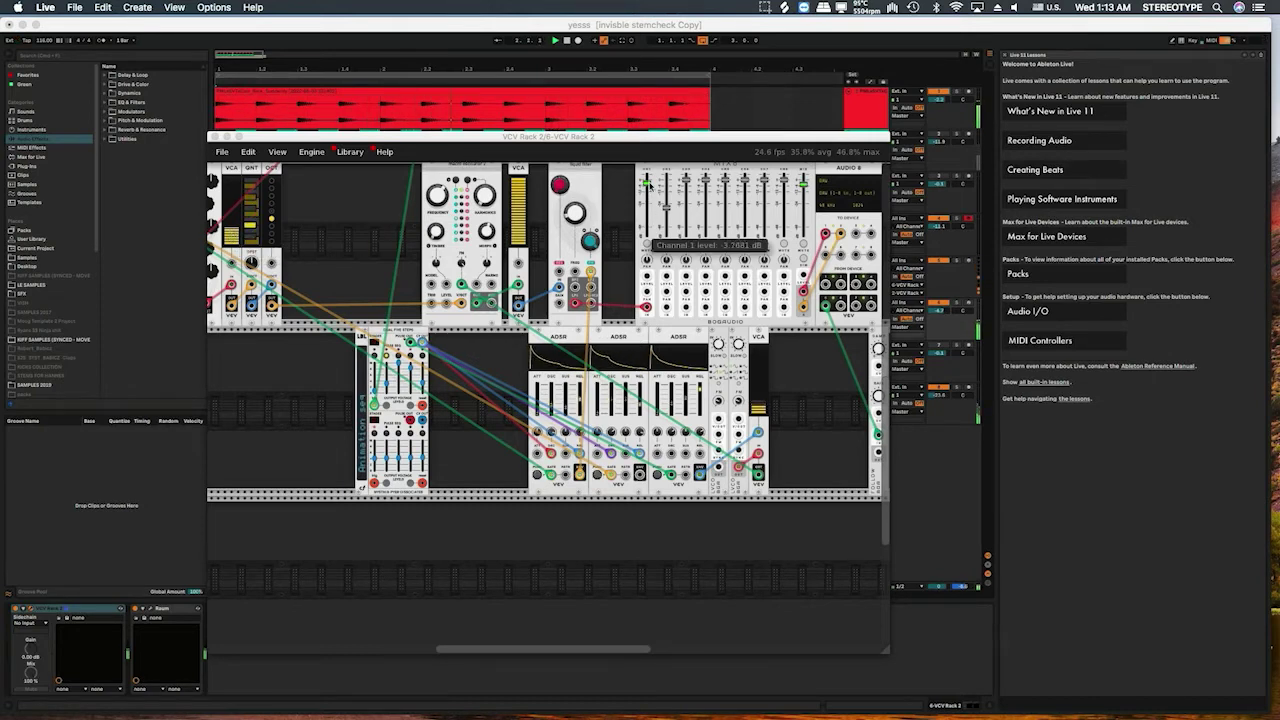
left_click(936, 97)
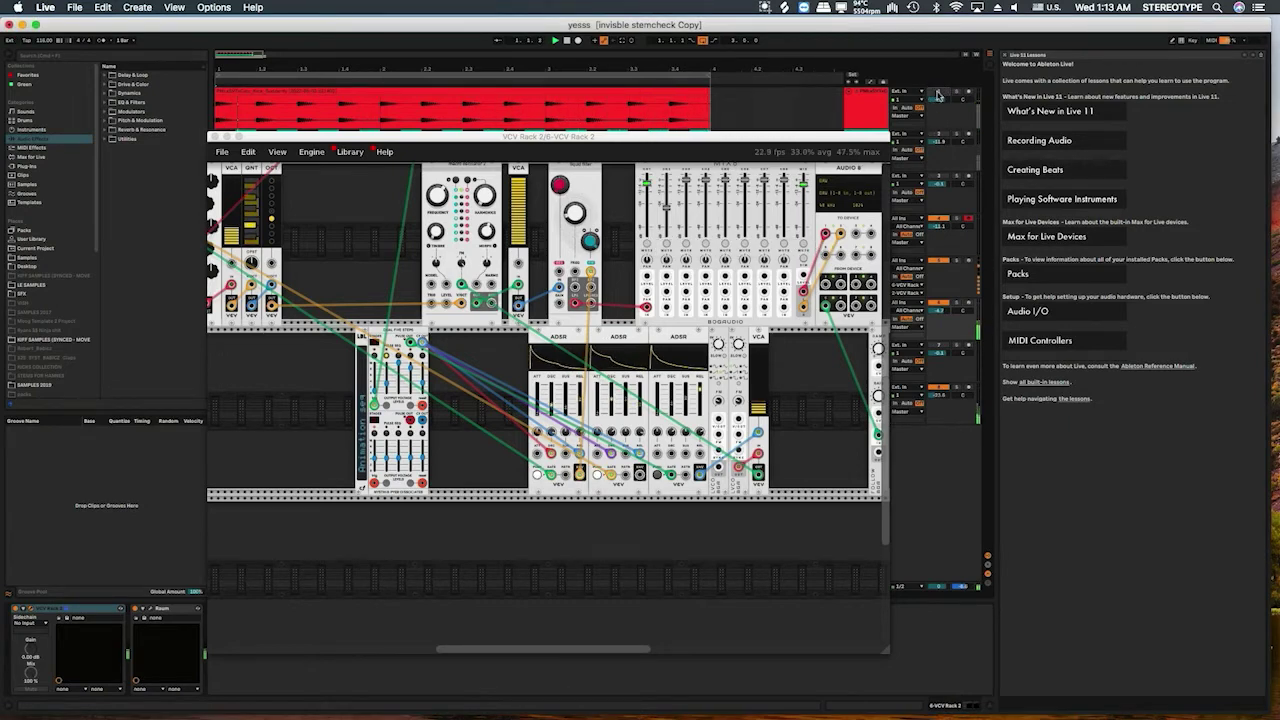
left_click_drag(647, 184, 647, 216)
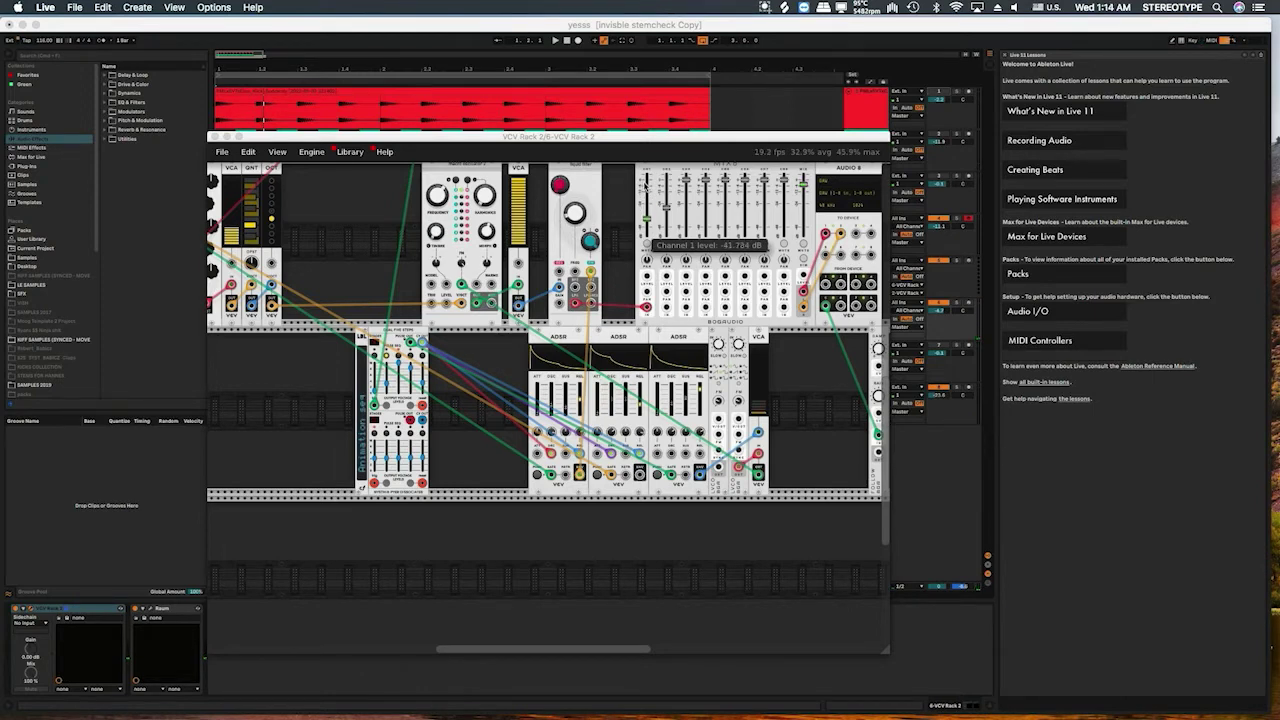
Examine the patch's signal flow from the clock and trigger sequencer through the Turing Machine, oscillator, filter and ADSRs.
scroll(557, 316, "up", 2)
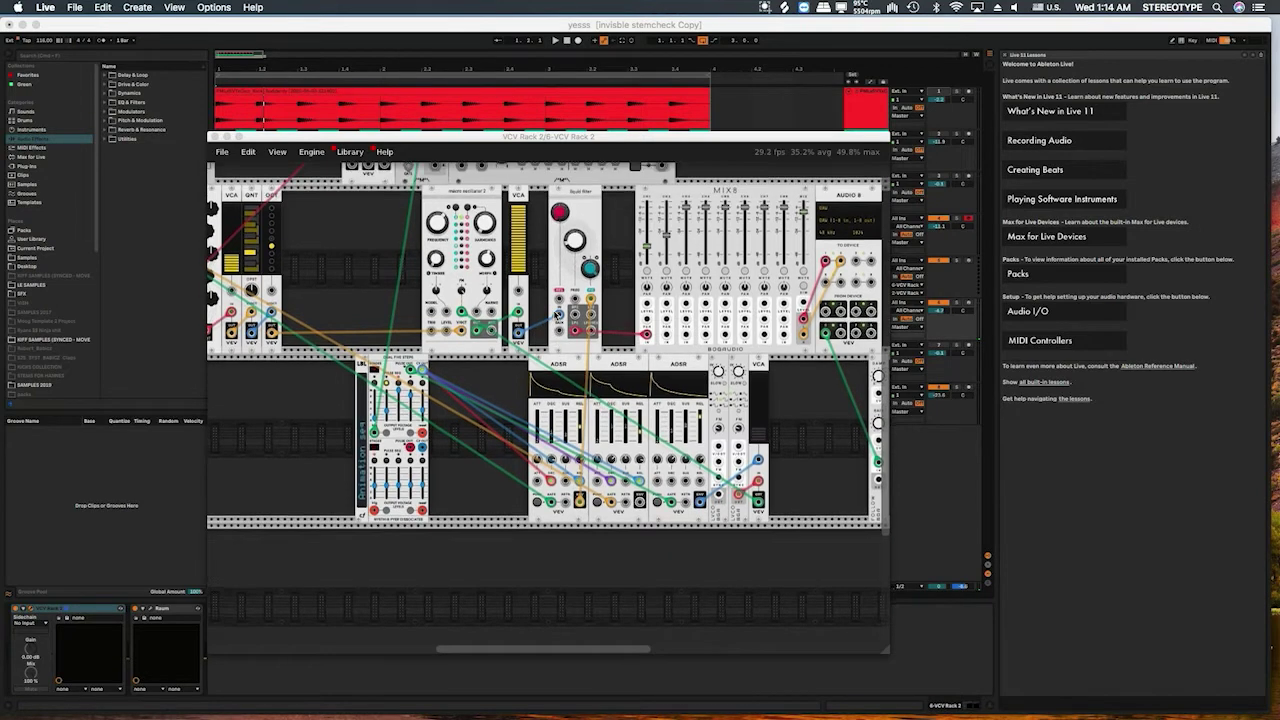
scroll(557, 316, "up", 3)
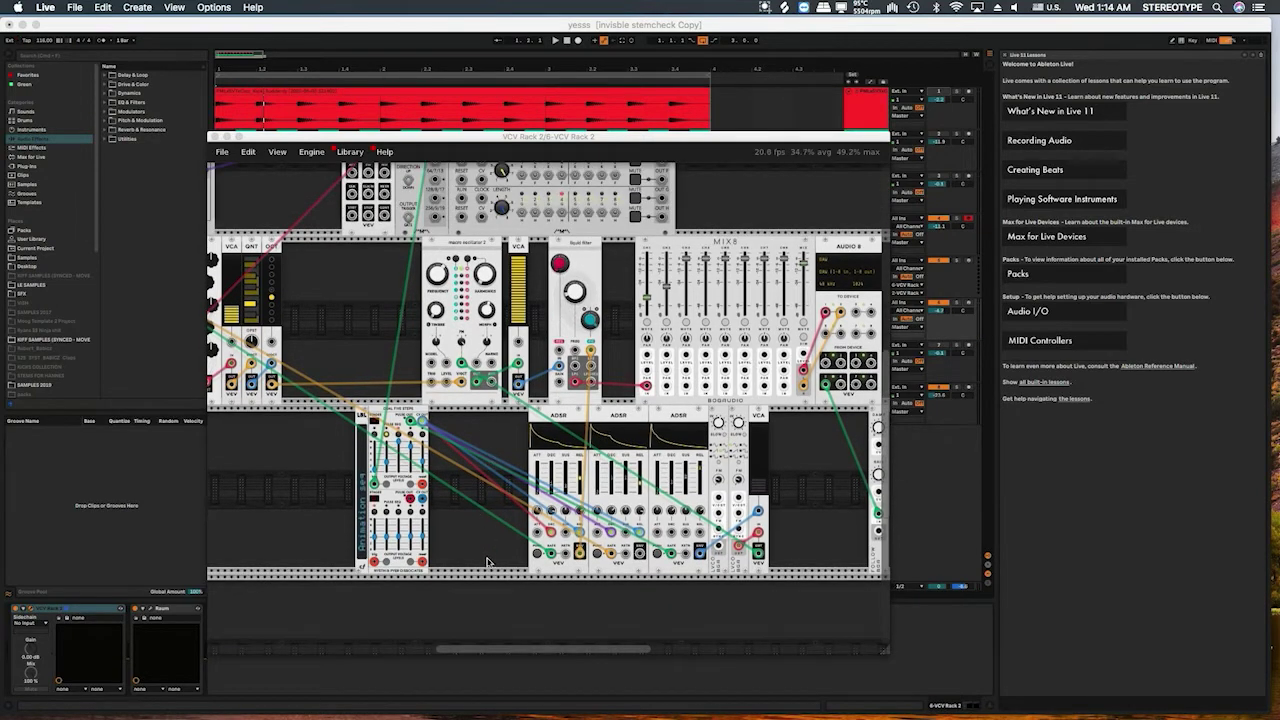
left_click_drag(473, 651, 435, 649)
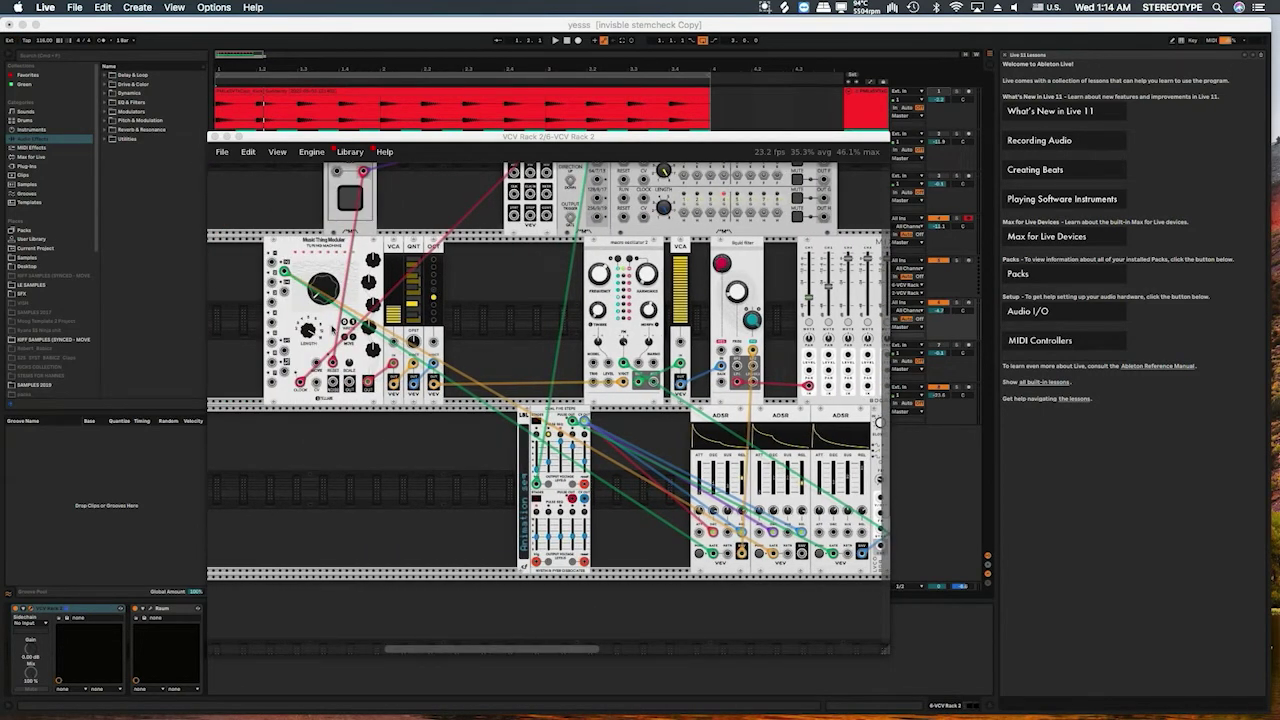
scroll(352, 310, "up", 5)
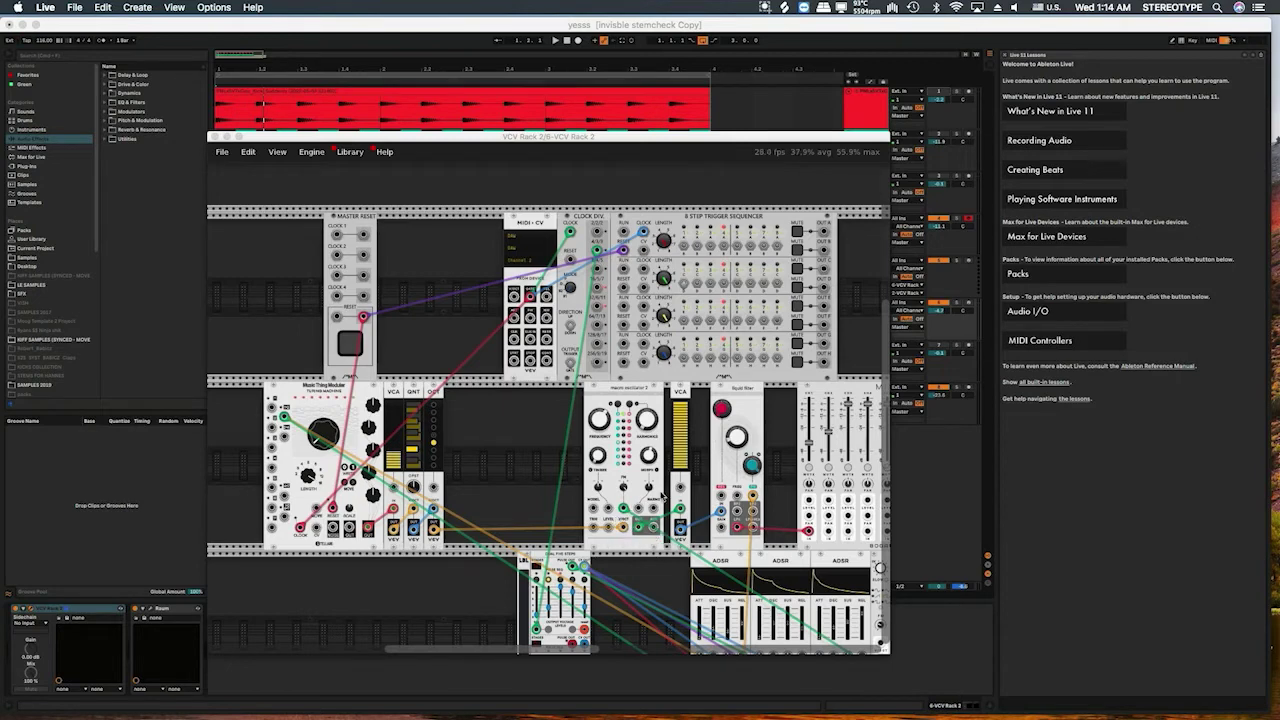
scroll(662, 505, "down", 1)
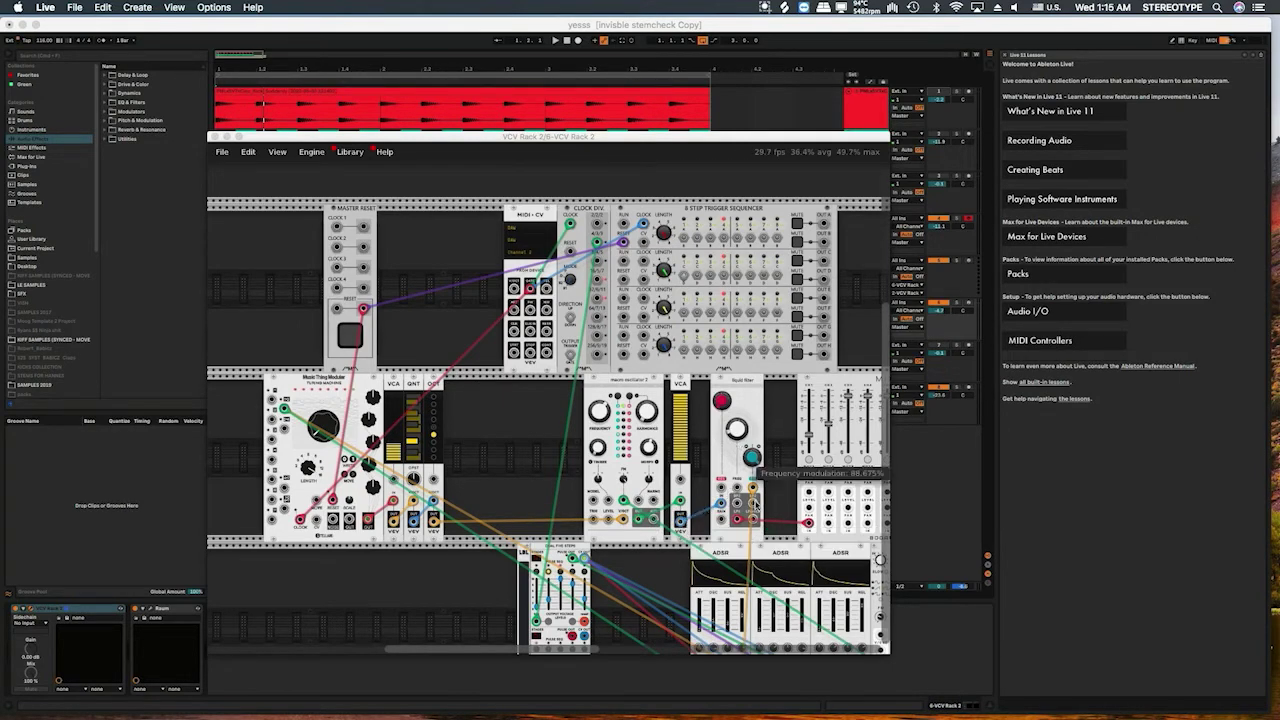
scroll(738, 486, "down", 5)
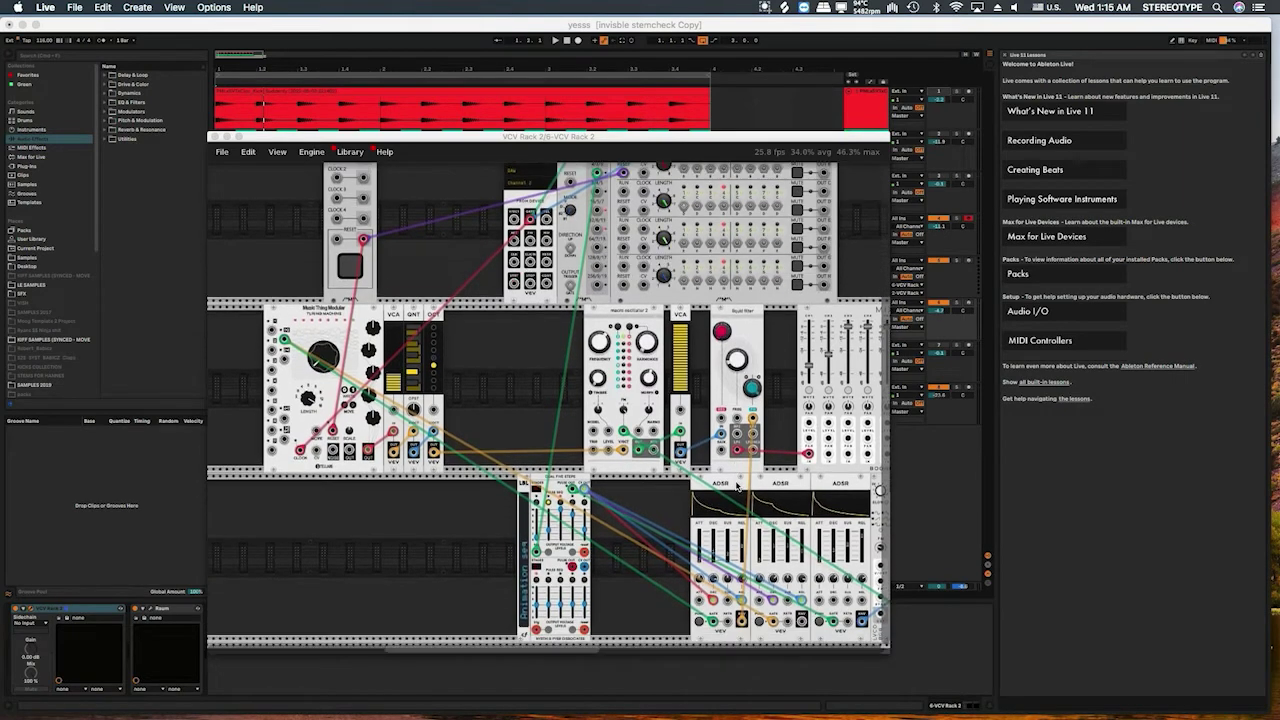
scroll(738, 486, "down", 4)
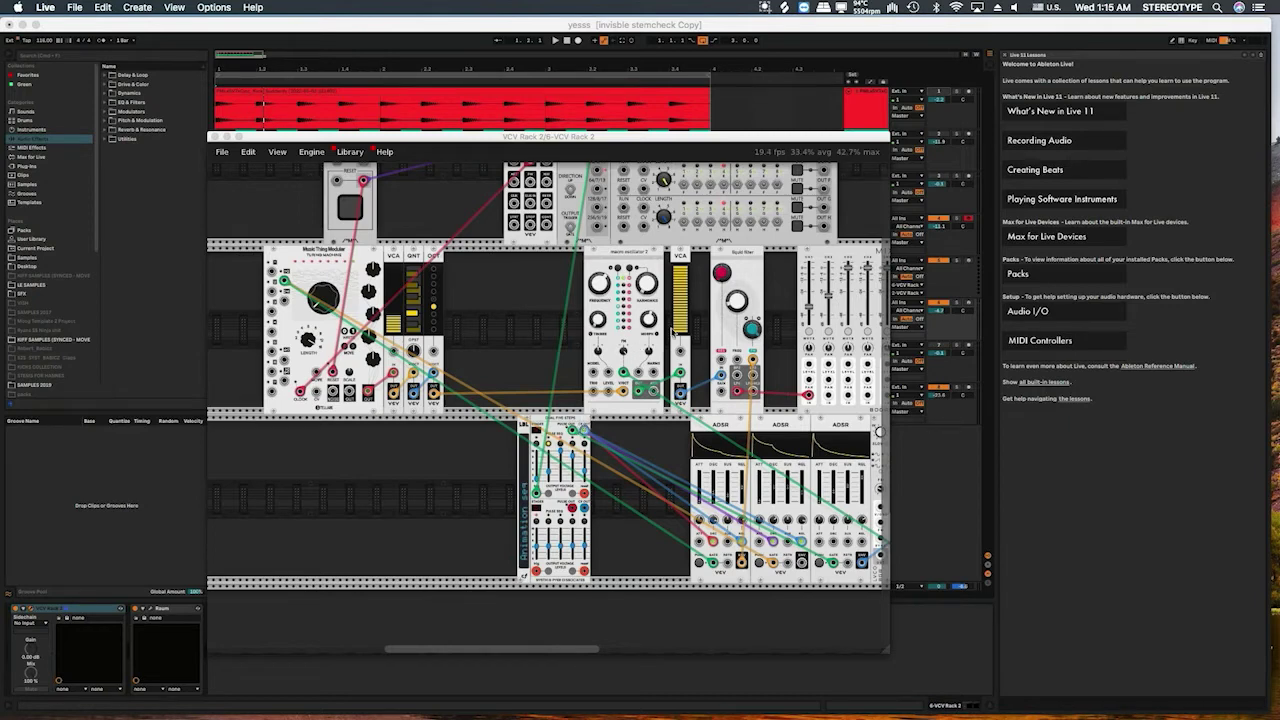
mouse_move(748, 322)
scroll(698, 326, "up", 2)
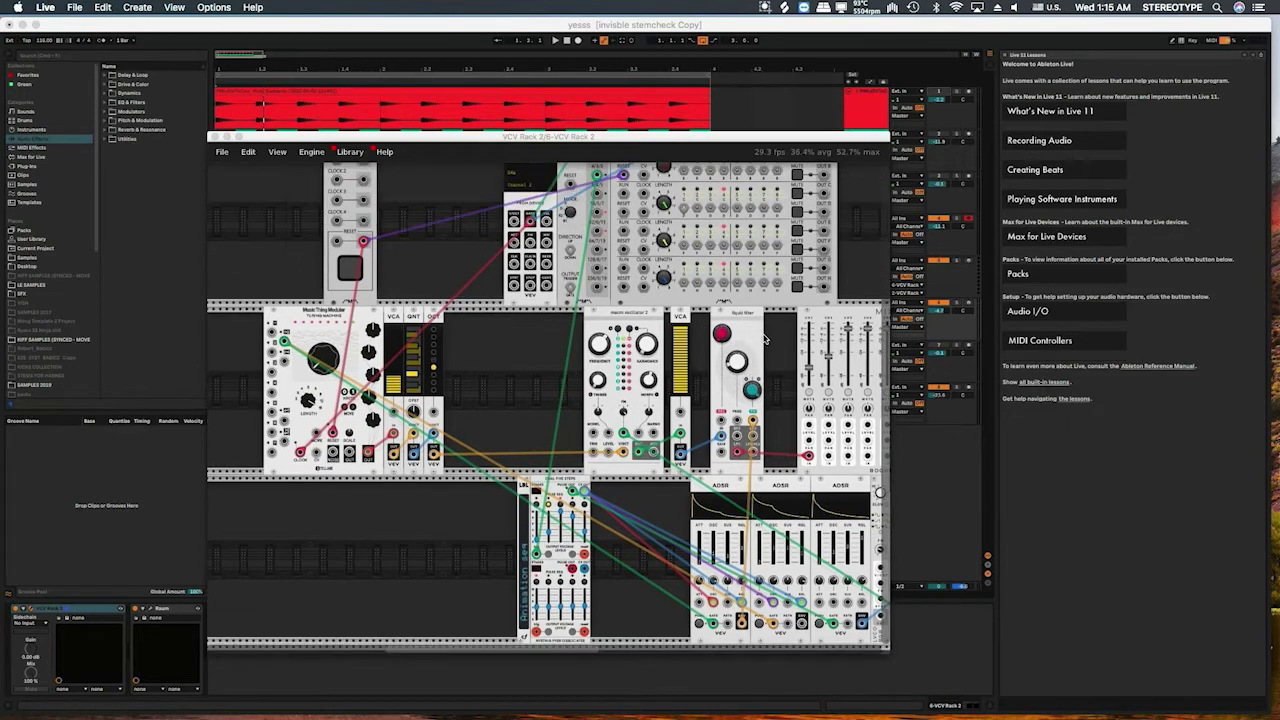
Raise the mixer's channel 1 level again and restart playback in Live.
mouse_move(806, 370)
left_click(750, 117)
key("space")
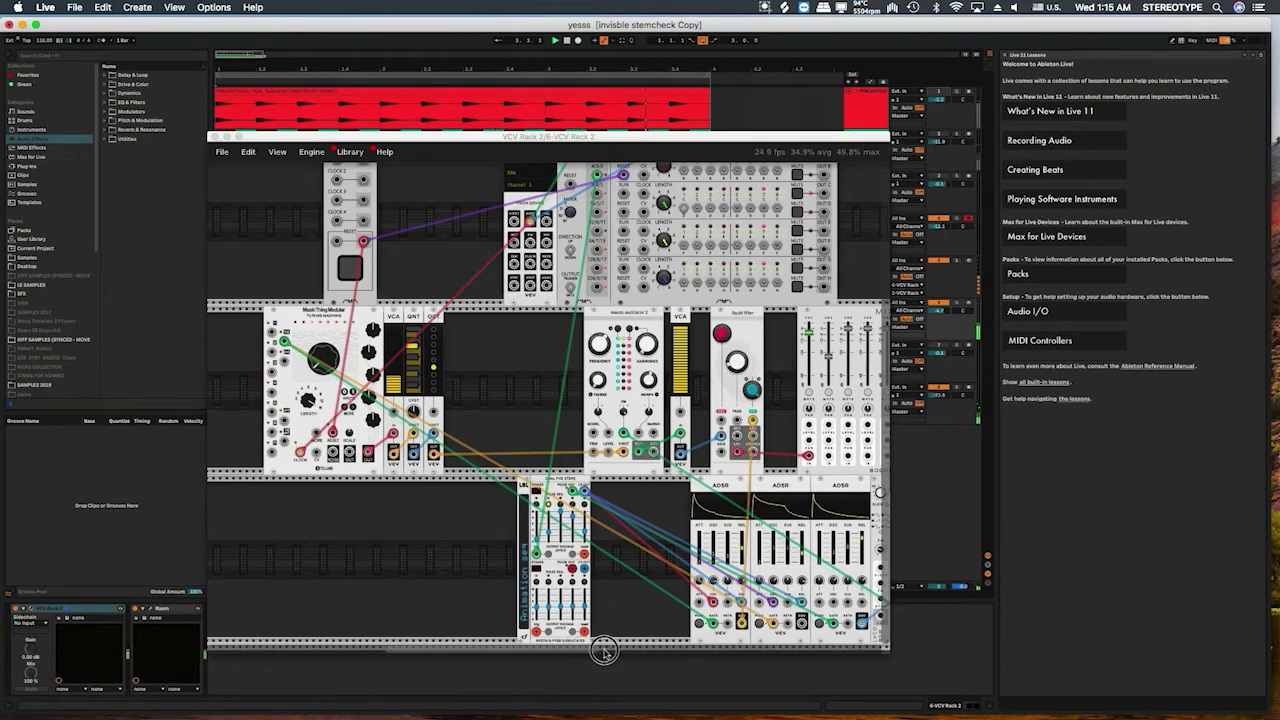
Inspect the ADSR settings and the 5-step sequencer's outputs feeding their gate and modulation inputs.
scroll(592, 650, "right", 3)
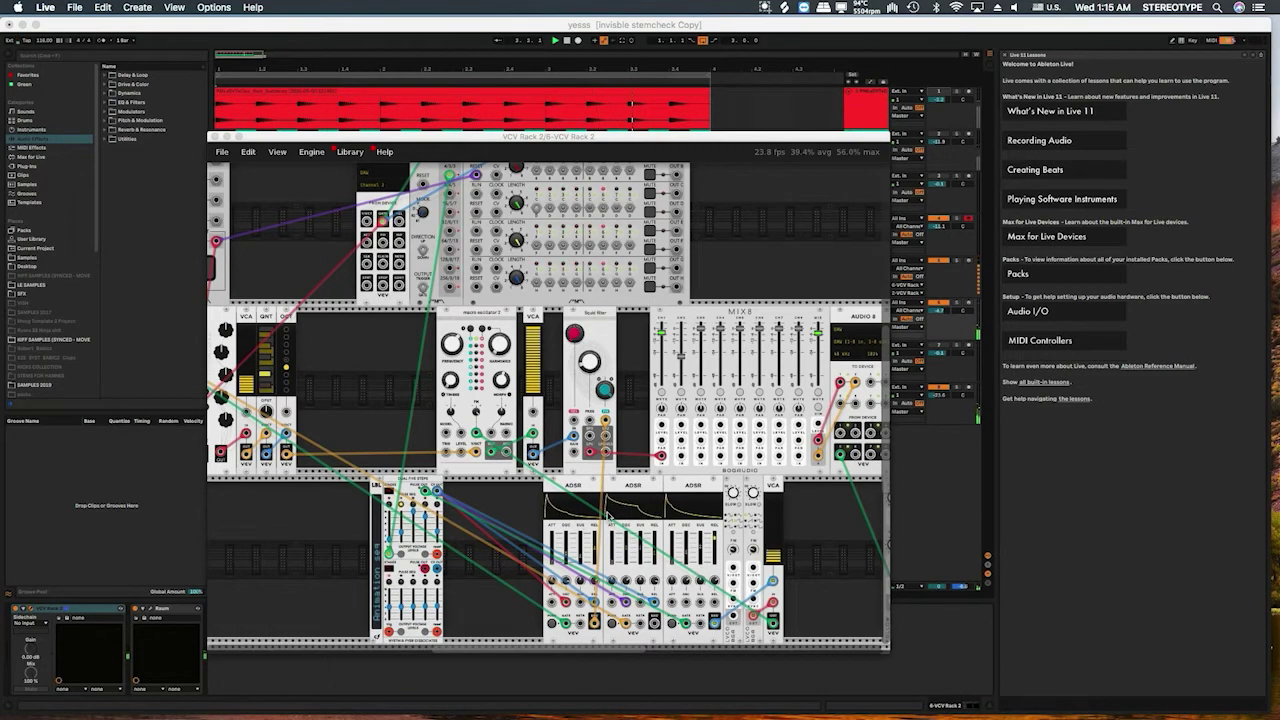
mouse_move(580, 545)
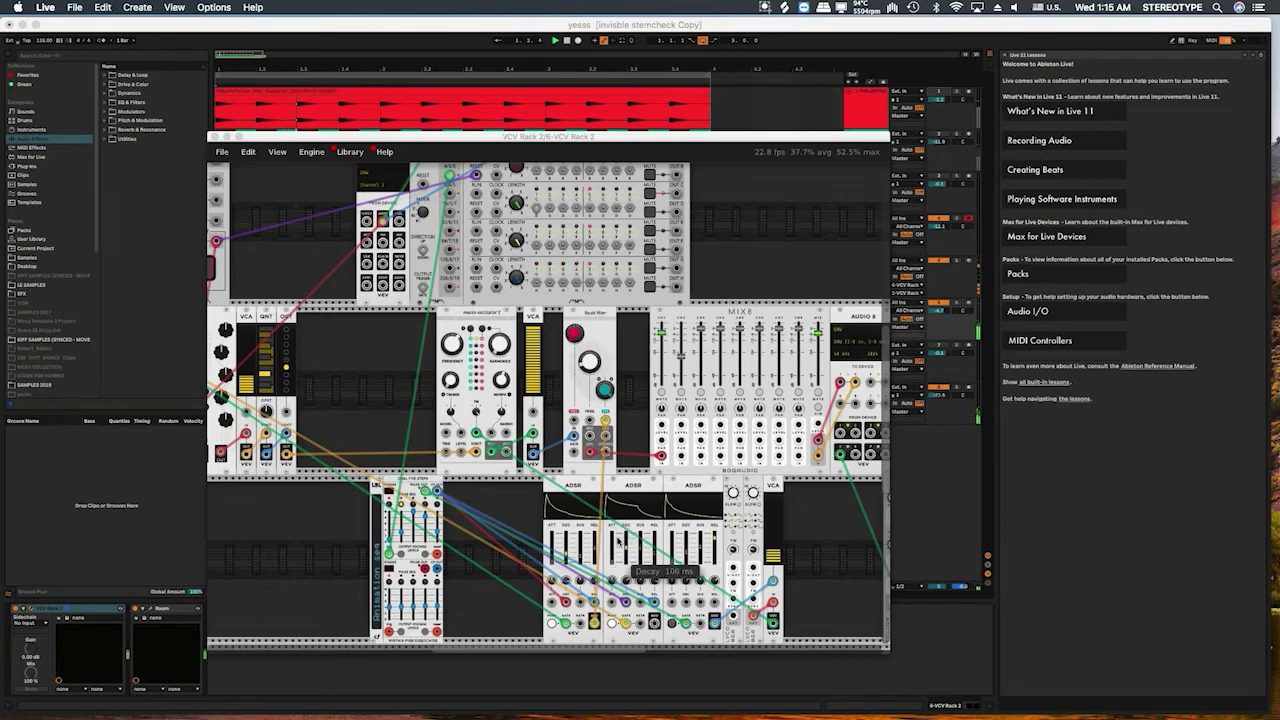
mouse_move(625, 541)
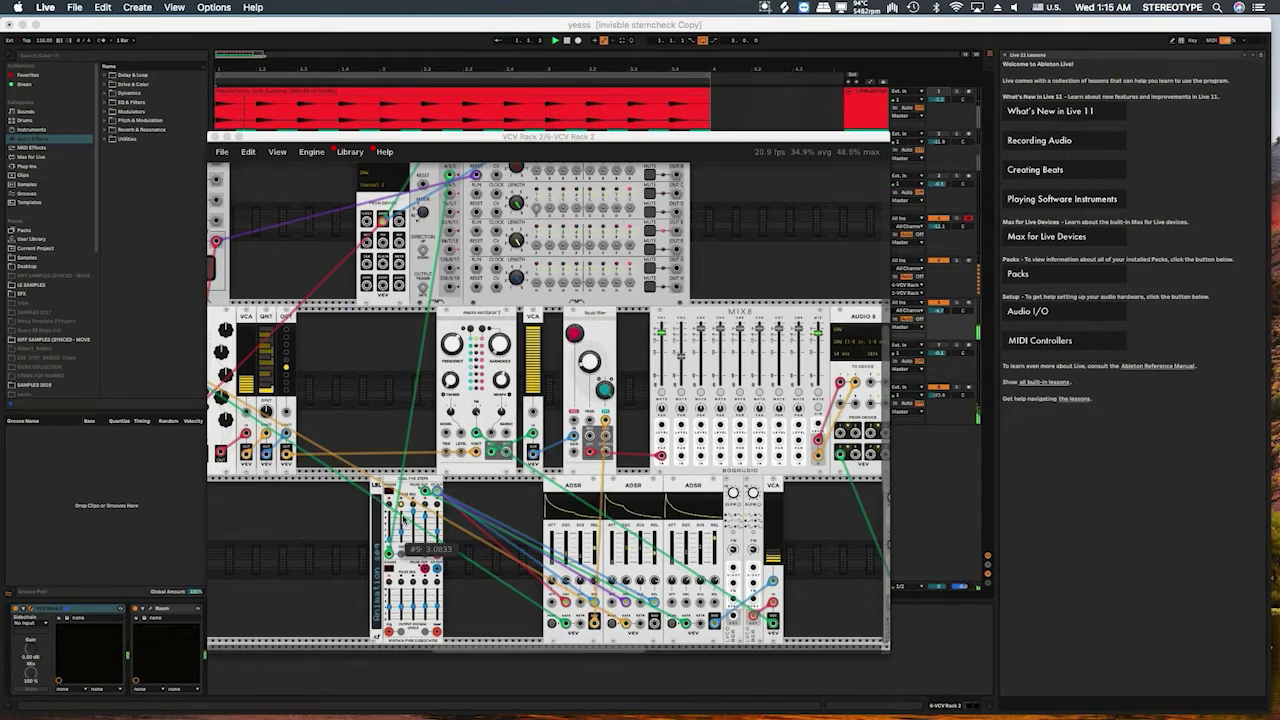
mouse_move(403, 512)
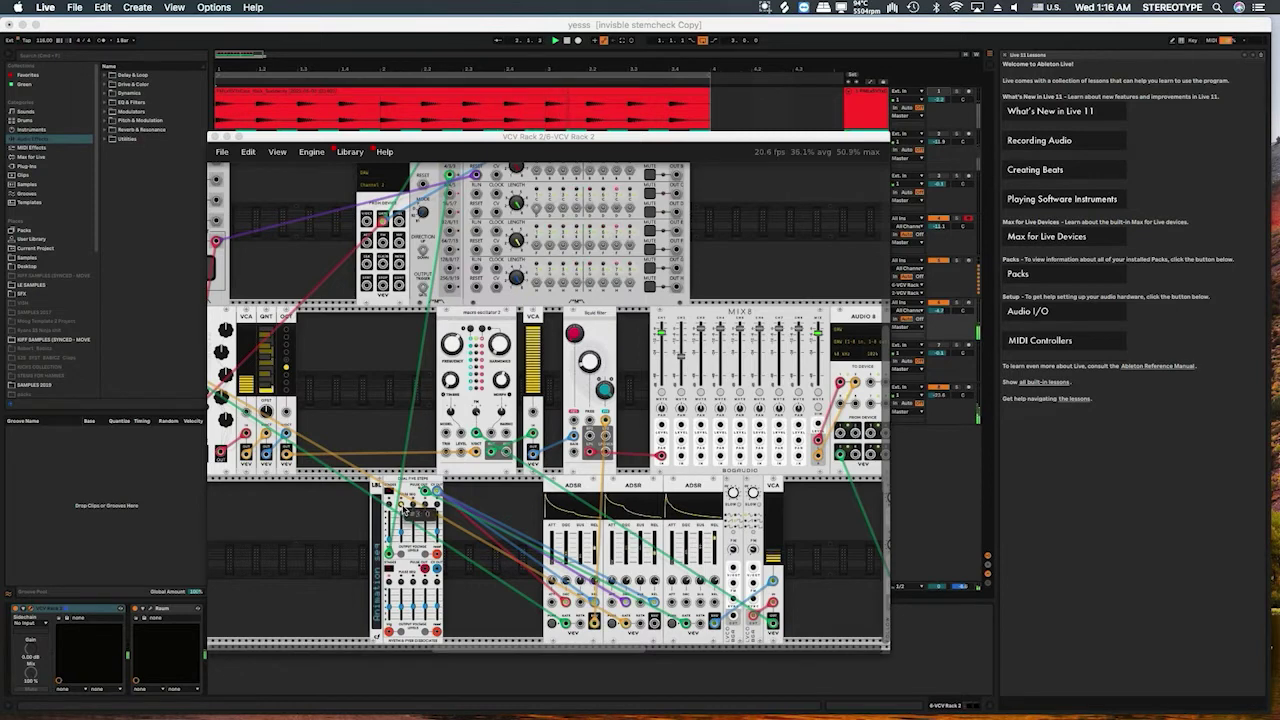
mouse_move(428, 491)
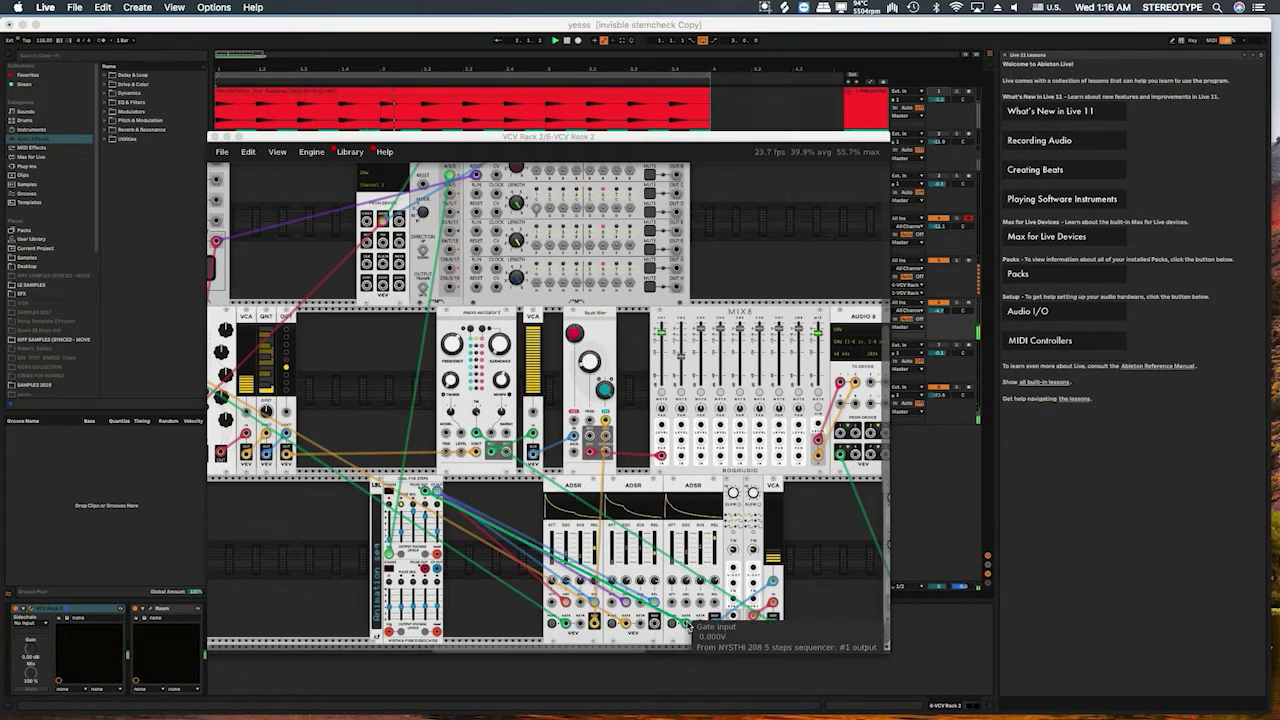
Set the level of the VCA feeding the macro oscillator's FM input to 100%.
mouse_move(757, 551)
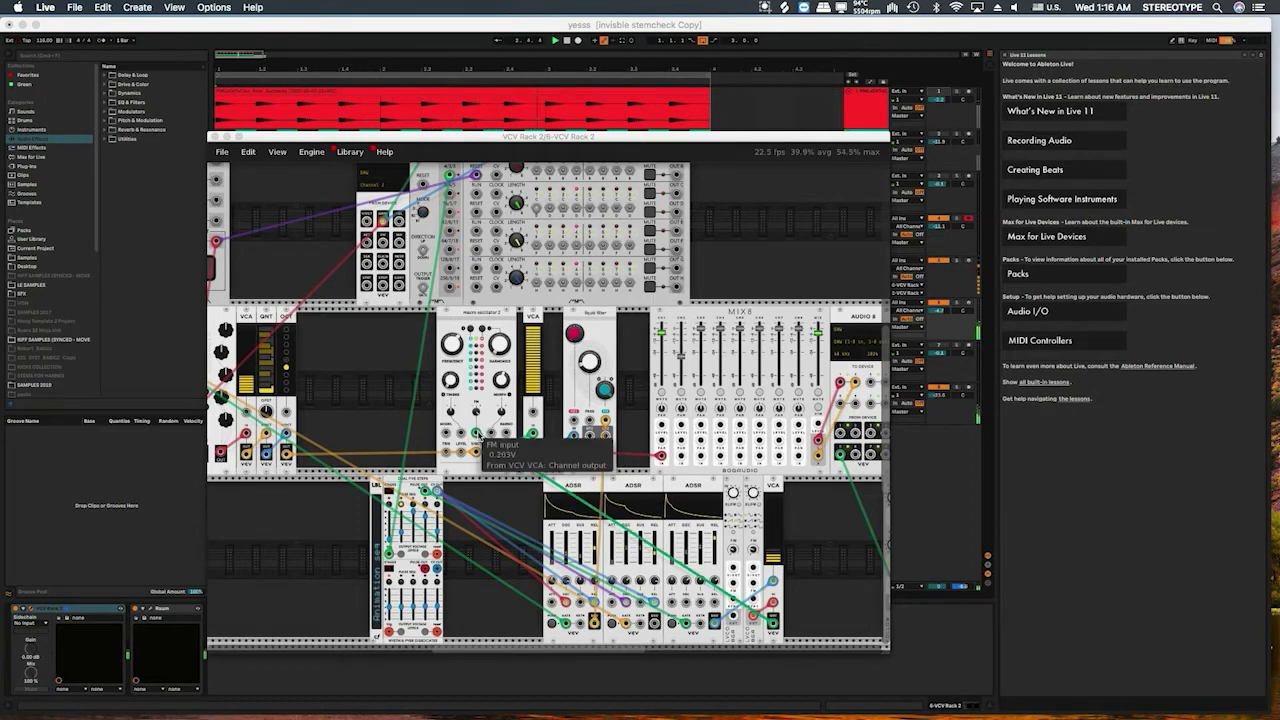
left_click_drag(772, 555, 772, 496)
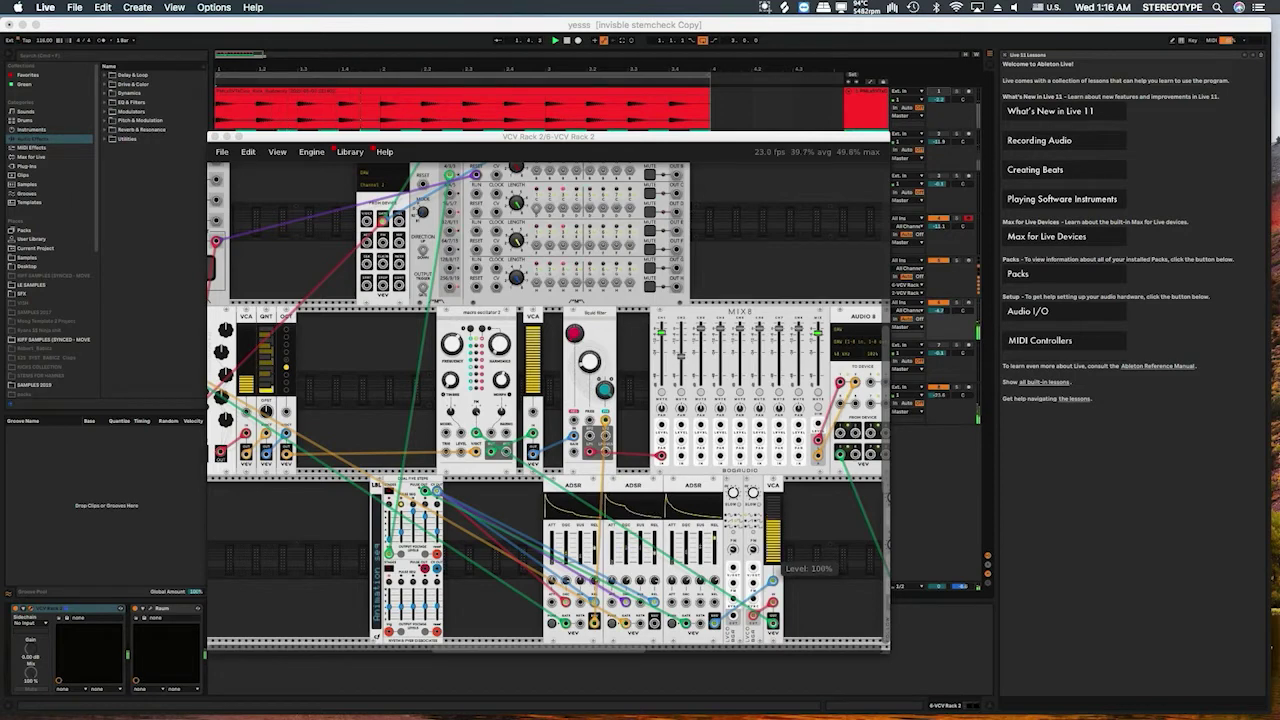
mouse_move(712, 540)
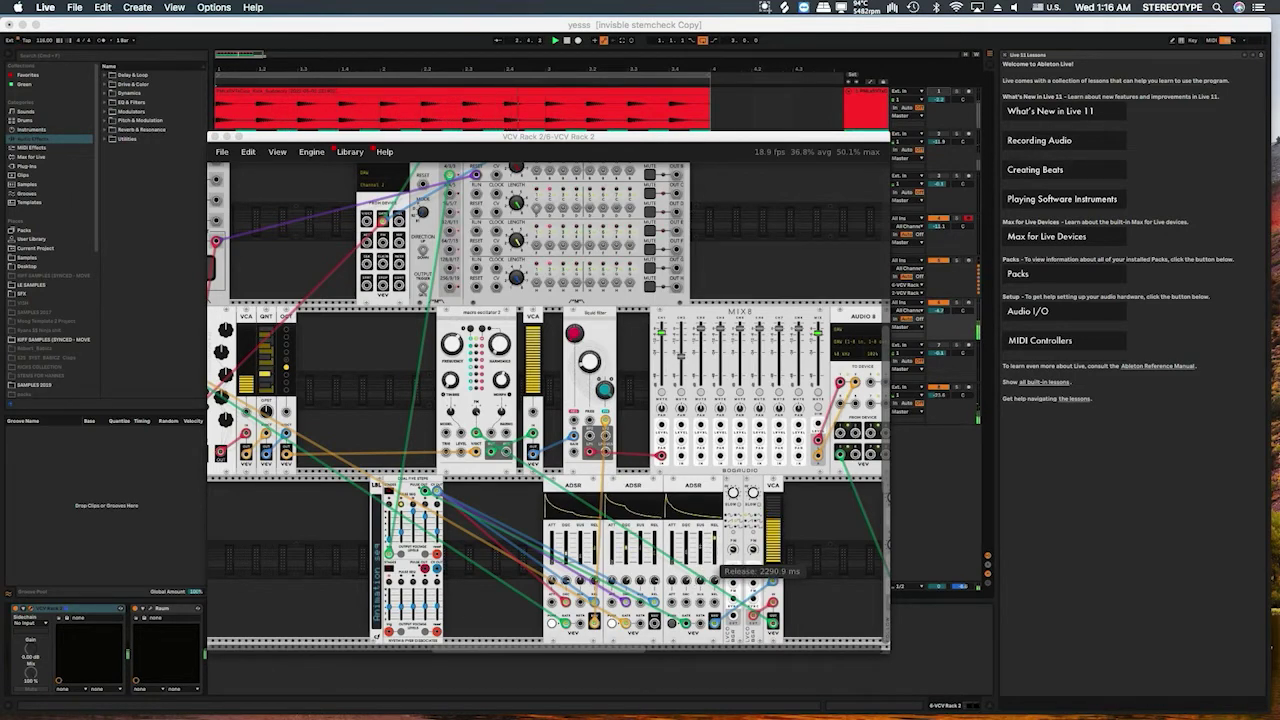
Shape the third ADSR's release and lower the level of the VCA beside it to about 23.8%.
left_click_drag(712, 556, 712, 579)
left_click_drag(778, 510, 711, 549)
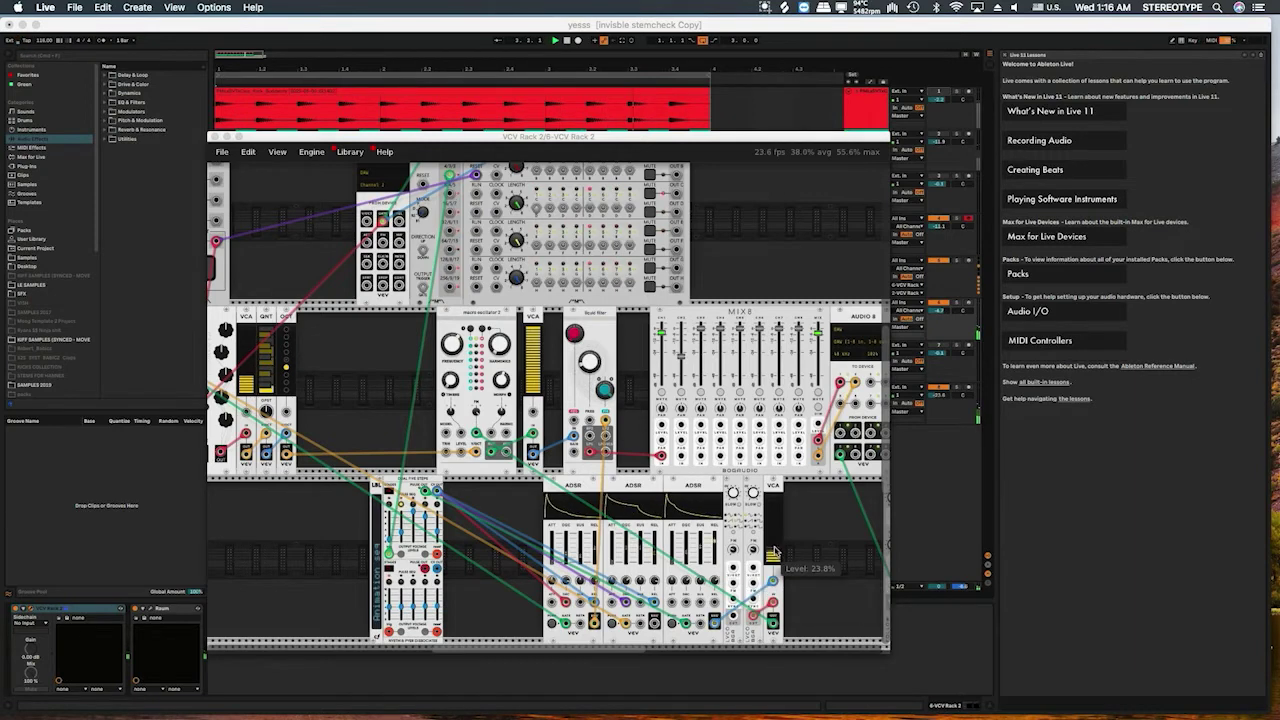
left_click_drag(712, 560, 712, 545)
Activate track 1 in Live and trim the level of channel 1 on the MIX8 mixer slightly.
scroll(640, 326, "up", 3)
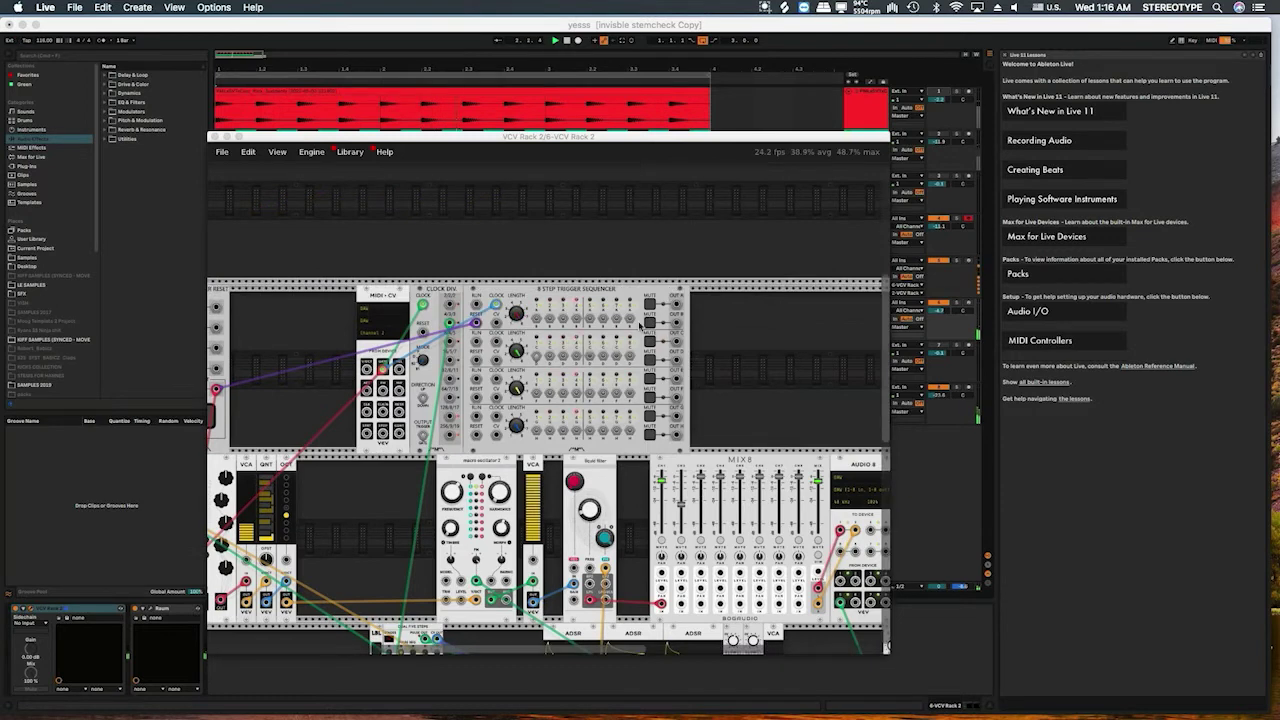
left_click(942, 96)
left_click(942, 92)
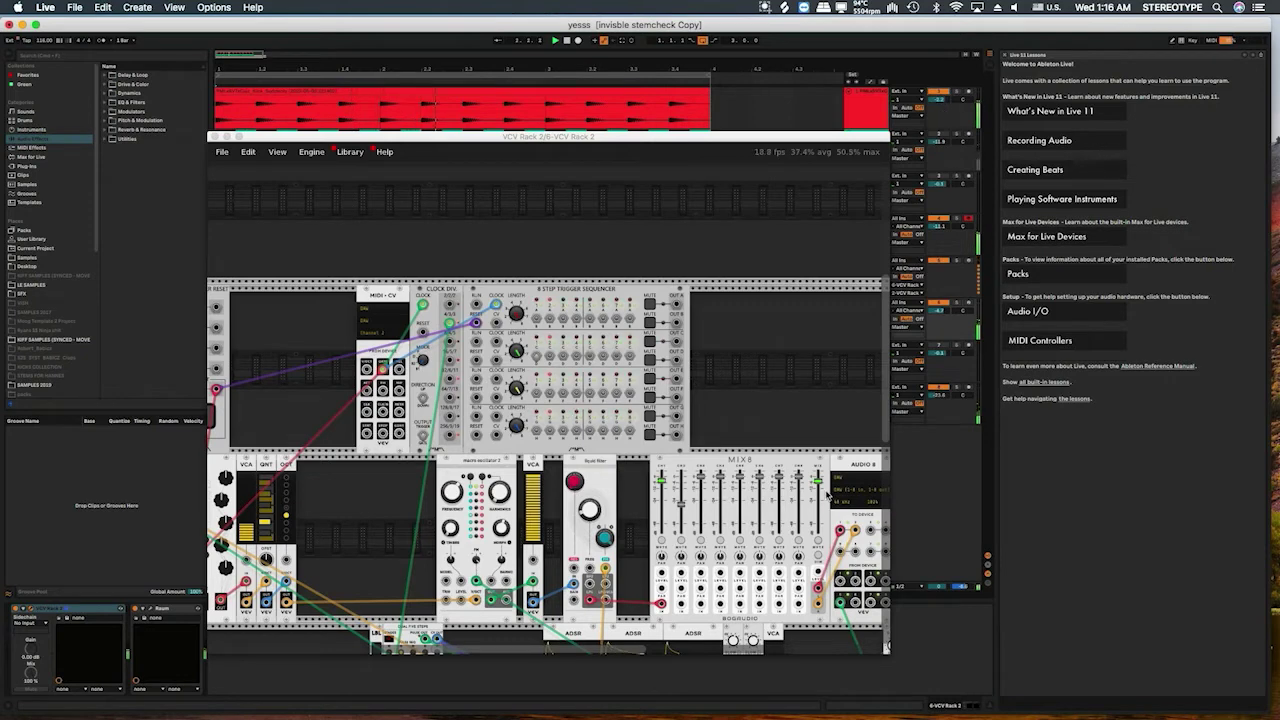
left_click(595, 516)
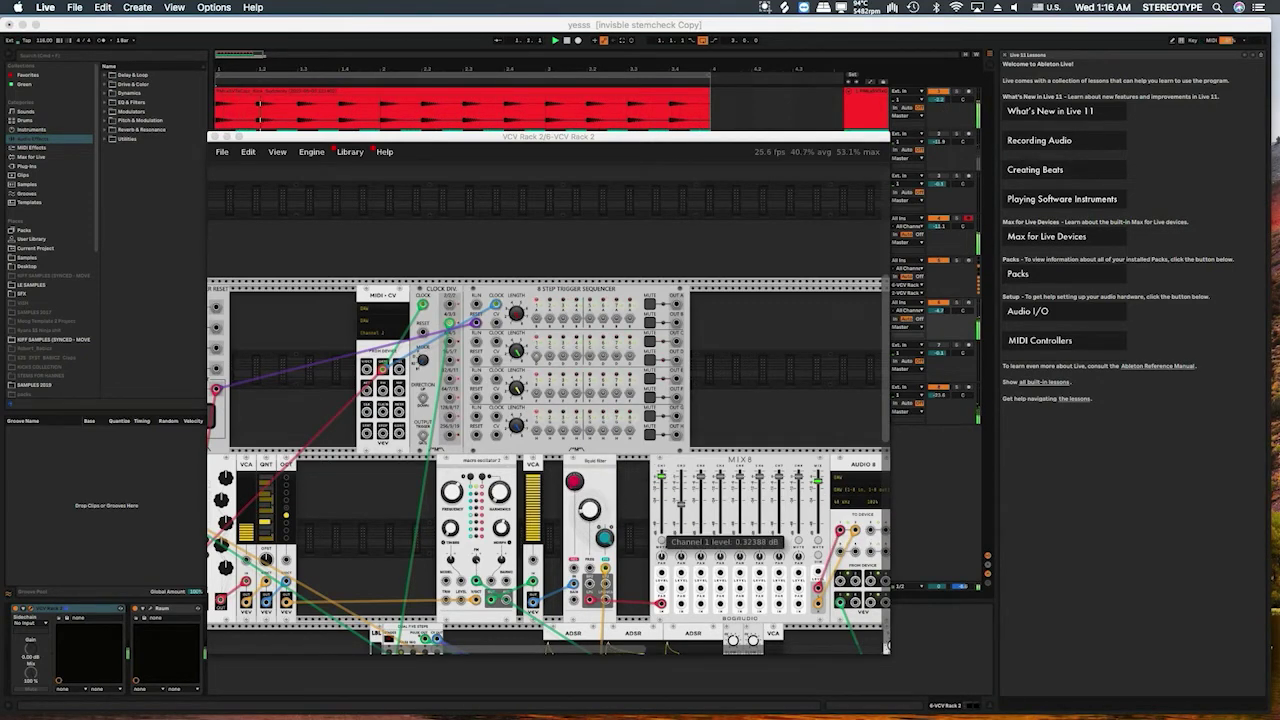
left_click_drag(661, 476, 661, 478)
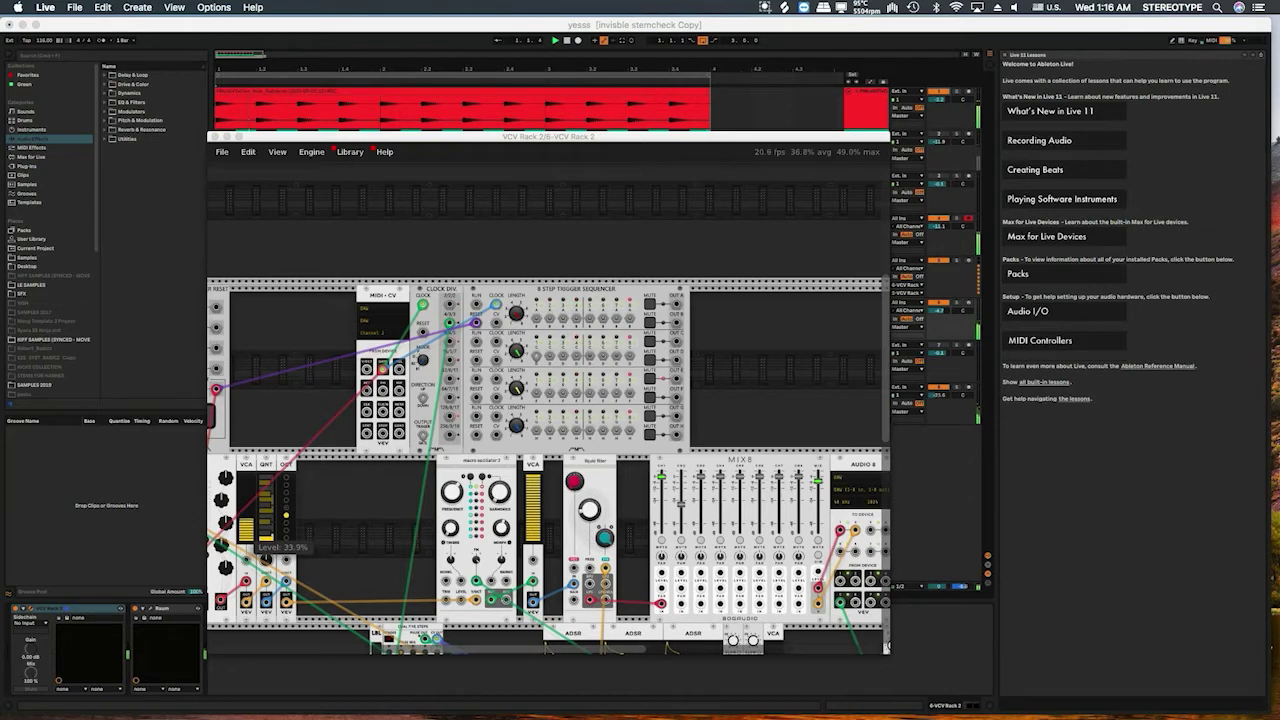
Vary the level of the VCA feeding the quantizer to try out narrower and wider pitch ranges.
left_click_drag(246, 519, 246, 529)
left_click_drag(246, 520, 246, 518)
left_click_drag(246, 518, 246, 511)
left_click_drag(246, 507, 246, 509)
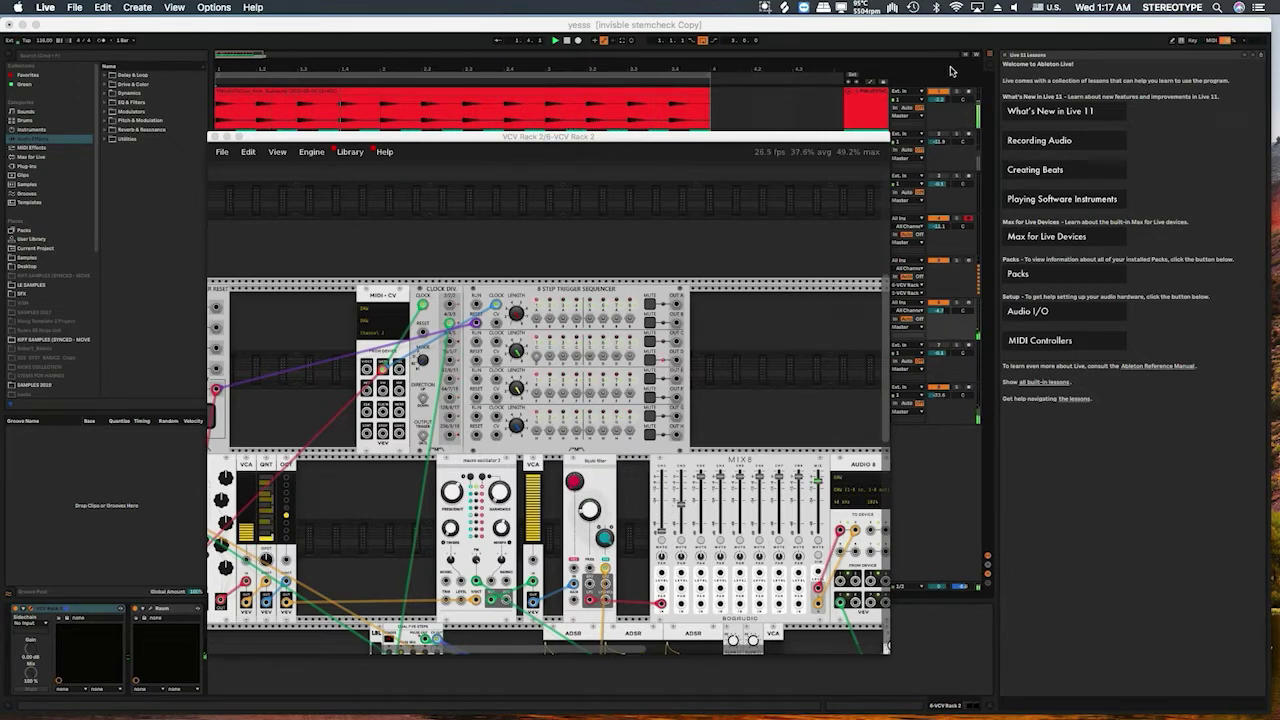
Deactivate track 1 in Live and raise the MIX8 mixer's channel 1 level again.
left_click(944, 96)
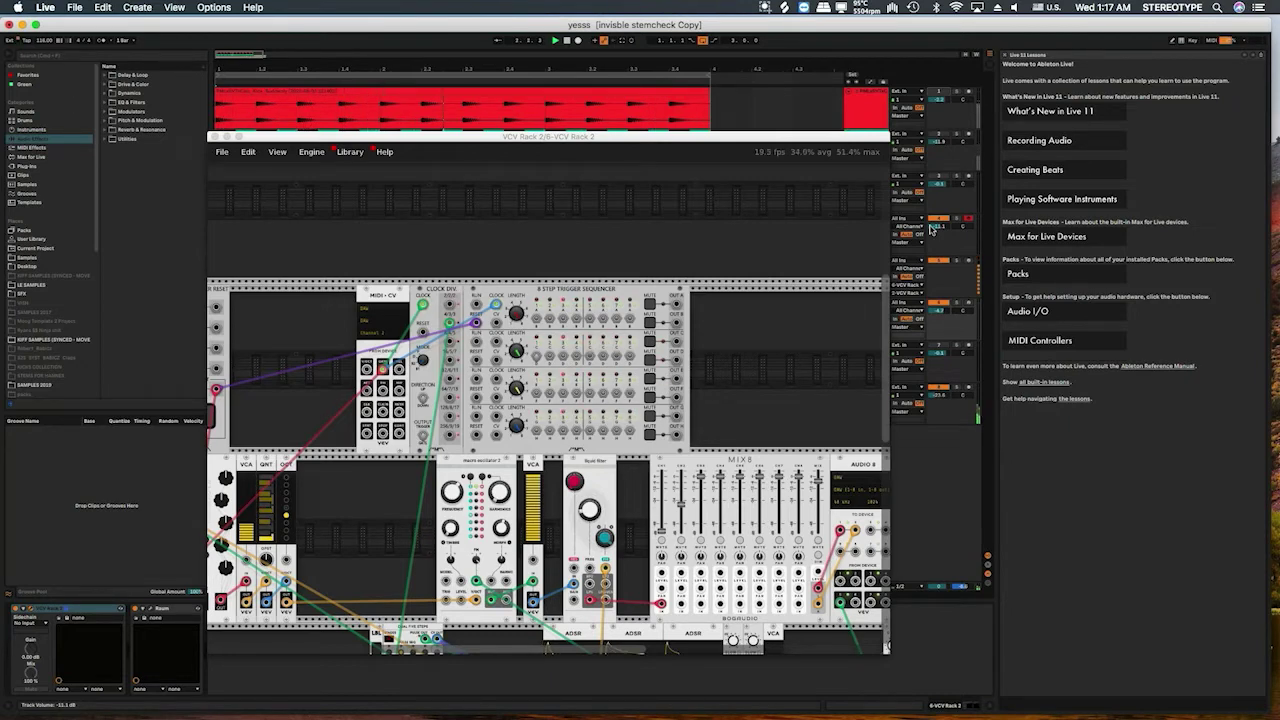
scroll(677, 372, "down", 1)
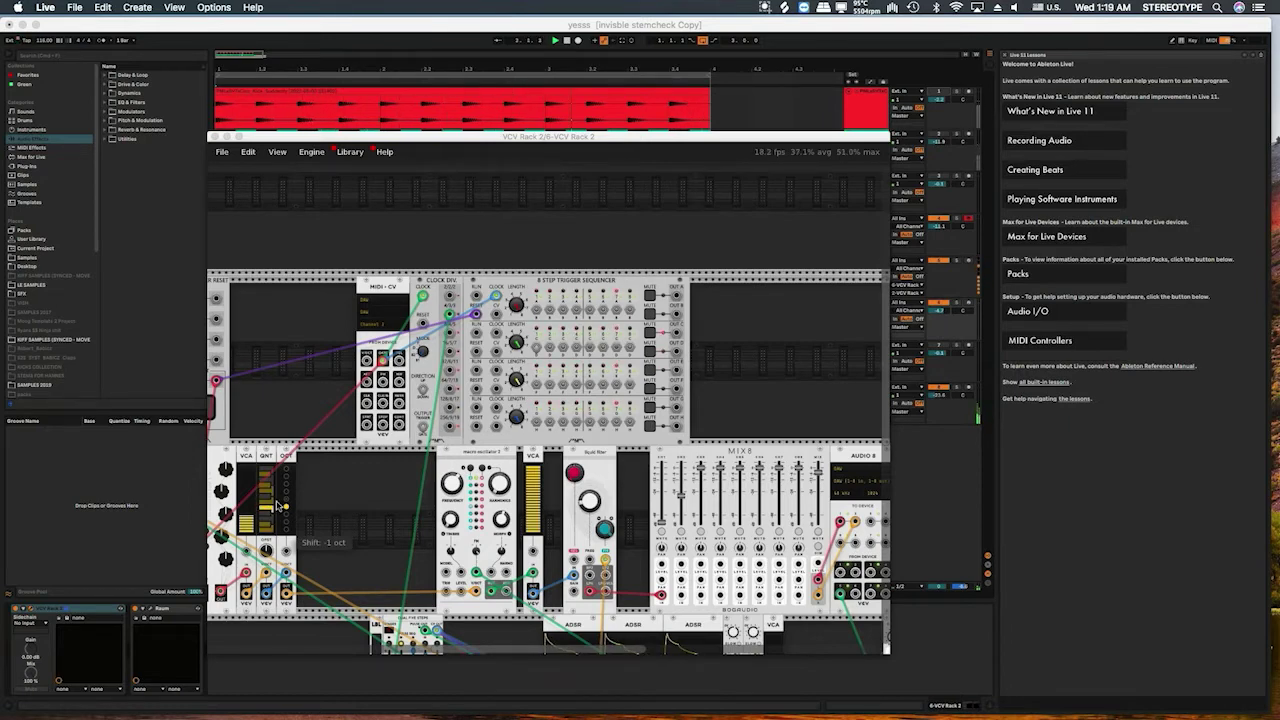
mouse_move(659, 526)
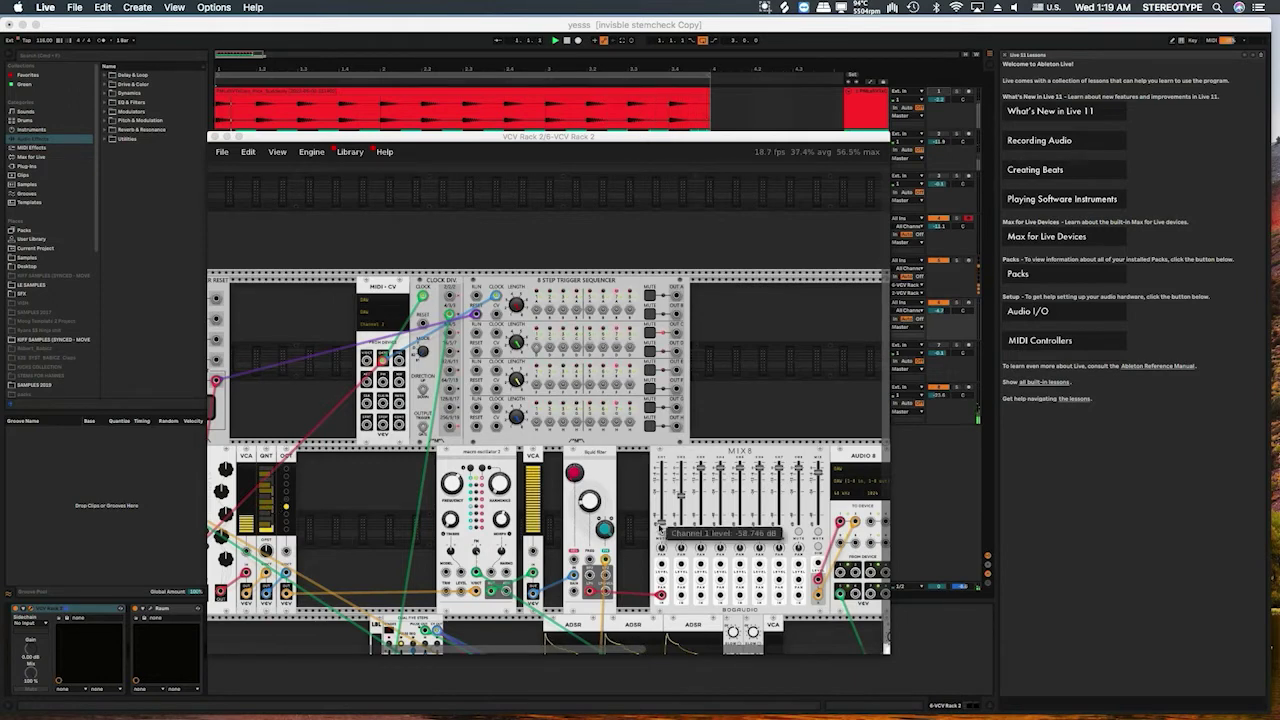
left_click_drag(659, 526, 660, 470)
Raise the level of the VCA before the quantizer, then reduce it again to compare the melodies.
mouse_move(246, 524)
left_click_drag(246, 520, 246, 510)
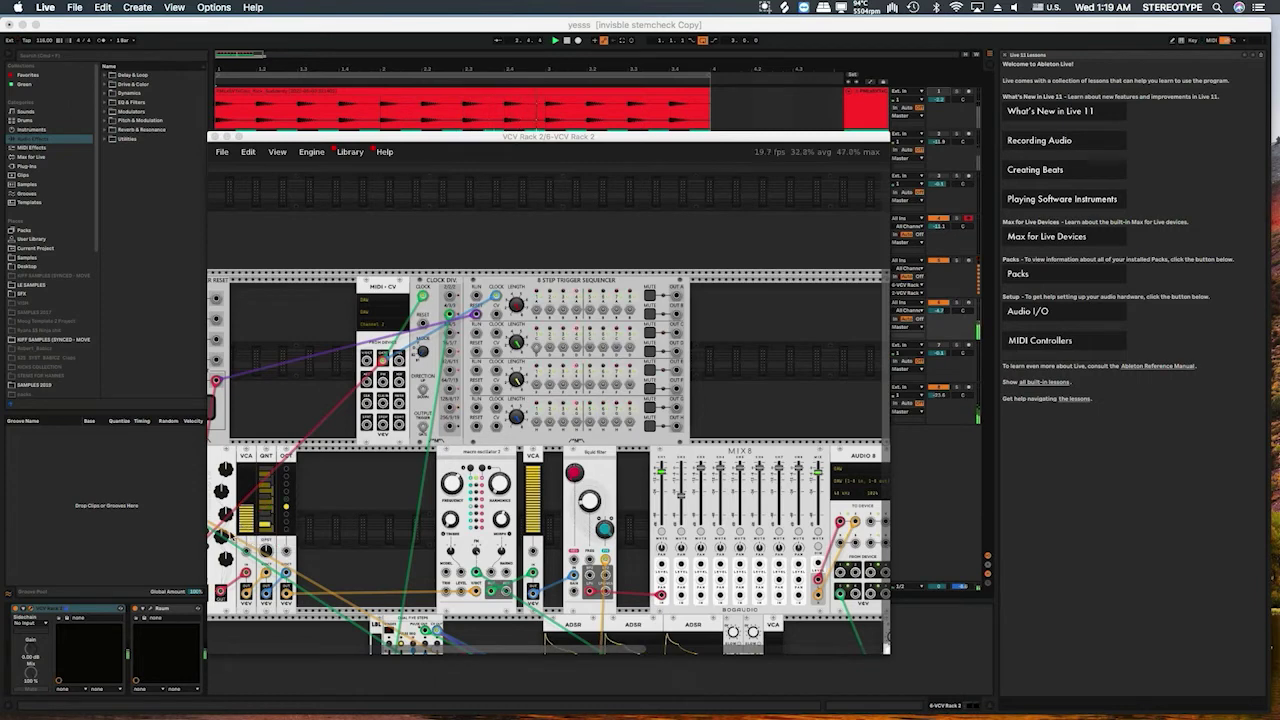
left_click_drag(246, 510, 246, 516)
mouse_move(600, 519)
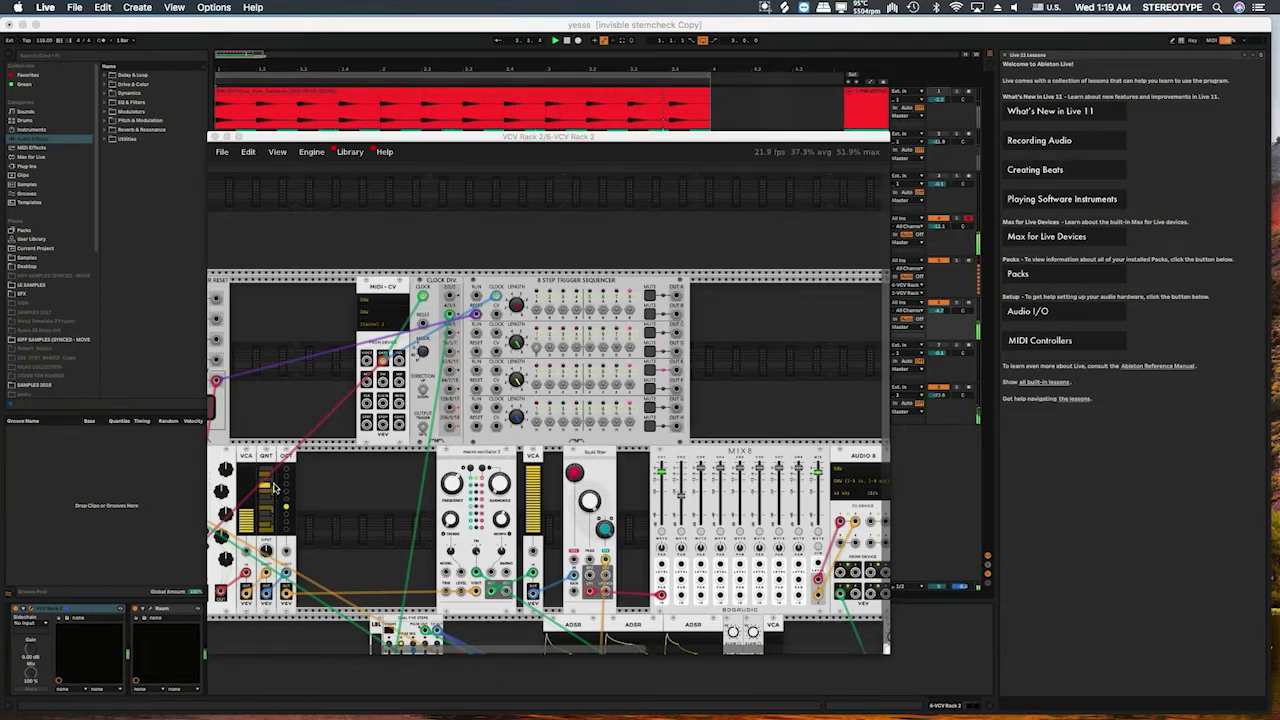
mouse_move(249, 519)
mouse_move(249, 519)
left_mouse_down()
mouse_move(249, 471)
mouse_move(249, 525)
left_mouse_up()
Set the filter's frequency to about 44 Hz and activate track 1 in Live.
left_click_drag(593, 505, 601, 540)
left_click(945, 96)
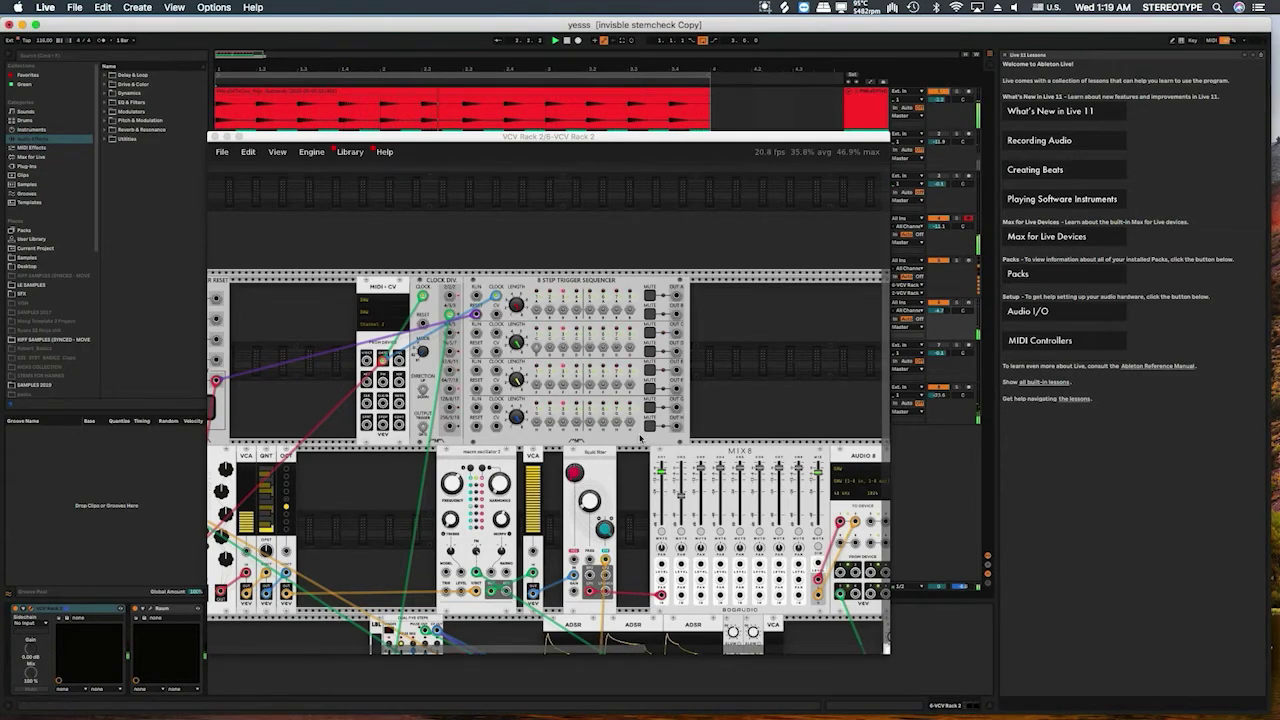
mouse_move(603, 527)
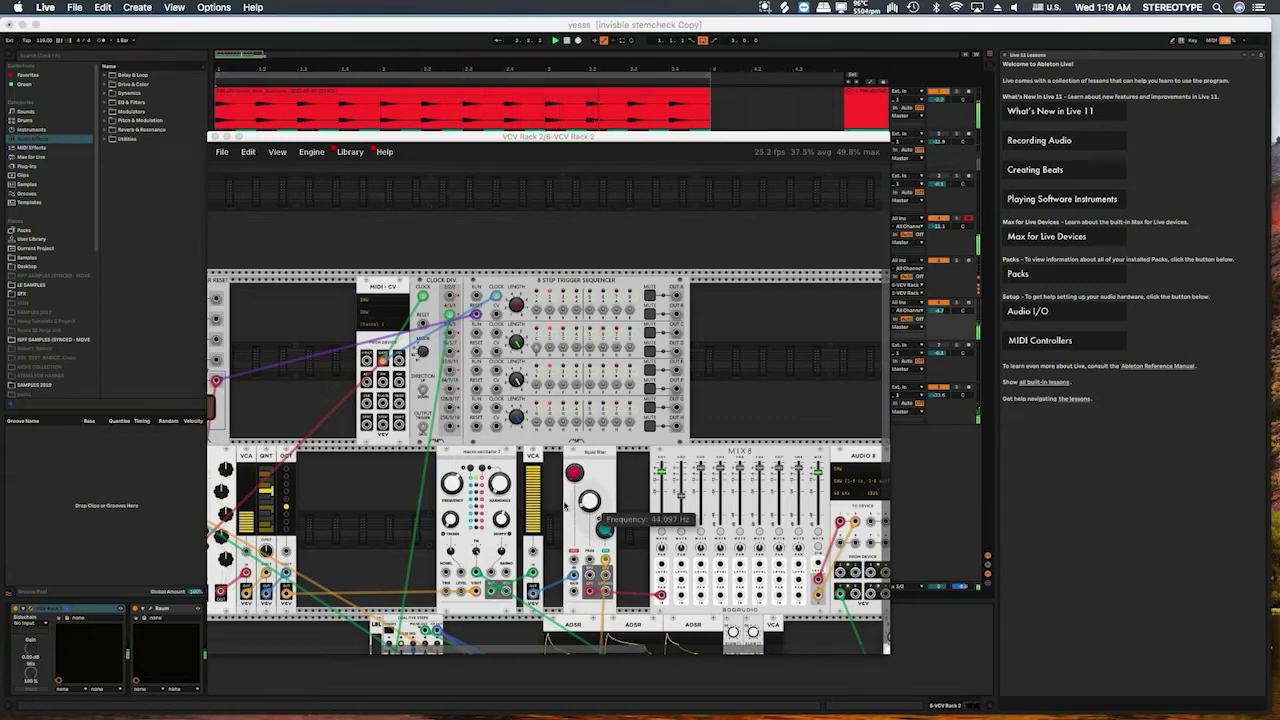
Set the level of the VCA feeding the quantizer to about 22.5%.
mouse_move(250, 520)
left_click_drag(246, 511, 256, 534)
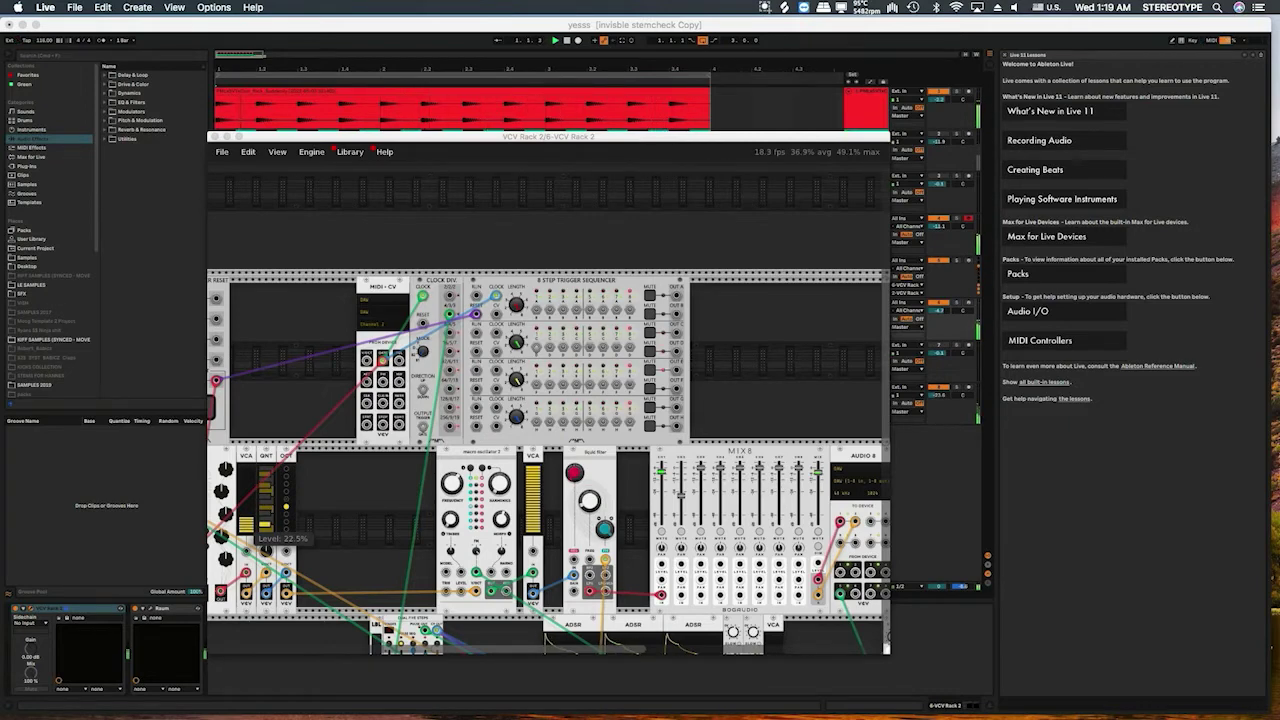
left_click_drag(256, 534, 256, 535)
left_click_drag(256, 535, 256, 536)
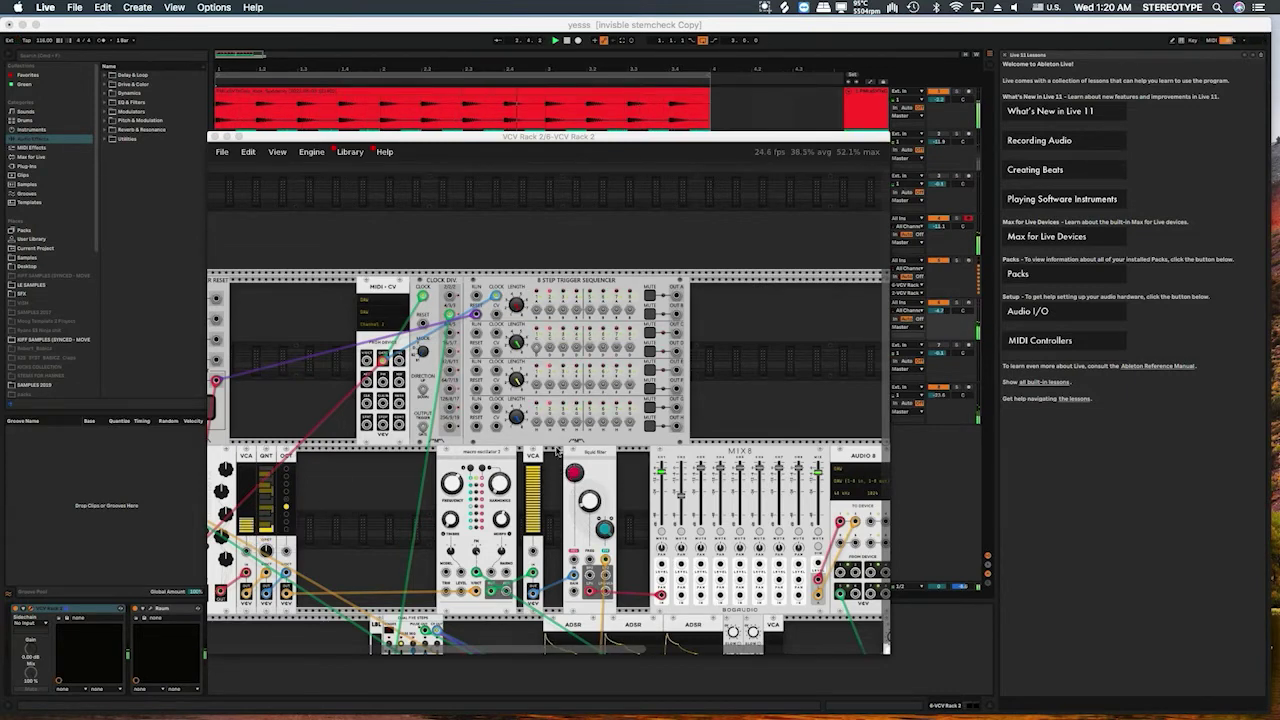
Deactivate tracks 1 and 4 in Live and pull the MIX8 mixer's channel 1 level down.
left_click(938, 93)
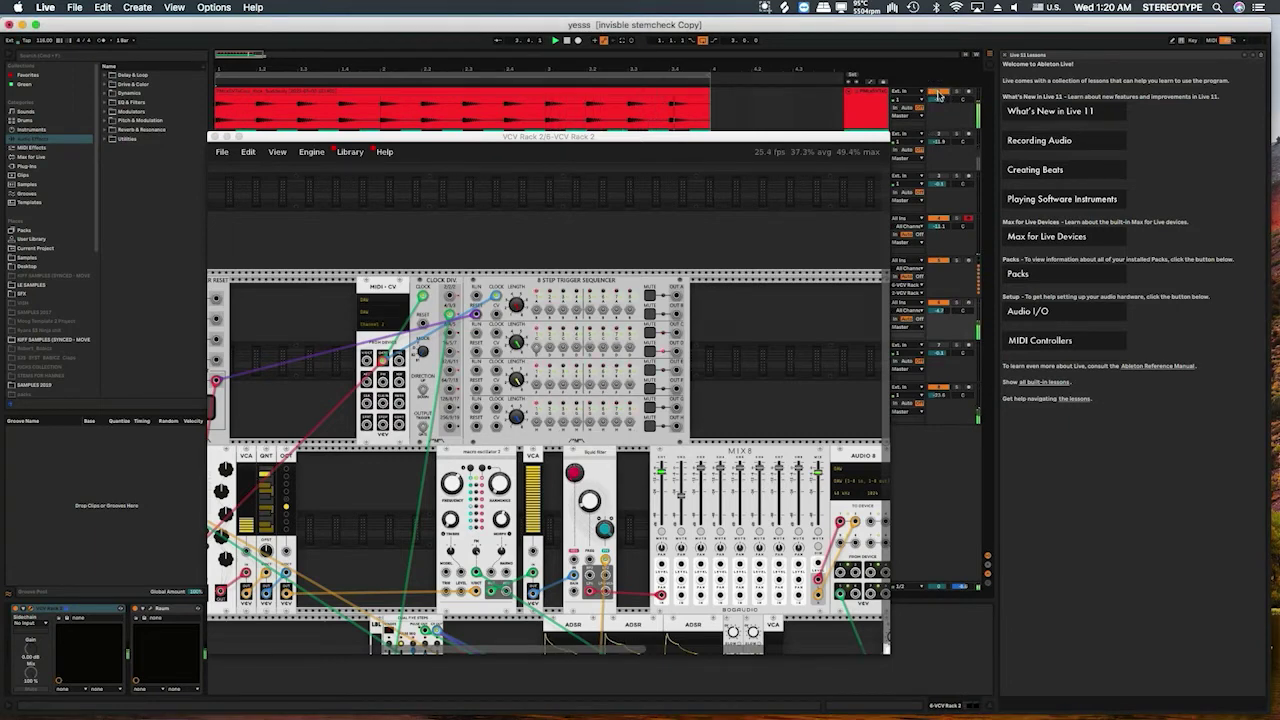
left_click(938, 92)
left_click(938, 219)
left_click(949, 260)
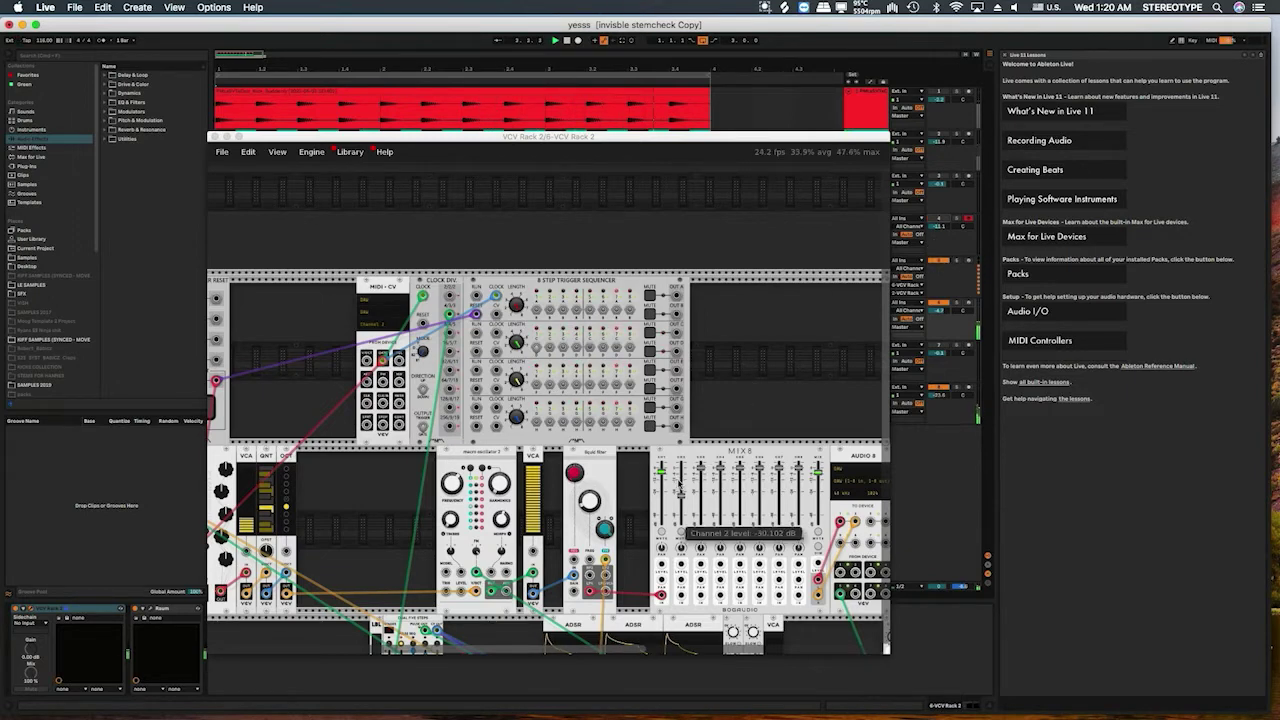
left_click_drag(663, 472, 661, 523)
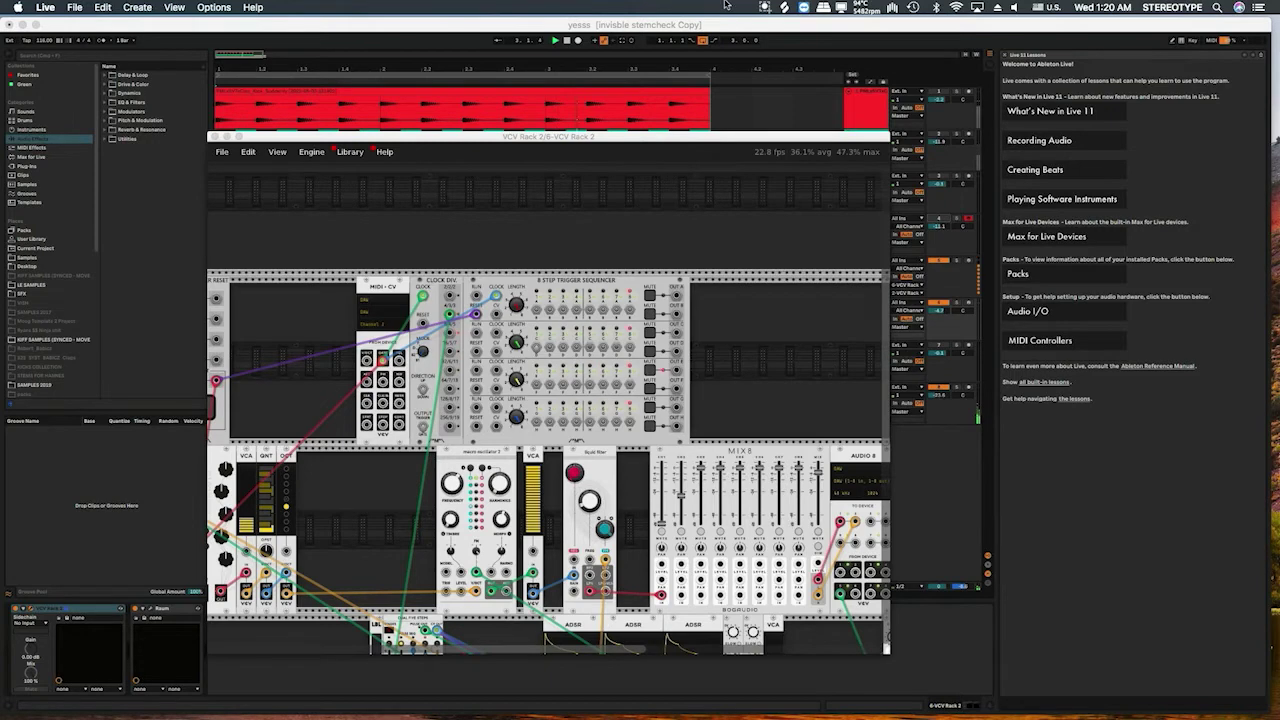
left_click(765, 7)
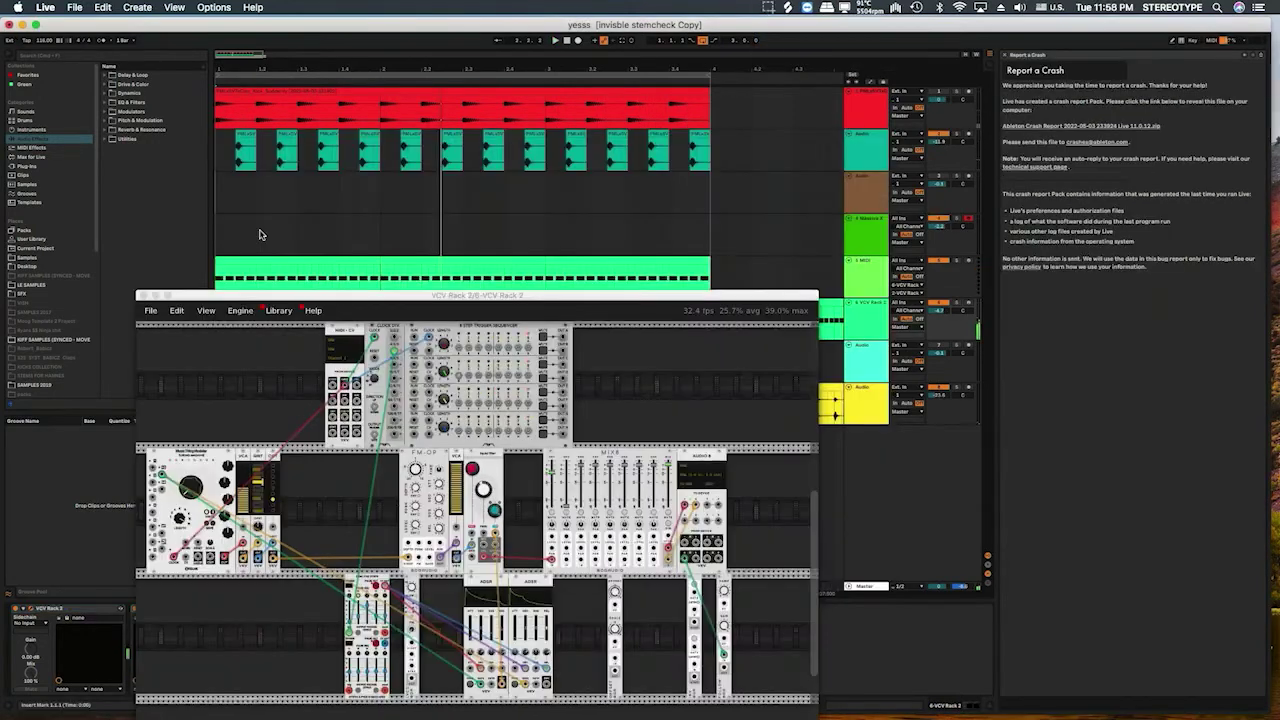
Lower the MIX8 mixer's channel 1 level and move the VCV Rack window up to show all module rows.
left_click_drag(550, 474, 550, 489)
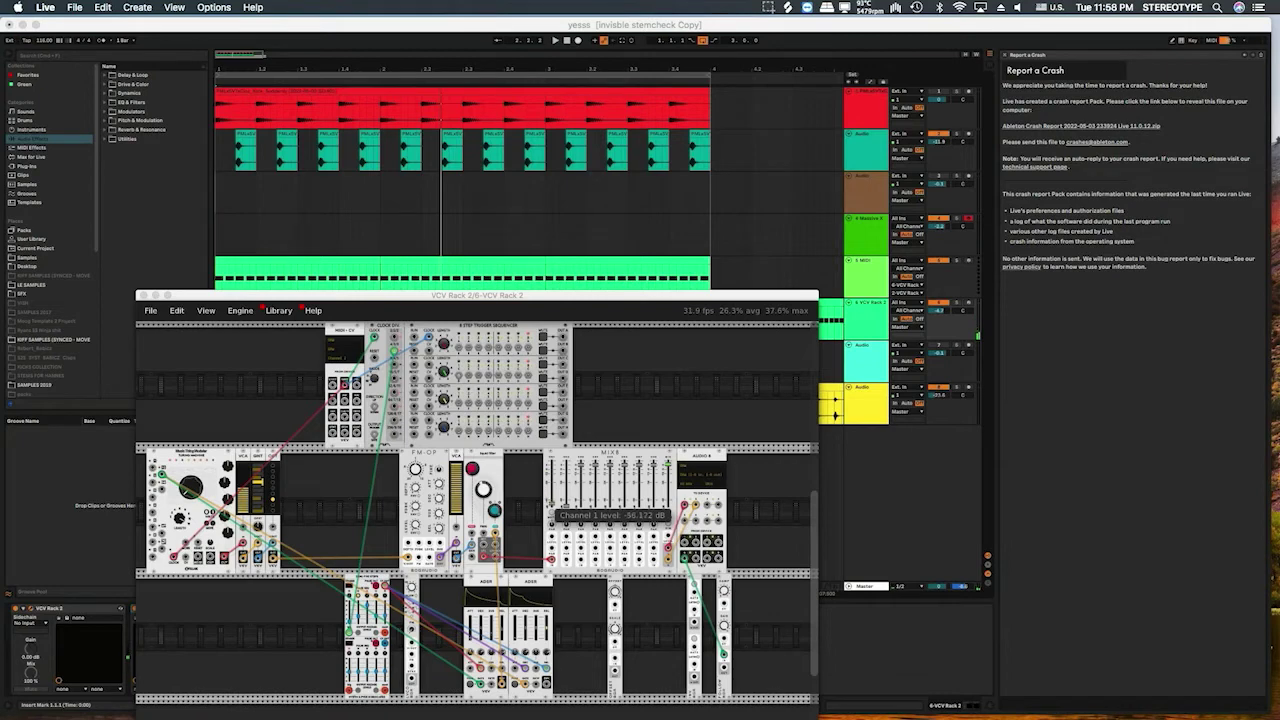
left_click_drag(590, 305, 614, 150)
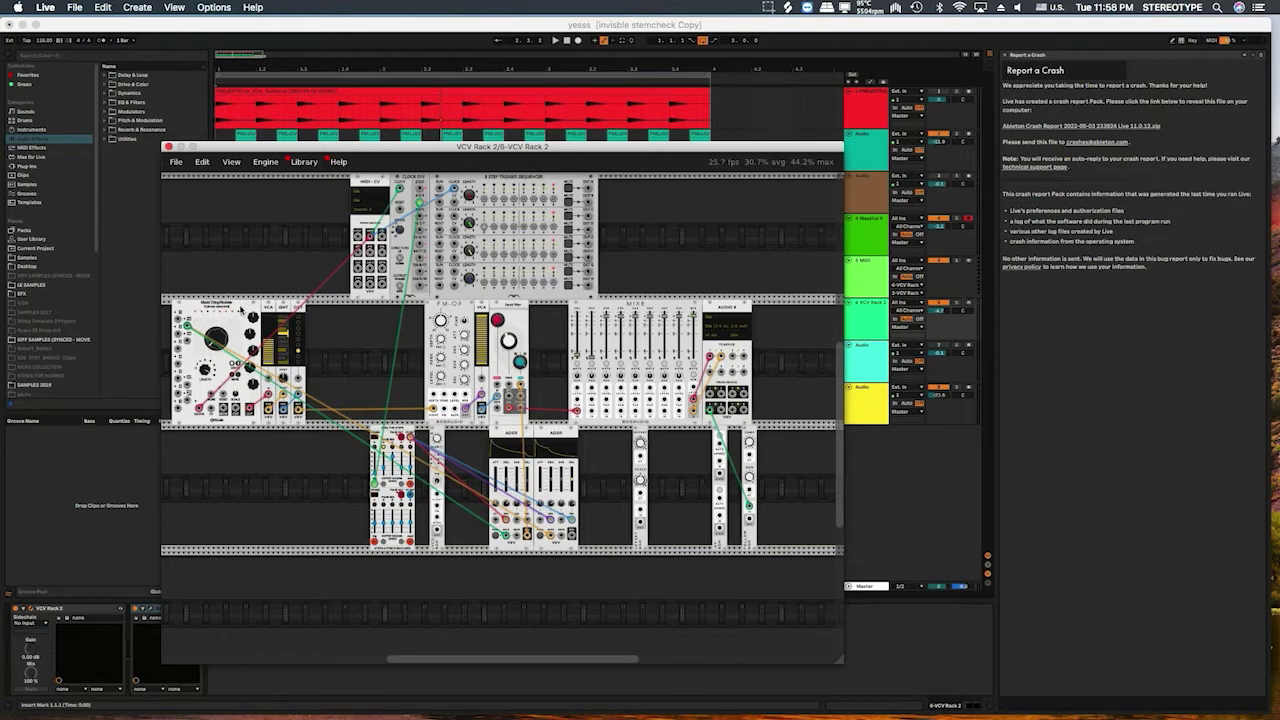
Start playback in Live, set the Turing Machine's large knob to about -0.83 and raise the mixer's channel 1 level.
left_click_drag(219, 337, 219, 330)
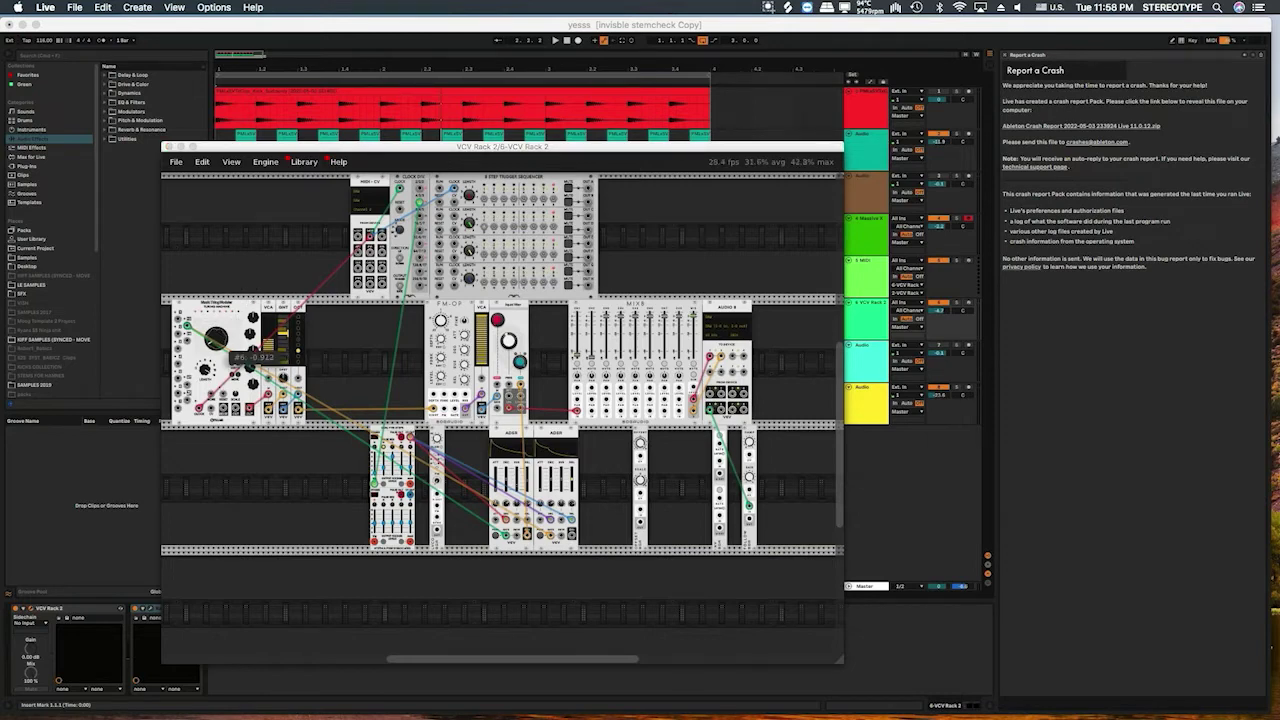
left_click(292, 119)
key("space")
left_click_drag(219, 342, 219, 339)
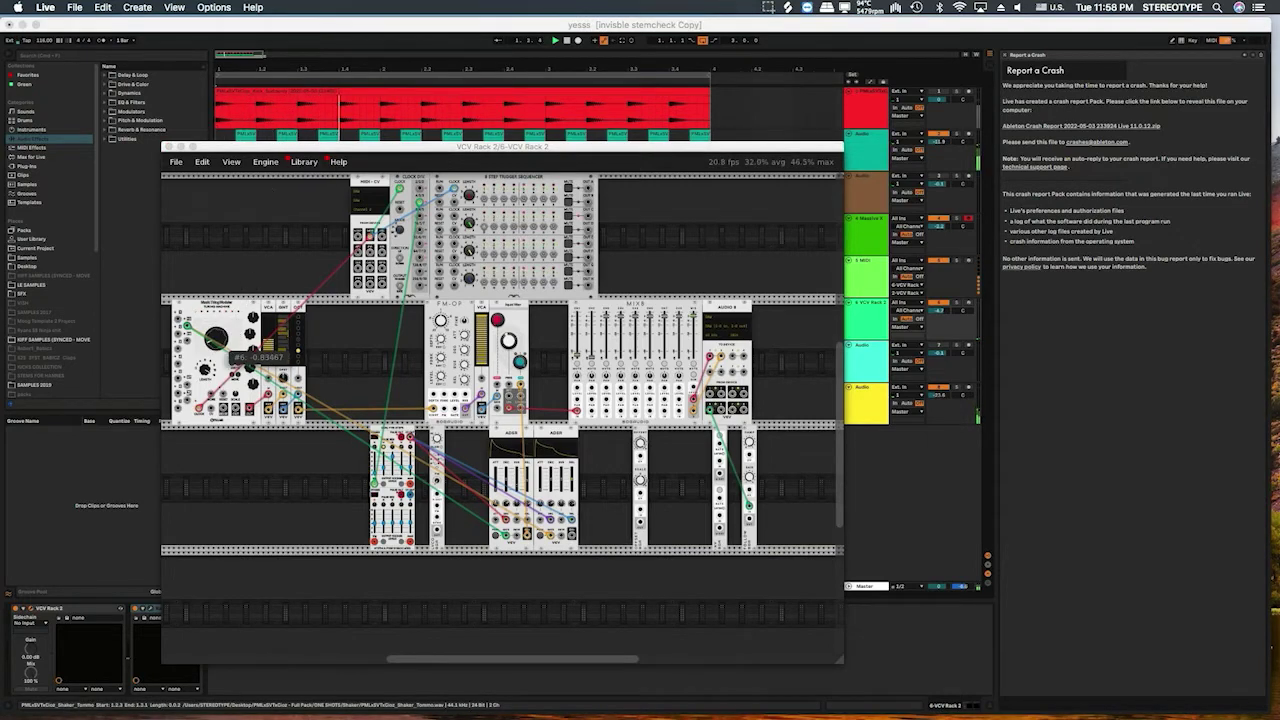
left_click_drag(580, 356, 580, 329)
left_click_drag(216, 337, 215, 337)
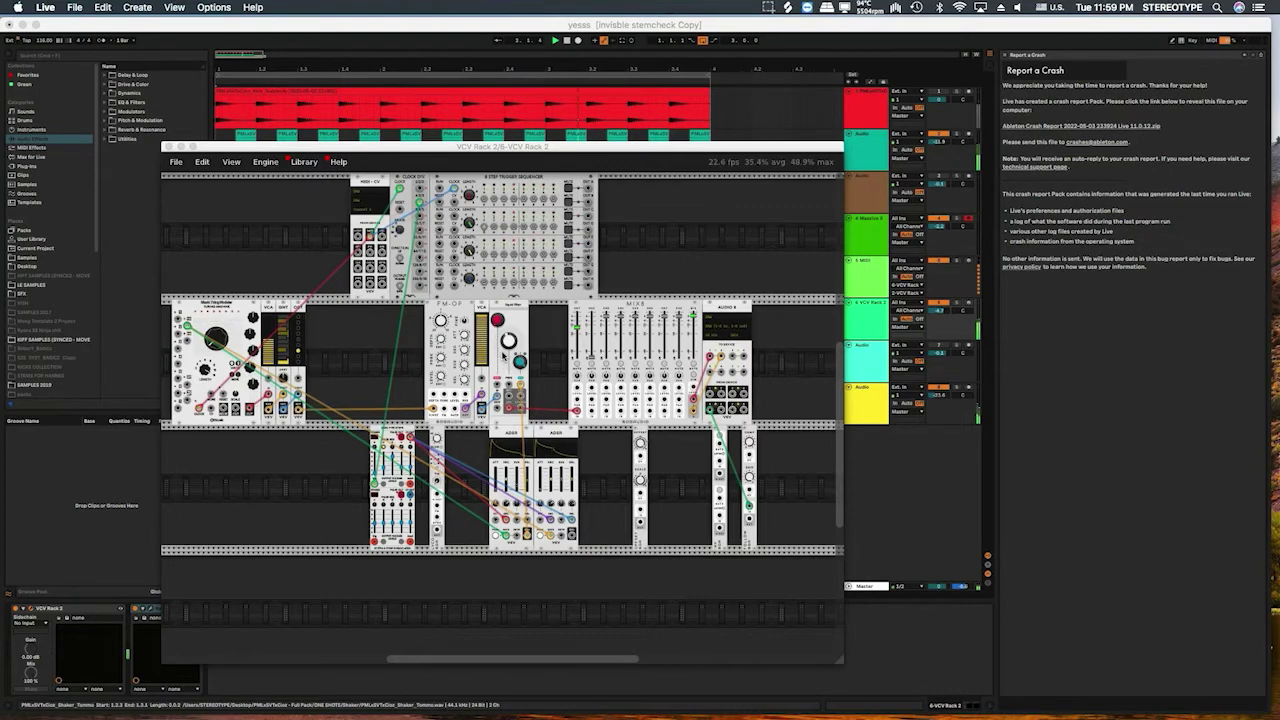
Stop playback and inspect the source feeding the first ADSR's decay input.
key("space")
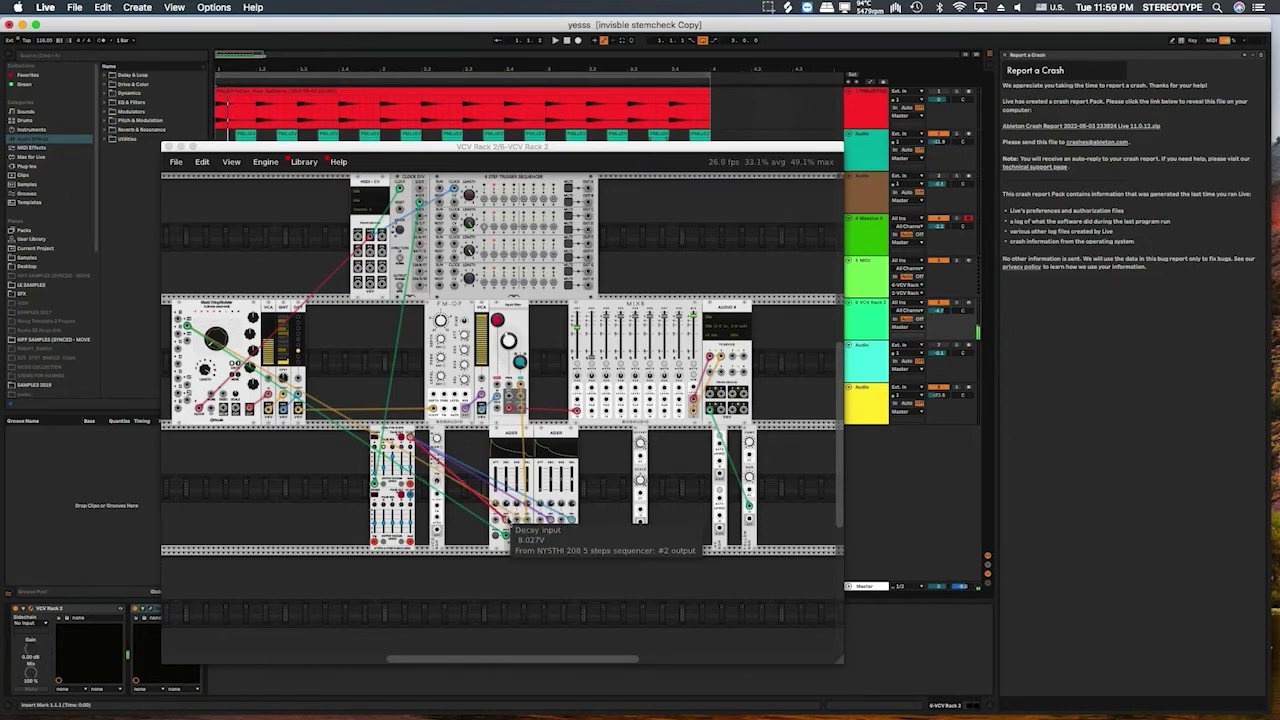
mouse_move(507, 526)
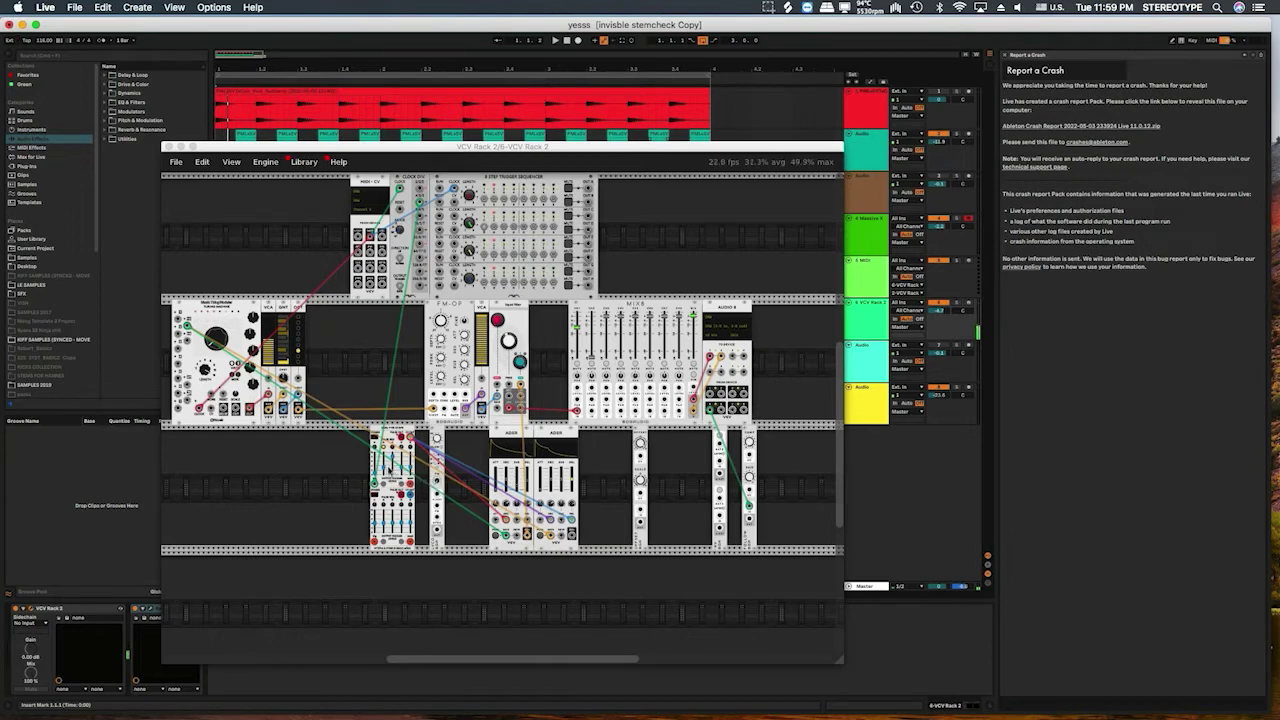
Raise the mixer's channel 1 level slightly and restart playback in Live.
mouse_move(576, 338)
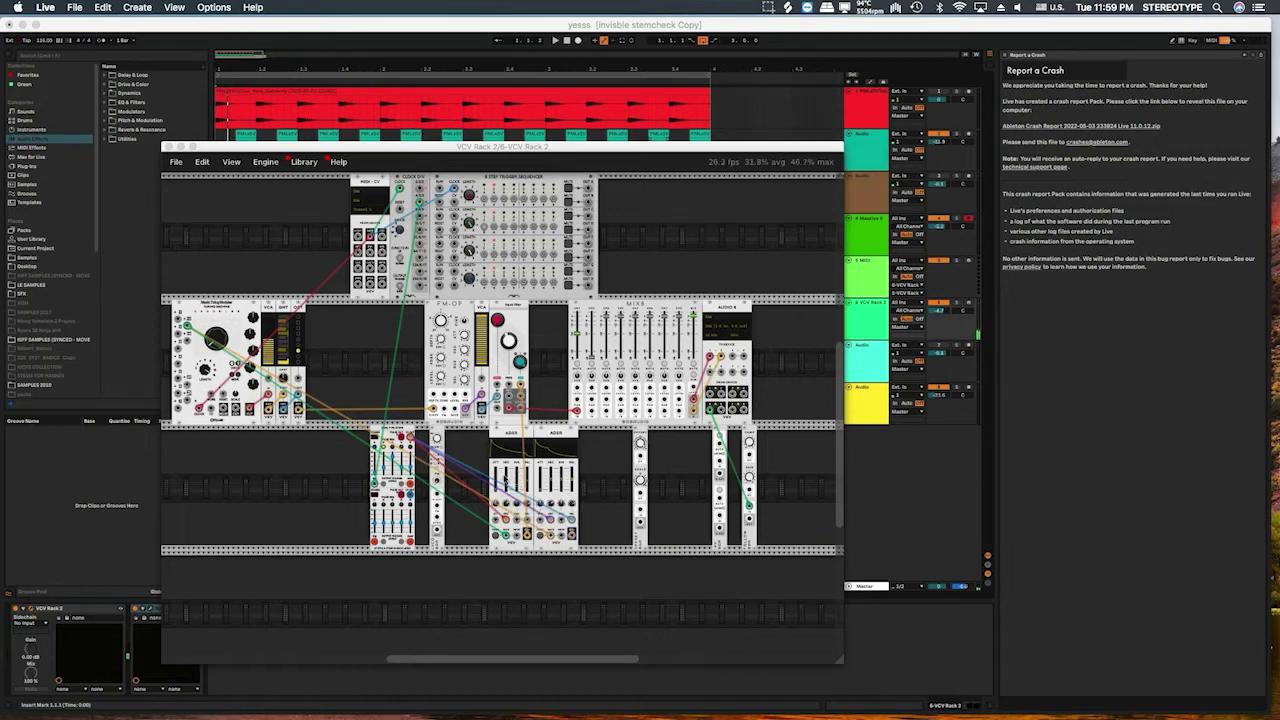
left_click_drag(576, 338, 576, 332)
left_click(473, 116)
key("space")
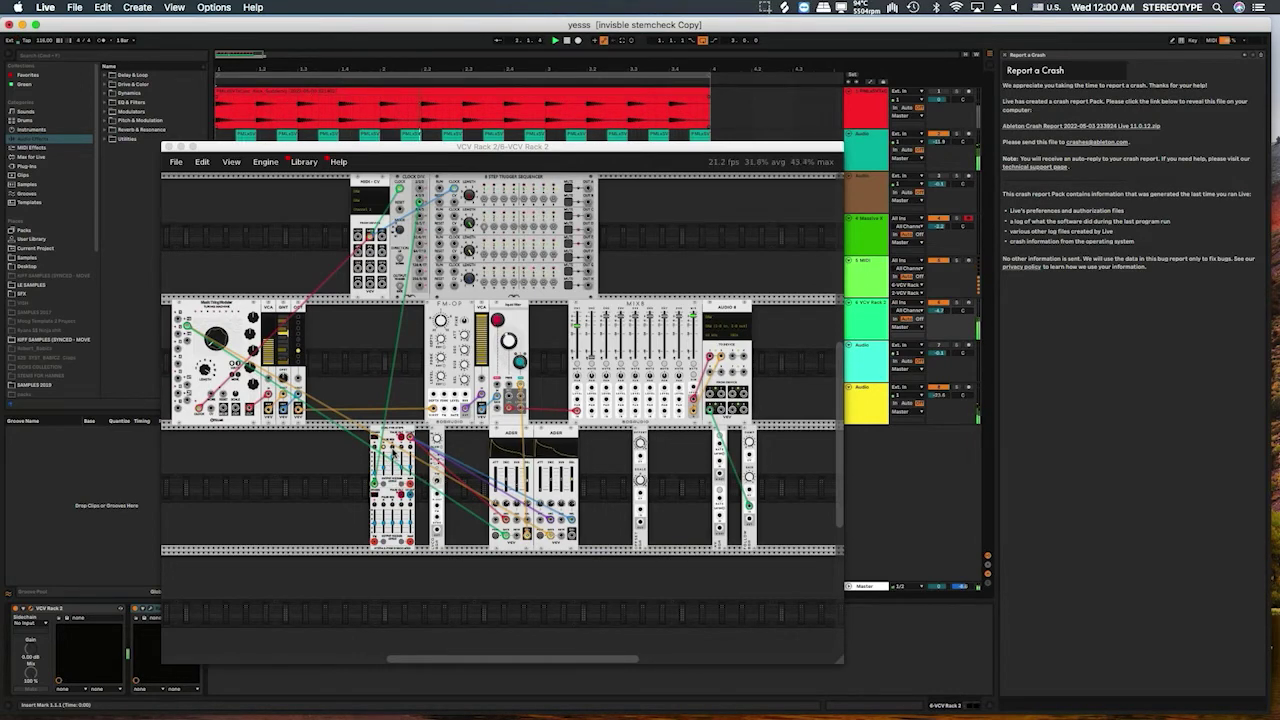
Adjust the 5-step sequencer's step sliders and the second ADSR's release CV amount.
left_click(393, 461)
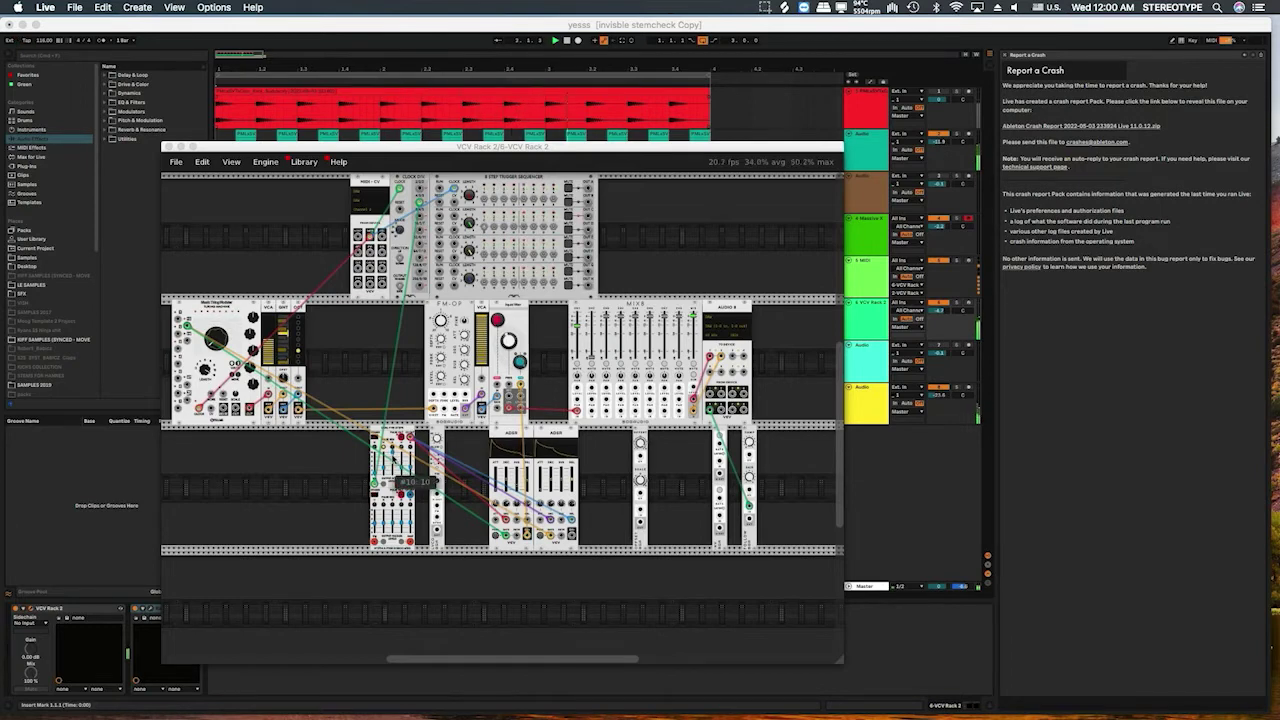
mouse_move(404, 471)
left_mouse_down()
mouse_move(404, 448)
mouse_move(402, 478)
left_mouse_up()
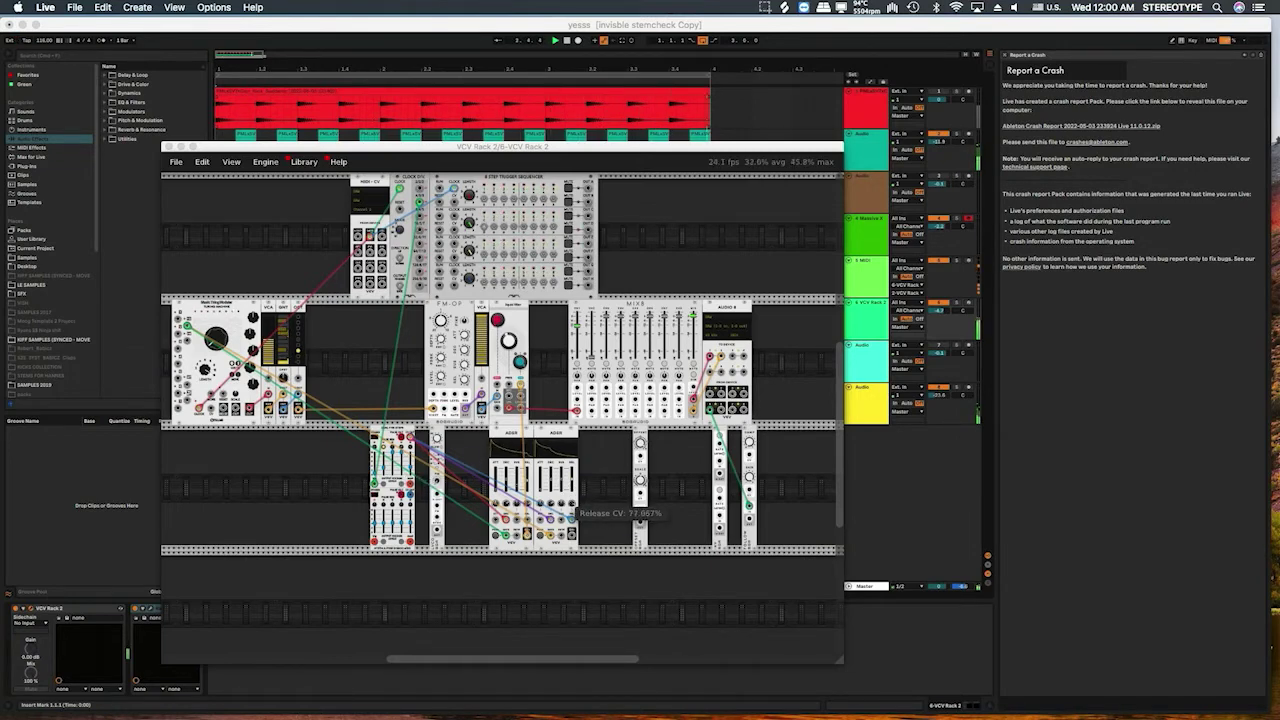
left_click_drag(571, 505, 571, 503)
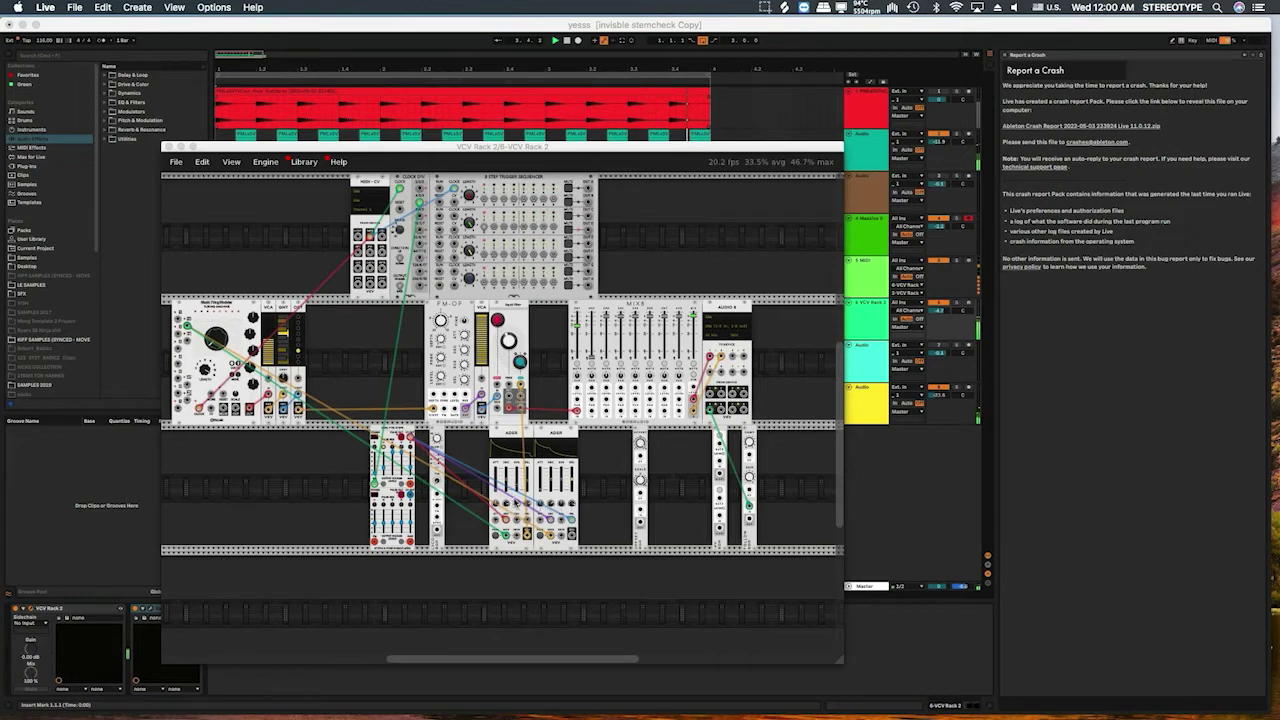
Shorten the first ADSR's release and lower the filter's frequency.
mouse_move(528, 488)
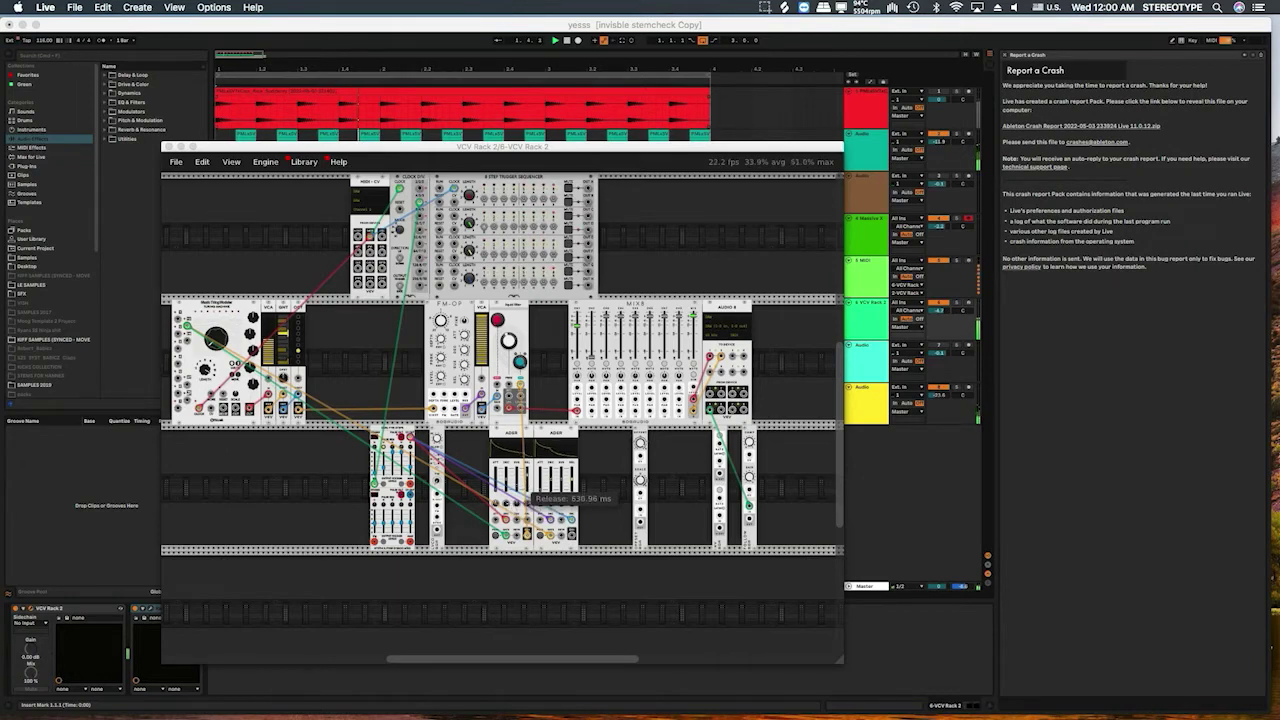
mouse_move(525, 478)
left_mouse_down()
mouse_move(530, 521)
mouse_move(527, 492)
left_mouse_up()
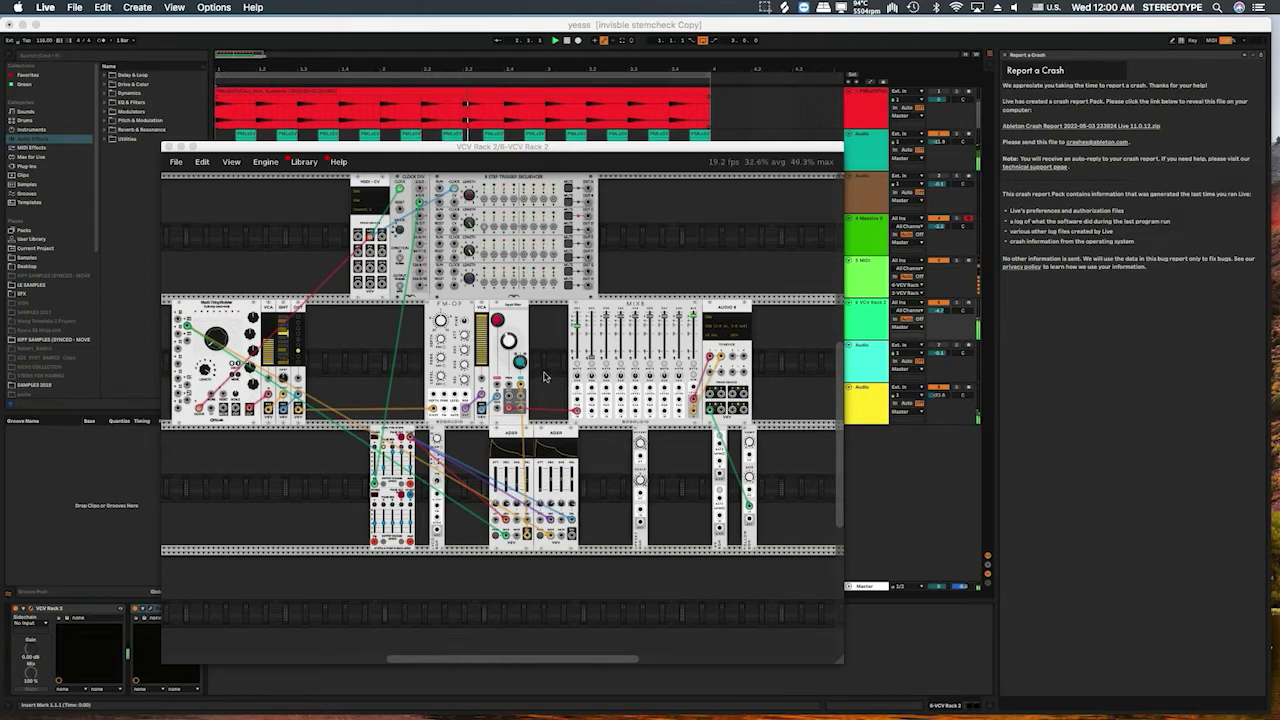
mouse_move(517, 354)
left_click_drag(514, 350, 514, 356)
Set the first ADSR's decay to about 745 ms and check which inputs the 5-step sequencer's #2 output feeds.
mouse_move(507, 506)
left_click_drag(507, 488, 507, 478)
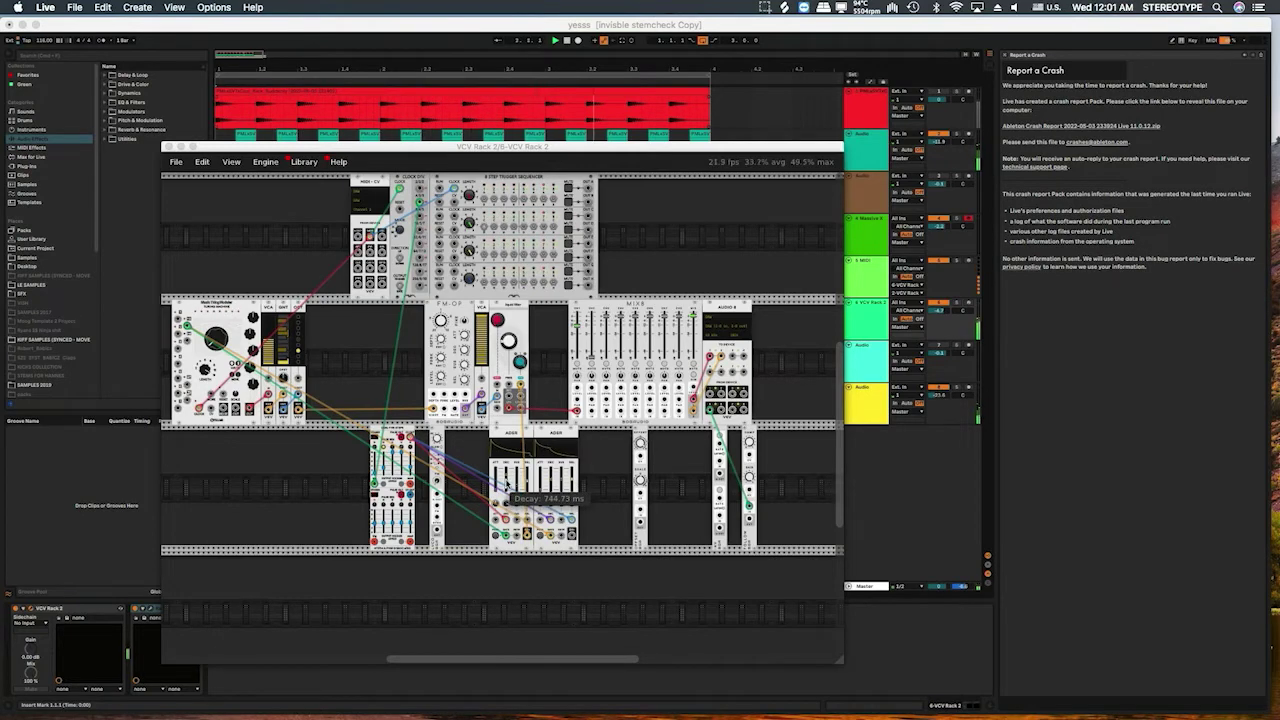
mouse_move(409, 438)
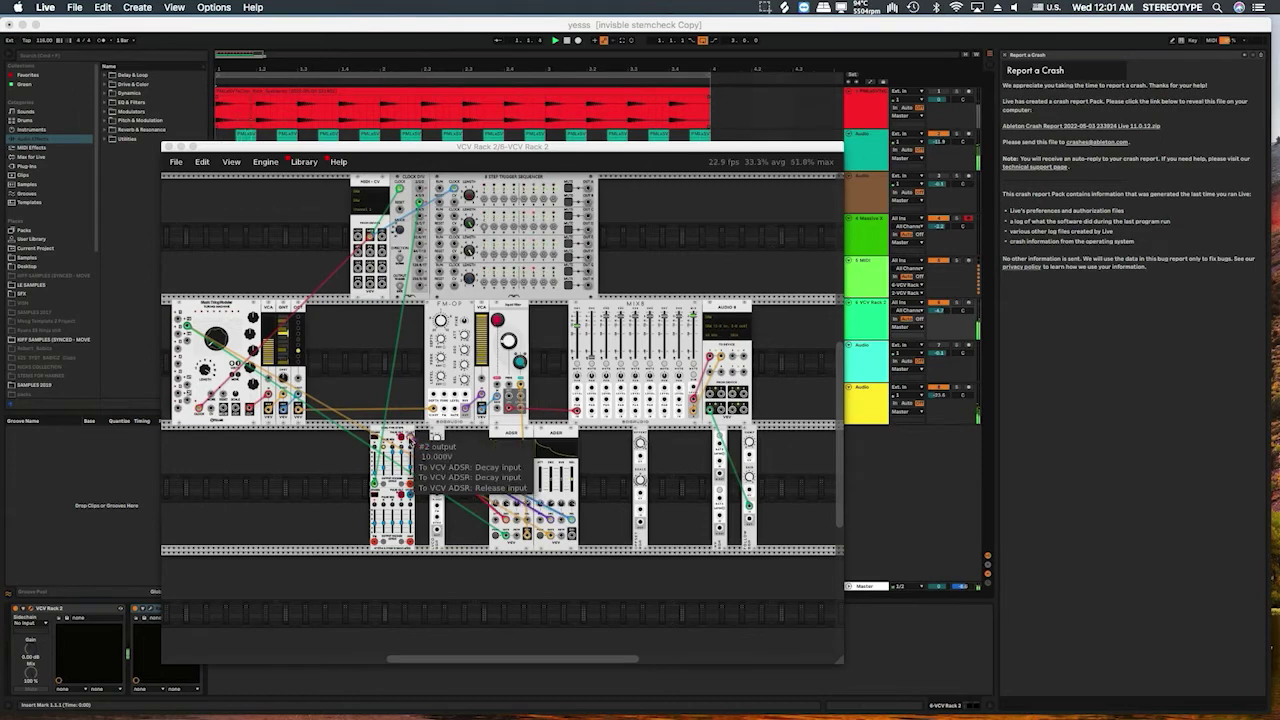
Patch the 5-step sequencer's #2 output into the first ADSR's release input and set that ADSR's decay to about 56.5 ms.
left_click_drag(409, 438, 531, 519)
mouse_move(528, 505)
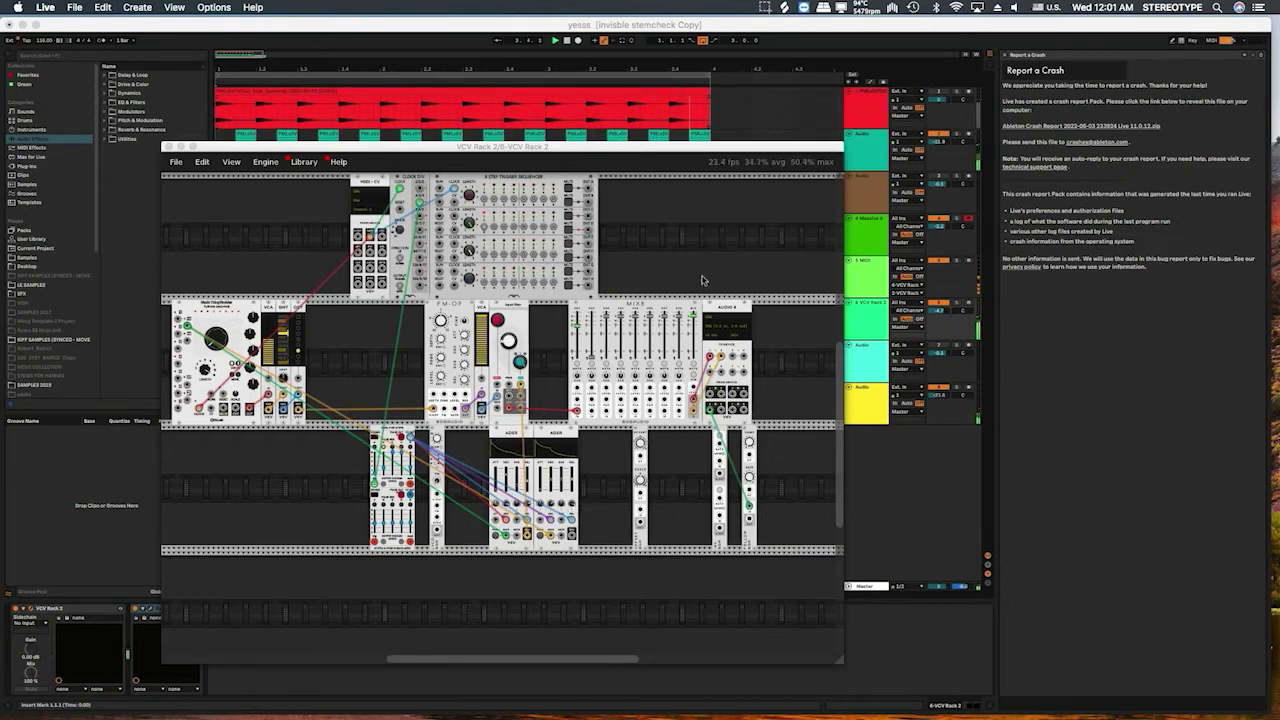
mouse_move(510, 345)
mouse_move(508, 482)
left_click_drag(508, 482, 508, 510)
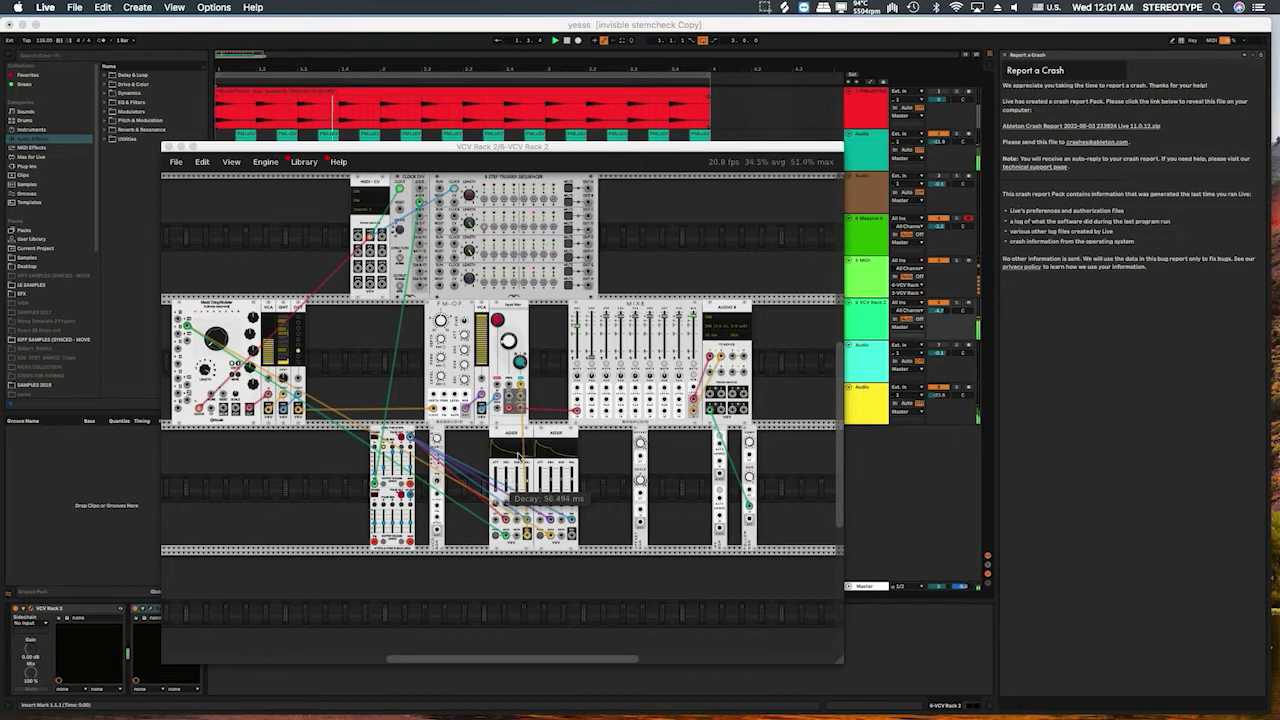
Unmute the backing audio tracks in Live and lower the volume of track 4.
left_click(938, 97)
left_click(938, 95)
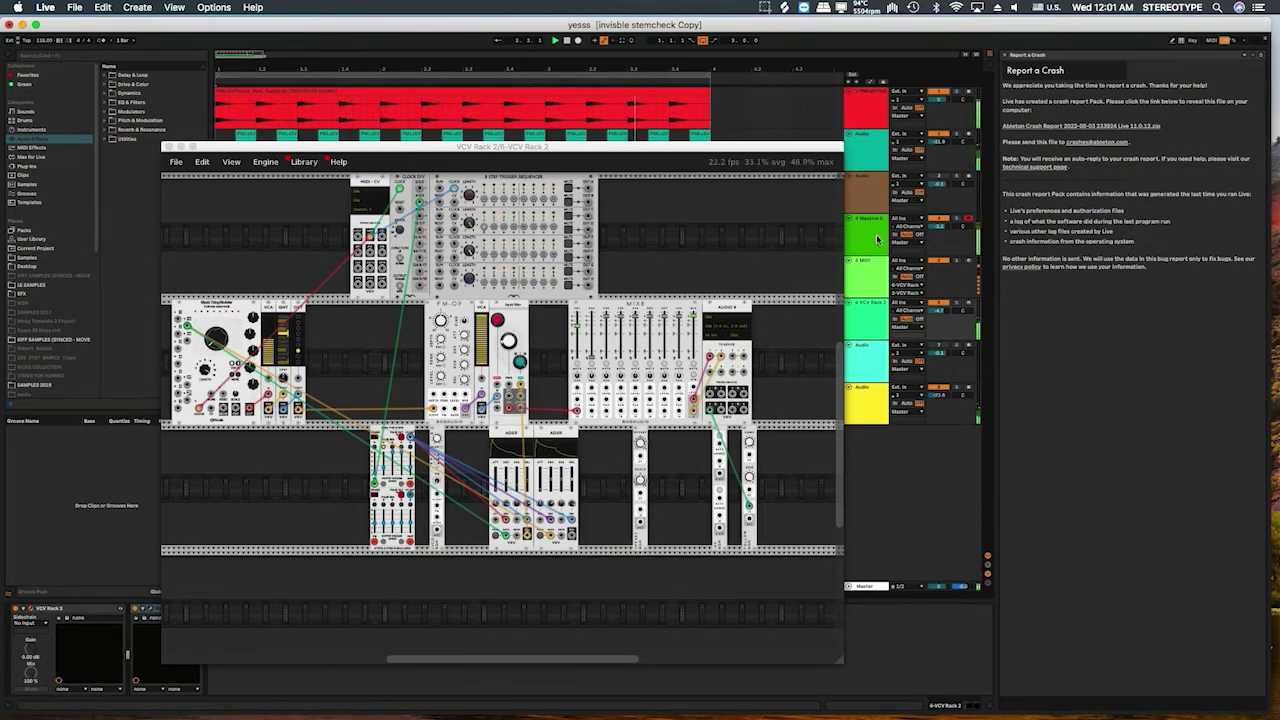
left_click_drag(940, 230, 939, 222)
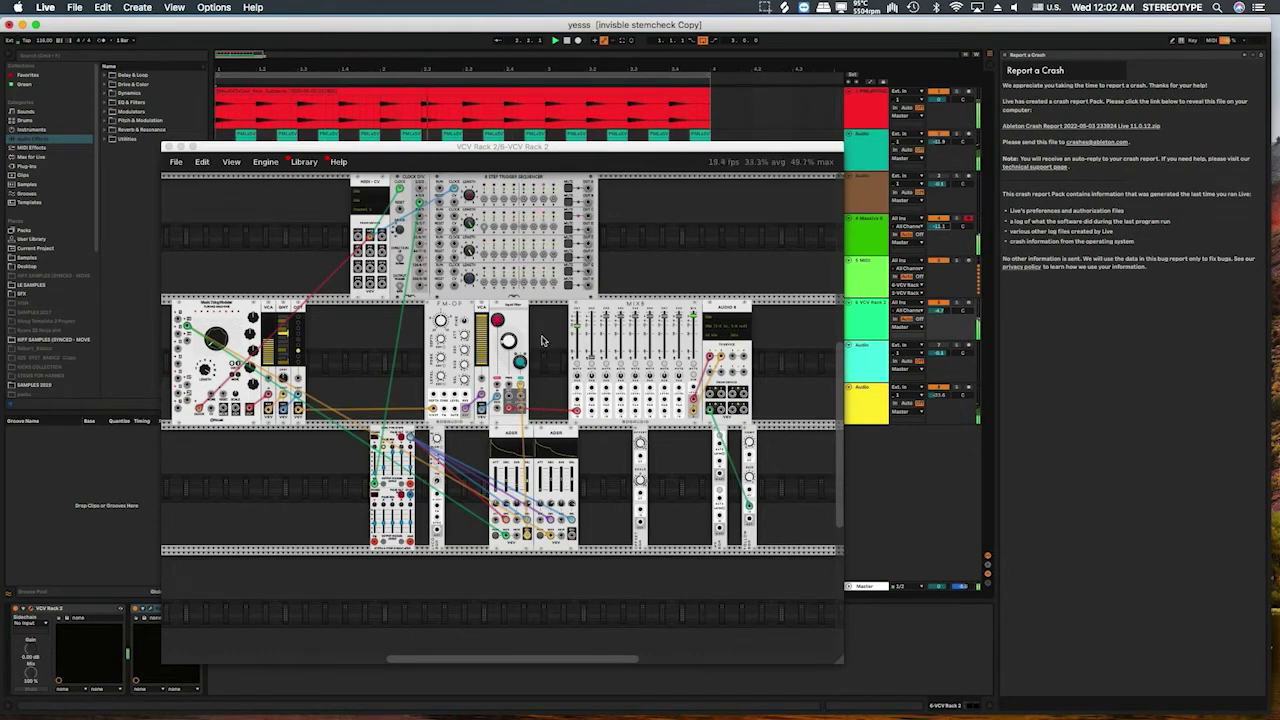
Sweep the filter's frequency up and down while the patch plays.
mouse_move(510, 340)
left_click_drag(510, 340, 510, 336)
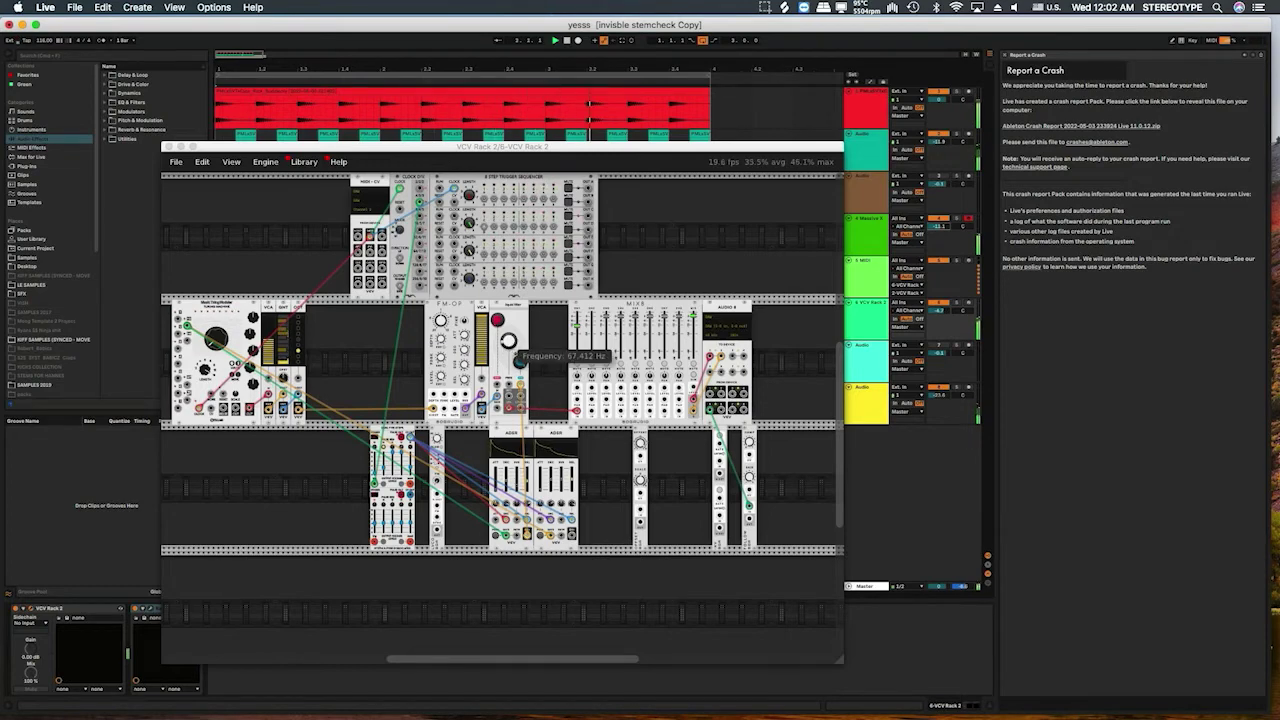
left_click_drag(509, 340, 509, 240)
mouse_move(510, 310)
left_mouse_down()
mouse_move(509, 348)
mouse_move(510, 316)
left_mouse_up()
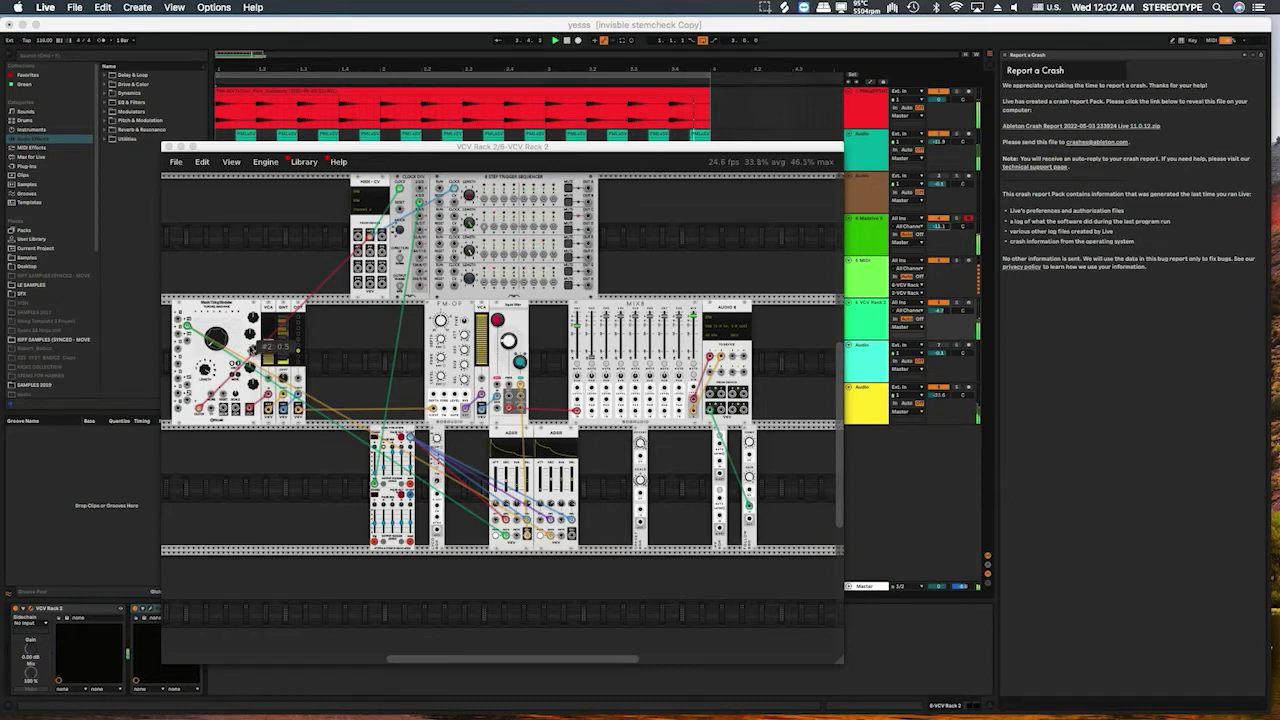
Set the level of the VCA beside the Turing Machine to about 37% and the filter's frequency to about 32 Hz.
mouse_move(270, 345)
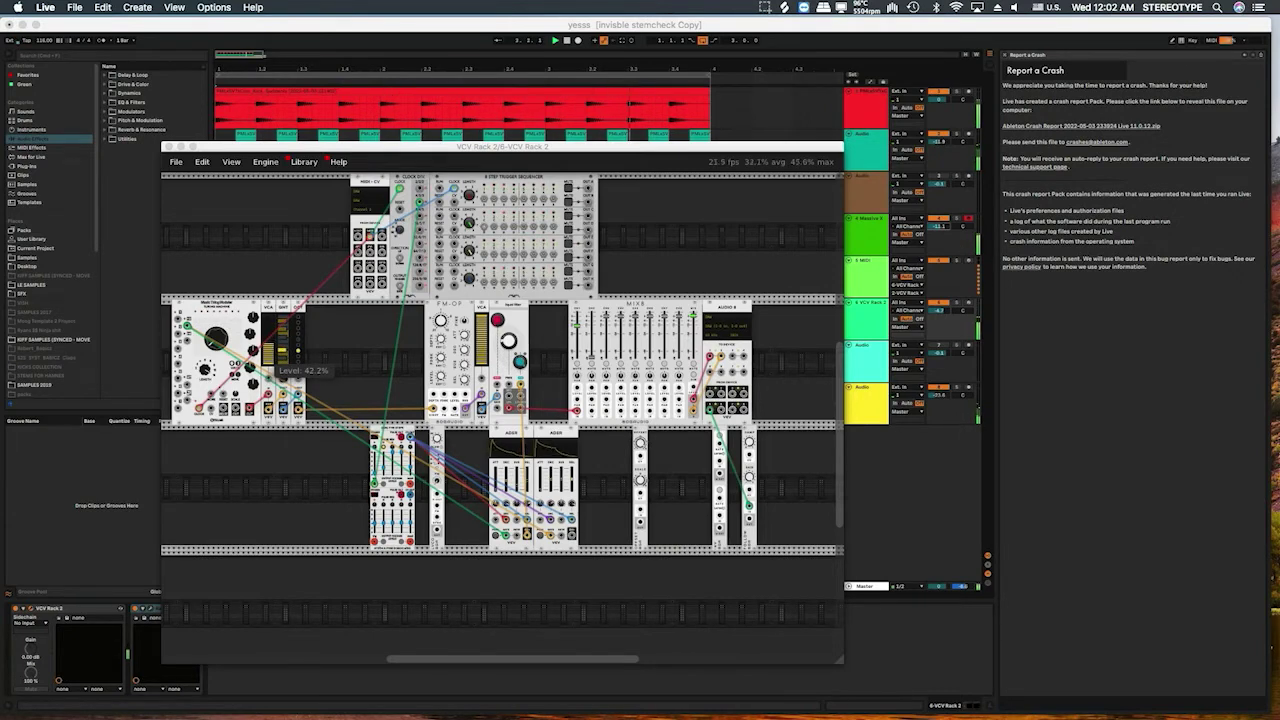
left_click_drag(268, 343, 268, 345)
mouse_move(511, 347)
mouse_move(511, 347)
left_mouse_down()
mouse_move(511, 220)
mouse_move(506, 364)
left_mouse_up()
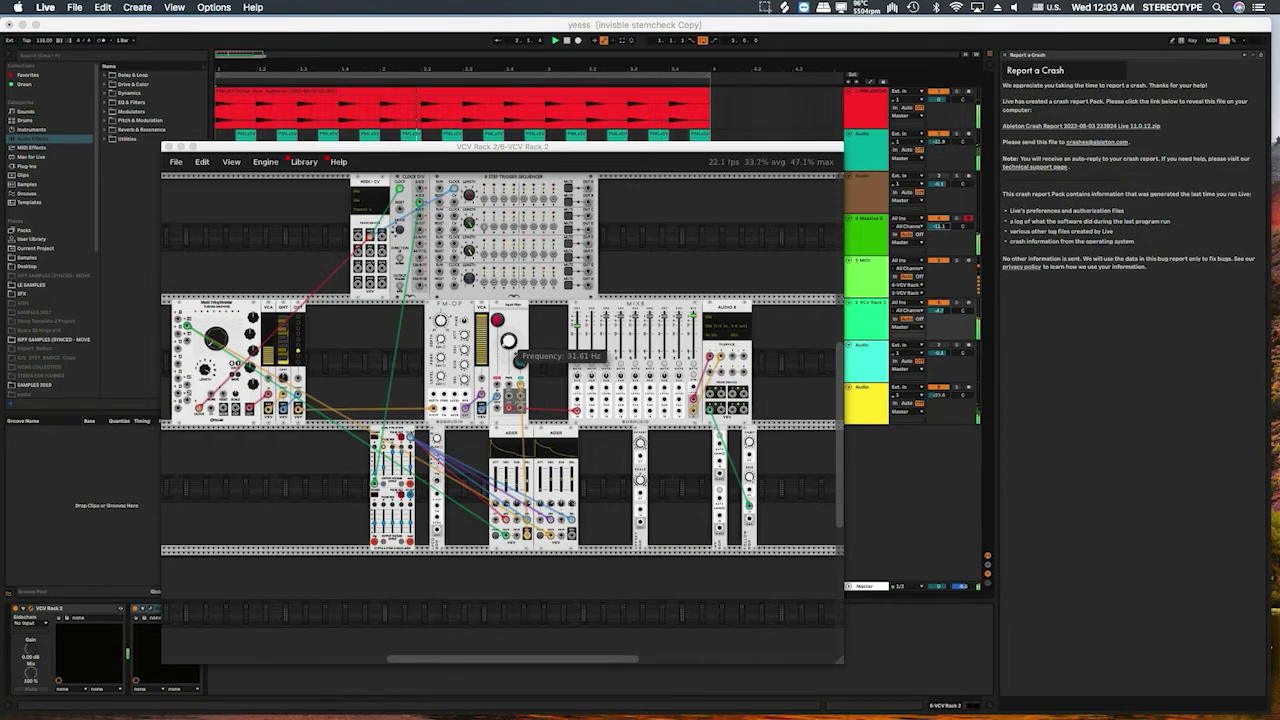
Set the first ADSR's decay to about 16 ms and fine-tune the level of the VCA beside the Turing Machine.
mouse_move(506, 487)
left_click_drag(506, 487, 506, 497)
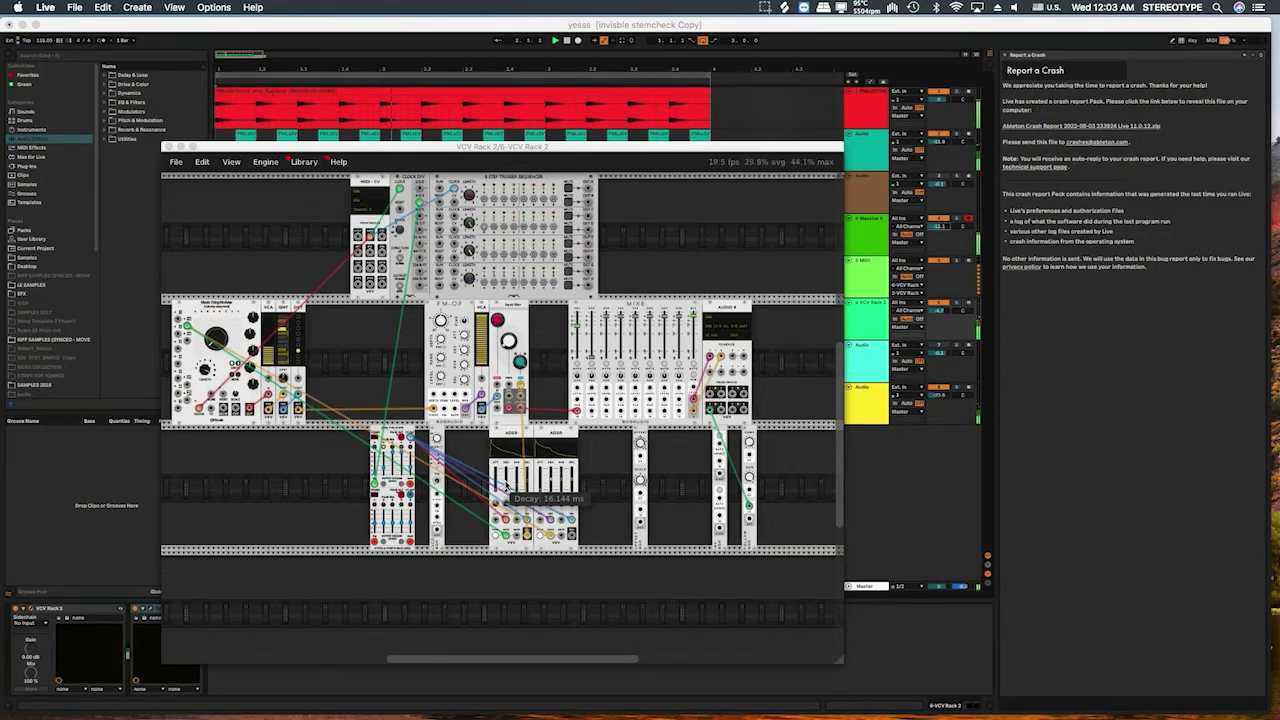
mouse_move(269, 355)
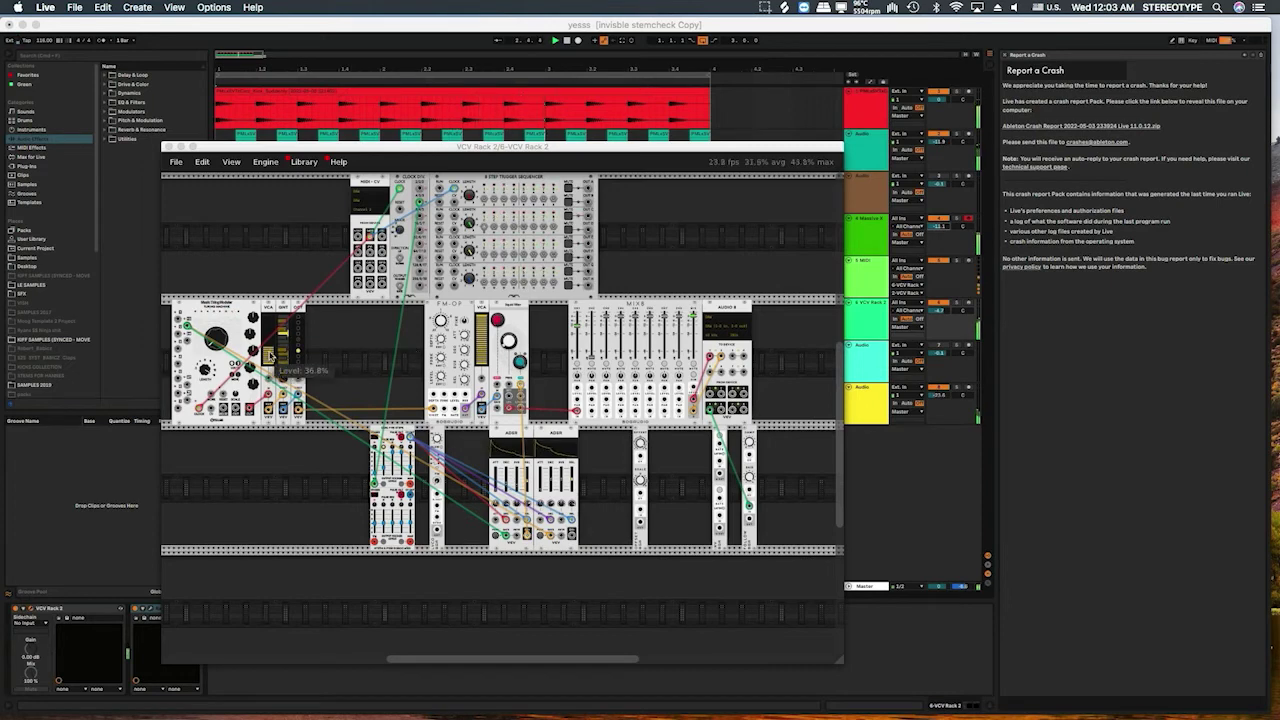
mouse_move(284, 362)
left_mouse_down()
mouse_move(284, 335)
mouse_move(284, 379)
mouse_move(269, 358)
left_mouse_up()
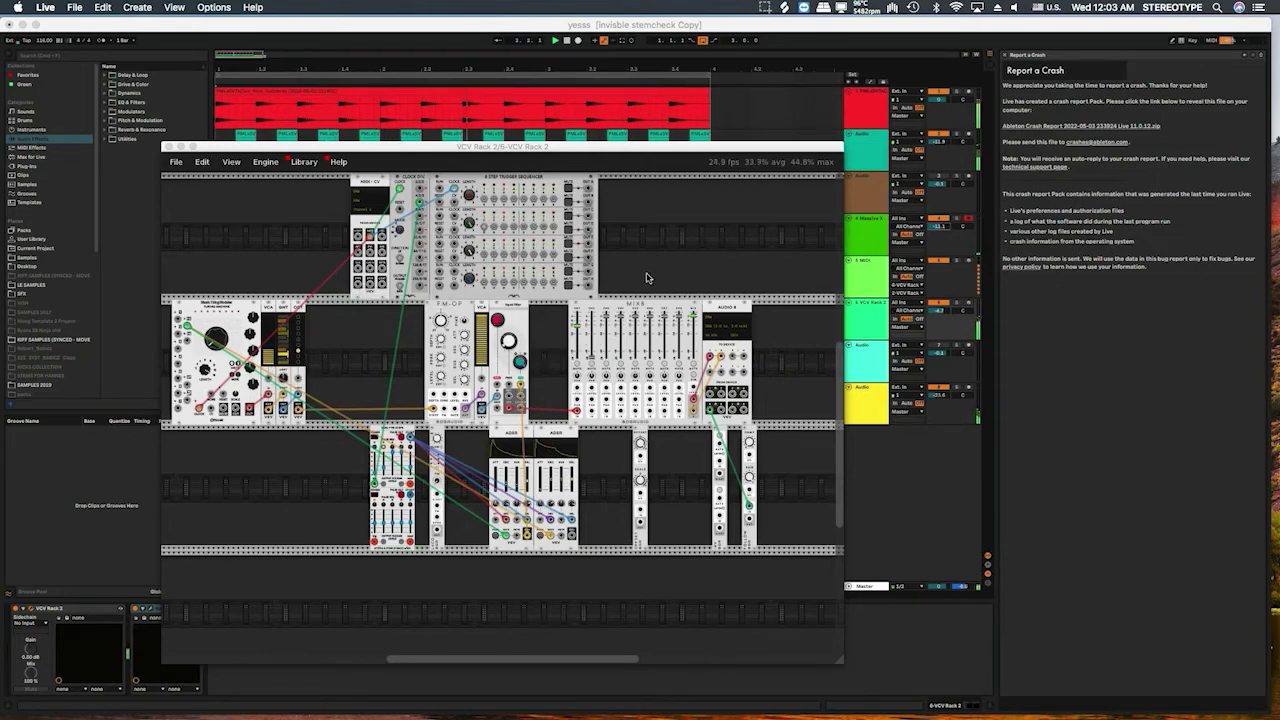
Mute the backing audio tracks in Live to leave the VCV Rack patch audible.
mouse_move(692, 318)
left_click(938, 94)
left_click(938, 92)
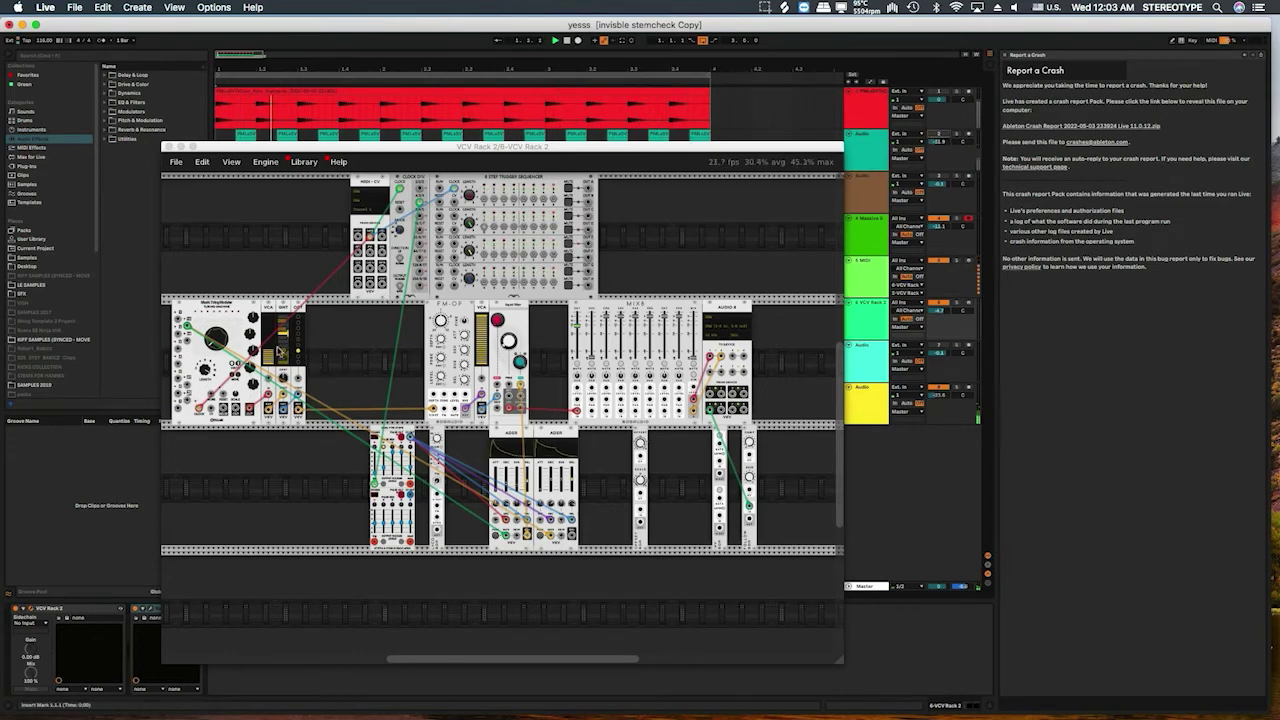
mouse_move(269, 356)
scroll(396, 433, "down", 2)
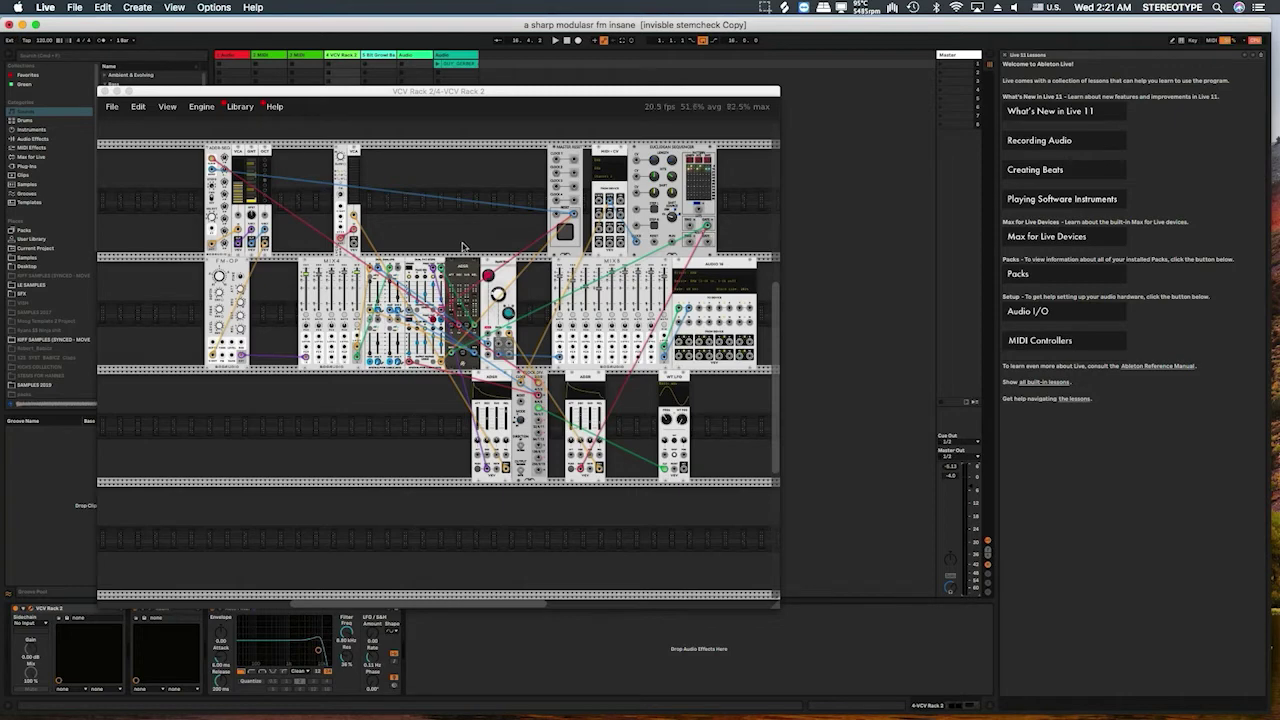
Reposition the VCV Rack window over the FM set and sweep the Euclidean sequencer's number of hits up and down.
left_click_drag(607, 91, 610, 168)
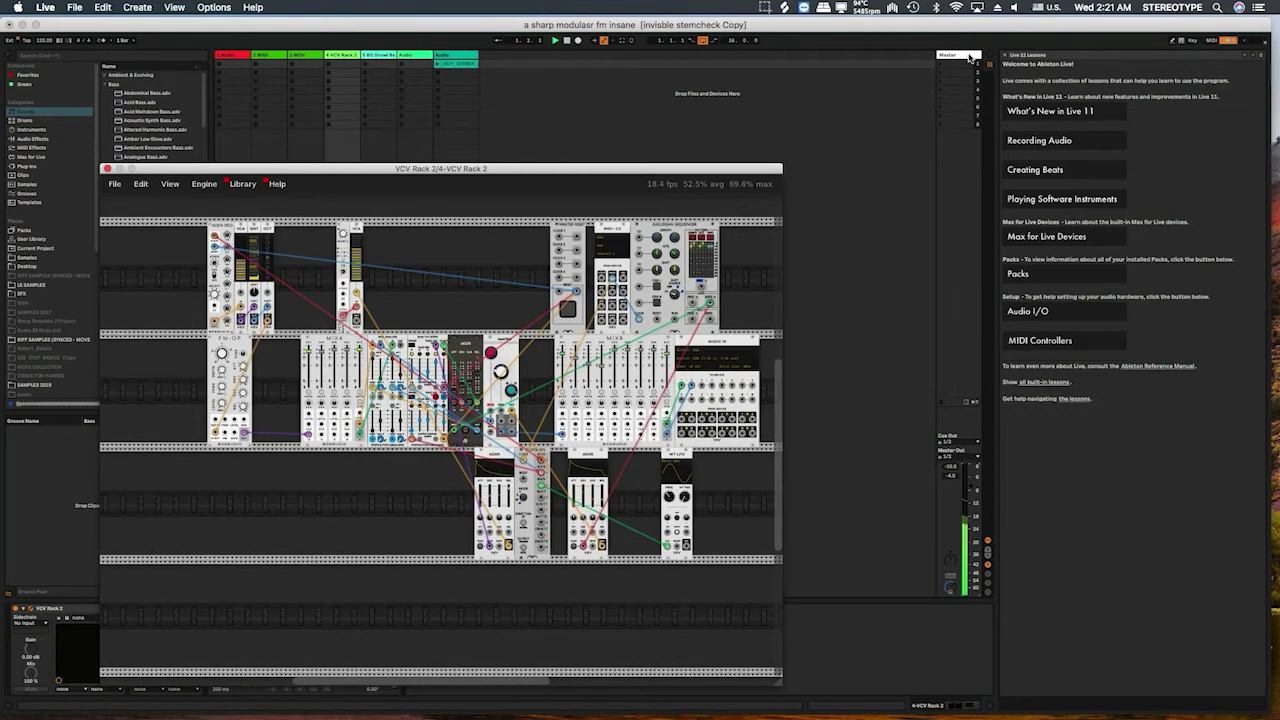
left_click_drag(679, 171, 698, 128)
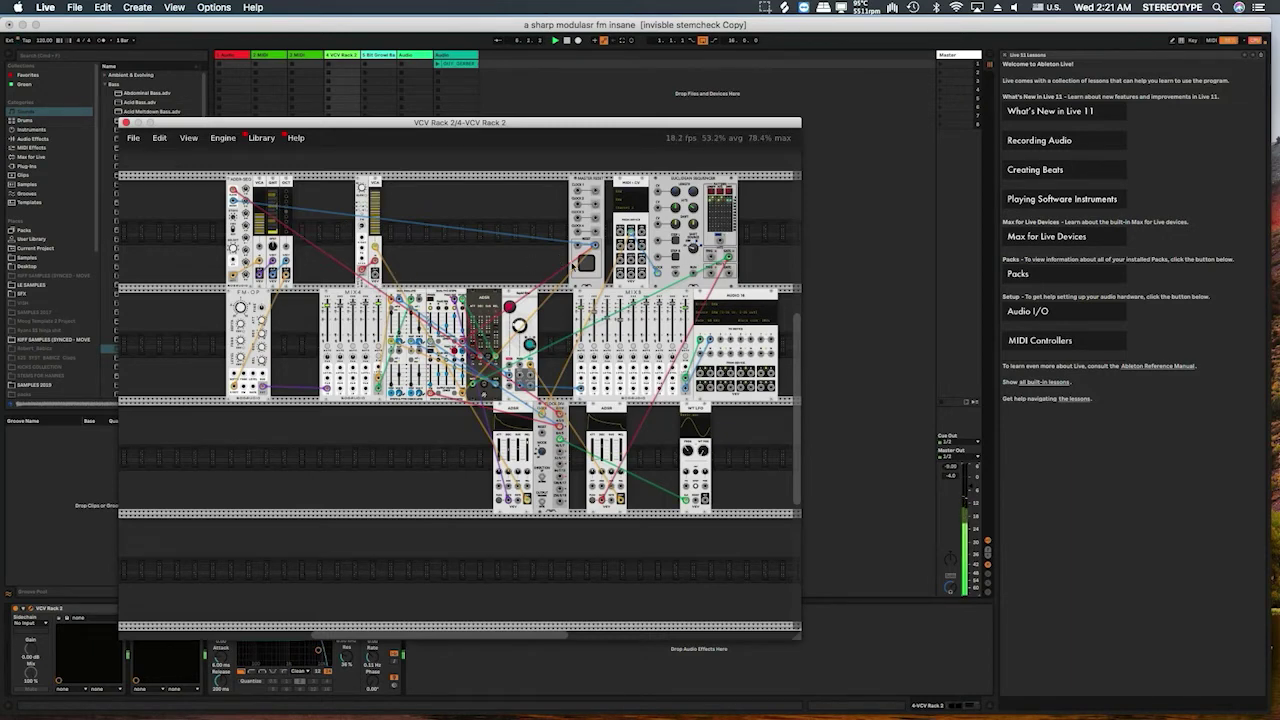
mouse_move(693, 210)
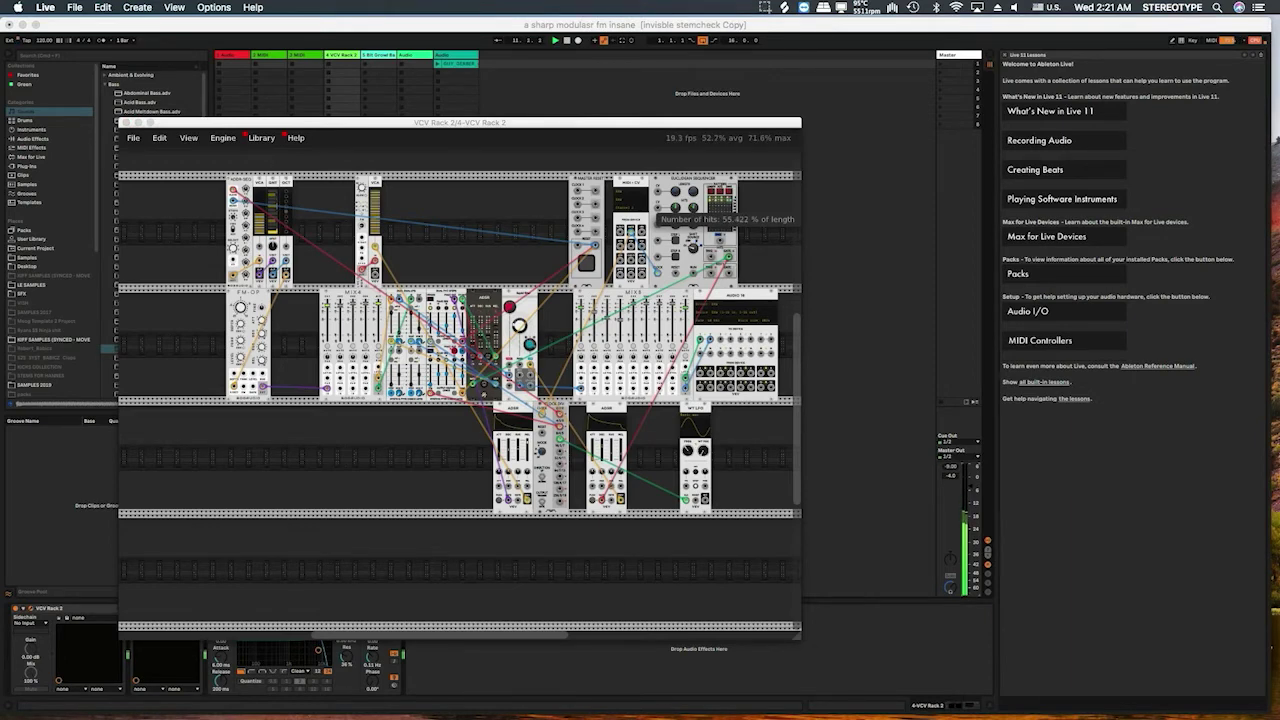
left_click_drag(693, 207, 693, 115)
left_click_drag(693, 207, 693, 590)
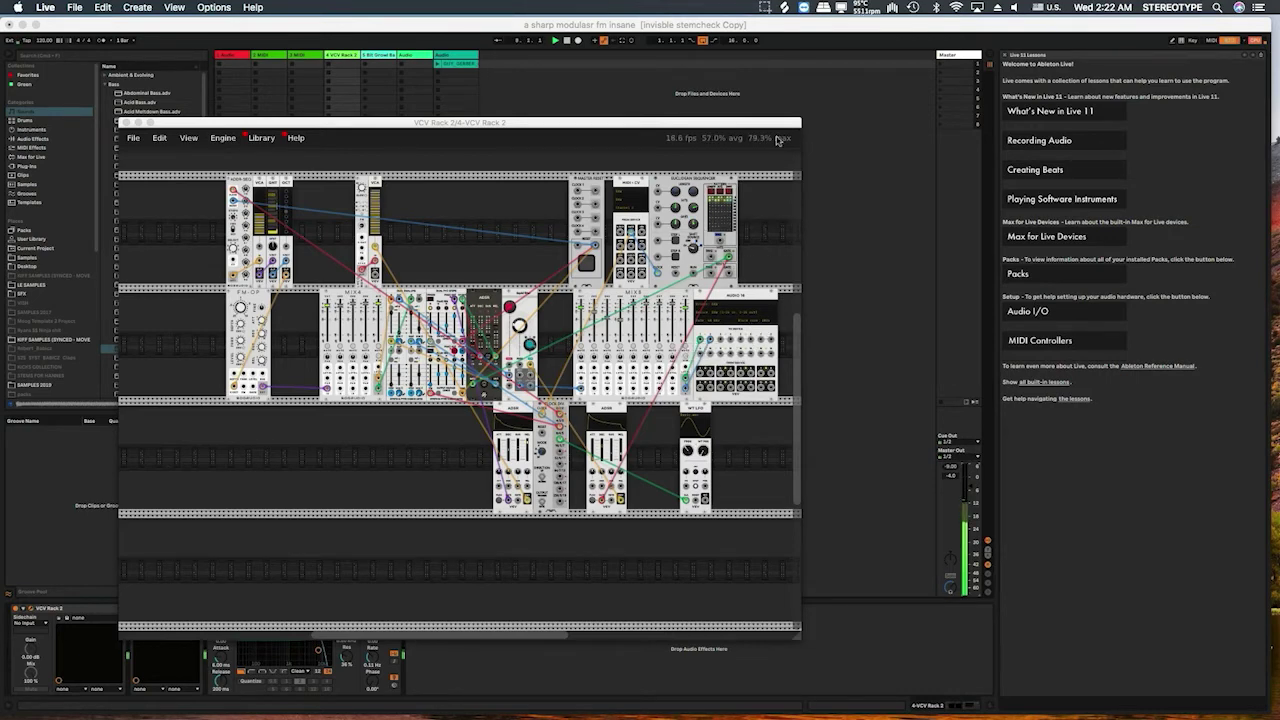
Show Live's Arrangement View, move the VCV Rack window clear of the tracks, and mute audio track 7.
left_click(967, 57)
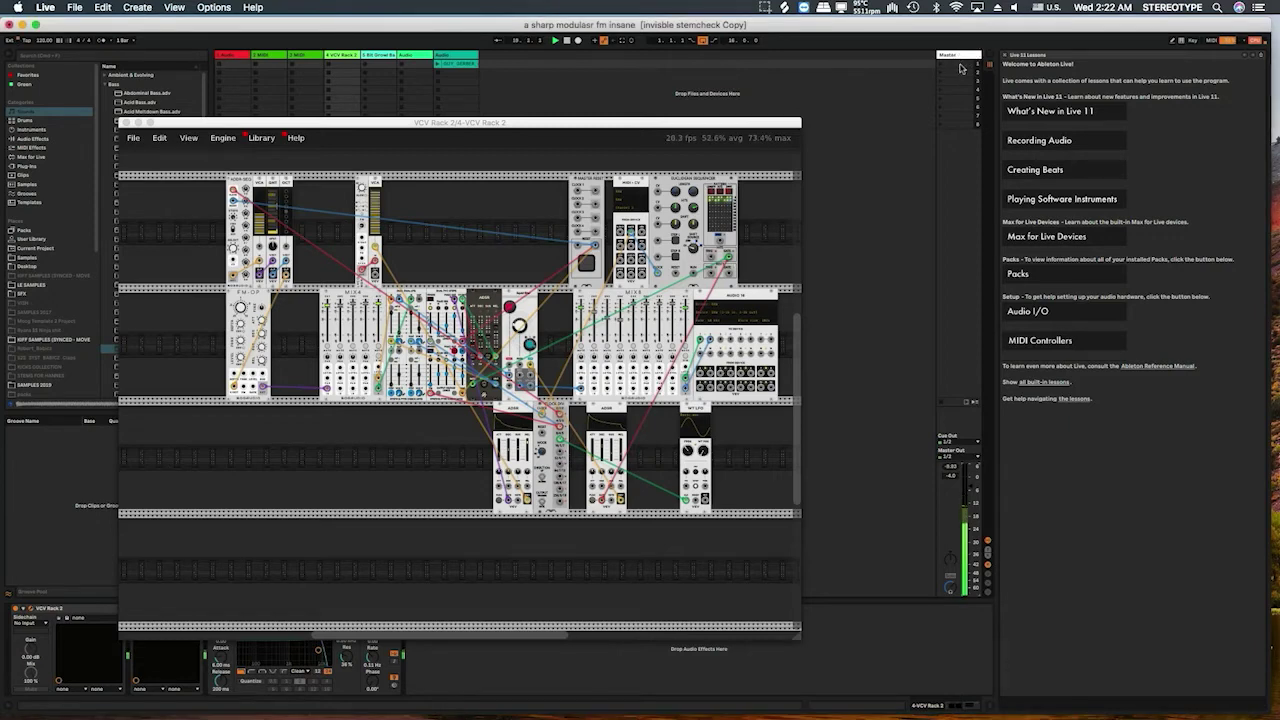
key("Tab")
left_click_drag(770, 140, 525, 220)
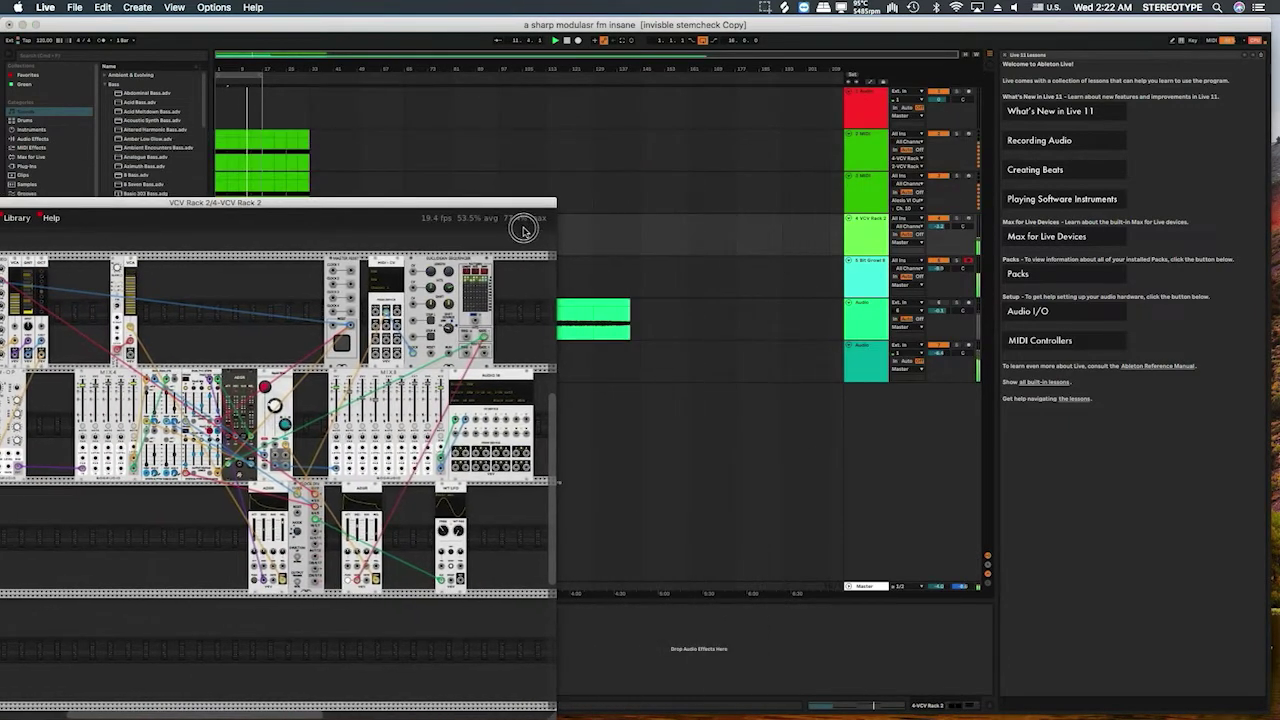
left_click(938, 345)
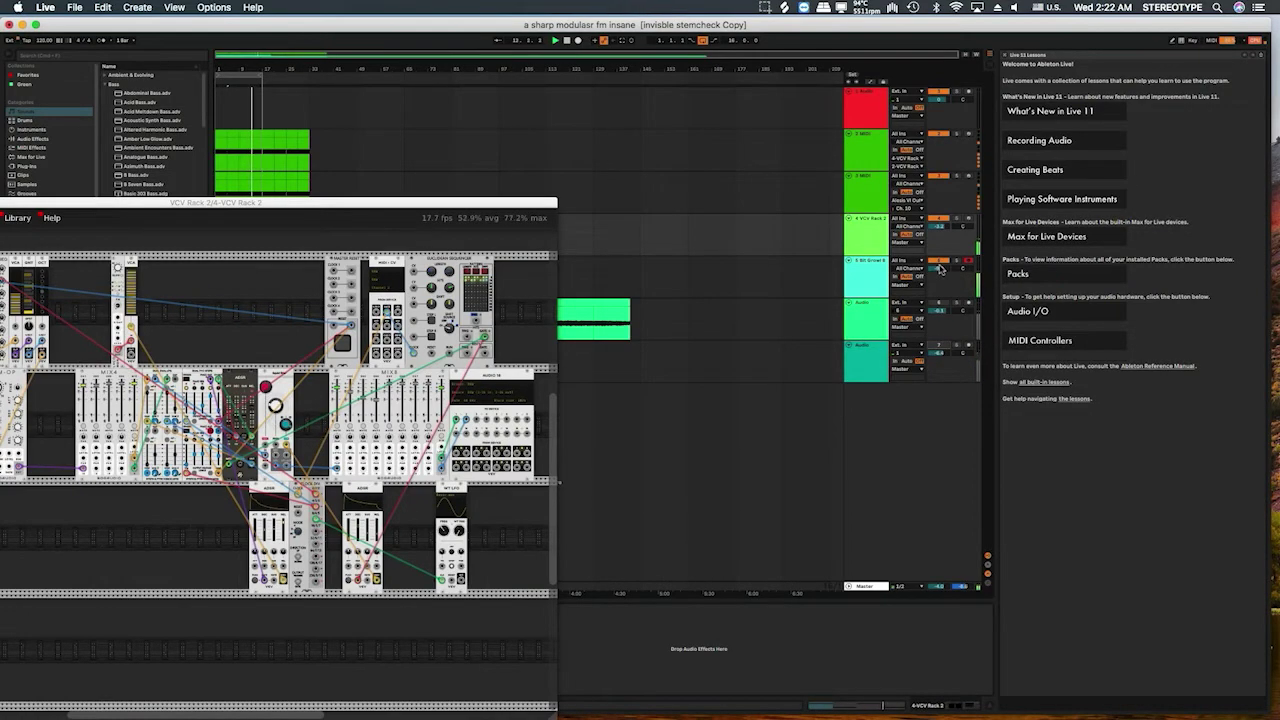
Lower track 5's volume to about -13.4 dB and set the output mixer's channel 1 level to about -6.2 dB.
left_click_drag(514, 206, 726, 241)
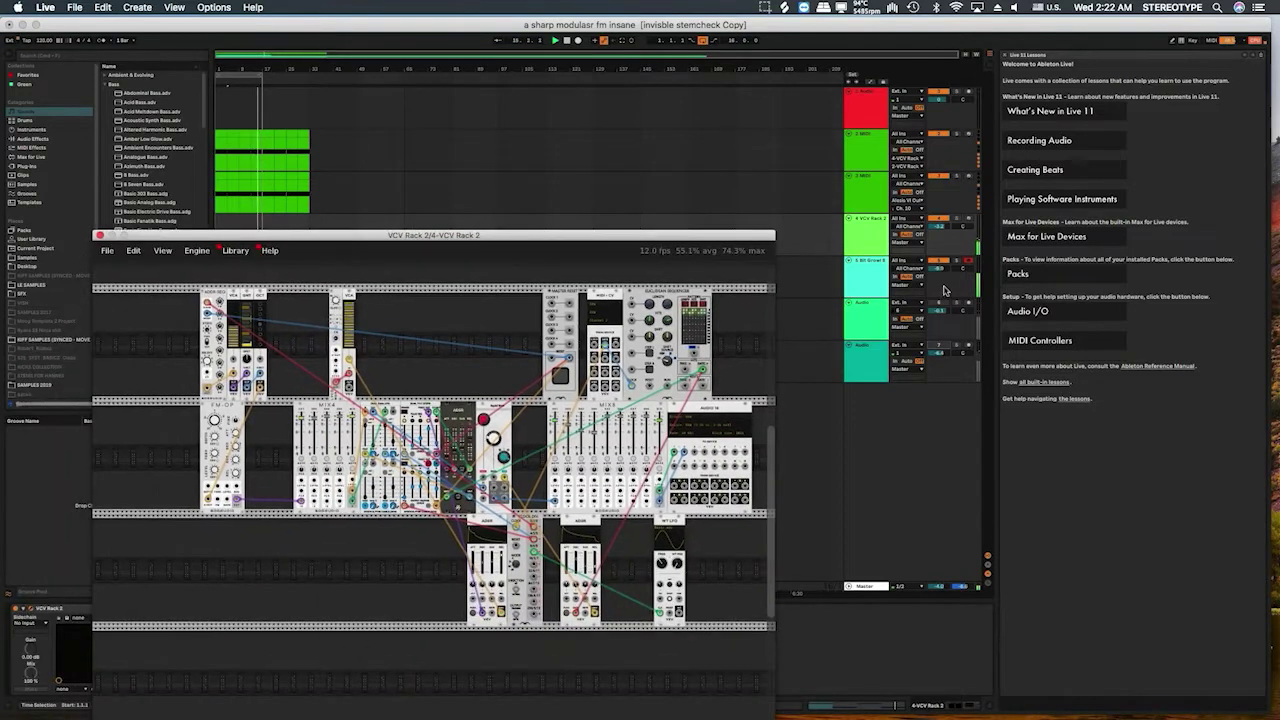
left_click_drag(939, 268, 939, 290)
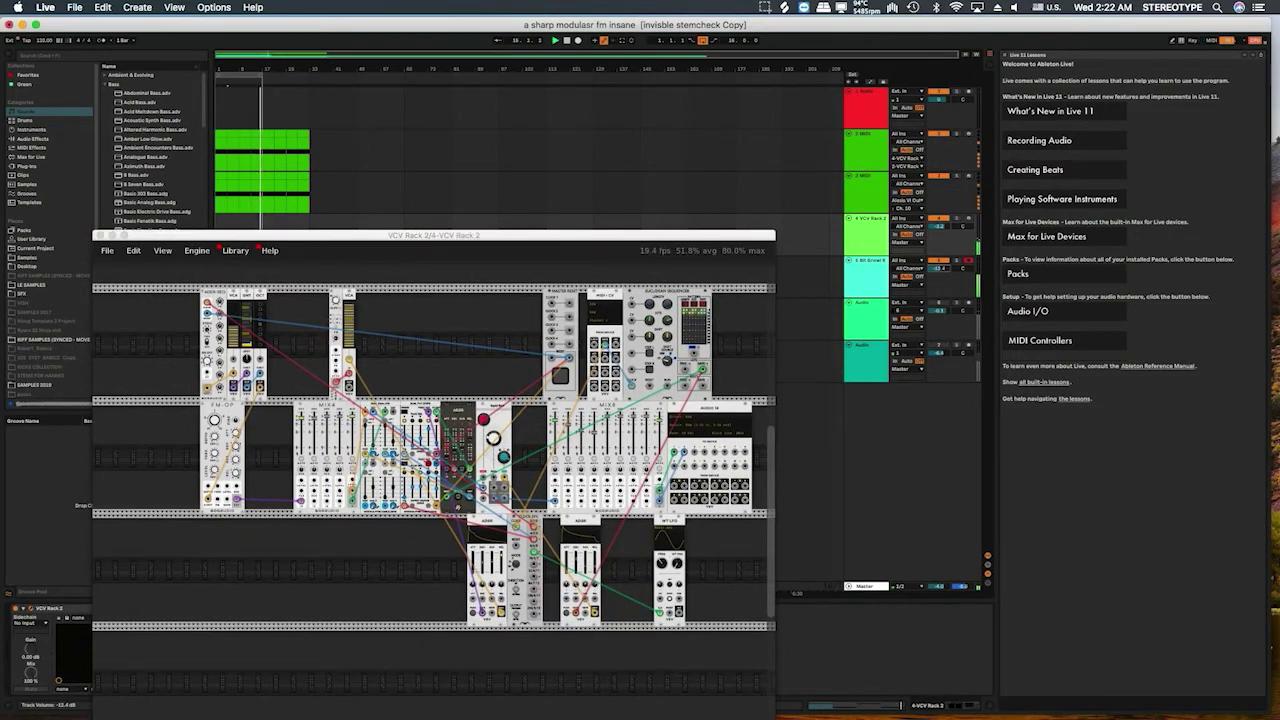
left_click_drag(556, 421, 556, 426)
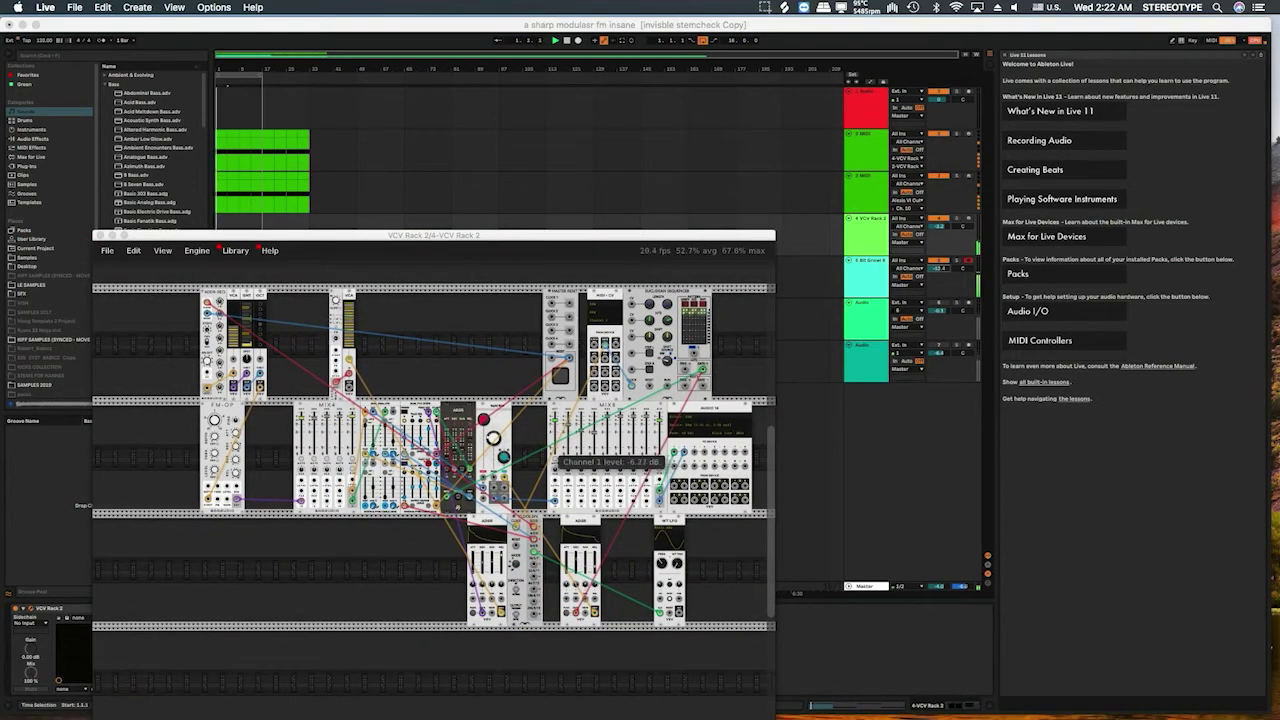
Examine the dark ADSR's stage sliders, the 5-step sequencers patched into it, and the LVCO's frequency.
scroll(473, 468, "down", 2)
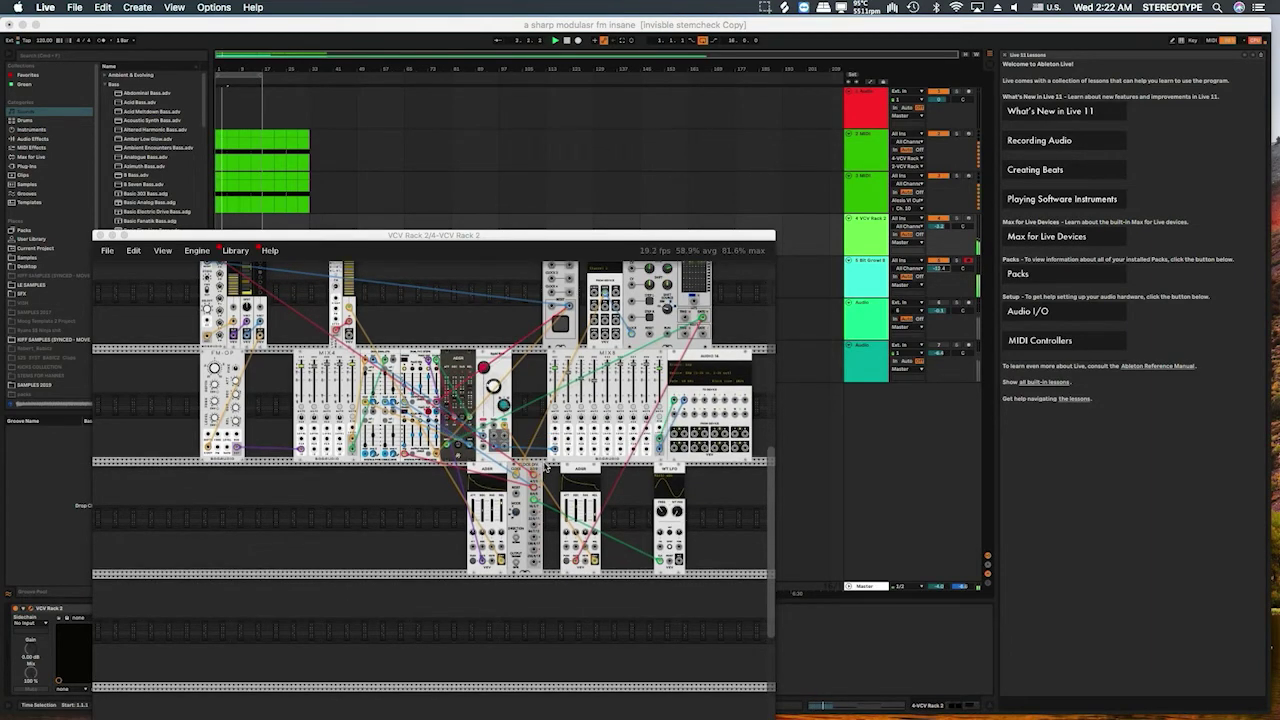
scroll(545, 467, "up", 1)
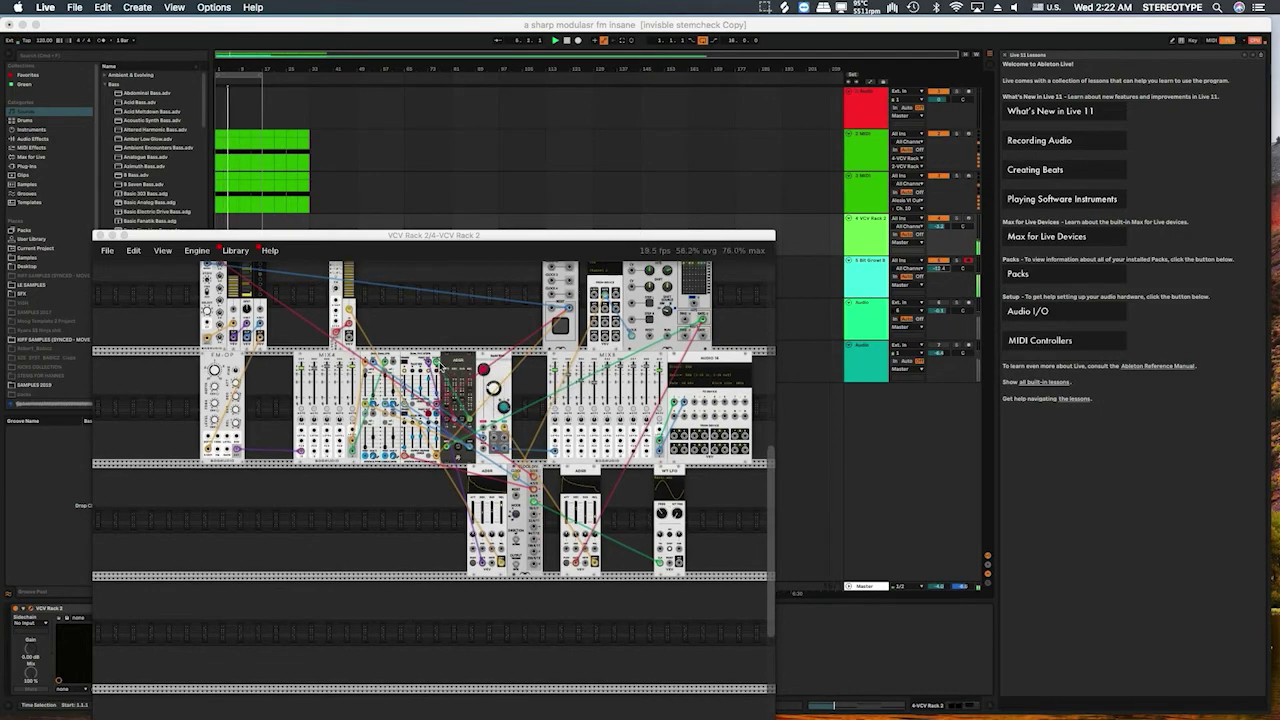
mouse_move(472, 399)
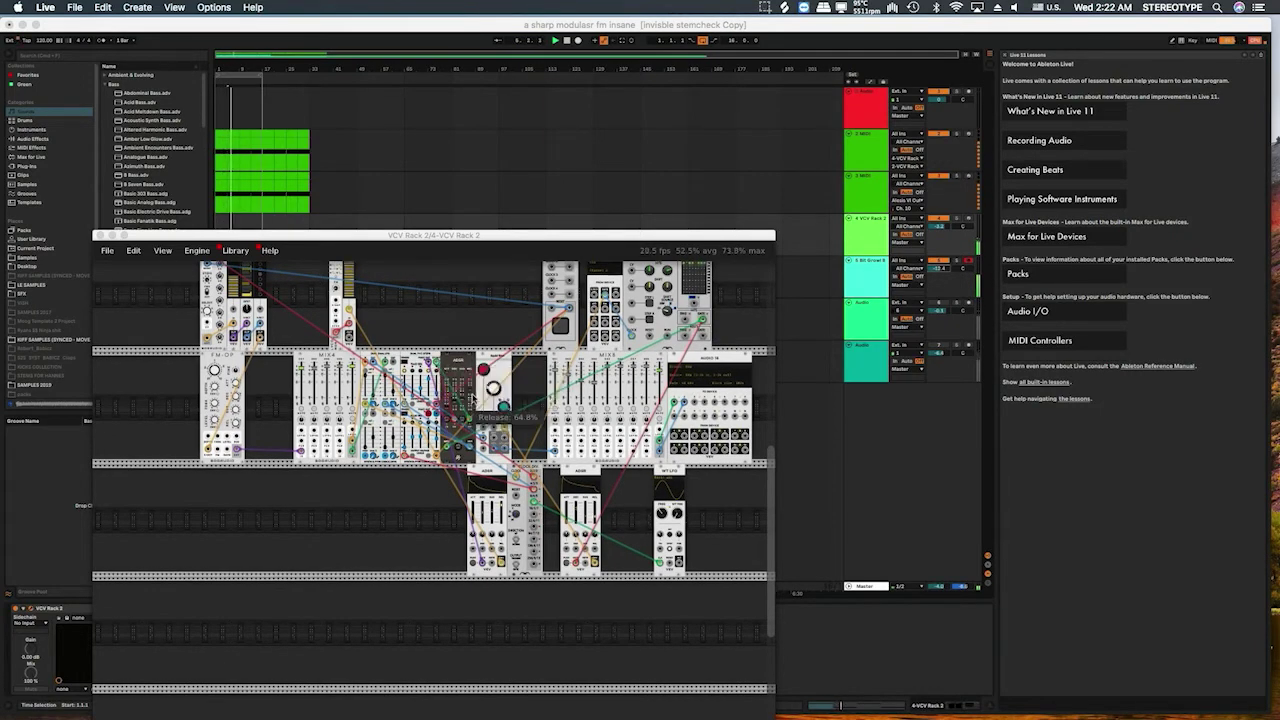
mouse_move(470, 426)
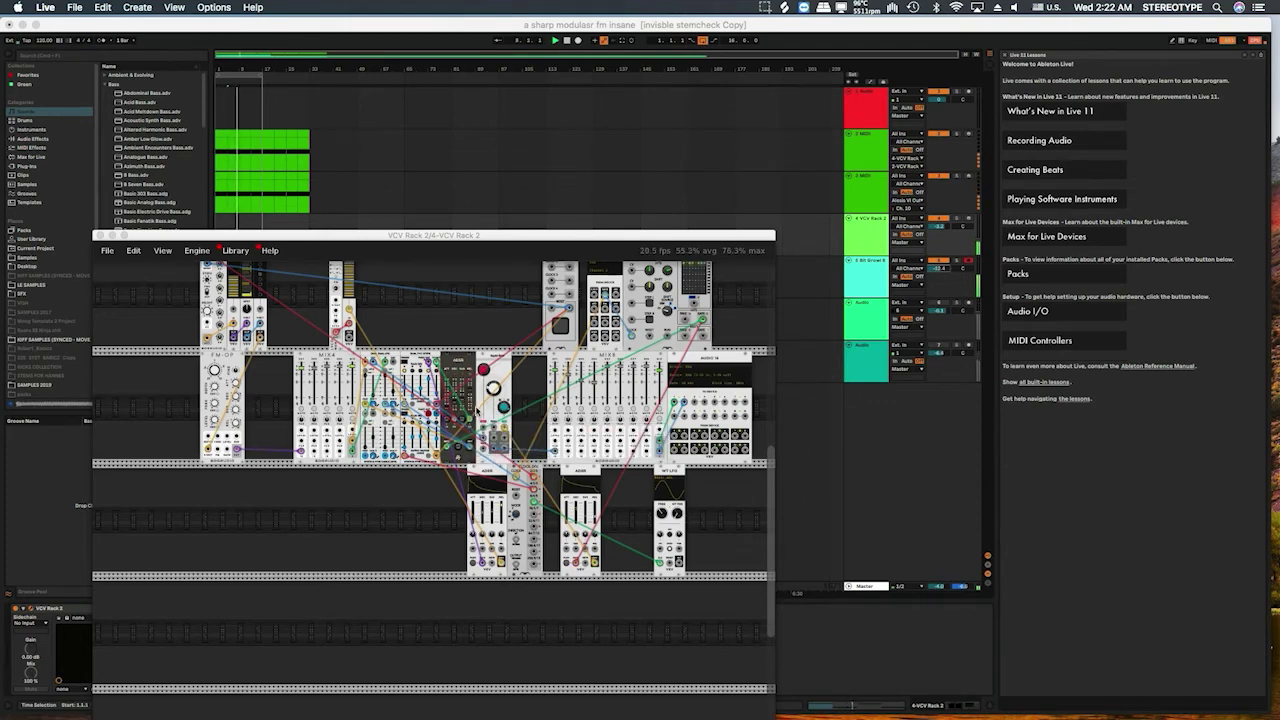
scroll(478, 403, "up", 3)
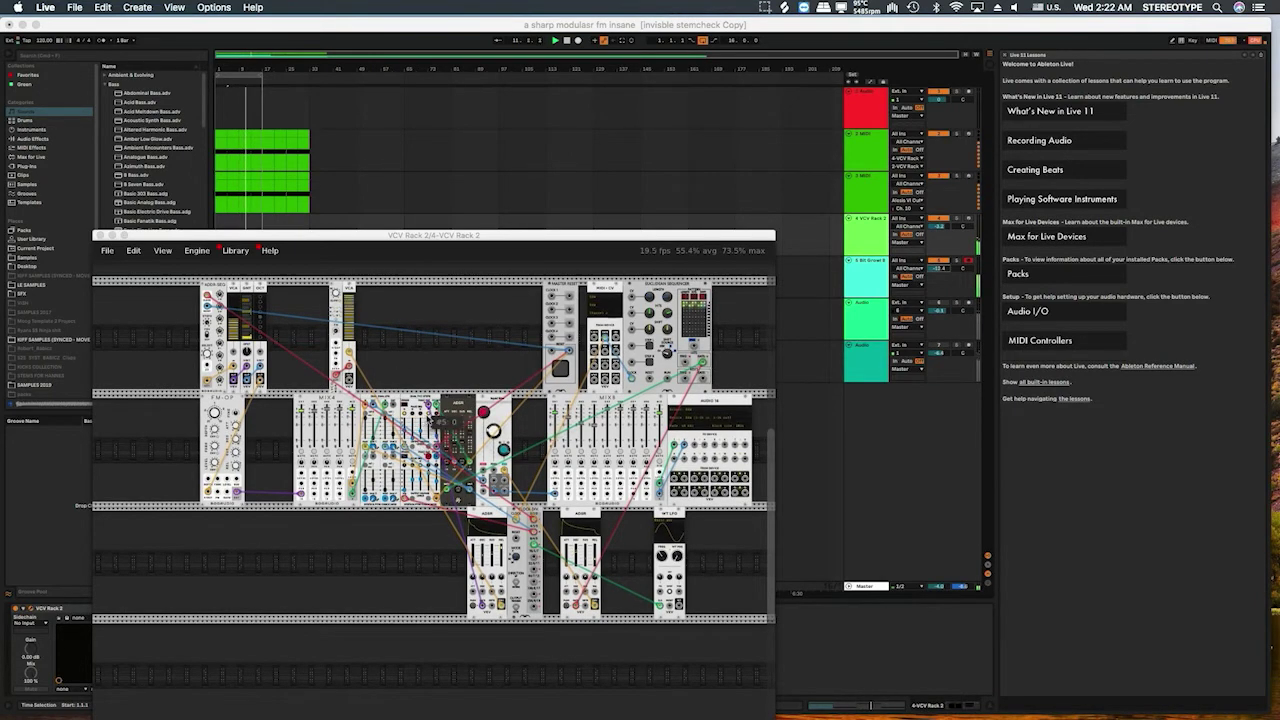
mouse_move(430, 455)
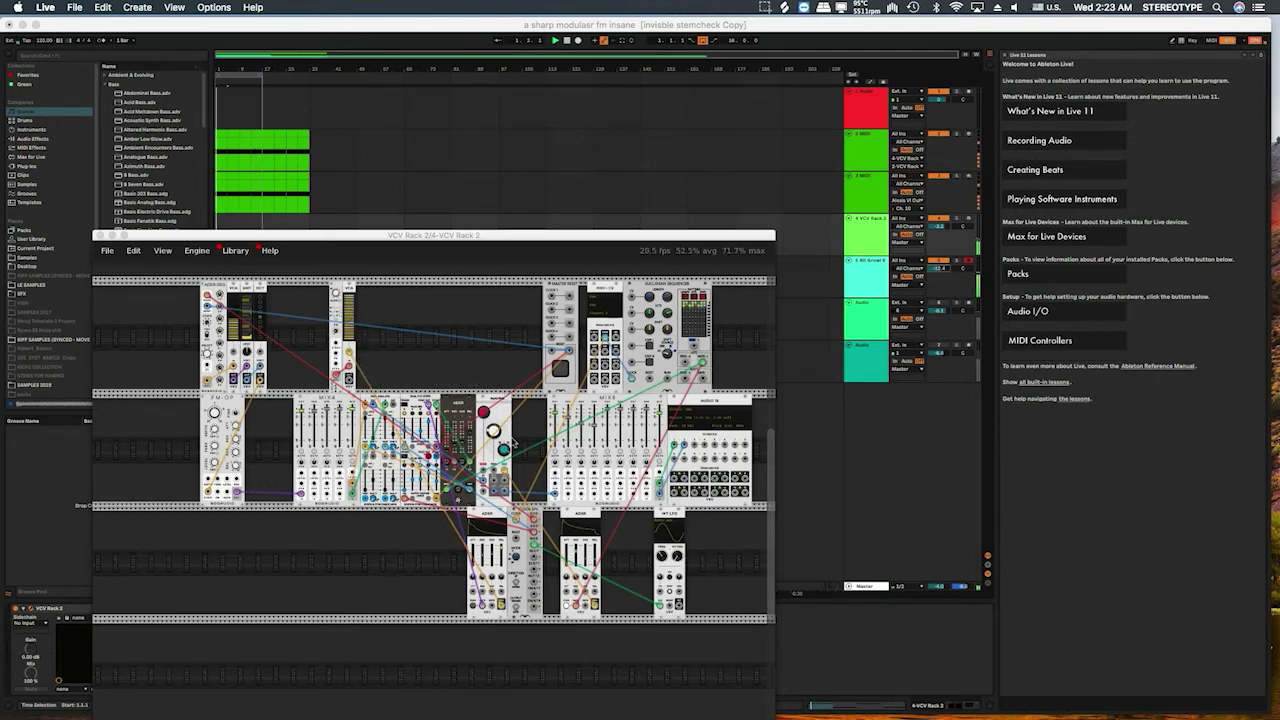
scroll(513, 443, "down", 3)
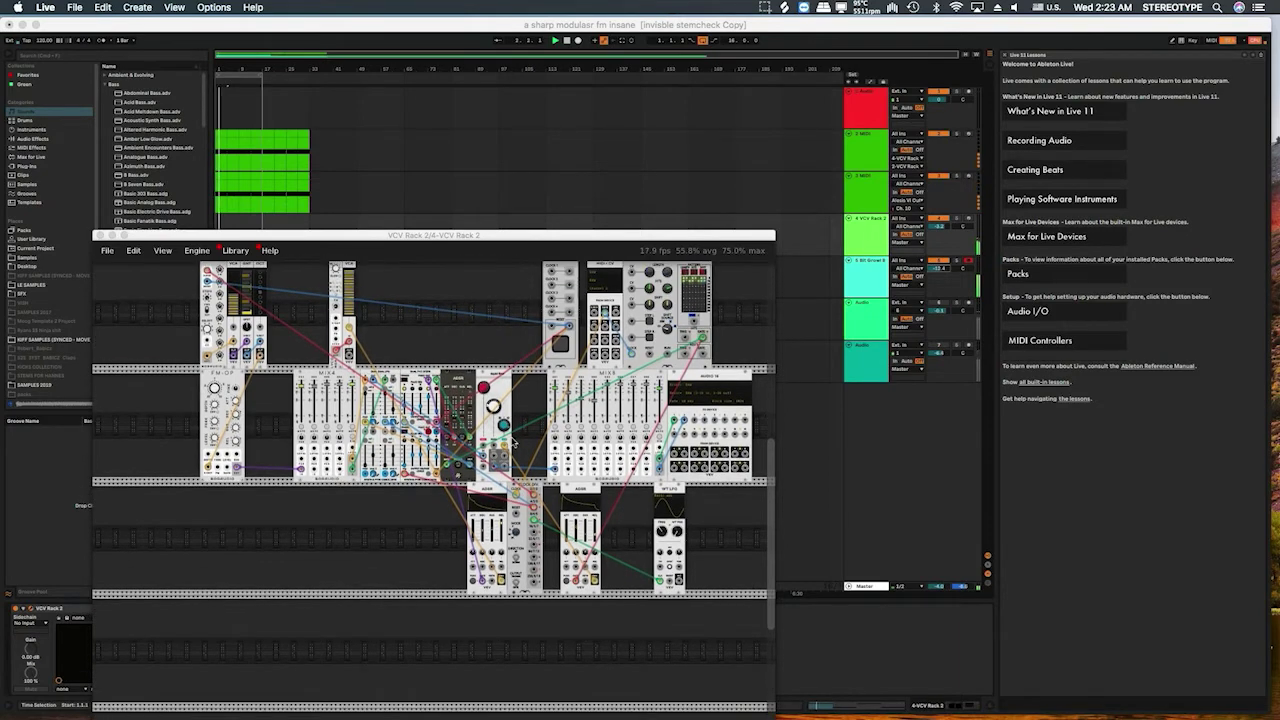
scroll(380, 316, "up", 5)
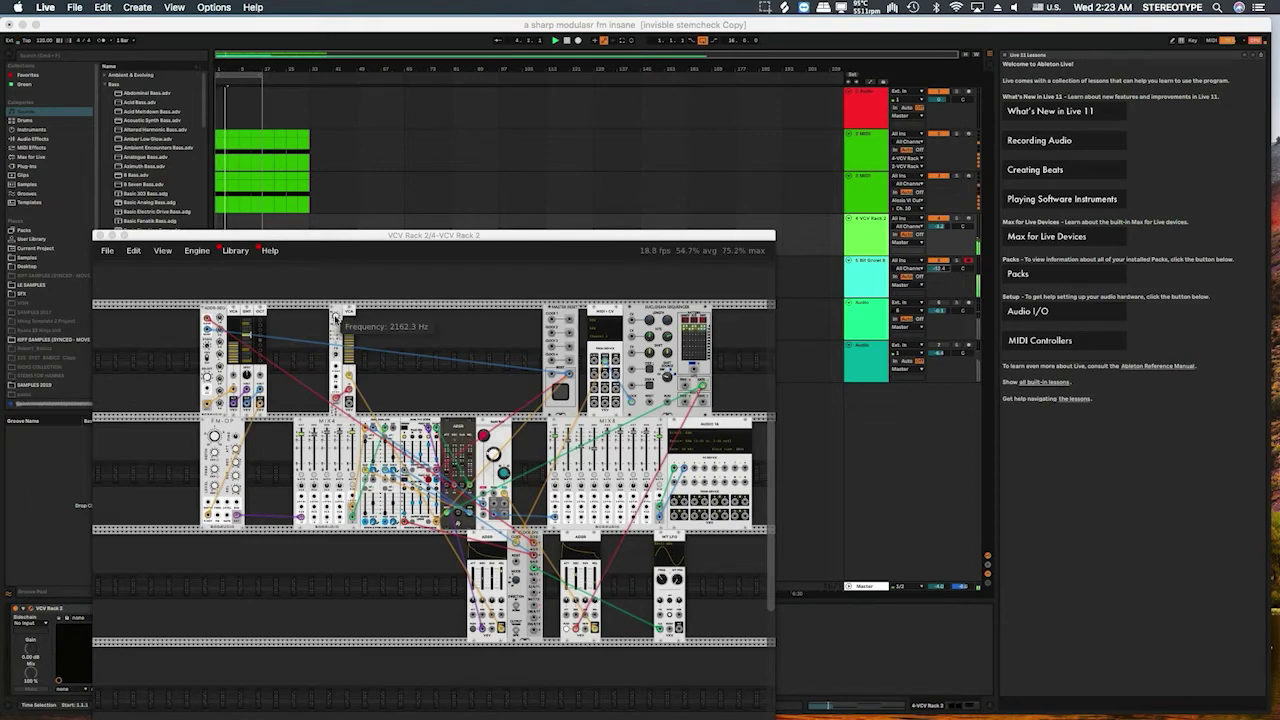
Check the LVCO module's options and patch the channel output of the VCA beside it into the FM-OP's bottom row of inputs.
right_click(336, 316)
right_click(338, 310)
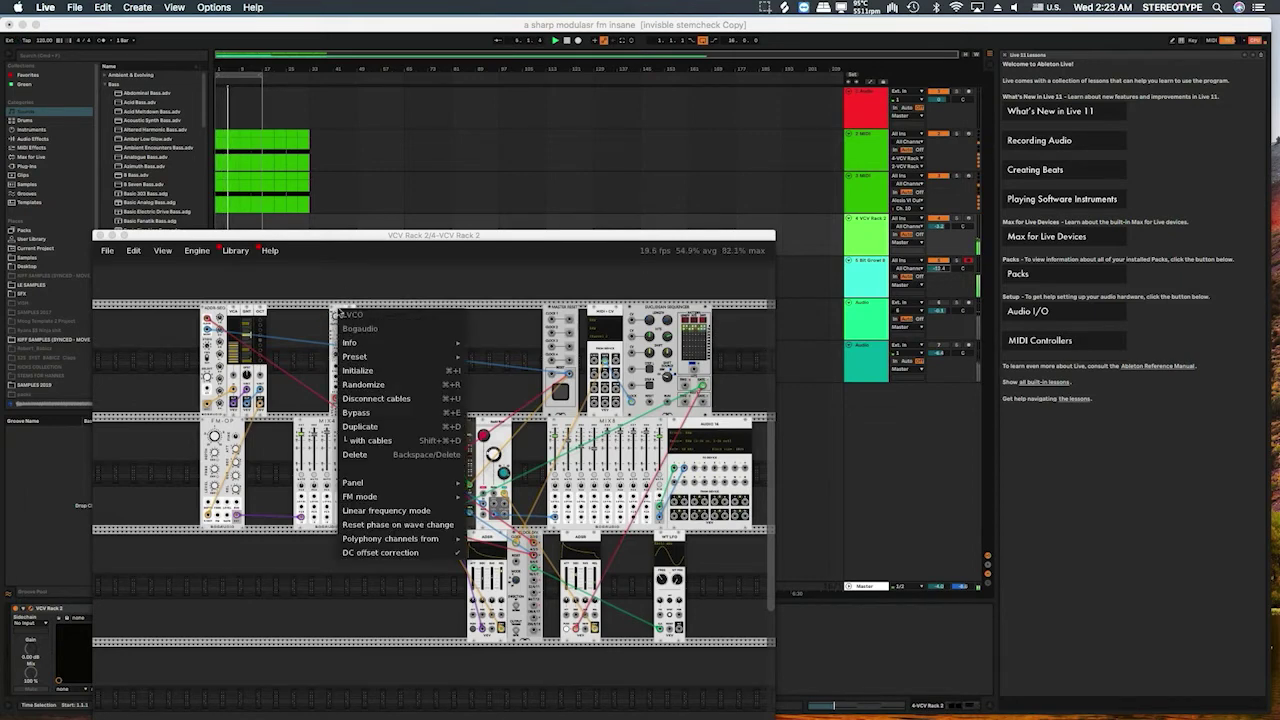
left_click(413, 285)
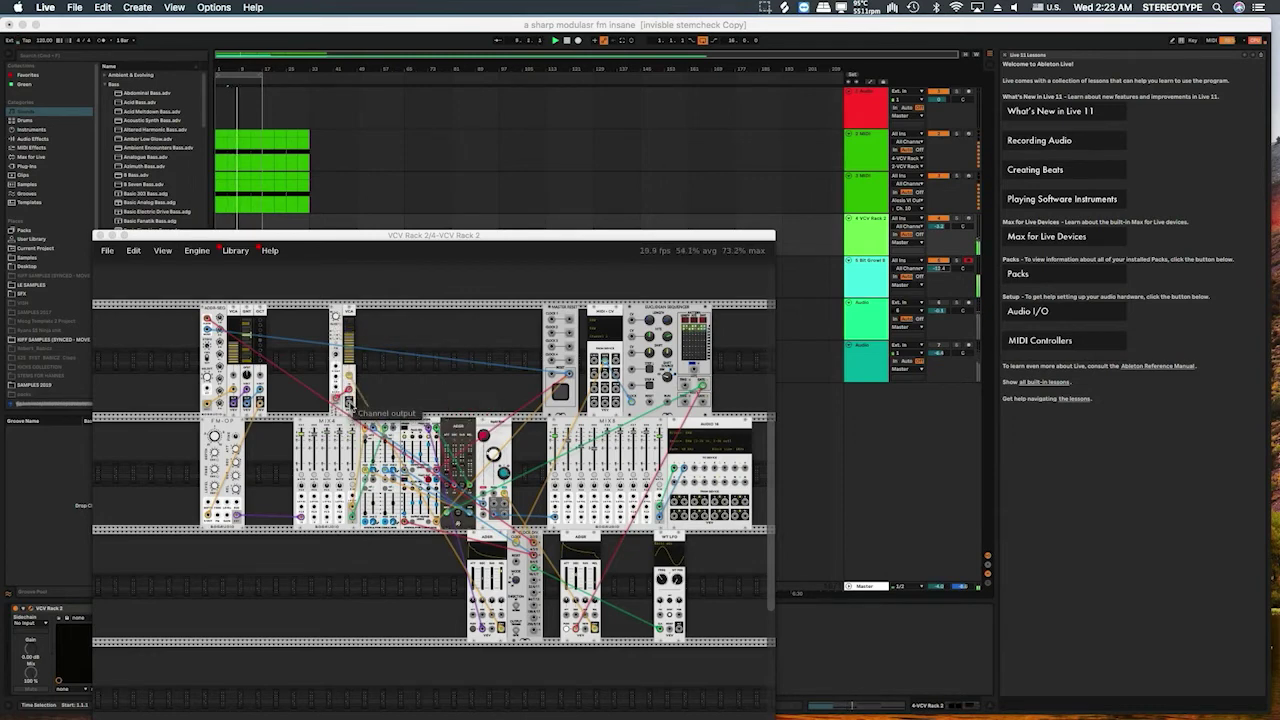
left_click_drag(349, 404, 244, 505)
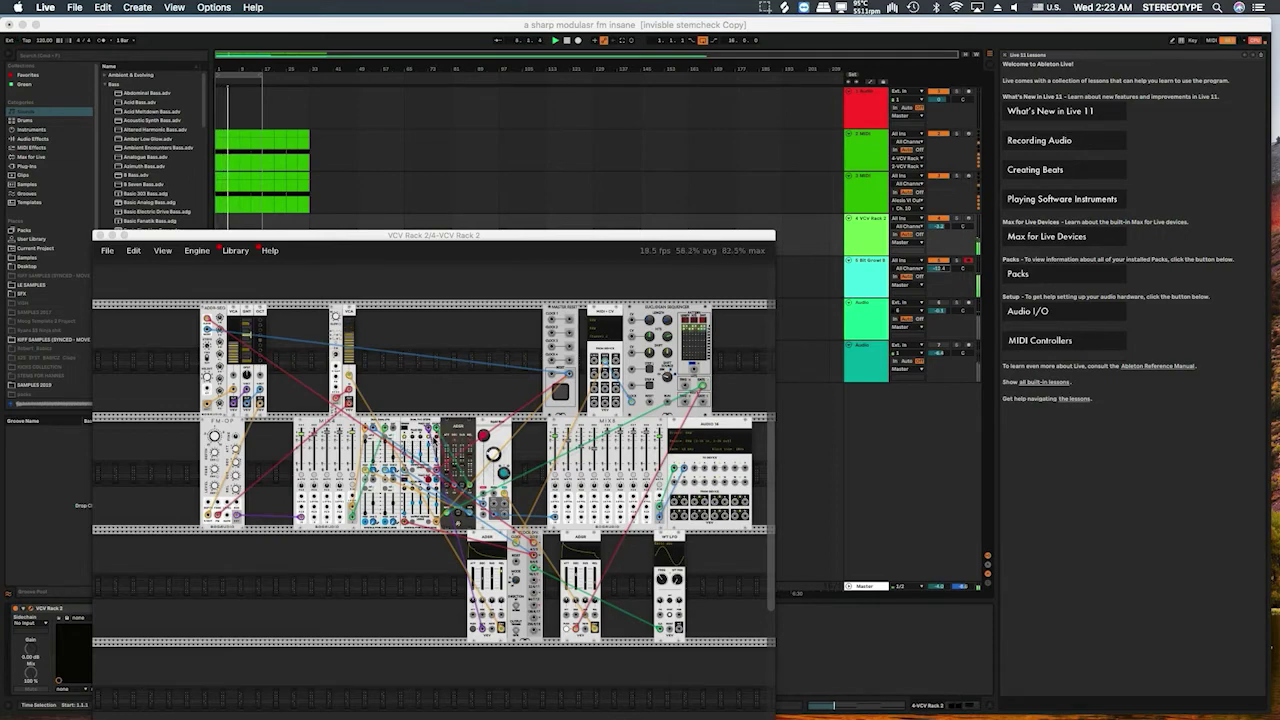
scroll(445, 455, "down", 3)
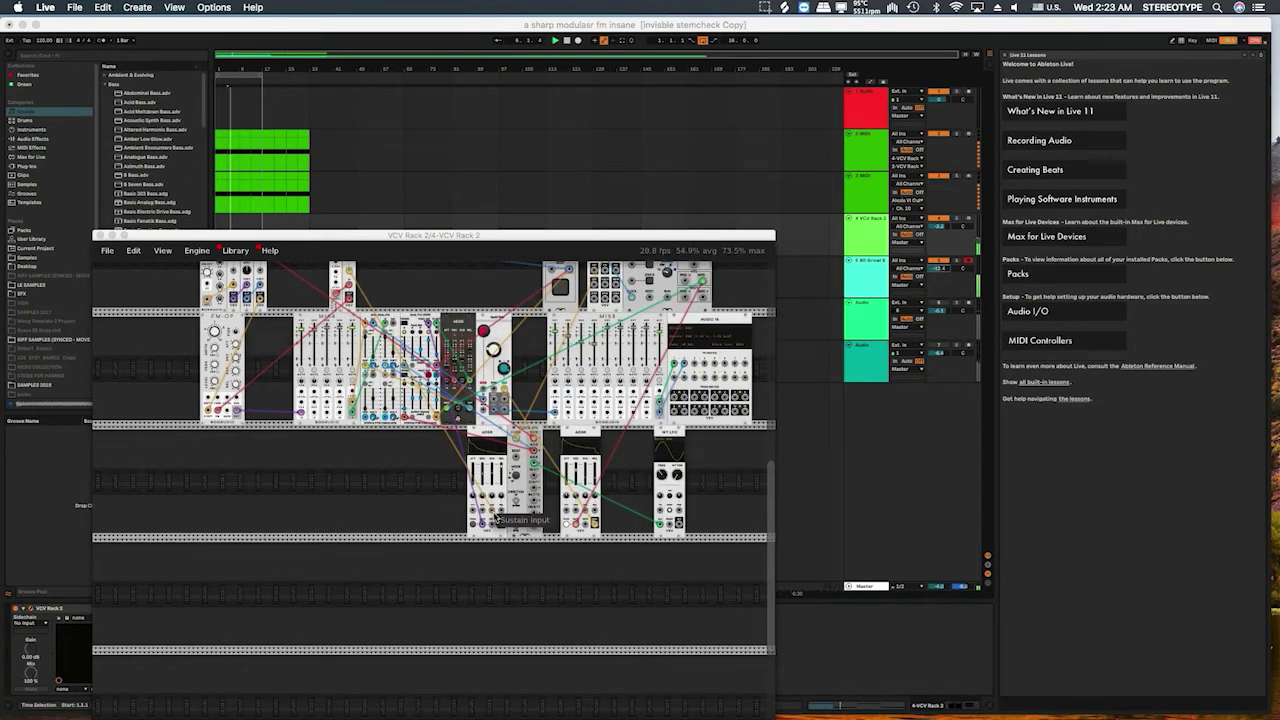
Set the first bottom-row ADSR's release to about 134 ms, and check the FM-OP's frequency modulation input.
scroll(372, 322, "up", 2)
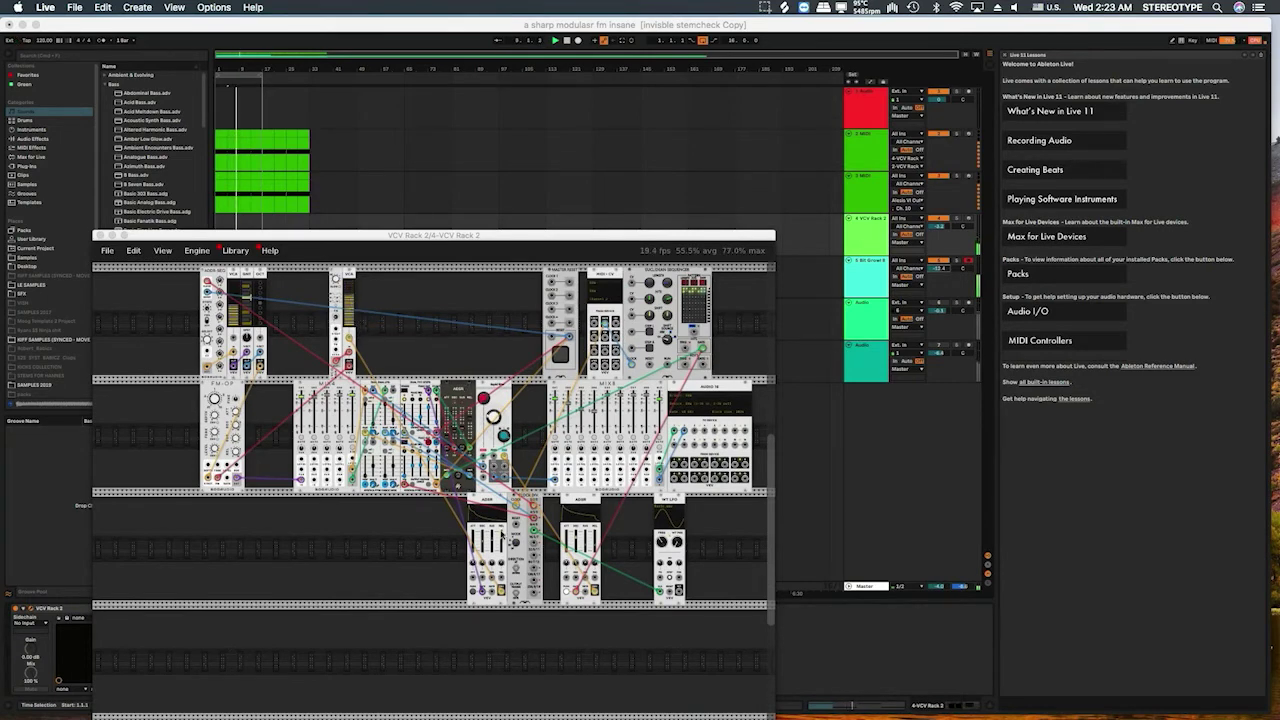
mouse_move(505, 546)
left_click_drag(503, 538, 503, 550)
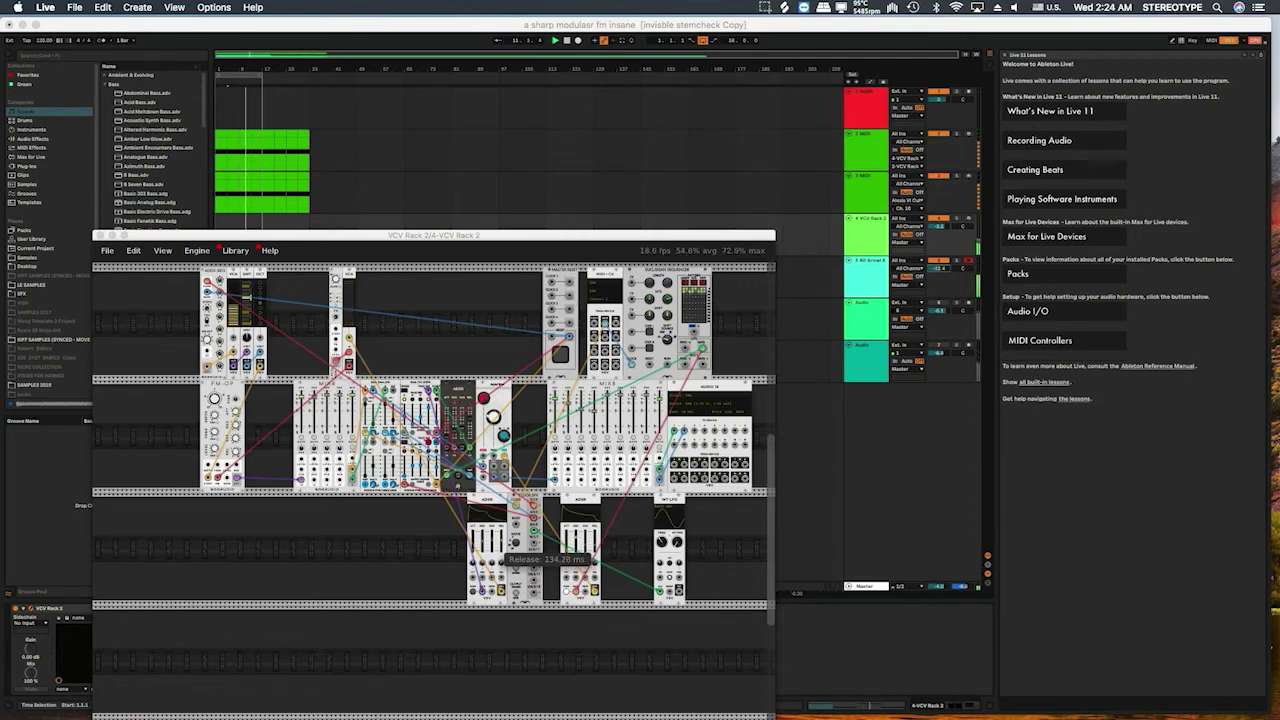
mouse_move(348, 305)
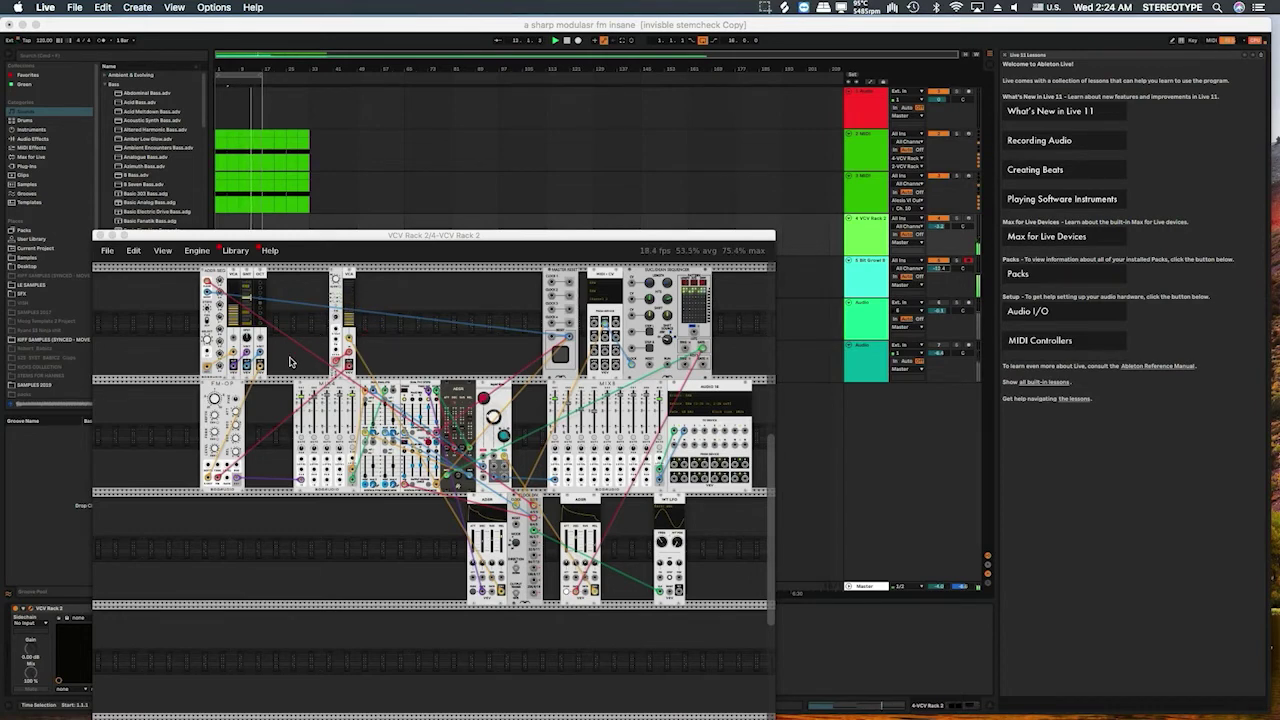
mouse_move(221, 478)
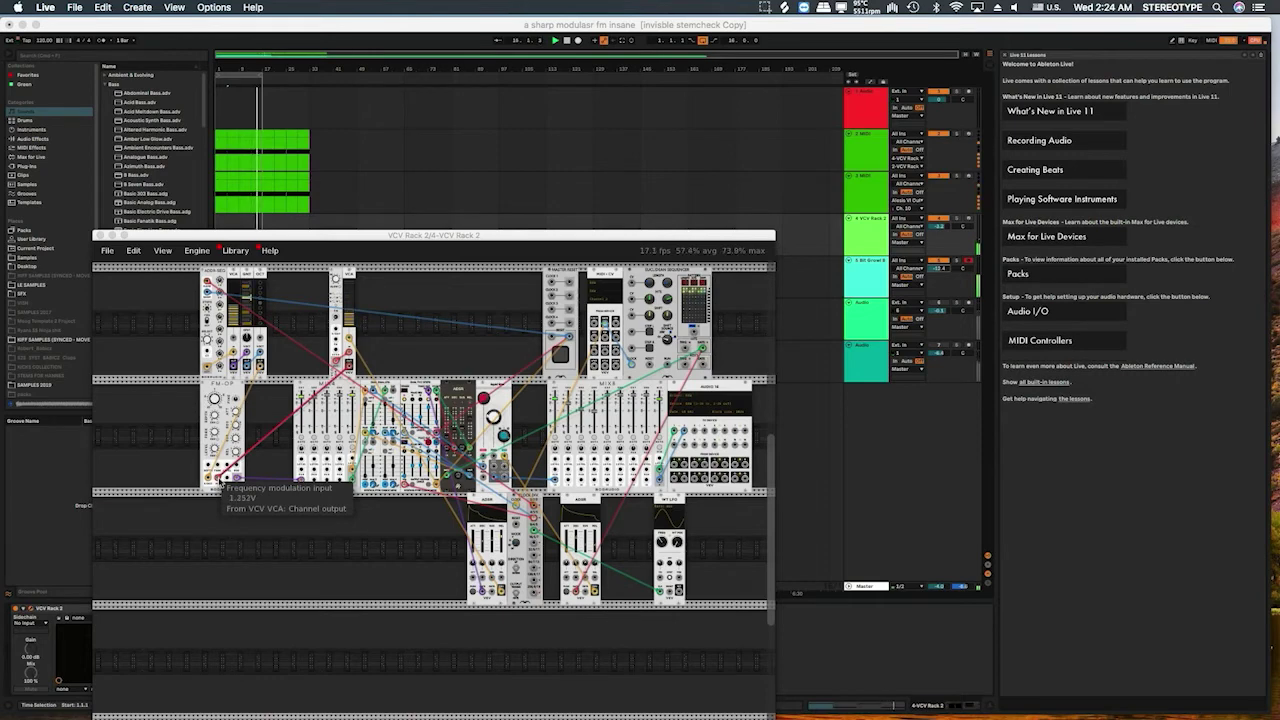
mouse_move(532, 538)
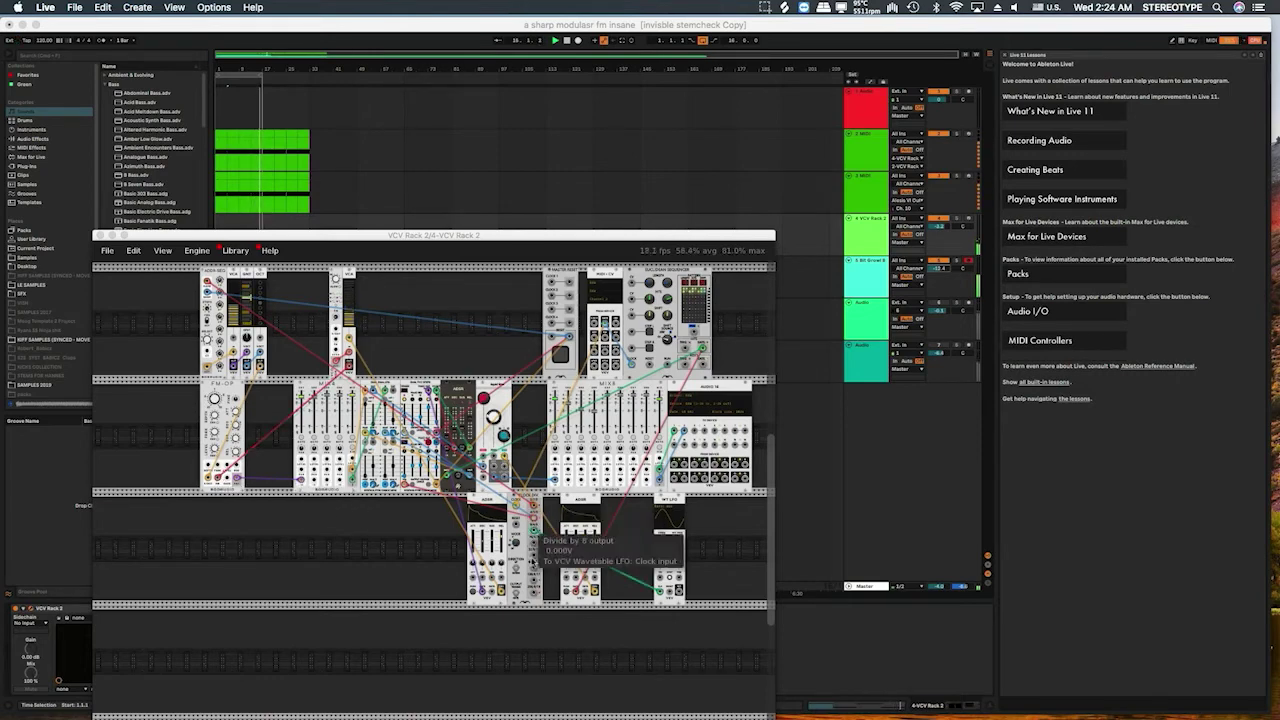
Lengthen the first bottom-row ADSR's release and adjust the frequency of the module beside the dark ADSR.
left_click_drag(499, 543, 499, 538)
left_click_drag(491, 416, 494, 420)
Adjust the level of the first top-row VCA and shorten the first bottom-row ADSR's release.
mouse_move(240, 325)
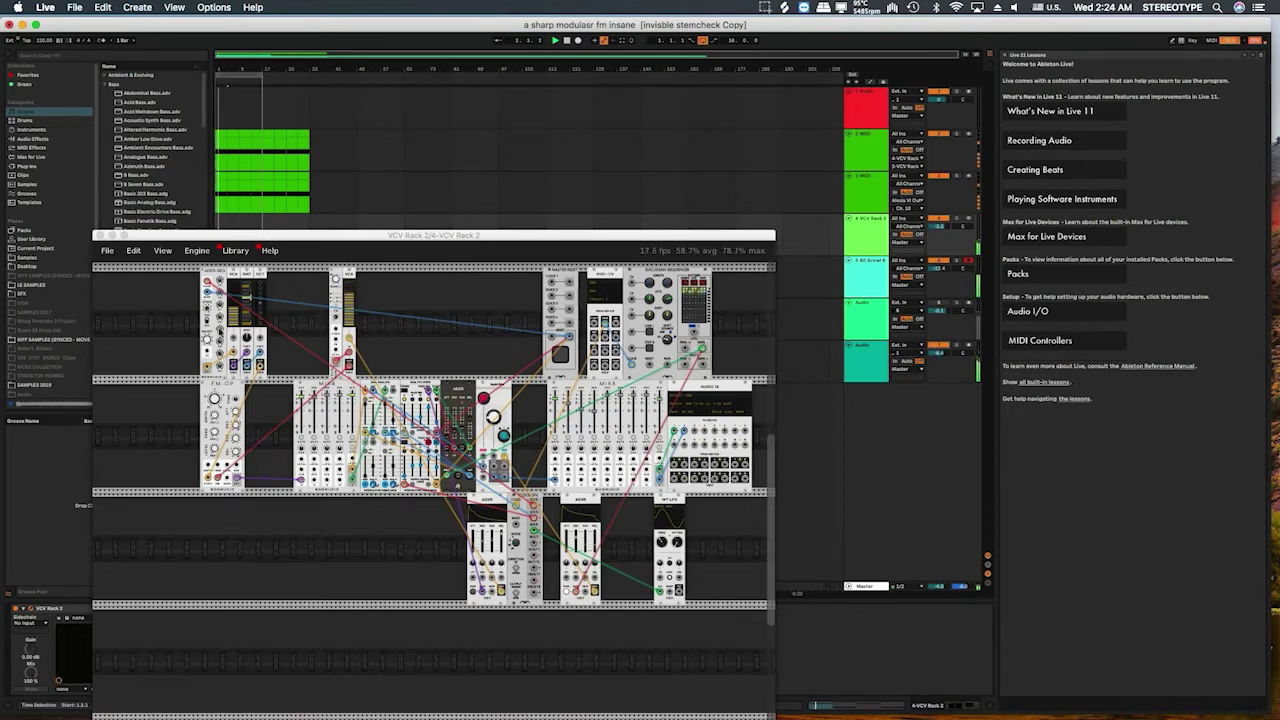
mouse_move(229, 311)
left_mouse_down()
mouse_move(248, 349)
mouse_move(248, 314)
left_mouse_up()
mouse_move(503, 541)
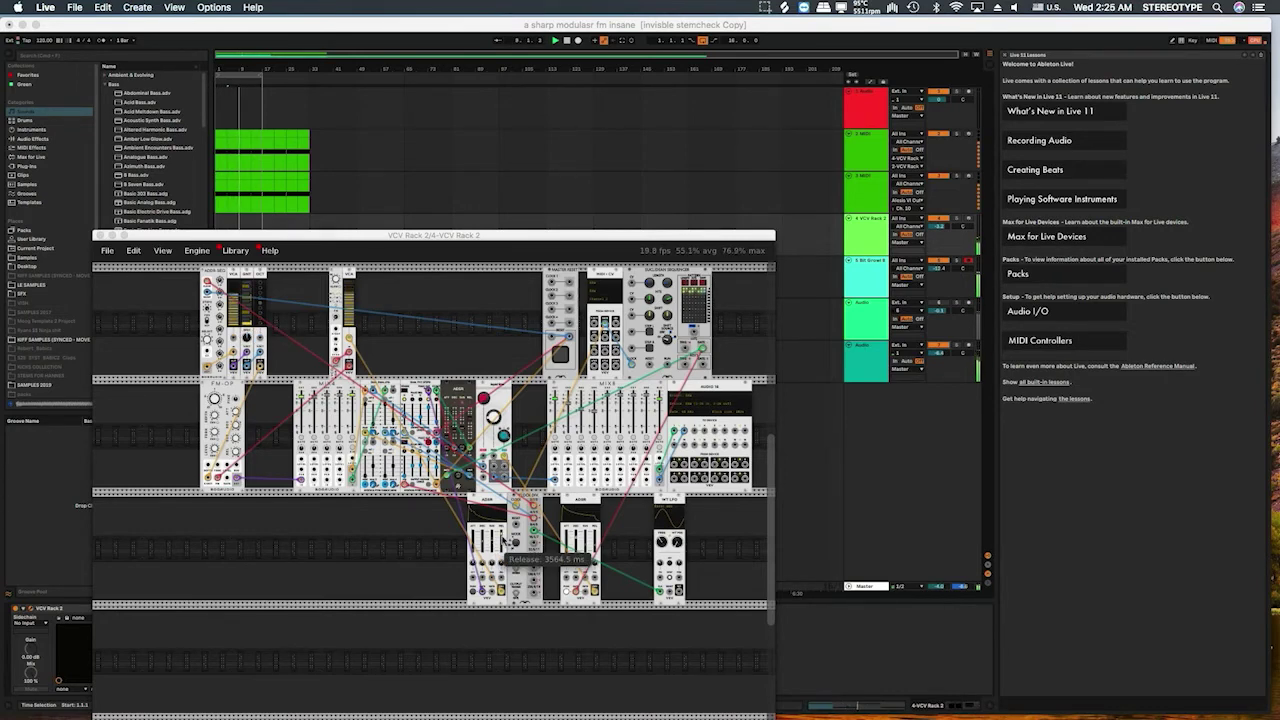
left_click_drag(503, 541, 503, 547)
Set the output mixer's channel 1 level to about 0.6 dB and bring the first bottom-row ADSR's release further down.
mouse_move(262, 313)
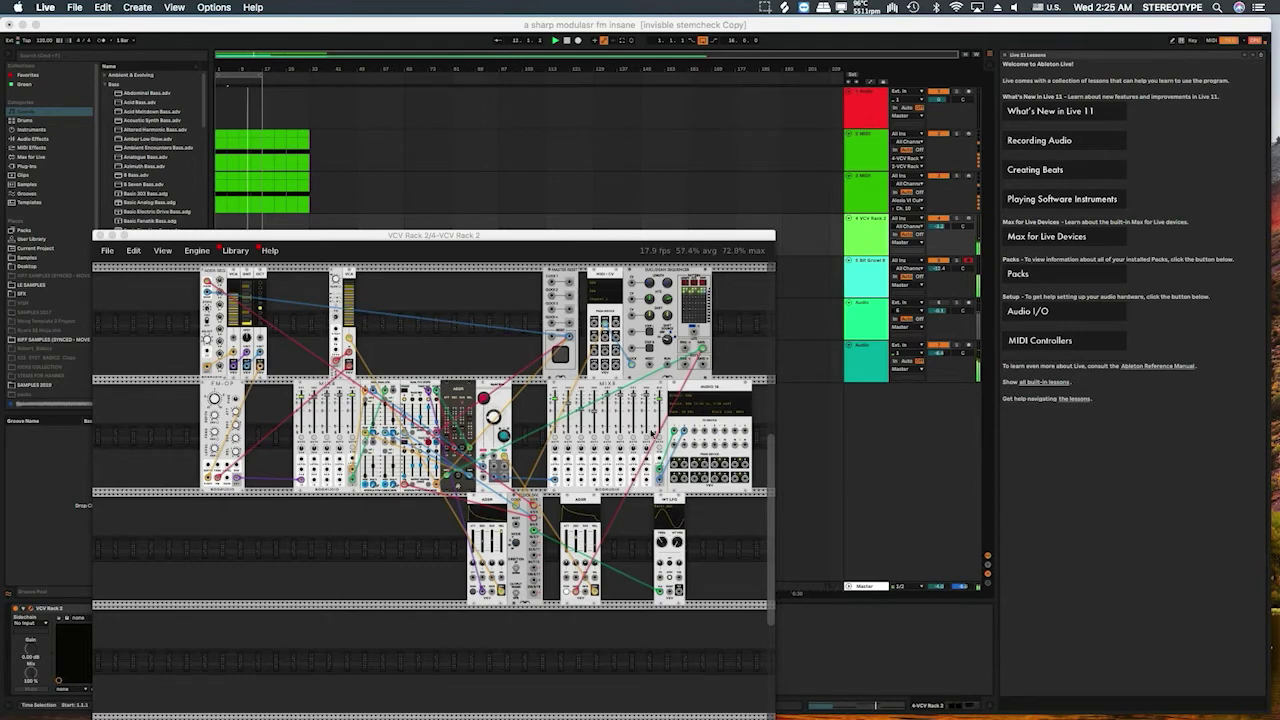
left_click_drag(555, 400, 560, 410)
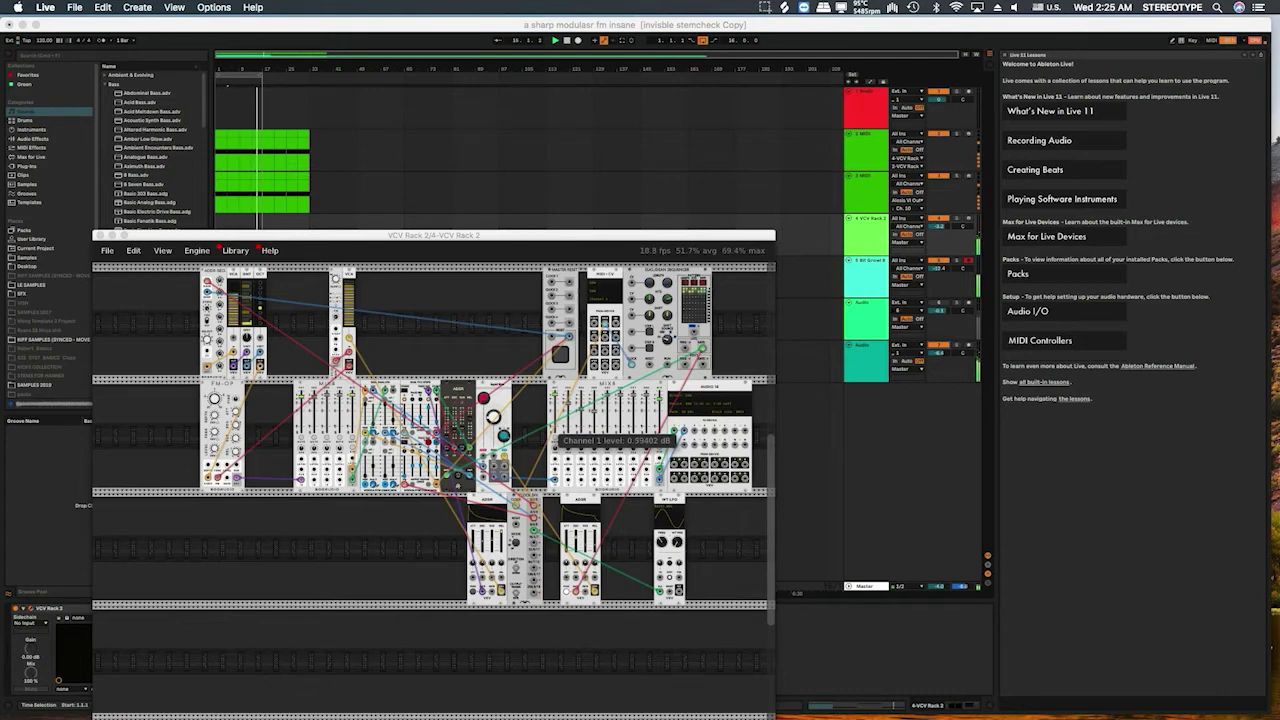
left_click_drag(506, 545, 506, 579)
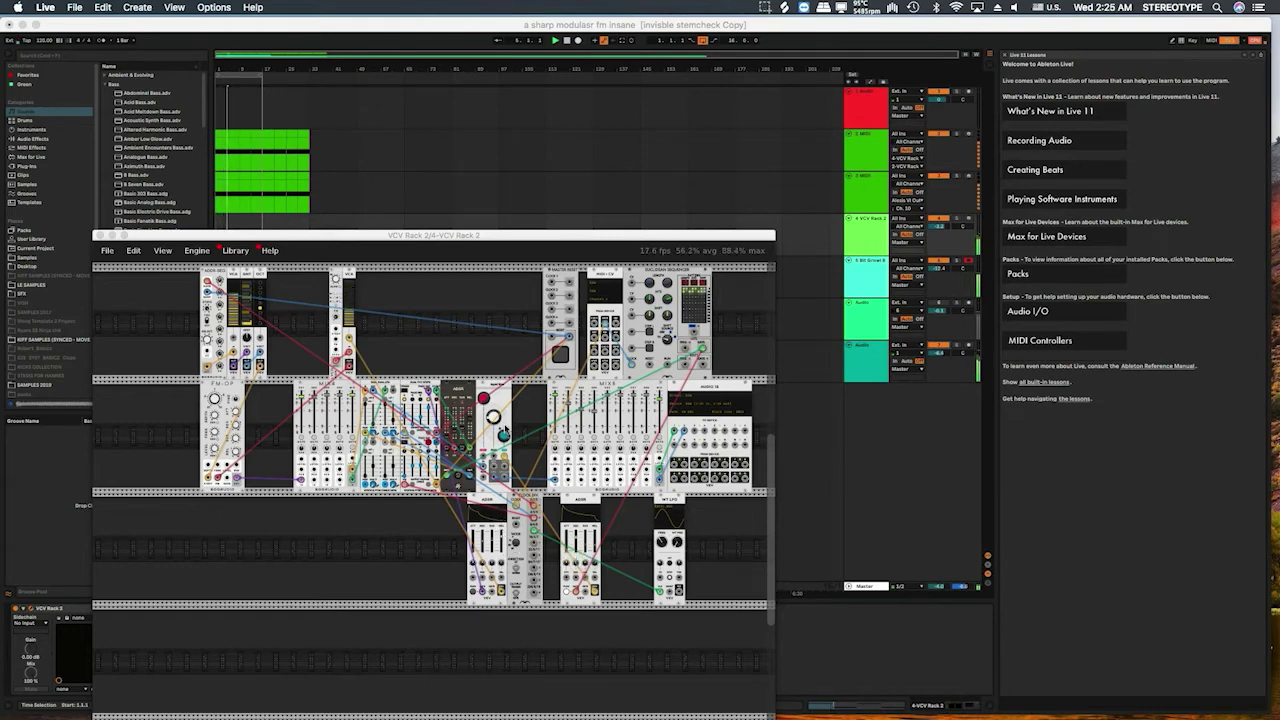
Lower the first top-row VCA's level, and unplug and repatch the cable at the FM-OP's frequency modulation input.
mouse_move(503, 434)
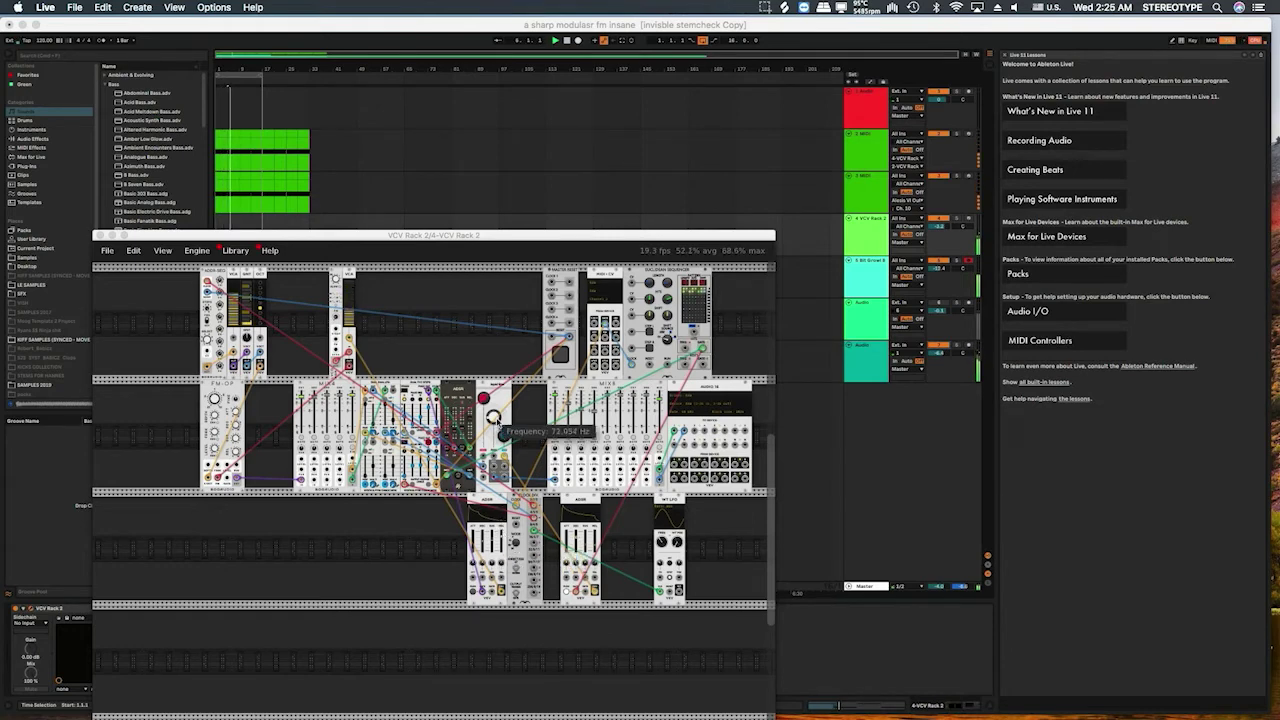
mouse_move(238, 302)
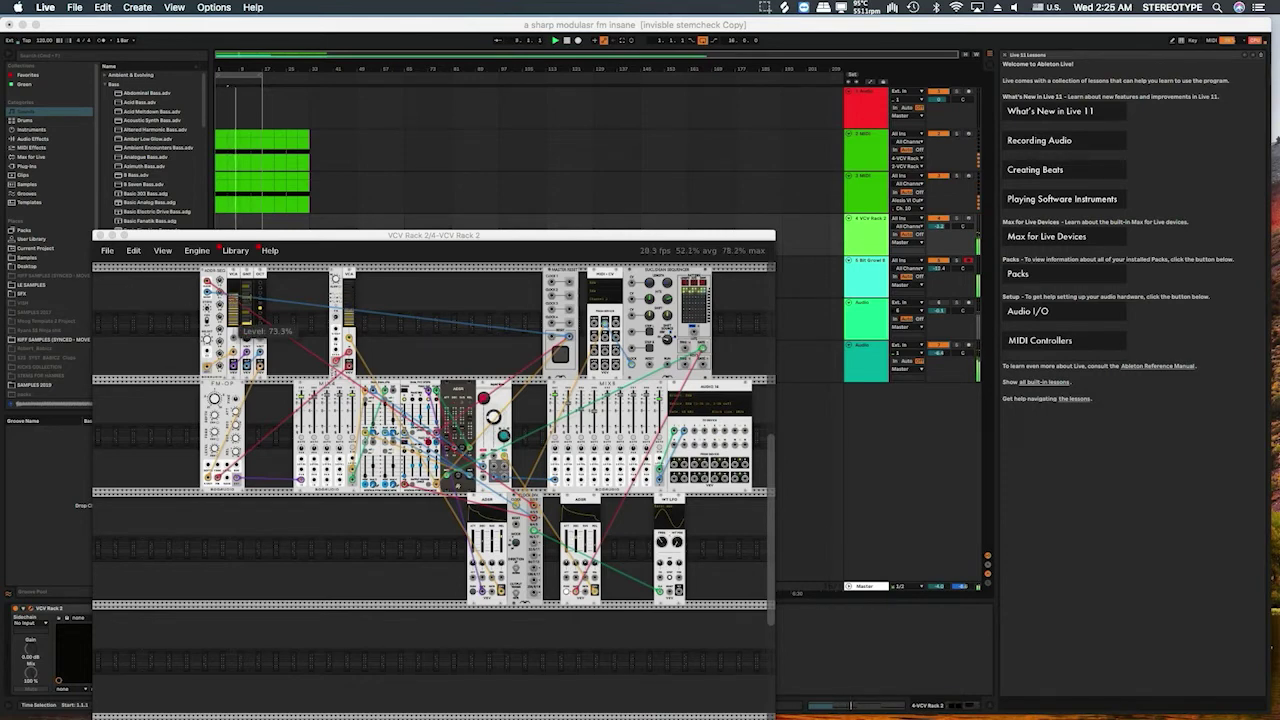
left_click_drag(240, 302, 240, 306)
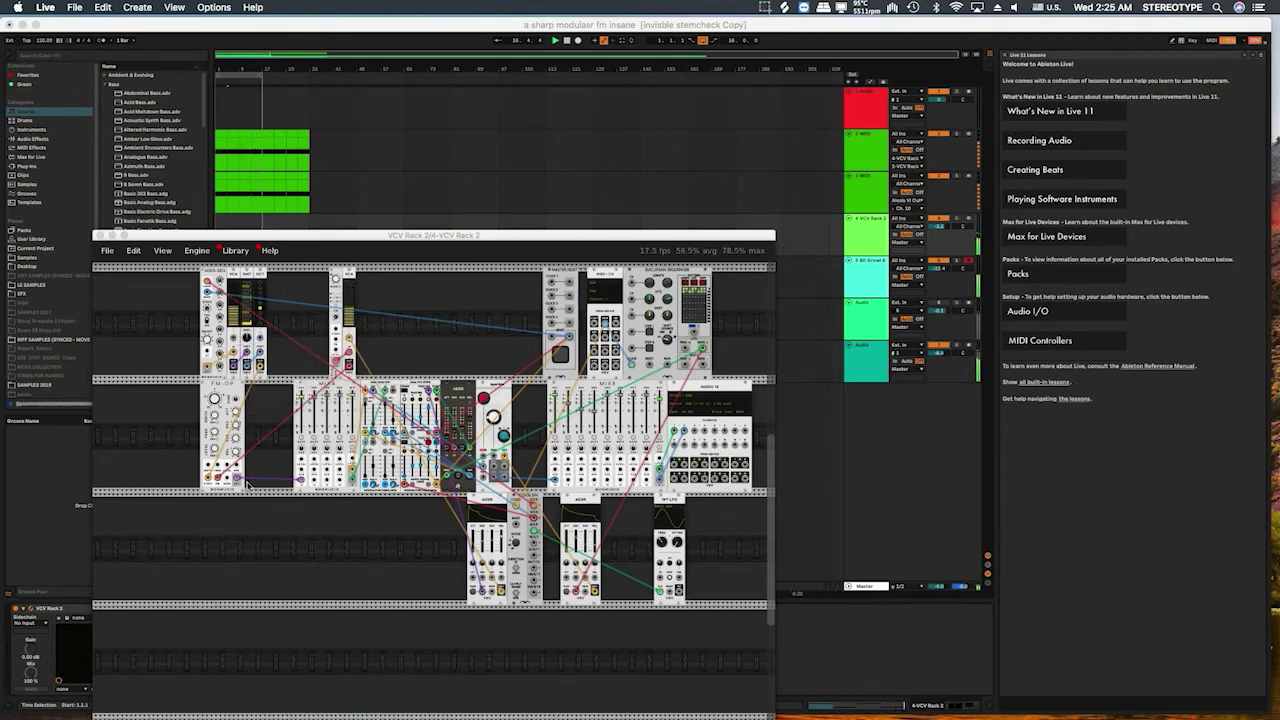
left_click_drag(217, 477, 252, 461)
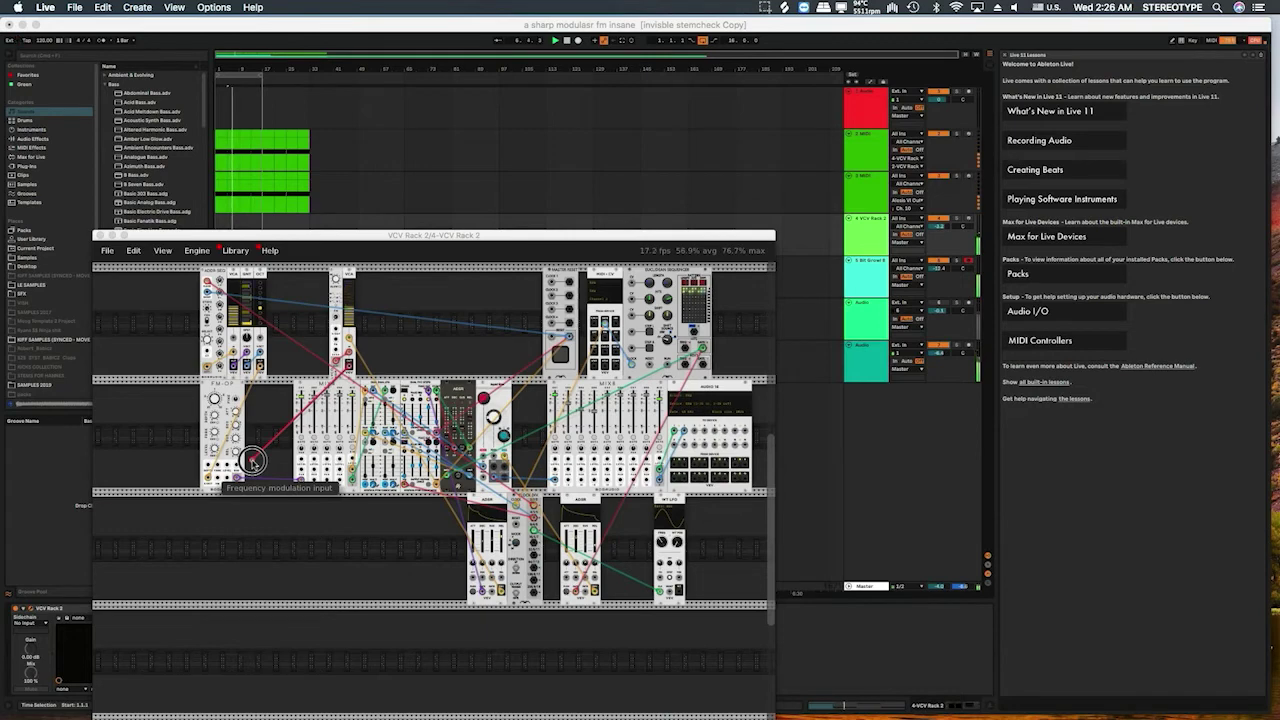
left_click_drag(252, 460, 219, 477)
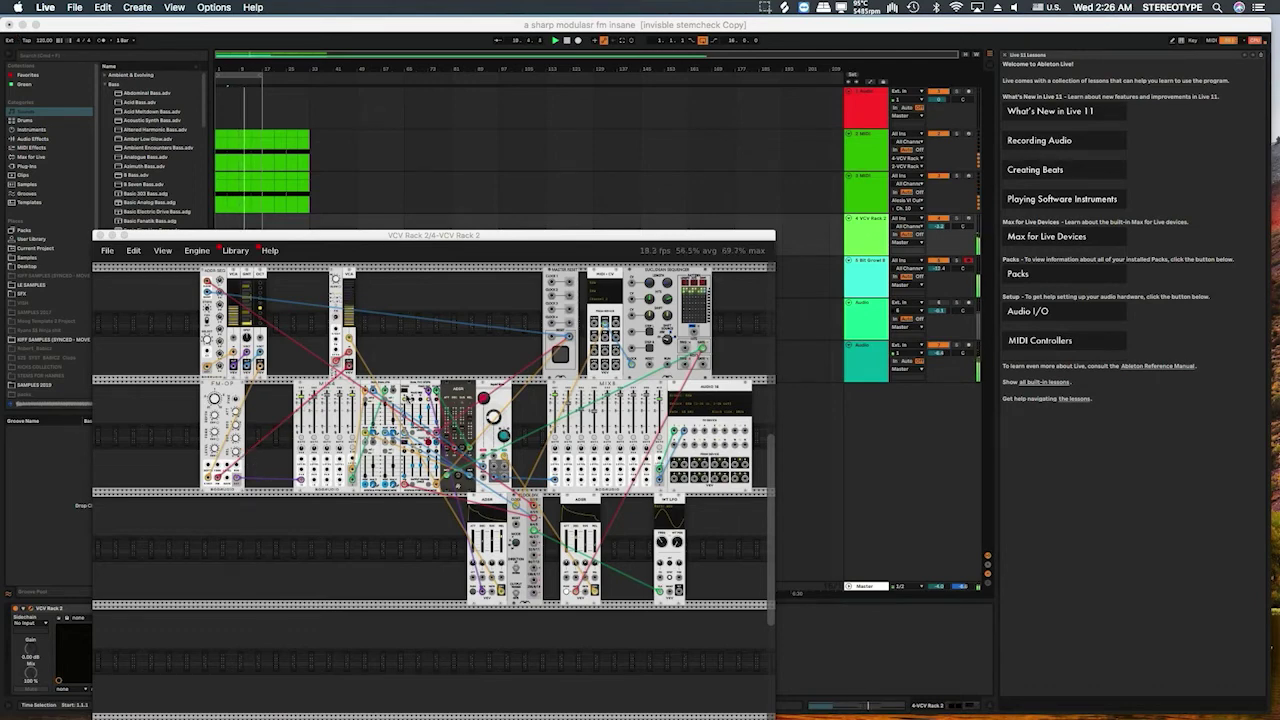
Raise the LVCO's frequency slightly to change the modulation sent through its VCA into the FM-OP.
scroll(519, 420, "down", 2)
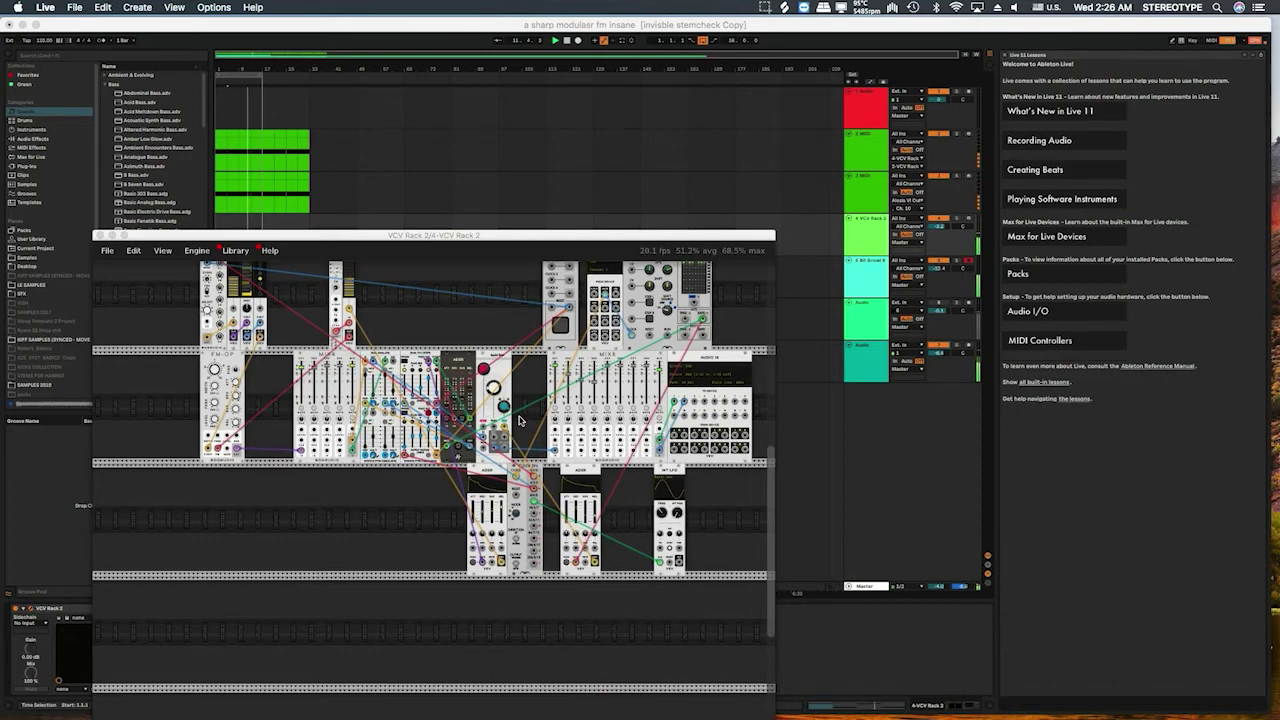
scroll(538, 424, "up", 5)
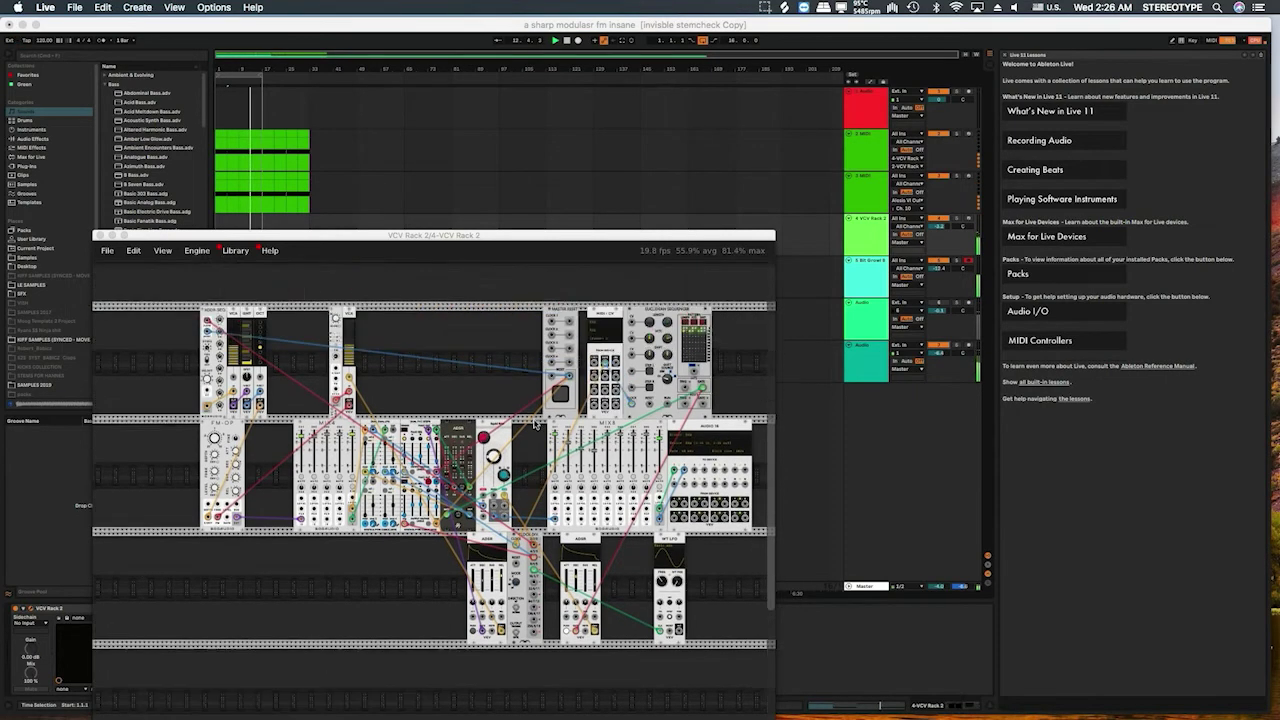
scroll(536, 424, "up", 6)
mouse_move(337, 407)
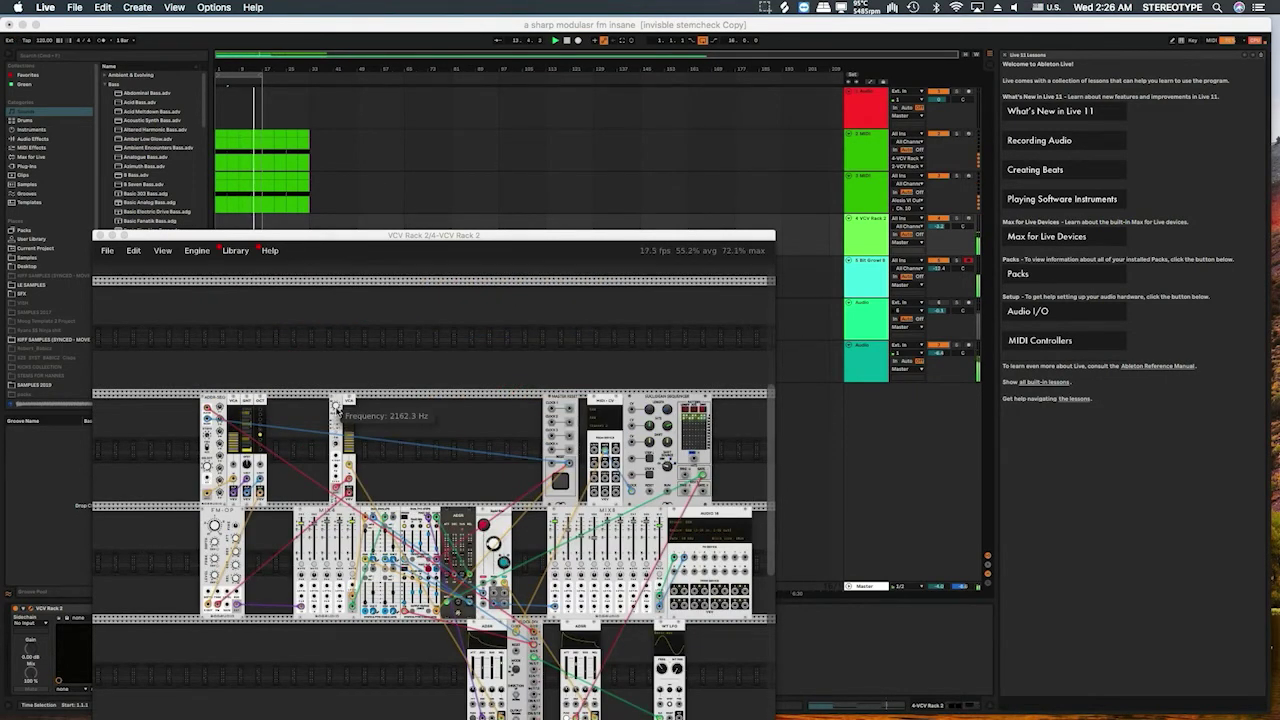
left_click_drag(337, 407, 338, 402)
Readjust the frequency of the module beside the dark ADSR while the patch plays.
scroll(501, 459, "down", 2)
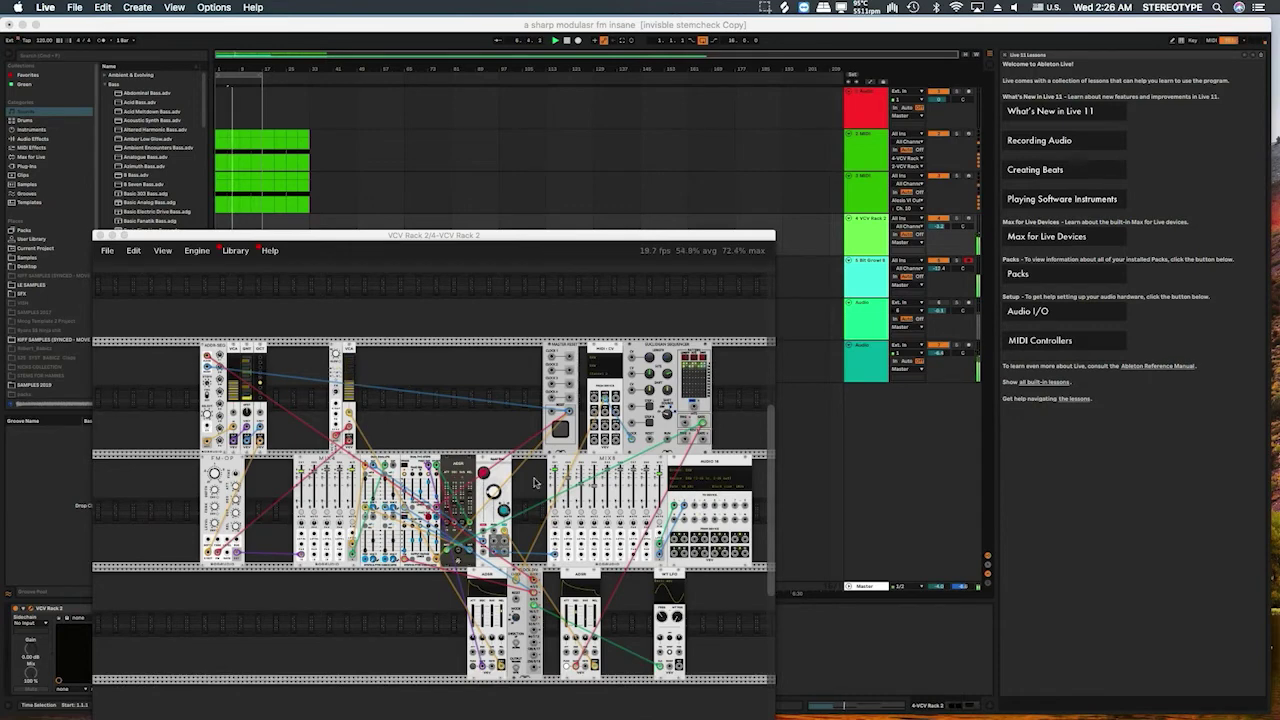
mouse_move(497, 496)
left_click_drag(500, 505, 500, 505)
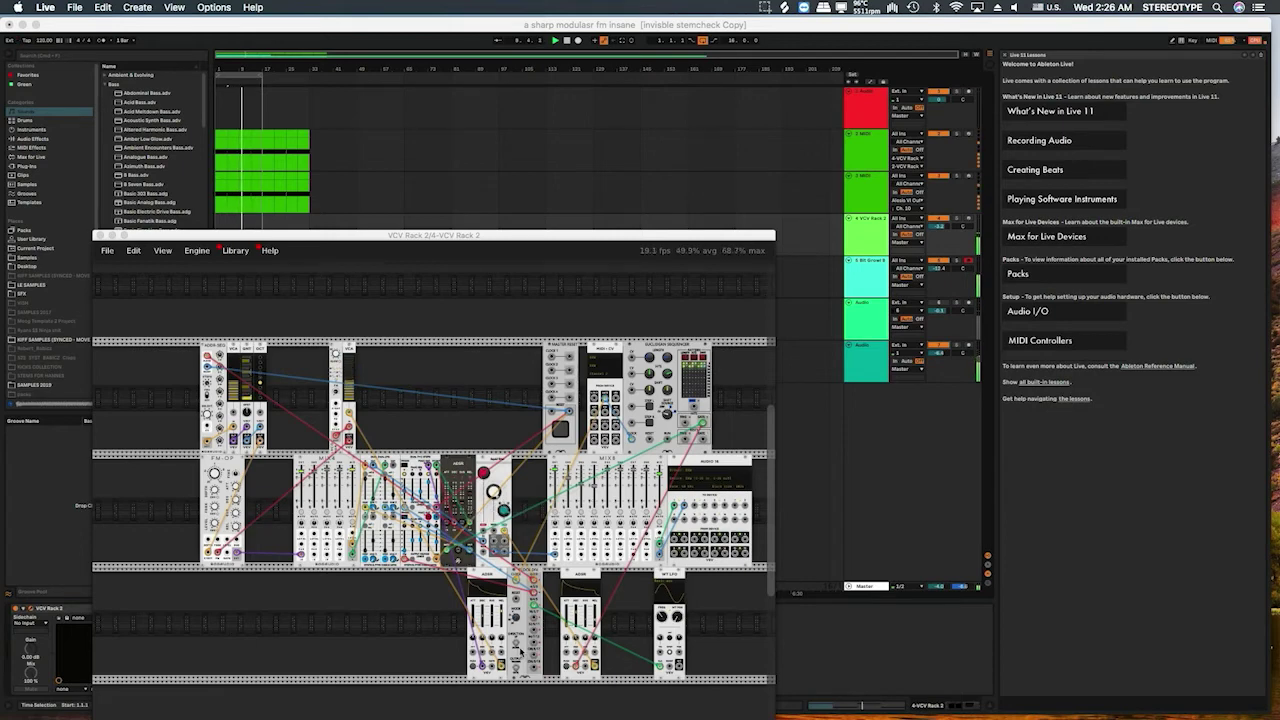
Lower the first top-row VCA's level and set the first bottom-row ADSR's release to about 23 ms.
mouse_move(503, 617)
left_click_drag(506, 616, 506, 616)
mouse_move(234, 388)
left_mouse_down()
mouse_move(260, 393)
mouse_move(233, 392)
left_mouse_up()
left_click_drag(499, 617, 499, 617)
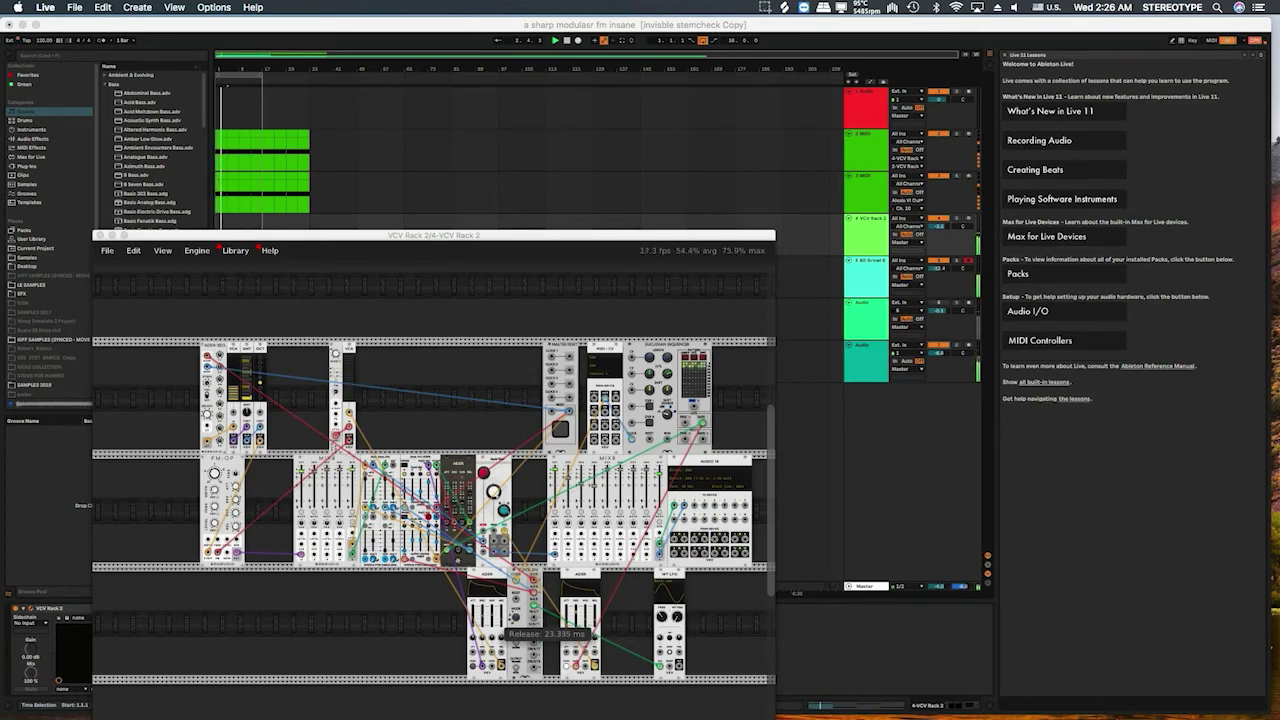
Lengthen the first bottom-row ADSR's release and raise the first top-row VCA's level.
left_click_drag(499, 617, 513, 603)
mouse_move(240, 396)
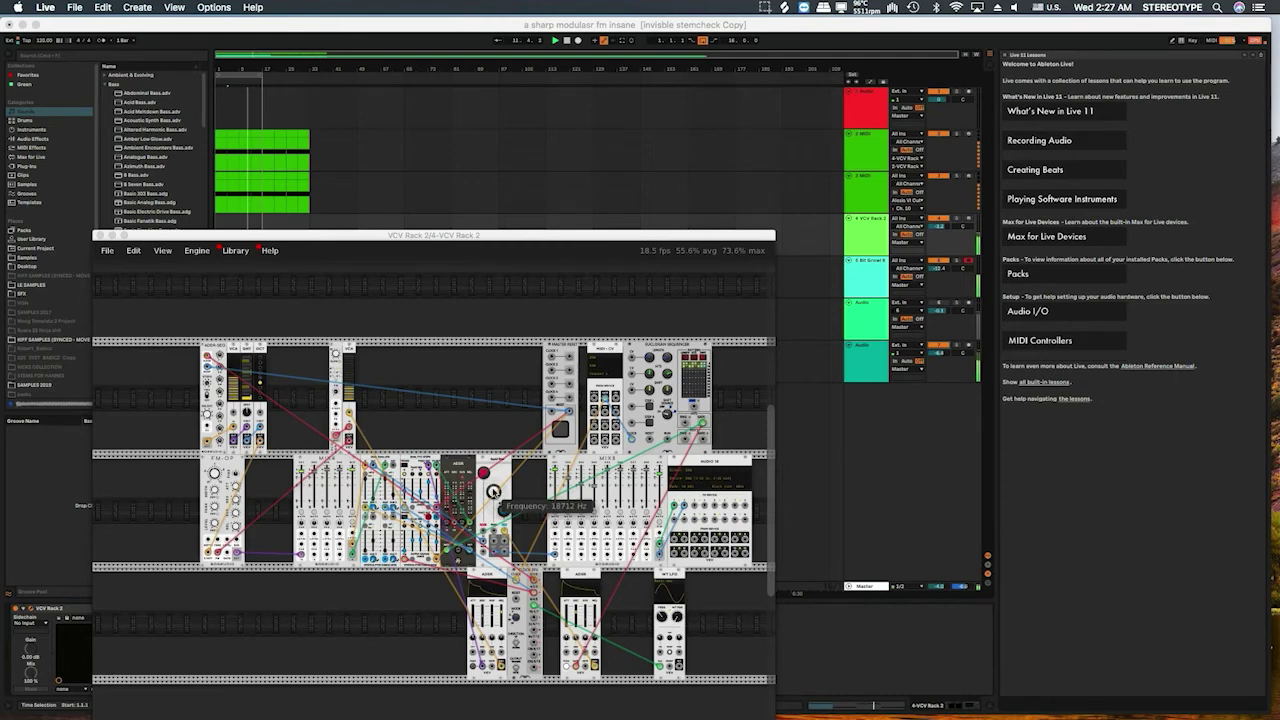
mouse_move(502, 624)
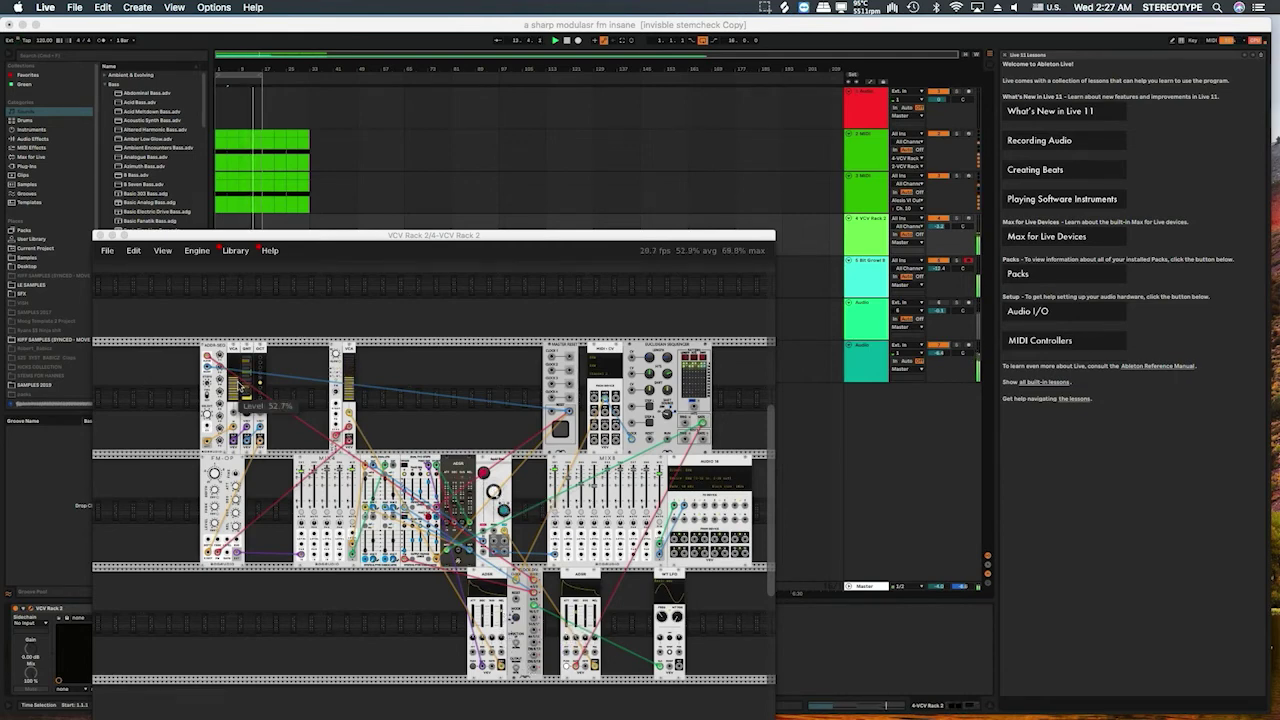
mouse_move(233, 389)
left_mouse_down()
mouse_move(240, 371)
mouse_move(240, 386)
left_mouse_up()
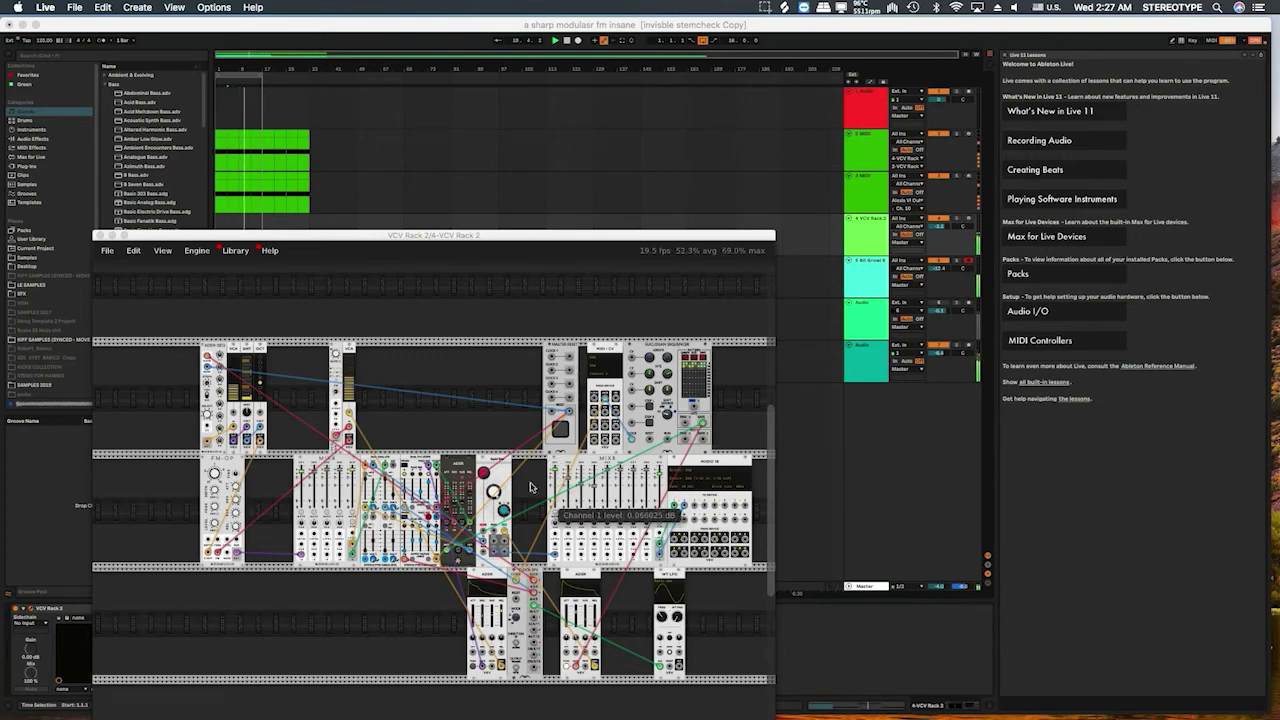
Lower the output mixer's channel 1 level to about -2.6 dB, mute audio track 7 in Live, and fine-tune that channel level.
scroll(425, 484, "down", 3)
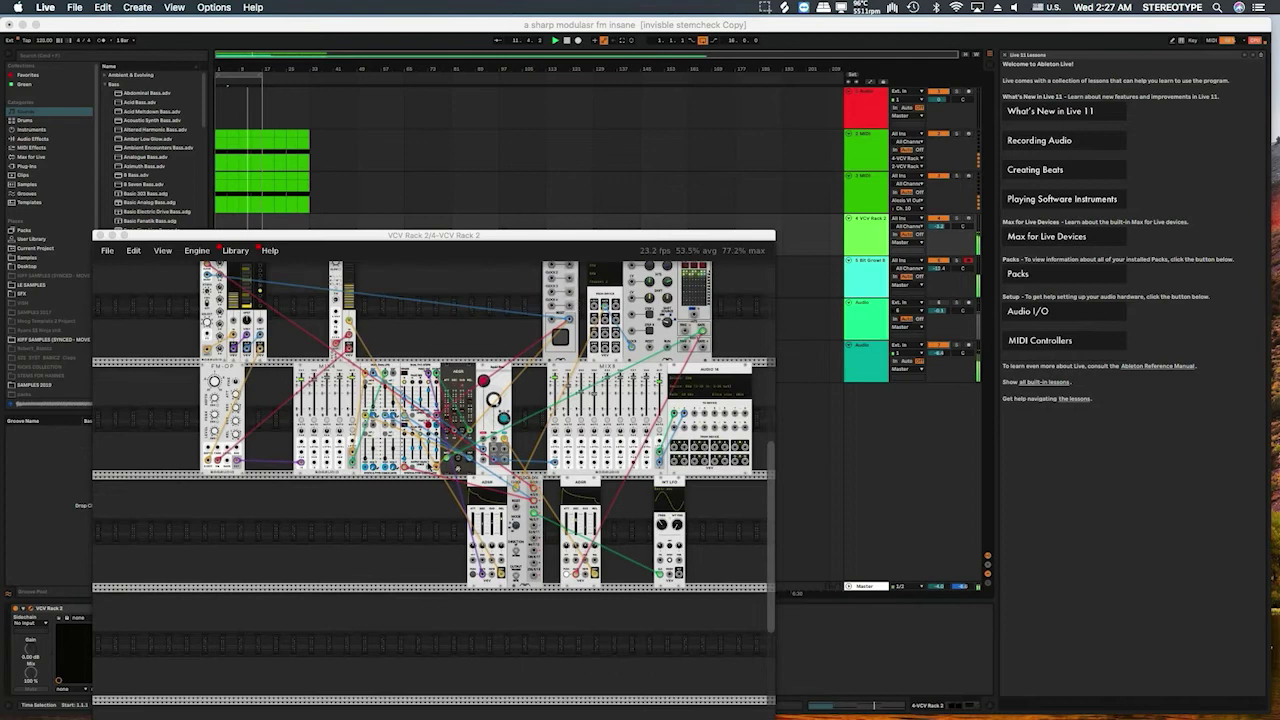
left_click_drag(554, 381, 554, 387)
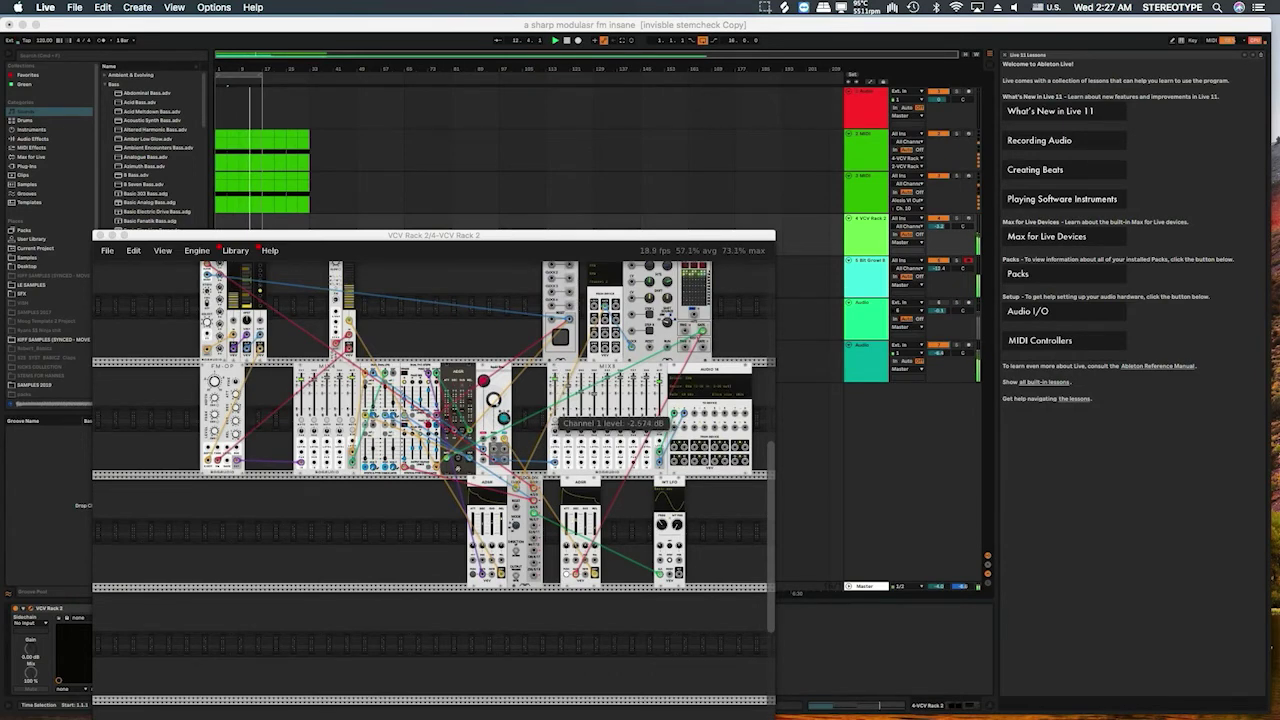
left_click(944, 346)
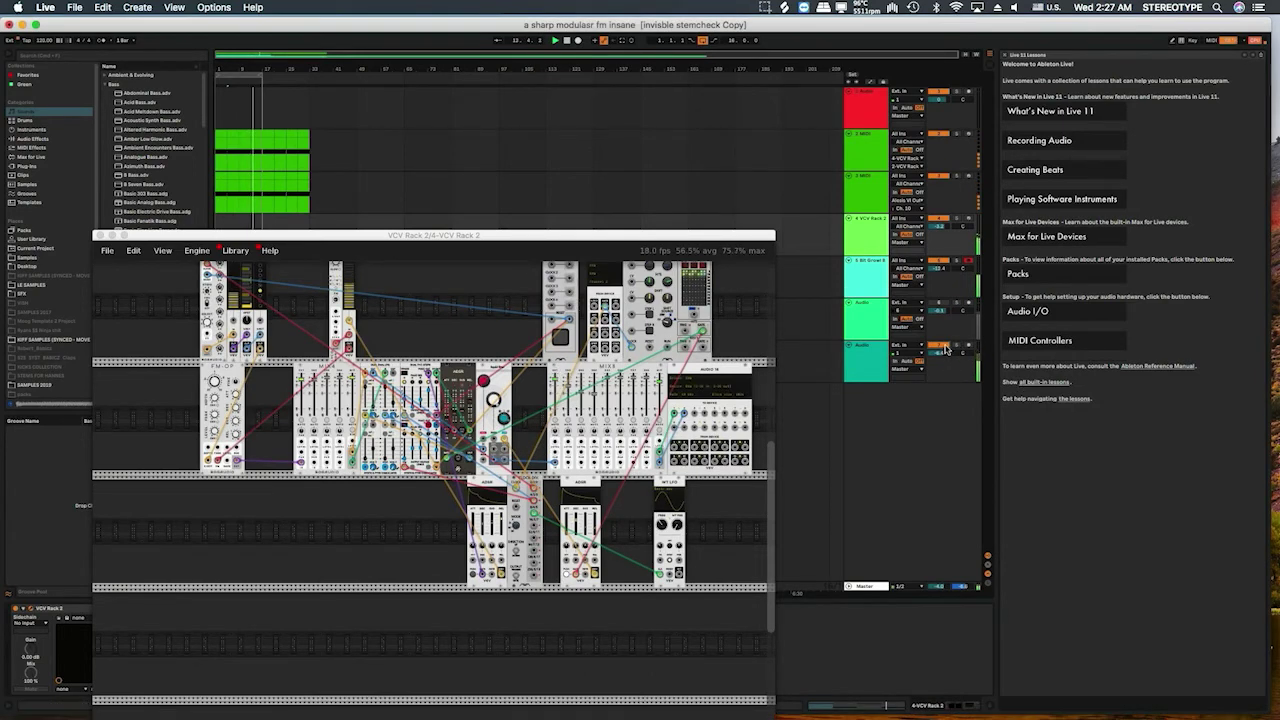
left_click_drag(556, 379, 557, 381)
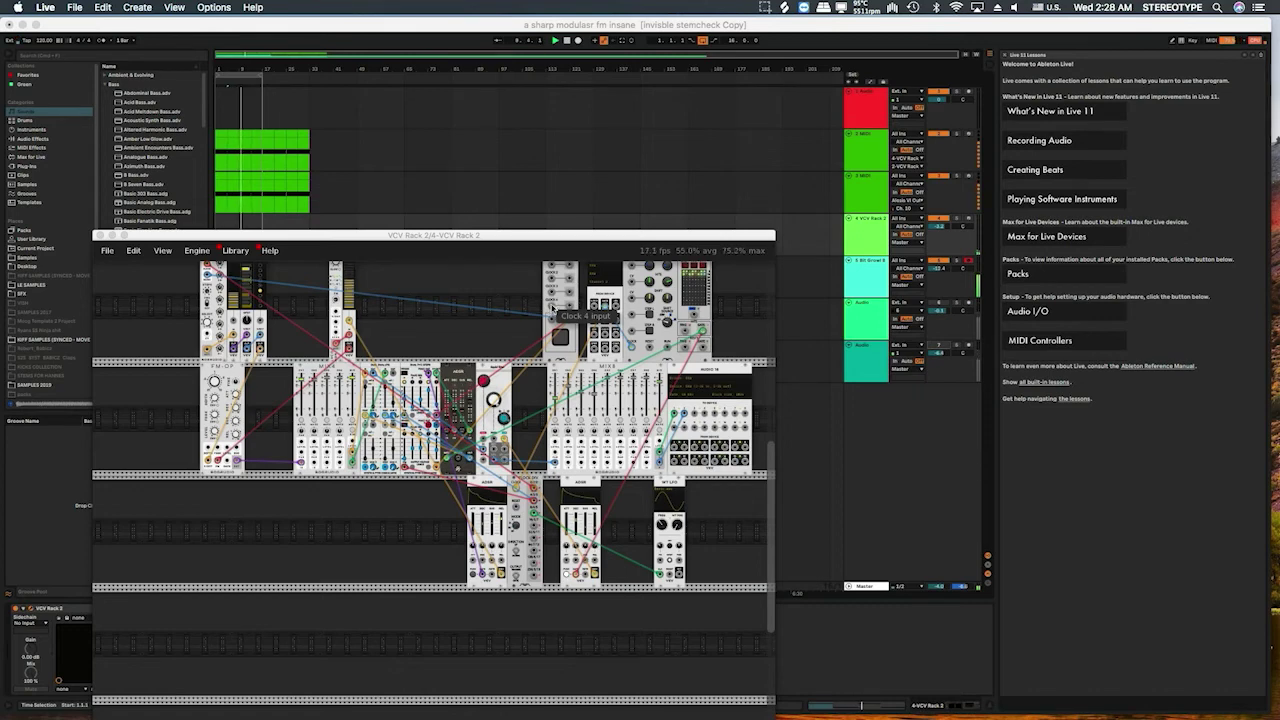
Mute track 5 in Live and raise the output mixer's channel 1 level.
left_click(939, 261)
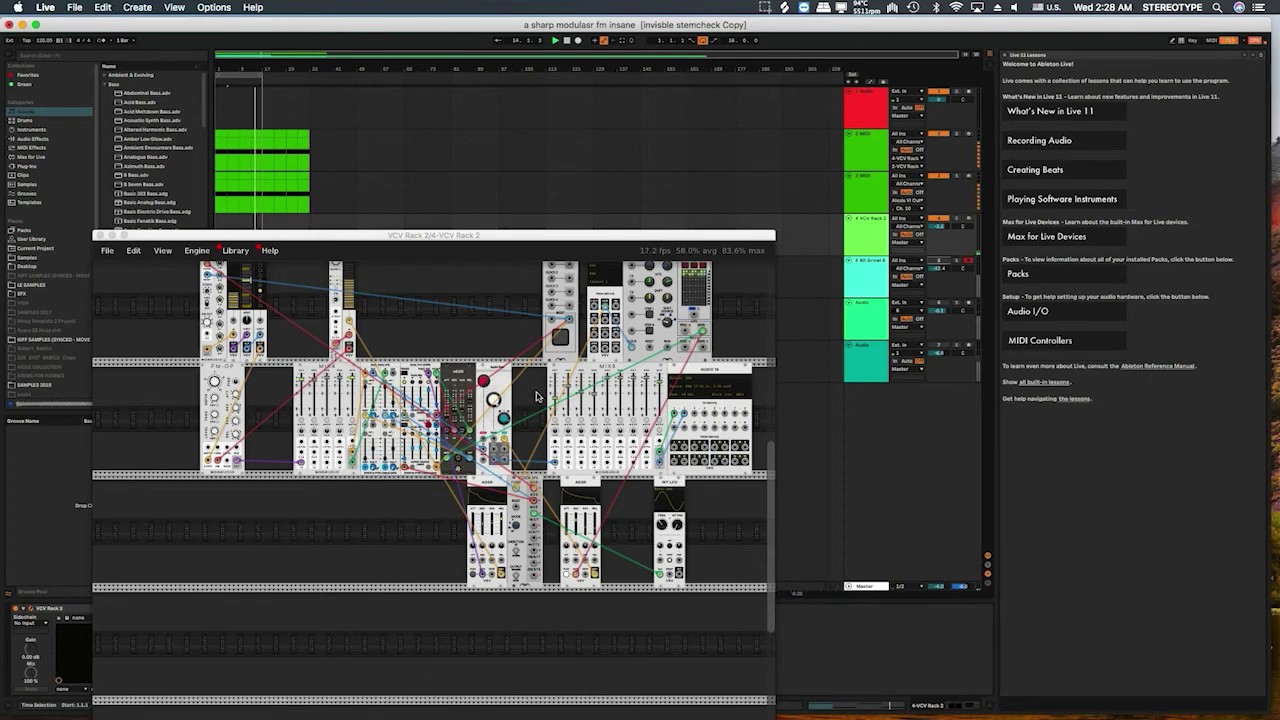
mouse_move(556, 400)
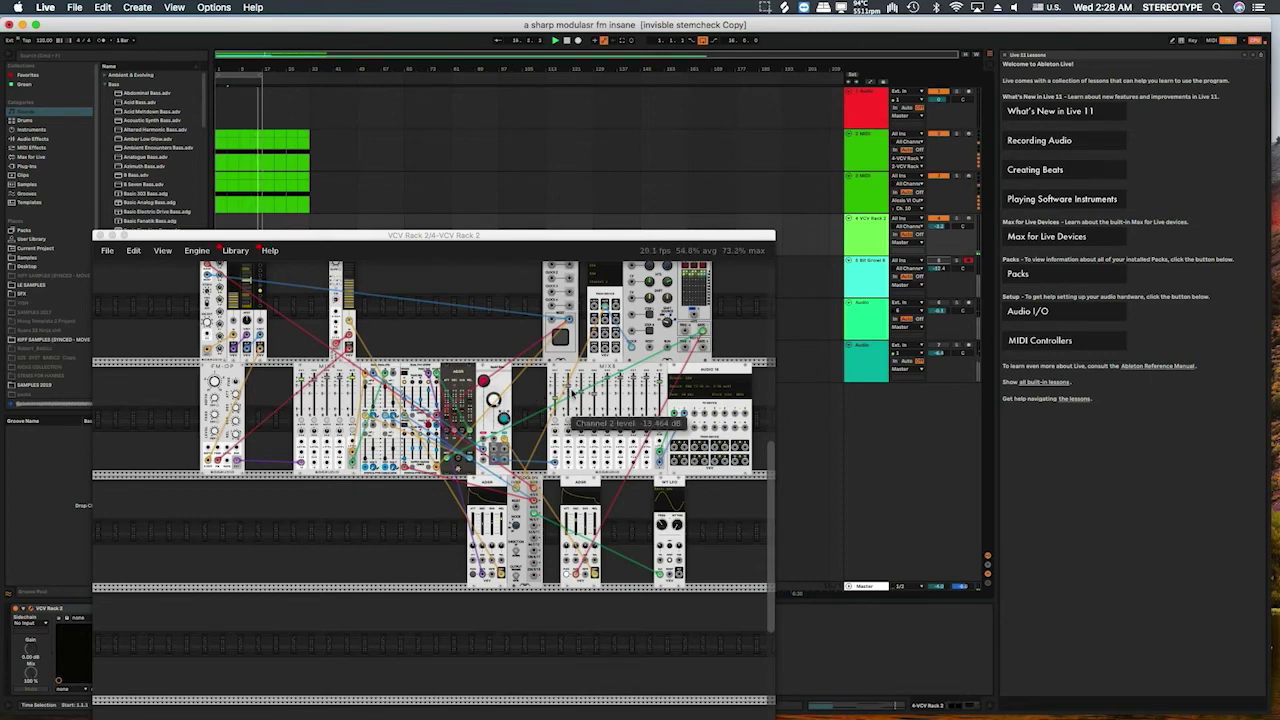
left_click_drag(556, 400, 556, 387)
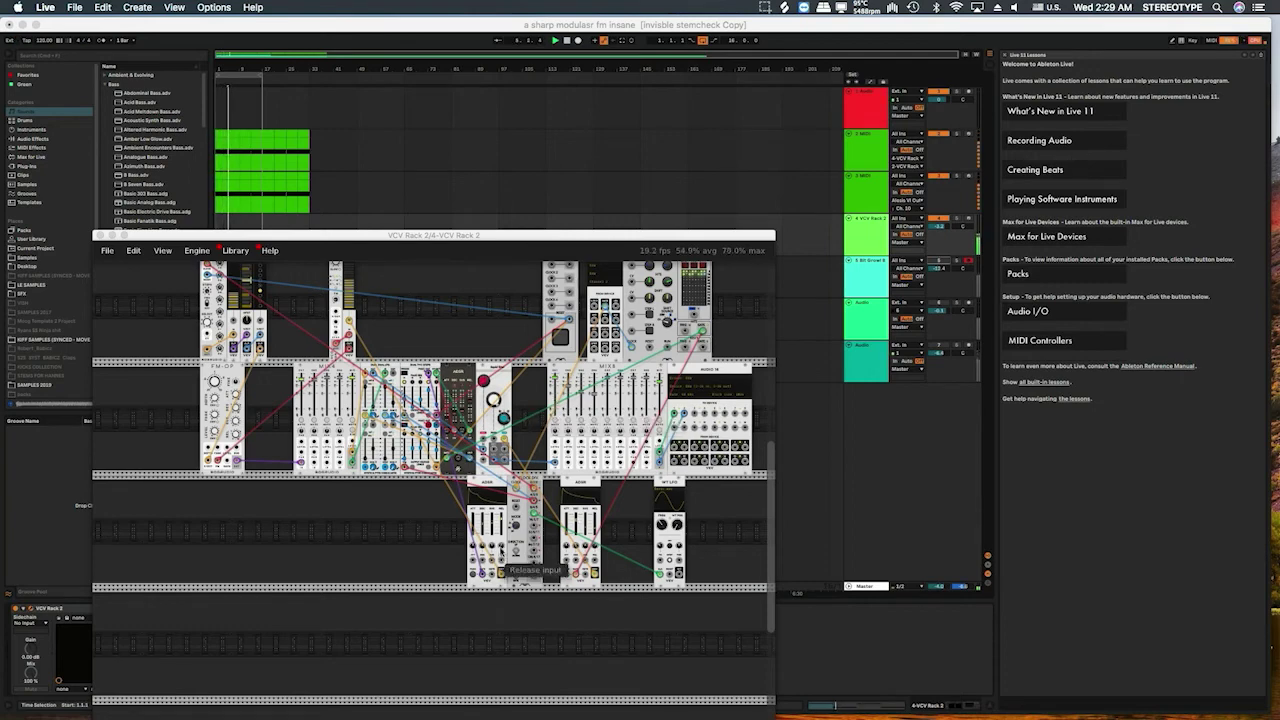
Sweep the first bottom-row ADSR's release from about 42 ms down to 1 ms, up to about 260 ms and higher.
left_click_drag(503, 520, 503, 532)
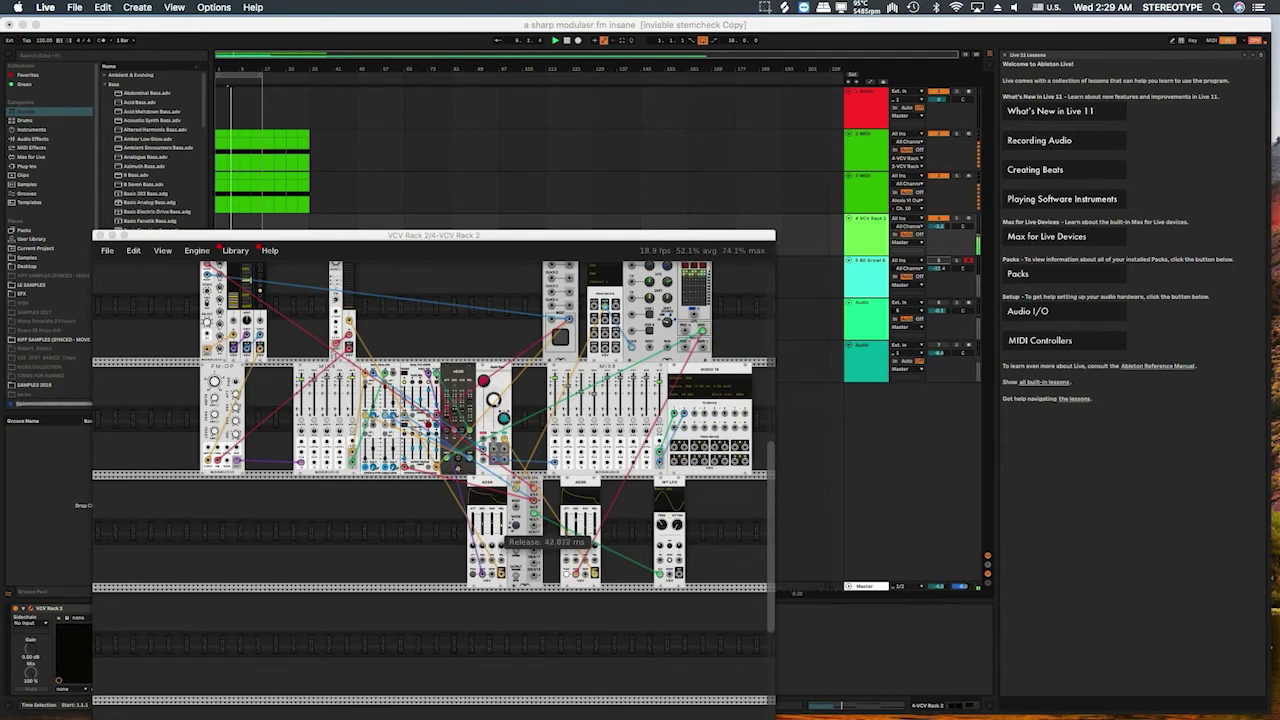
left_click_drag(503, 534, 503, 538)
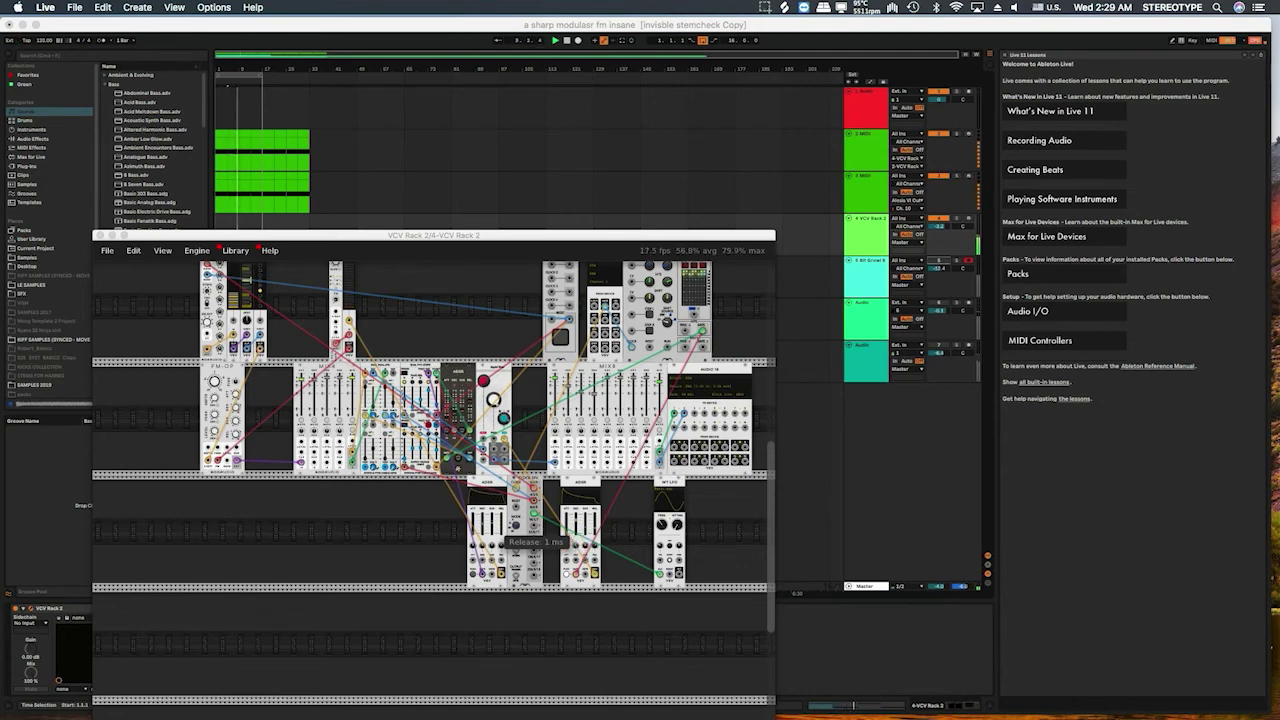
left_click_drag(503, 538, 503, 532)
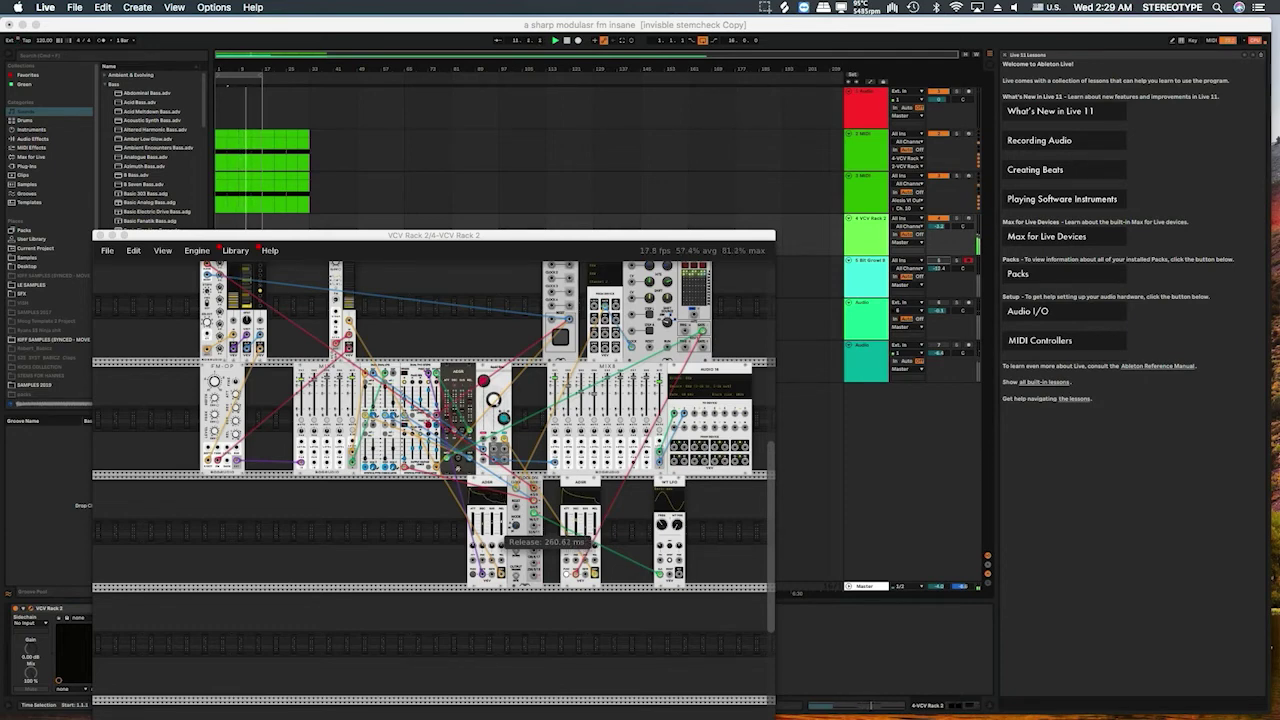
left_click_drag(503, 530, 503, 524)
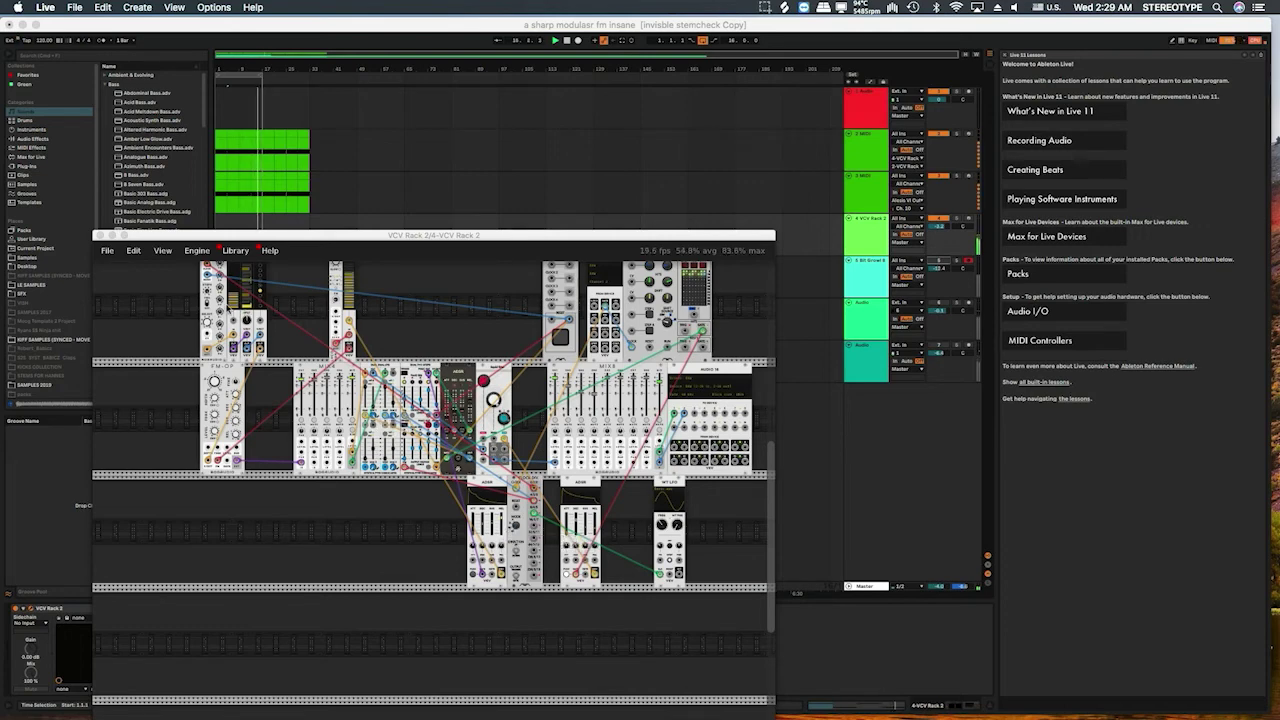
Unmute track 5 in Live and adjust the first top-row VCA's level to about 42.6%.
mouse_move(233, 304)
left_click_drag(245, 300, 245, 285)
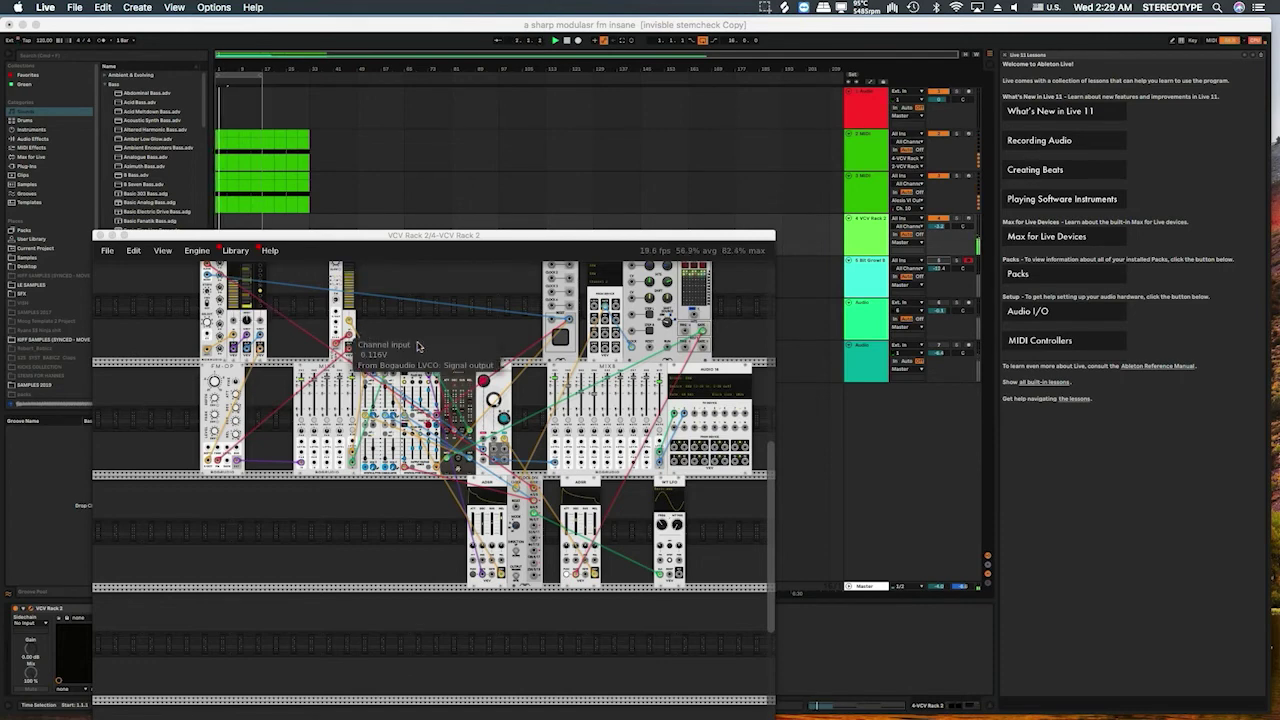
left_click(938, 262)
left_click(938, 261)
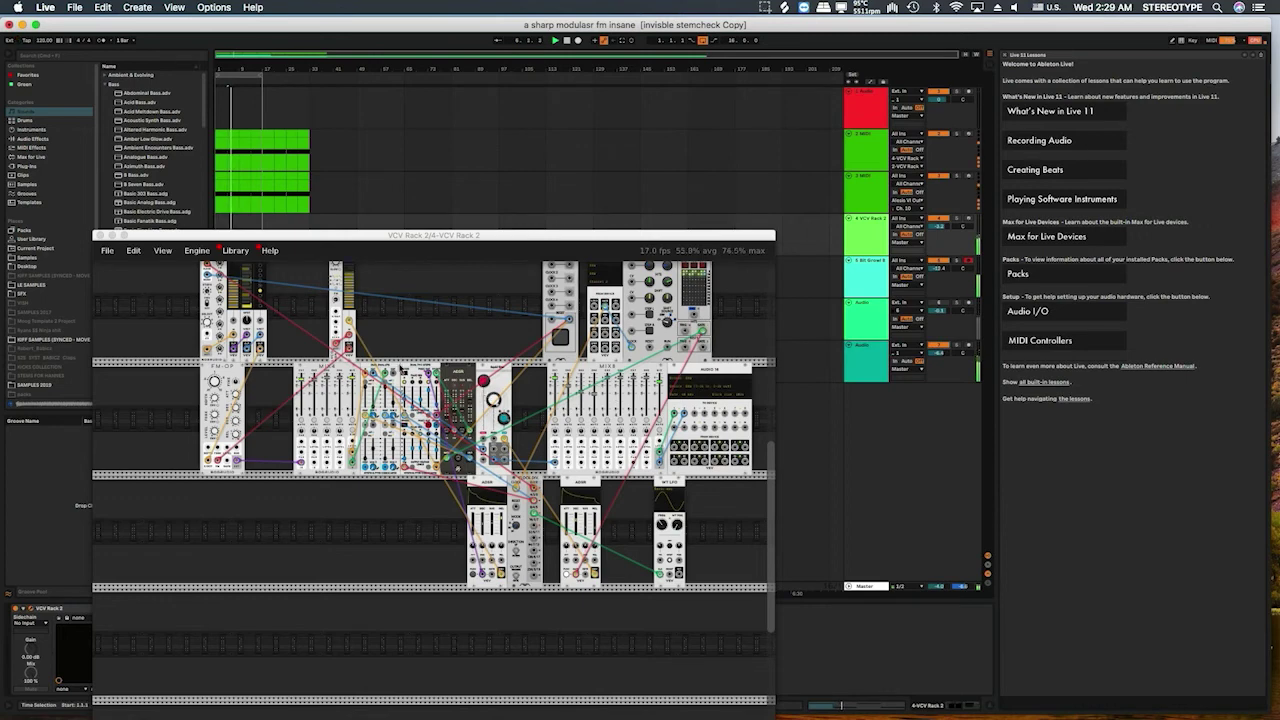
left_click_drag(236, 294, 238, 310)
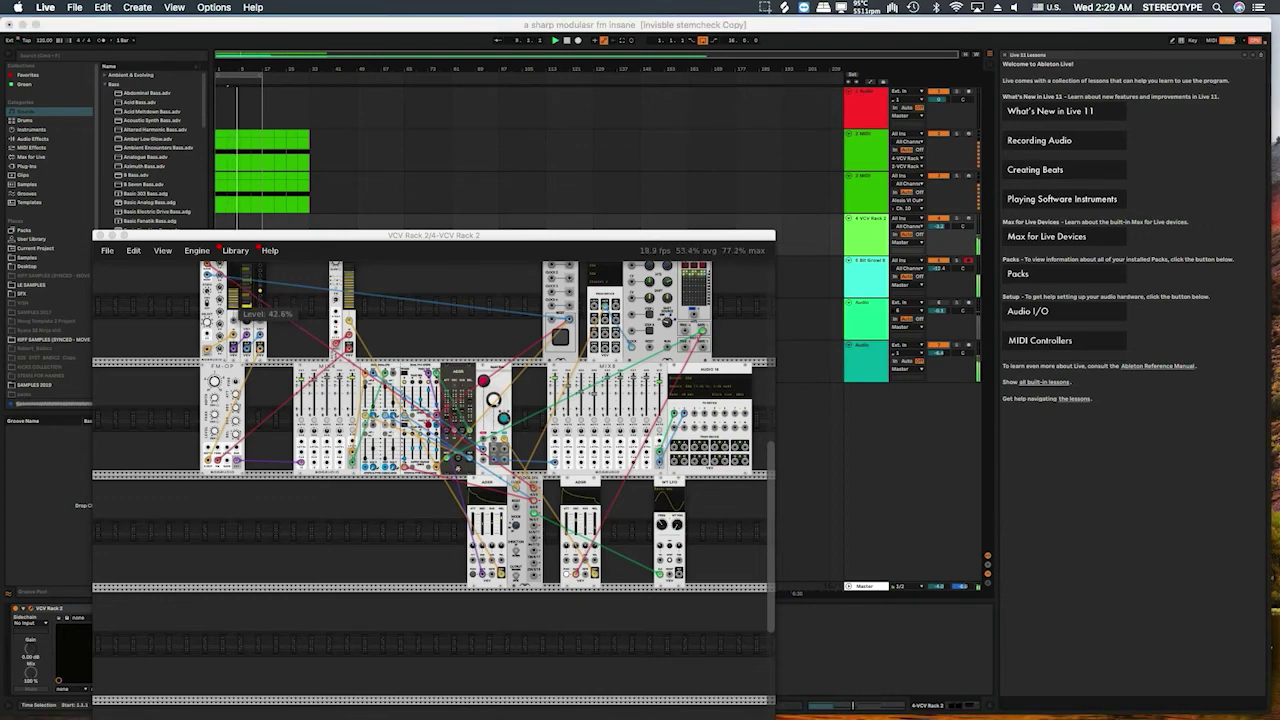
Lower the Euclidean sequencer's number of hits to about 19.8% of length and raise the first top-row VCA's level to about 62.7%.
scroll(610, 345, "up", 1)
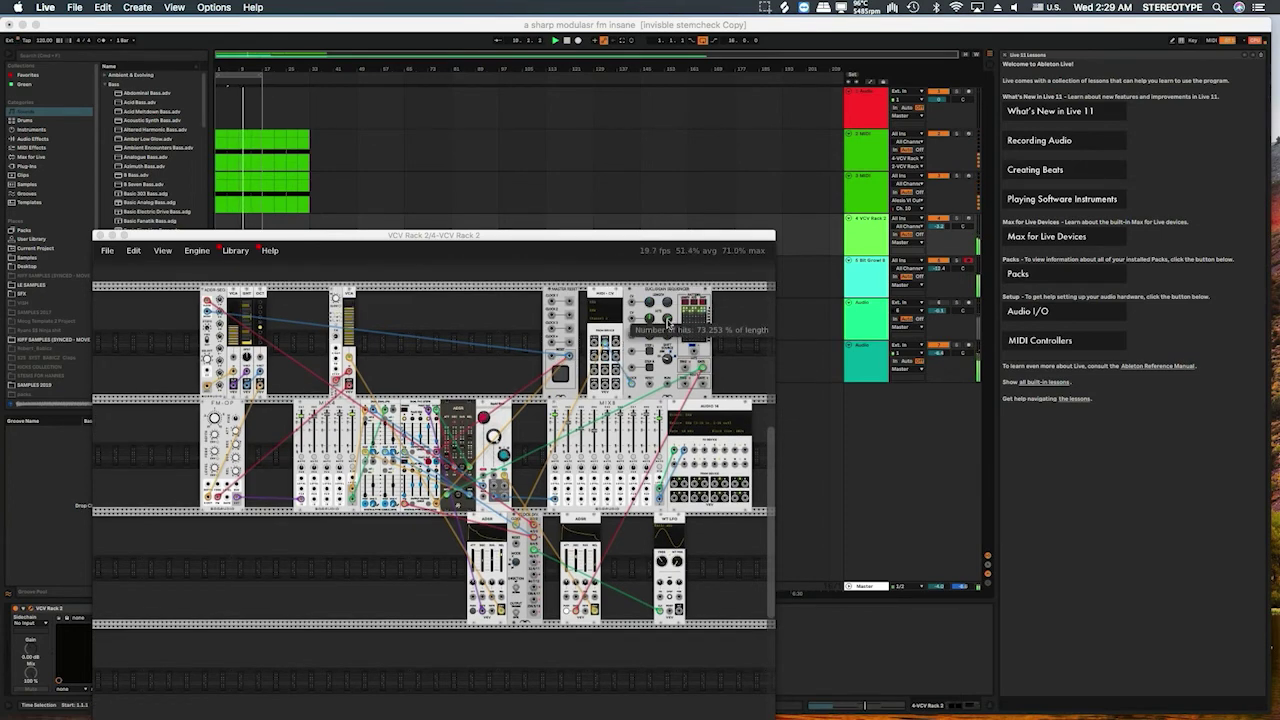
mouse_move(630, 332)
left_mouse_down()
mouse_move(630, 350)
mouse_move(666, 321)
mouse_move(630, 356)
left_mouse_up()
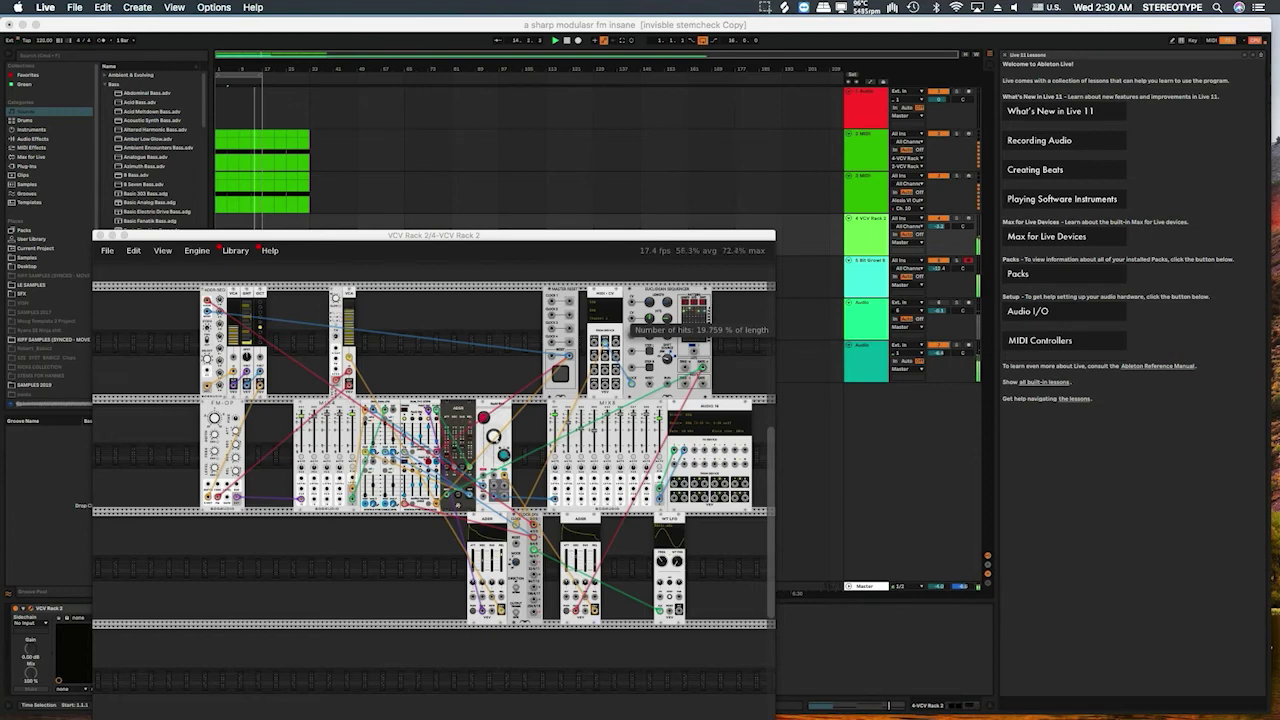
mouse_move(238, 342)
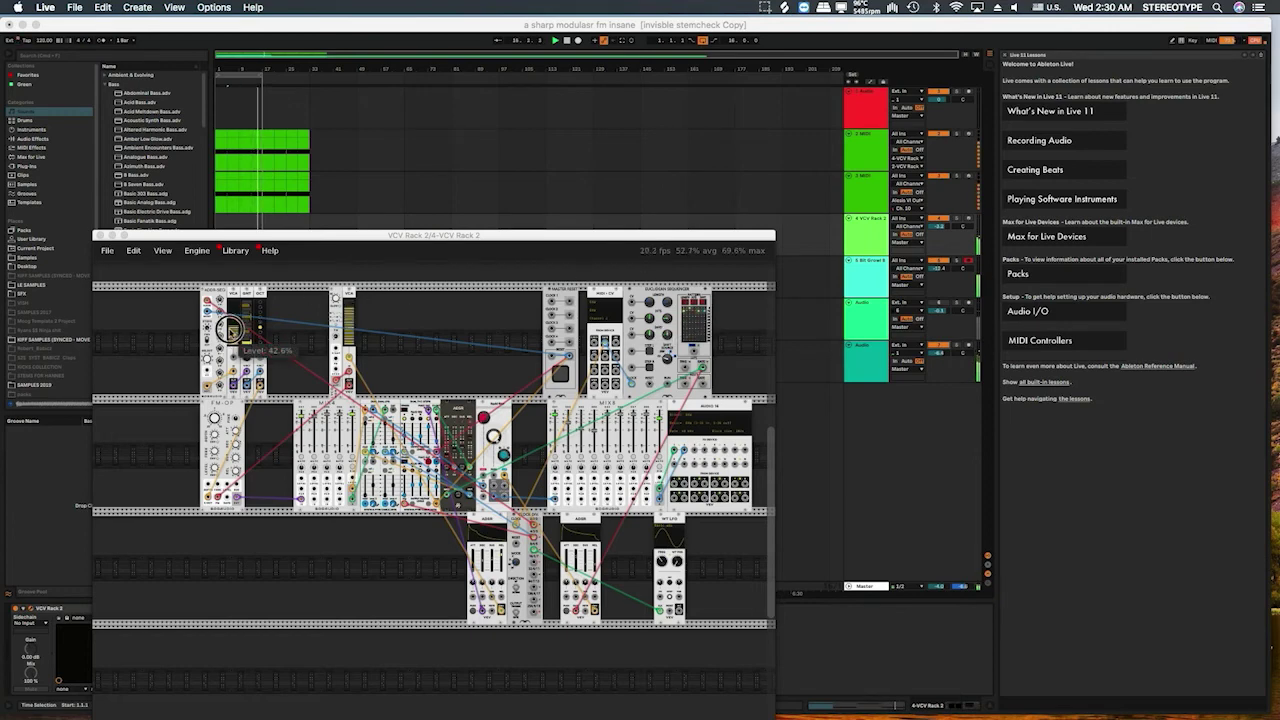
left_click_drag(238, 342, 238, 335)
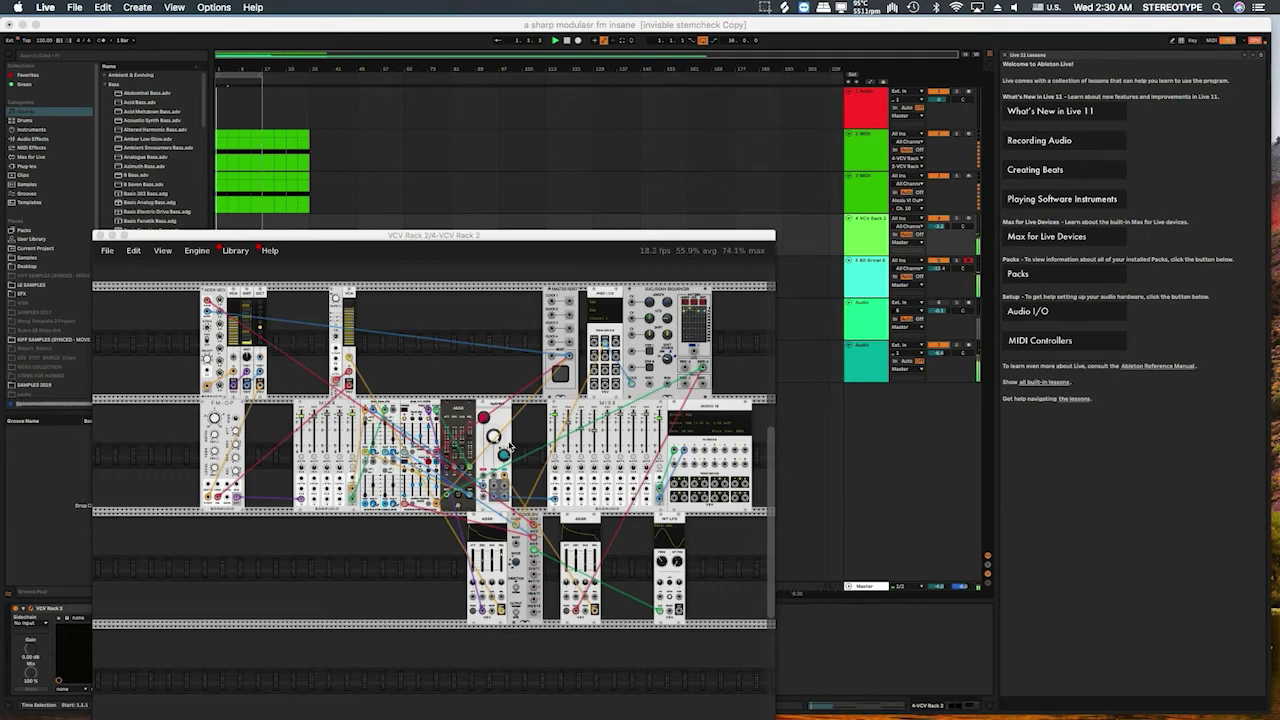
Lower the frequency on the middle-row module with the white knob and reduce the first top-row VCA's level to about 36.6%.
mouse_move(502, 453)
left_click_drag(493, 436, 502, 476)
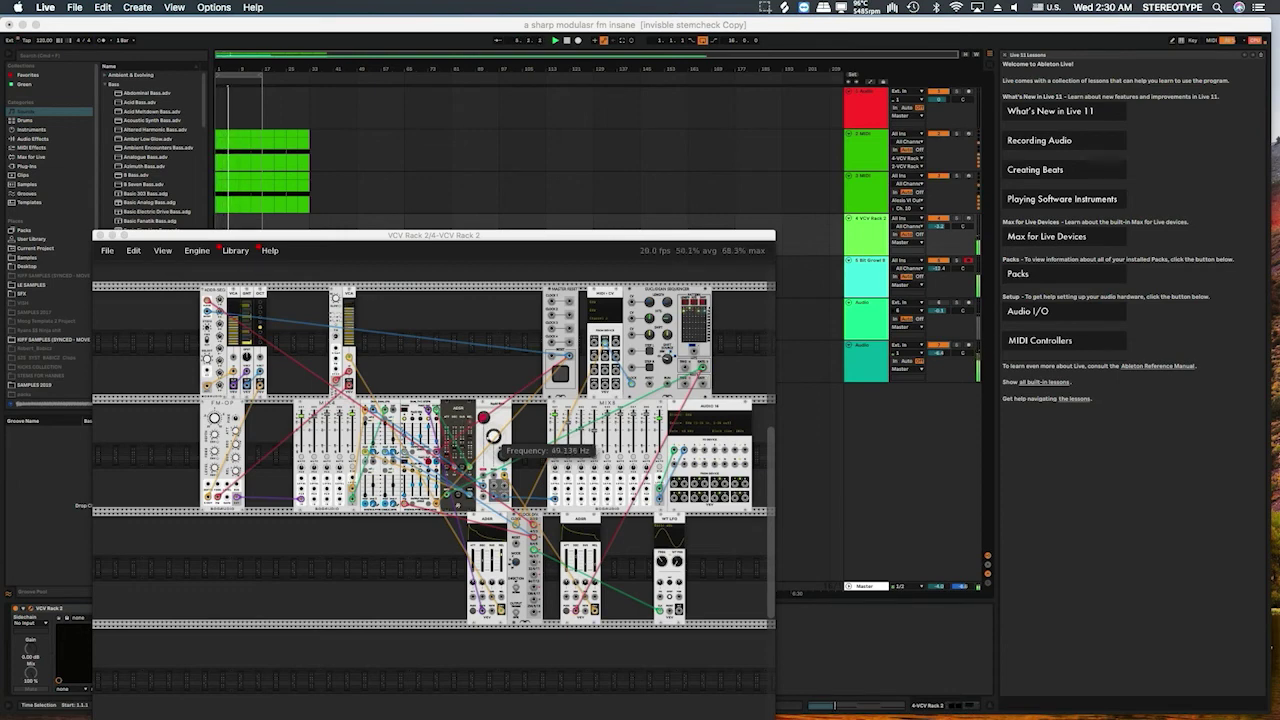
mouse_move(233, 338)
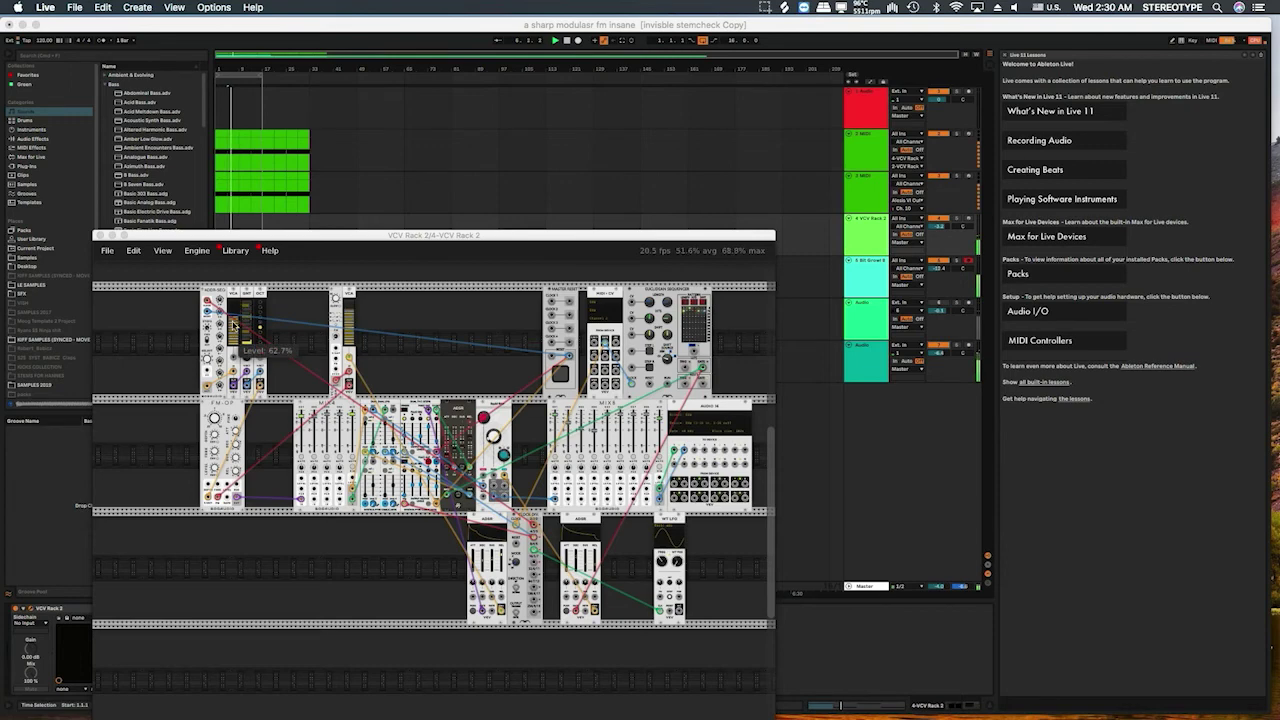
left_click_drag(233, 338, 233, 347)
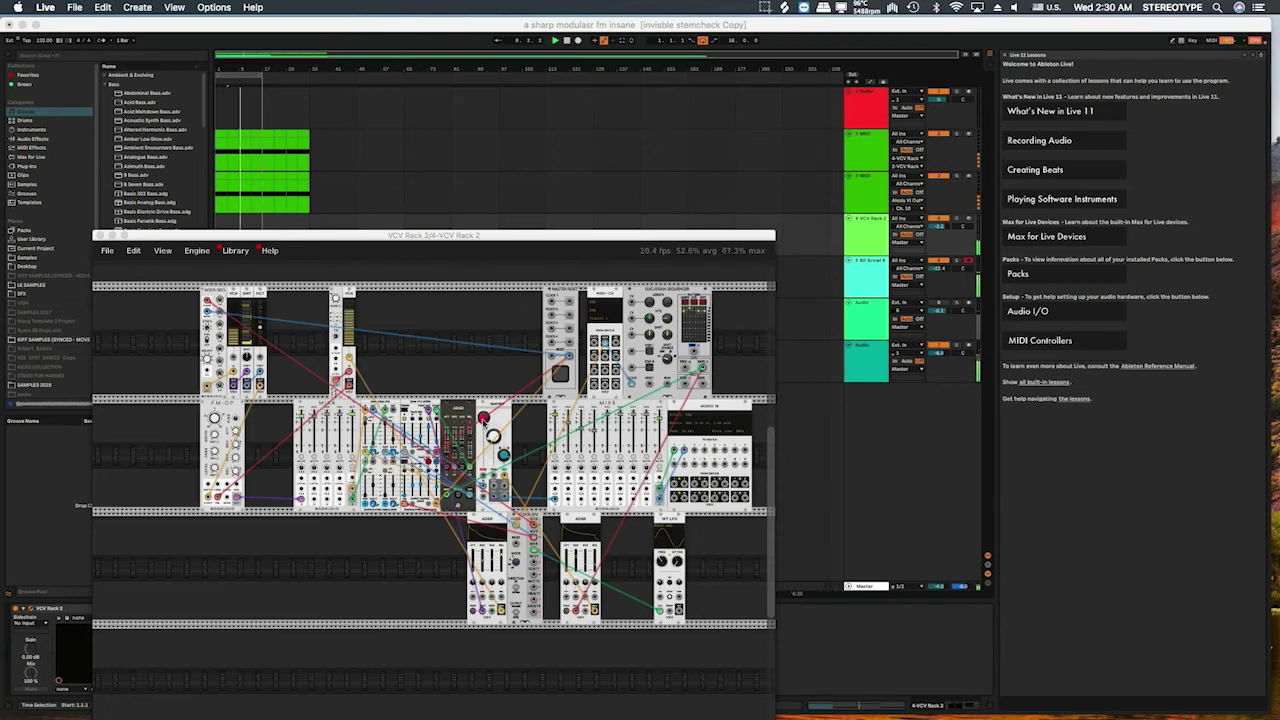
mouse_move(494, 440)
mouse_move(230, 340)
left_click_drag(240, 340, 240, 347)
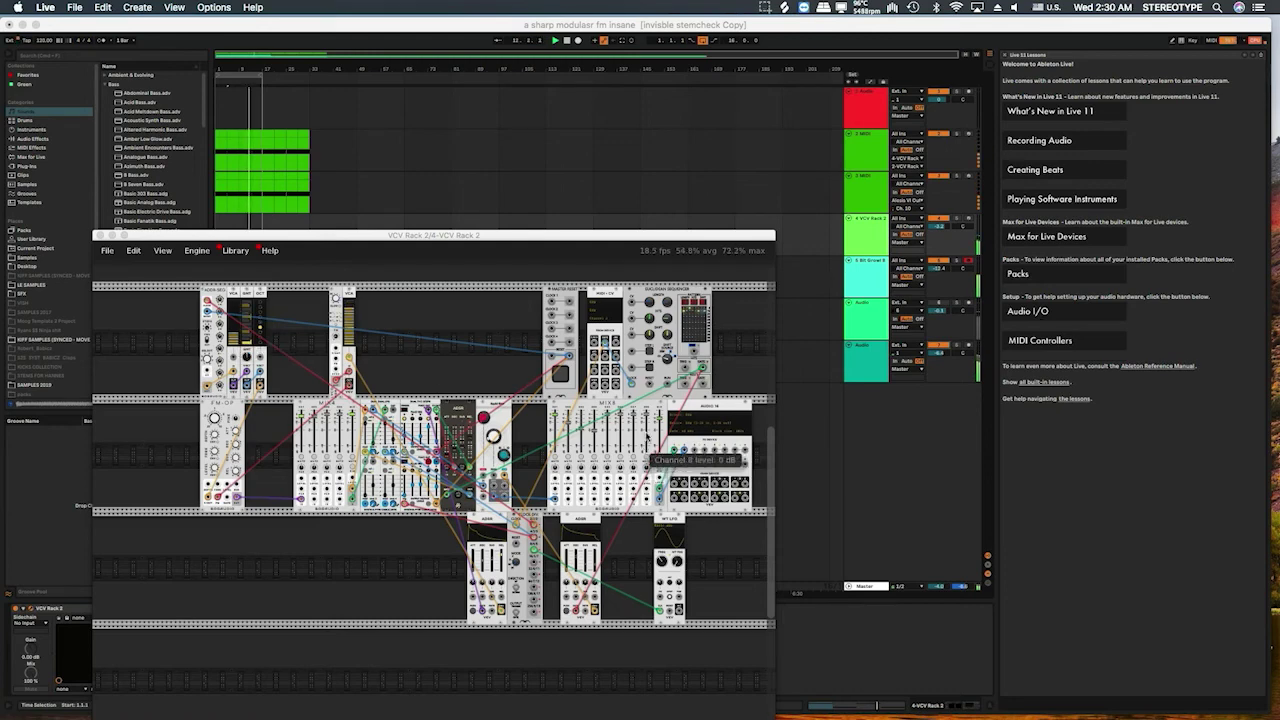
Mute track 7 in Live and move the module with the red, white and teal knobs up into the top row of the rack.
left_click(935, 345)
left_click(936, 346)
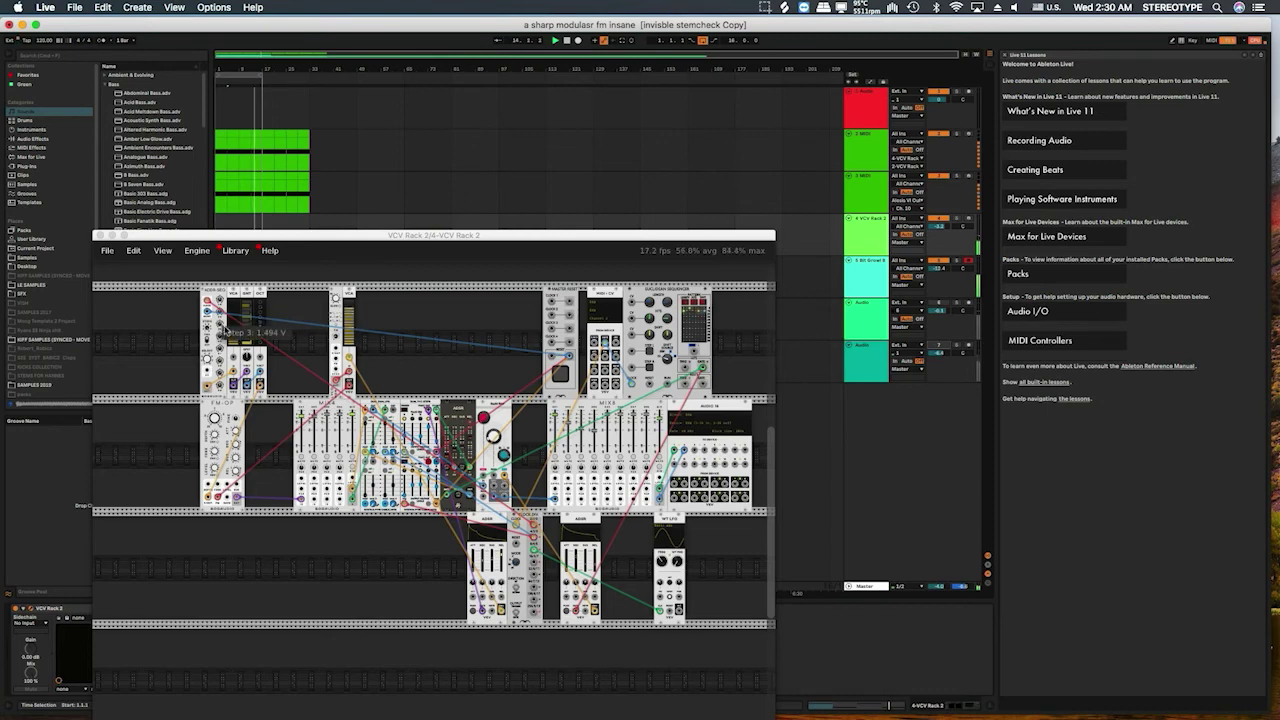
left_click_drag(494, 437, 497, 341)
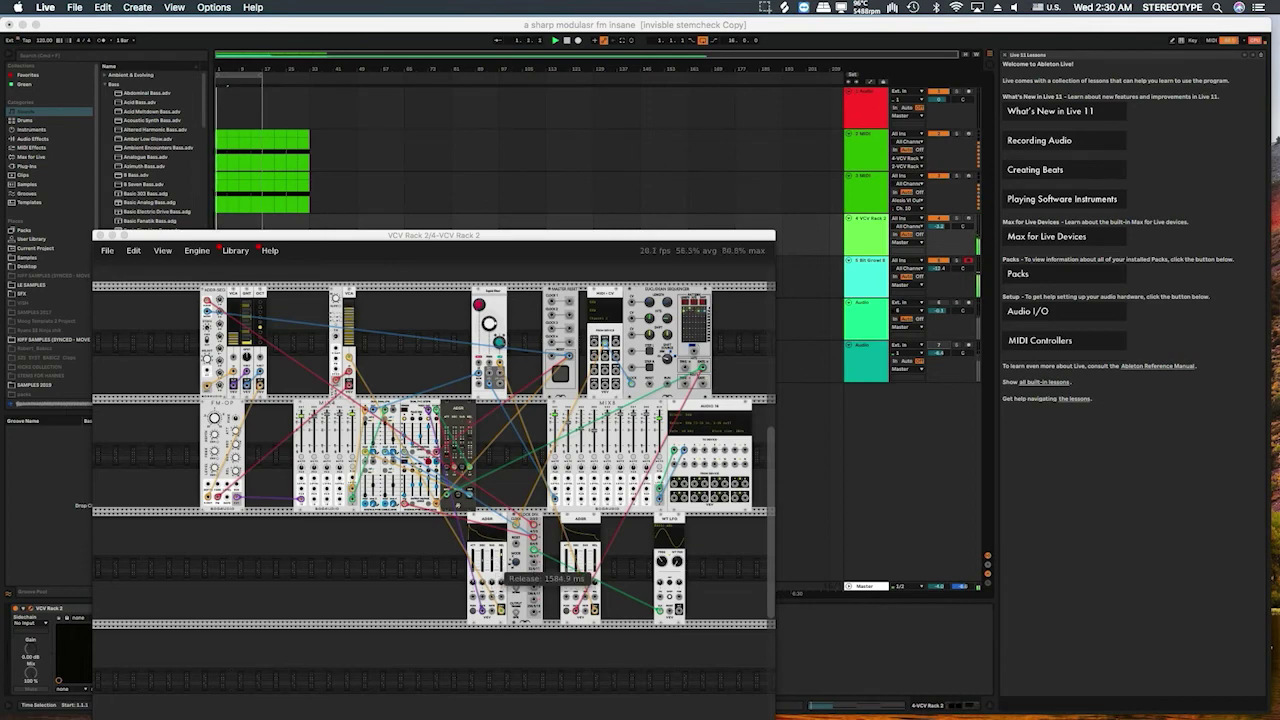
Lengthen the first bottom-row ADSR's release and raise the first top-row VCA's level to about 54.3% and higher.
left_click_drag(501, 561, 497, 554)
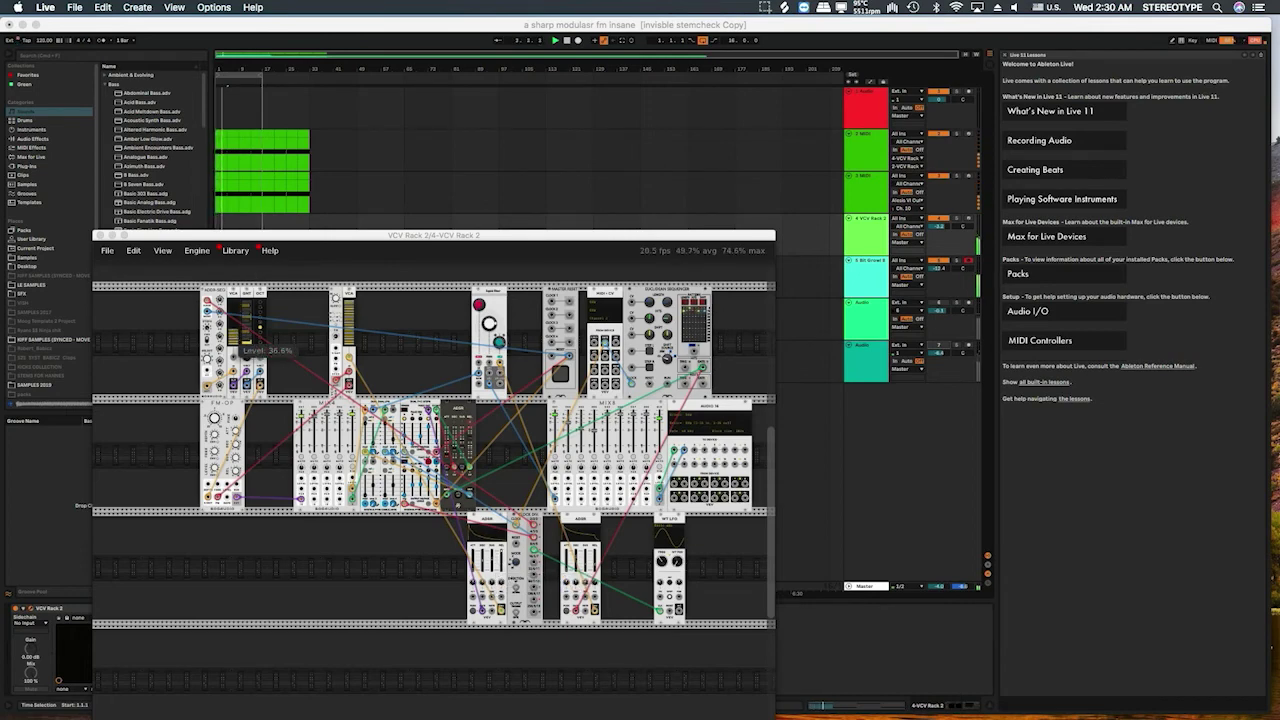
left_click_drag(246, 340, 246, 331)
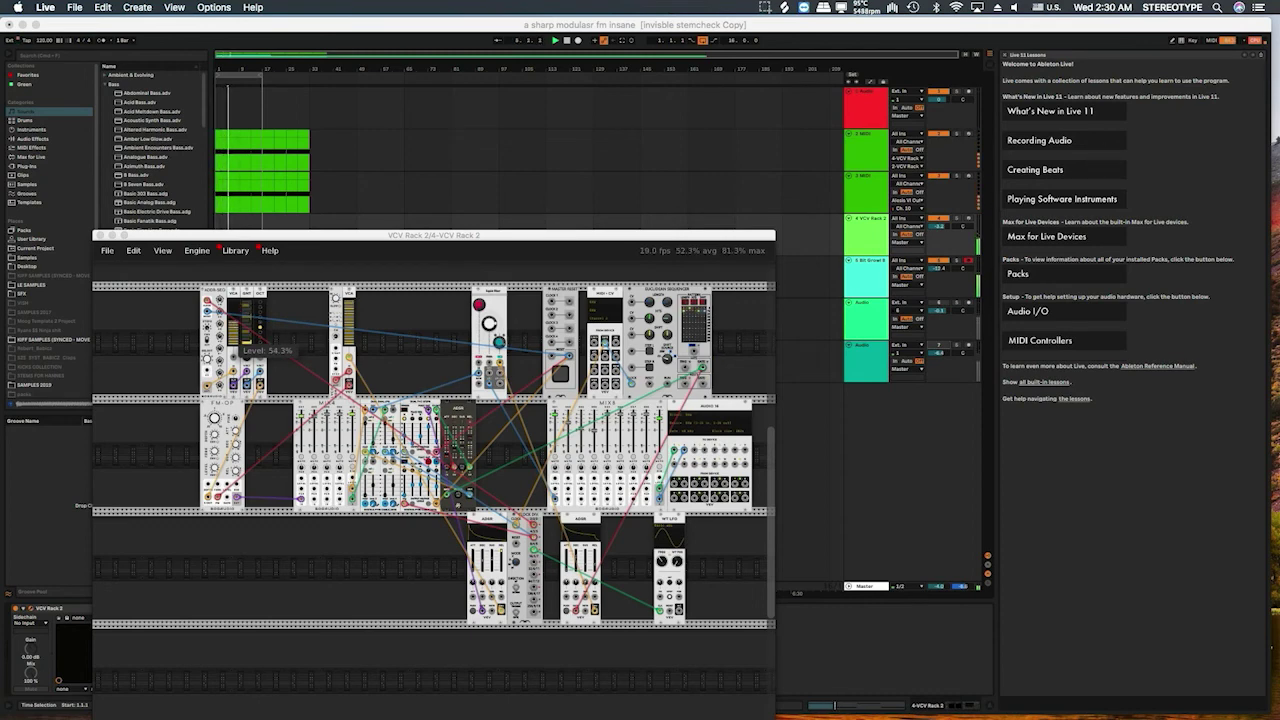
left_click_drag(246, 330, 246, 324)
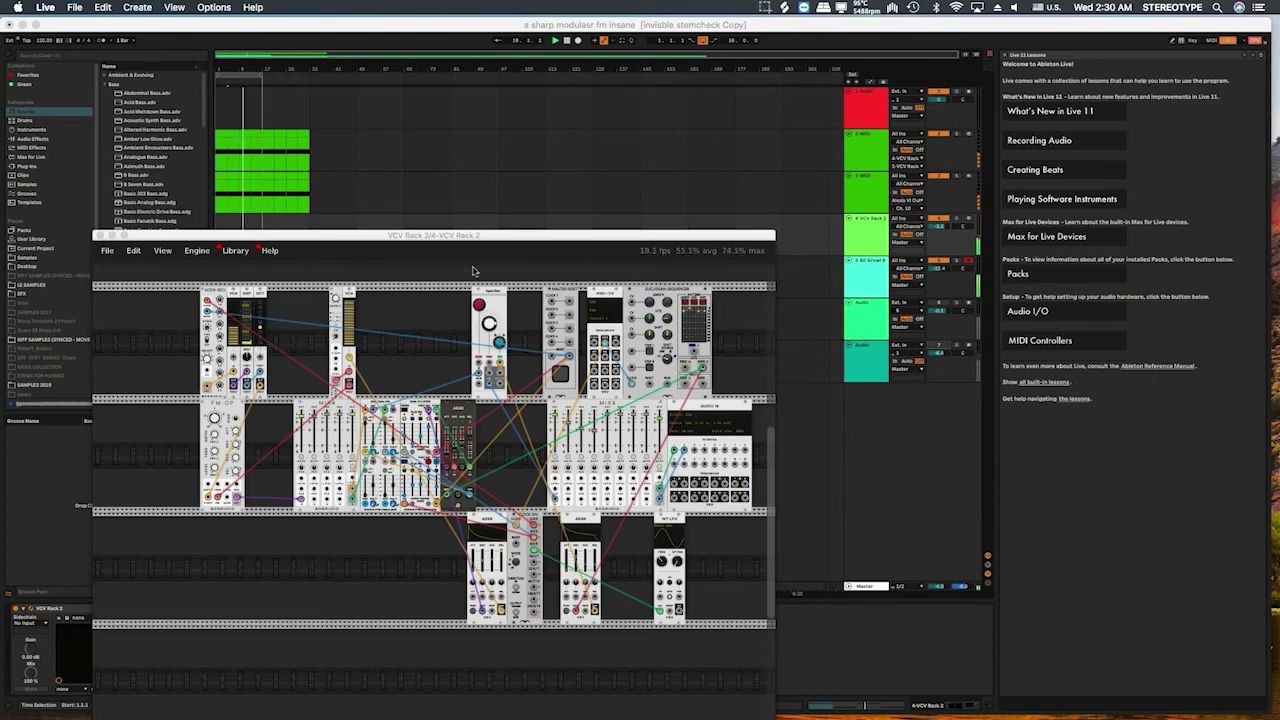
Nudge the white knob on the relocated top-row module and mute VCV Rack track 4 in Live.
left_click_drag(489, 323, 490, 324)
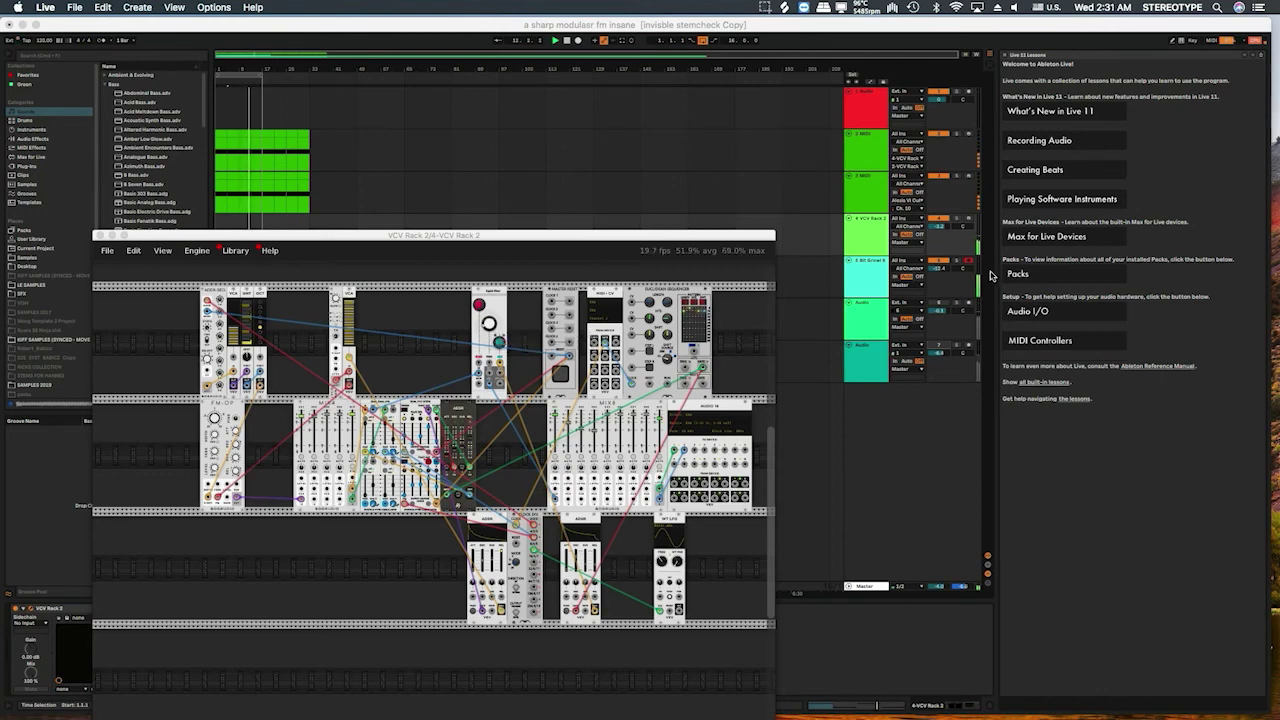
left_click(941, 253)
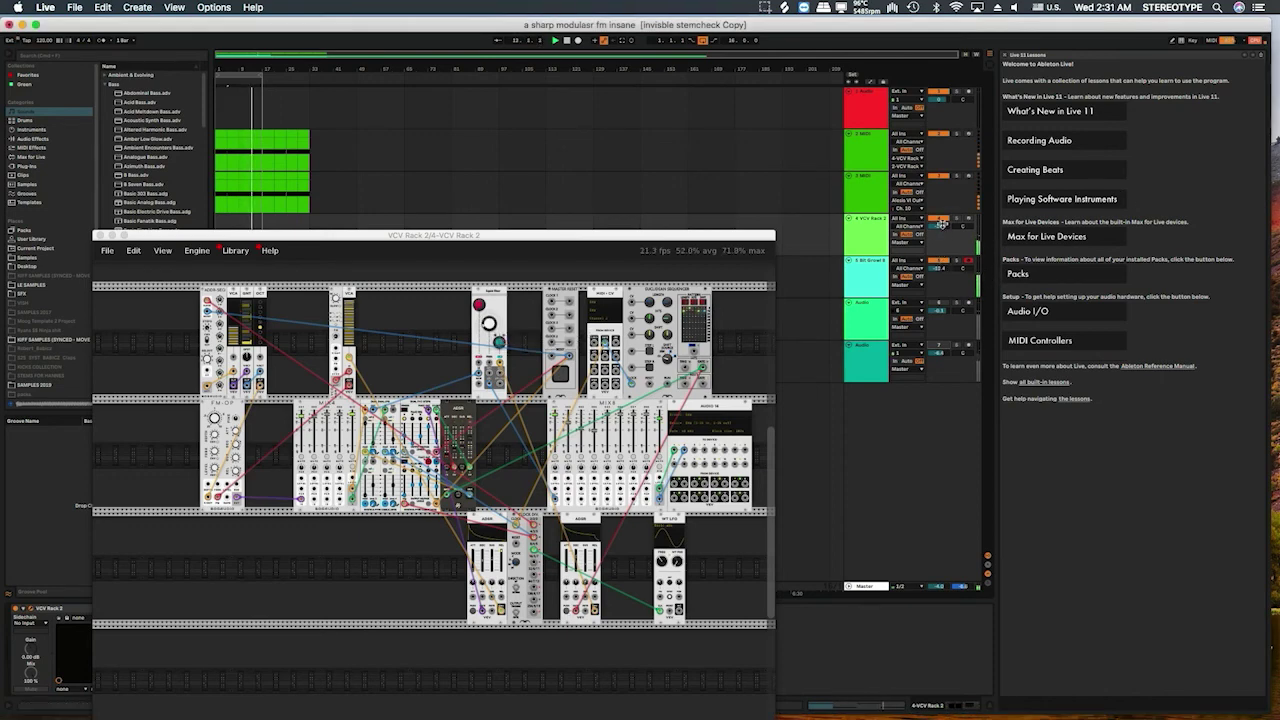
left_click(940, 218)
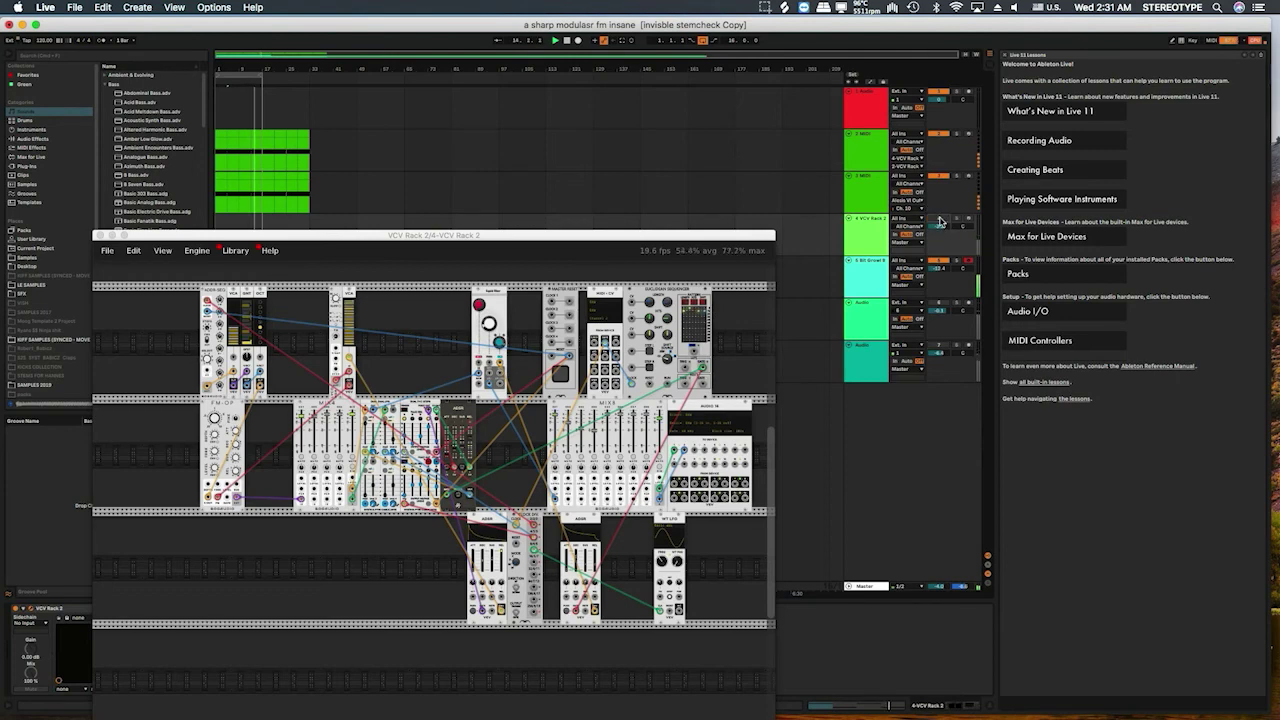